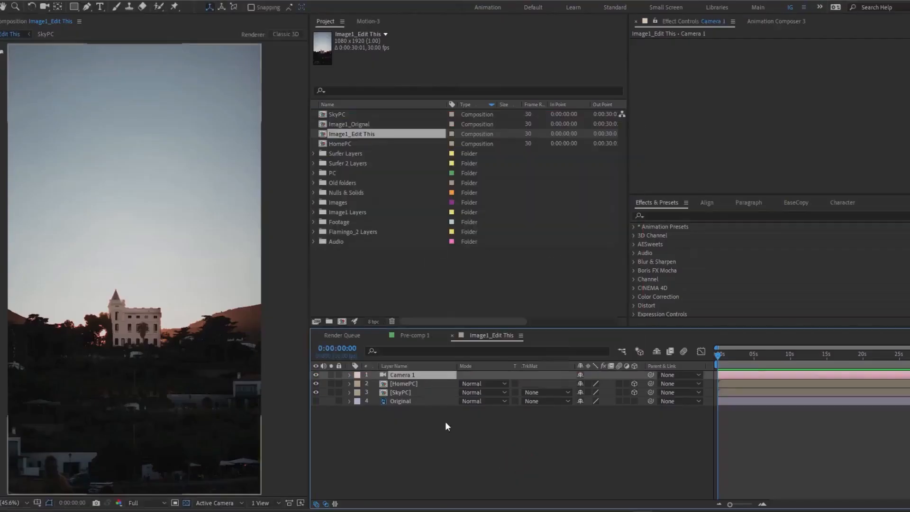
Adjust the SkyPC layer's depth through its position and show its scale property
key("p")
key("ctrl+z")
left_click_drag(614, 403, 635, 422)
left_click(612, 410)
key("p")
key("s")
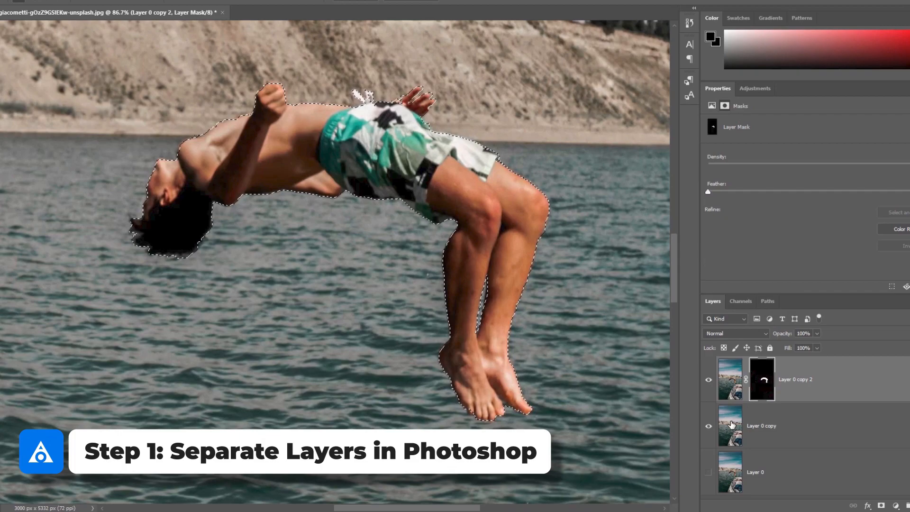
Switch to Photoshop and make the image of Layer 0 copy active, keeping the selection around the diving man
left_click(732, 425)
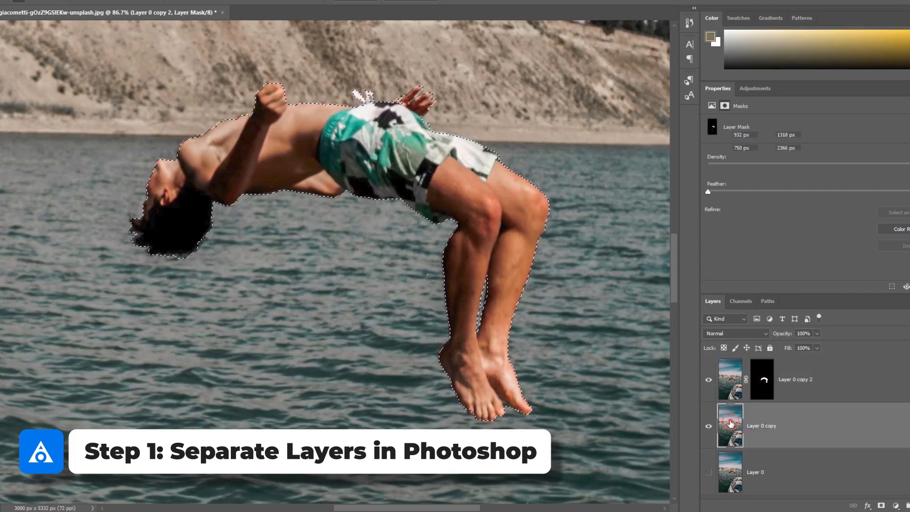
Switch to After Effects and rename the Image1 composition as Image1_Orignal
left_click(358, 117)
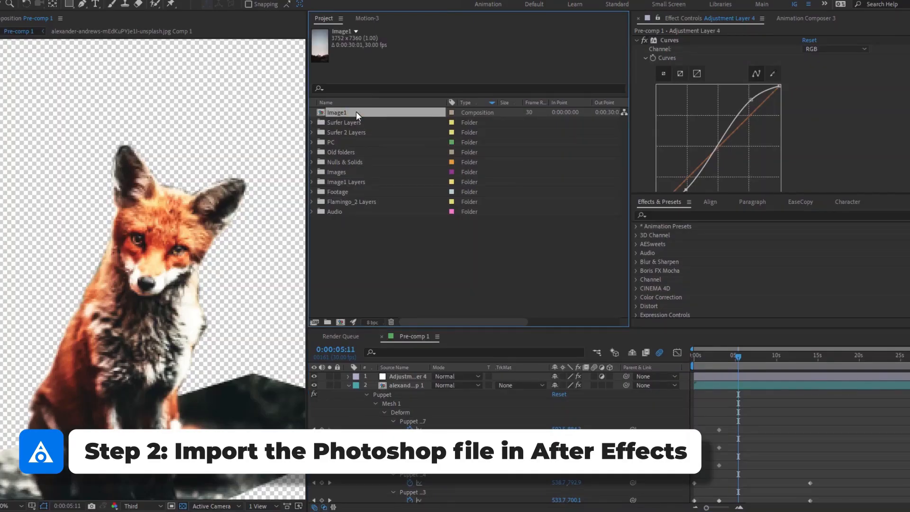
key("Return")
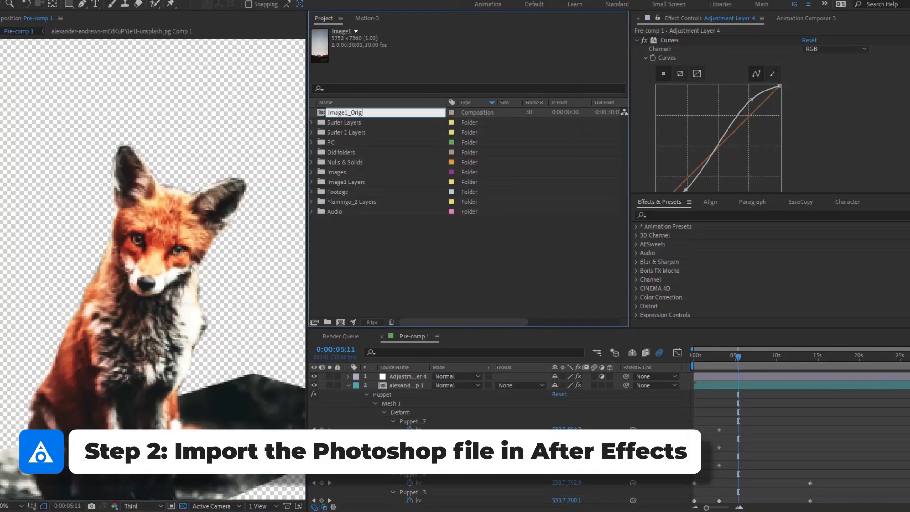
type("_Orignal")
key("Return")
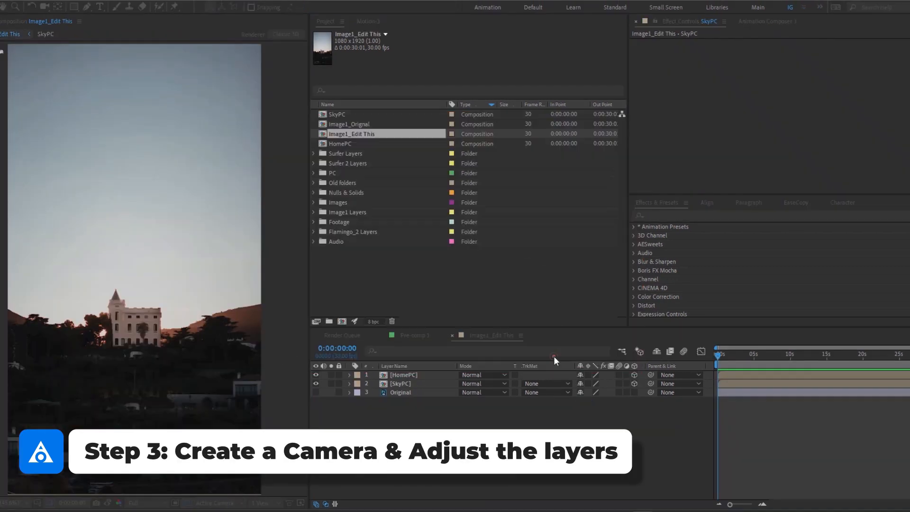
Adjust the SkyPC layer's depth position behind the HomePC layer and enlarge its scale
key("p")
left_click(416, 393)
key("p")
left_click_drag(611, 401, 739, 420)
key("ctrl+z")
left_click(415, 410)
key("p")
key("s")
left_click_drag(593, 418, 804, 409)
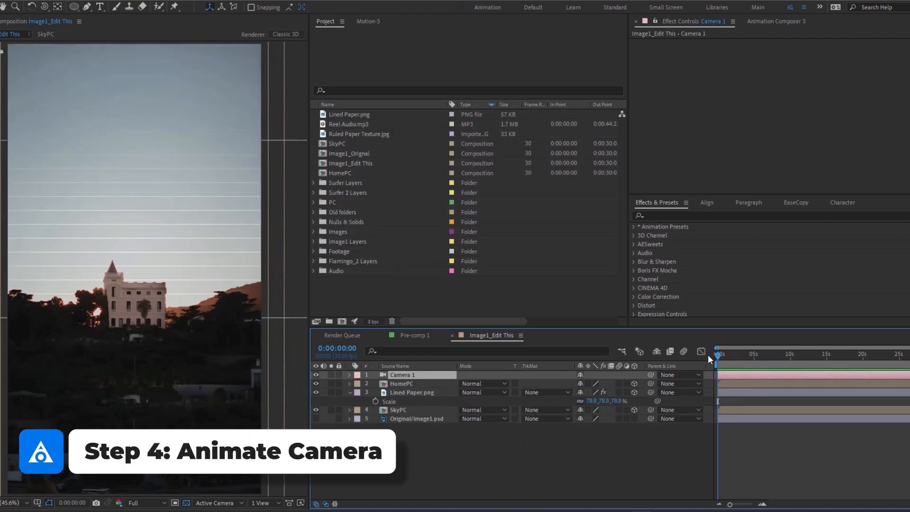
Add a position keyframe to Camera 1 at 0:00:00:00
key("alt+shift+p")
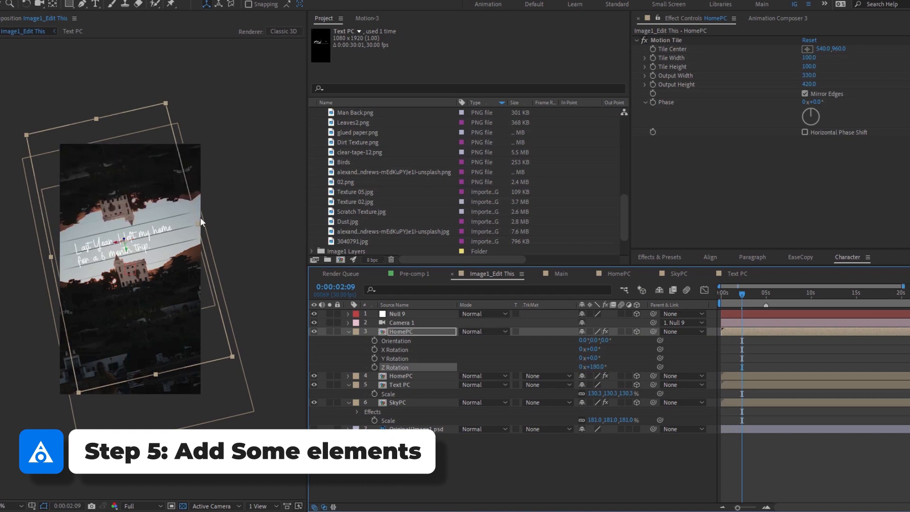
Rename the flipped HomePC layer, third in the stack, as HomeUpper PC
left_click(403, 376)
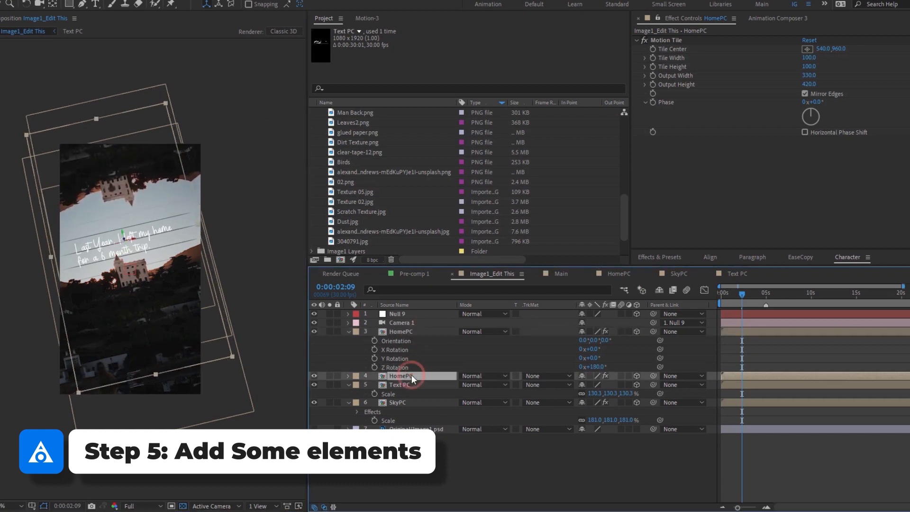
left_click(401, 332)
key("Return")
type("Upper")
key("Return")
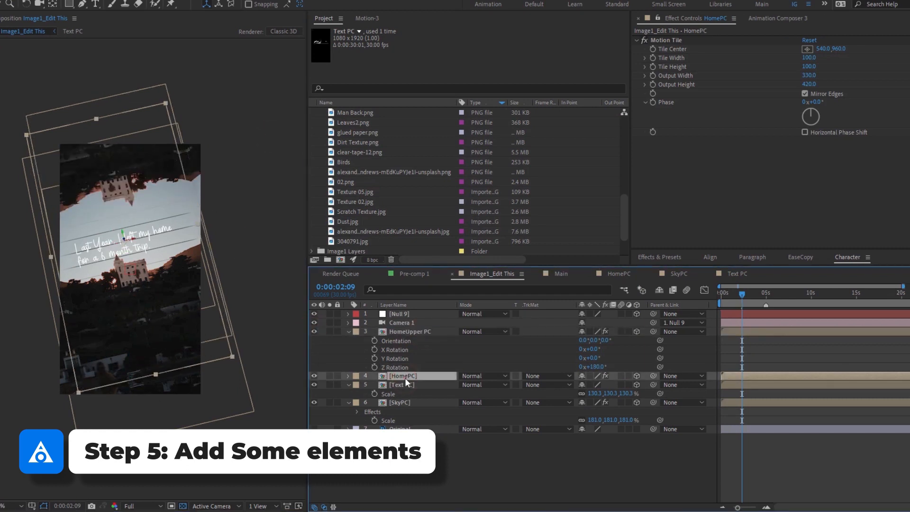
left_click(393, 377)
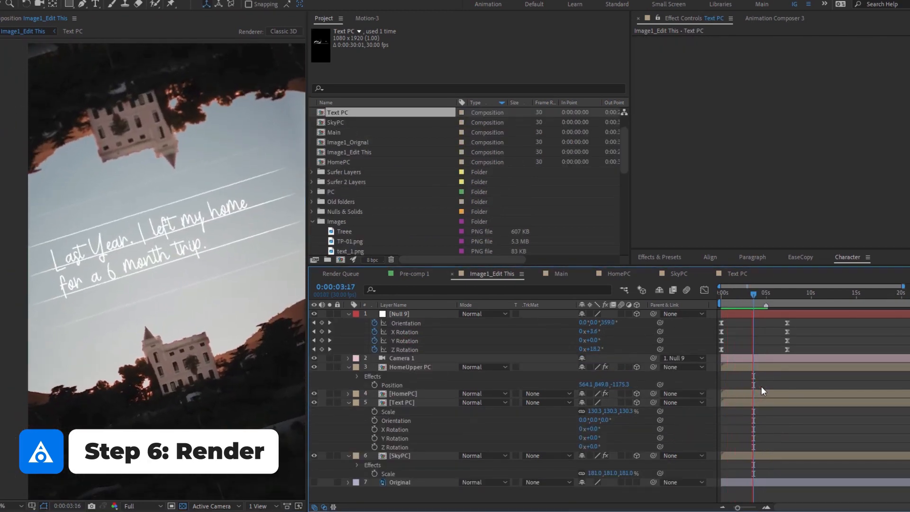
Preview the opening of Image1_Edit This up to about 0:00:01:19 and open the Text PC composition
left_click(720, 298)
left_click_drag(722, 298, 736, 301)
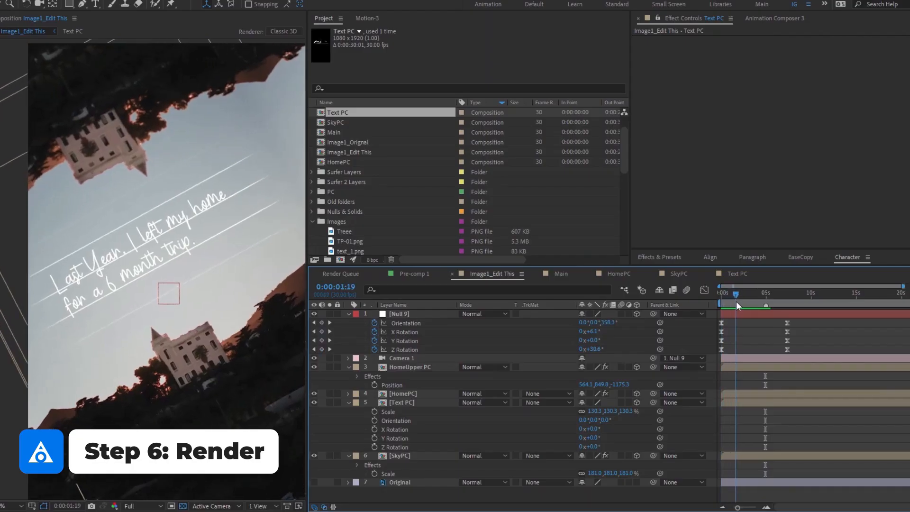
double_click(402, 386)
left_click(470, 404)
Apply the Transform effect to the Wiggle layer of the Text PC composition using FX Console
left_click(429, 316)
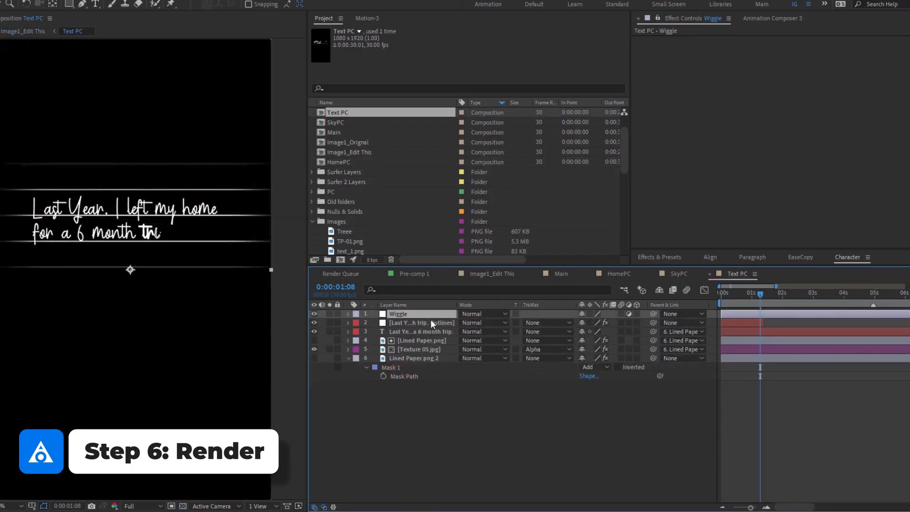
left_click(469, 401)
left_click(414, 317)
key("ctrl+space")
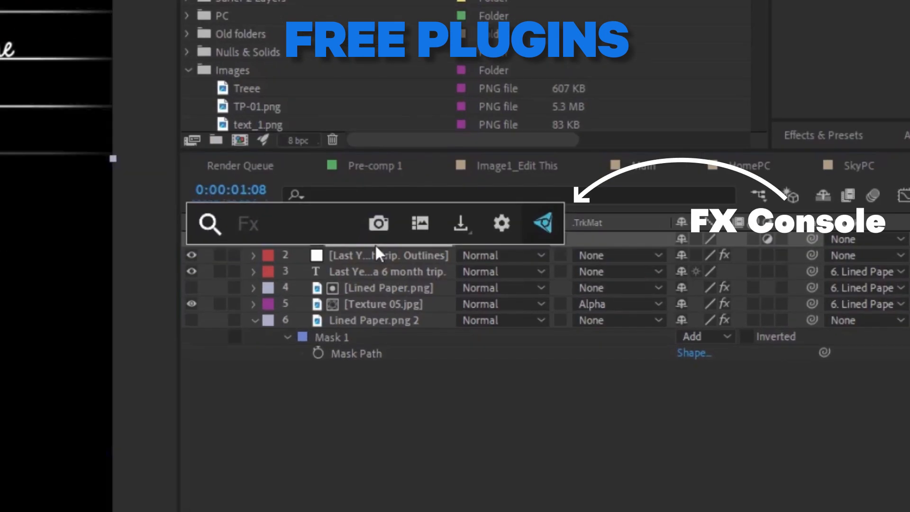
type("tra")
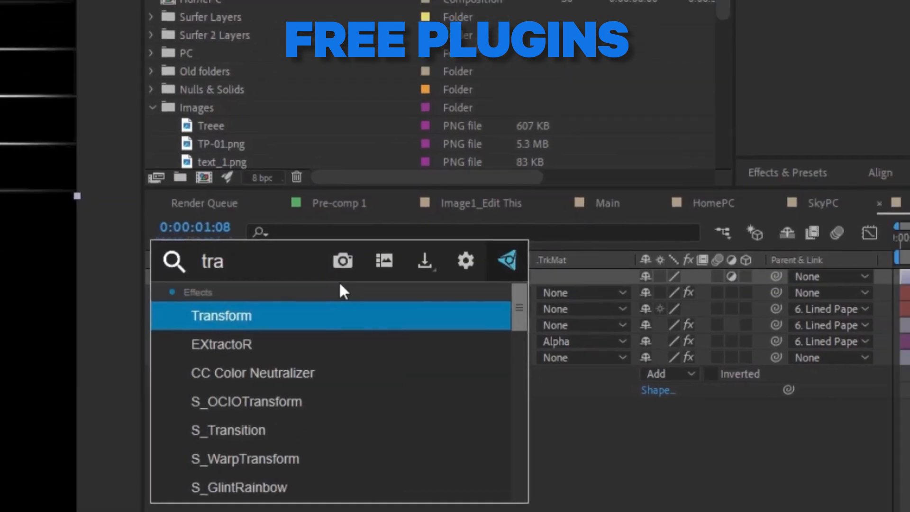
key("Return")
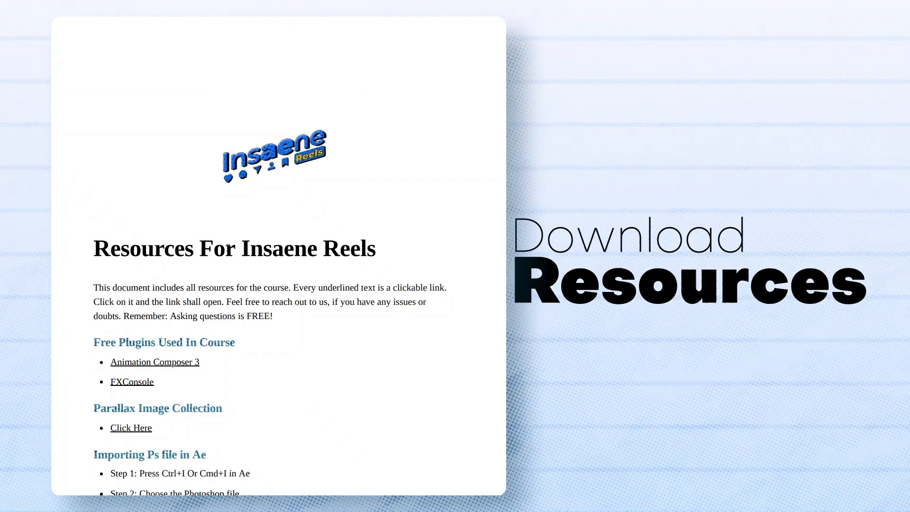
Skim the first page of the Resources For Insaene Reels document and return to its beginning
scroll(218, 234, "down", 2)
scroll(230, 247, "down", 3)
scroll(230, 247, "down", 5)
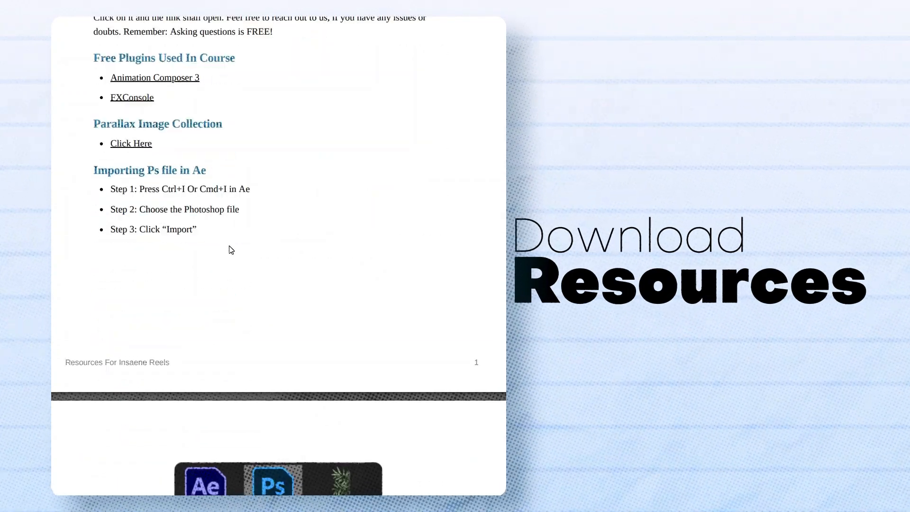
scroll(230, 247, "up", 5)
scroll(229, 244, "up", 4)
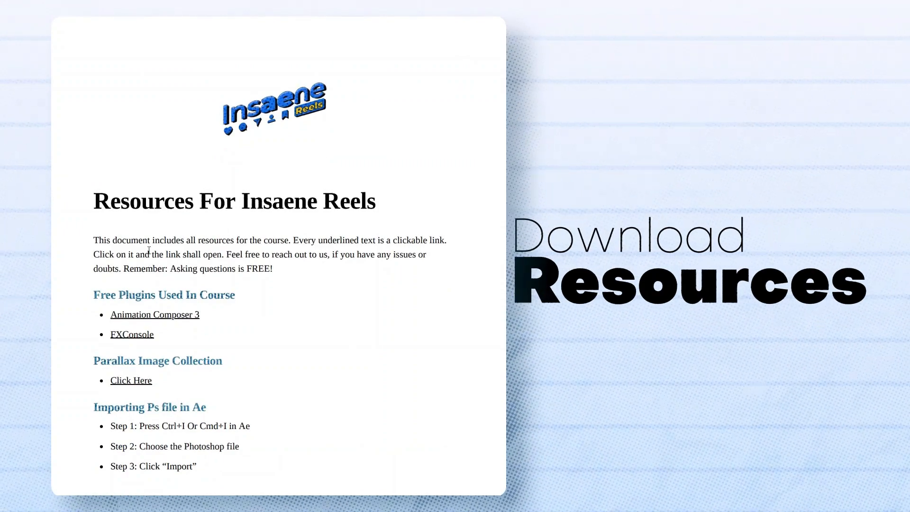
Examine the document's sections on free plugins, the parallax image collection and importing a Ps file in Ae
scroll(128, 233, "down", 2)
left_click_drag(226, 202, 264, 205)
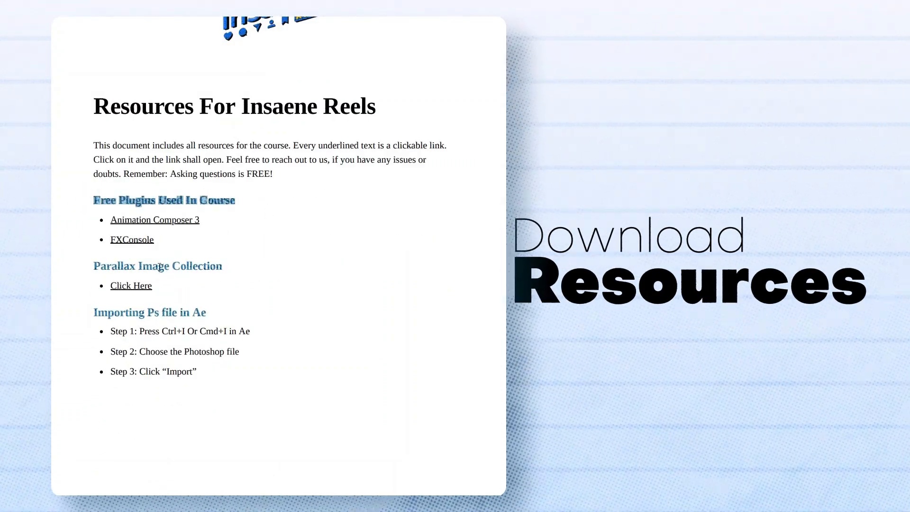
triple_click(231, 266)
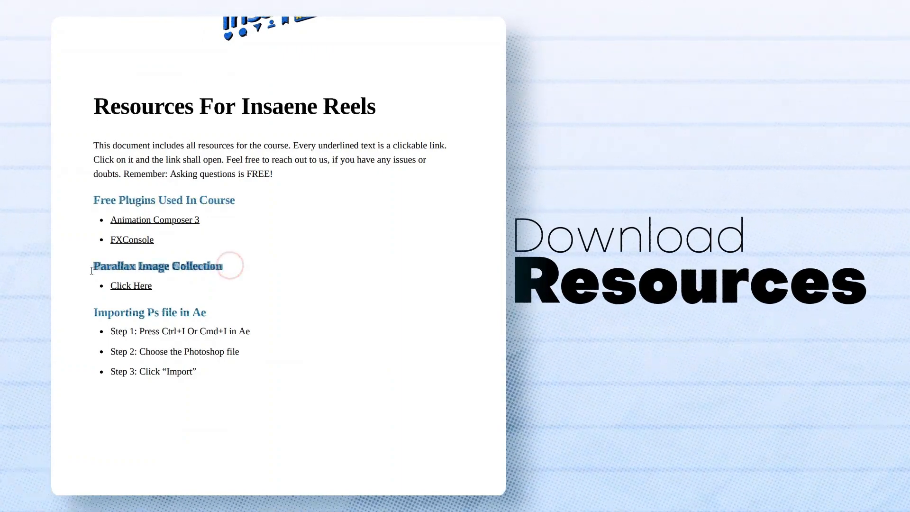
scroll(299, 263, "down", 1)
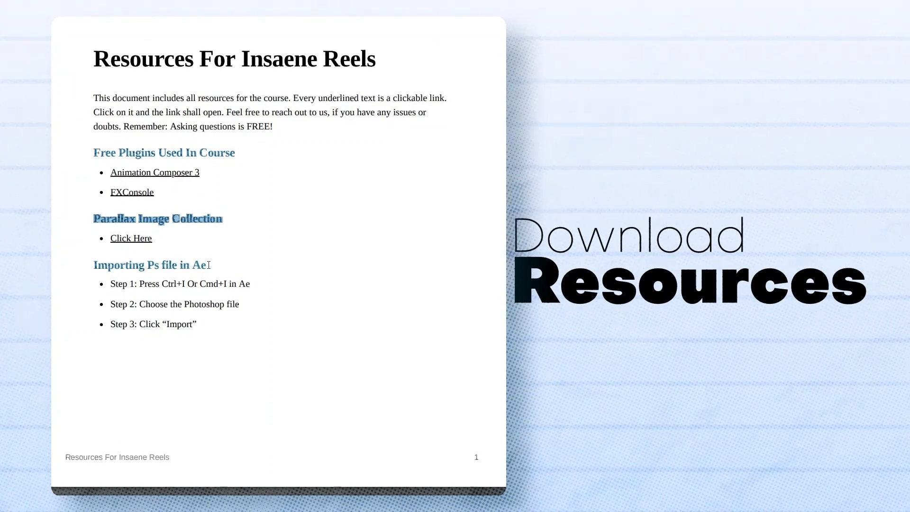
left_click_drag(208, 265, 124, 265)
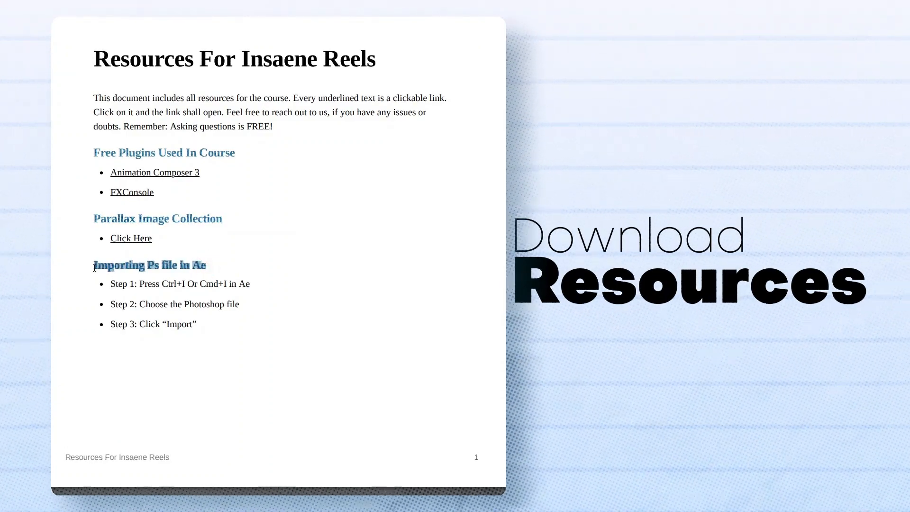
scroll(249, 258, "up", 2)
scroll(249, 260, "down", 1)
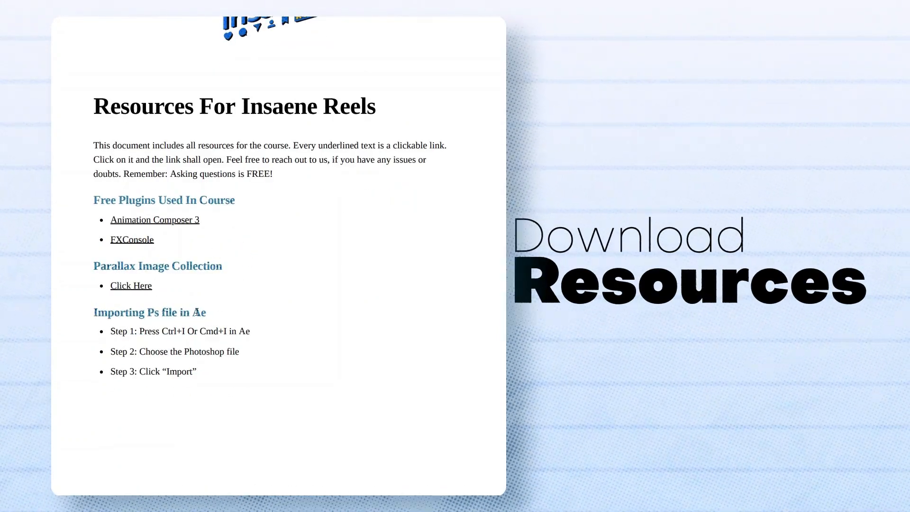
scroll(213, 316, "down", 2)
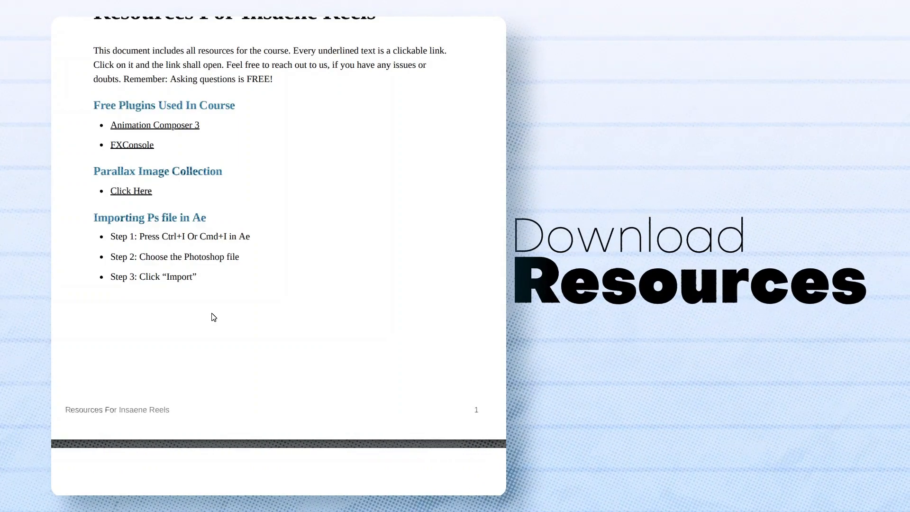
Read the list of Ae shortcuts used in the course and the Course Summary steps
left_click_drag(97, 177, 249, 178)
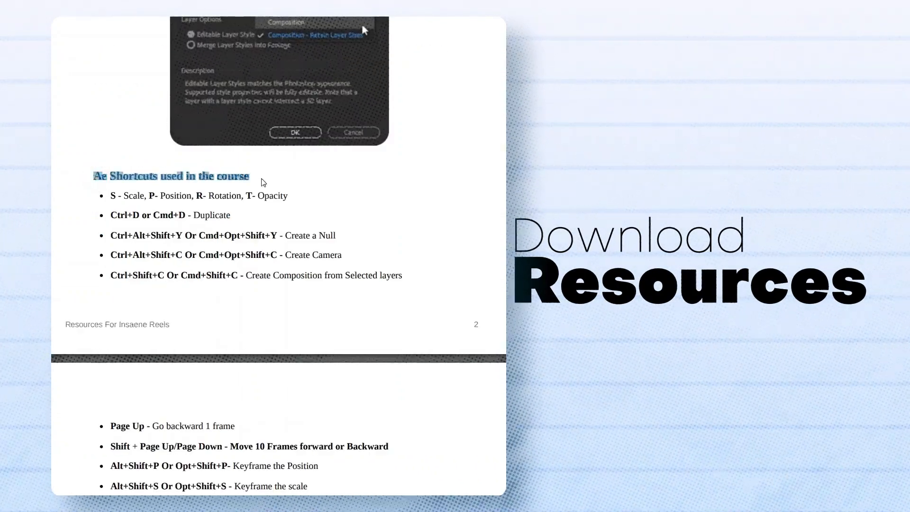
scroll(235, 204, "down", 1)
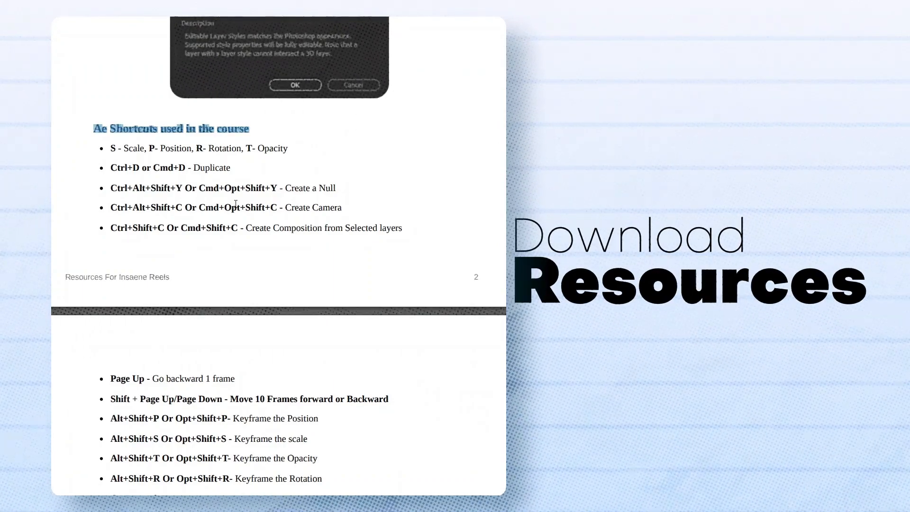
scroll(235, 204, "down", 1)
scroll(236, 208, "down", 1)
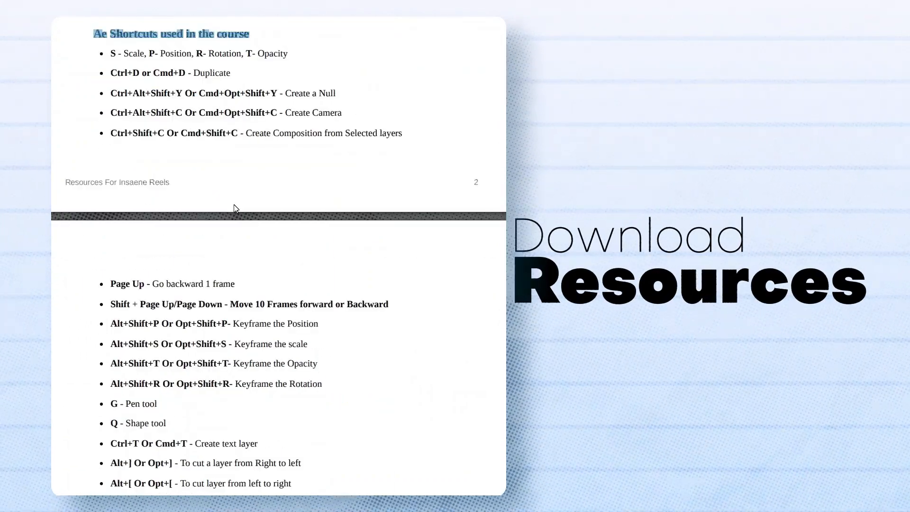
scroll(236, 208, "down", 3)
scroll(235, 209, "down", 3)
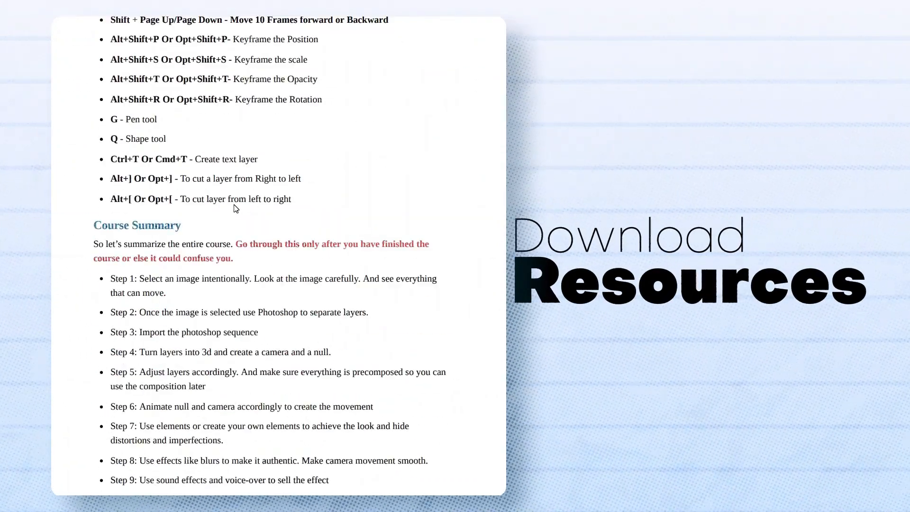
triple_click(95, 228)
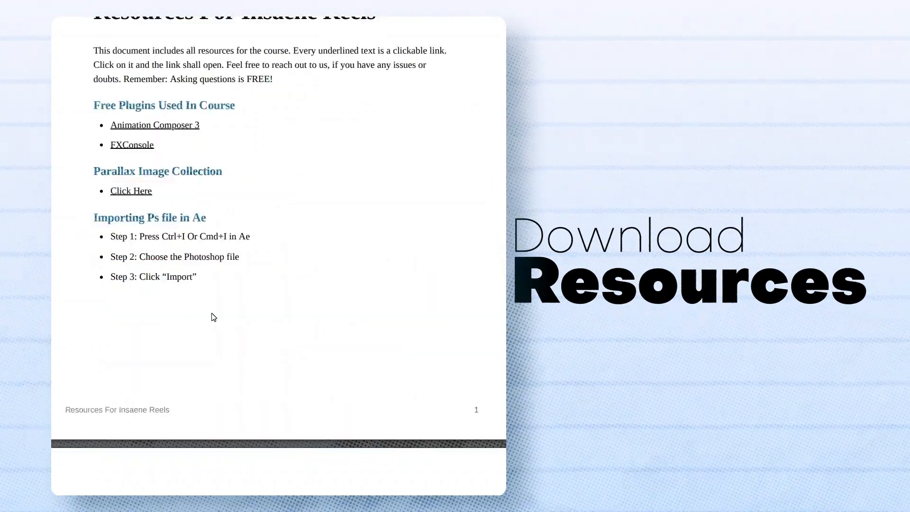
Review the illustrated steps for importing a Photoshop file, including the Import Kind option
scroll(213, 315, "down", 2)
scroll(213, 317, "down", 6)
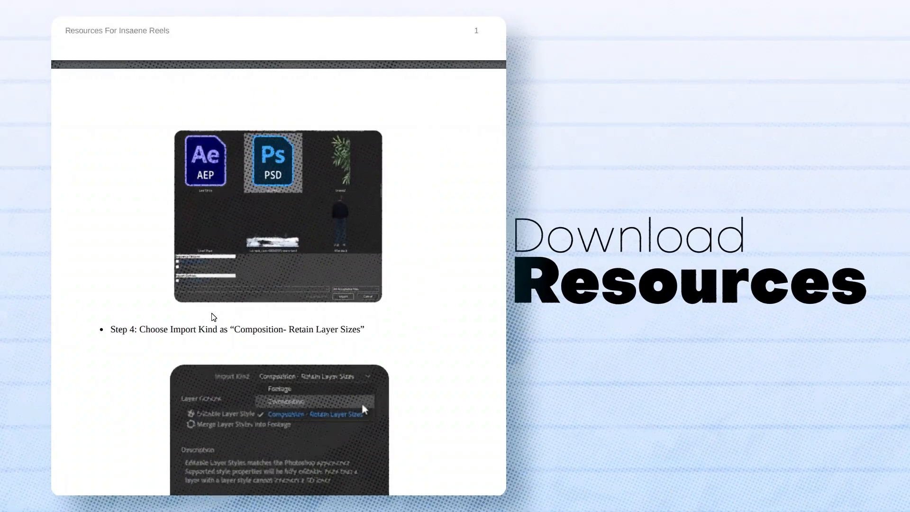
scroll(211, 317, "up", 1)
scroll(212, 315, "up", 1)
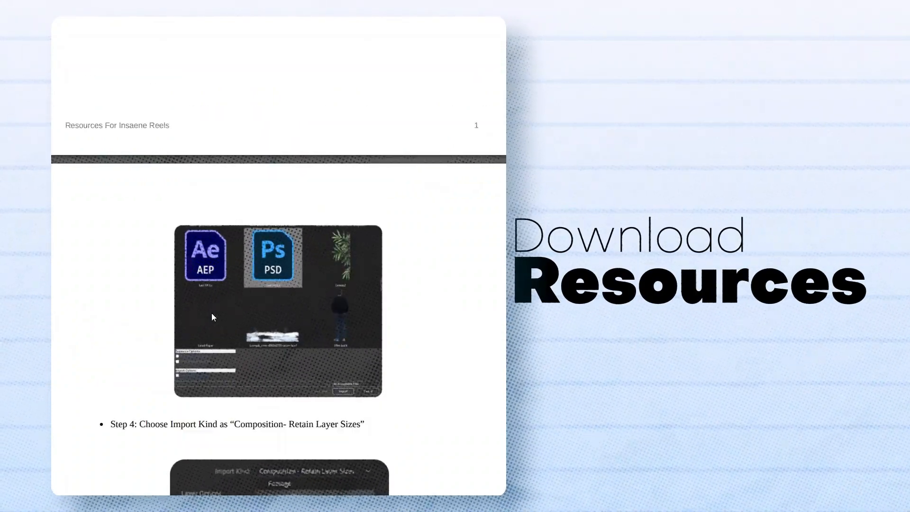
scroll(212, 315, "down", 2)
scroll(213, 317, "down", 8)
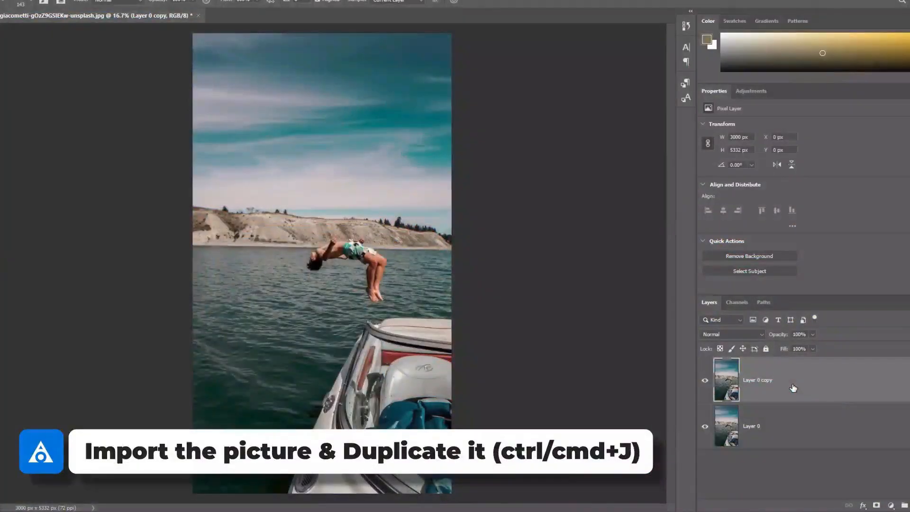
Switch to Photoshop, duplicate Layer 0 copy, and hide Layer 0 and Layer 0 copy
key("ctrl+j")
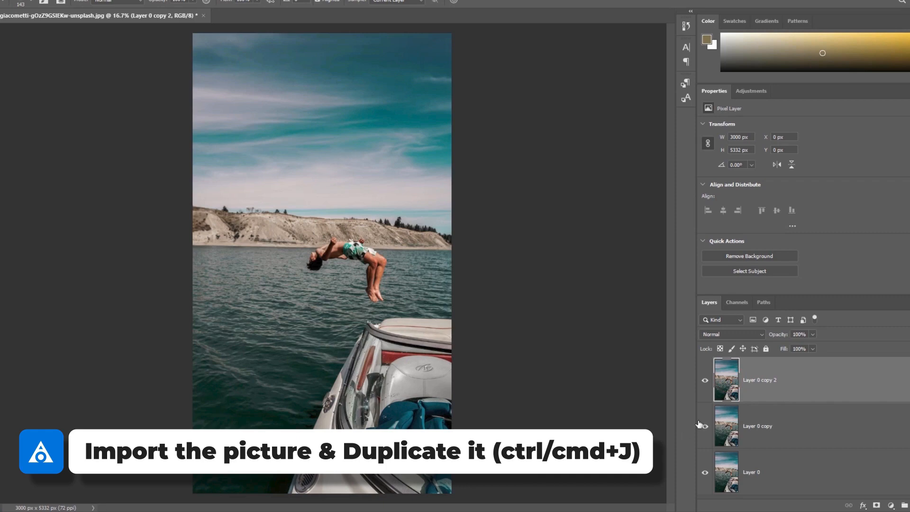
key("ctrl+minus")
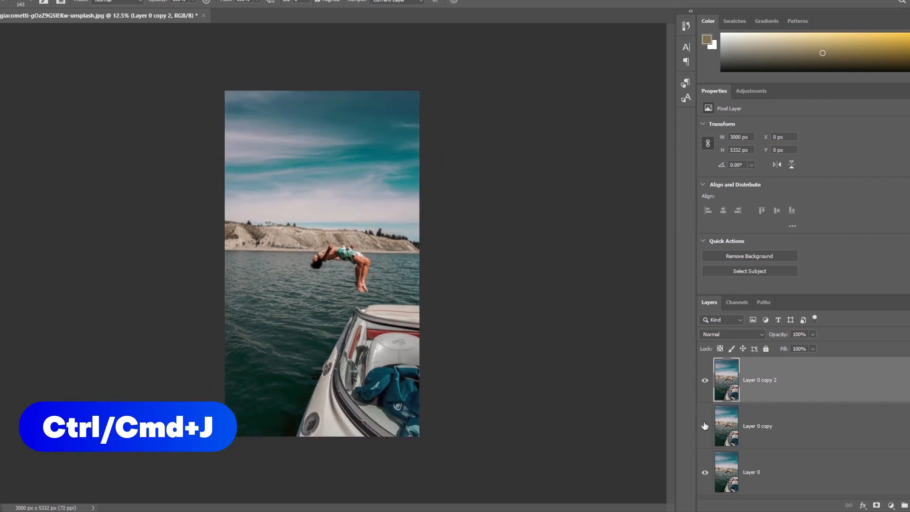
left_click(706, 471)
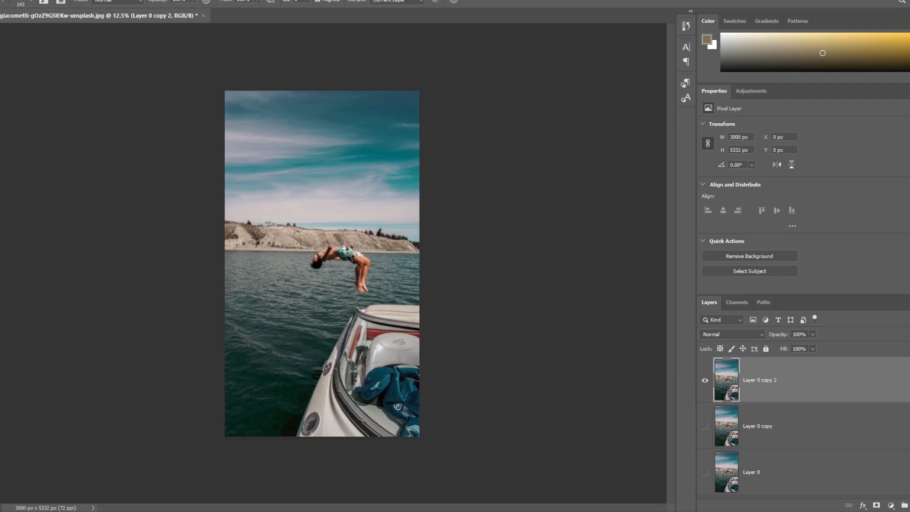
Select the diver on Layer 0 copy 2 by outlining his whole body with the Object Selection tool in Lasso mode
left_click(7, 84)
scroll(339, 251, "up", 8)
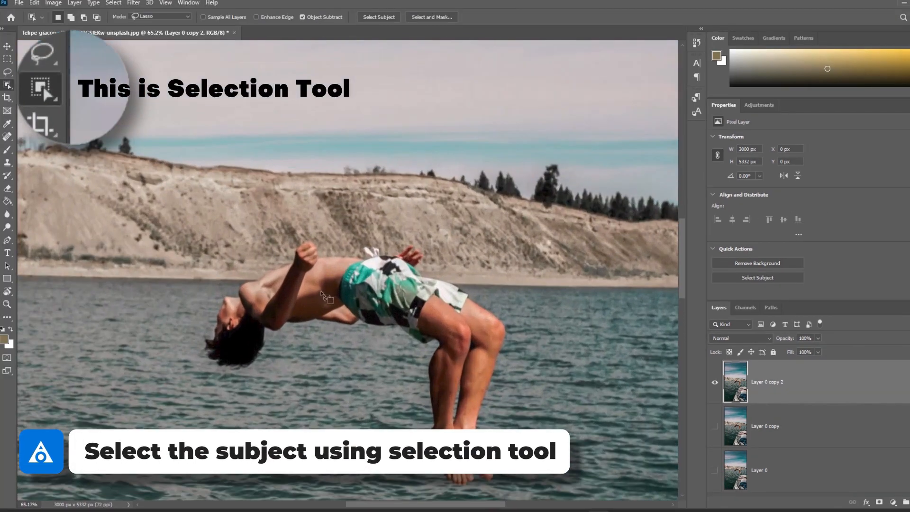
scroll(332, 313, "up", 1)
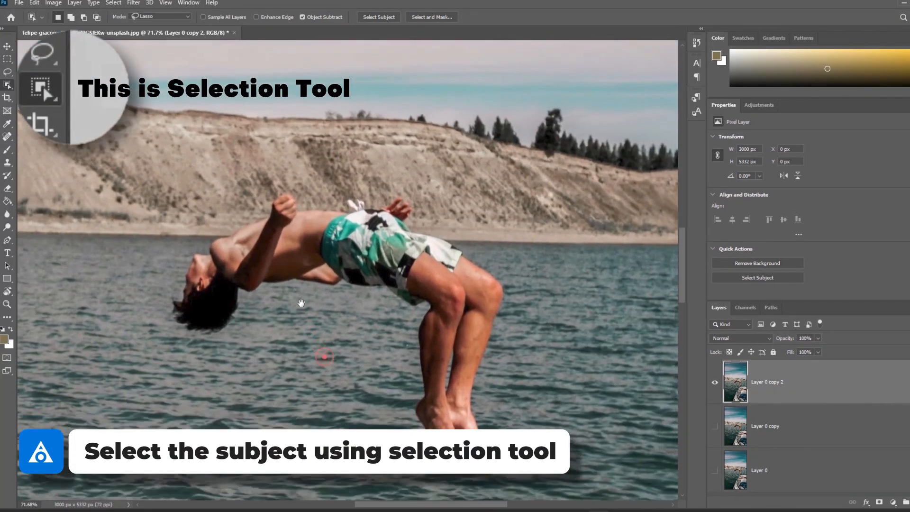
left_click_drag(325, 356, 297, 294)
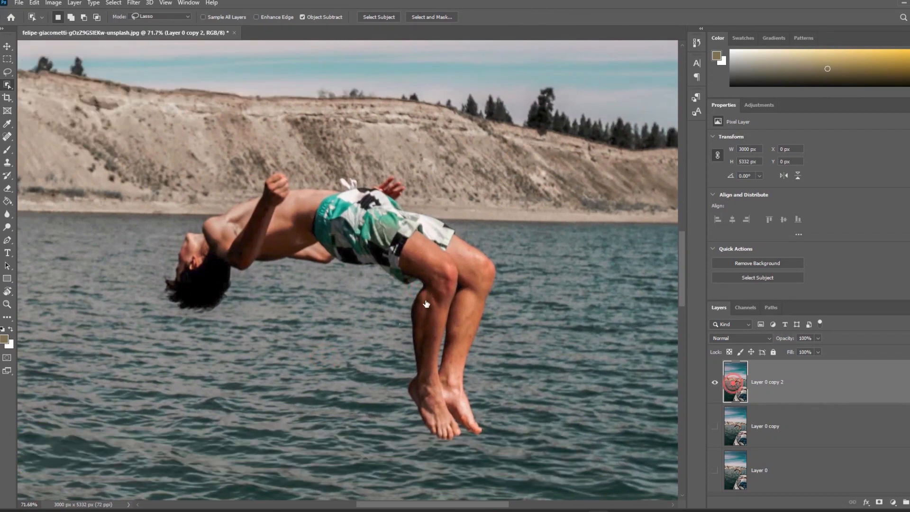
left_click_drag(417, 292, 411, 306)
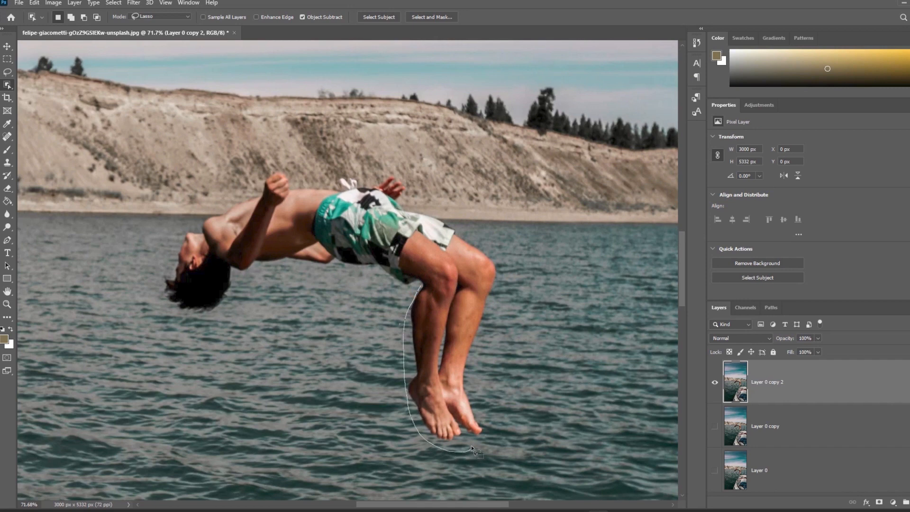
left_click_drag(462, 429, 478, 438)
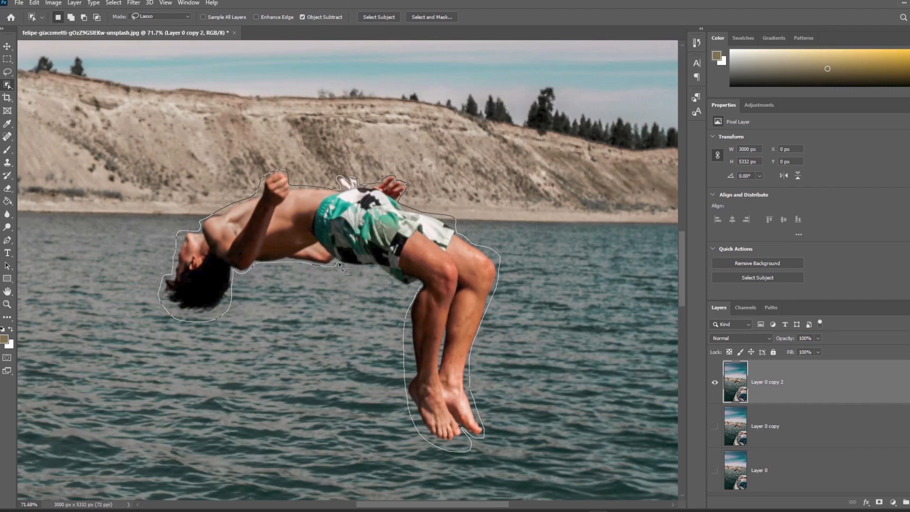
Add the white drawstring above the shorts' waistband to the diver selection
scroll(387, 179, "up", 12)
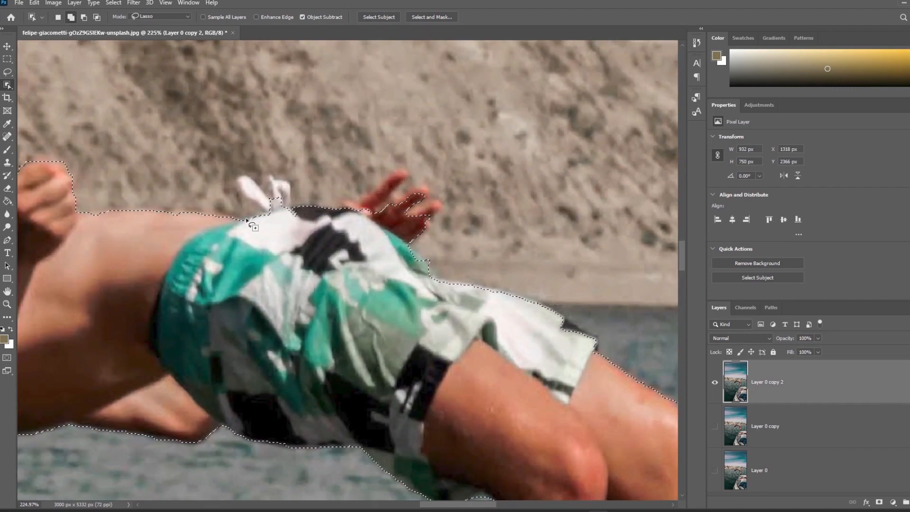
mouse_move(247, 219)
left_mouse_down()
mouse_move(256, 184)
mouse_move(274, 200)
mouse_move(273, 160)
mouse_move(301, 210)
mouse_move(288, 176)
left_mouse_up()
left_click_drag(323, 209, 280, 203)
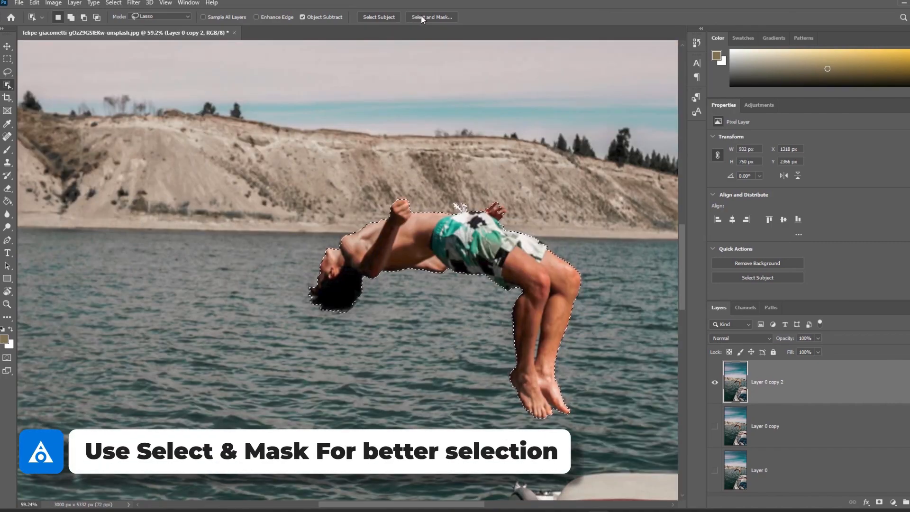
Open the diver selection in Select and Mask and set the view mode to Marching Ants
left_click(421, 17)
scroll(516, 199, "up", 1)
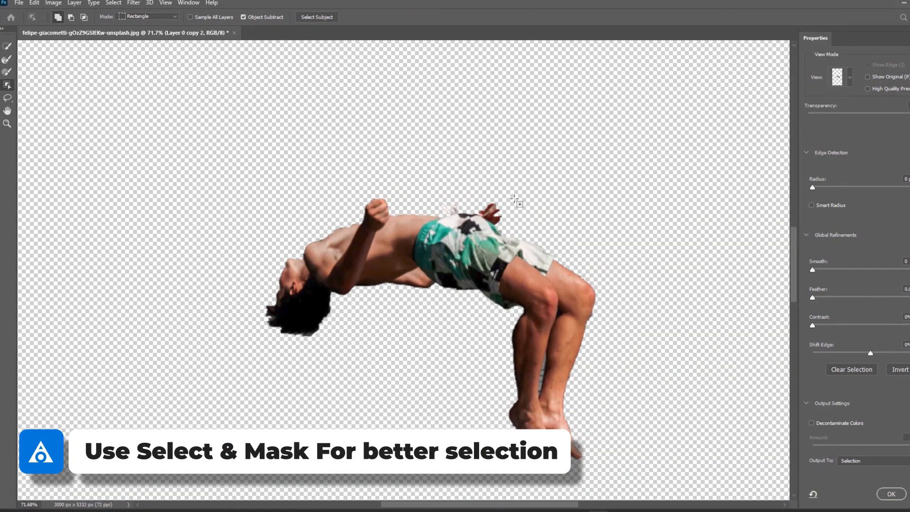
left_click(868, 77)
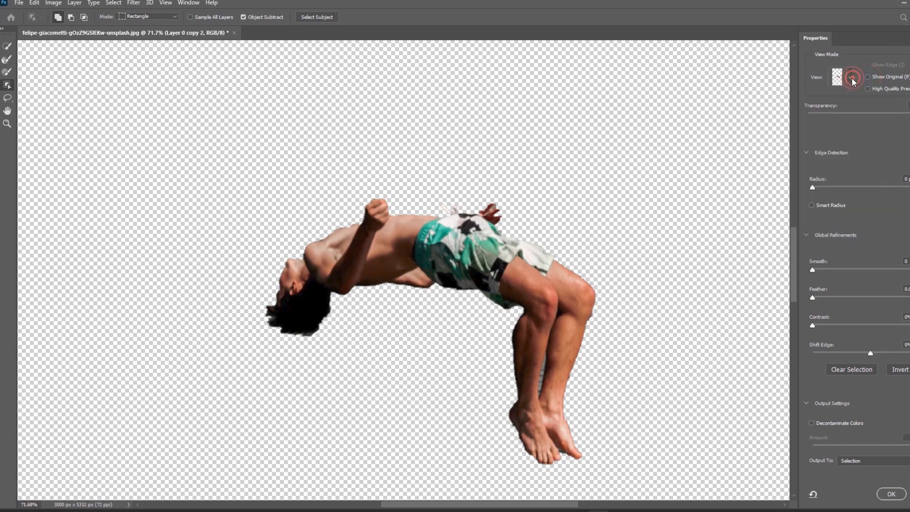
left_click(853, 78)
left_click(822, 122)
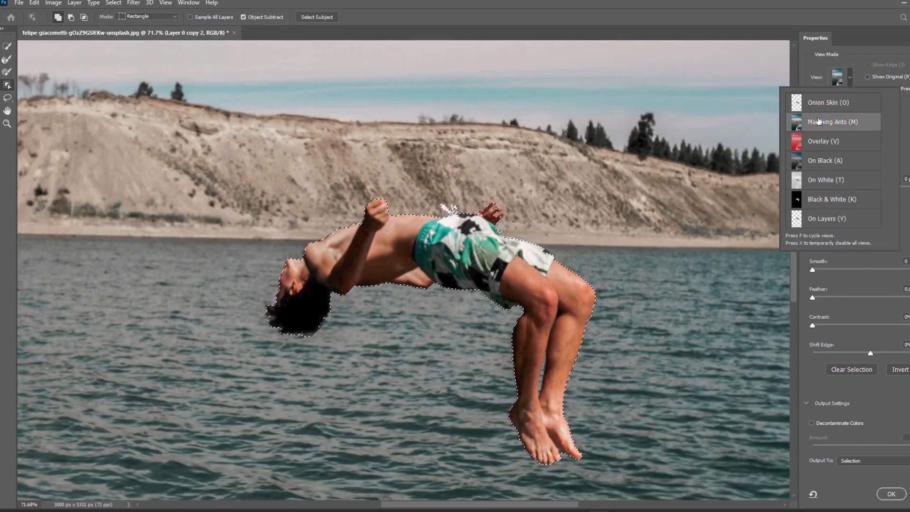
scroll(495, 216, "up", 5)
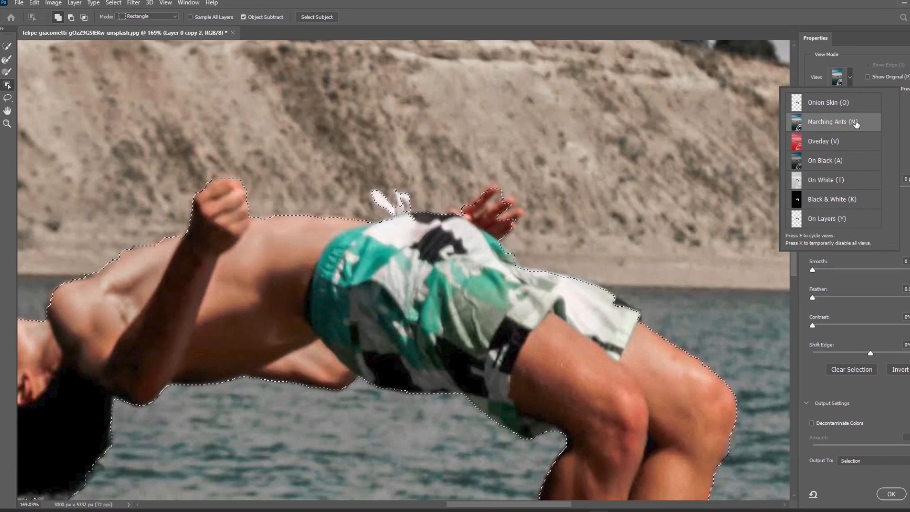
left_click(907, 118)
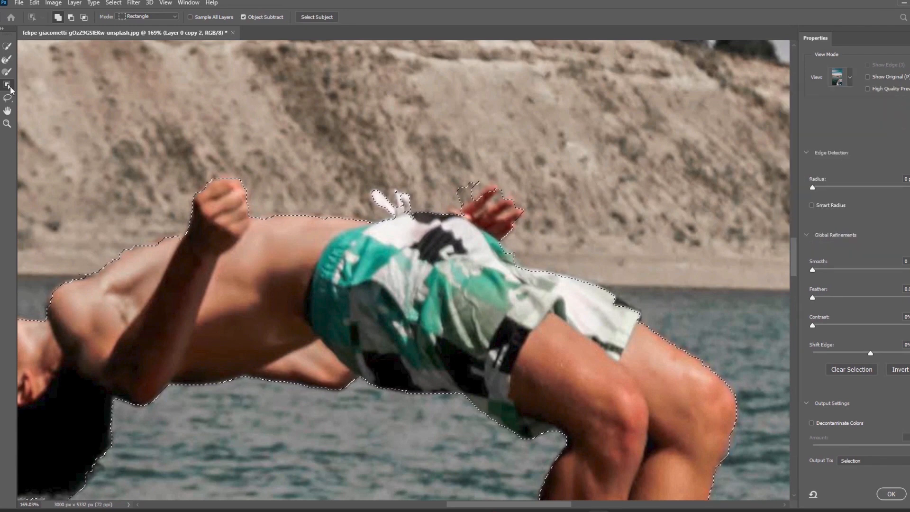
Refine the selection with the Lasso around the fingers behind the shorts, the shorts' hem and the waistband area beside the hand
left_click(8, 99)
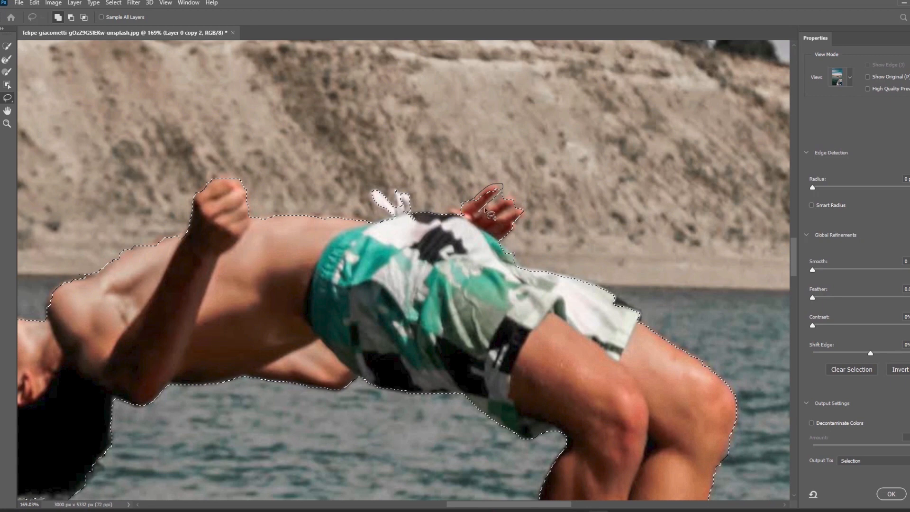
mouse_move(522, 201)
left_mouse_down()
mouse_move(500, 213)
mouse_move(529, 220)
left_mouse_up()
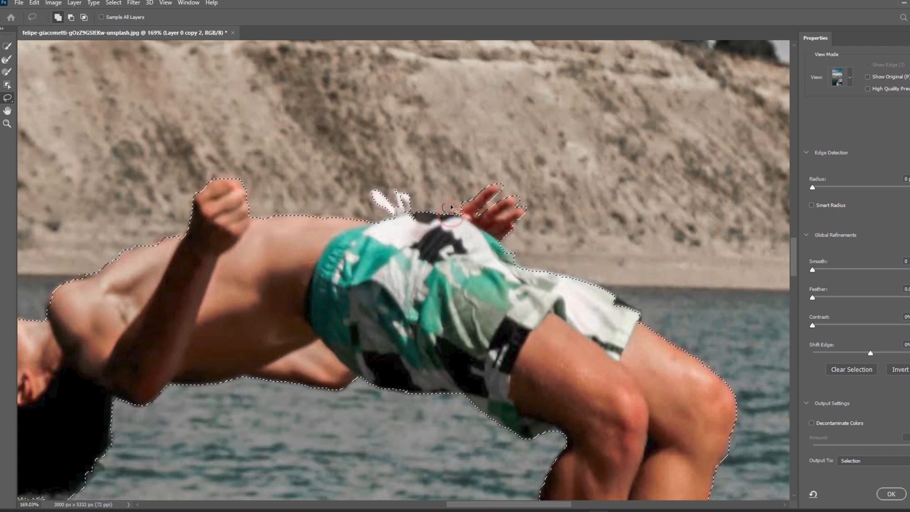
left_click(616, 295, "alt")
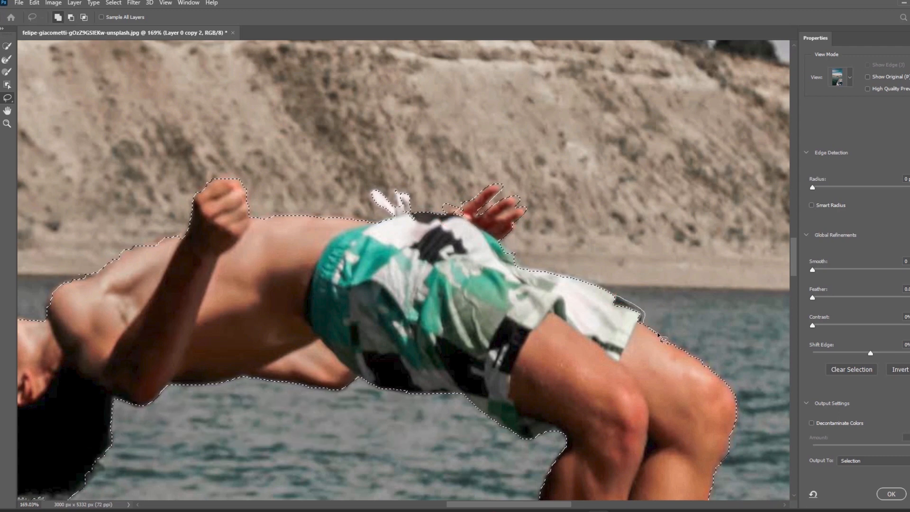
key("alt")
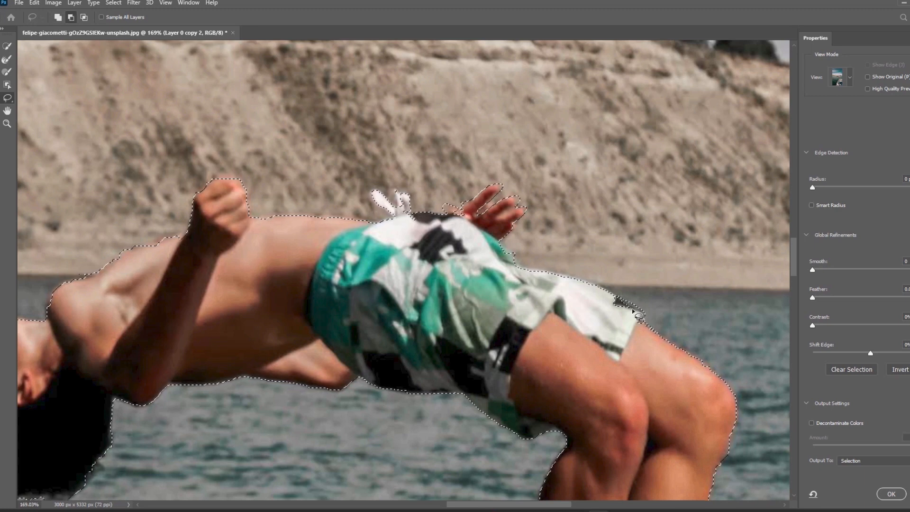
left_click_drag(632, 309, 631, 314)
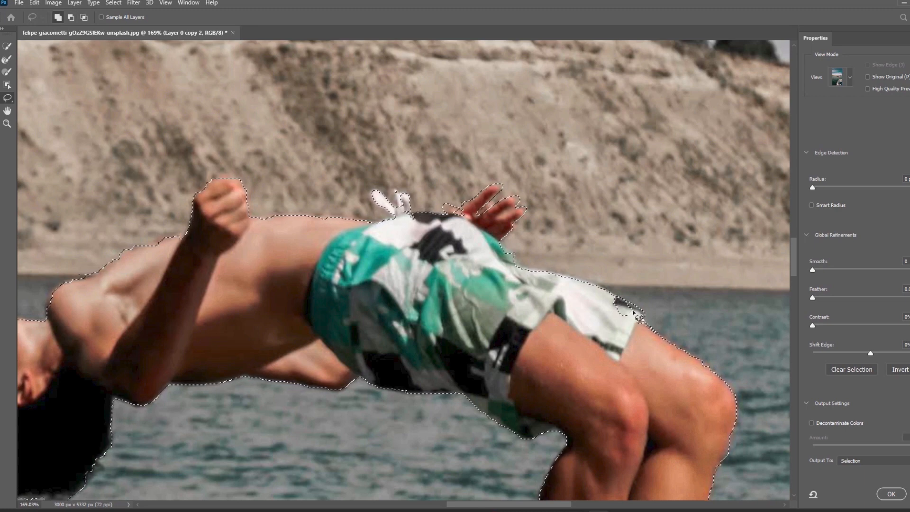
key("alt")
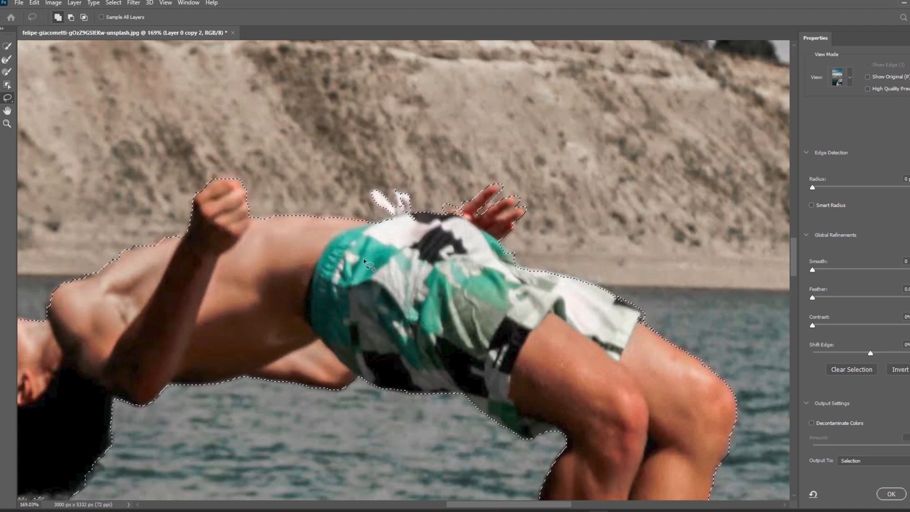
left_click_drag(449, 205, 440, 209, "alt")
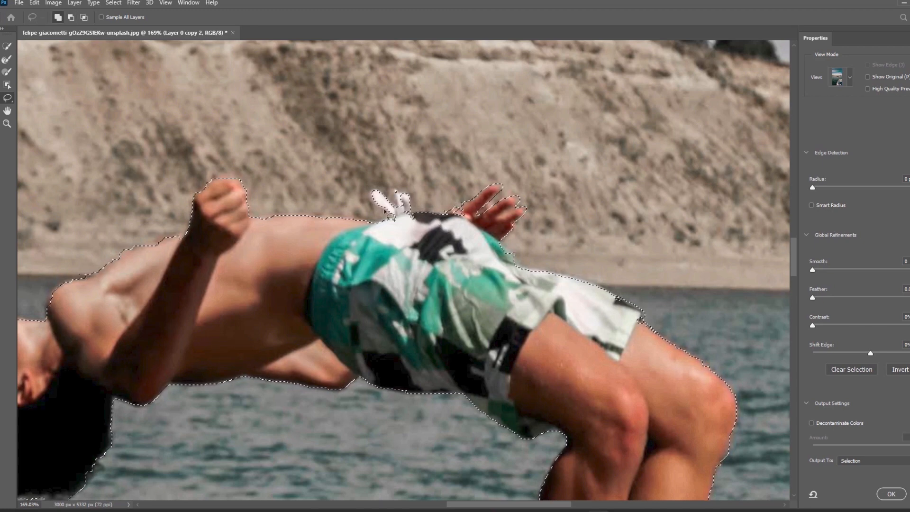
Subtract the narrow strip of water between the diver's lower legs from the selection
left_click_drag(249, 240, 315, 159)
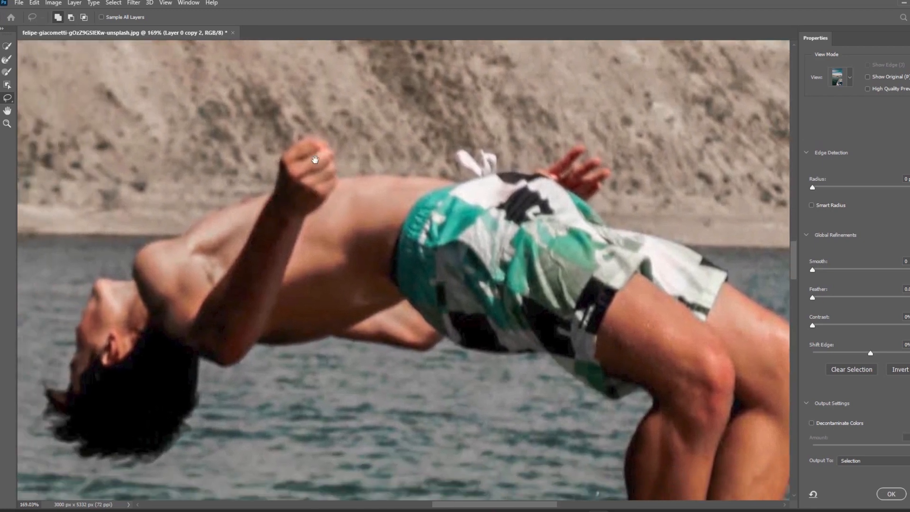
mouse_move(582, 483)
left_mouse_down()
mouse_move(415, 311)
mouse_move(388, 229)
left_mouse_up()
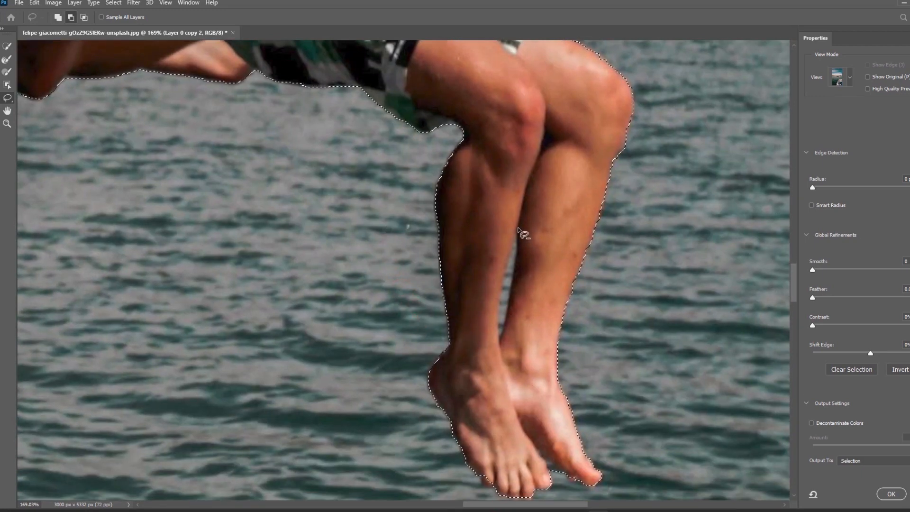
mouse_move(518, 229)
left_mouse_down("alt")
mouse_move(498, 336)
mouse_move(519, 231)
left_mouse_up("alt")
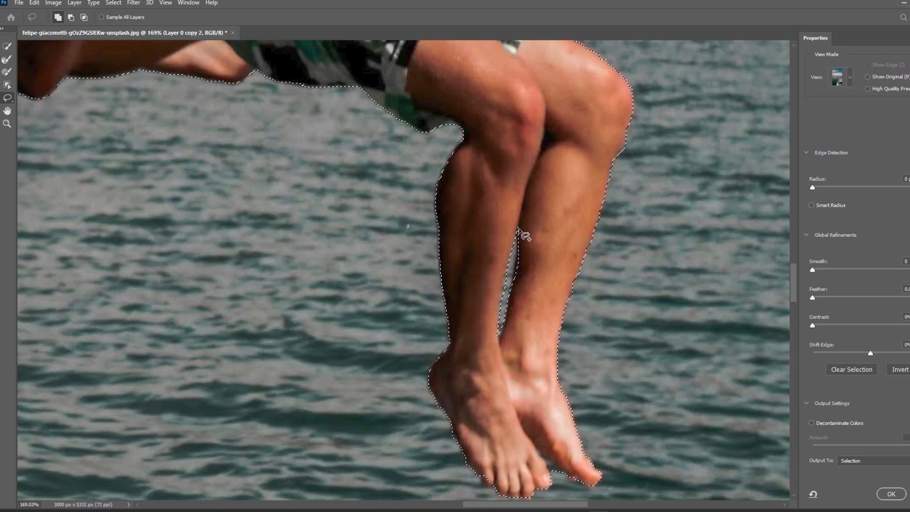
Output the refined diver selection as a layer mask on Layer 0 copy 2
scroll(463, 239, "down", 5)
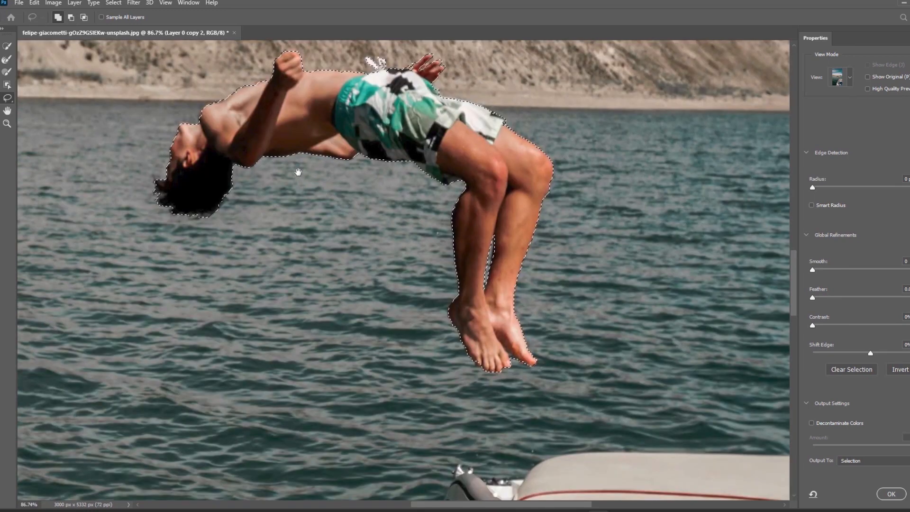
left_click_drag(298, 172, 308, 223)
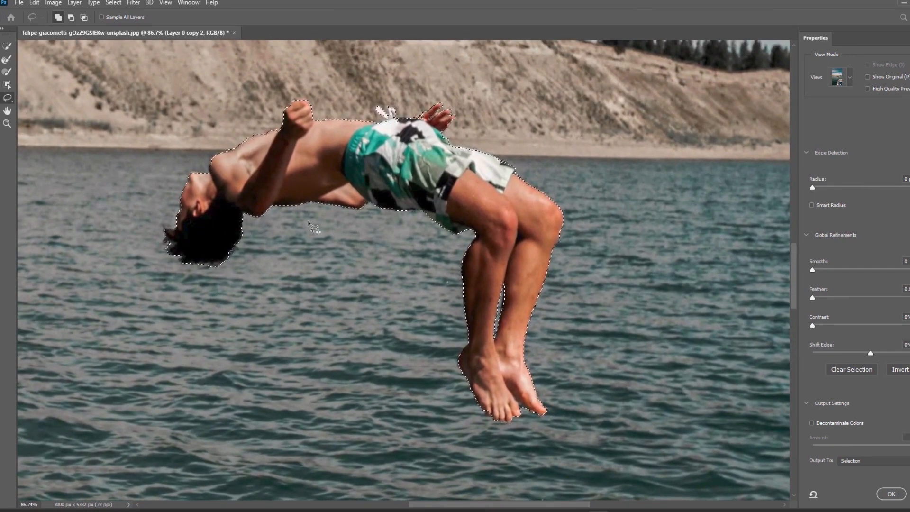
left_click(858, 461)
left_click(859, 470)
left_click(890, 495)
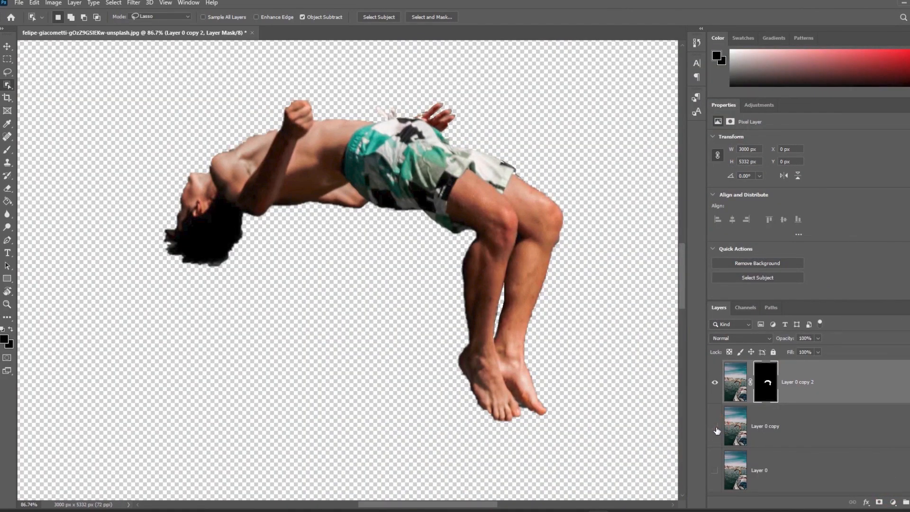
Show Layer 0 copy, load the diver mask as a selection, make Layer 0 copy active and hide Layer 0 copy 2
left_click(715, 426)
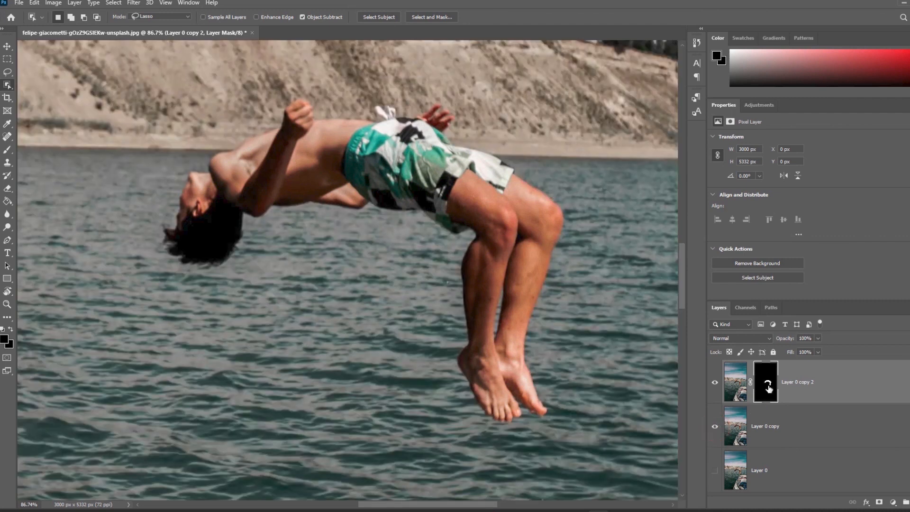
left_click(770, 388, "ctrl")
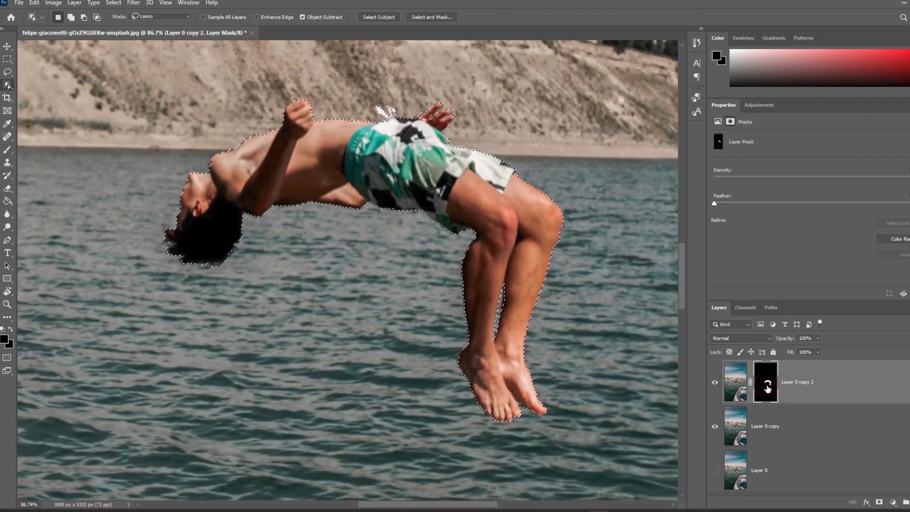
left_click(736, 423)
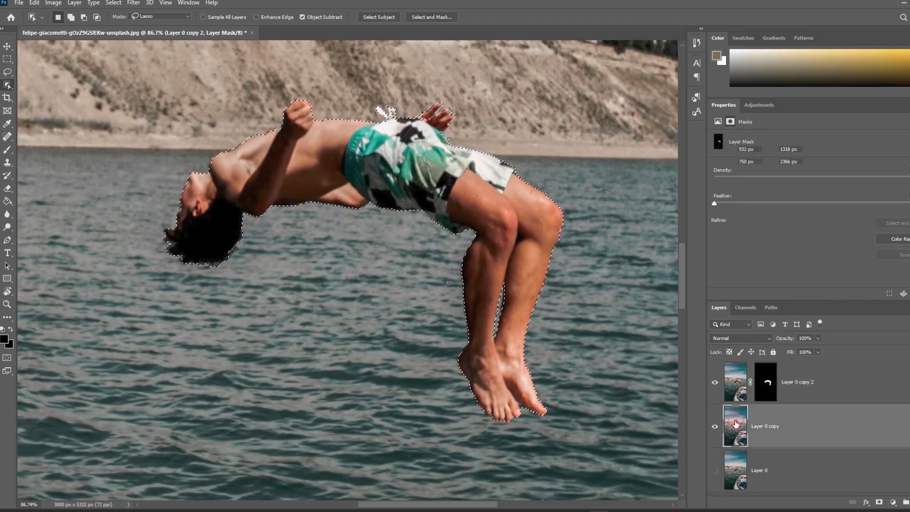
left_click(716, 383)
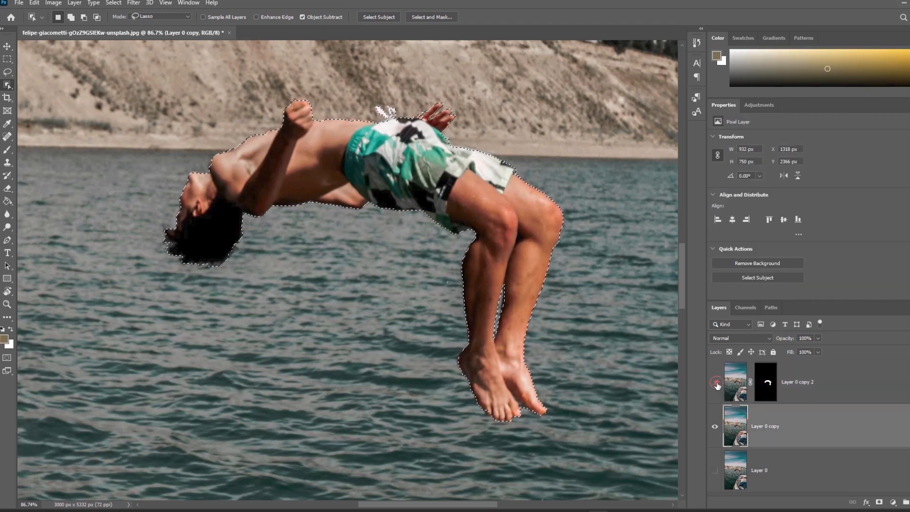
Expand the diver selection on Layer 0 copy by 5 pixels
left_click(134, 3)
mouse_move(115, 5)
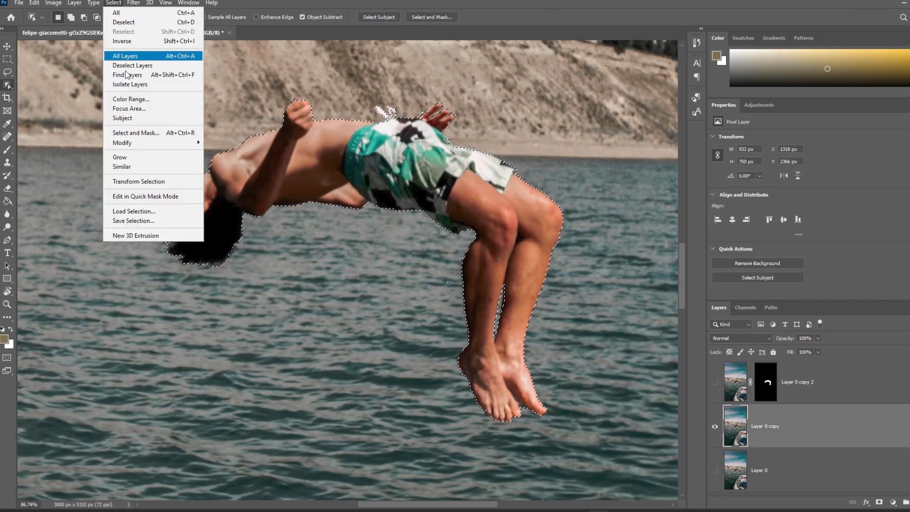
mouse_move(124, 145)
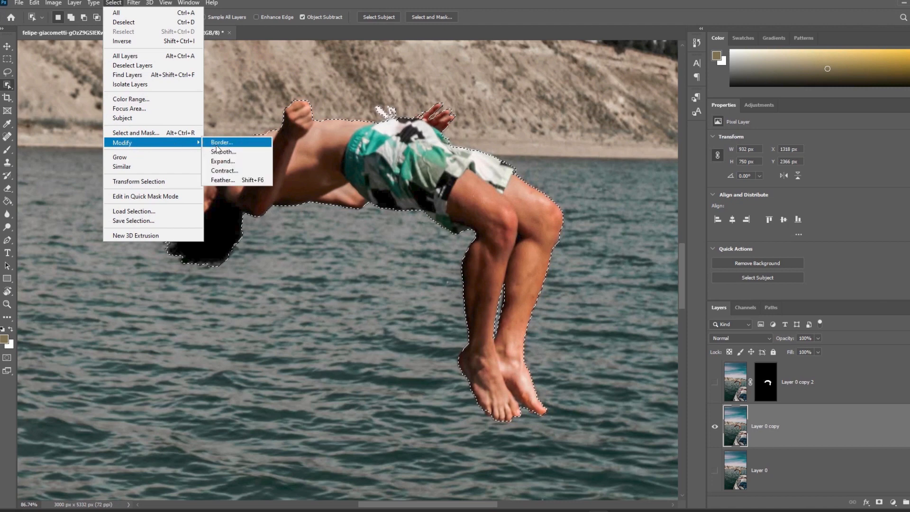
left_click(220, 160)
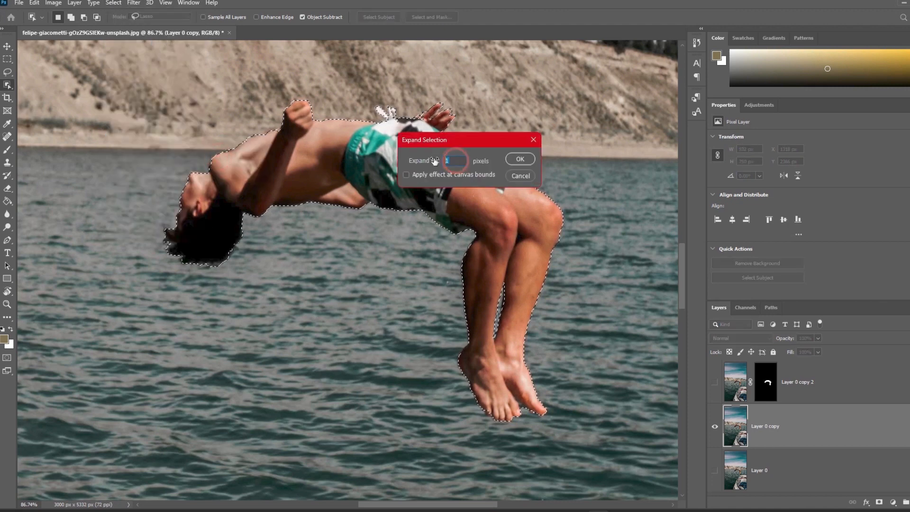
type("5")
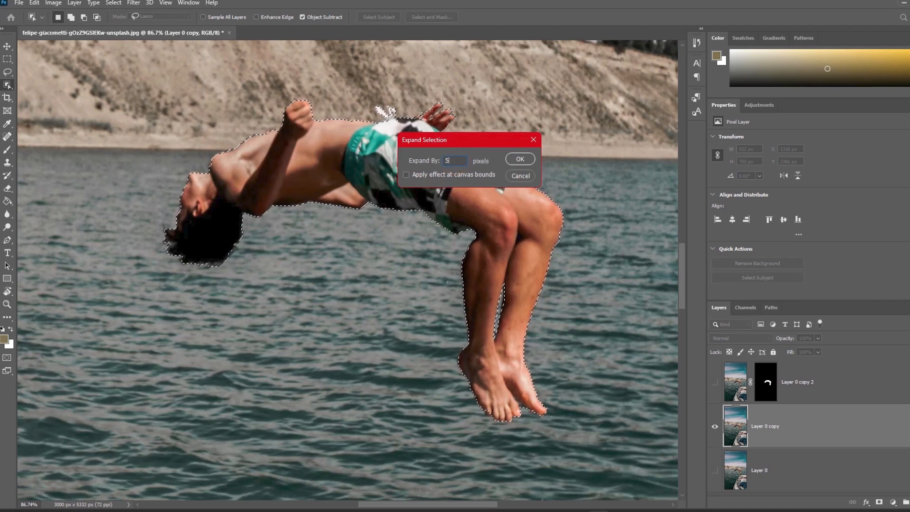
left_click(515, 161)
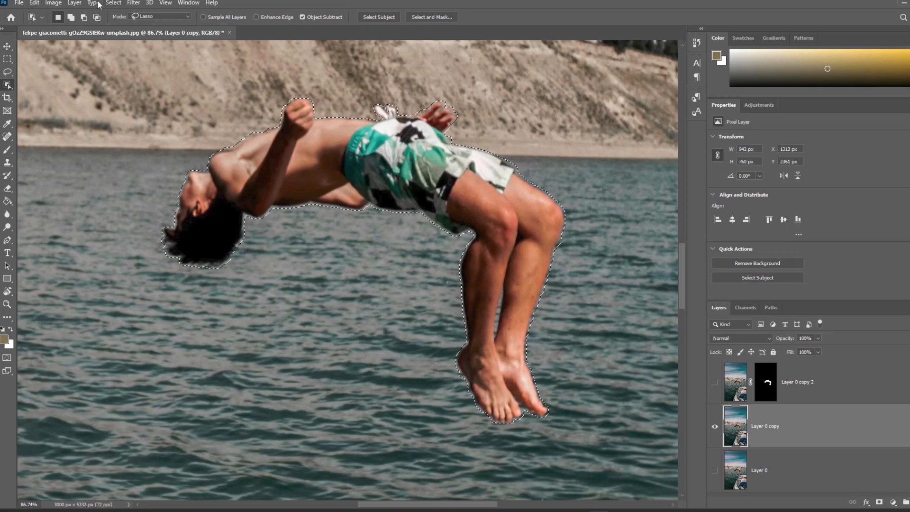
Remove the diver from Layer 0 copy with a Content-Aware fill at 100% opacity and clear the selection
left_click(19, 3)
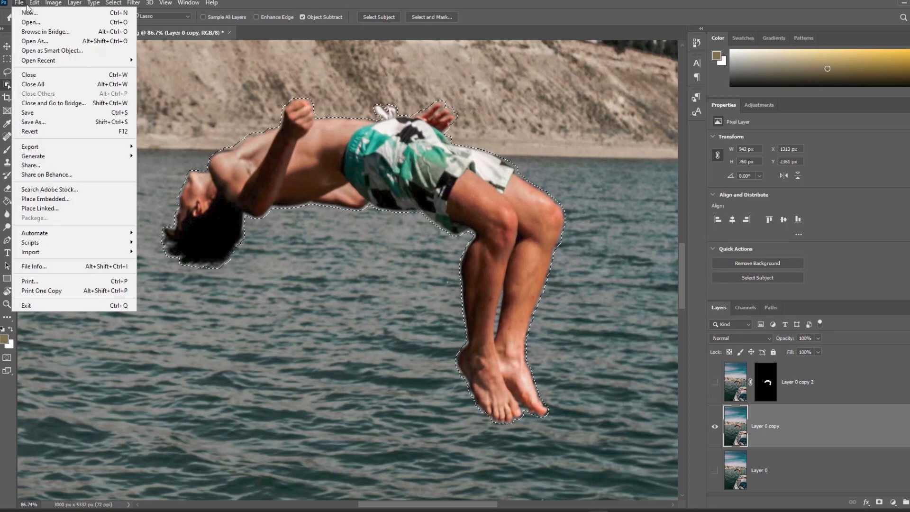
mouse_move(34, 3)
left_click(42, 156)
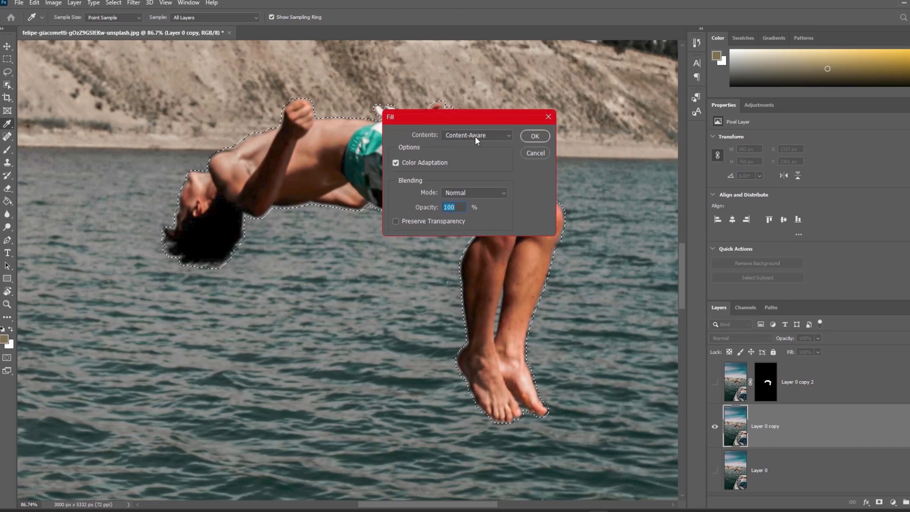
left_click(533, 136)
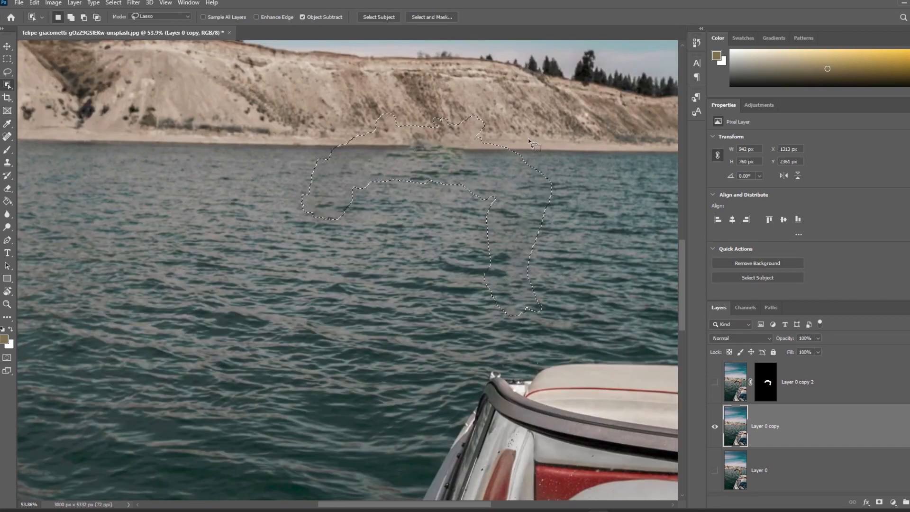
key("ctrl+0")
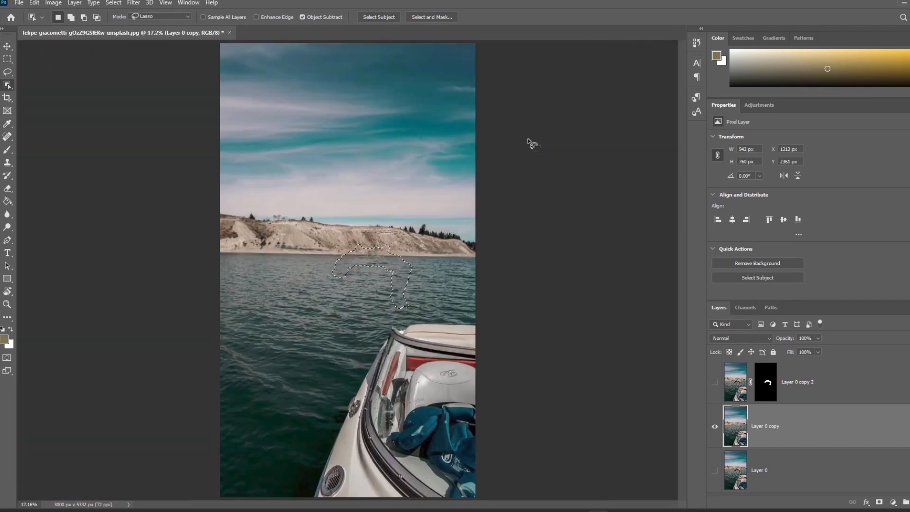
left_click(7, 46)
key("ctrl+d")
left_click(157, 169)
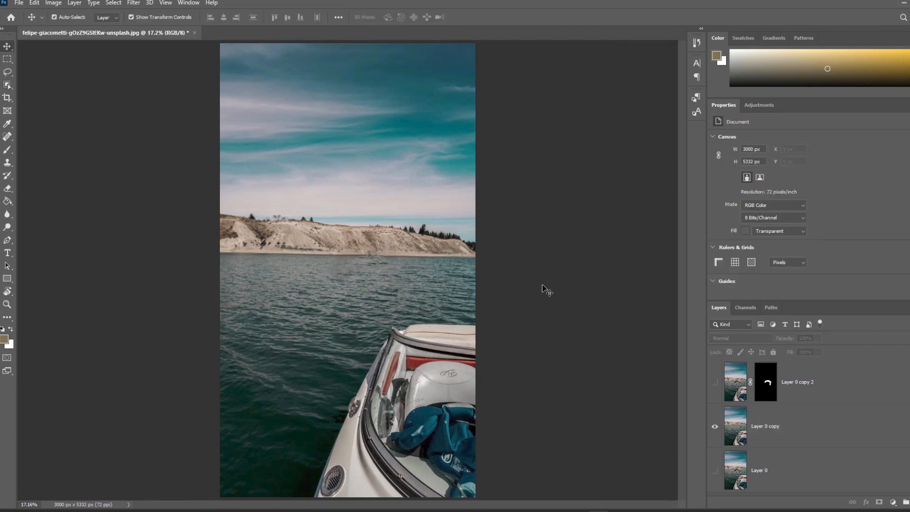
Show Layer 0 copy 2 and apply its diver mask permanently to the layer
left_click(715, 382)
left_click(769, 389)
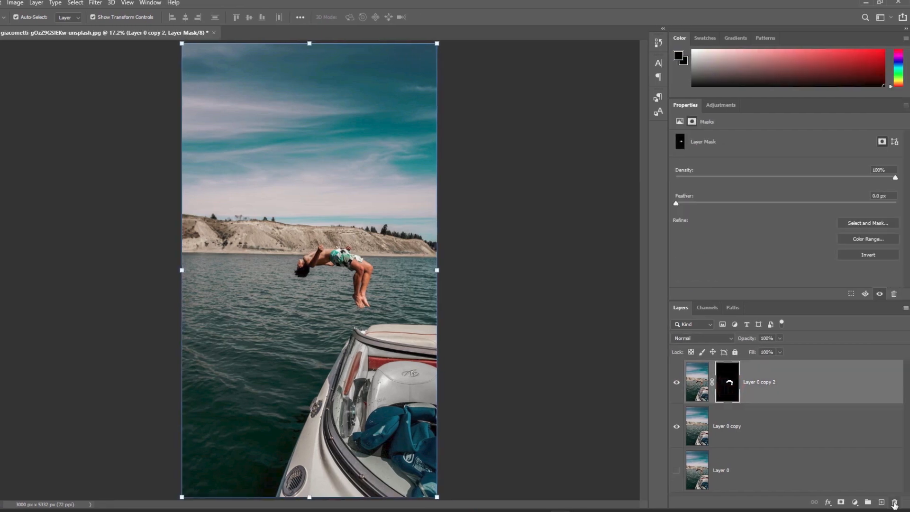
left_click(895, 502)
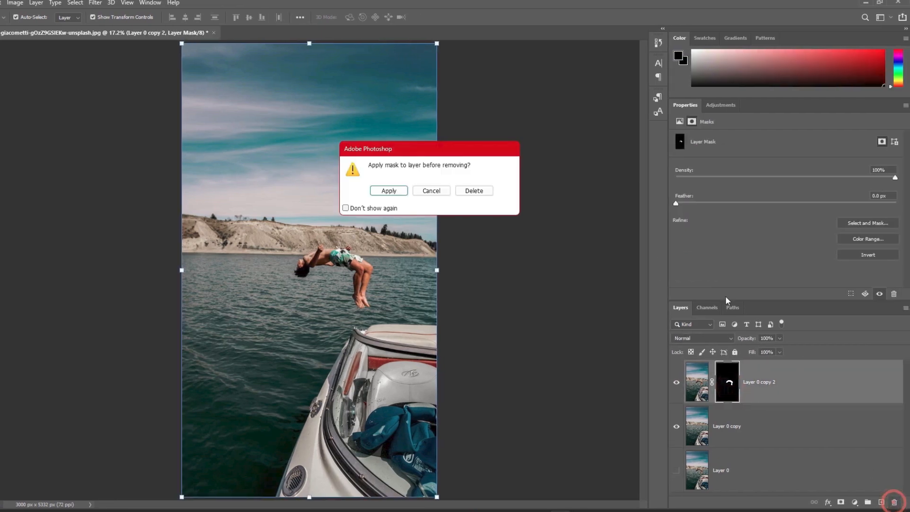
left_click(400, 193)
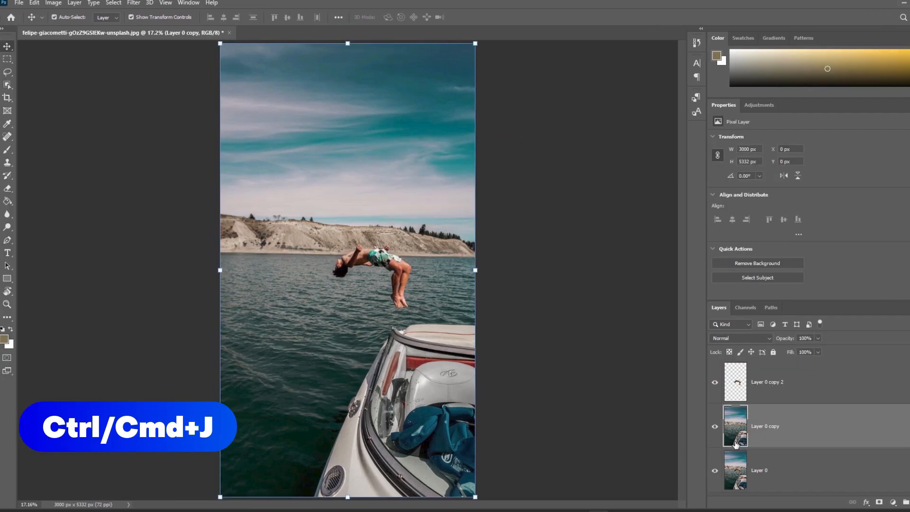
Duplicate Layer 0 copy and select the boat on the duplicate with the Object Selection tool, keeping the diver layer hidden
key("ctrl+j")
scroll(740, 431, "down", 1)
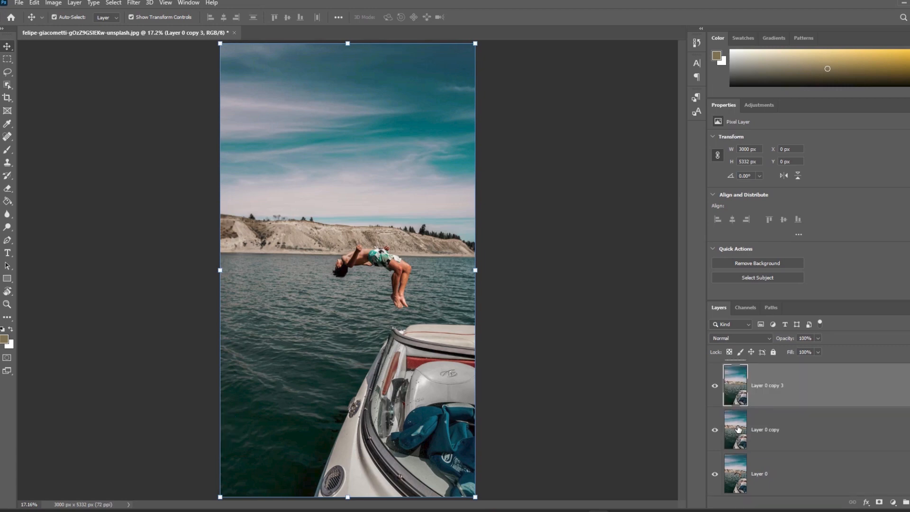
key("ctrl+space")
left_click(445, 355)
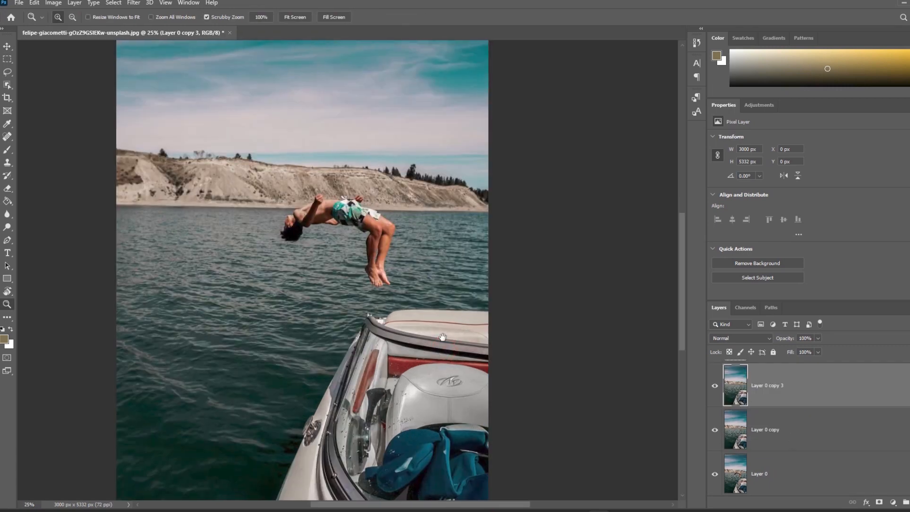
left_click_drag(443, 335, 434, 265)
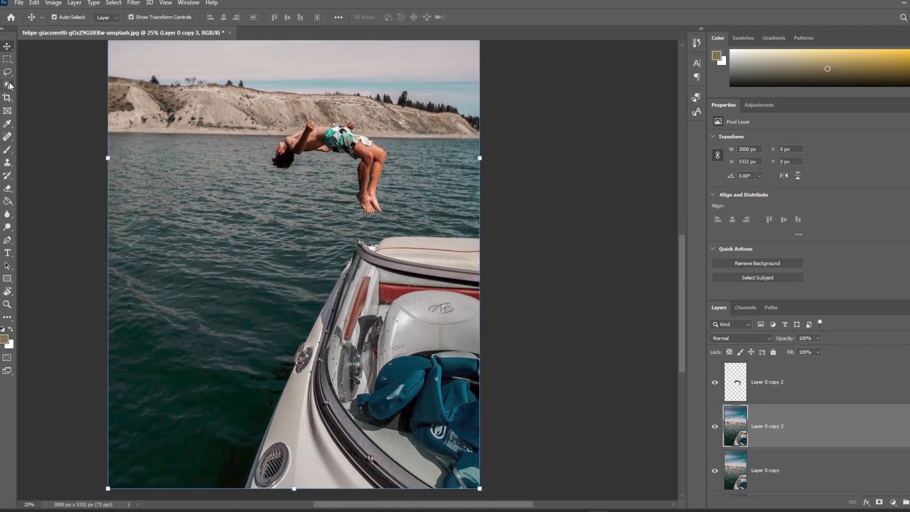
left_click(7, 85)
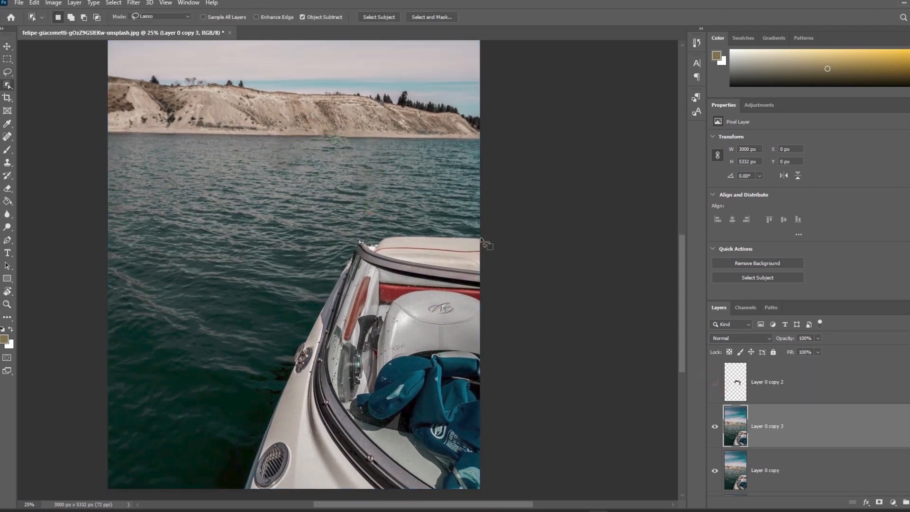
mouse_move(480, 238)
left_mouse_down()
mouse_move(380, 236)
mouse_move(347, 250)
mouse_move(260, 406)
mouse_move(237, 490)
mouse_move(488, 489)
mouse_move(488, 238)
left_mouse_up()
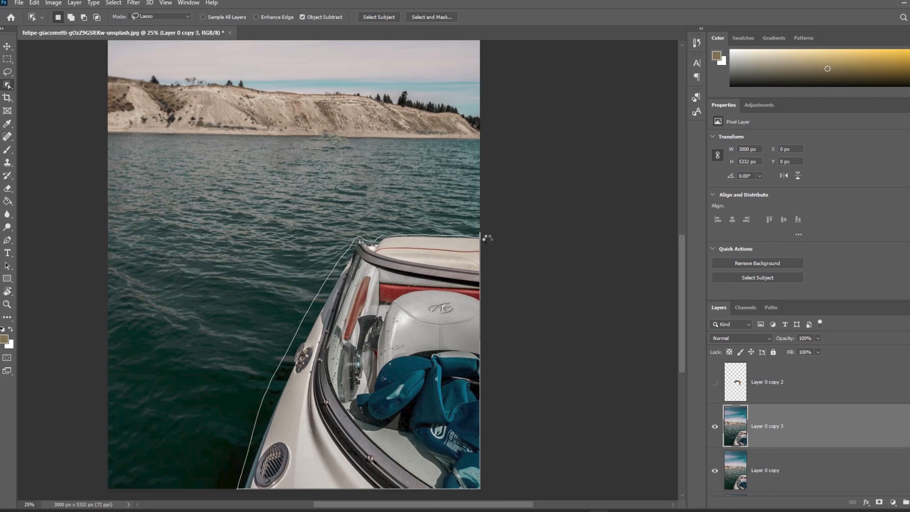
Refine the boat selection in Select and Mask by adding the missed fittings at the windshield's upper corner with the Lasso
scroll(375, 243, "up", 2)
scroll(376, 246, "up", 5)
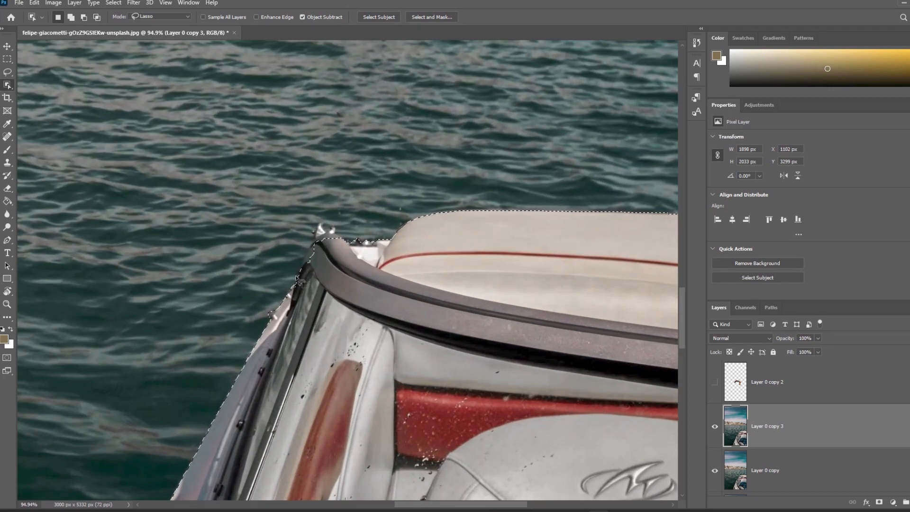
left_click(430, 17)
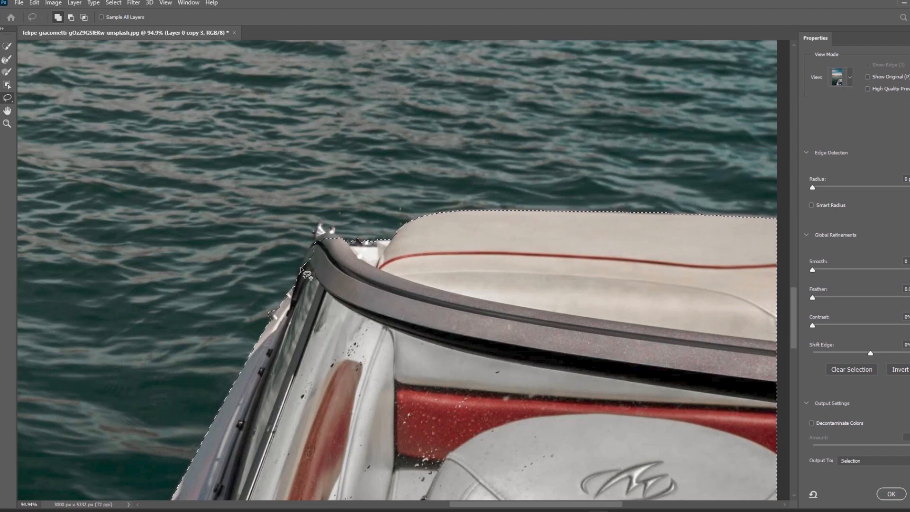
mouse_move(302, 269)
left_mouse_down()
mouse_move(313, 237)
mouse_move(347, 240)
left_mouse_up()
mouse_move(319, 206)
left_mouse_down()
mouse_move(336, 222)
mouse_move(342, 215)
mouse_move(319, 207)
left_mouse_up()
left_click_drag(533, 217, 305, 159)
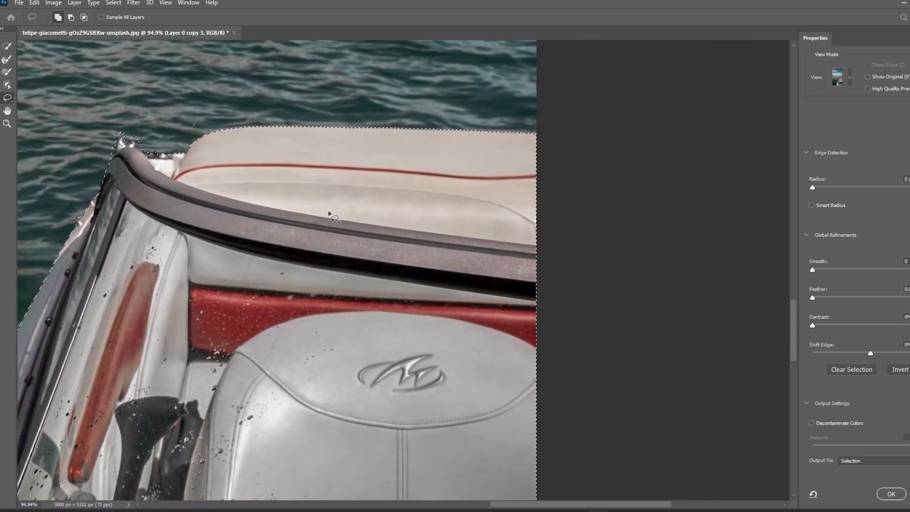
scroll(329, 213, "down", 3)
left_click_drag(236, 303, 369, 118)
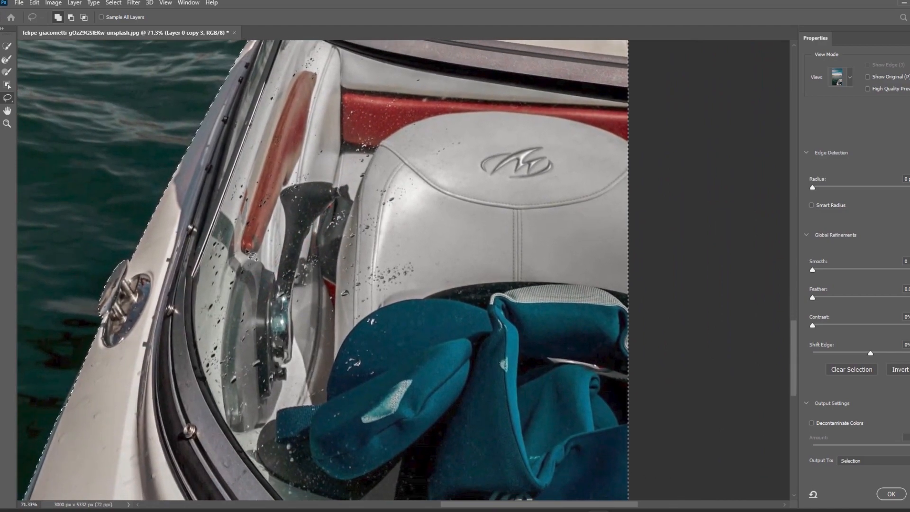
scroll(246, 251, "down", 7)
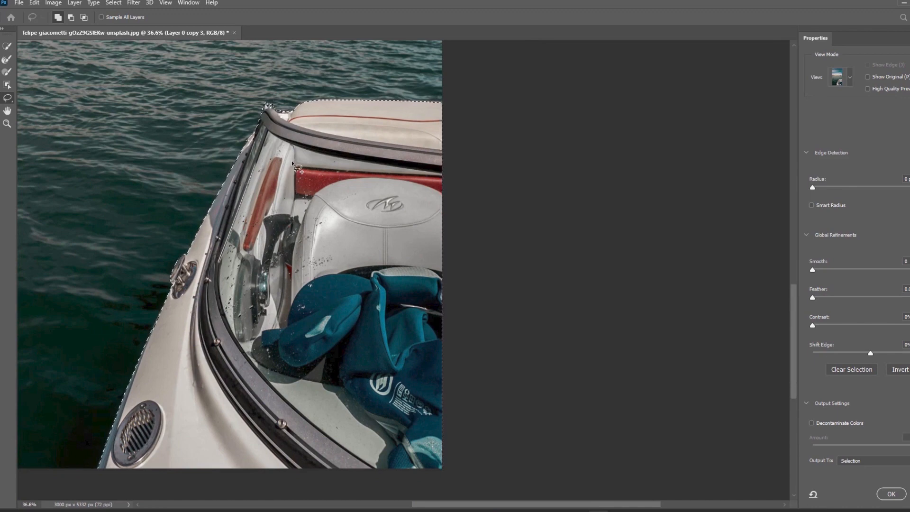
Output the refined boat selection as a layer mask on Layer 0 copy 3
left_click(875, 461)
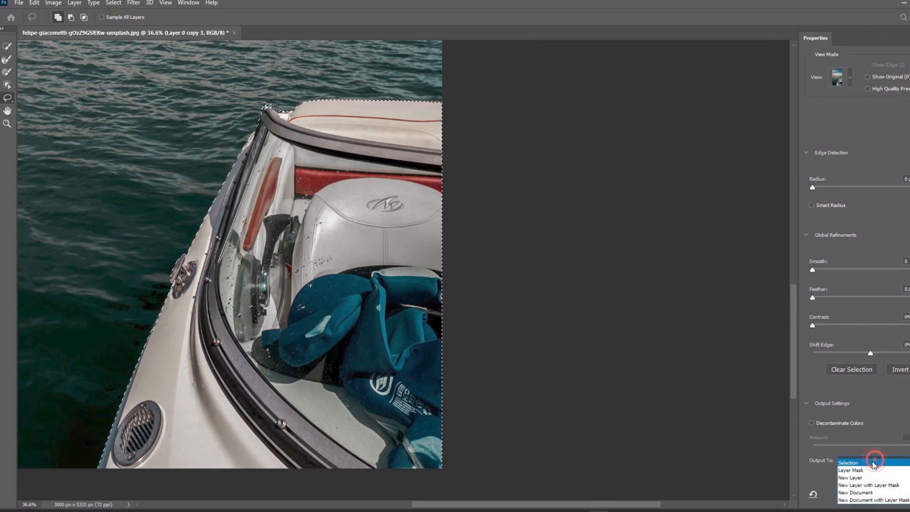
left_click(871, 471)
left_click(891, 494)
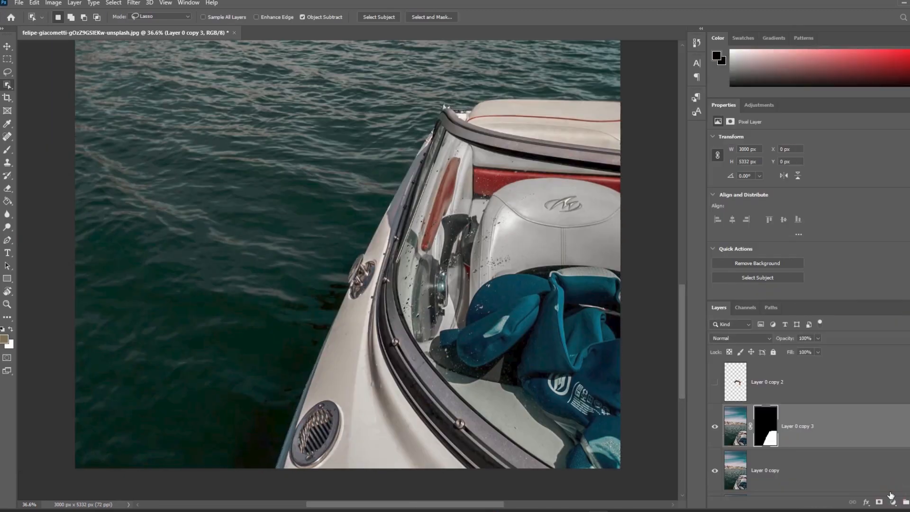
Load the boat mask as a selection, make Layer 0 copy active and hide Layer 0 copy 3
left_click(767, 421)
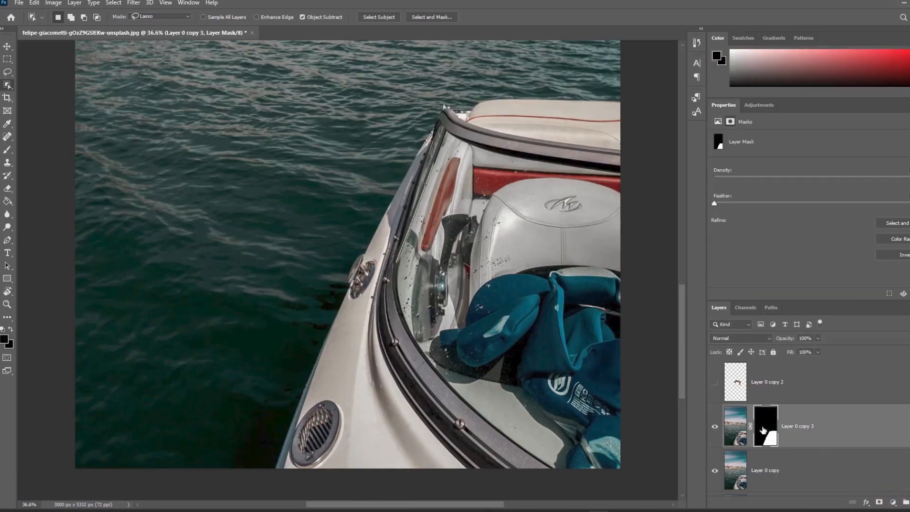
left_click(770, 432, "ctrl")
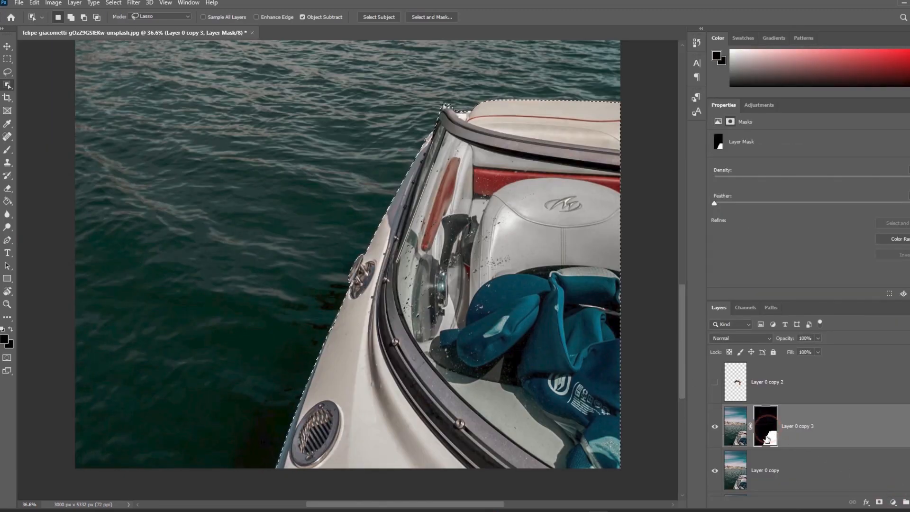
left_click(730, 471)
left_click(714, 427)
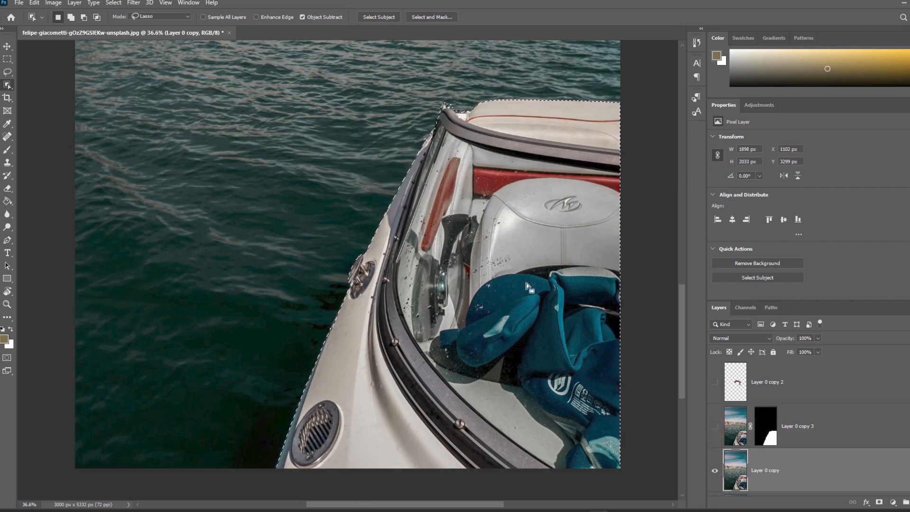
Expand the boat selection on Layer 0 copy by 5 pixels
scroll(526, 283, "down", 2)
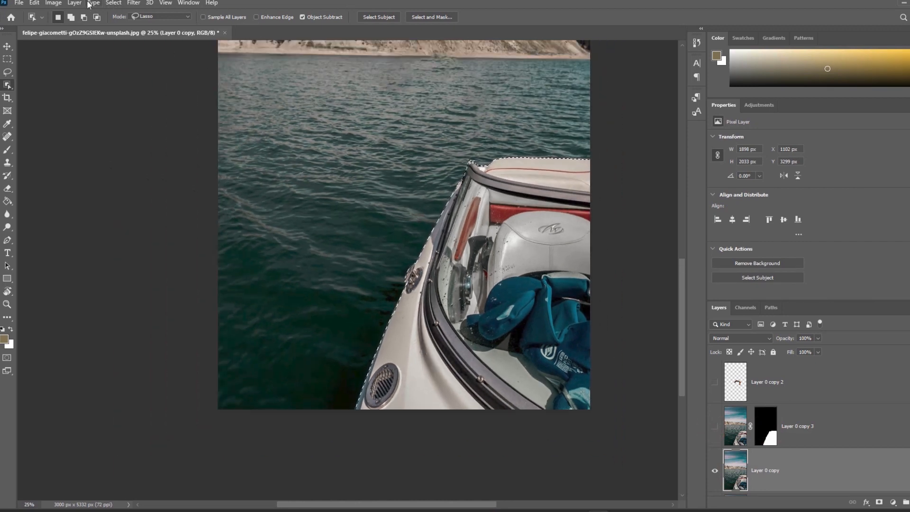
left_click(113, 3)
mouse_move(142, 147)
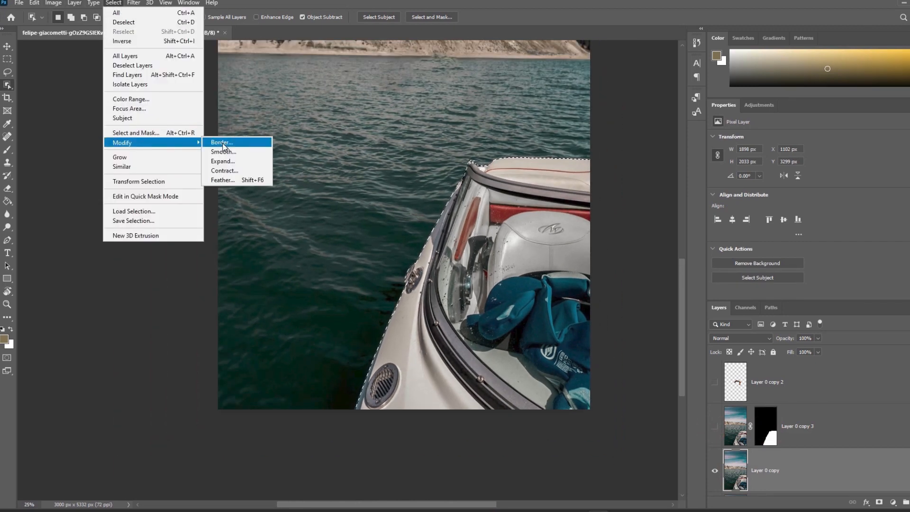
left_click(226, 162)
left_click(511, 159)
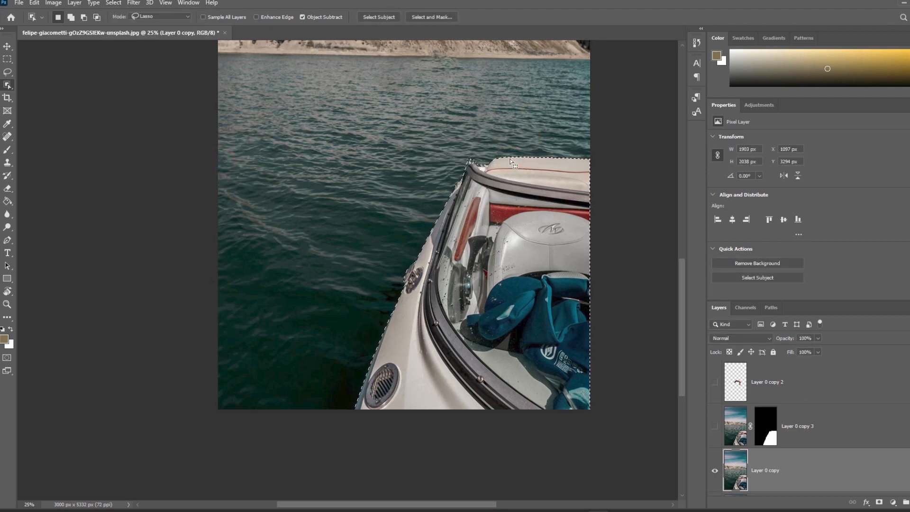
Replace the boat on Layer 0 copy with a Content-Aware fill at 100% opacity and clear the selection
left_click(34, 3)
left_click(57, 157)
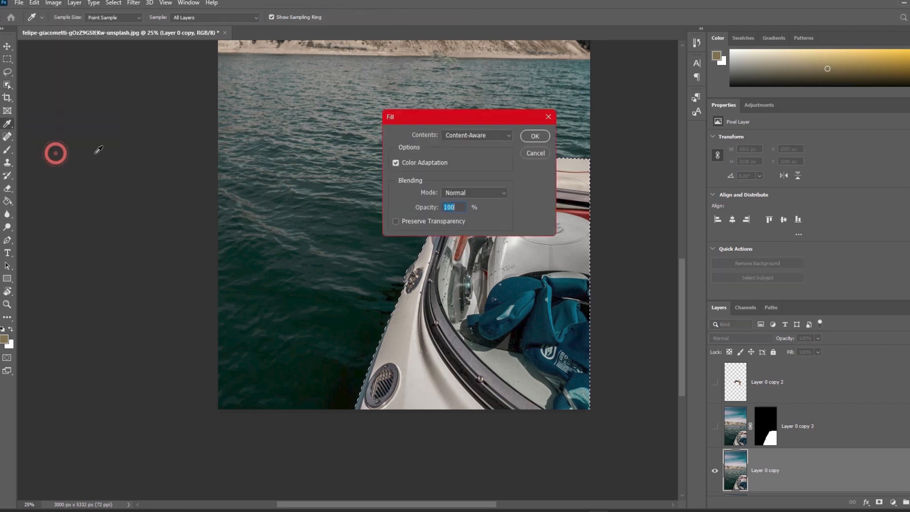
left_click(527, 136)
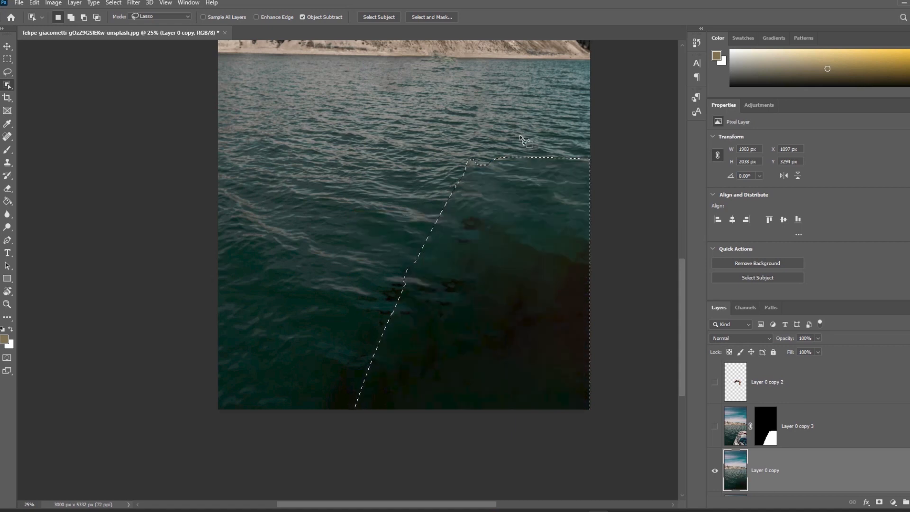
key("ctrl+d")
key("v")
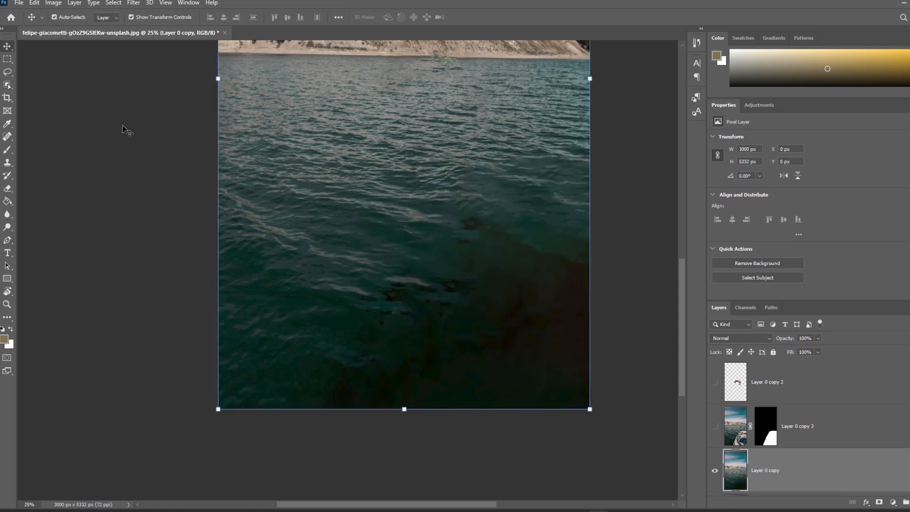
left_click(122, 124)
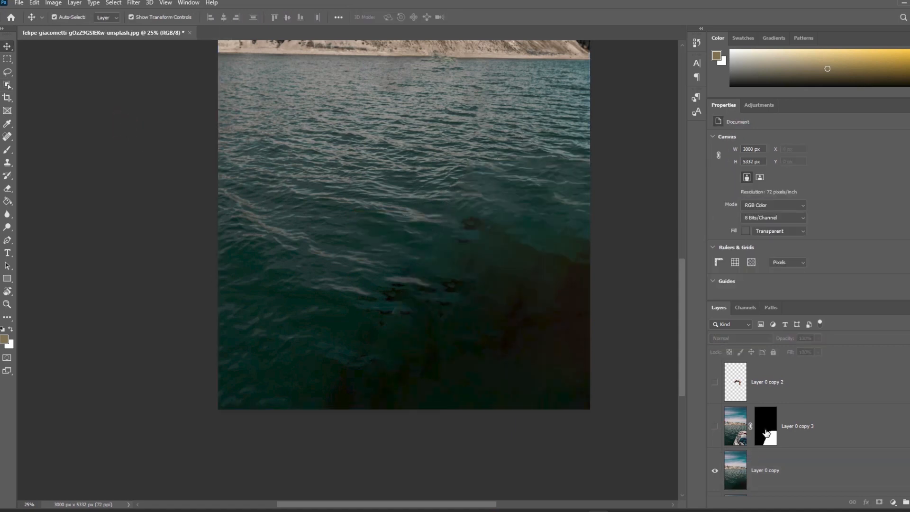
Apply the boat mask permanently to Layer 0 copy 3 and show both the diver and boat layers
left_click(766, 430)
left_click(894, 502)
left_click(436, 191)
left_click(715, 382)
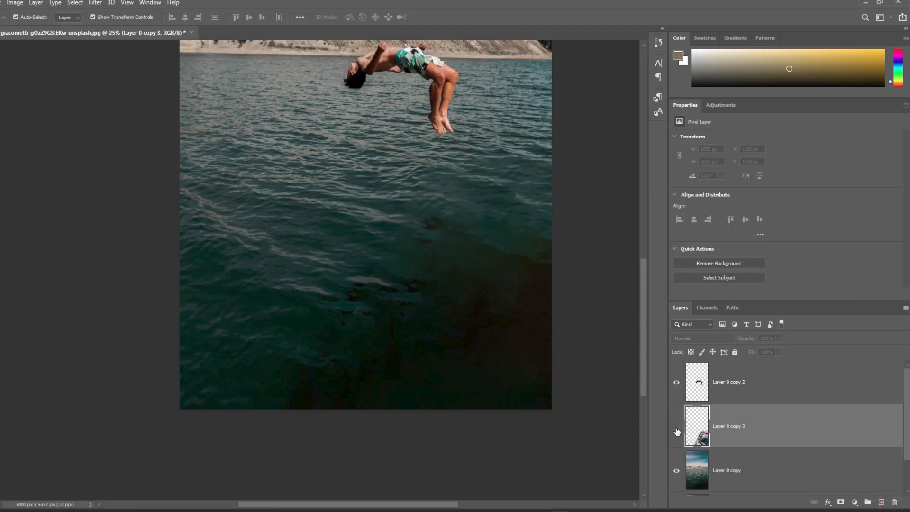
left_click(677, 429)
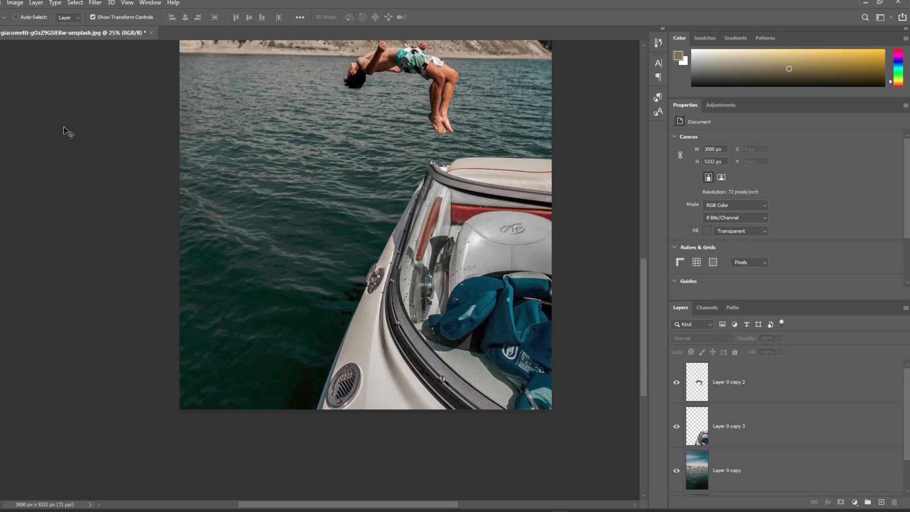
Rename the diver layer, Layer 0 copy 2, as Guy
key("ctrl+0")
left_click(727, 379)
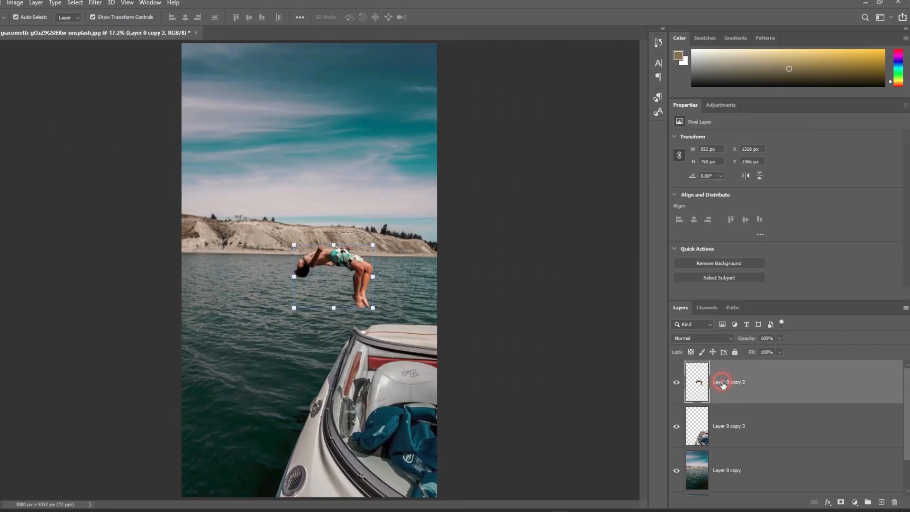
double_click(728, 381)
type("Guy")
key("Return")
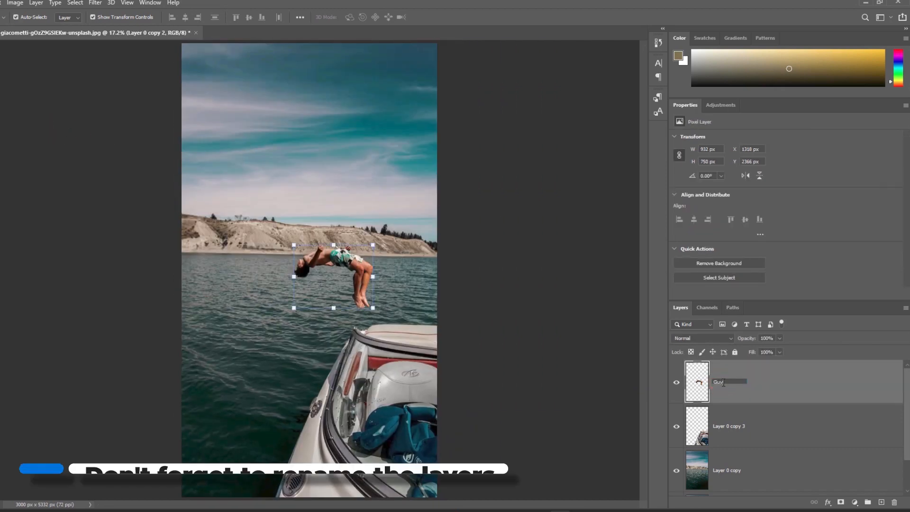
Rename the boat layer, Layer 0 copy 3, as Boat
left_click(724, 424)
double_click(726, 425)
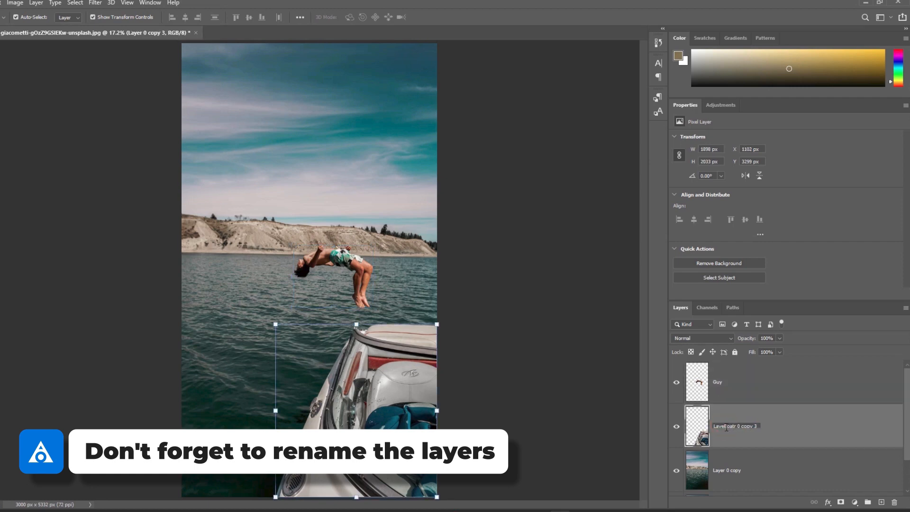
type("Boat")
key("Return")
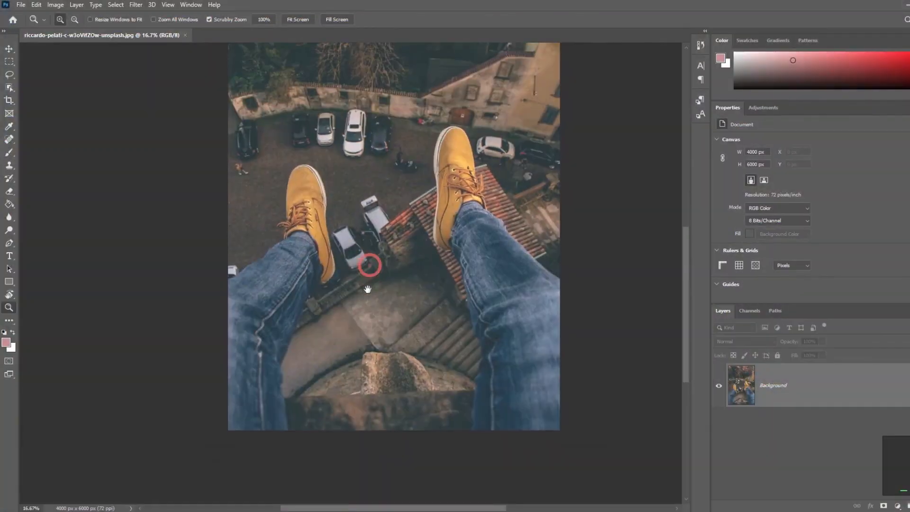
Duplicate the Background layer of the rooftop legs photo onto a new layer
key("v")
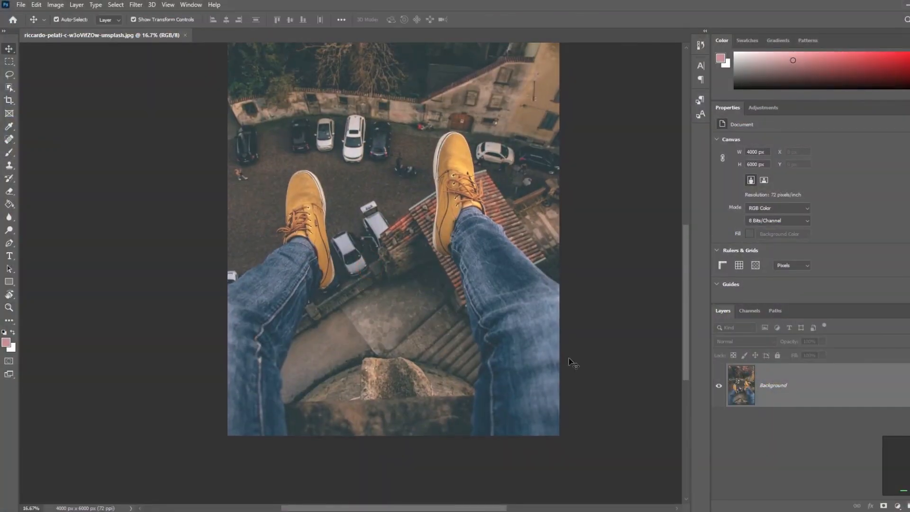
left_click(776, 379)
key("ctrl+j")
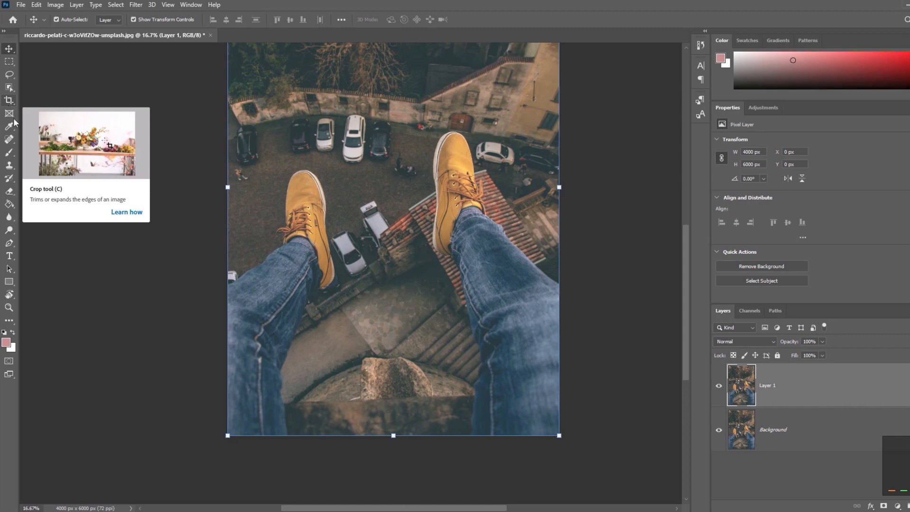
Start a Pen tool path at the photo's left edge and trace the left leg's outer contour up to the shoelaces
left_click(12, 268)
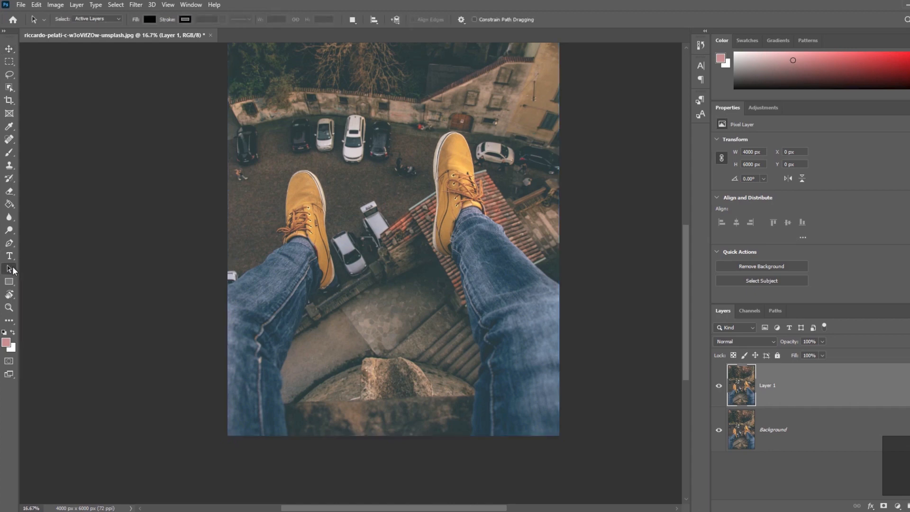
left_click(9, 243)
left_click(229, 285)
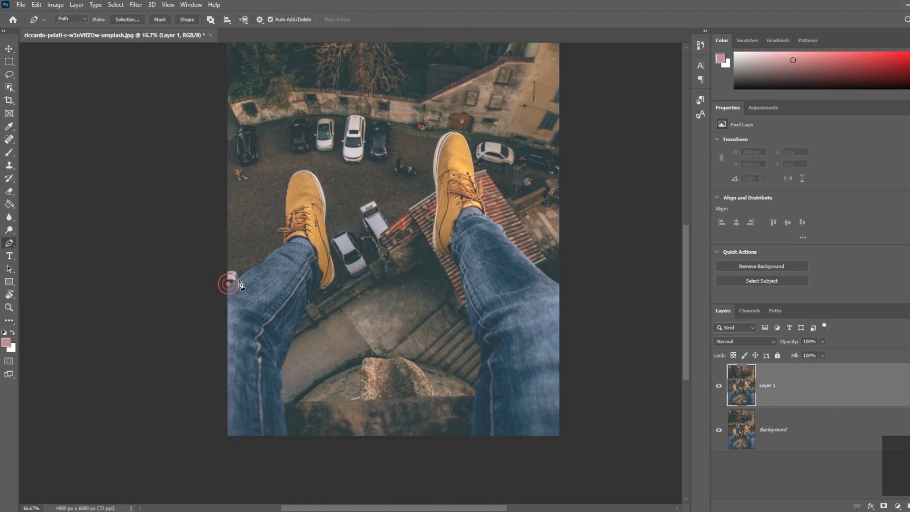
left_click(241, 275)
left_click(251, 269)
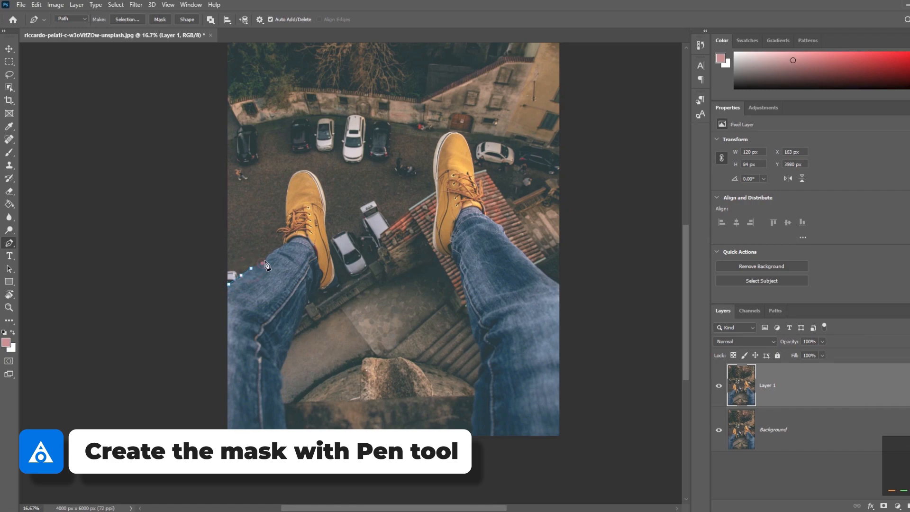
left_click(263, 262)
left_click(268, 256)
left_click(273, 250)
left_click(281, 244)
left_click(284, 238)
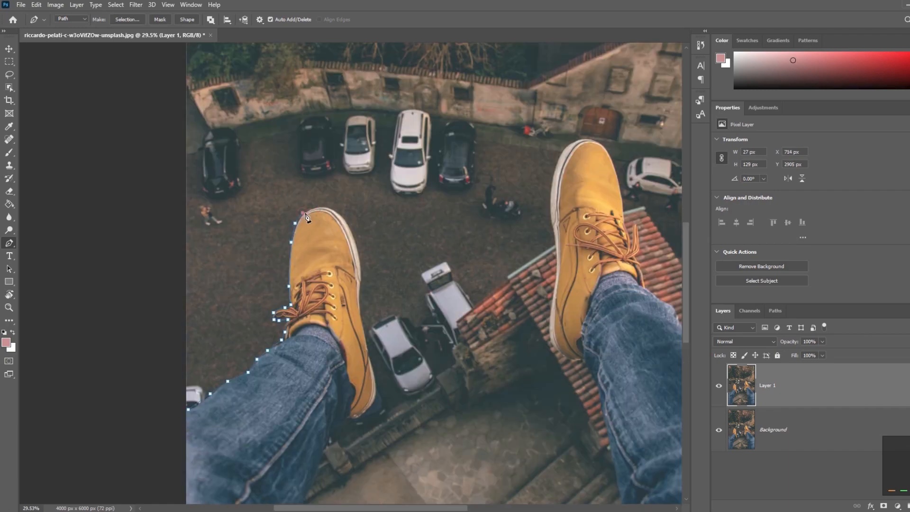
Continue the path around both shoes, the inner legs and the stone ledge, and close it around the bottom of the photo
key("v")
key("p")
left_click(365, 329)
left_click(555, 281)
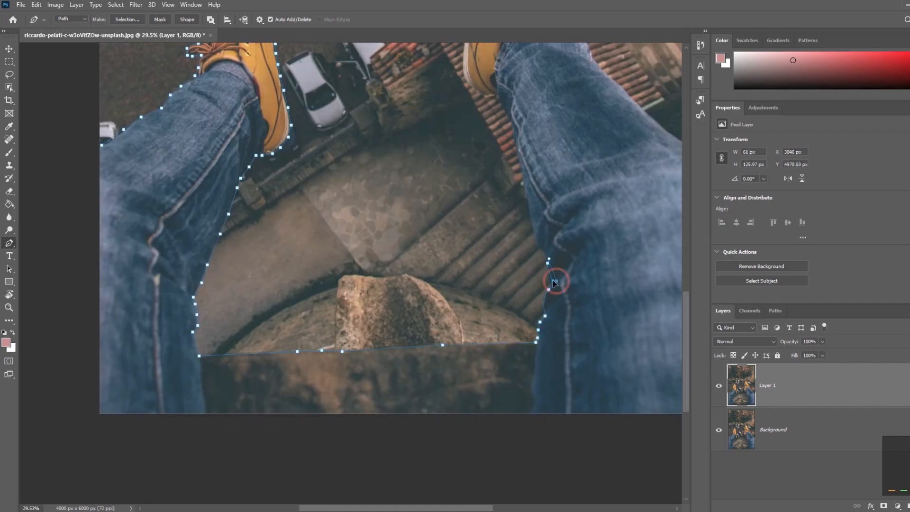
key("v")
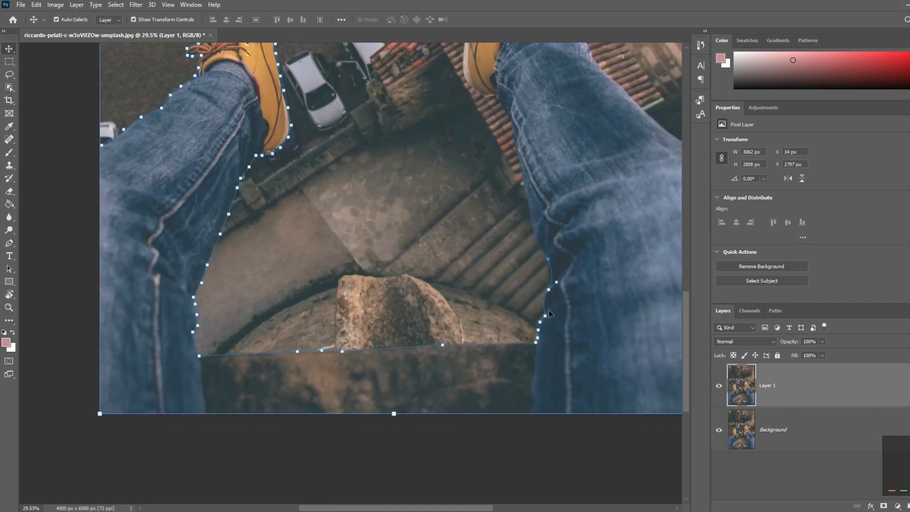
key("p")
left_click(518, 288)
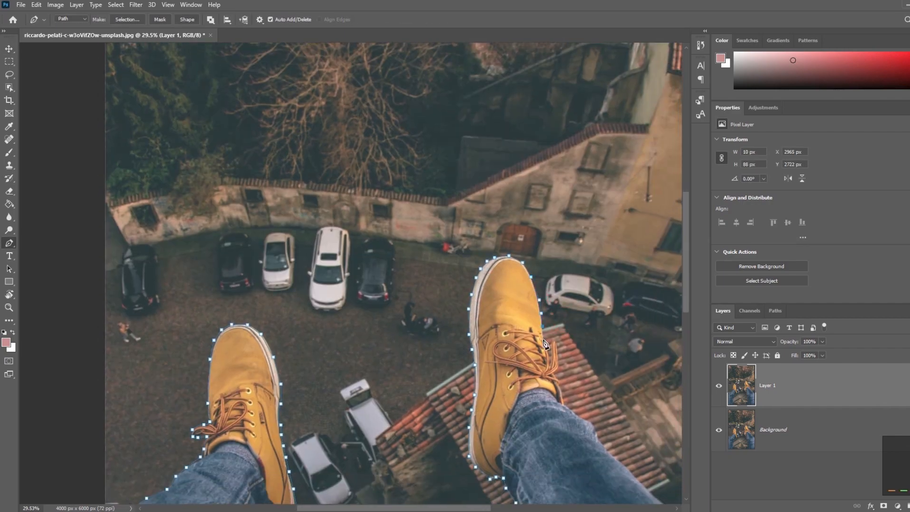
scroll(546, 344, "up", 3)
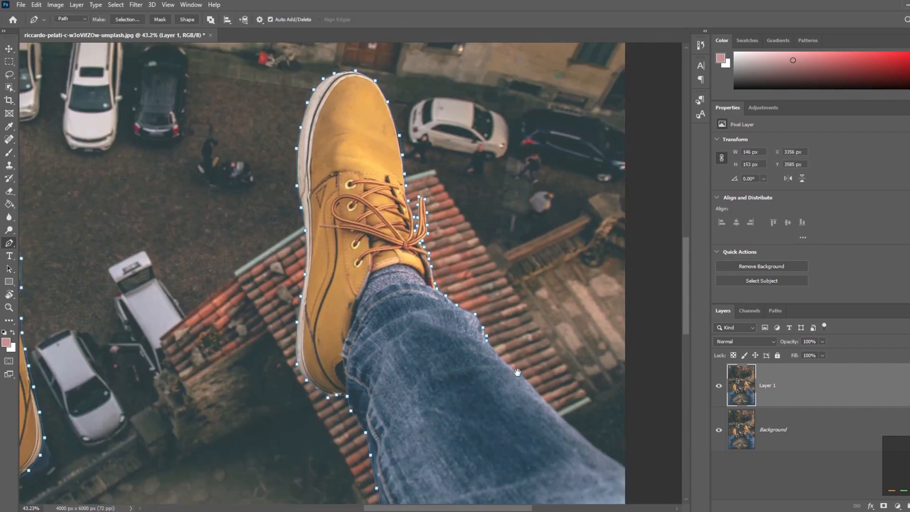
key("ctrl+0")
key("v")
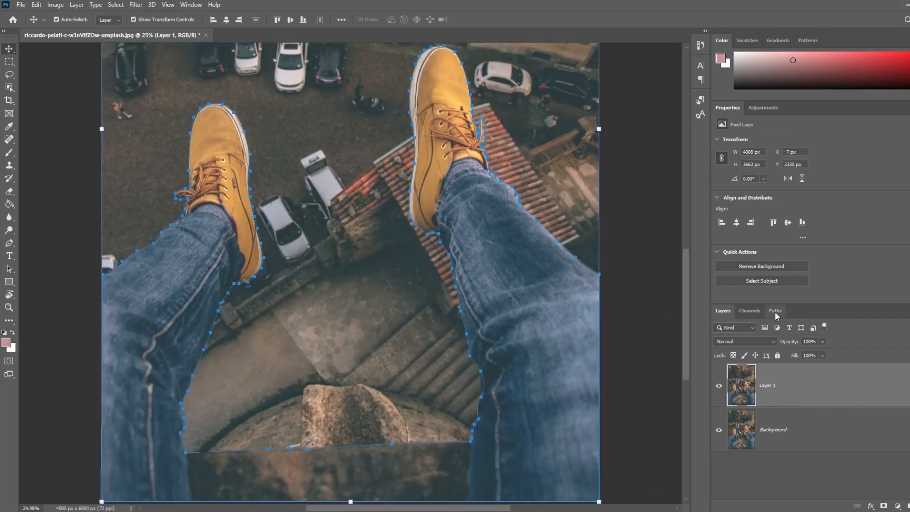
Save the work path as Path 1 and load it as a selection around the legs and ledge
left_click(775, 311)
left_click(719, 331, "ctrl")
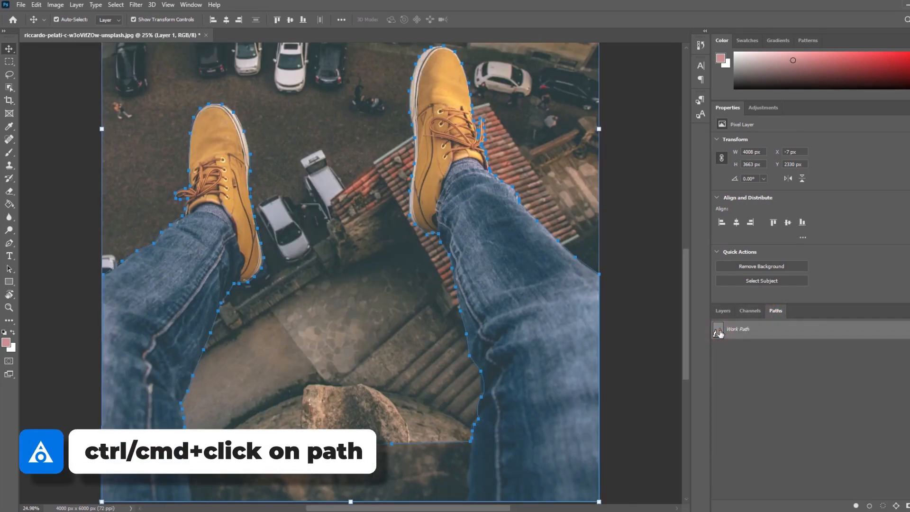
double_click(719, 331)
left_click(525, 164)
left_click(719, 330, "ctrl")
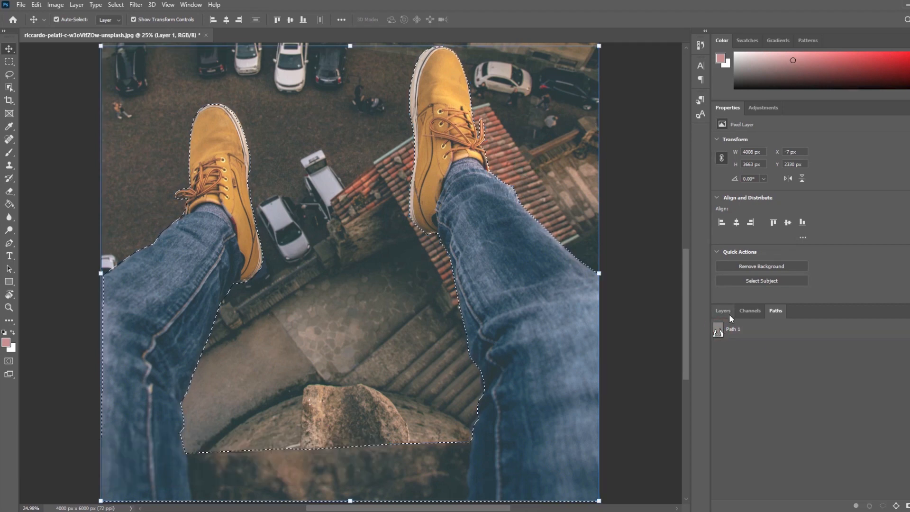
Add a layer mask to Layer 1 from the legs selection and check it by toggling the layer's visibility
left_click(726, 311)
left_click(884, 507)
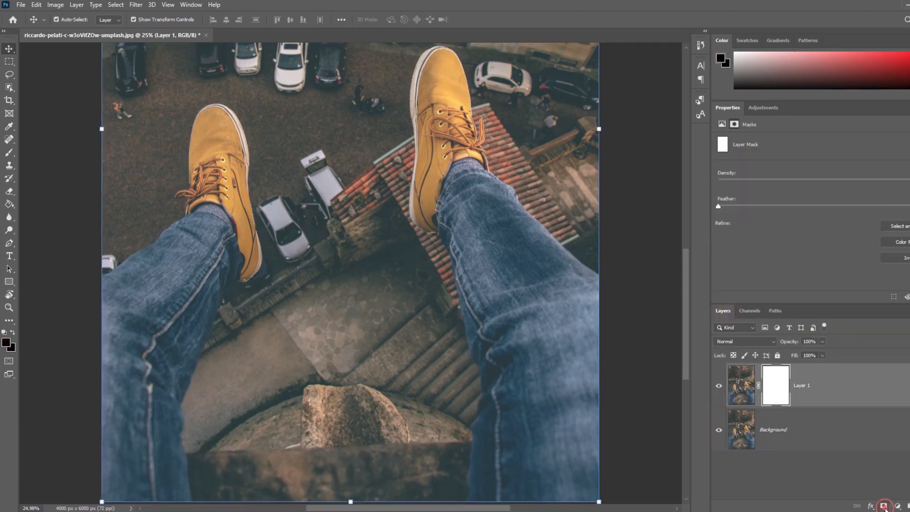
left_click(719, 385)
left_click(719, 385)
Duplicate the Background layer and load Layer 1's mask as a selection
left_click(742, 430)
key("ctrl+j")
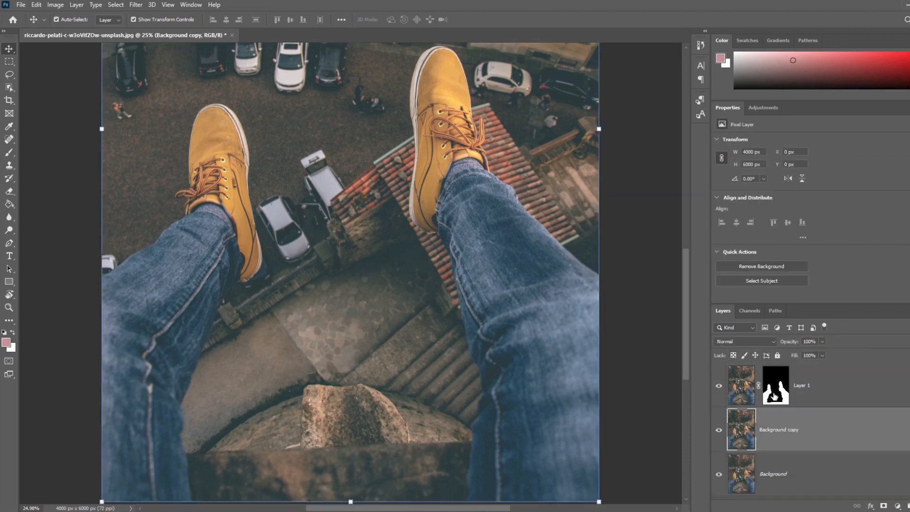
left_click(775, 395)
left_click(780, 396, "ctrl")
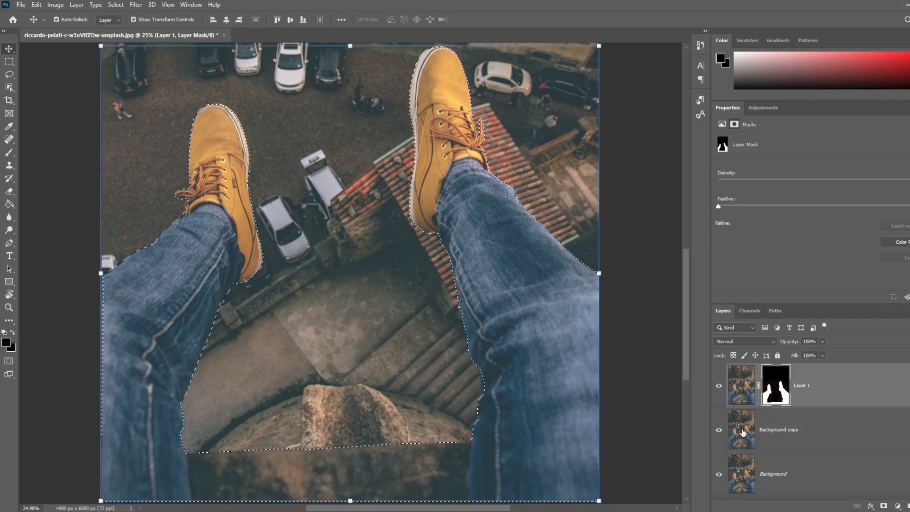
Hide Layer 1 and Background and make Background copy the active layer
left_click(719, 385)
left_click(719, 477)
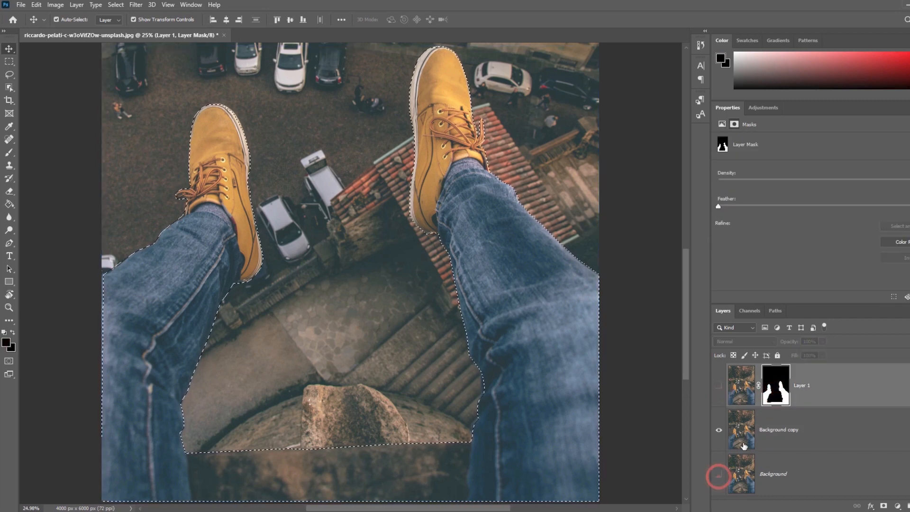
left_click(744, 442)
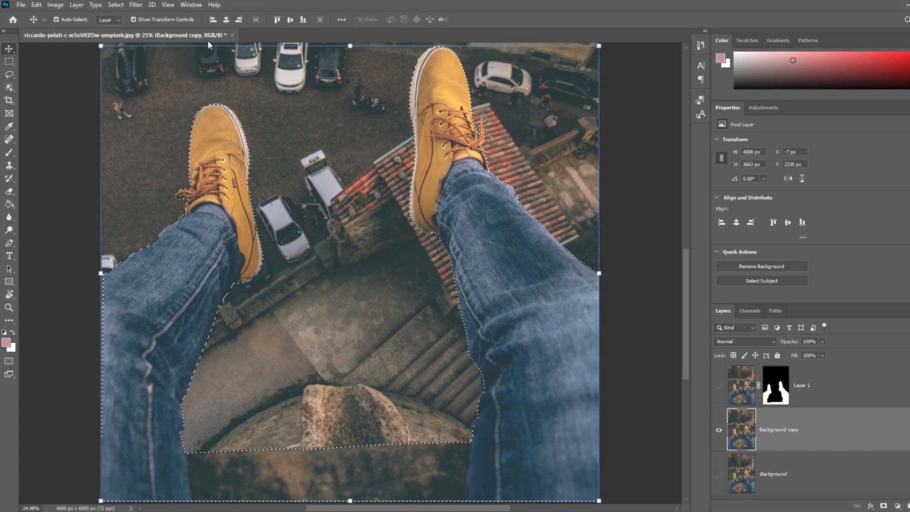
Expand the legs selection by 5 pixels
left_click(115, 4)
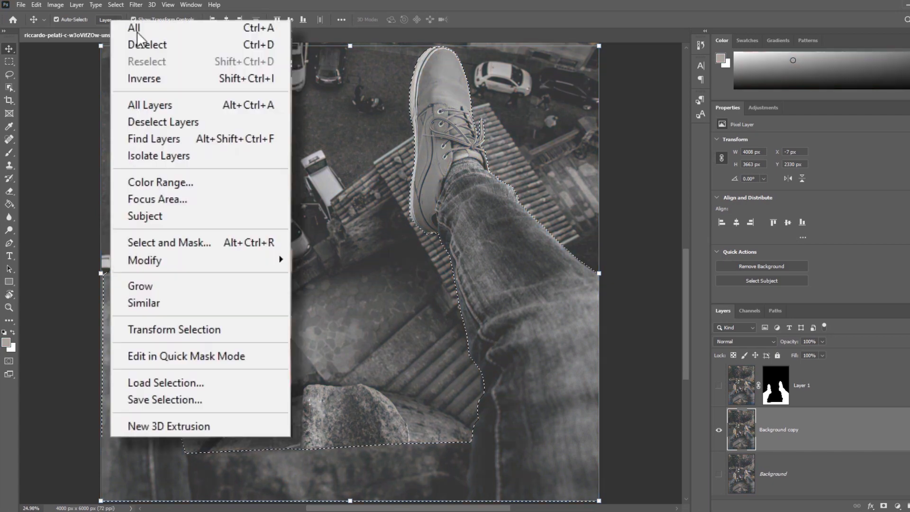
mouse_move(167, 260)
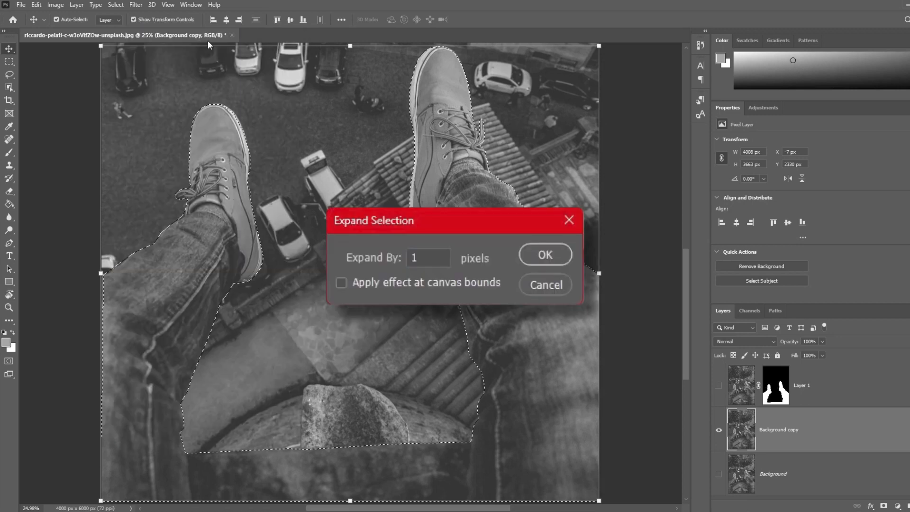
left_click_drag(420, 257, 396, 258)
type("5")
left_click(541, 256)
Replace the legs on Background copy with a Content-Aware fill and compare the result with Layer 1 shown and hidden
left_click(36, 4)
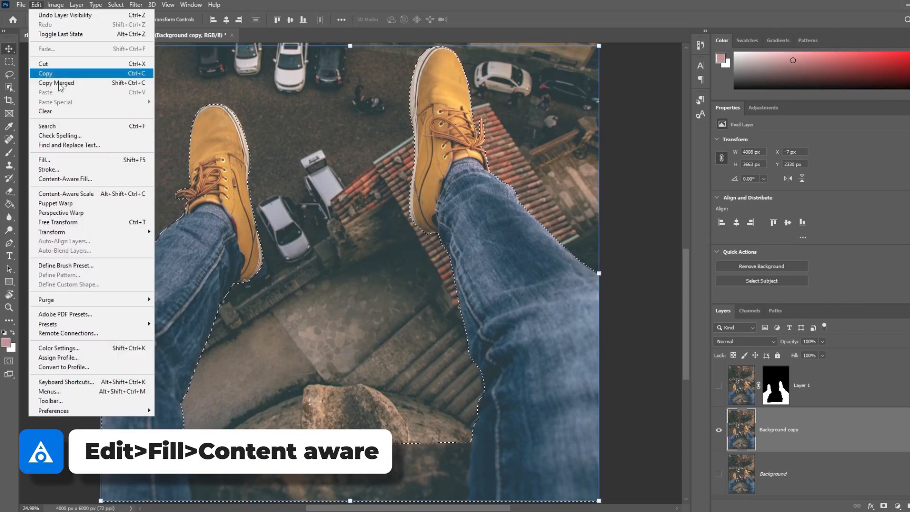
left_click(47, 160)
left_click(538, 139)
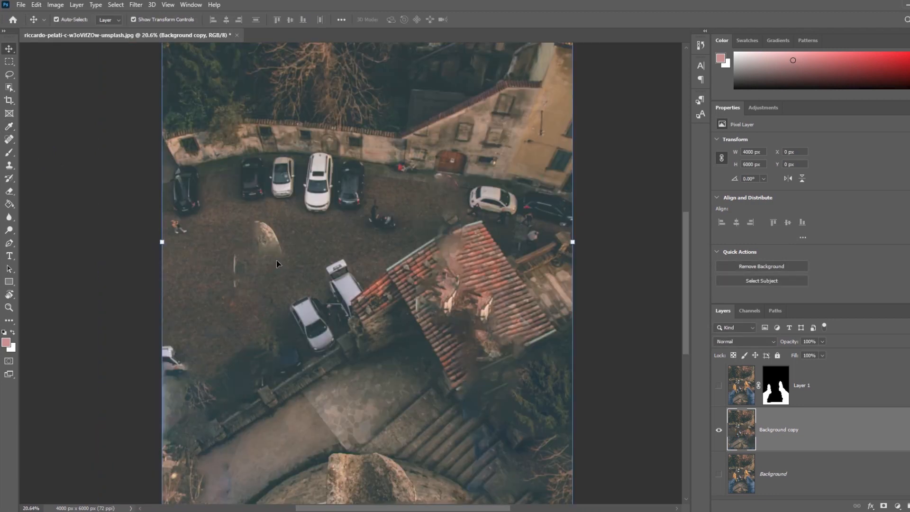
left_click(721, 386)
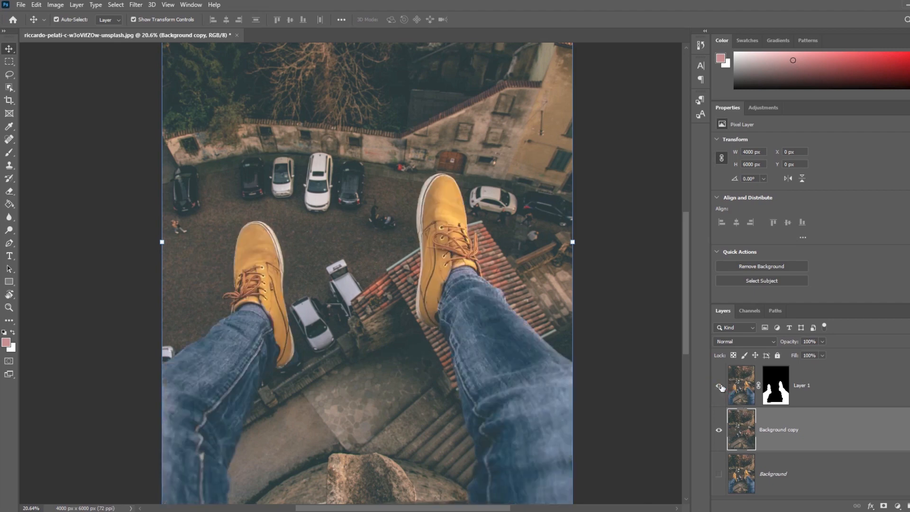
left_click(721, 386)
left_click(721, 386)
left_click(721, 386)
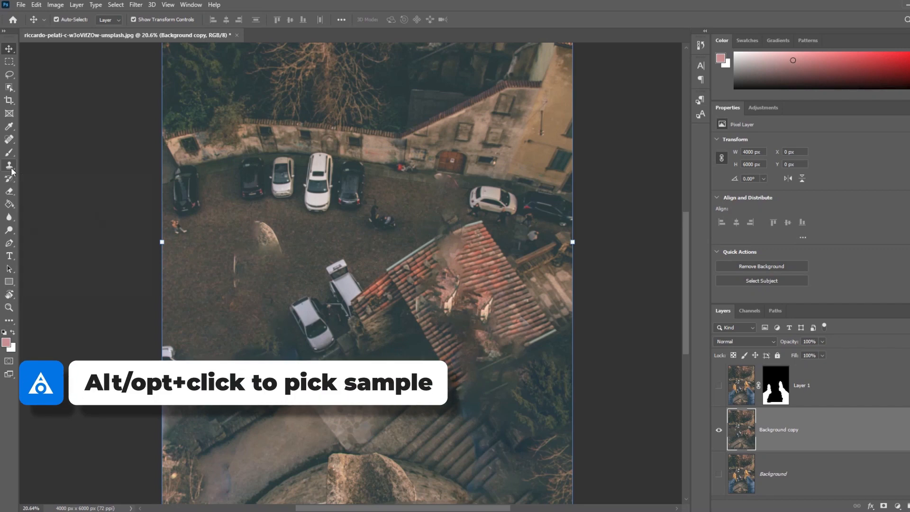
Cover the curved shoe remnant on the cobblestones with the Clone Stamp, sampling clean pavement beside it
left_click(10, 167)
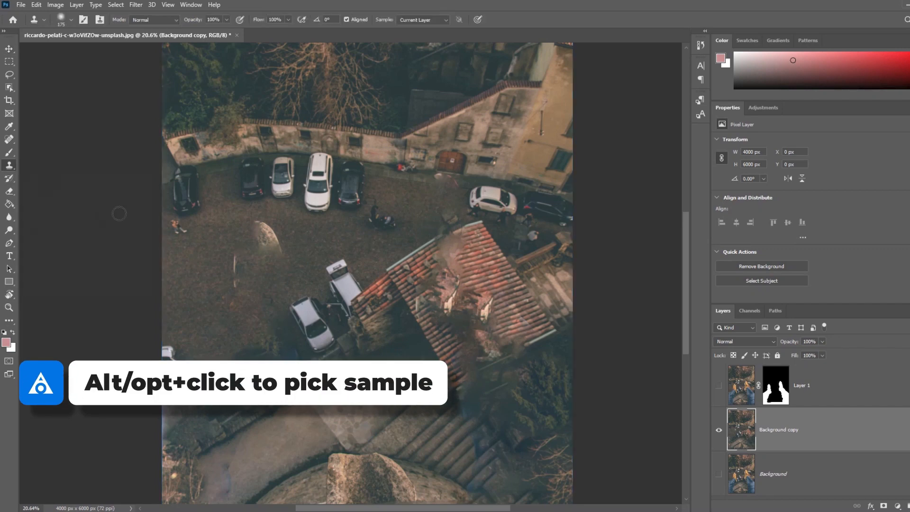
left_click(233, 239, "alt")
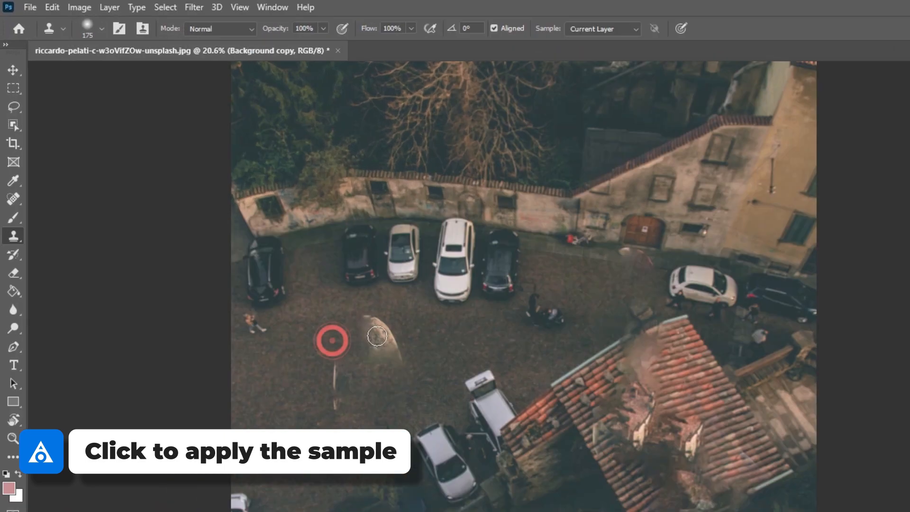
left_click_drag(266, 223, 264, 246)
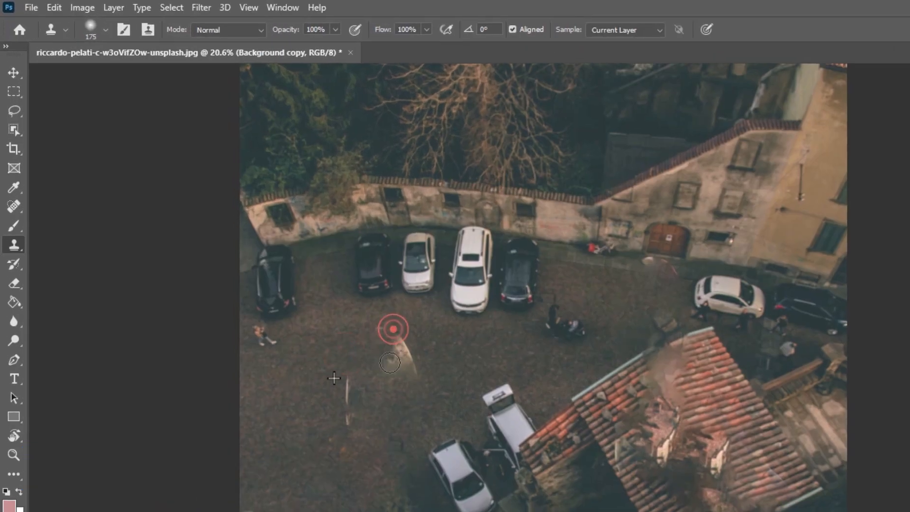
mouse_move(390, 363)
left_mouse_down()
mouse_move(409, 360)
mouse_move(411, 344)
mouse_move(381, 339)
mouse_move(438, 350)
mouse_move(407, 346)
mouse_move(396, 383)
mouse_move(415, 372)
left_mouse_up()
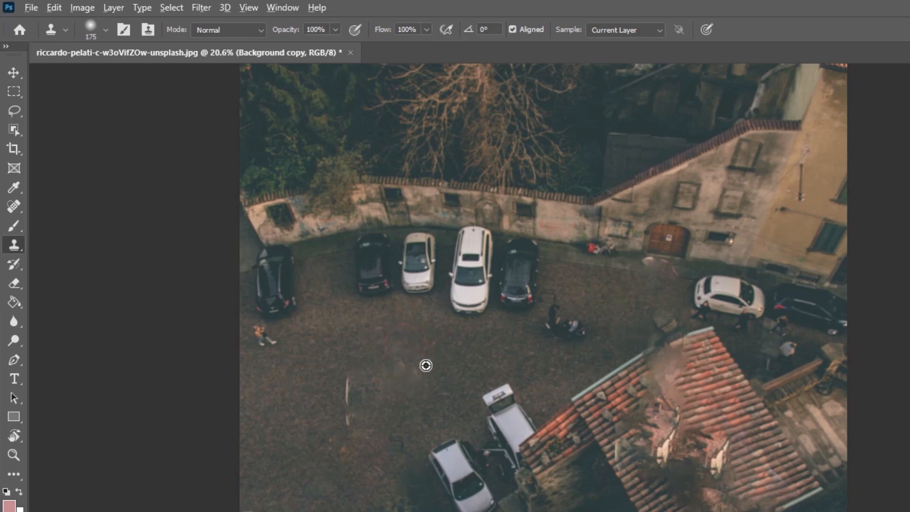
Clone clean cobblestones over the thin pale vertical streak in the parking area
left_click(425, 365, "alt")
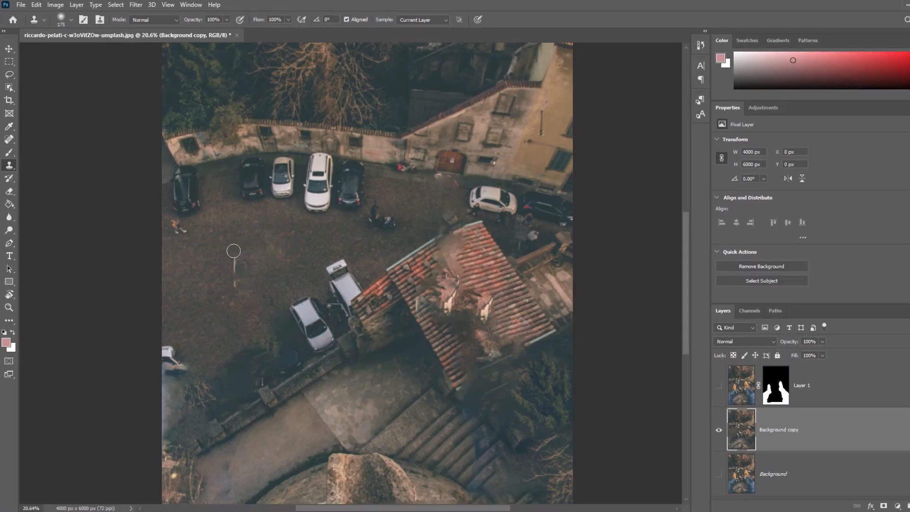
left_click_drag(234, 251, 223, 311)
left_click(218, 278, "alt")
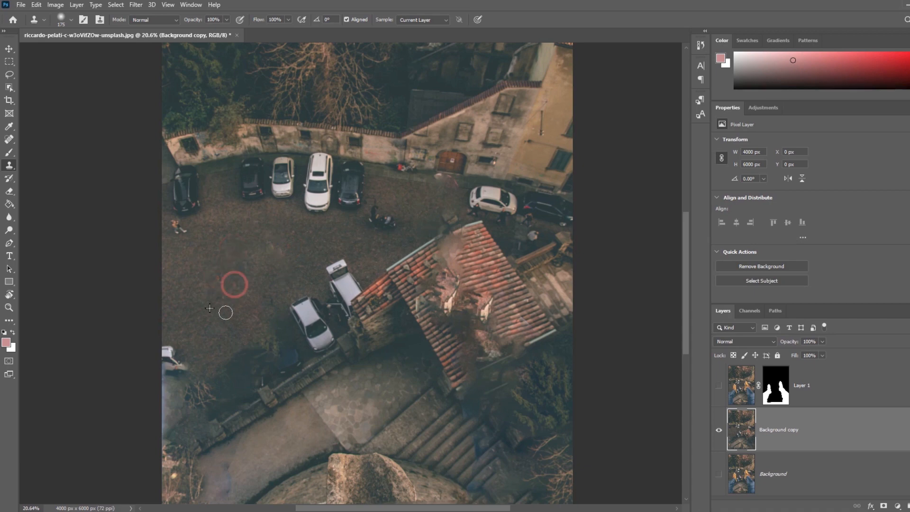
Cover the leftover leg and shoe artifacts on the tiled roof with the Clone Stamp, sampling clean roof tiles around them
left_click(474, 254, "alt")
left_click_drag(466, 241, 445, 241)
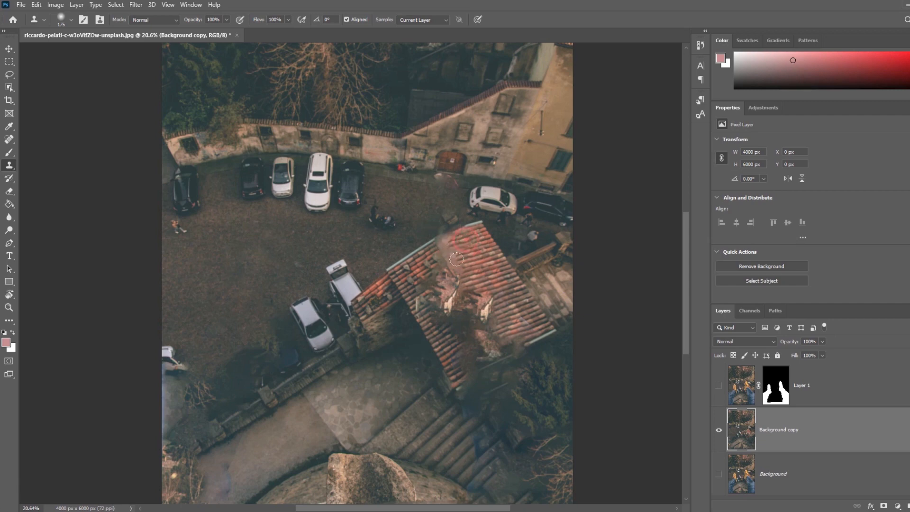
left_click(462, 231, "alt")
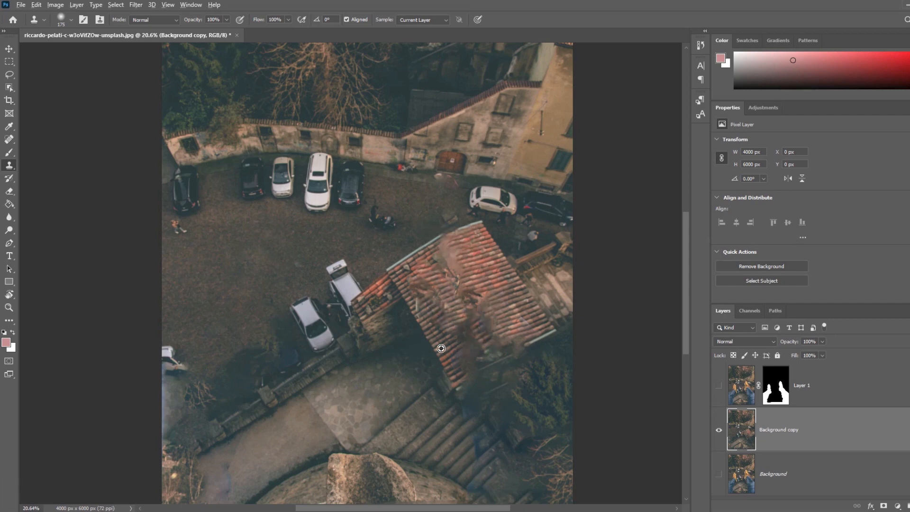
left_click(441, 349, "alt")
left_click_drag(458, 327, 477, 360)
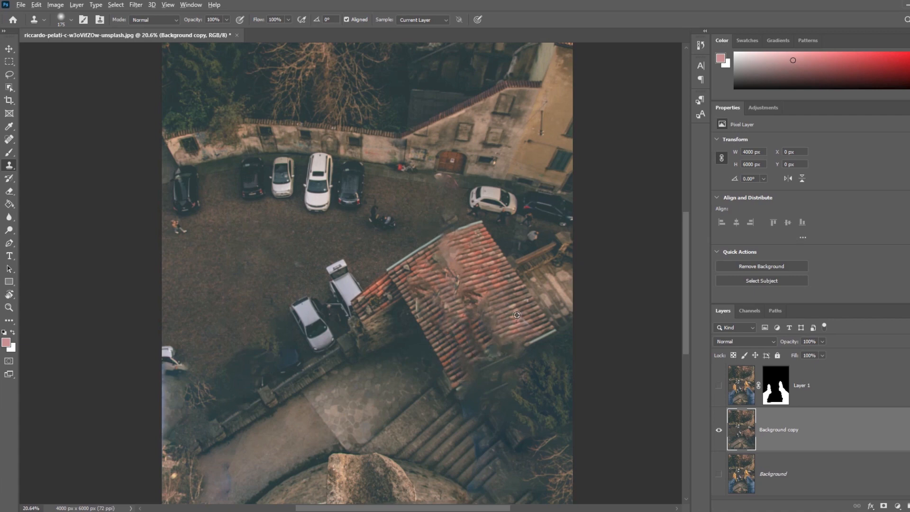
left_click(517, 315, "alt")
left_click_drag(476, 295, 504, 326)
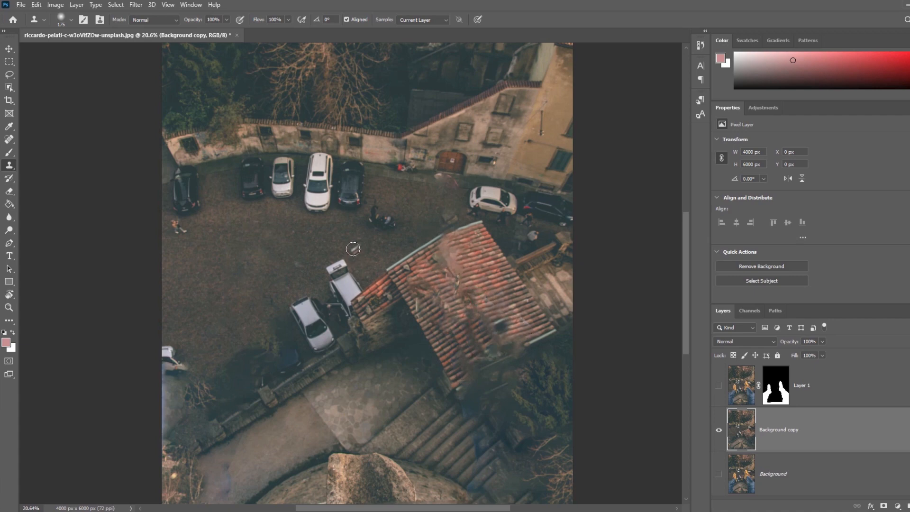
Duplicate the Background copy layer beneath the legs layer
key("v")
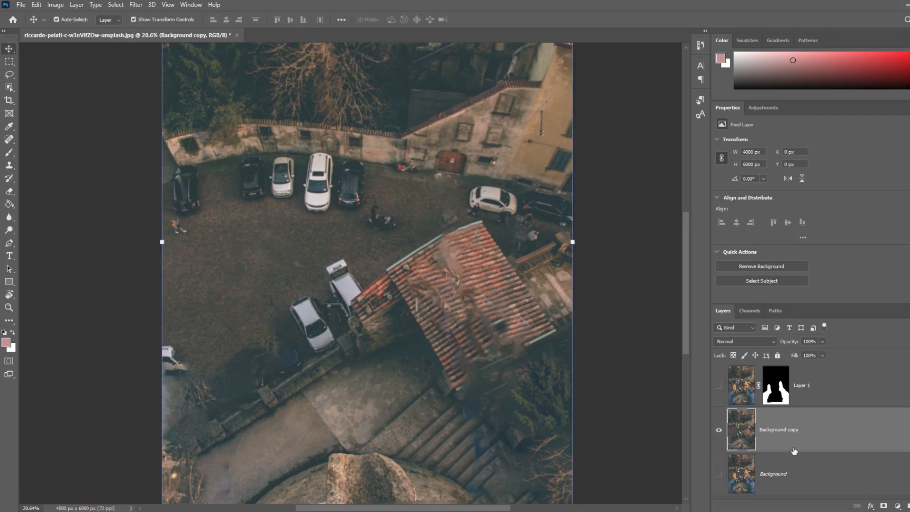
left_click(771, 432)
key("ctrl")
key("ctrl+j")
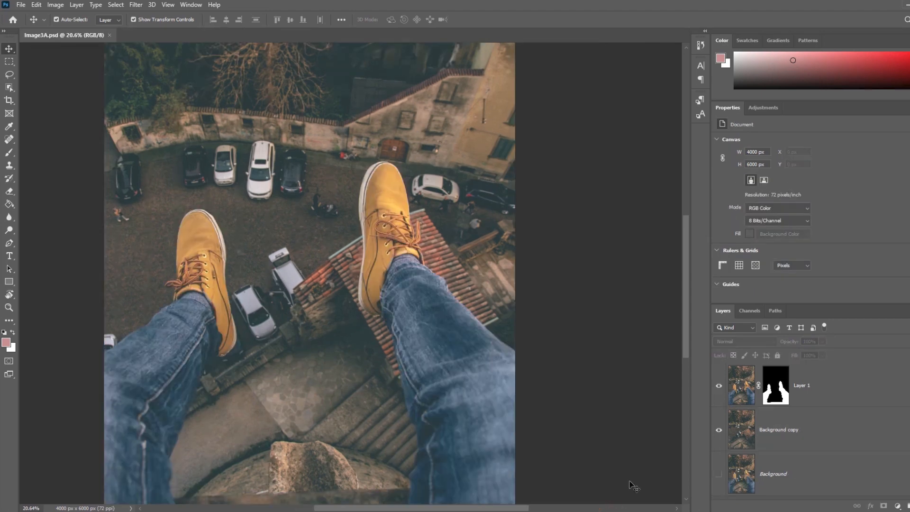
left_click(744, 432)
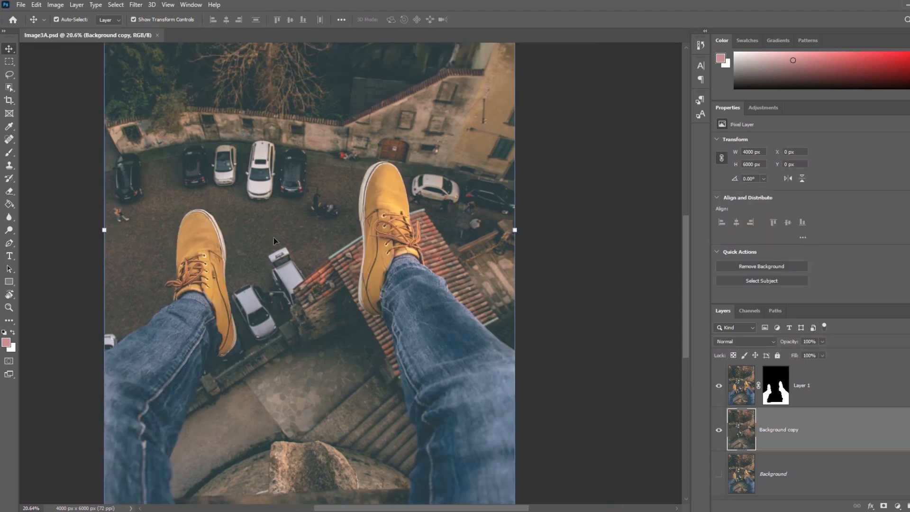
scroll(282, 230, "up", 1)
scroll(274, 166, "up", 3)
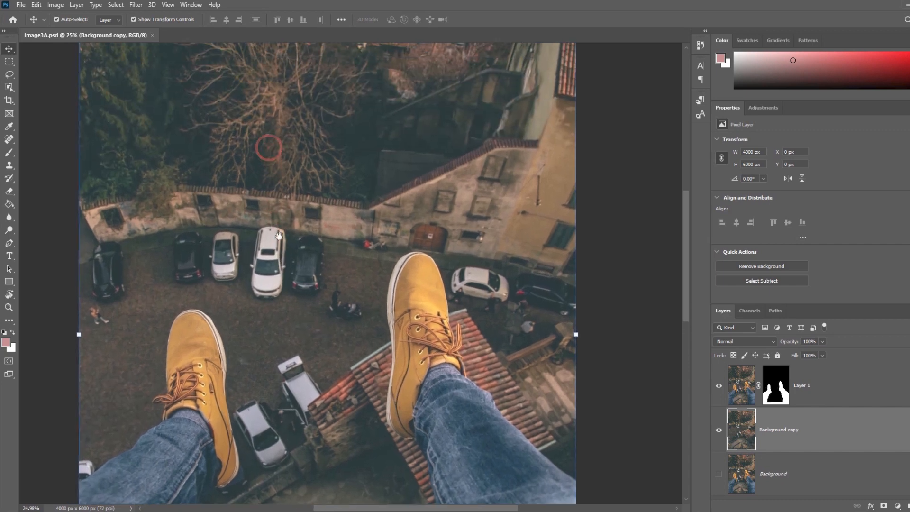
key("ctrl")
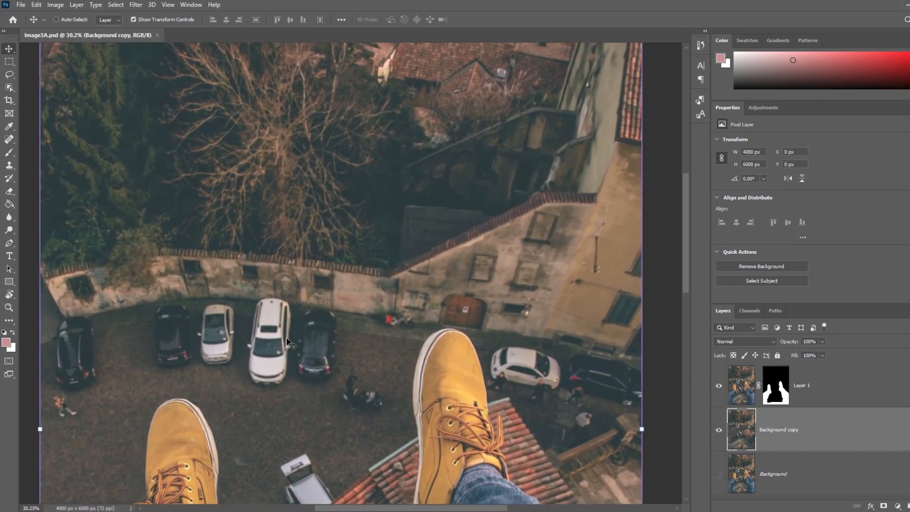
key("ctrl+j")
Select the large white SUV on Background copy 2 and mask the layer to that selection, hiding Background copy
mouse_move(277, 294)
left_mouse_down()
mouse_move(265, 414)
mouse_move(247, 294)
mouse_move(272, 293)
left_mouse_up()
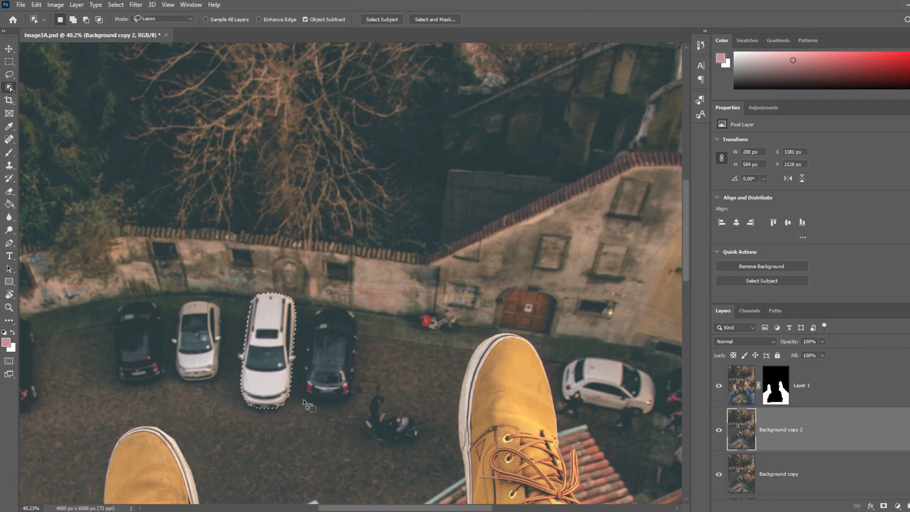
left_click(720, 476)
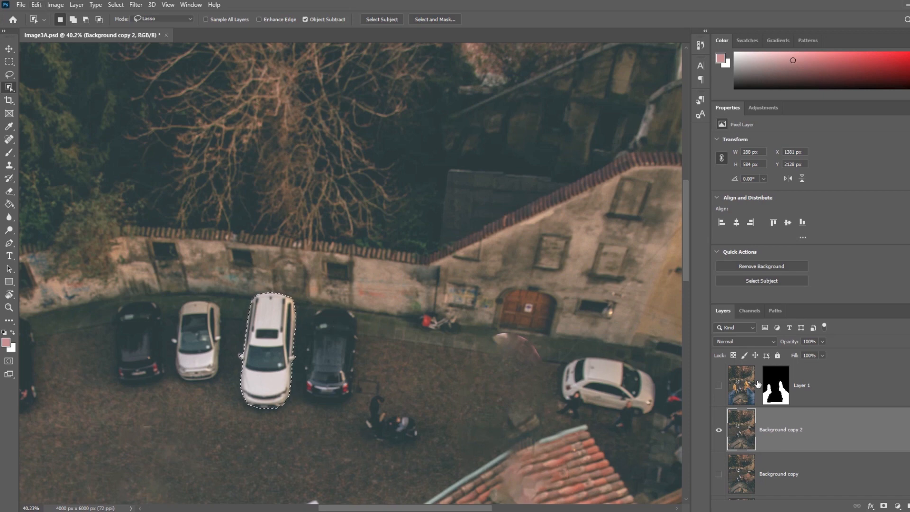
left_click(884, 505)
scroll(746, 446, "down", 1)
Show Background copy, load the SUV mask as a selection, and make Background copy the active layer
left_click(746, 447)
left_click(719, 433)
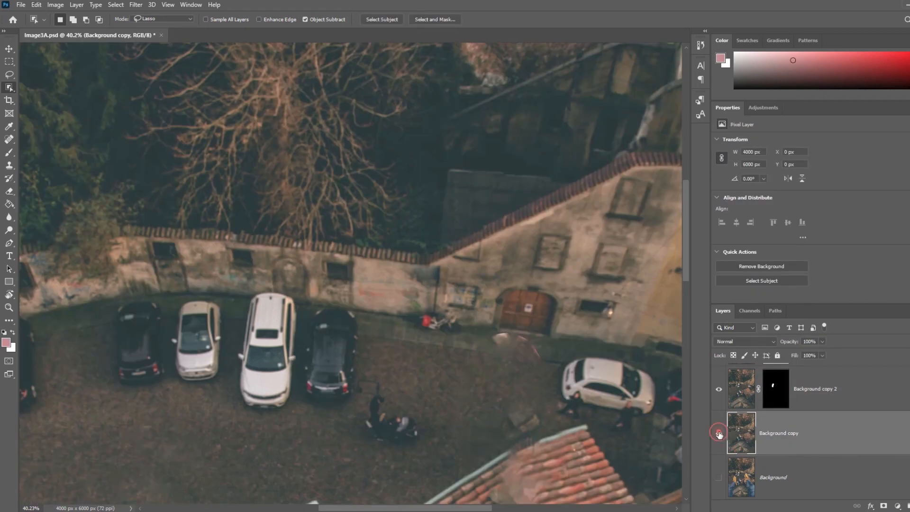
left_click(776, 394)
left_click(776, 394, "ctrl")
left_click(742, 432)
left_click(36, 4)
left_click(71, 193)
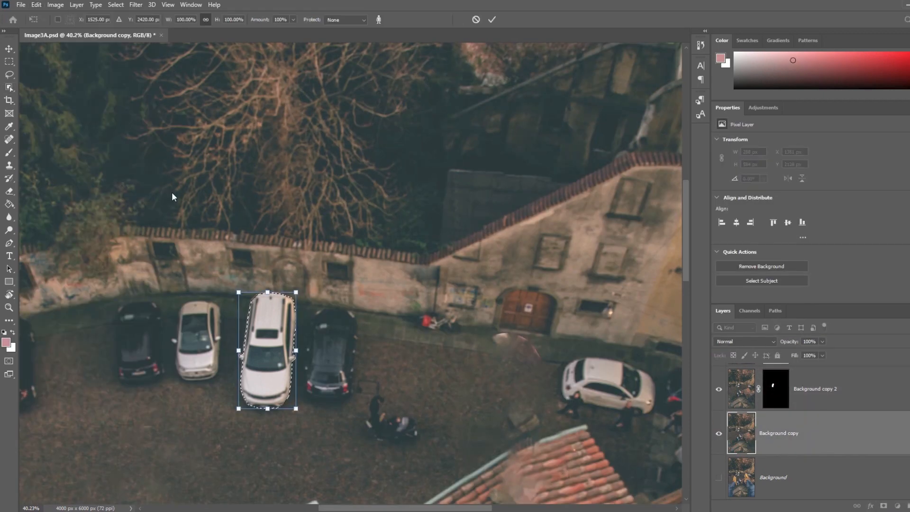
left_click(36, 5)
key("Escape")
key("Escape")
Replace the selected SUV on Background copy with a Content-Aware fill at 100% opacity and deselect
left_click(36, 5)
left_click(64, 159)
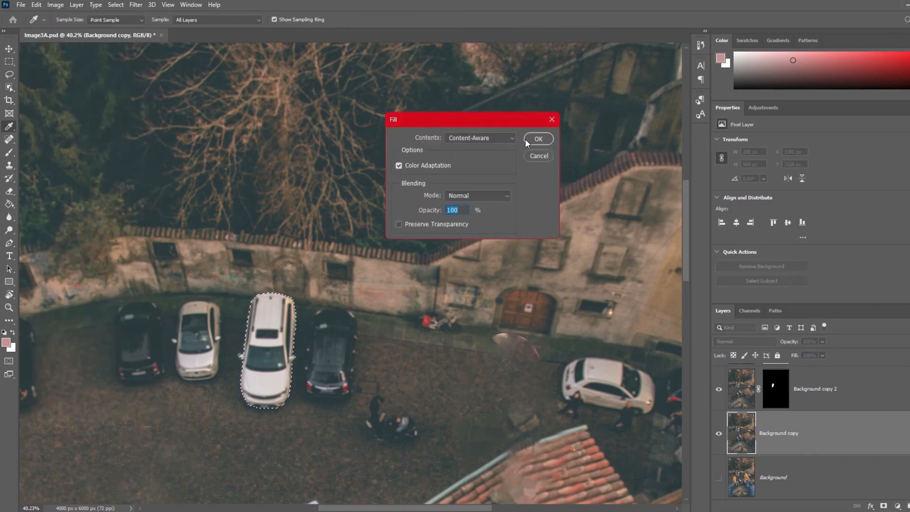
left_click(527, 143)
key("ctrl+d")
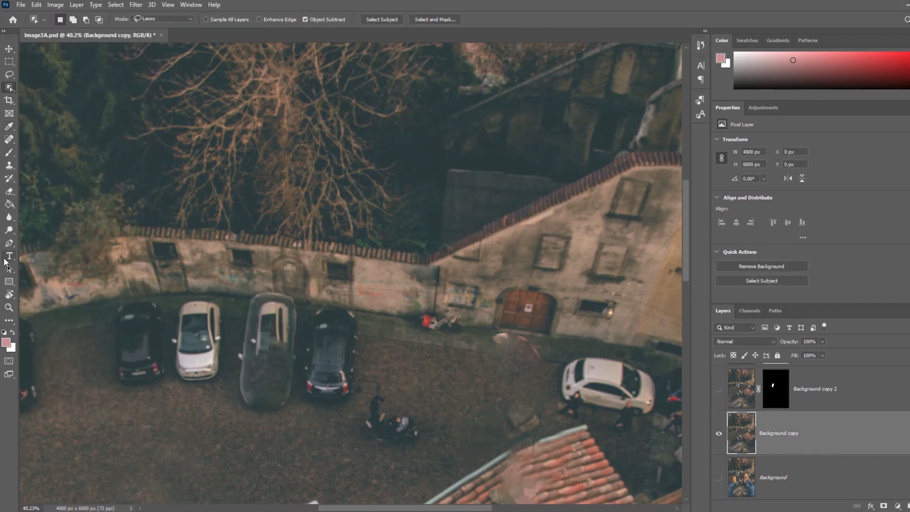
Clone clean cobblestones over the lower part of the SUV's ghost outline with the Clone Stamp
left_click(9, 165)
left_click(231, 402, "alt")
mouse_move(240, 398)
left_mouse_down()
mouse_move(300, 398)
mouse_move(262, 396)
left_mouse_up()
left_click(234, 387, "alt")
left_click(271, 390)
left_click(301, 399, "alt")
left_click(236, 374, "alt")
left_click_drag(237, 347, 245, 366)
left_click(301, 347, "alt")
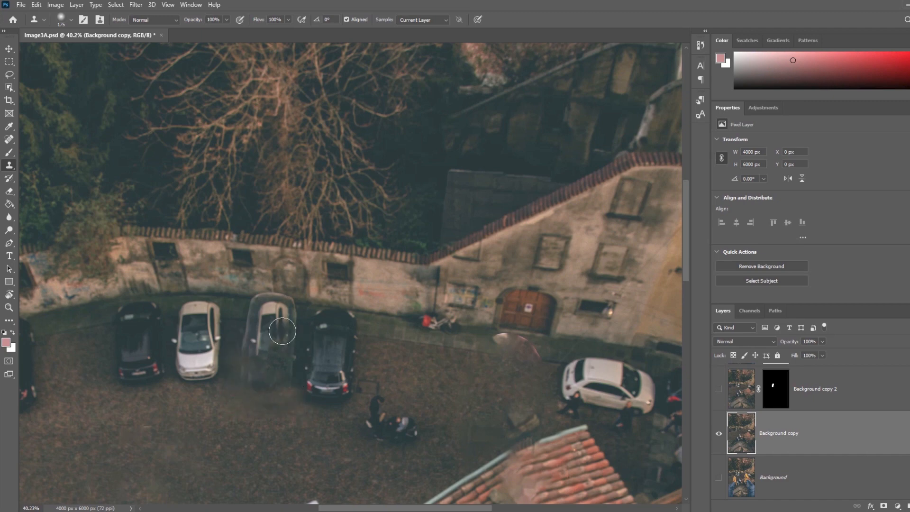
Clone pavement and the wall's base over the remaining car shape and outline between the parked cars
mouse_move(283, 329)
left_mouse_down()
mouse_move(290, 357)
mouse_move(287, 335)
mouse_move(283, 364)
mouse_move(247, 384)
mouse_move(246, 362)
mouse_move(245, 390)
mouse_move(249, 334)
left_mouse_up()
left_click(235, 335, "alt")
left_click(259, 414, "alt")
left_click(245, 406, "alt")
left_click(242, 399, "alt")
left_click(243, 304, "alt")
mouse_move(258, 302)
left_mouse_down()
mouse_move(284, 302)
mouse_move(245, 302)
mouse_move(283, 296)
mouse_move(265, 285)
mouse_move(306, 297)
mouse_move(251, 307)
mouse_move(303, 314)
mouse_move(257, 308)
mouse_move(292, 312)
mouse_move(250, 323)
mouse_move(273, 330)
mouse_move(279, 348)
mouse_move(292, 320)
mouse_move(292, 376)
left_mouse_up()
left_click(245, 302, "alt")
left_click(264, 285, "alt")
left_click(305, 297, "alt")
left_click(303, 313, "alt")
left_click(249, 372, "alt")
left_click(246, 368, "alt")
left_click(279, 349)
left_click(274, 369, "alt")
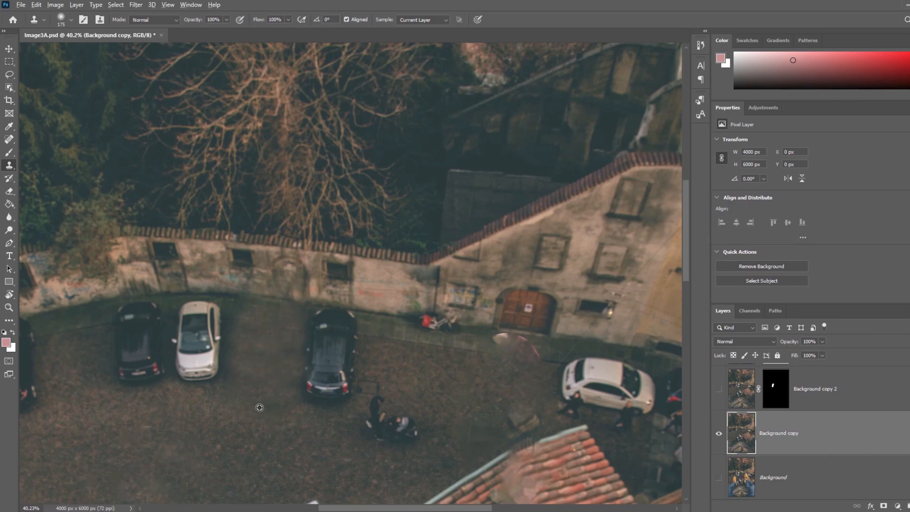
Save the layered Photoshop document with the whole image fitted to the window
key("b")
key("ctrl+0")
key("ctrl+s")
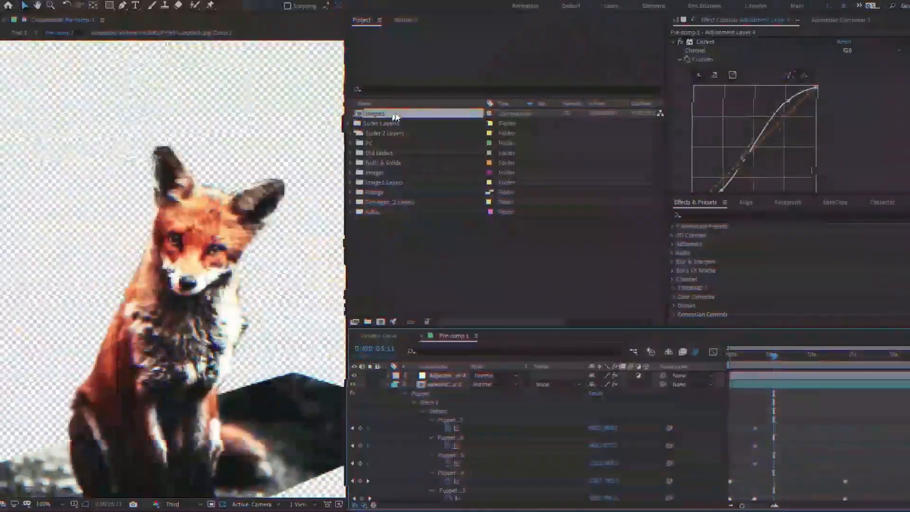
Switch to After Effects and rename the imported Image1 composition as Image1_Orignal
left_click(395, 114)
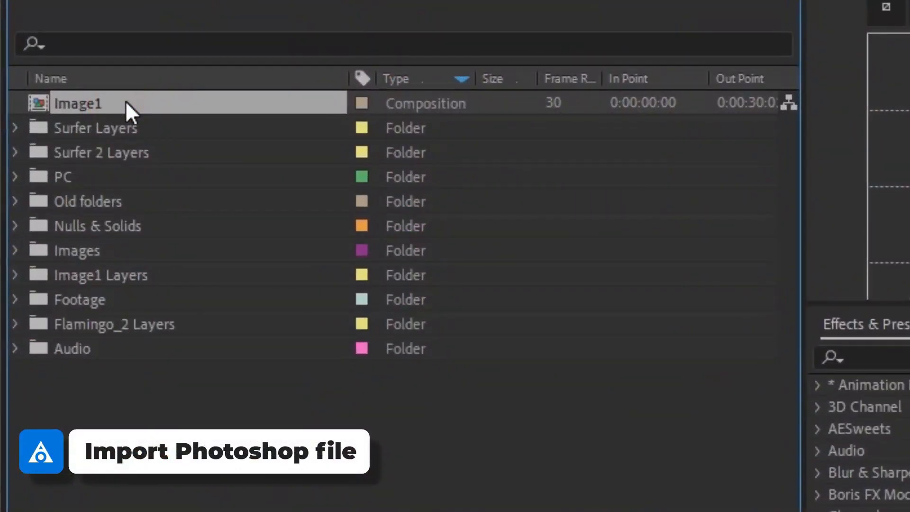
key("Return")
key("Right")
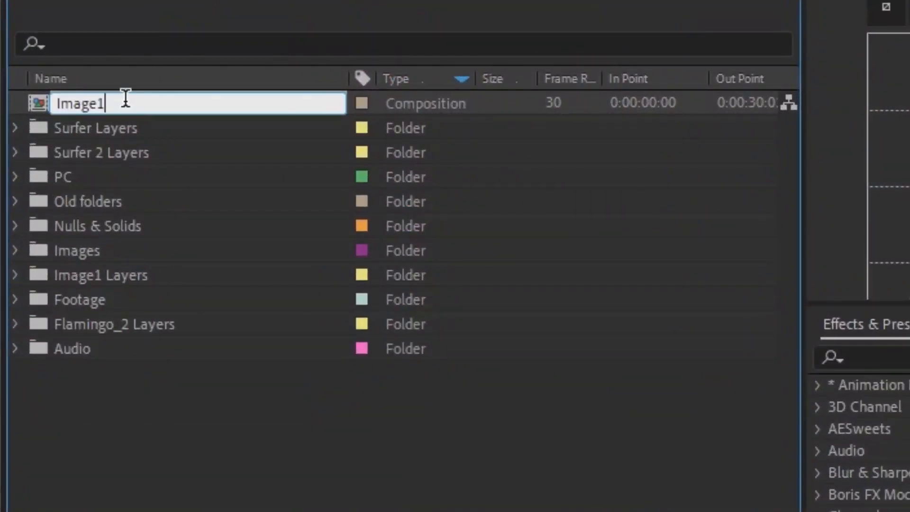
type("_Orignal")
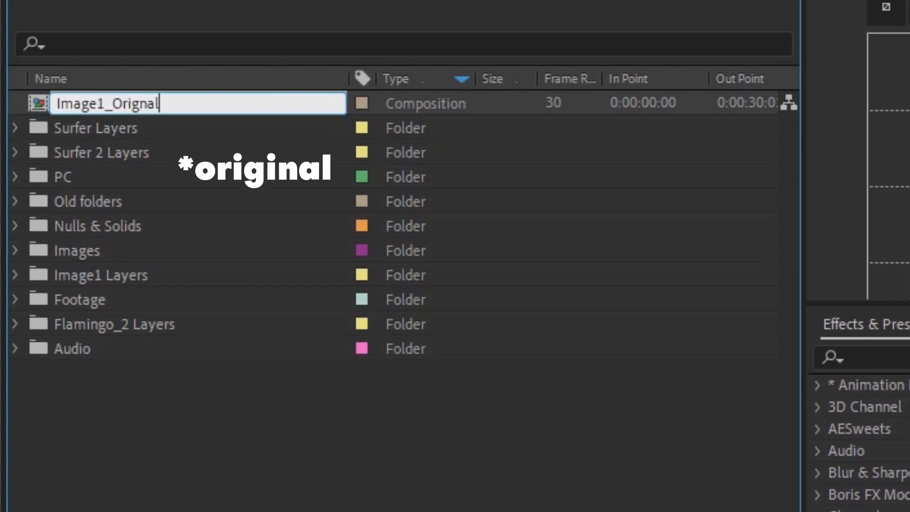
key("Return")
Duplicate the Image1_Orignal composition and name the copy Image1_Edit This
key("ctrl+d")
left_click(143, 107)
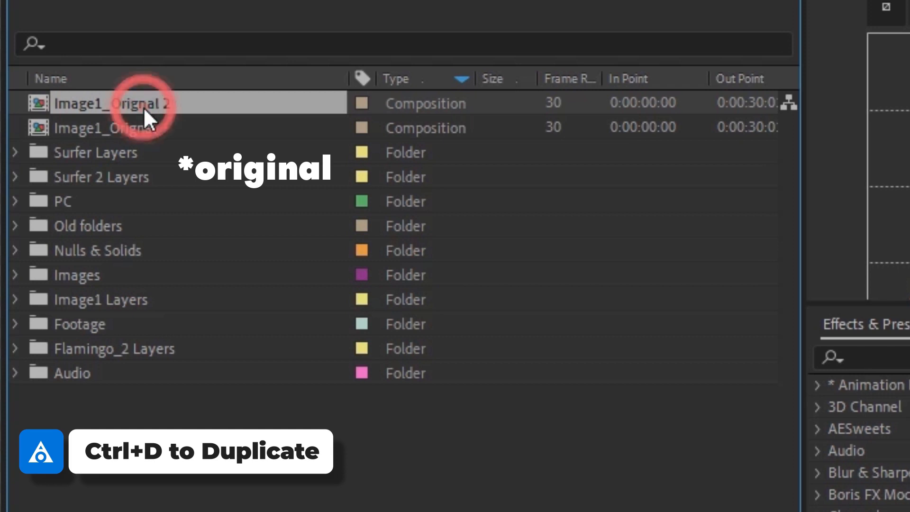
key("Return")
key("Right")
key("BackSpace")
key("BackSpace")
key("BackSpace")
key("BackSpace")
key("BackSpace")
key("BackSpace")
key("BackSpace")
key("BackSpace")
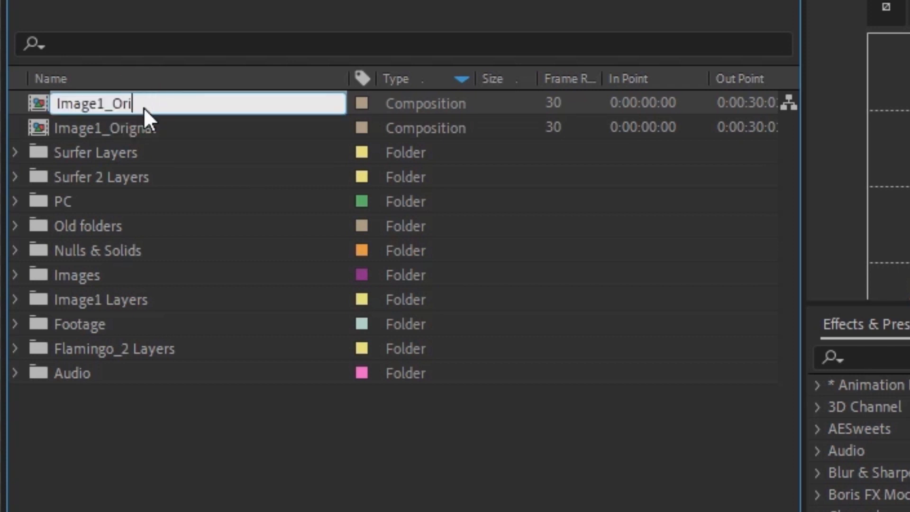
type("Edit This")
key("Return")
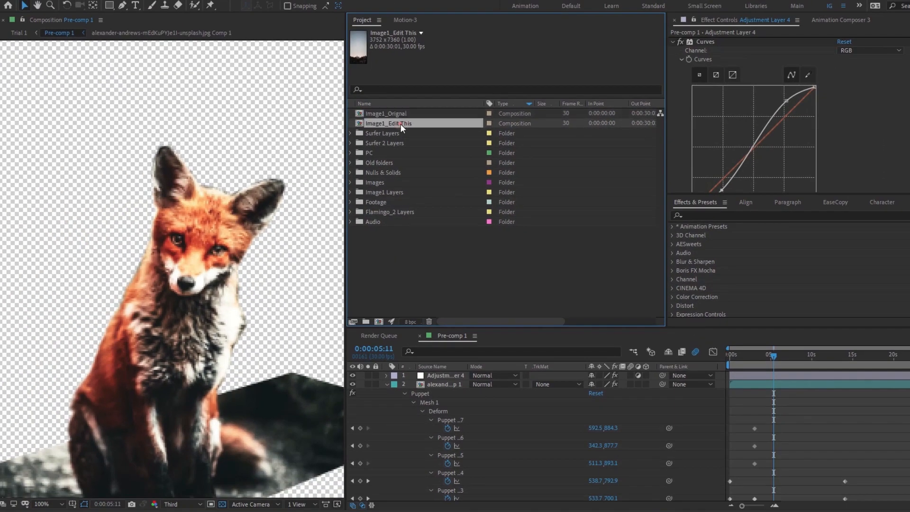
Open the Image1_Edit This composition and fit the whole frame in the viewer
double_click(400, 124)
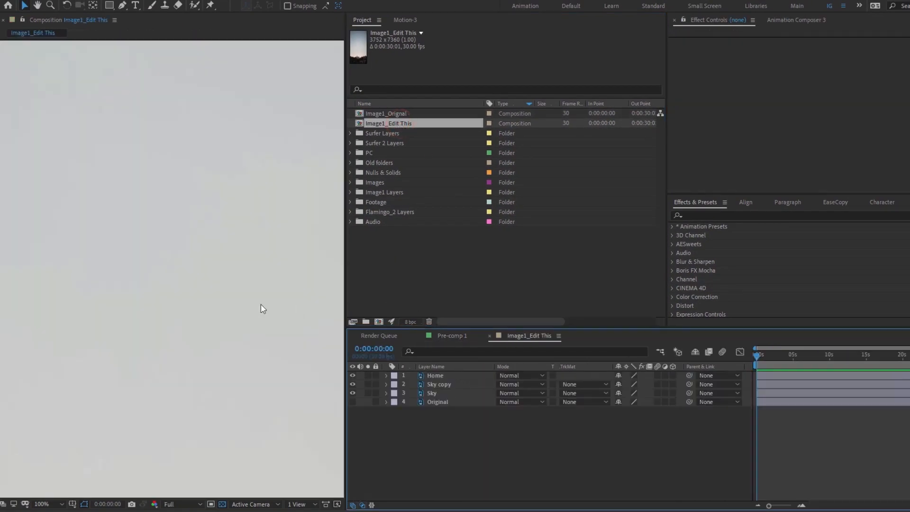
scroll(234, 283, "down", 10)
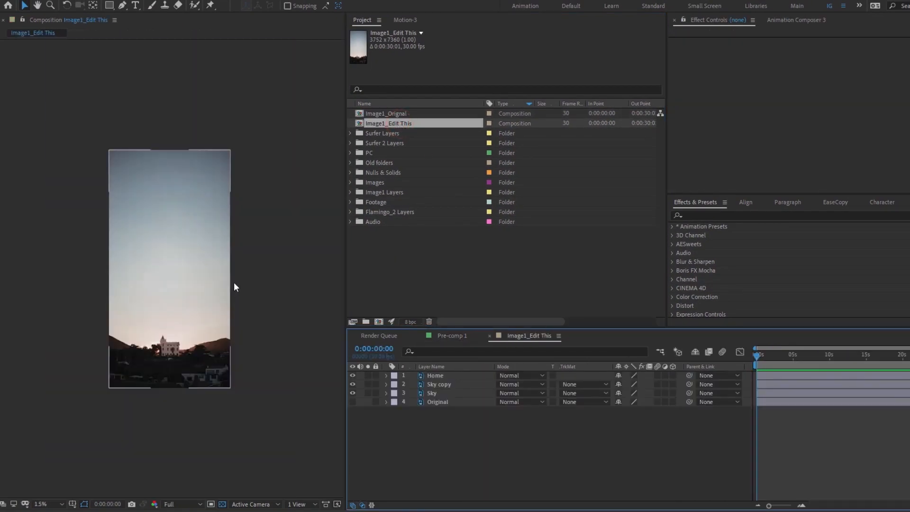
left_click(275, 288)
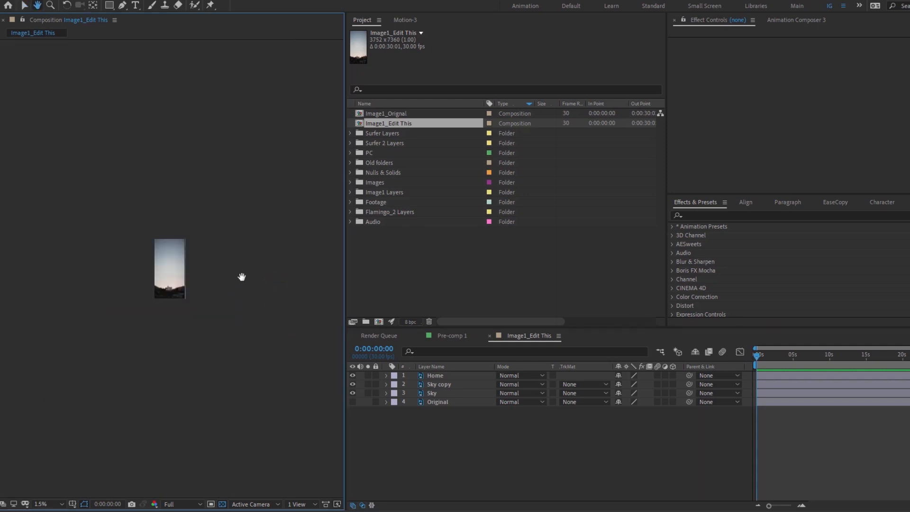
key("shift+slash")
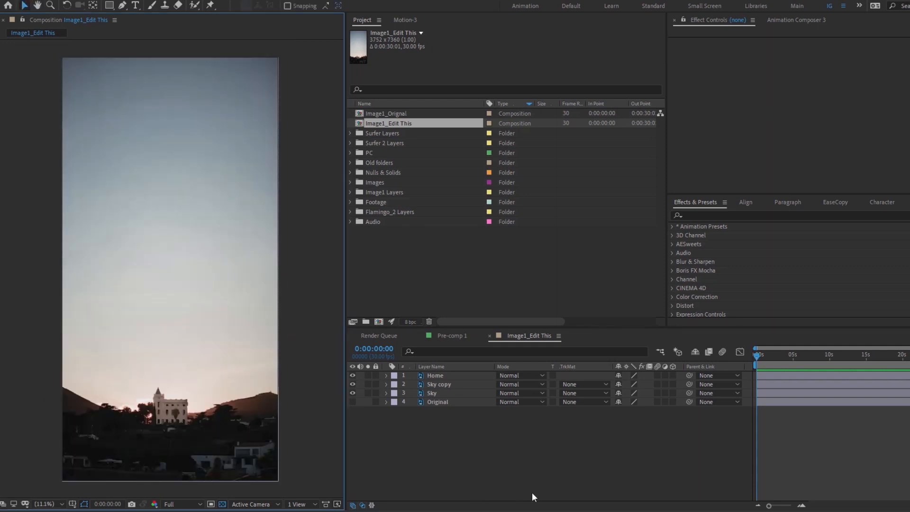
Set the Image1_Edit This composition's size to 1080 px wide and 1920 px high
key("ctrl+k")
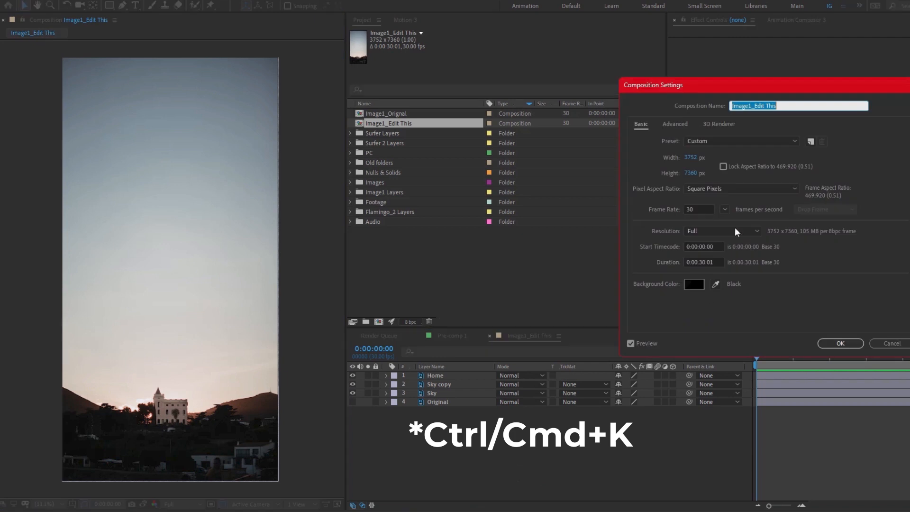
left_click(690, 157)
type("1920")
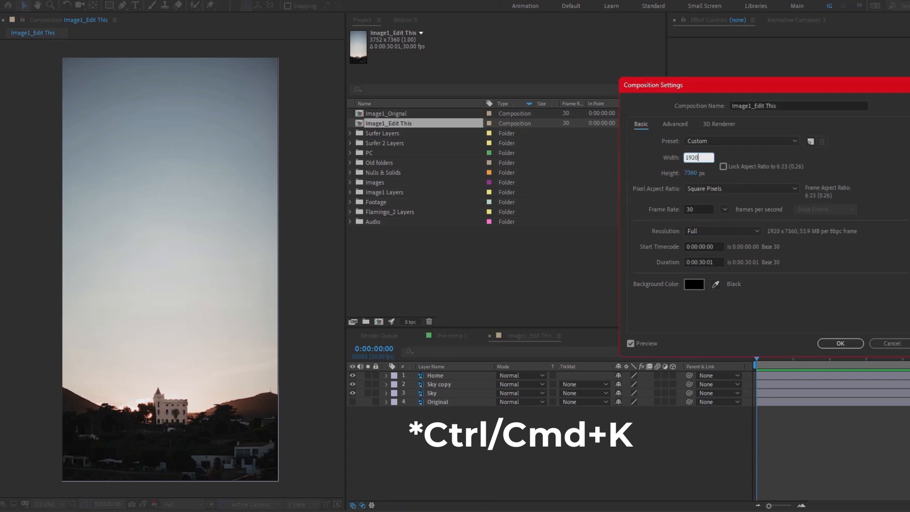
key("Tab")
type("1")
left_click(691, 158)
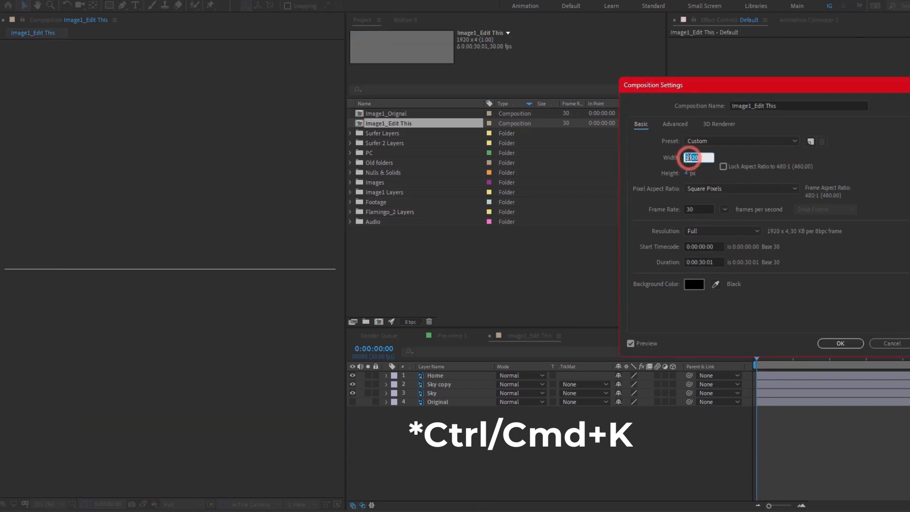
type("1080")
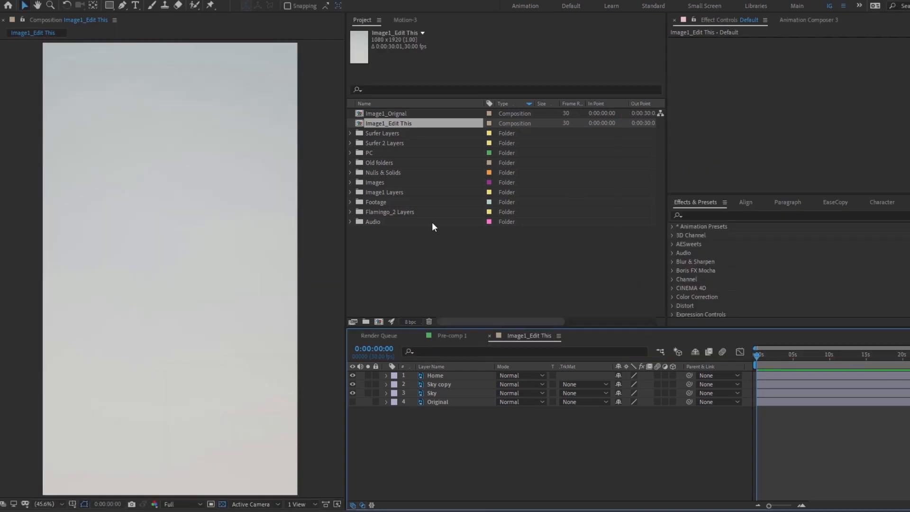
Parent the Home and Sky copy layers to the Sky layer
scroll(162, 314, "down", 3)
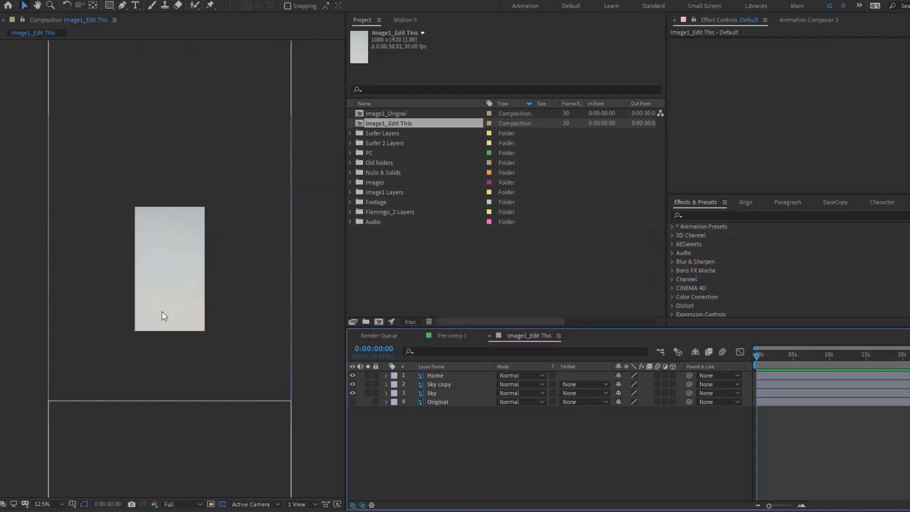
left_click(434, 385, "ctrl")
left_click_drag(678, 385, 442, 392)
Scale the Sky layer to 30% so its parented layers shrink with it
left_click(438, 394)
key("s")
left_click_drag(648, 402, 610, 401)
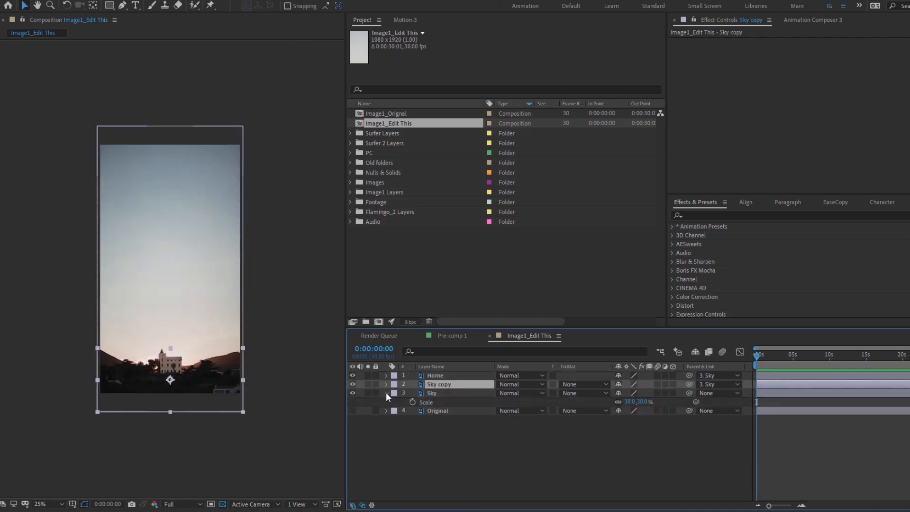
left_click(386, 393)
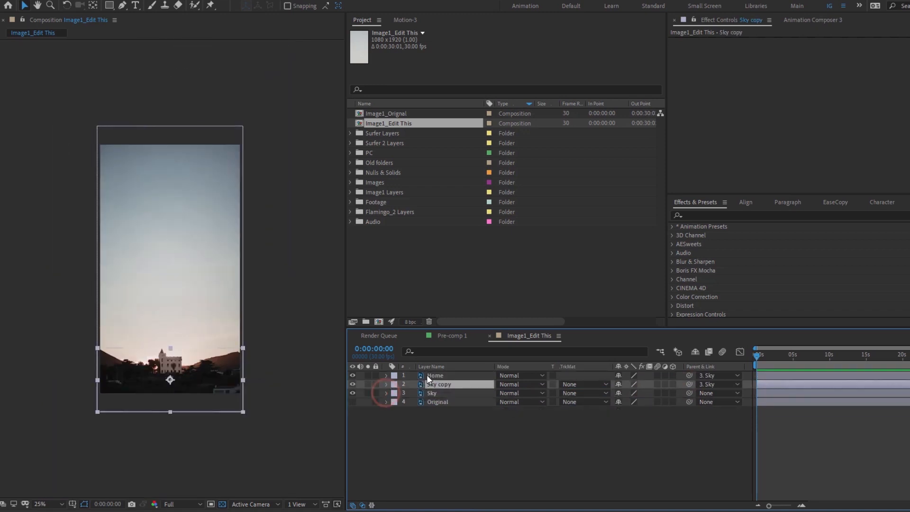
Toggle the Home layer's visibility to compare the scene with and without it
left_click(432, 375)
left_click(352, 375)
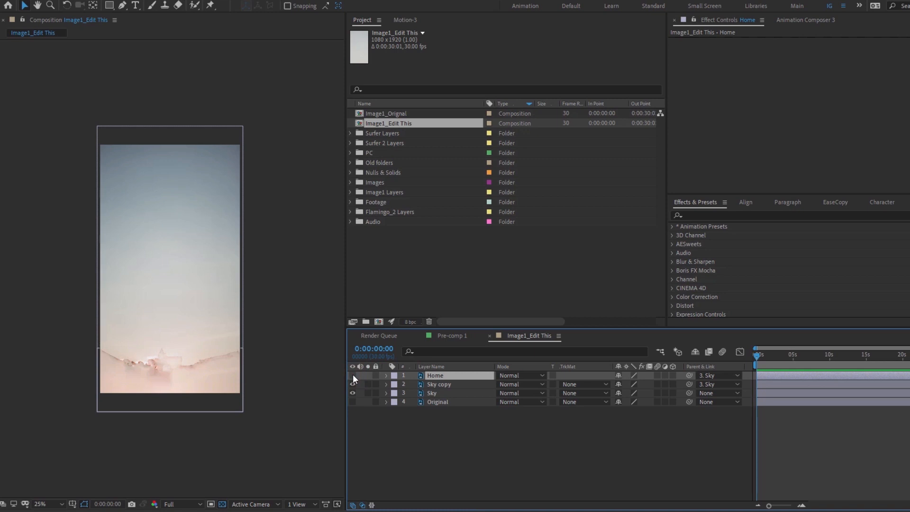
left_click(353, 375)
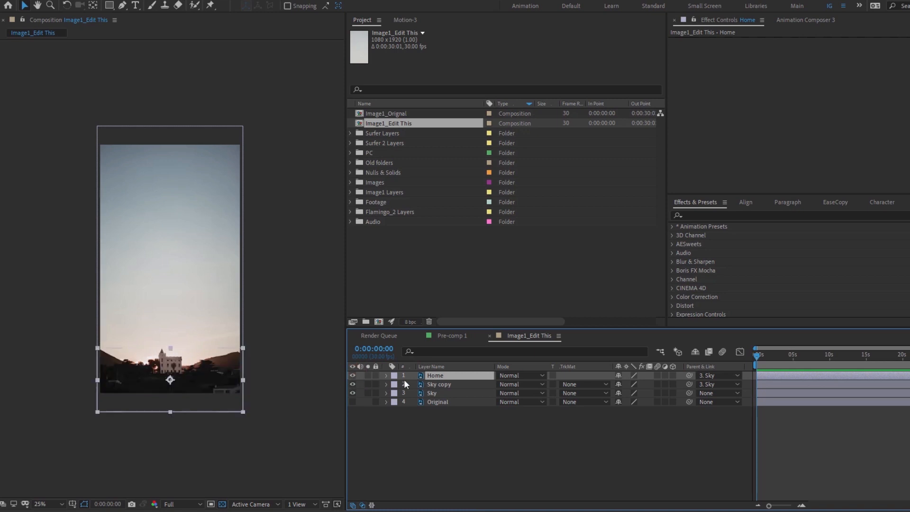
left_click(353, 377)
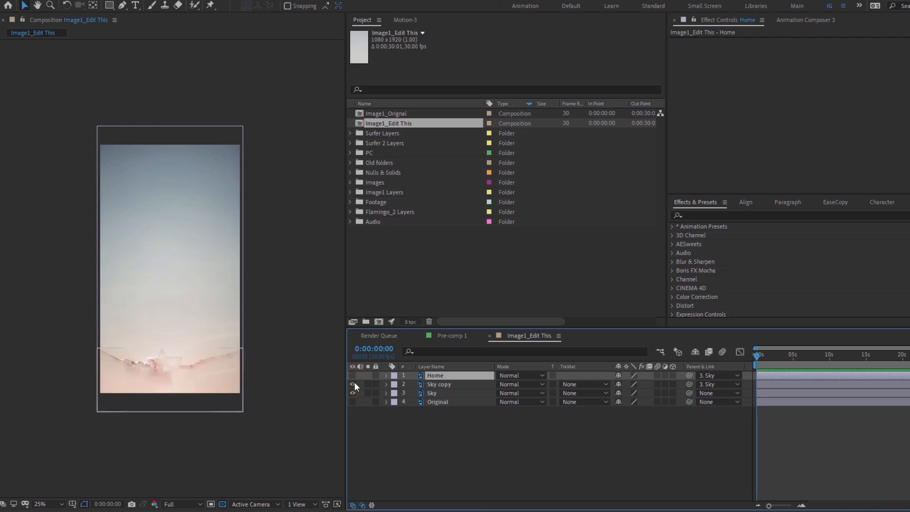
left_click(353, 377)
Move the Home layer up, duplicate it, and lower the original Home layer to fill the gap at the frame's bottom
left_click(184, 379)
left_click_drag(184, 378, 193, 348)
key("ctrl+d")
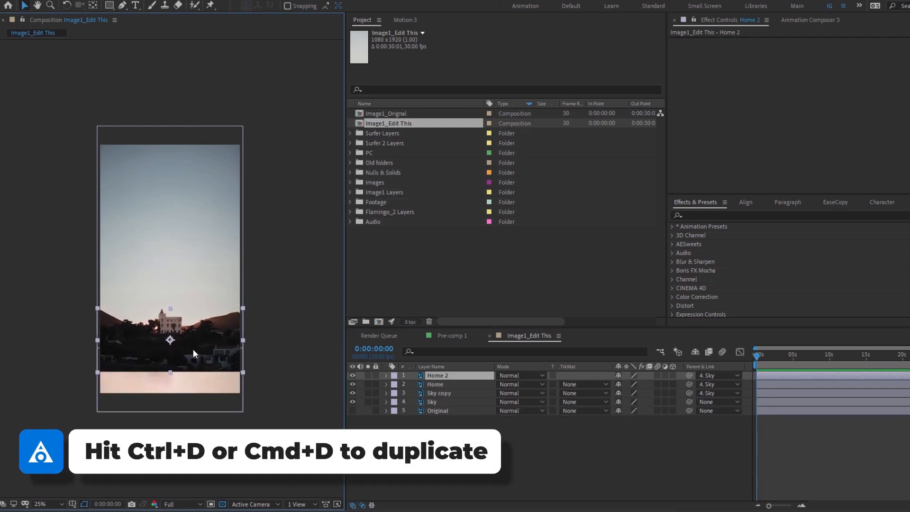
left_click_drag(192, 350, 192, 368)
scroll(197, 375, "up", 2)
left_click_drag(185, 415, 224, 294)
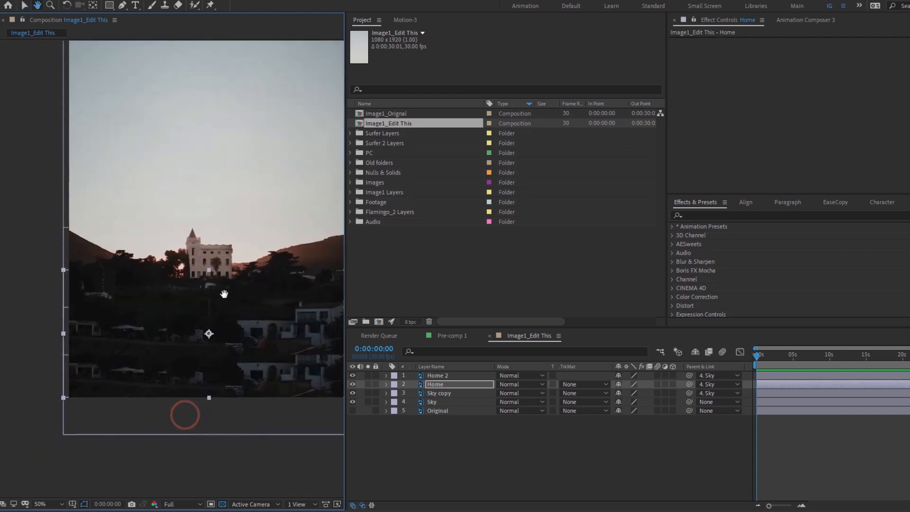
scroll(228, 303, "down", 2)
Draw a rectangular mask around the upper part of Home 2 and set its feather to 211 pixels
key("q")
scroll(169, 269, "up", 2)
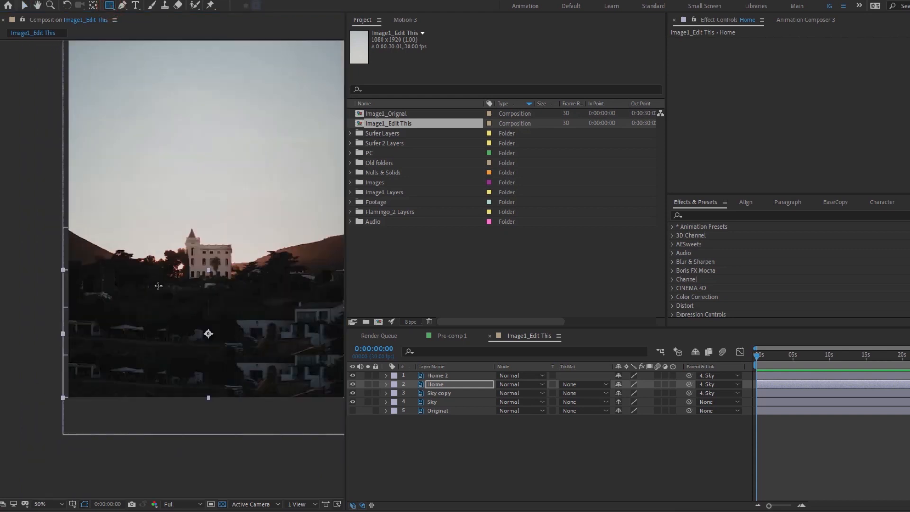
scroll(173, 316, "down", 2)
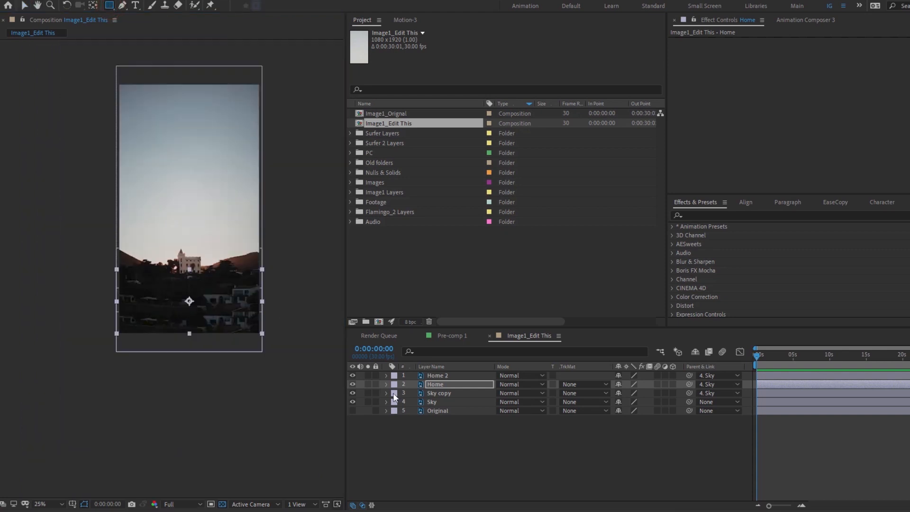
left_click(431, 376)
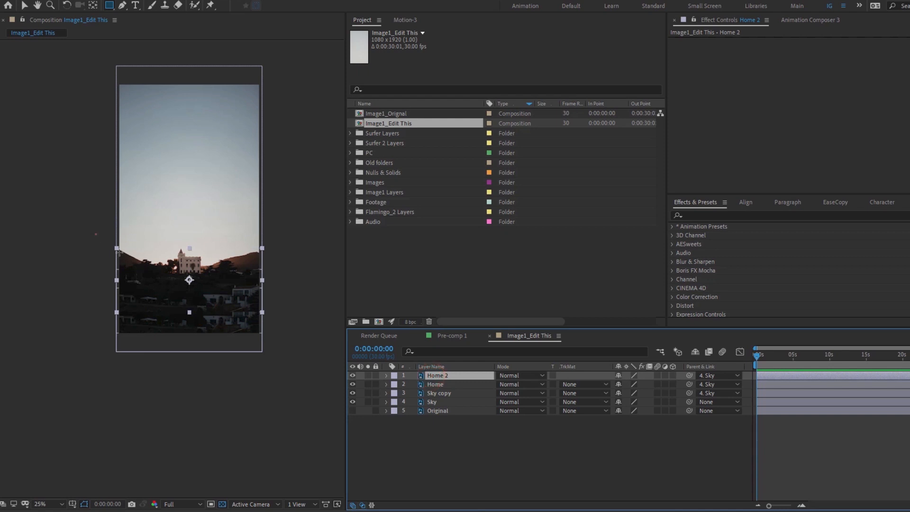
left_click_drag(96, 234, 273, 304)
key("f")
left_click_drag(632, 393, 752, 397)
left_click(538, 454)
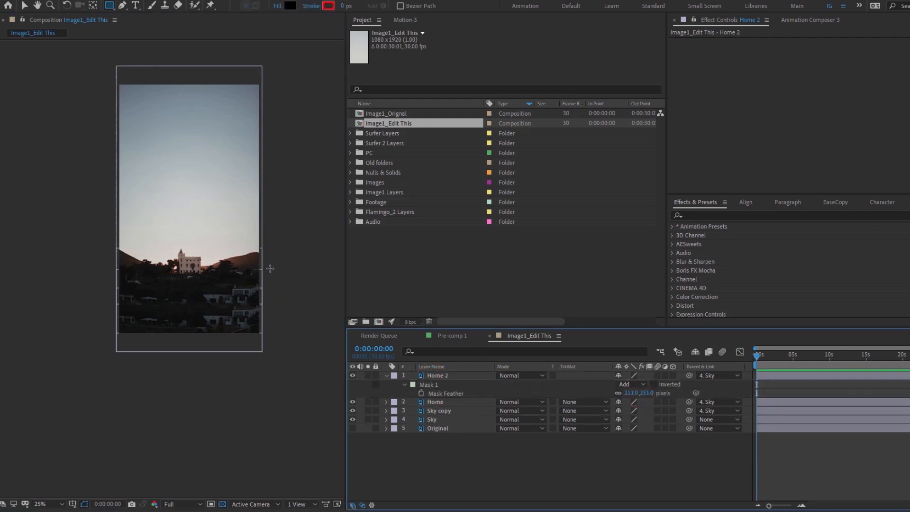
Flip the lower Home layer horizontally so its buildings do not repeat those of Home 2
scroll(270, 269, "up", 2)
key("v")
left_click(239, 308)
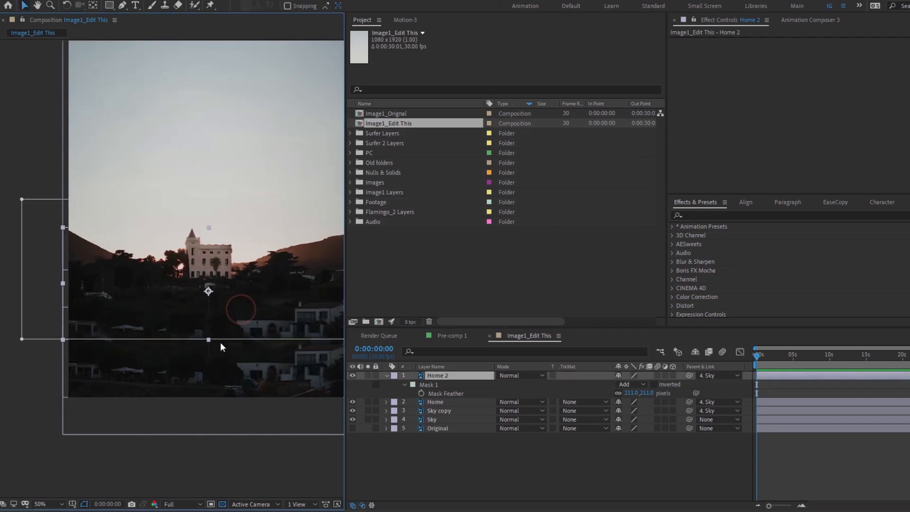
left_click(268, 389)
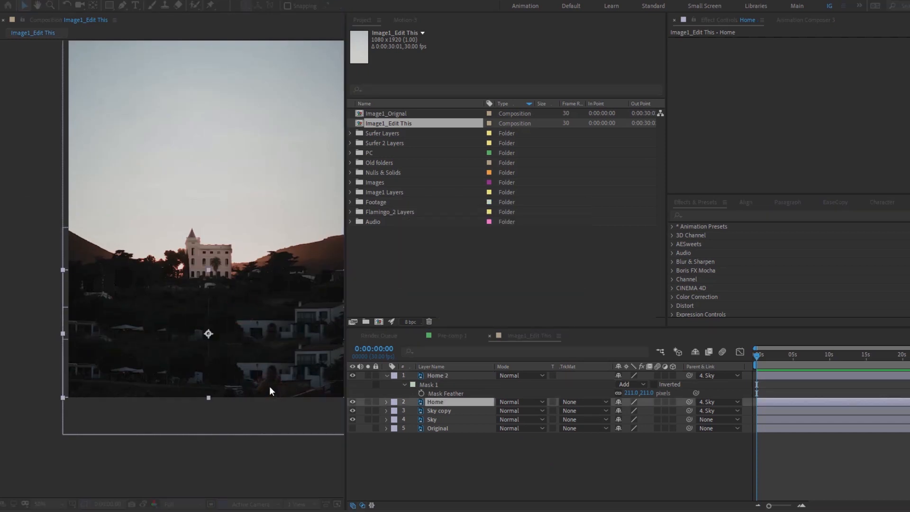
key("comma")
right_click(442, 402)
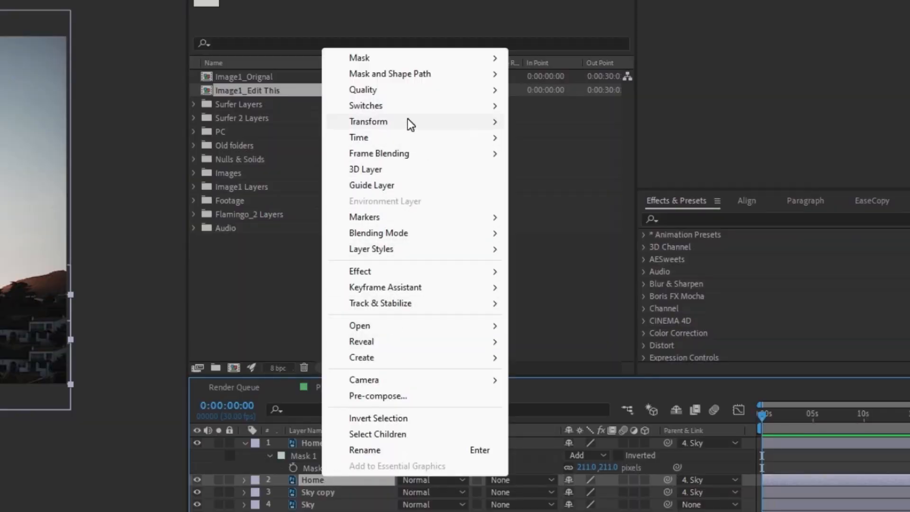
mouse_move(408, 119)
left_click(683, 227)
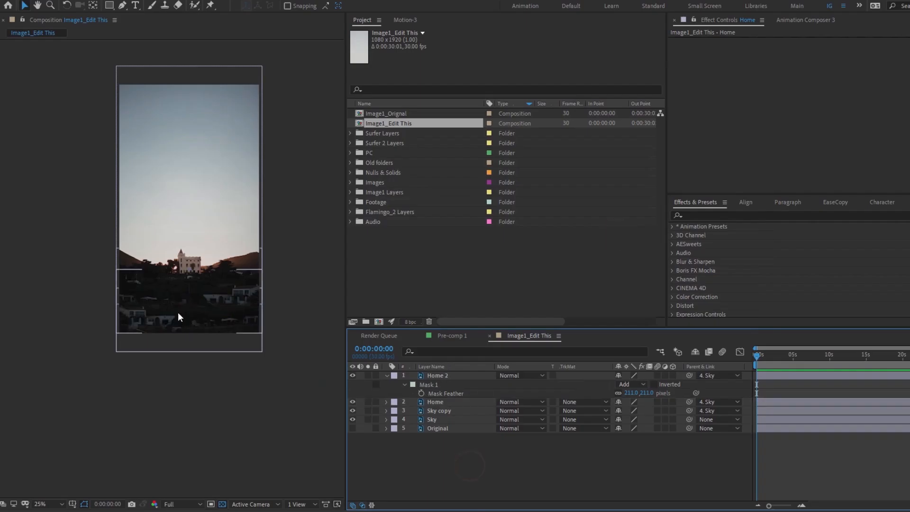
Raise the bottom edge of Home 2's mask slightly to refine the blend between the two Home layers
key("period")
left_click(286, 338)
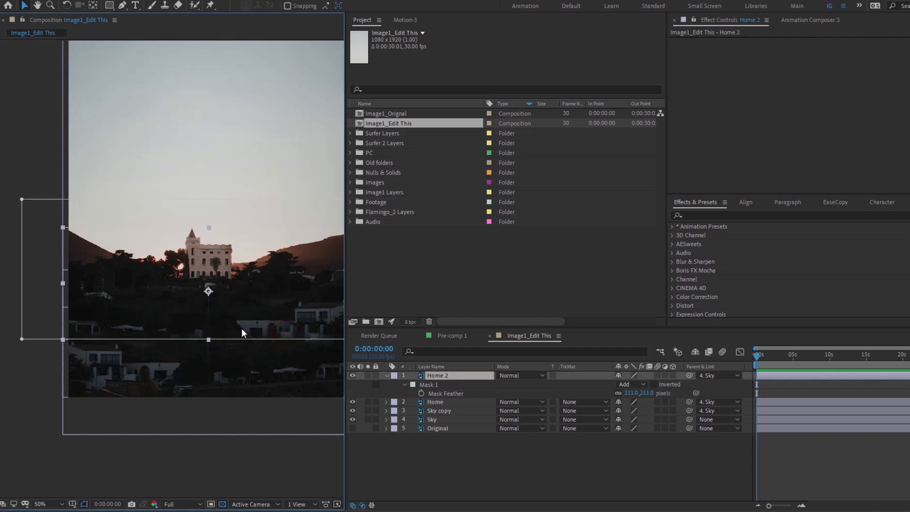
key("comma")
left_click(278, 307)
left_click_drag(103, 303, 99, 298)
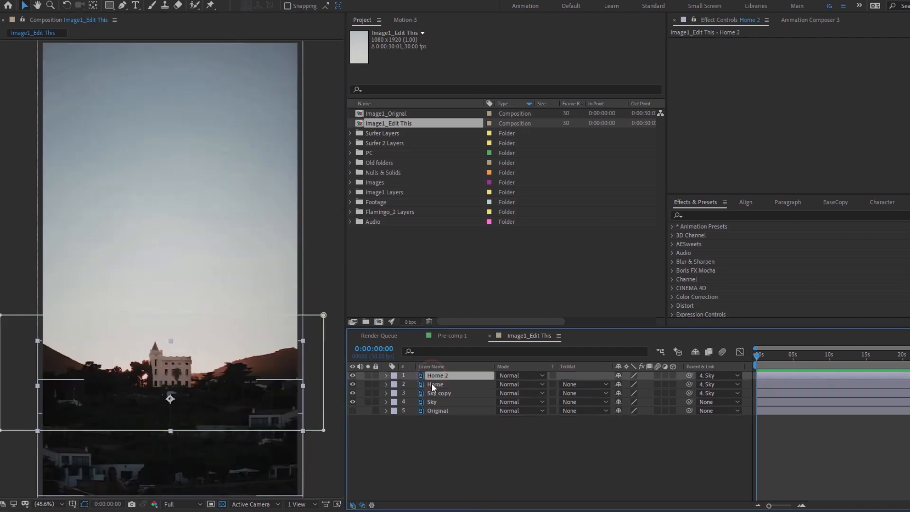
Hide and reshow both Home layers together to check the combined foreground
left_click(431, 383, "shift")
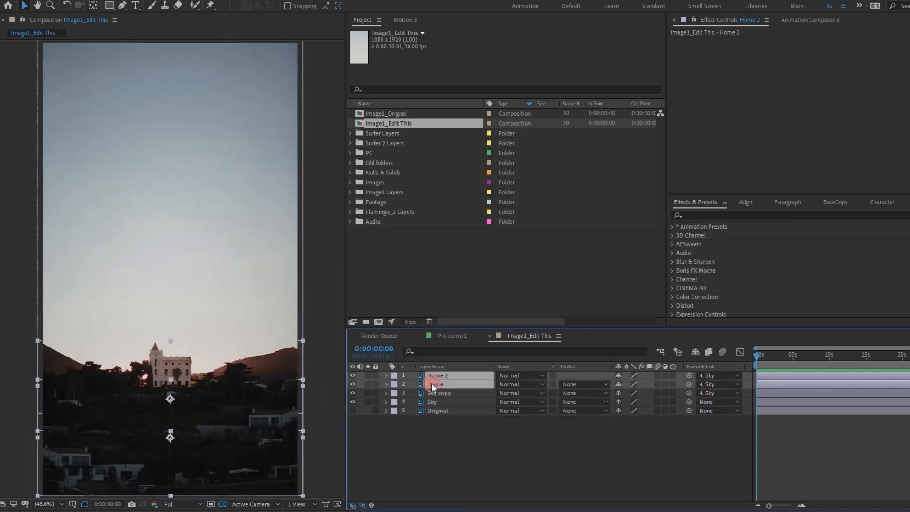
left_click(353, 384)
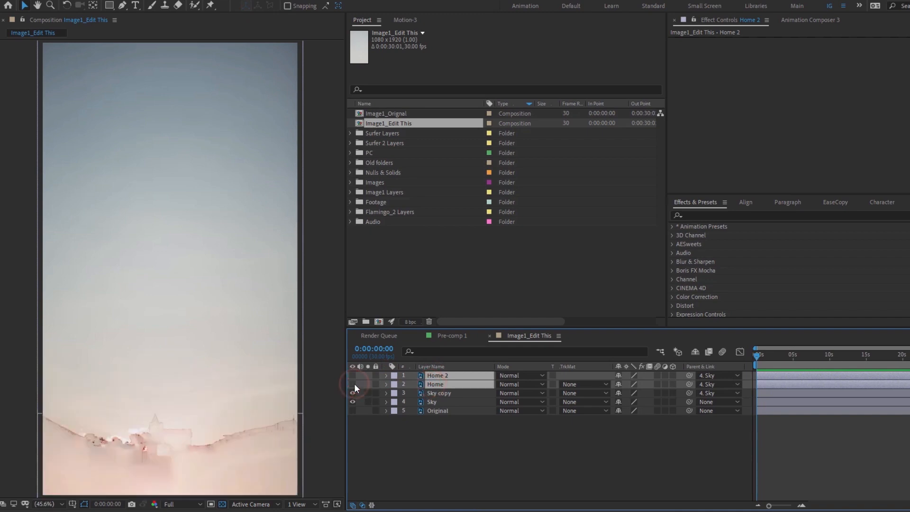
left_click(352, 384)
left_click(439, 437)
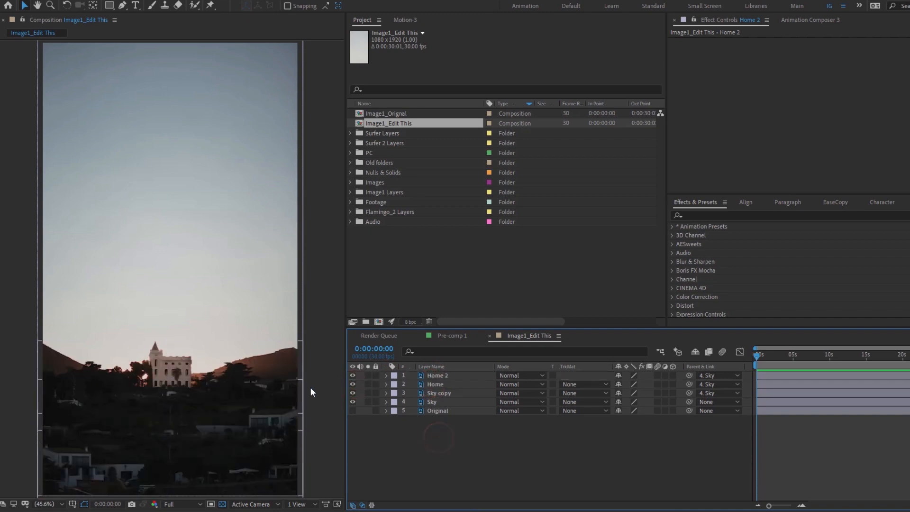
left_click(206, 384)
left_click_drag(221, 395, 219, 344)
key("ctrl+z")
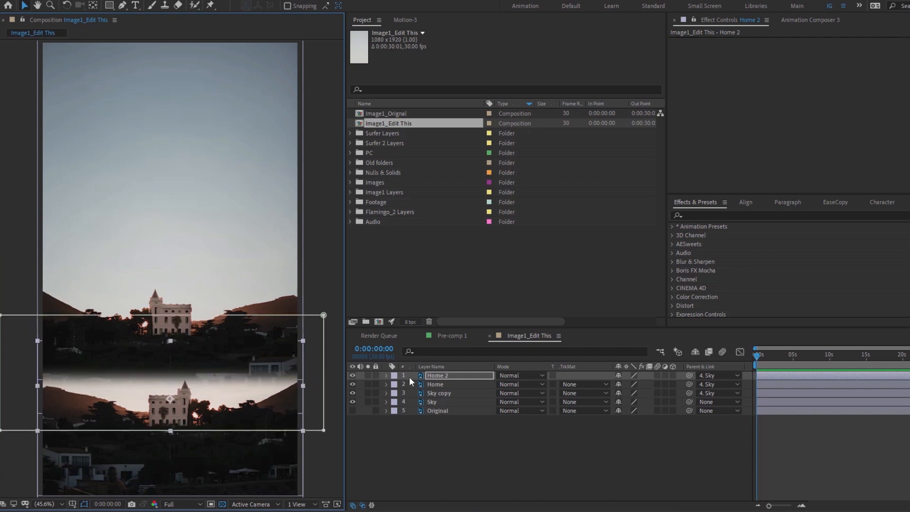
Parent the Home layer to Home 2 and move both up together in the frame
left_click_drag(689, 384, 446, 376)
left_click_drag(200, 392, 173, 362)
key("comma")
key("comma")
left_click(180, 361)
key("ctrl+z")
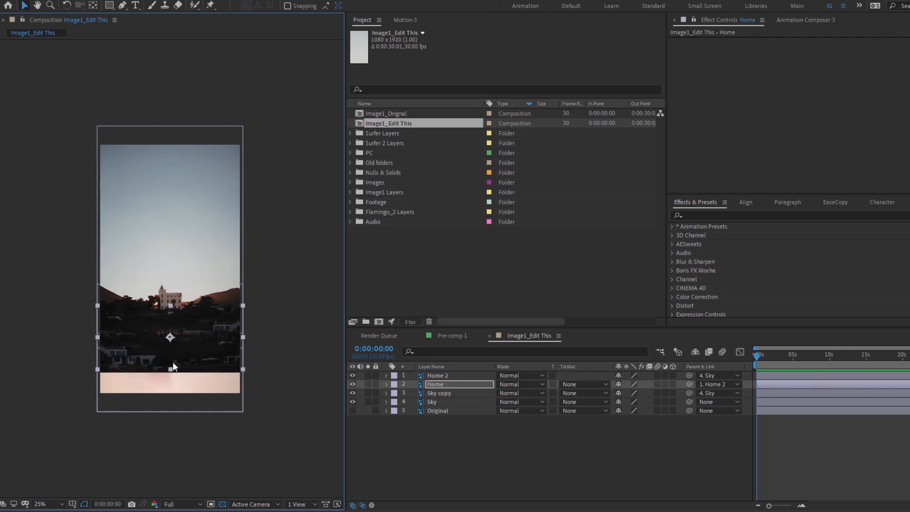
Enlarge the Home layer to a scale of -131, 131%, keeping it mirrored
key("s")
left_click_drag(648, 396, 804, 390)
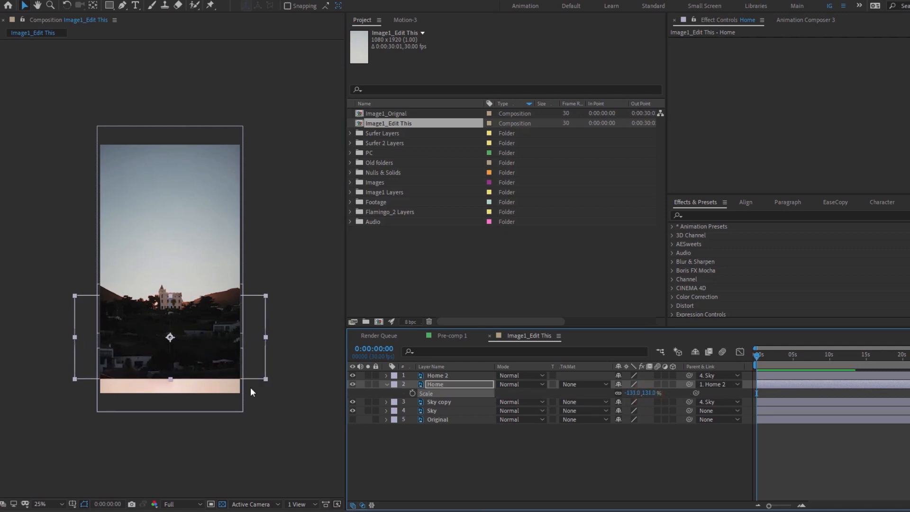
mouse_move(180, 364)
left_mouse_down()
mouse_move(180, 378)
mouse_move(180, 368)
left_mouse_up()
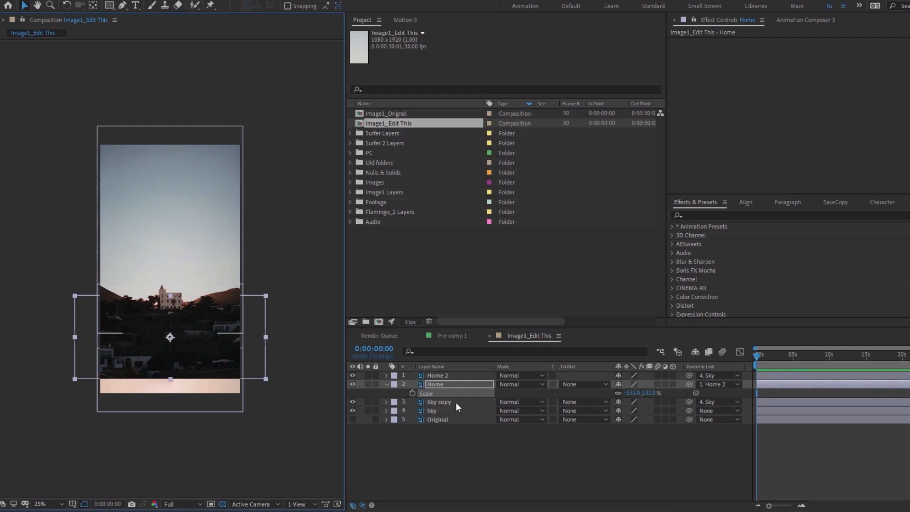
Scale Home 2 to 110.7% and shift the Home layer slightly down
left_click(448, 376)
key("s")
left_click_drag(645, 384, 704, 380)
left_click_drag(221, 356, 221, 362)
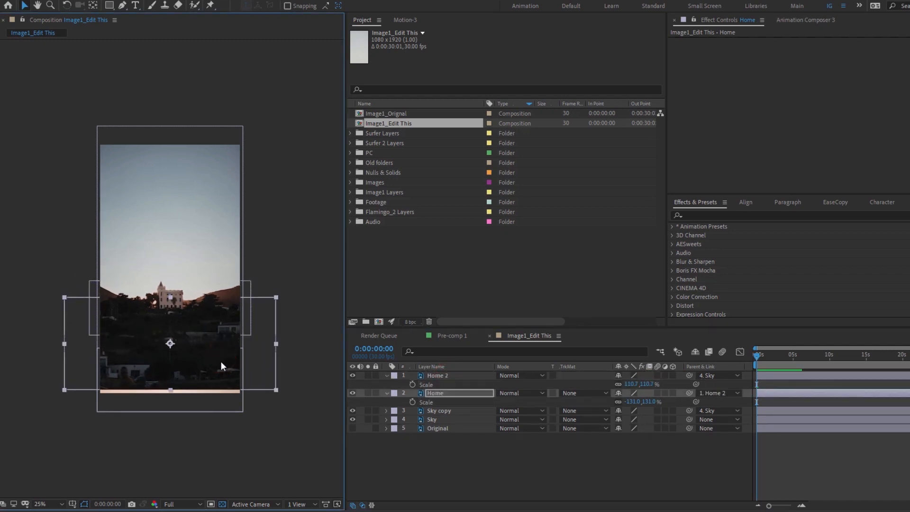
Remove Home's parent, scale Home 2 to 125.7%, and lower both layers slightly to cover the frame's bottom
left_click(225, 297)
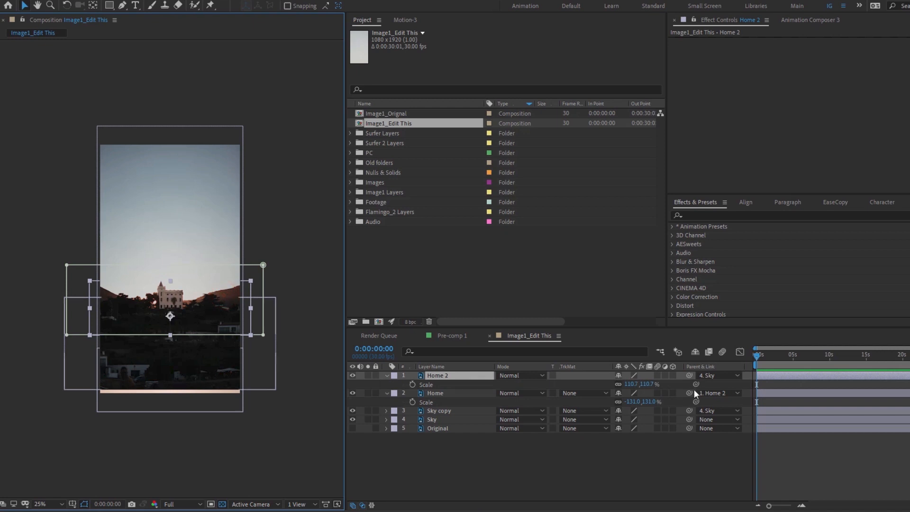
left_click(713, 394)
left_click(721, 403)
left_click_drag(645, 387, 709, 375)
left_click_drag(209, 372, 215, 377)
left_click_drag(218, 298, 219, 303)
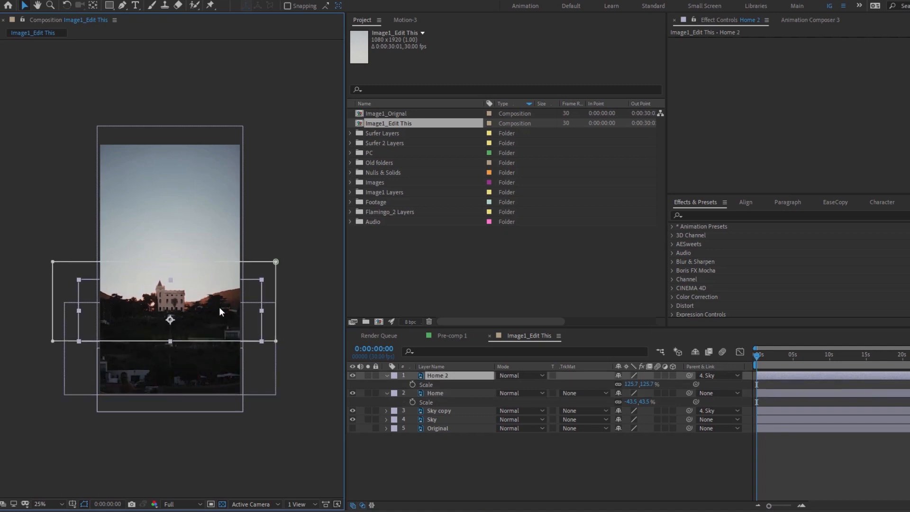
left_click(433, 463)
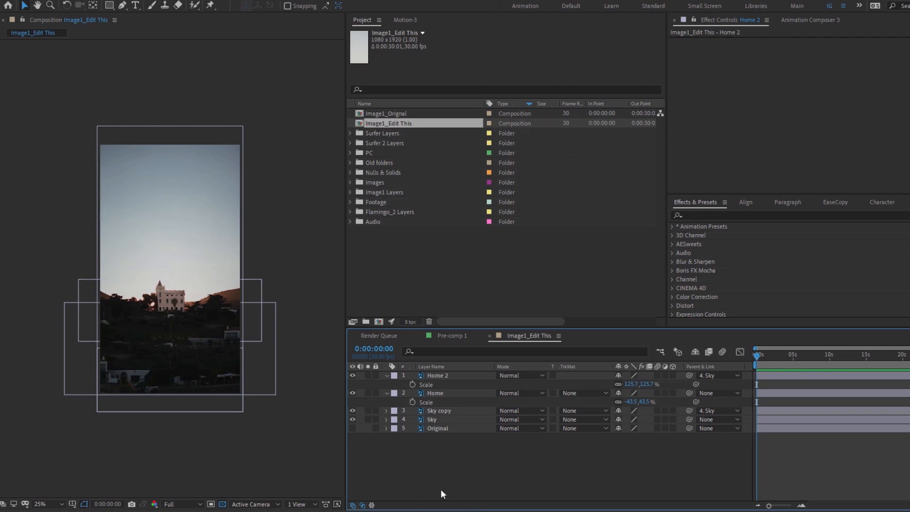
left_click(443, 485)
Pre-compose the Home and Home 2 layers into a new composition named HomePC
left_click(351, 383)
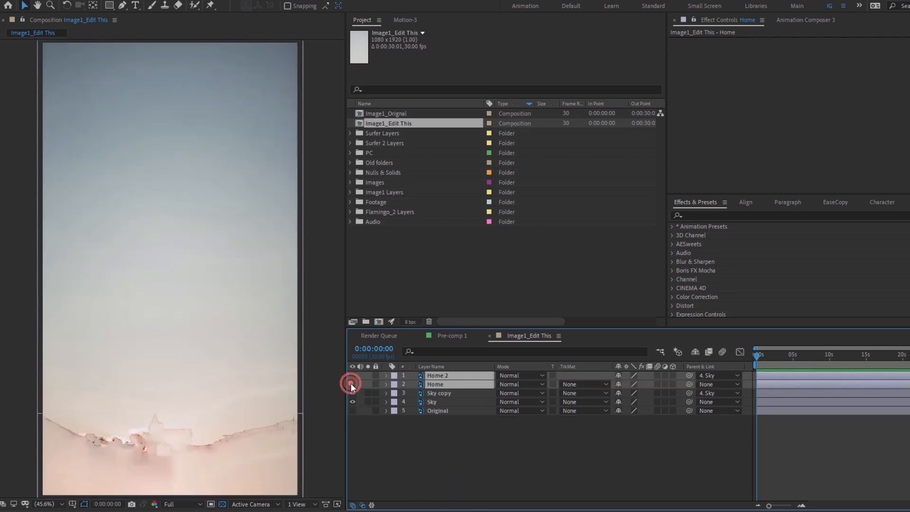
left_click(352, 383)
key("ctrl+shift+c")
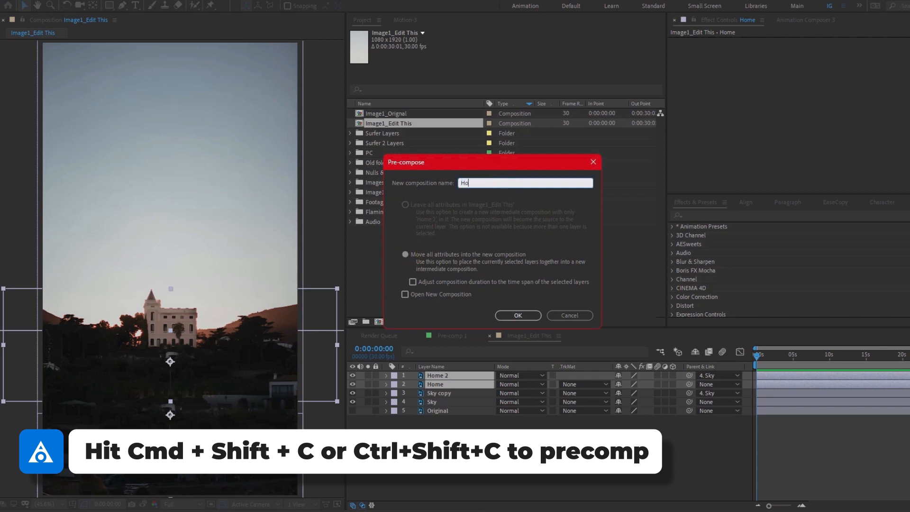
type("HomePC")
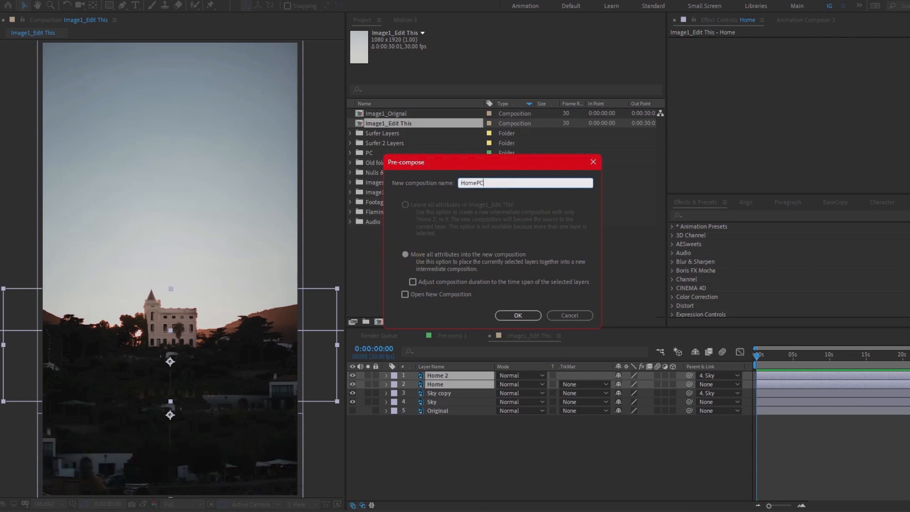
left_click(513, 316)
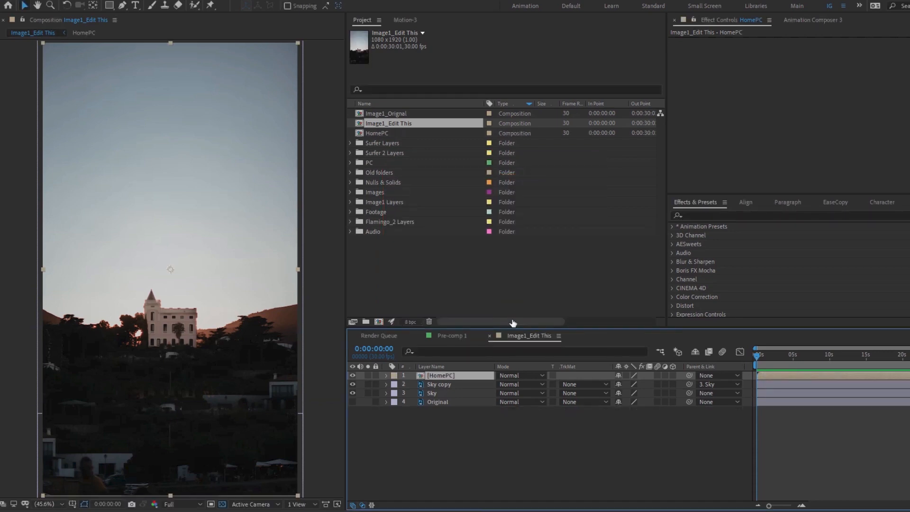
Pre-compose the Sky copy and Sky layers as SkyPC, moving all attributes into the new composition
left_click(444, 385)
left_click(437, 394, "shift")
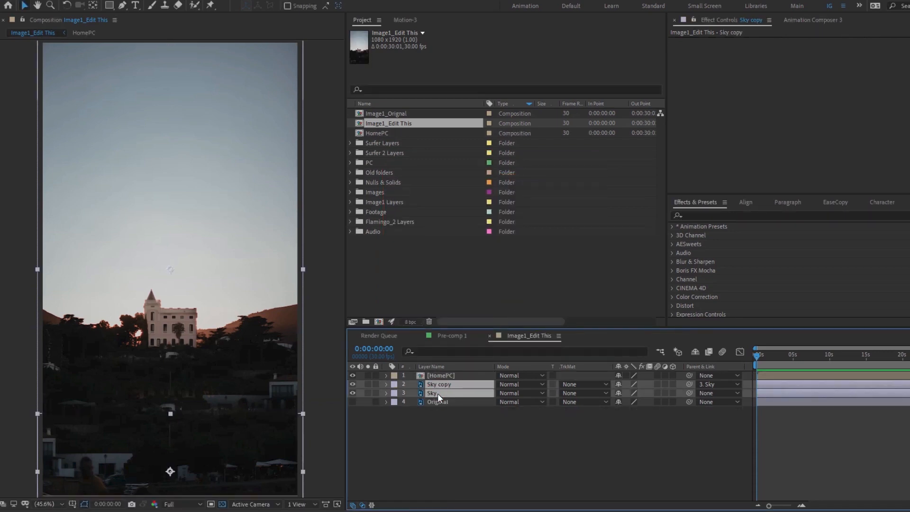
key("ctrl+shift+c")
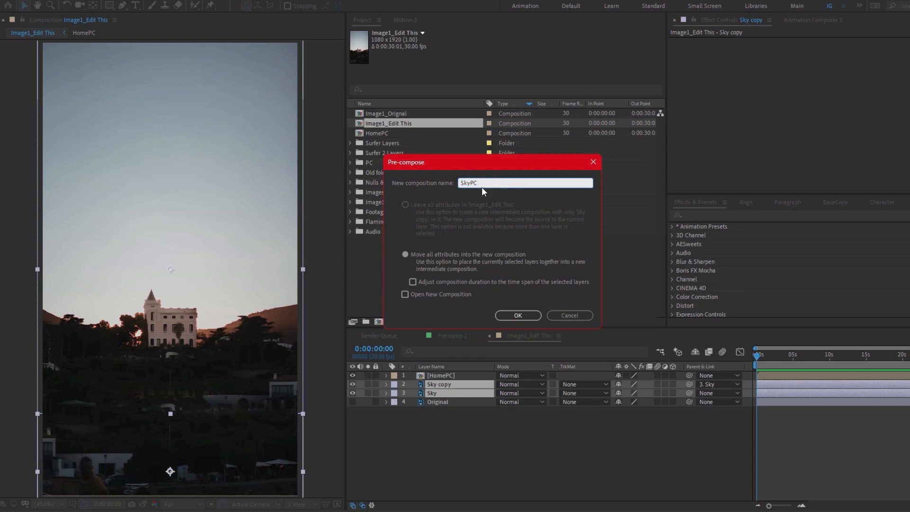
left_click(405, 255)
left_click(518, 315)
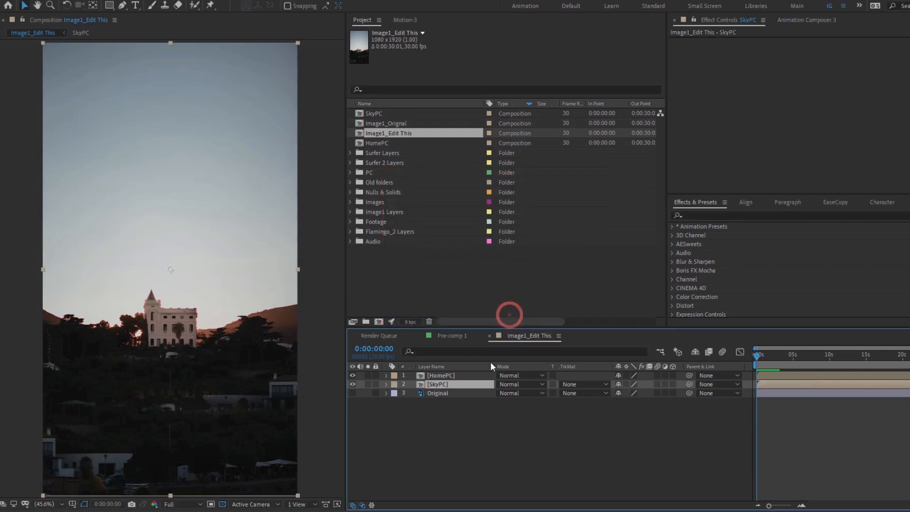
Turn the HomePC and SkyPC layers into 3D layers
left_click(445, 422)
key("comma")
key("comma")
left_click(673, 375)
left_click(673, 383)
left_click(601, 423)
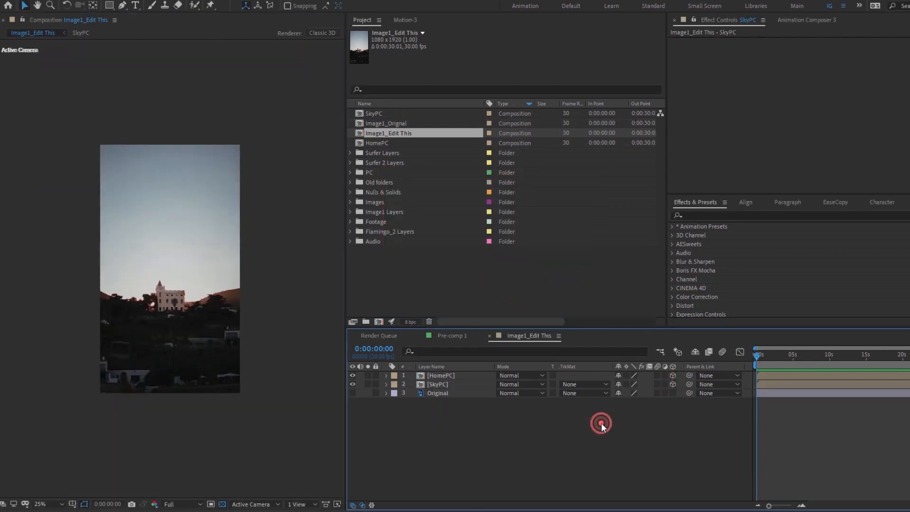
Add a two-node camera named Camera 1 to the composition, keeping the default camera settings
key("shift+slash")
key("ctrl+space")
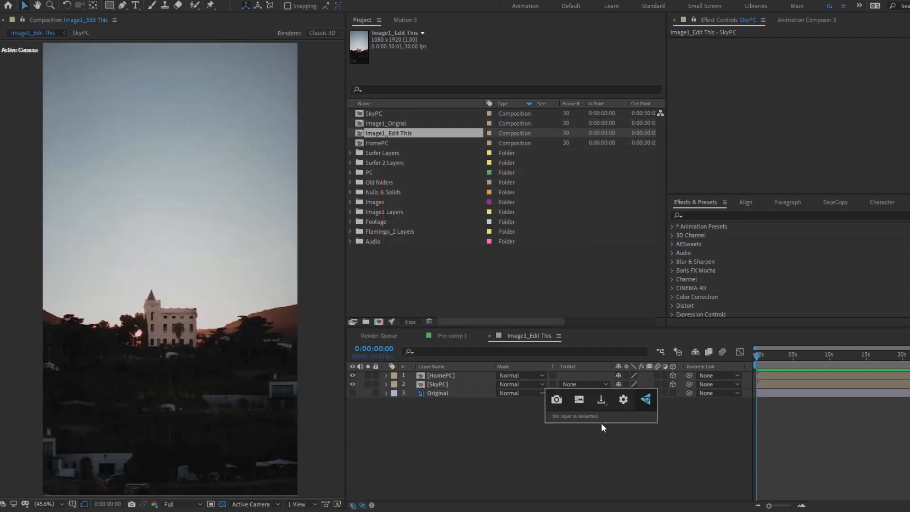
left_click(555, 456)
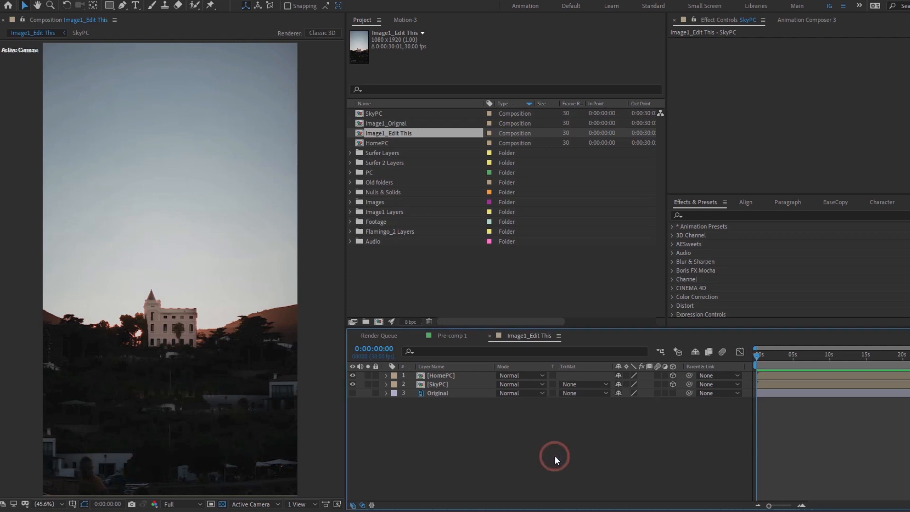
key("ctrl+alt+shift+c")
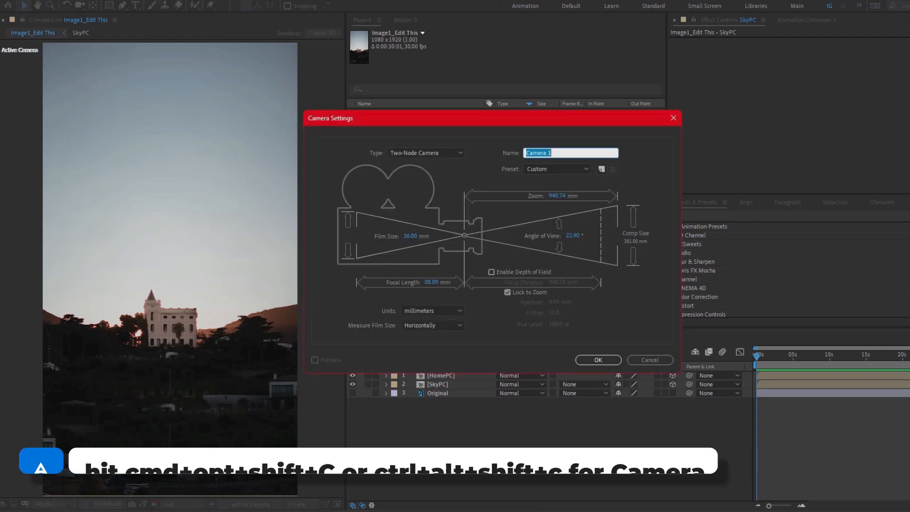
left_click(595, 359)
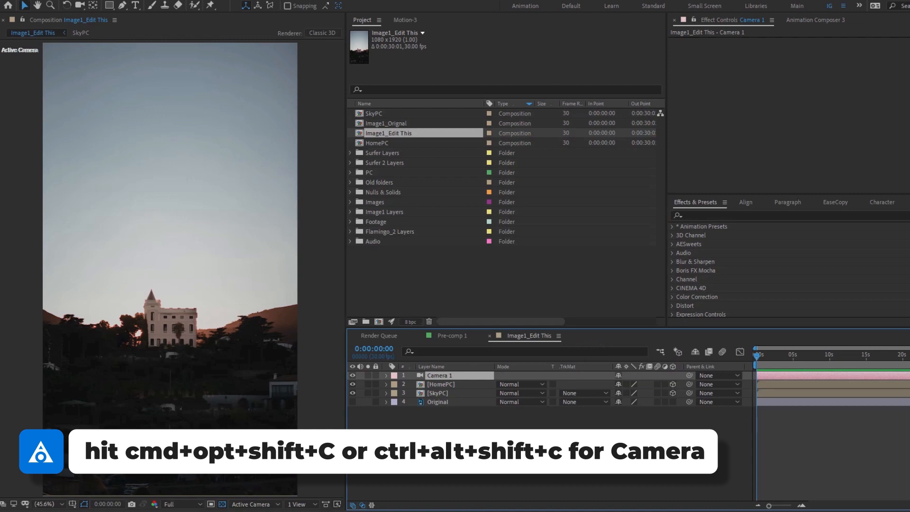
Show the position values of Camera 1 and HomePC, and try a depth change on HomePC
key("p")
left_click(443, 393)
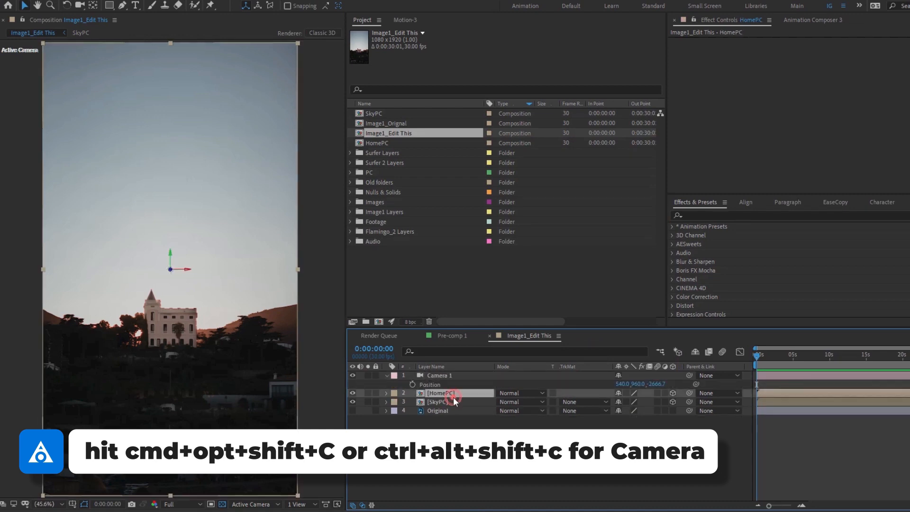
key("p")
left_click_drag(653, 402, 699, 402)
key("ctrl+z")
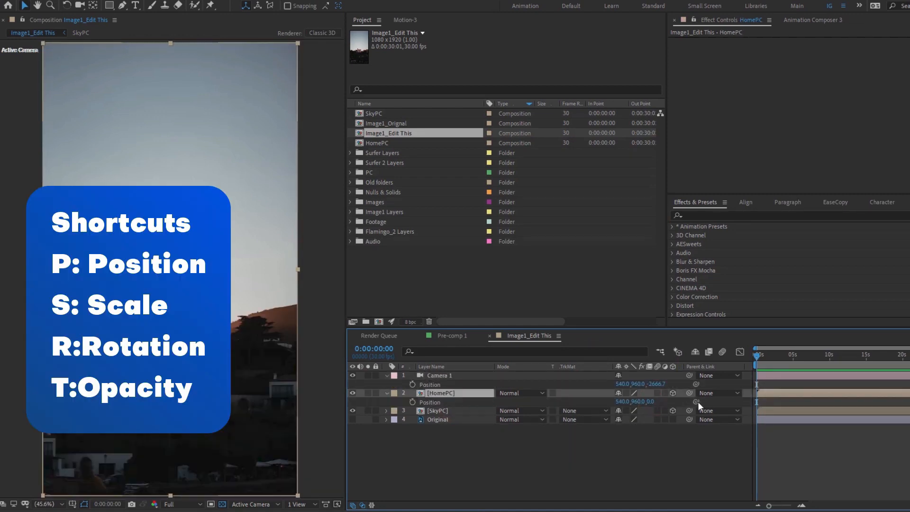
Push SkyPC back to a Z position of 825 and scale it to 135% so it fills the frame
left_click(455, 411)
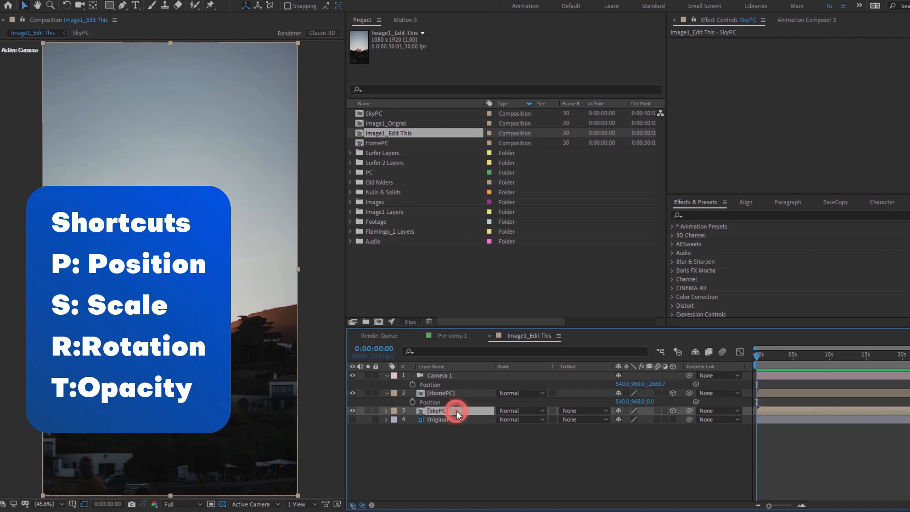
key("p")
left_click_drag(652, 420, 804, 415)
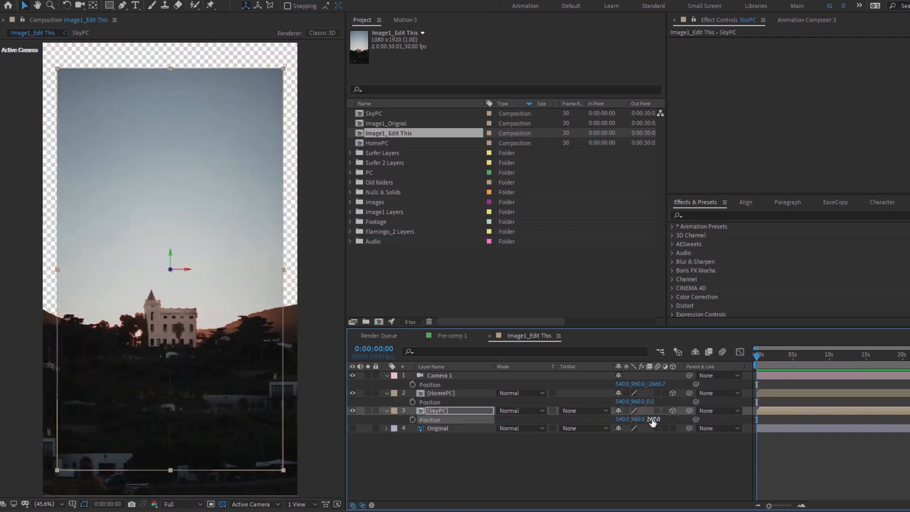
left_click_drag(655, 420, 871, 411)
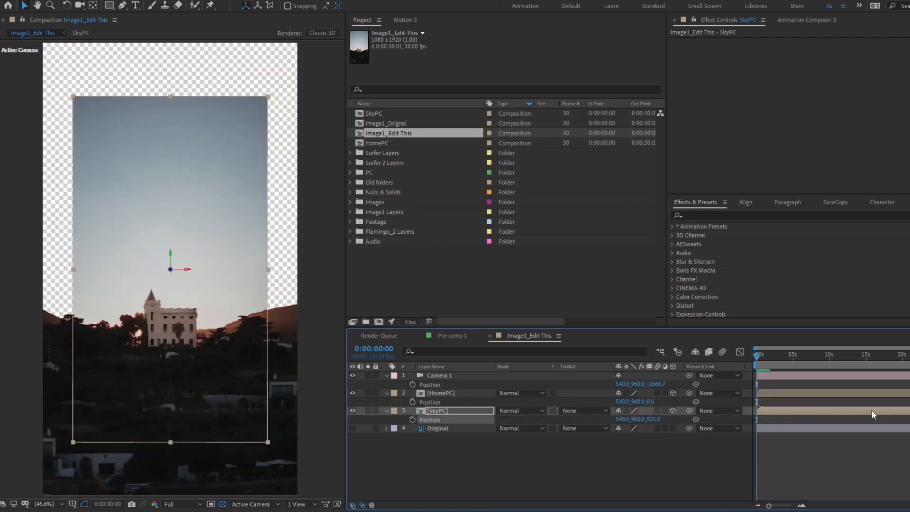
key("s")
mouse_move(667, 422)
left_mouse_down()
mouse_move(661, 417)
mouse_move(866, 408)
mouse_move(681, 426)
left_mouse_up()
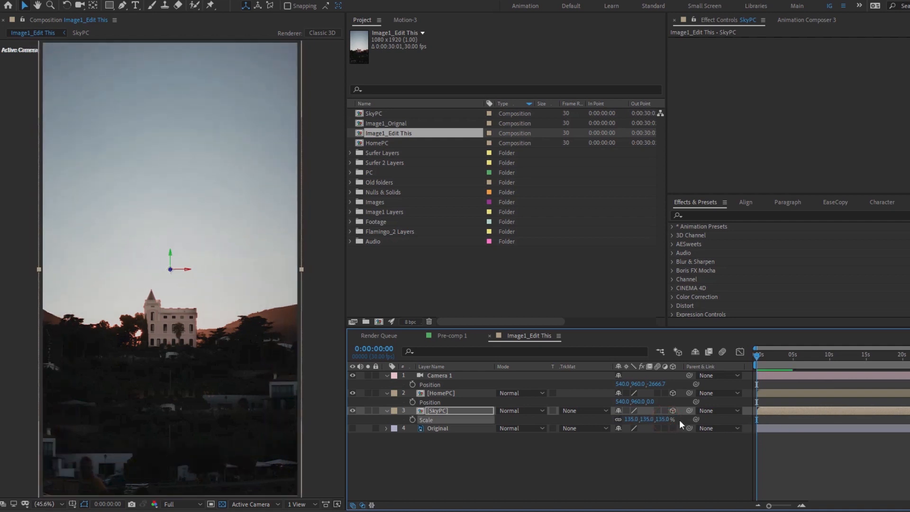
Bring HomePC forward to a Z position of -740 and raise it to a Y position of 717.2
left_click(477, 396)
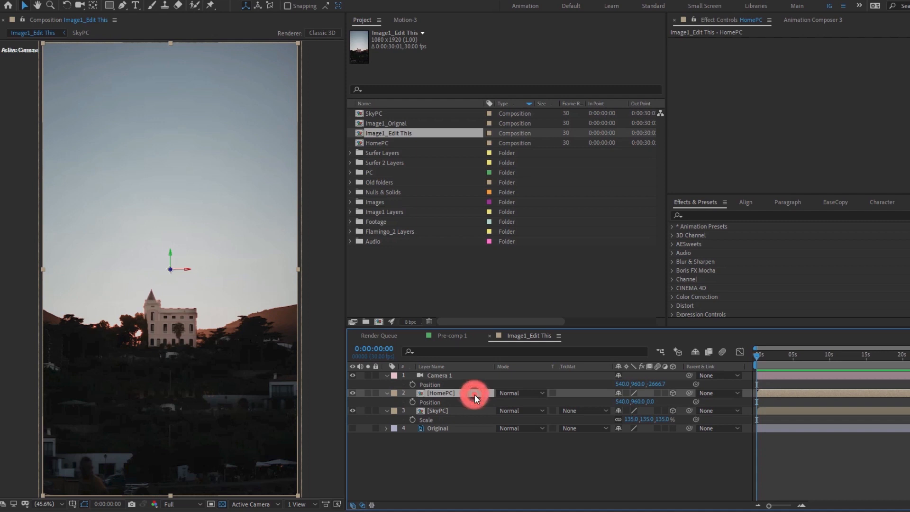
left_click_drag(651, 401, 276, 411)
key("comma")
key("comma")
left_click_drag(216, 372, 205, 320)
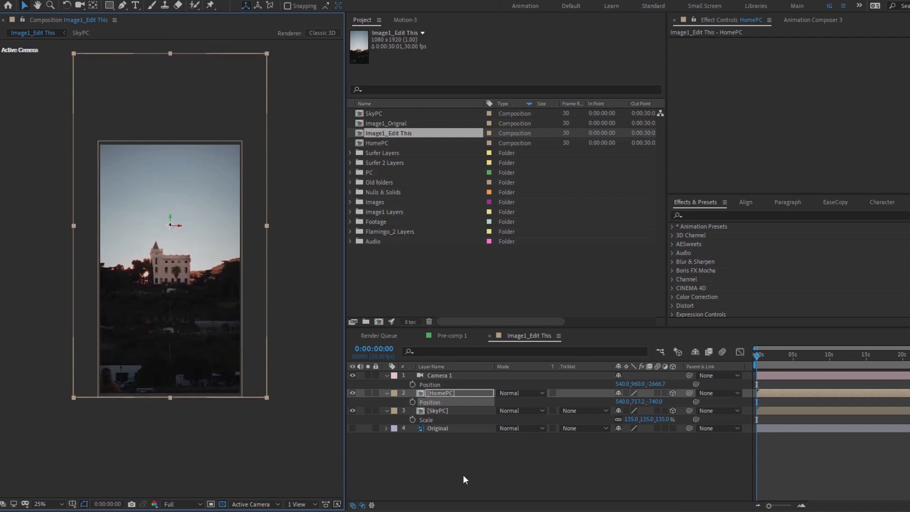
left_click(463, 474)
Try moving Camera 1 along its Z, Y and X position axes, undoing each change
left_click(437, 374)
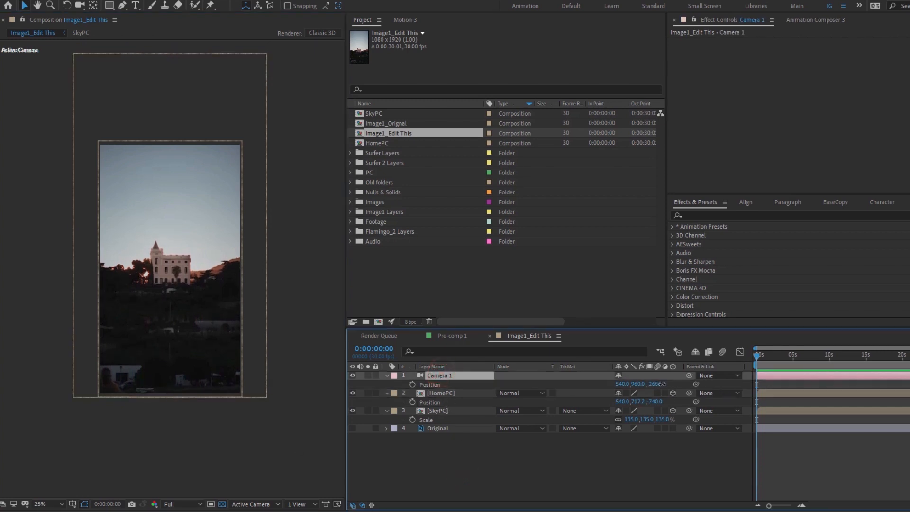
left_click_drag(663, 384, 719, 377)
key("ctrl+z")
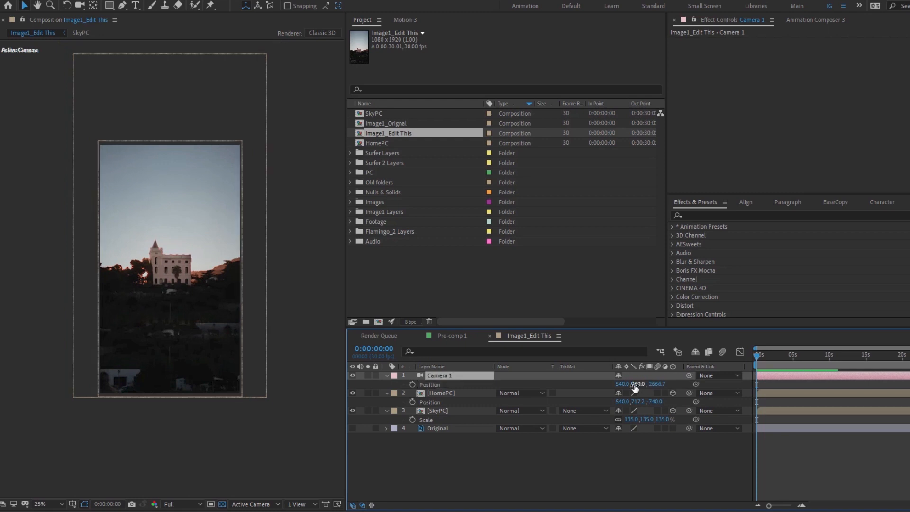
left_click_drag(636, 387, 337, 354)
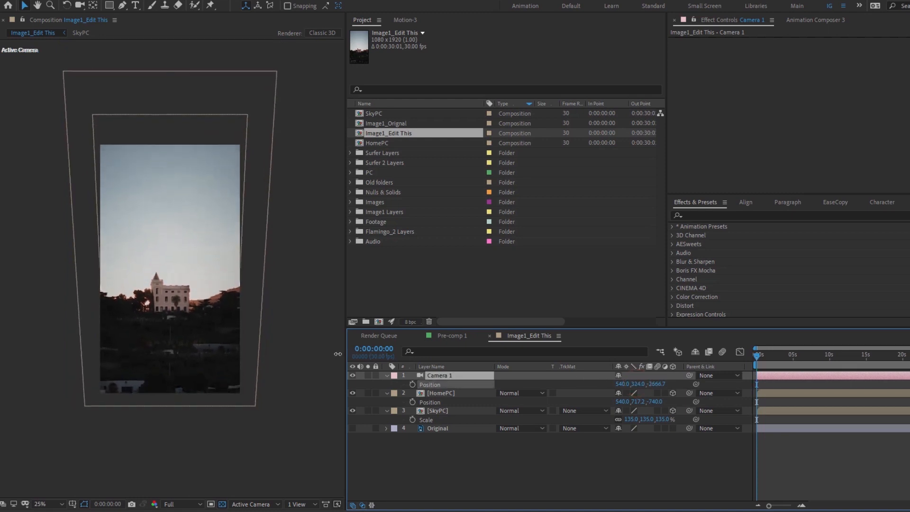
key("ctrl+z")
left_click_drag(621, 385, 766, 386)
key("ctrl+z")
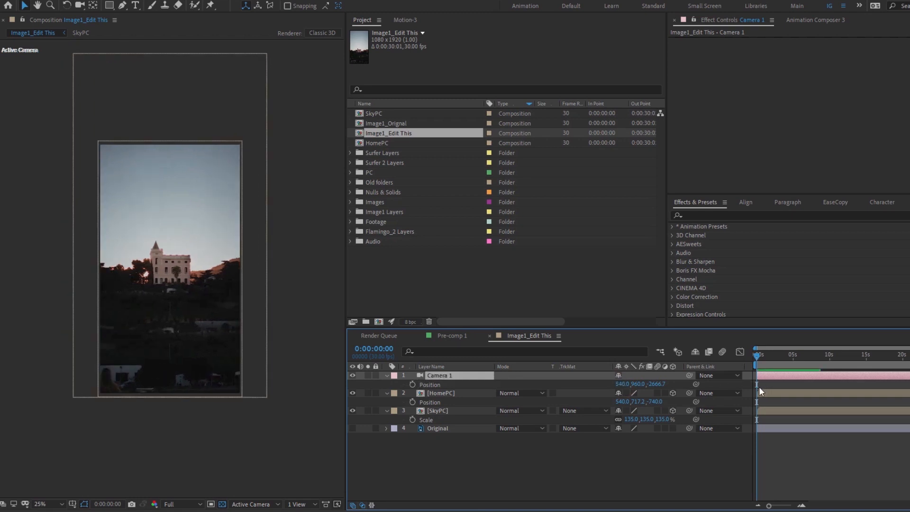
Try turning Camera 1 by changing its rotation and Y orientation
key("r")
left_click(630, 394)
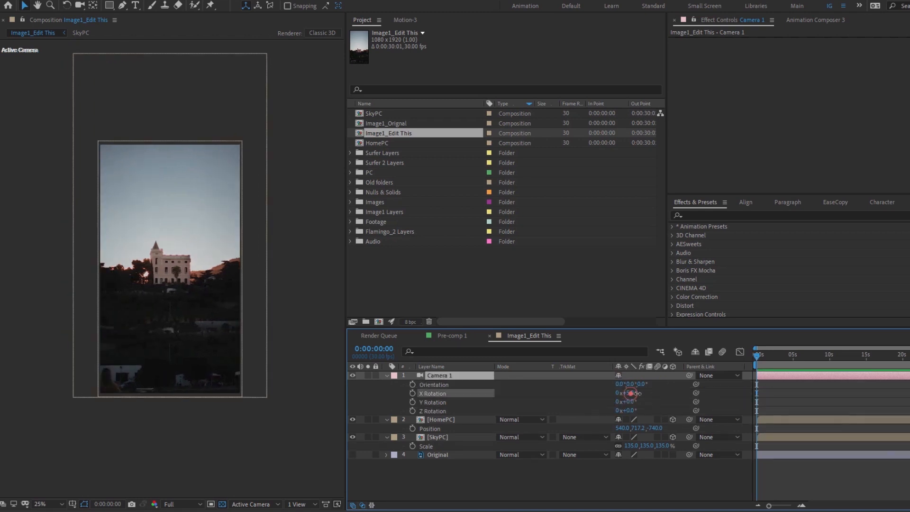
mouse_move(638, 394)
left_mouse_down()
mouse_move(620, 384)
mouse_move(629, 387)
left_mouse_up()
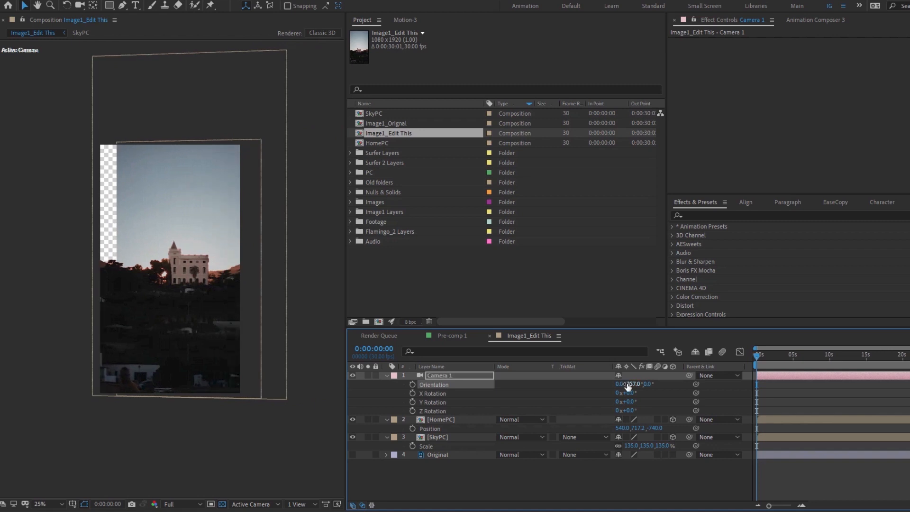
Test Camera 1's depth movement and pull it back to a Z position of -2993.7
left_click(658, 384)
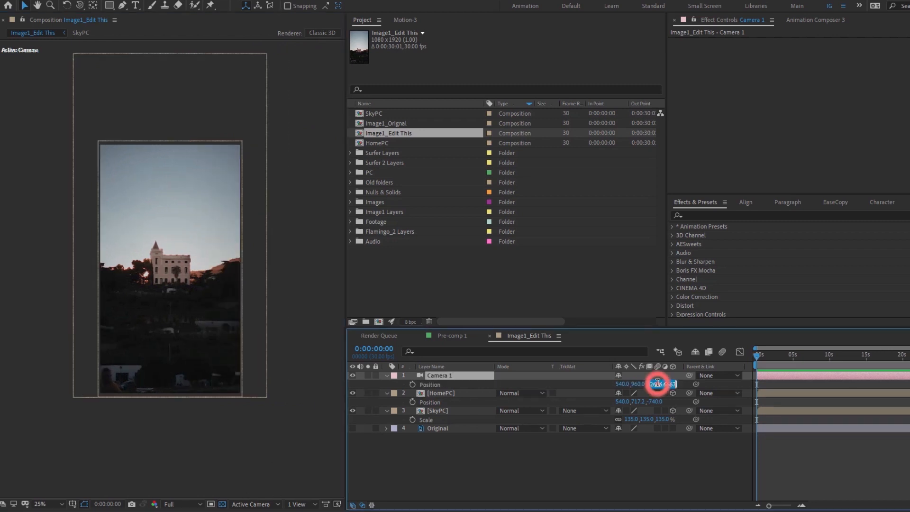
type("0")
key("Return")
left_click_drag(538, 351, 615, 350)
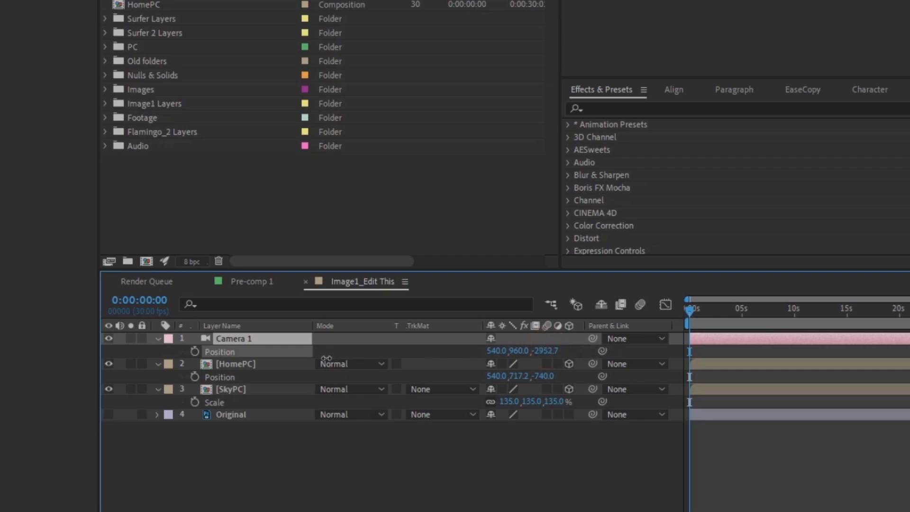
left_click_drag(198, 362, 417, 368)
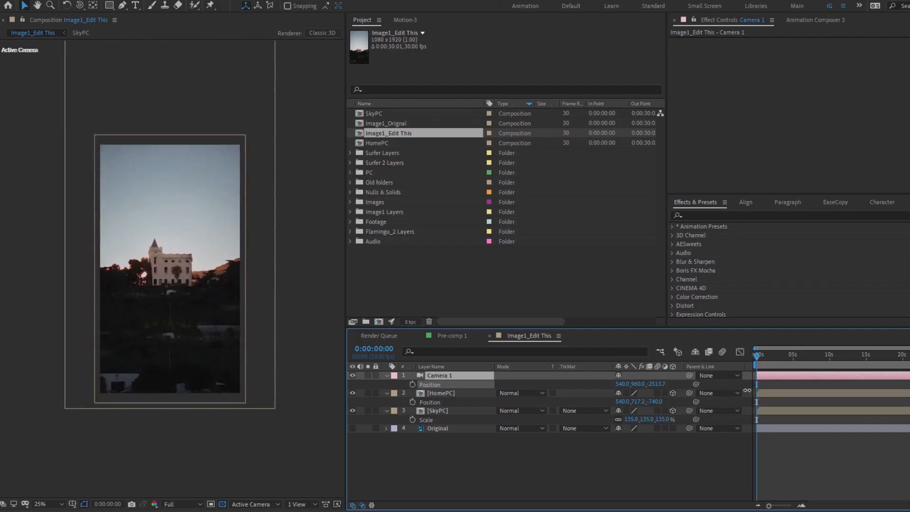
left_click_drag(566, 396, 479, 404)
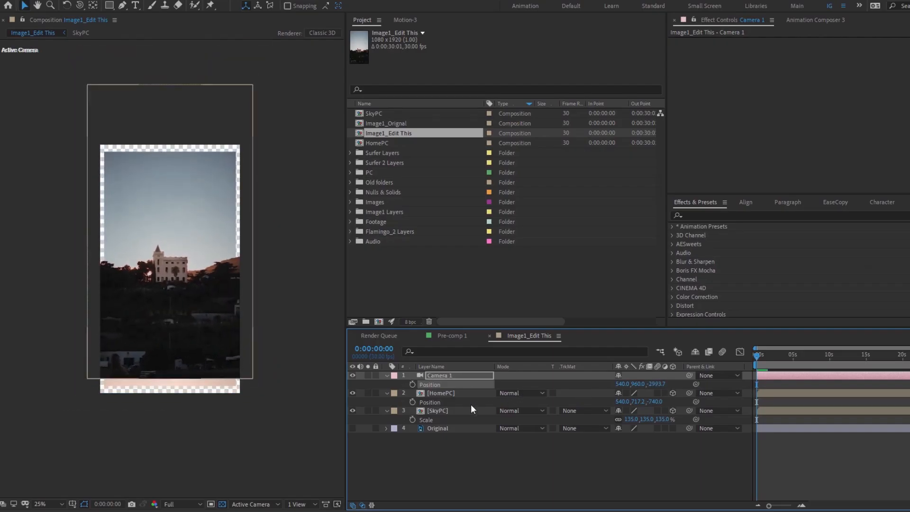
Scale SkyPC up to 151.5% so the sky covers the frame edges again
left_click(447, 413)
key("s")
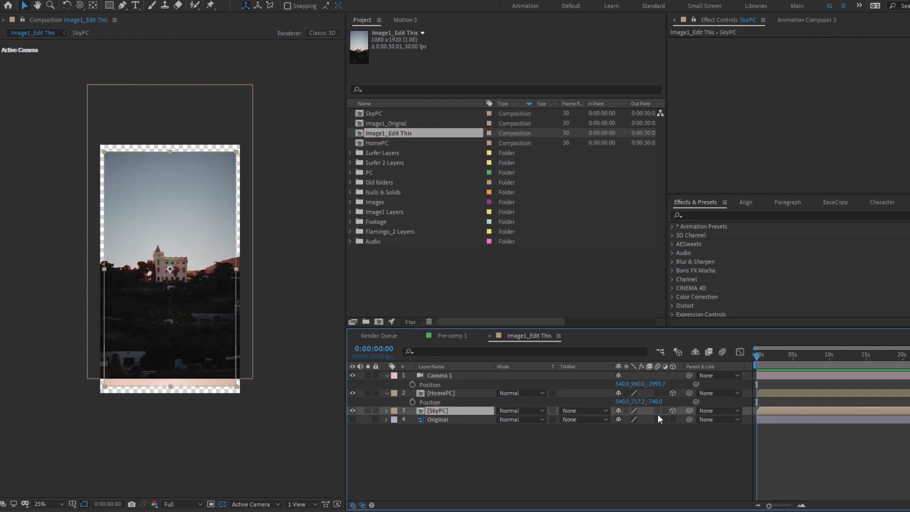
key("s")
left_click_drag(667, 421, 768, 410)
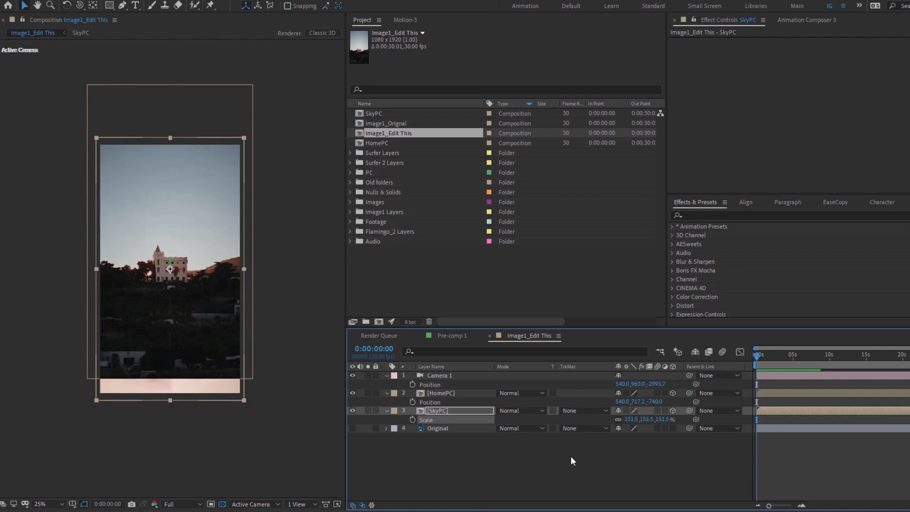
left_click(539, 463)
Lower HomePC to a Y position of 842.3 to cover the frame's bottom, and try a camera depth move
left_click(445, 394)
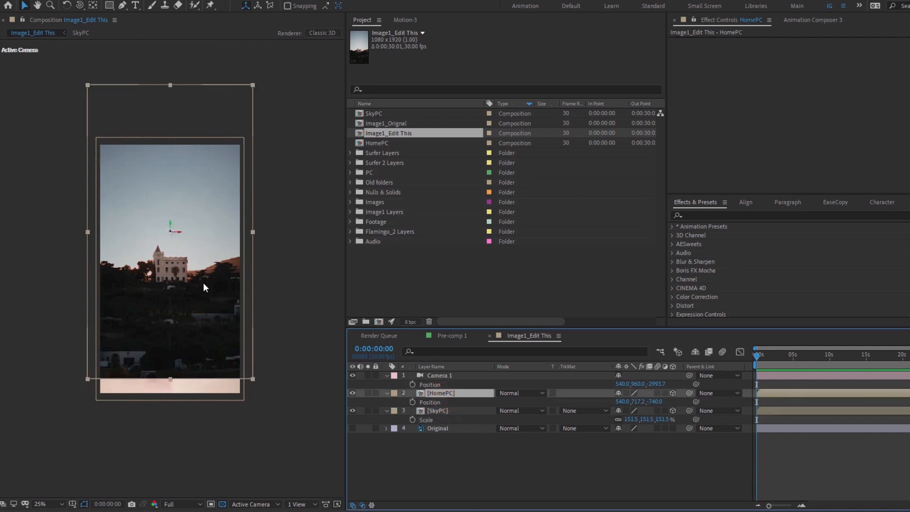
left_click_drag(205, 286, 206, 307)
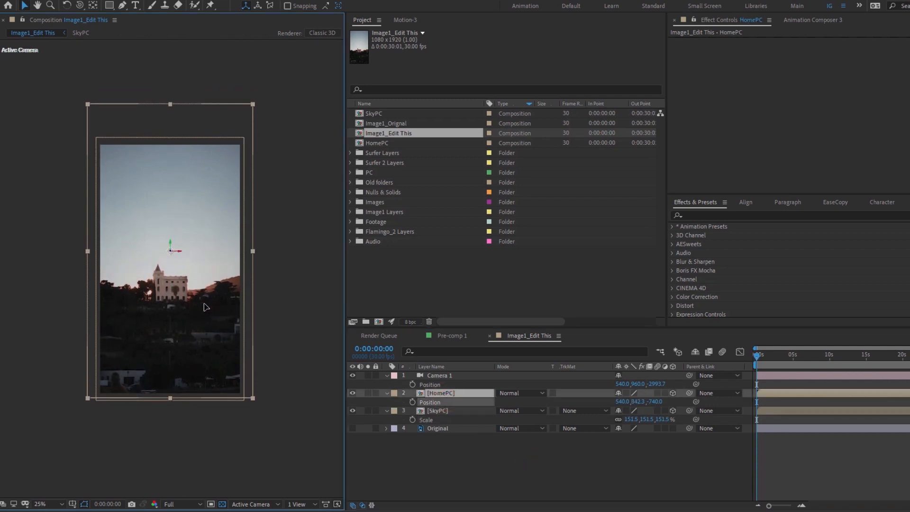
left_click(542, 437)
left_click_drag(657, 384, 608, 386)
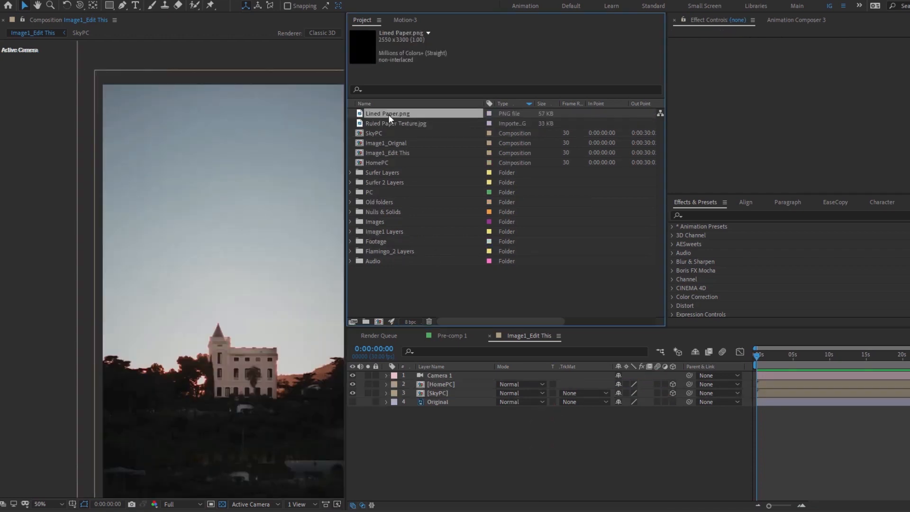
Add Lined Paper.png to the composition and scale it down to 63.4%
left_click_drag(389, 115, 248, 256)
key("s")
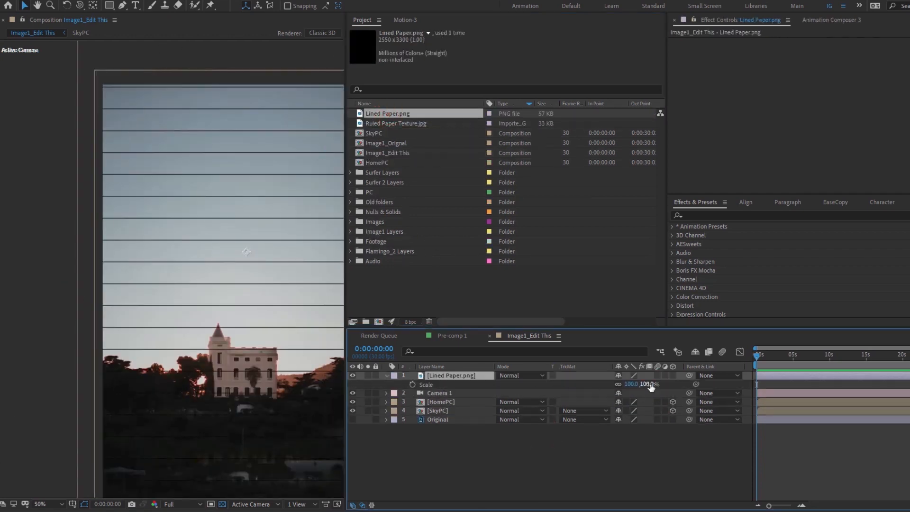
left_click_drag(651, 386, 619, 386)
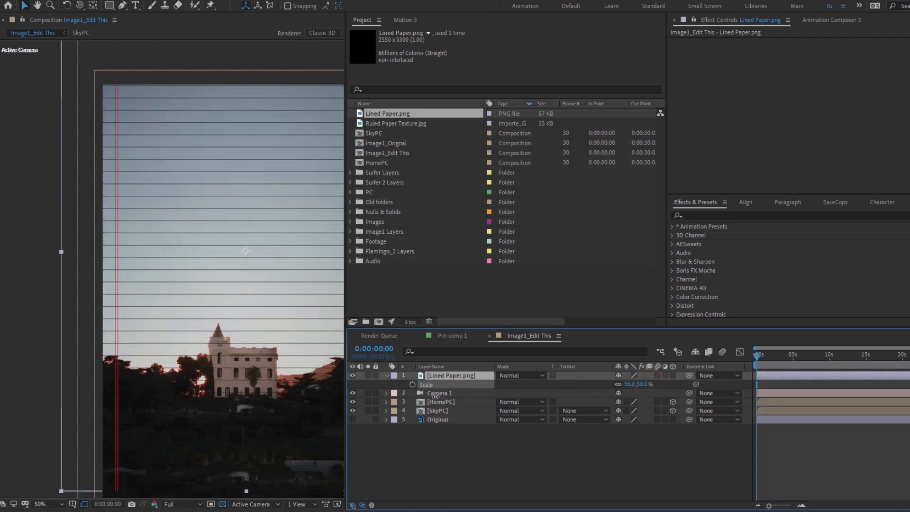
Place the Lined Paper.png layer between HomePC and SkyPC in the layer order
mouse_move(435, 395)
left_mouse_down()
mouse_move(471, 395)
mouse_move(450, 402)
left_mouse_up()
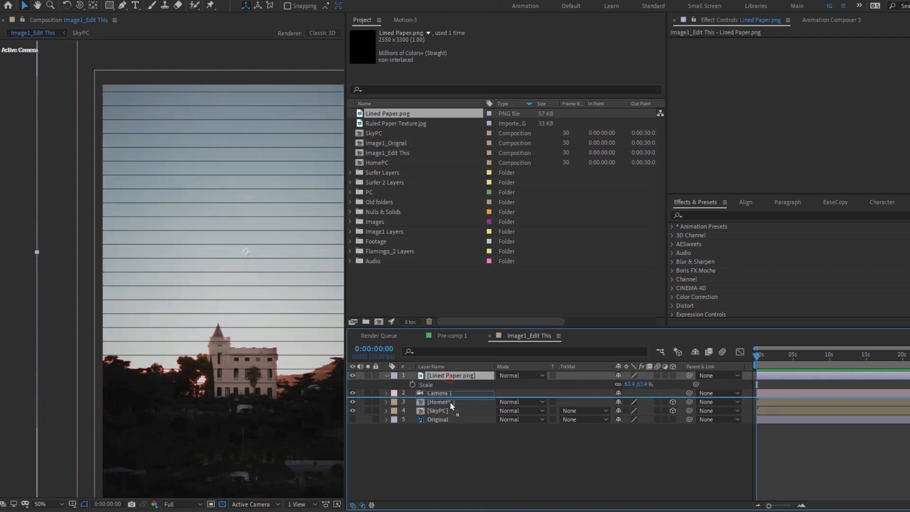
left_click(457, 454)
key("shift+slash")
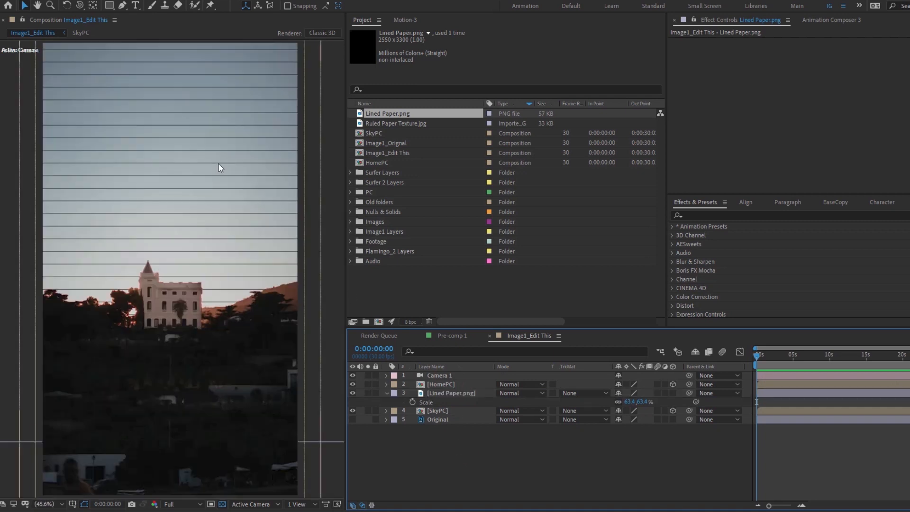
key("comma")
key("comma")
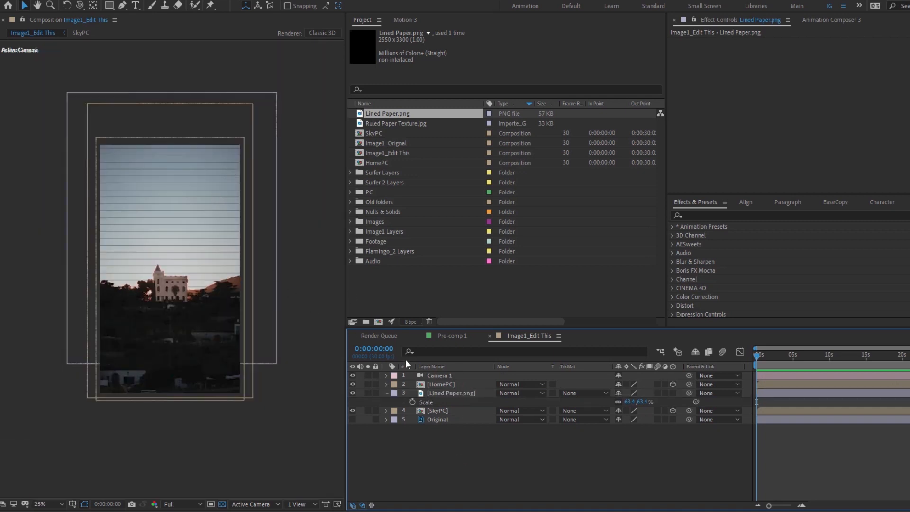
Apply the Tint effect to the HomePC layer
left_click(433, 385)
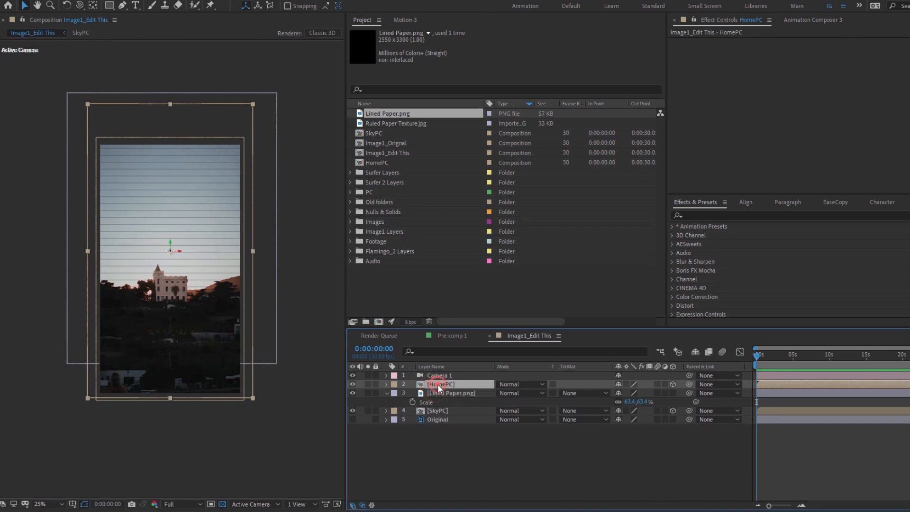
key("ctrl+space")
type("tiny")
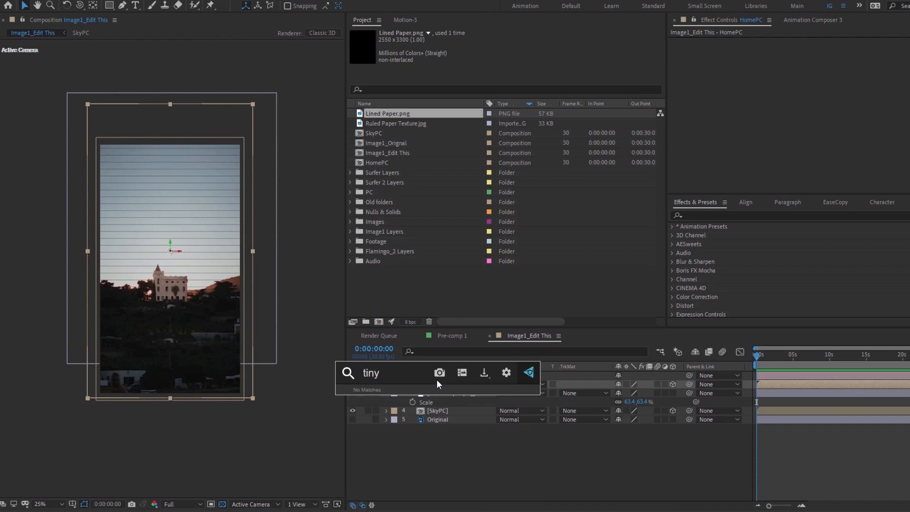
key("BackSpace")
left_click(368, 402)
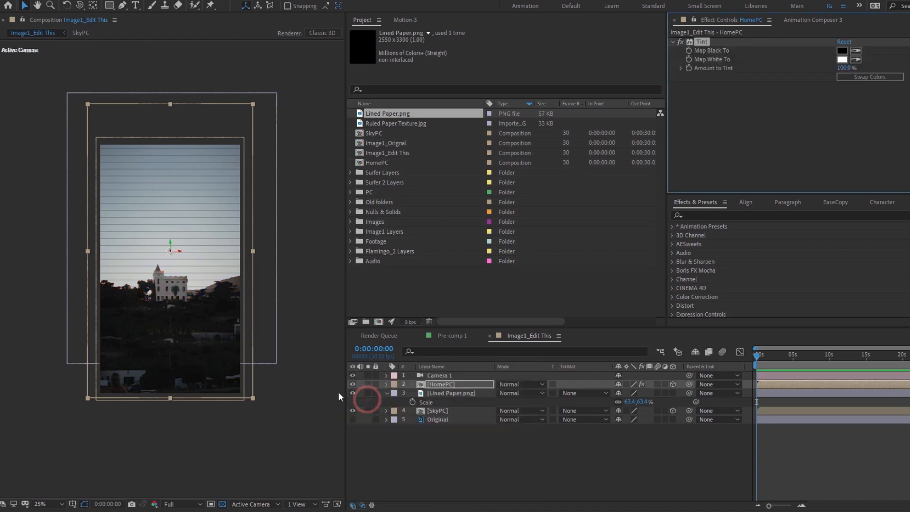
Map the Tint effect's black to white and move the effect from HomePC to the Lined Paper.png layer
scroll(289, 237, "up", 1)
left_click(863, 78)
left_click(702, 42)
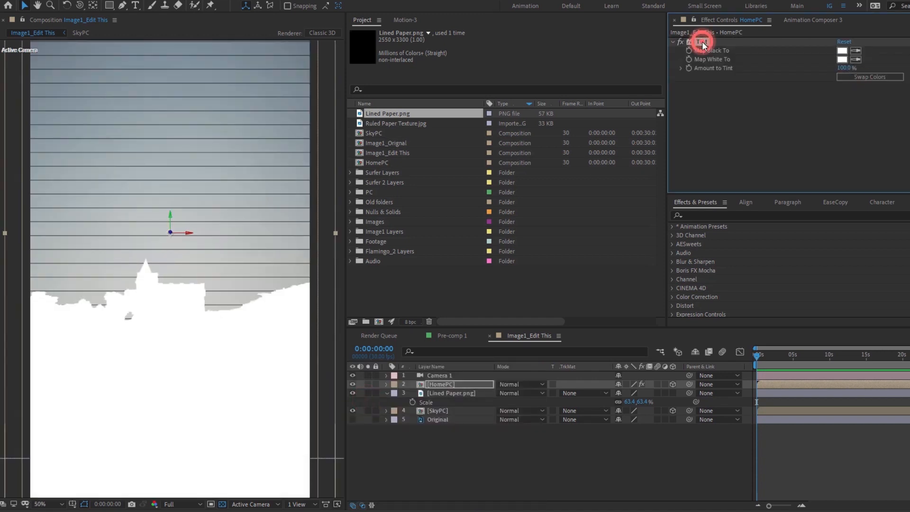
key("Delete")
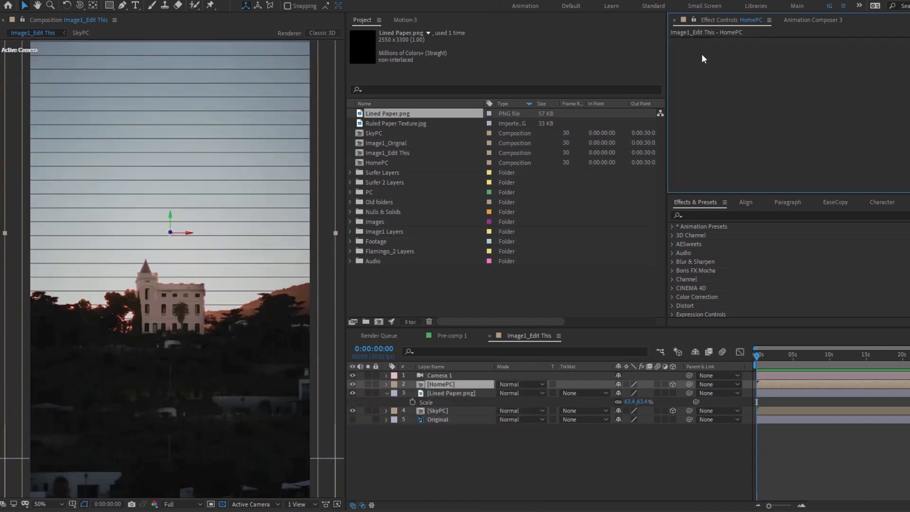
left_click(436, 393)
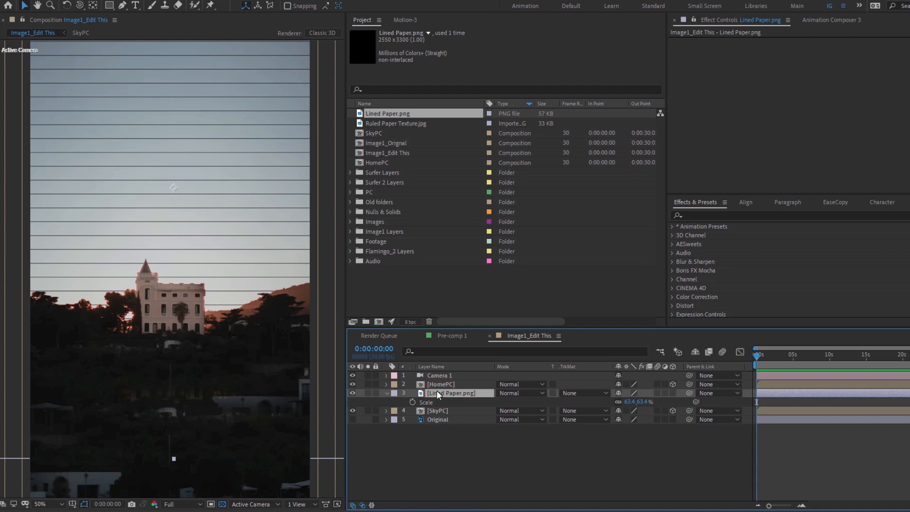
key("ctrl+z")
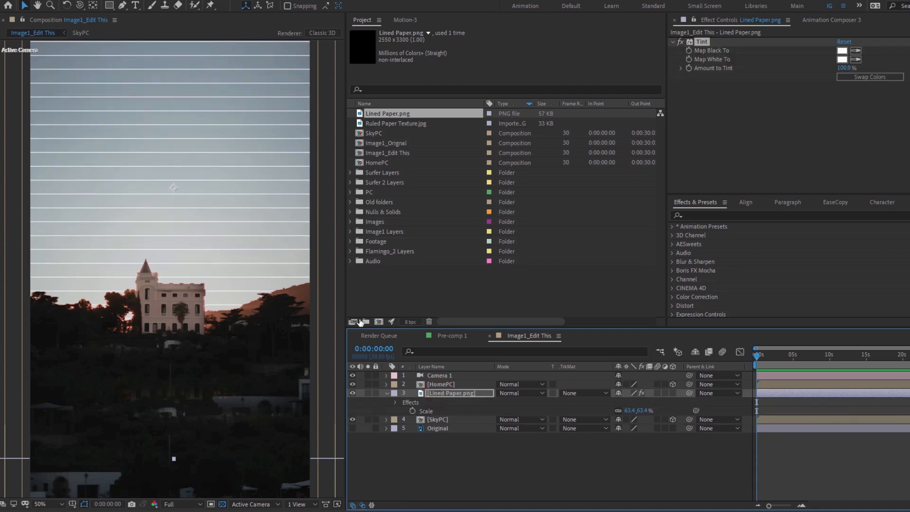
Draw a wide elliptical mask on Lined Paper.png, covering the sky from near its top down to the house
scroll(235, 211, "down", 2)
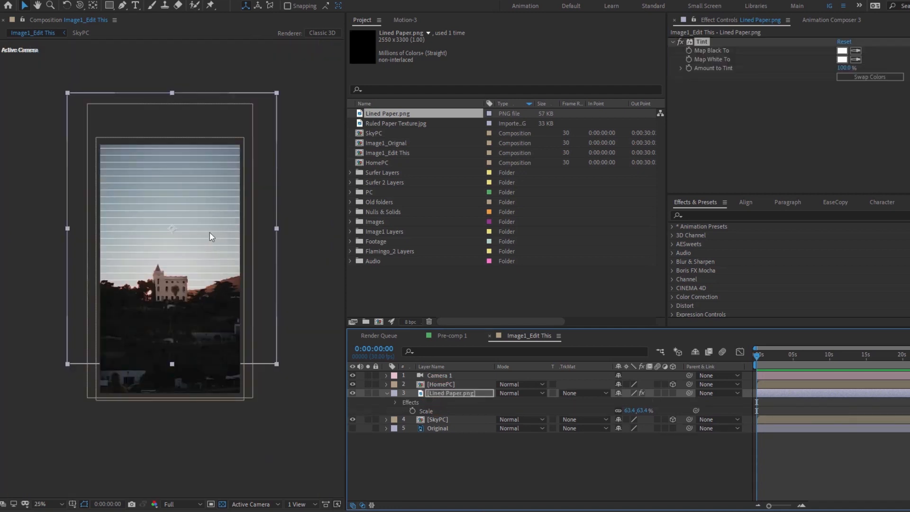
scroll(209, 232, "up", 2)
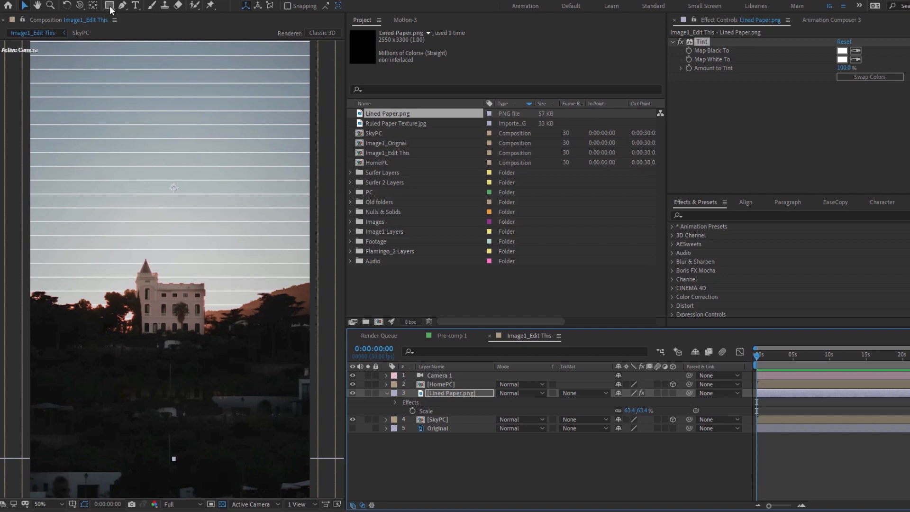
left_click_drag(110, 10, 159, 28)
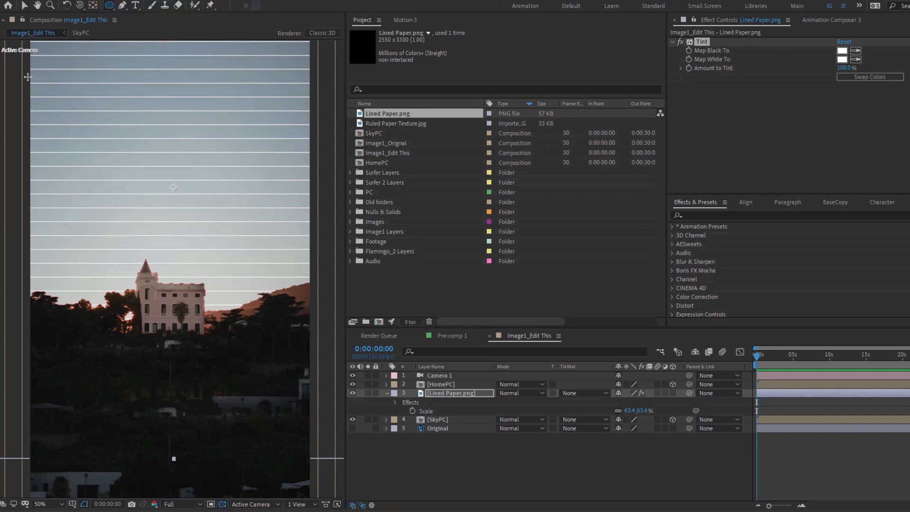
left_click_drag(28, 76, 345, 301)
Feather the Lined Paper.png mask by 623 pixels and reshape the curve at its upper edge
key("f")
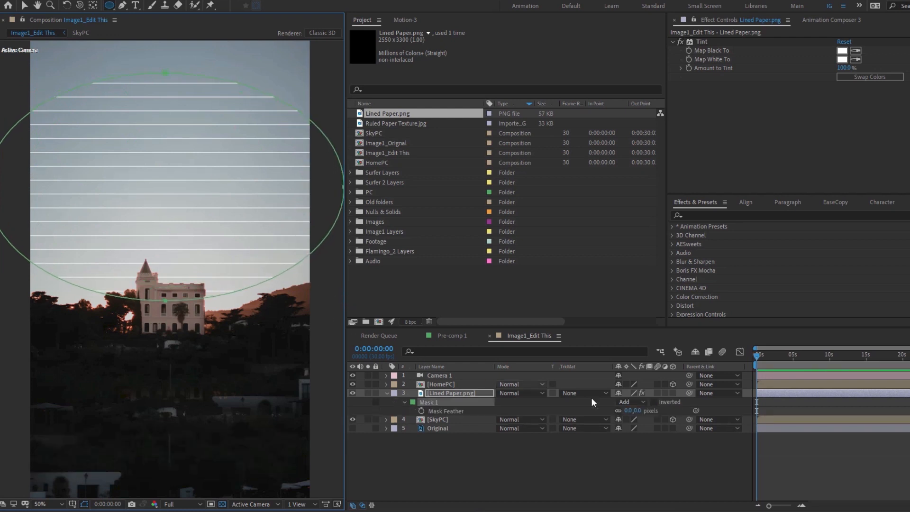
left_click_drag(629, 411, 786, 412)
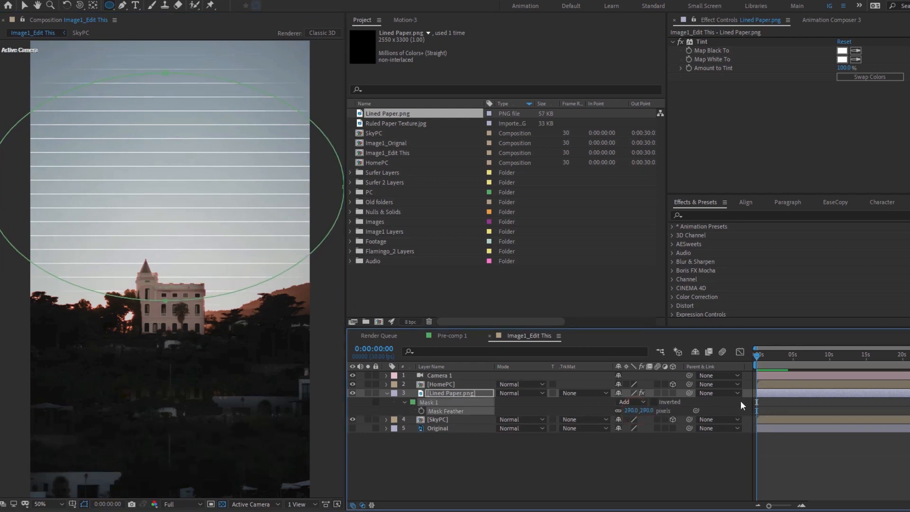
left_click_drag(641, 410, 711, 411)
key("g")
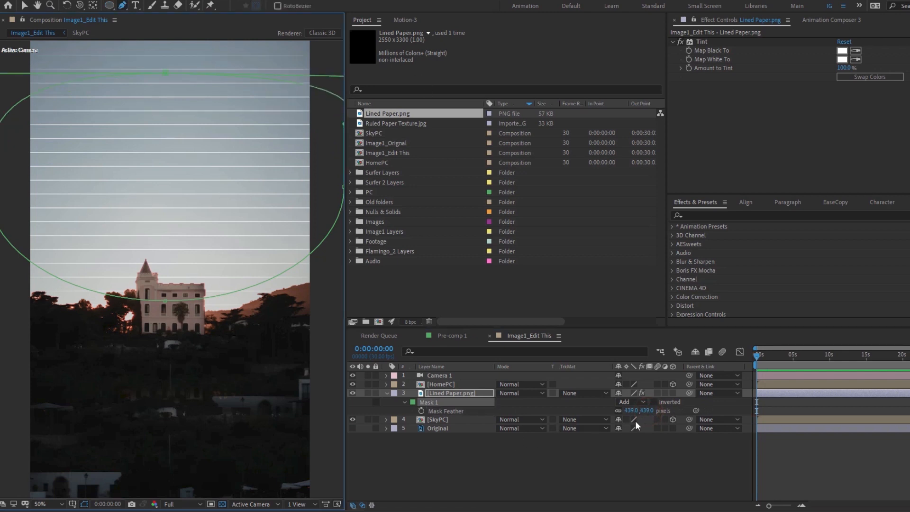
left_click_drag(635, 411, 723, 411)
Lower the mask's top vertex toward the house so the paper lines fade out across the upper sky
scroll(177, 185, "down", 1)
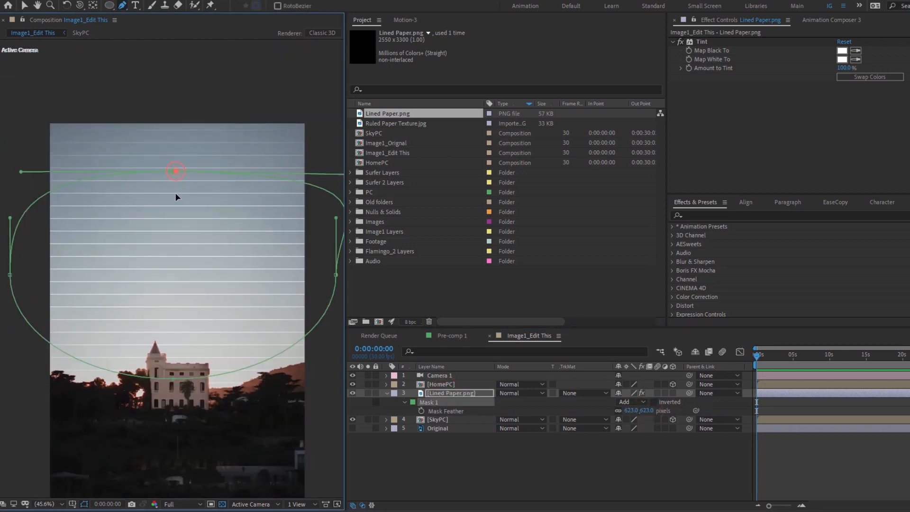
left_click_drag(176, 196, 179, 273)
left_click(414, 454)
left_click(441, 393)
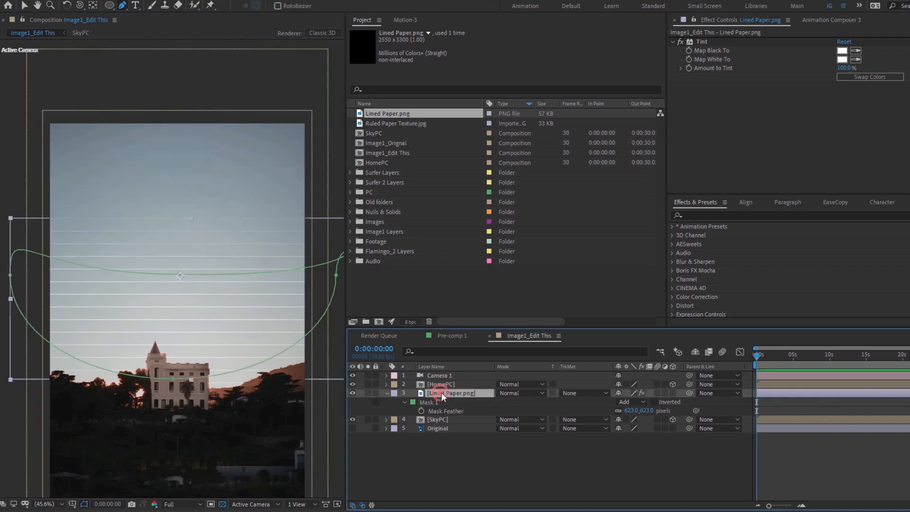
left_click(460, 462)
scroll(187, 260, "up", 1)
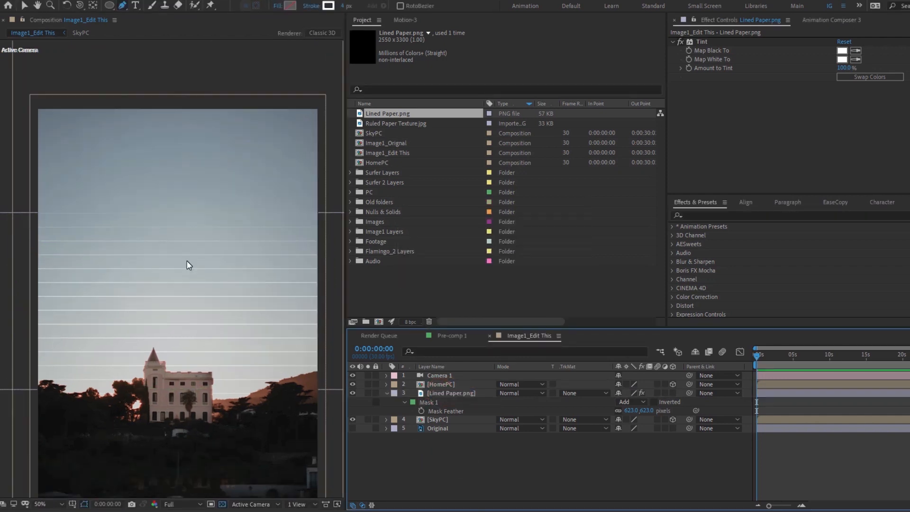
Make Lined Paper.png a 3D layer and pull the mask's left vertex inward to fade the lines at that side
left_click(446, 375)
left_click(448, 393)
left_click(674, 393)
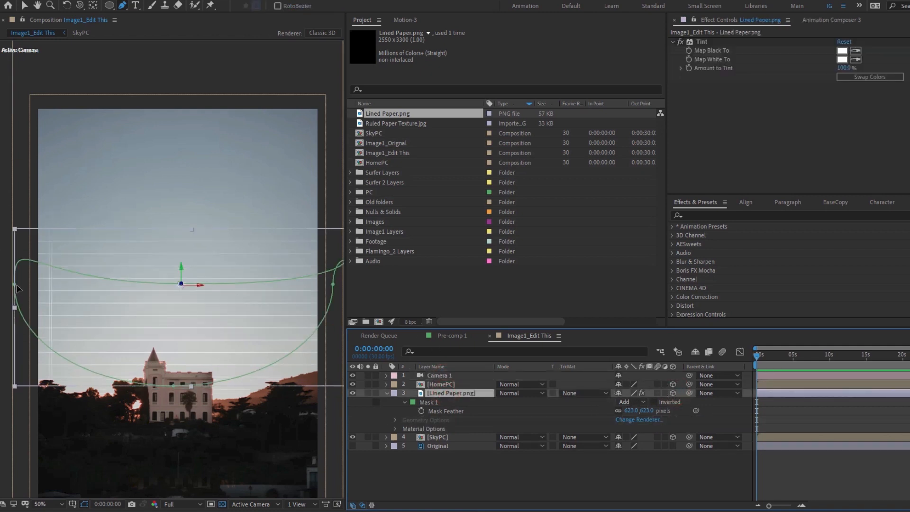
left_click_drag(16, 285, 86, 292)
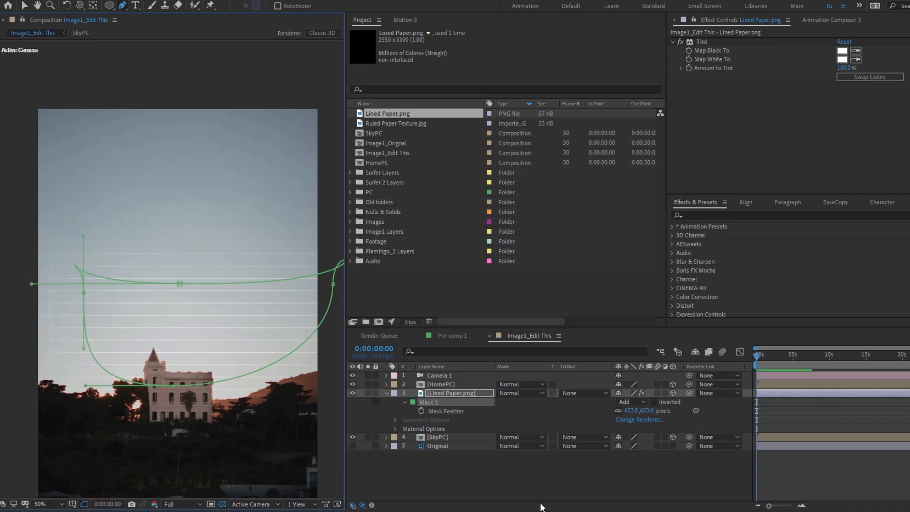
Scale Lined Paper.png to 78.8% and shift it slightly to the left behind the house
key("s")
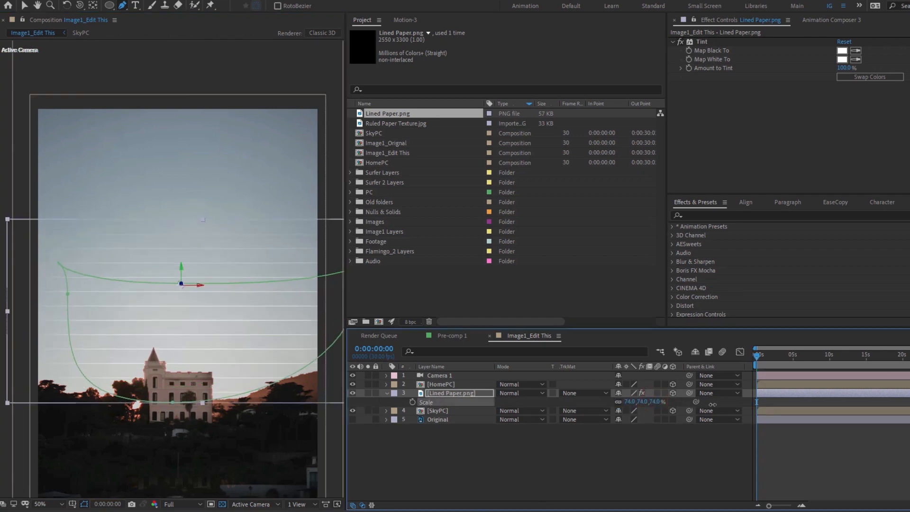
left_click_drag(713, 405, 735, 404)
key("v")
left_click_drag(255, 340, 232, 339)
left_click(489, 457)
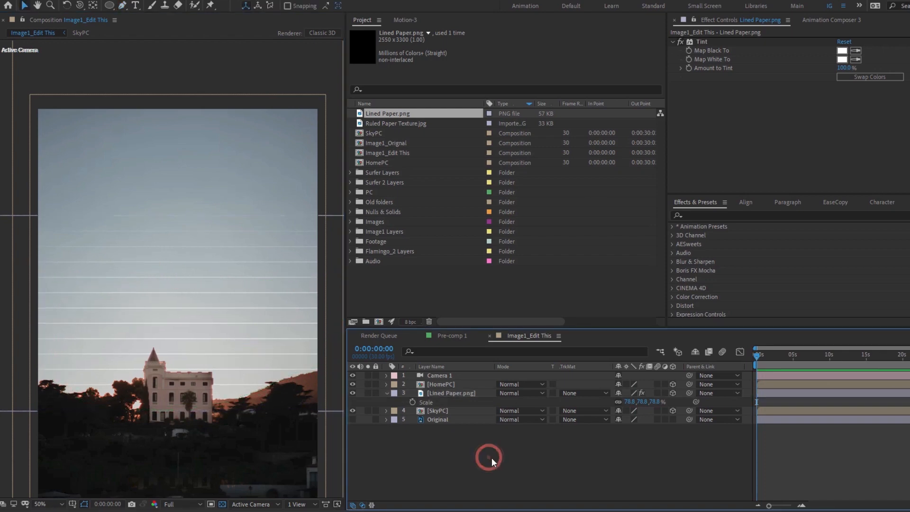
key("shift+slash")
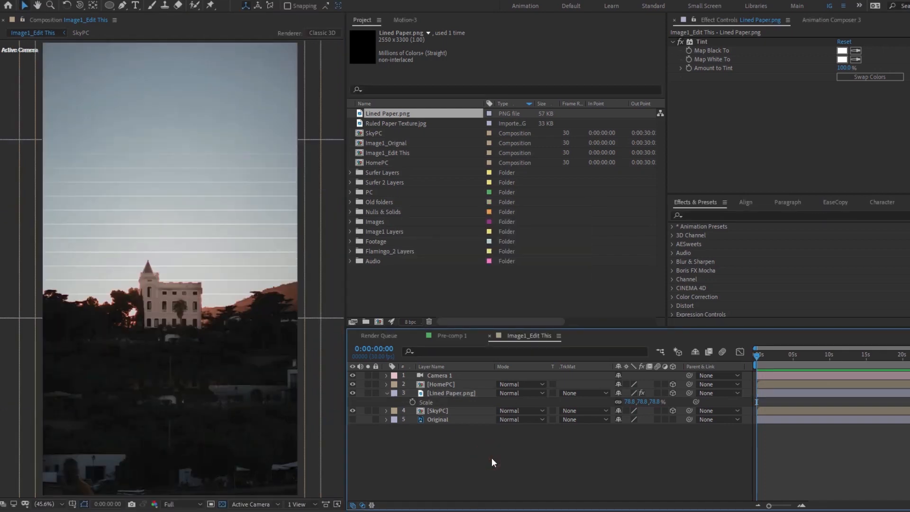
Add a Position keyframe to Camera 1 at the start of the composition
left_click(440, 367)
left_click(439, 375)
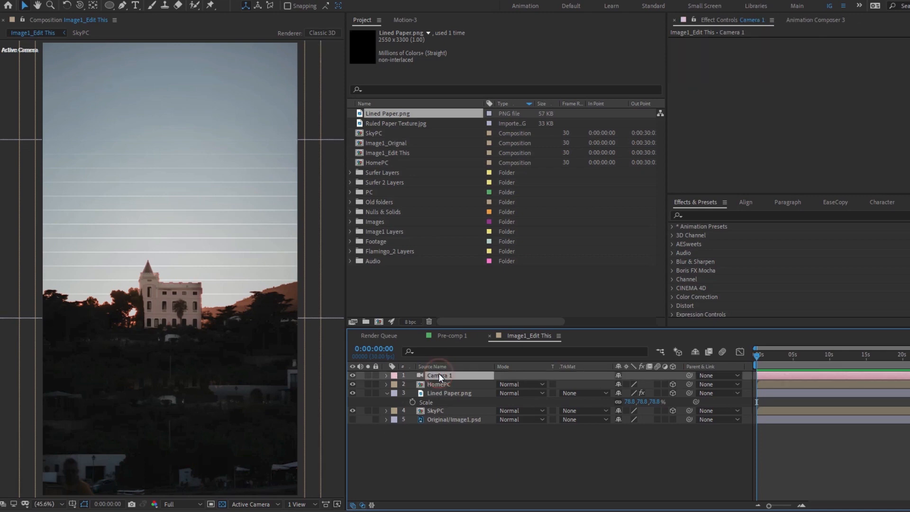
left_click(417, 283)
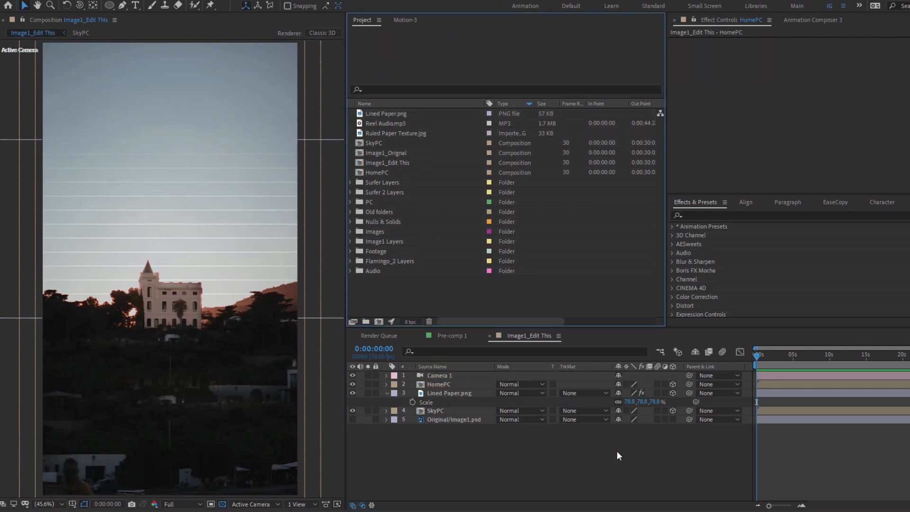
key("space")
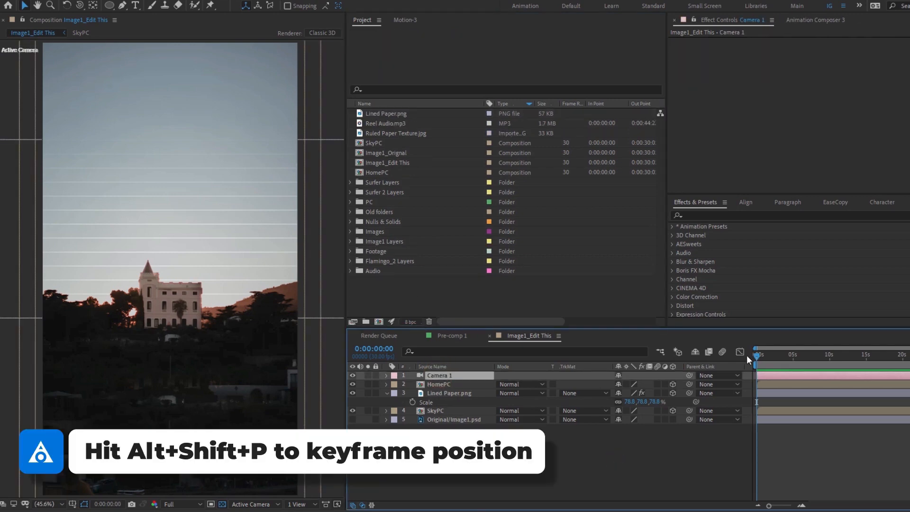
key("alt+shift+p")
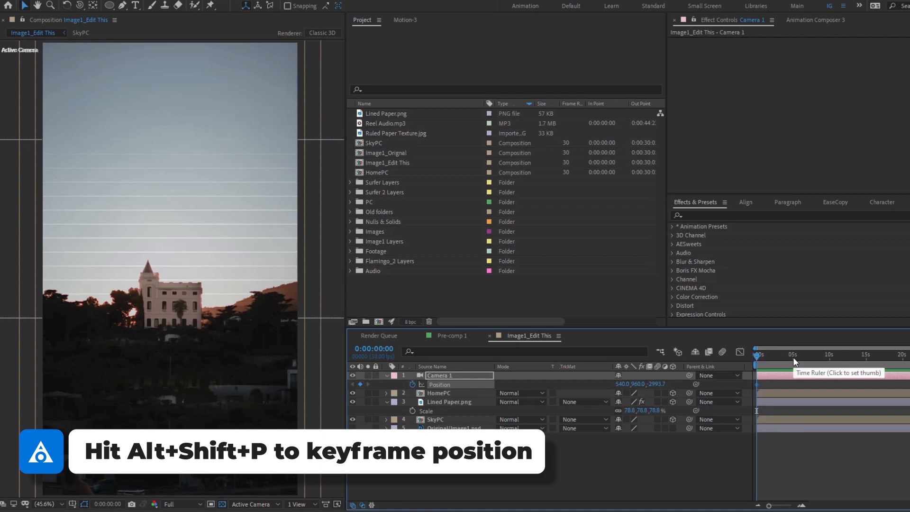
Add a composition marker at 0:00:04:29 and keyframe Camera 1 there with a Z position of -3283.7
left_click_drag(768, 505, 773, 507)
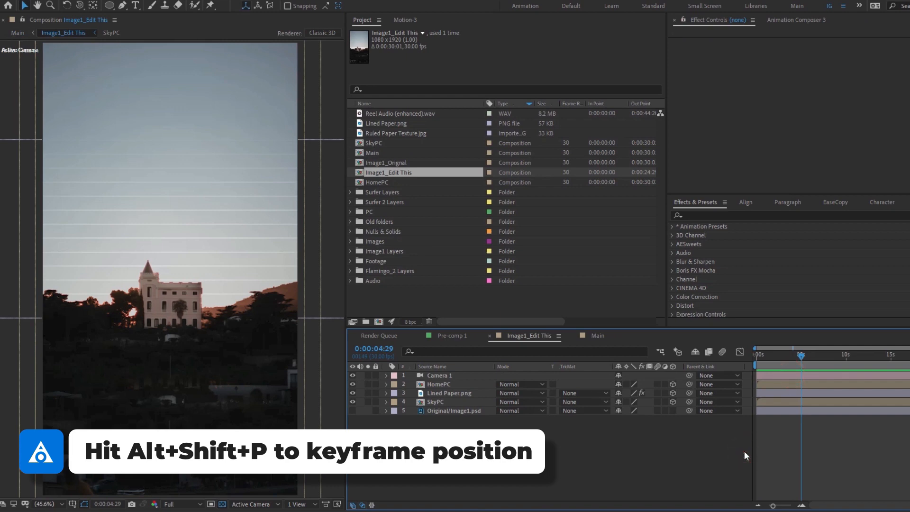
key("KP_Multiply")
left_click(448, 376)
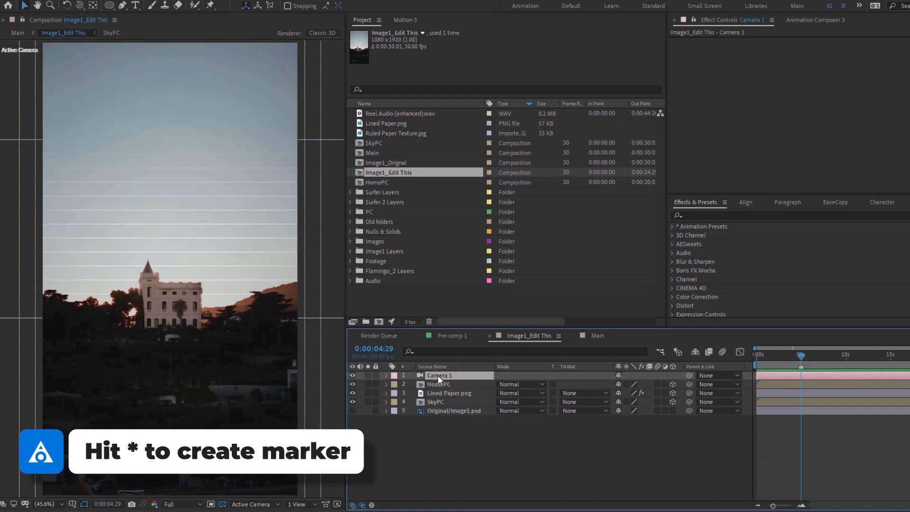
key("p")
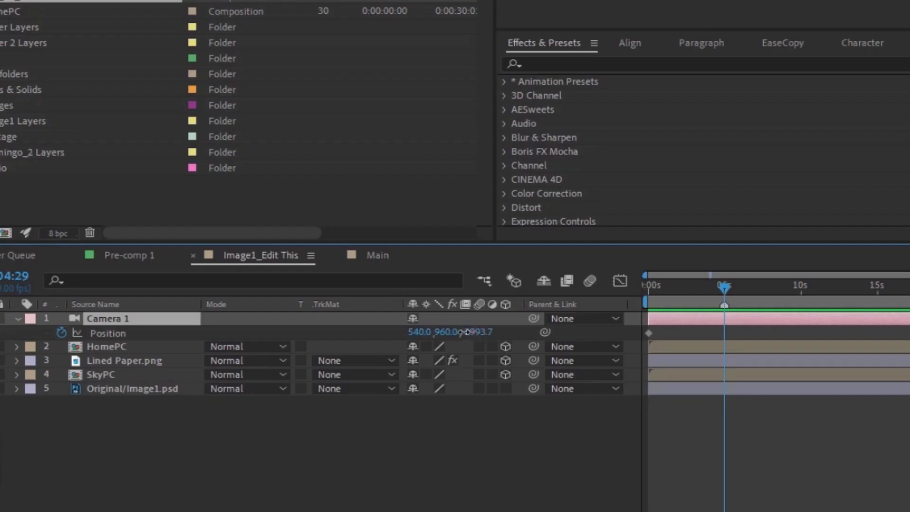
left_click_drag(652, 385, 617, 385)
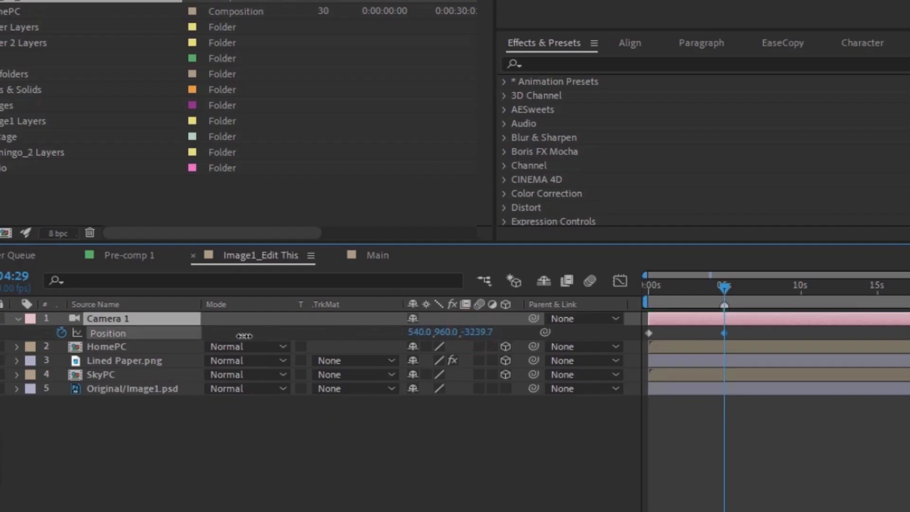
Try a vertical and a horizontal position offset on Camera 1 at 0:00:04:29, undoing each one
left_click_drag(445, 333, 263, 336)
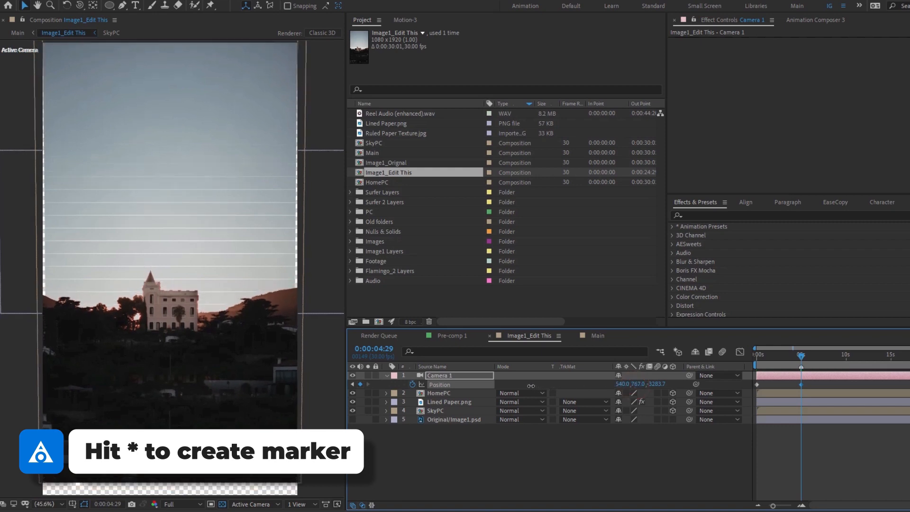
key("ctrl+z")
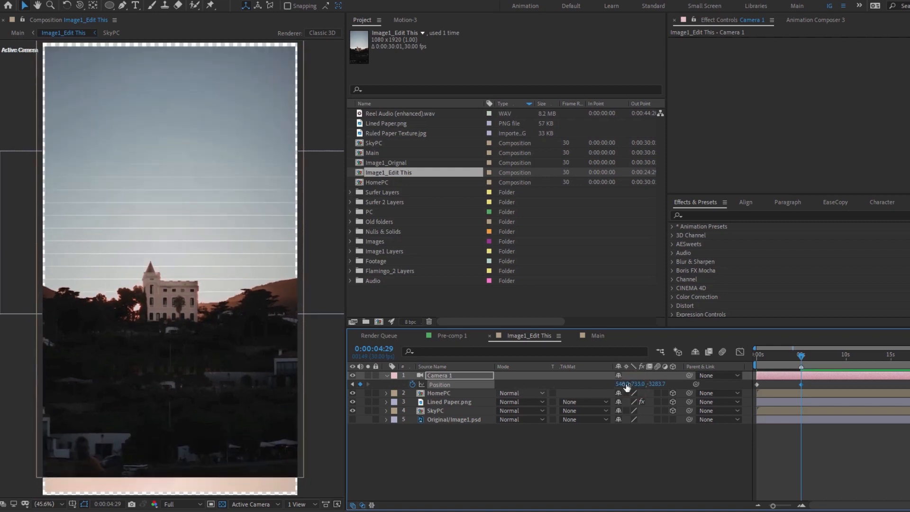
left_click_drag(623, 385, 683, 381)
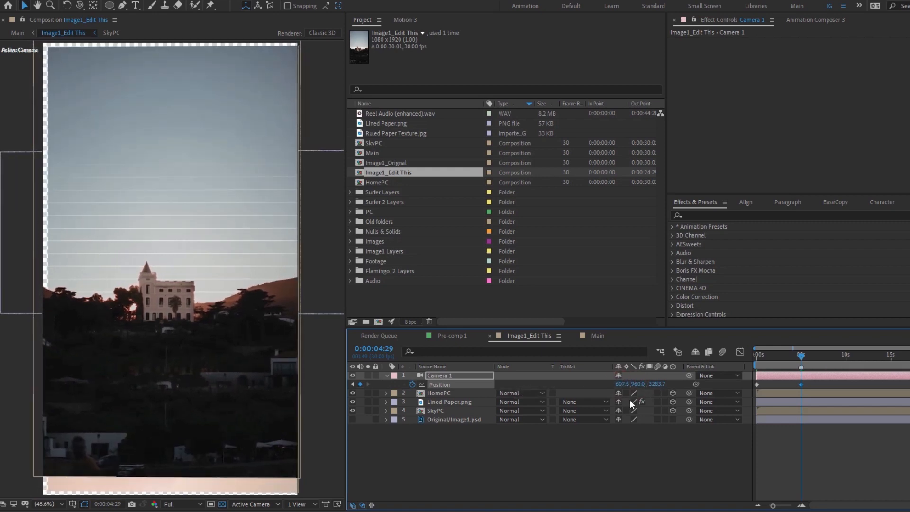
key("ctrl+z")
Scale the SkyPC layer up to 181% to fill the frame edges at the camera's farther position
left_click(455, 411)
key("s")
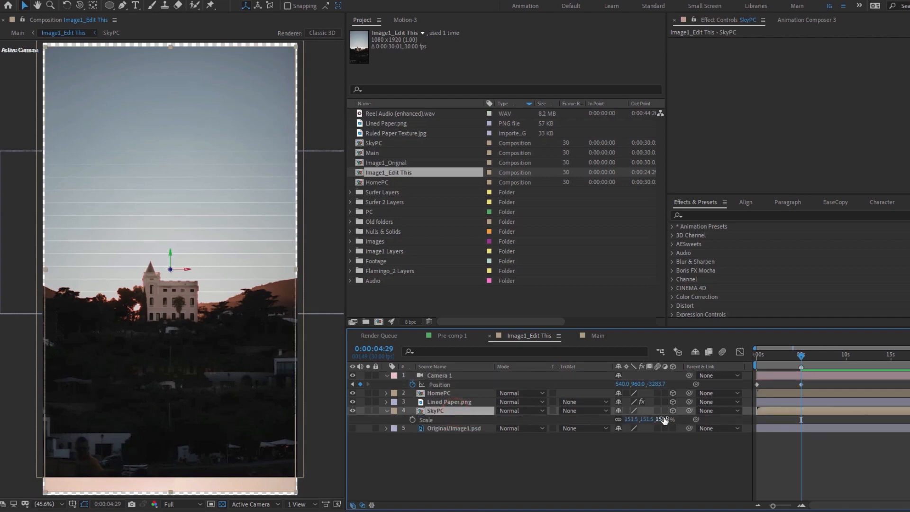
left_click_drag(665, 420, 706, 416)
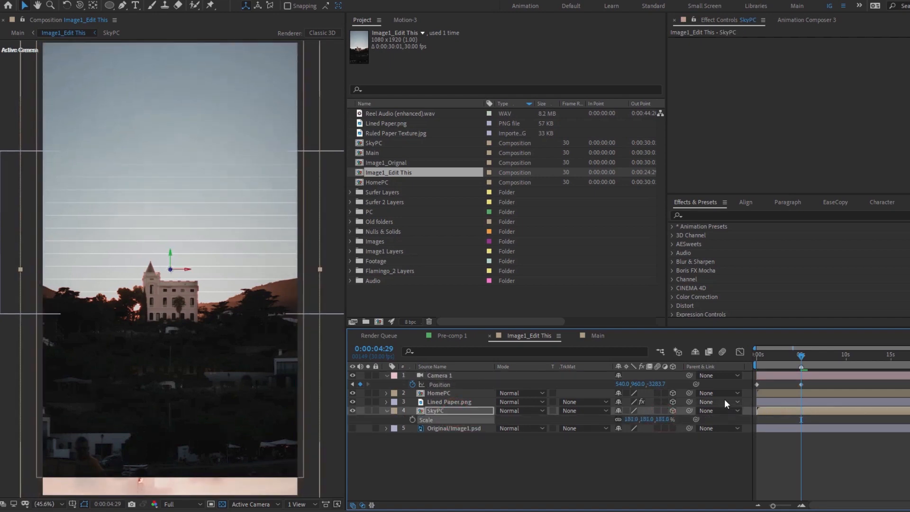
Try a vertical camera move, and set Camera 1's Z position at 0:00:04:29 to -3016.7
left_click_drag(641, 384, 800, 366)
key("ctrl+z")
key("ctrl+z")
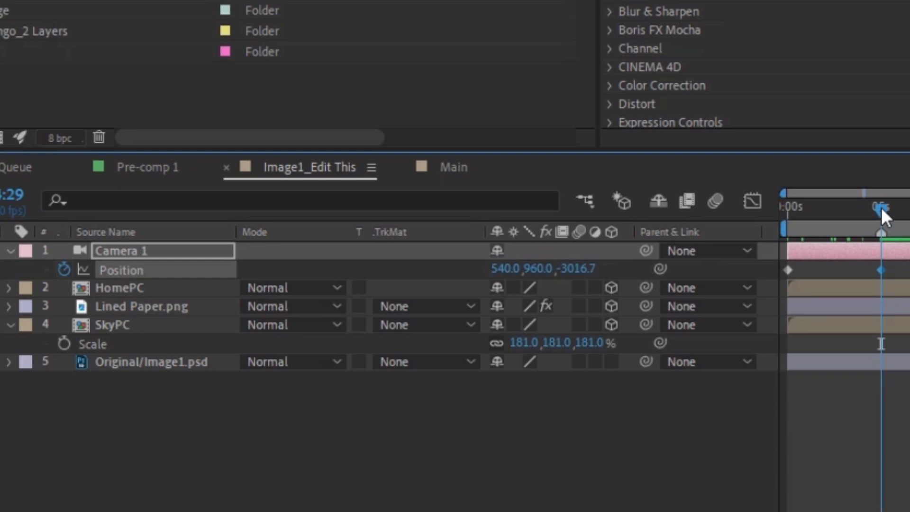
Copy Camera 1's position keyframe from 0:00:04:29 onto the keyframe at 0:00:00:00
left_click_drag(882, 207, 726, 228)
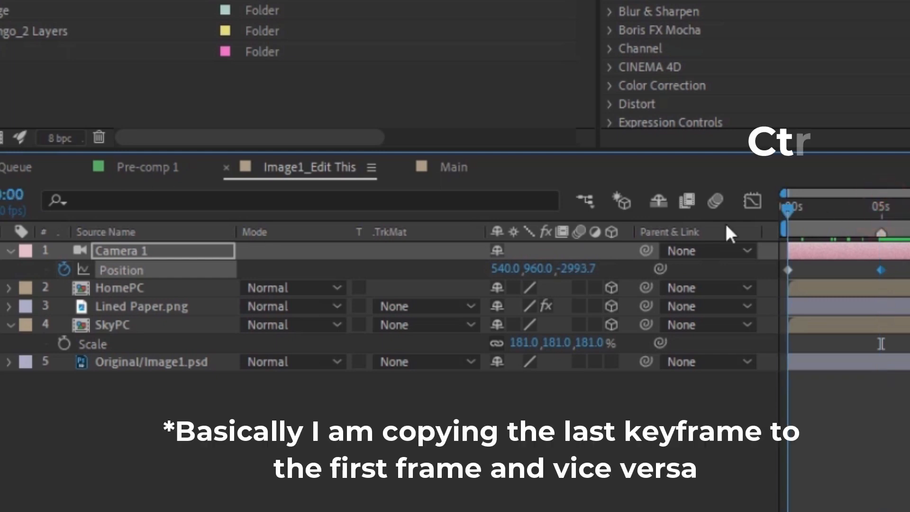
key("ctrl+c")
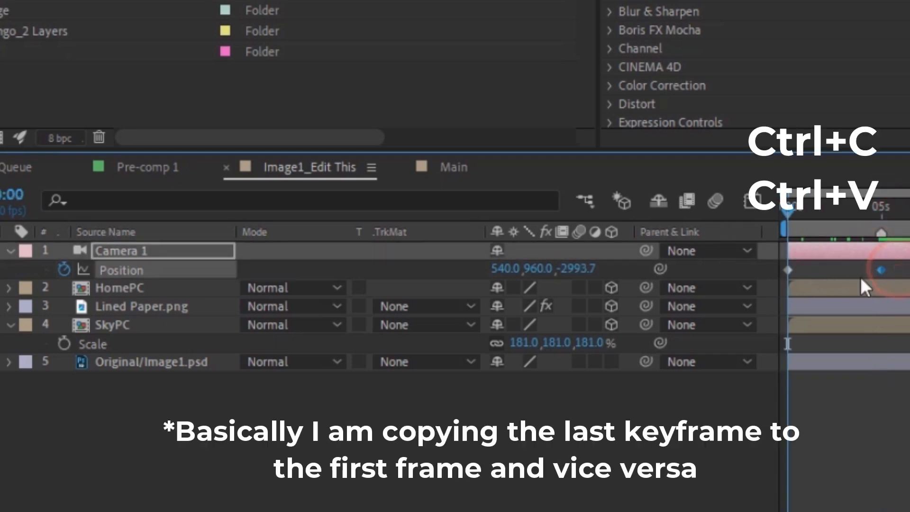
key("ctrl+v")
Set Camera 1's Y position to 1220 at 0:00:04:29, undoing a trial offset
left_click(881, 211)
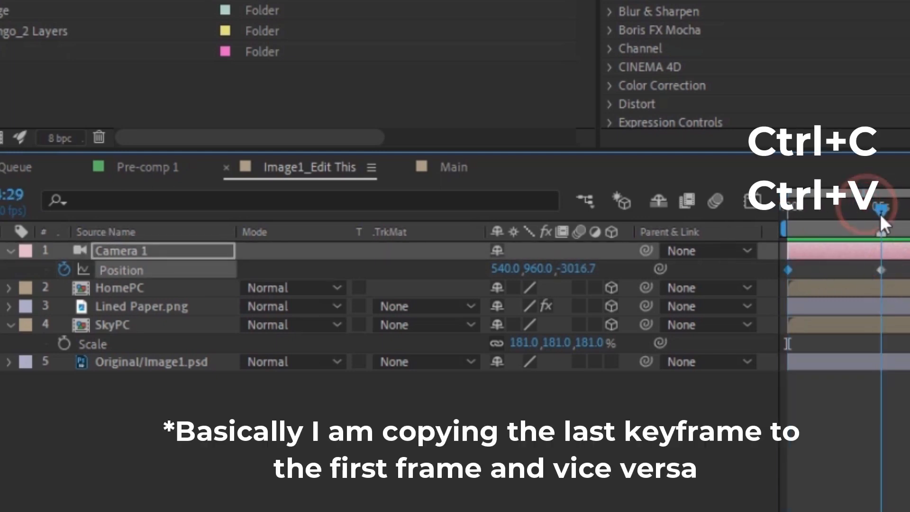
left_click_drag(496, 270, 752, 266)
key("ctrl+z")
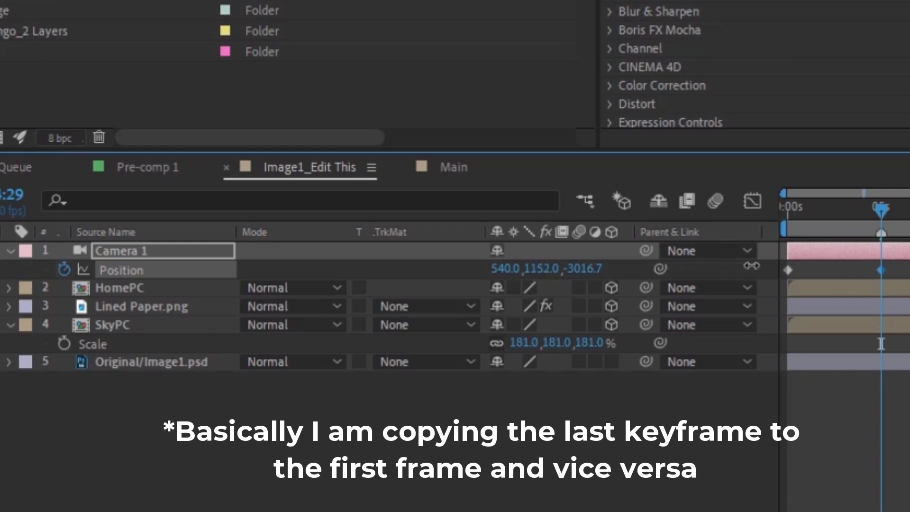
left_click_drag(843, 234, 866, 223)
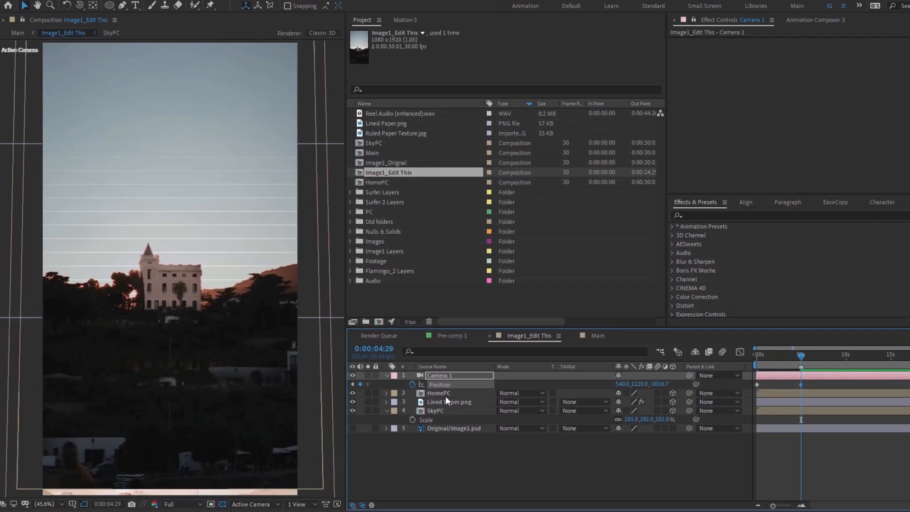
Apply Motion Tile to the HomePC layer with Mirror Edges enabled and an Output Height of 420
left_click(122, 290)
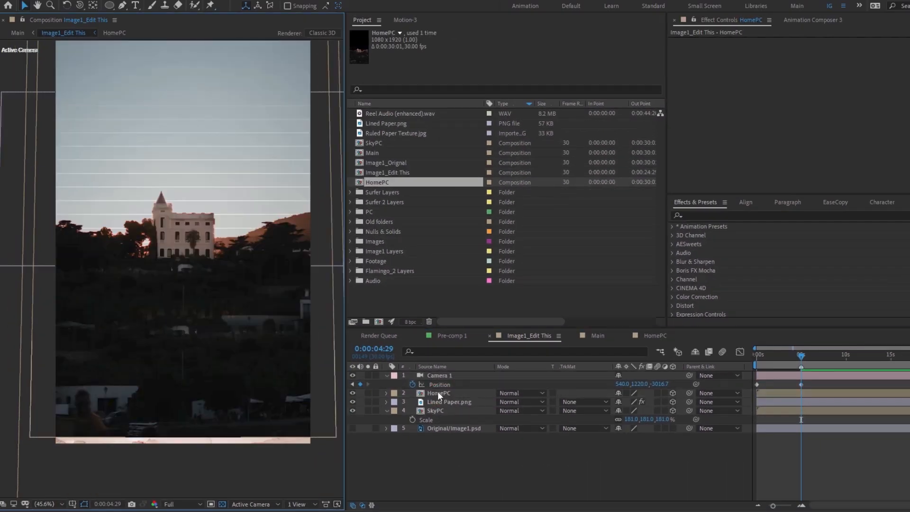
left_click(439, 393)
key("ctrl+space")
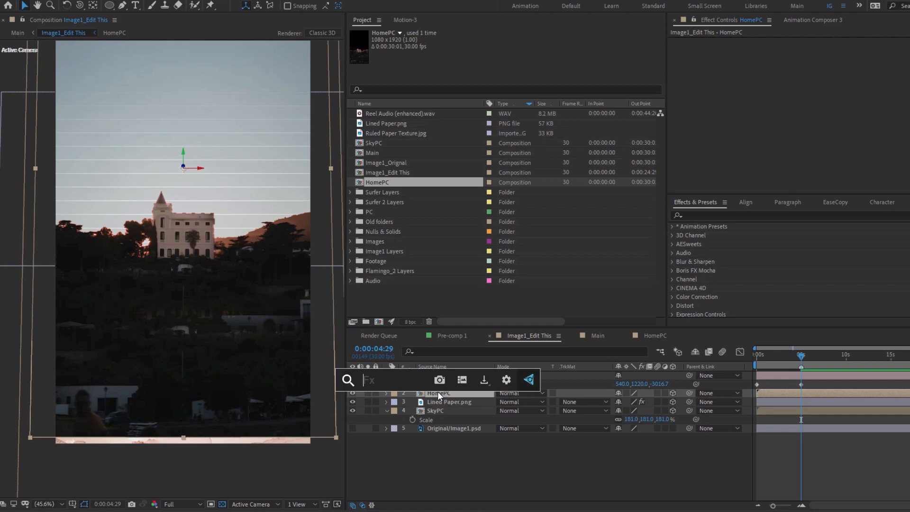
type("m")
key("Return")
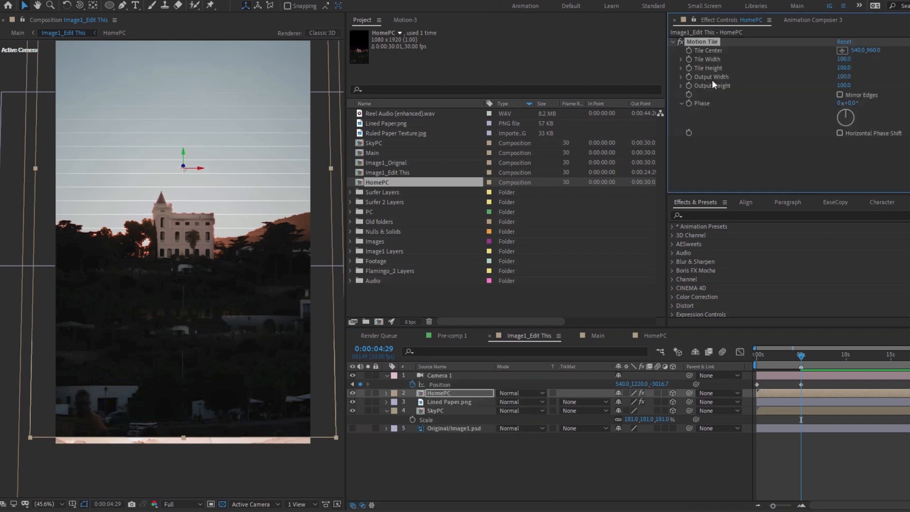
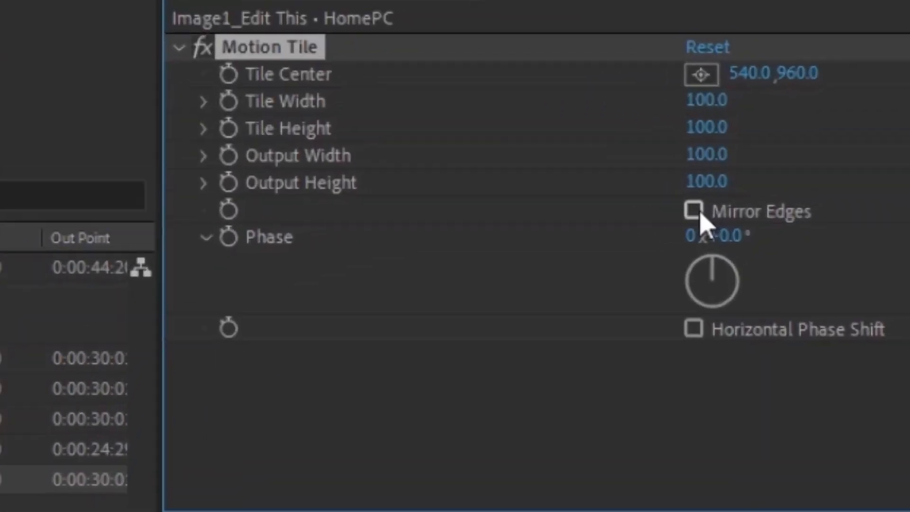
left_click(841, 95)
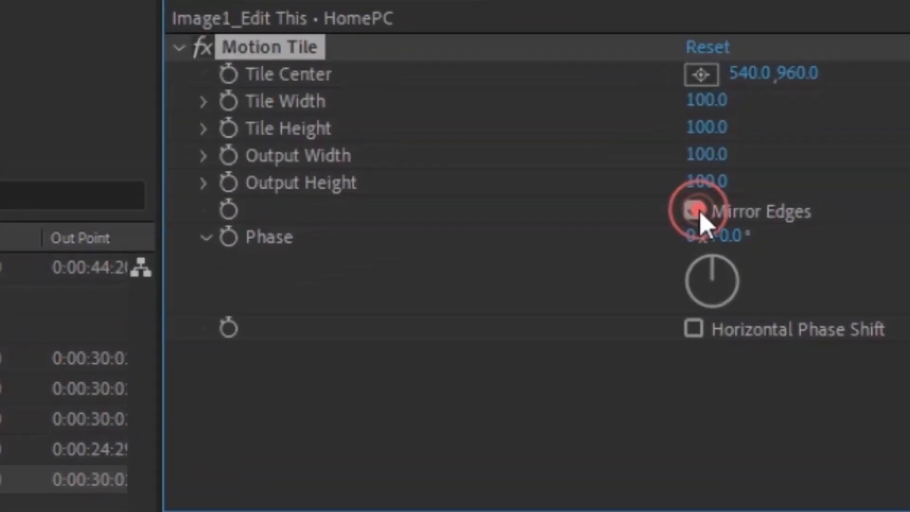
left_click_drag(716, 181, 765, 179)
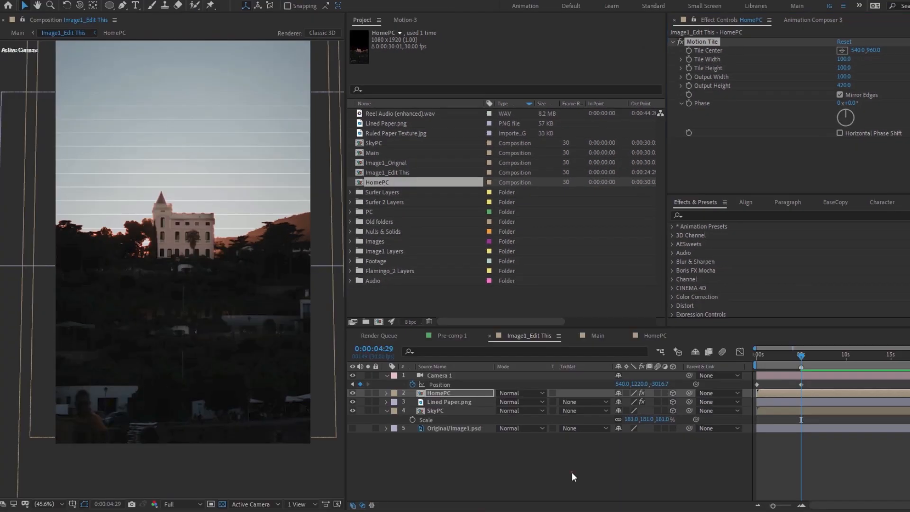
Try a horizontal camera offset at 0:00:00:00, and set Camera 1's Z position there to -3390.7
left_click_drag(809, 356, 827, 357)
scroll(227, 313, "down", 2)
left_click_drag(757, 360, 742, 377)
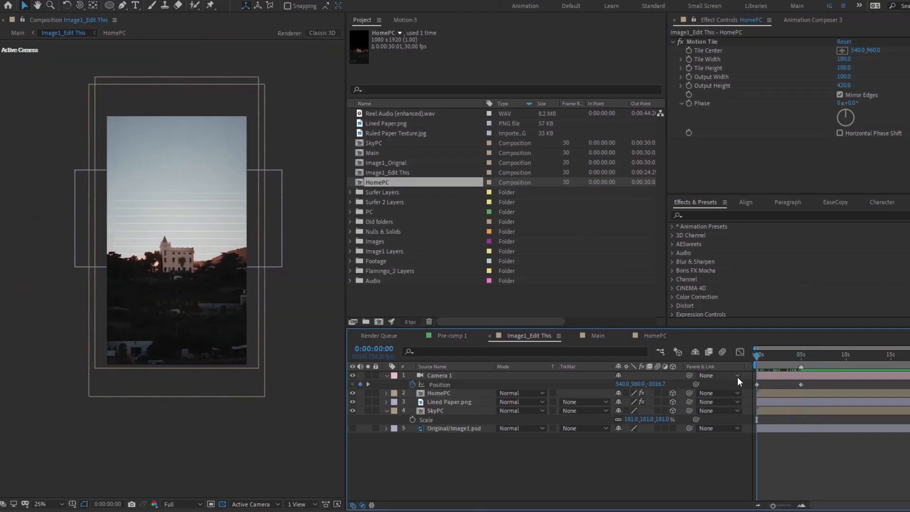
left_click_drag(622, 386, 366, 384)
key("ctrl+z")
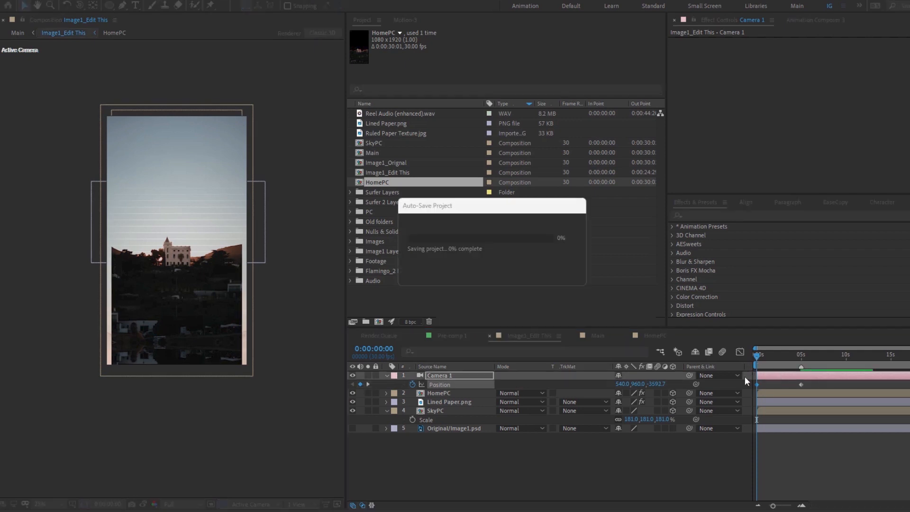
left_click_drag(661, 384, 812, 364)
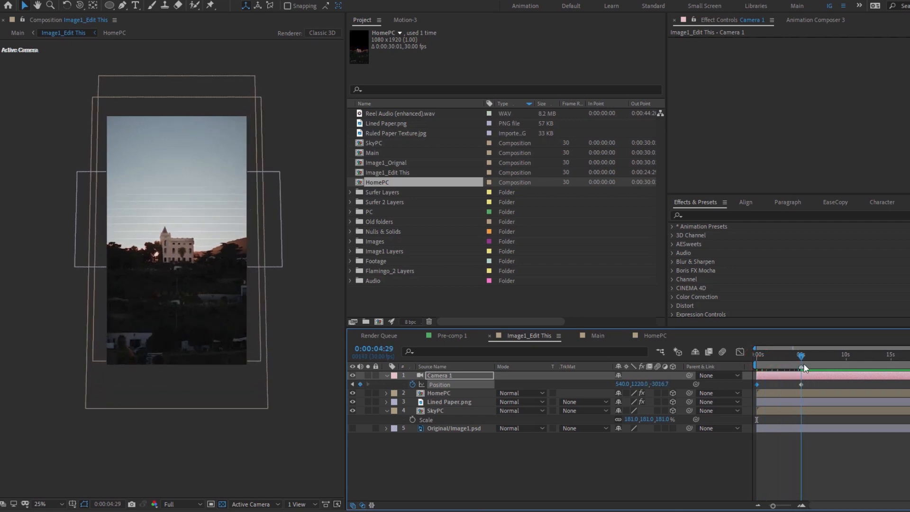
Save the project
left_click(778, 454)
key("ctrl+s")
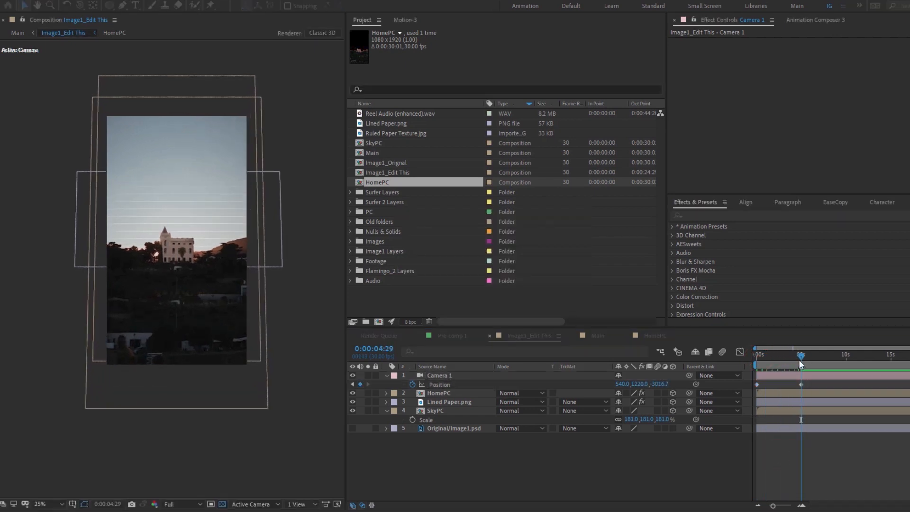
left_click(469, 376)
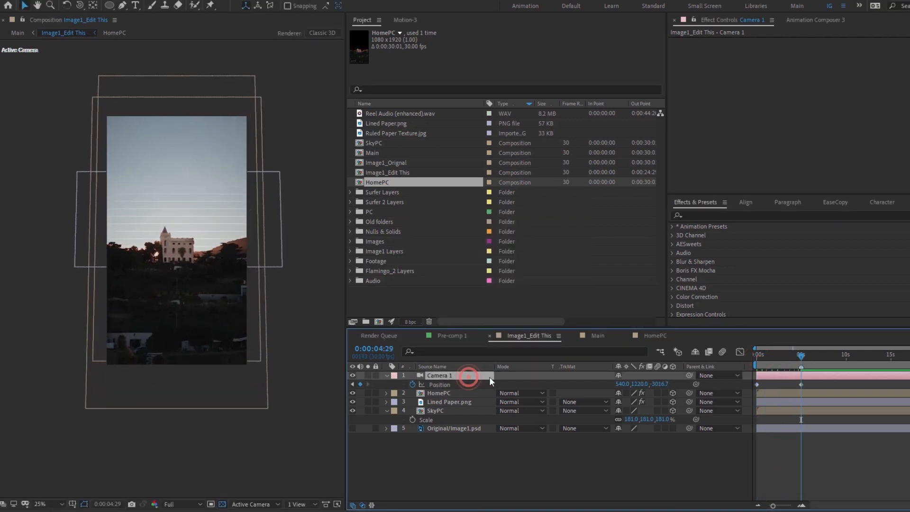
left_click(596, 459)
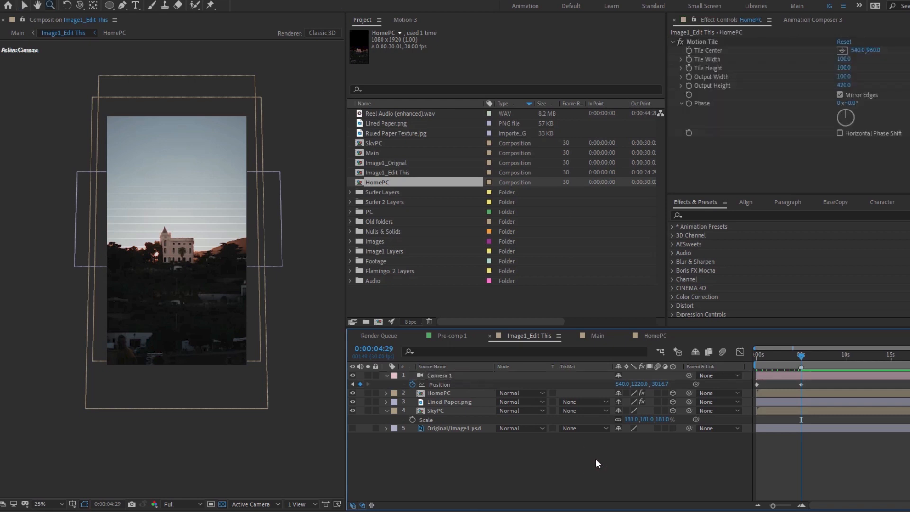
Create a null object centered horizontally and vertically in the composition, and parent Camera 1 to it
key("ctrl+alt+shift+y")
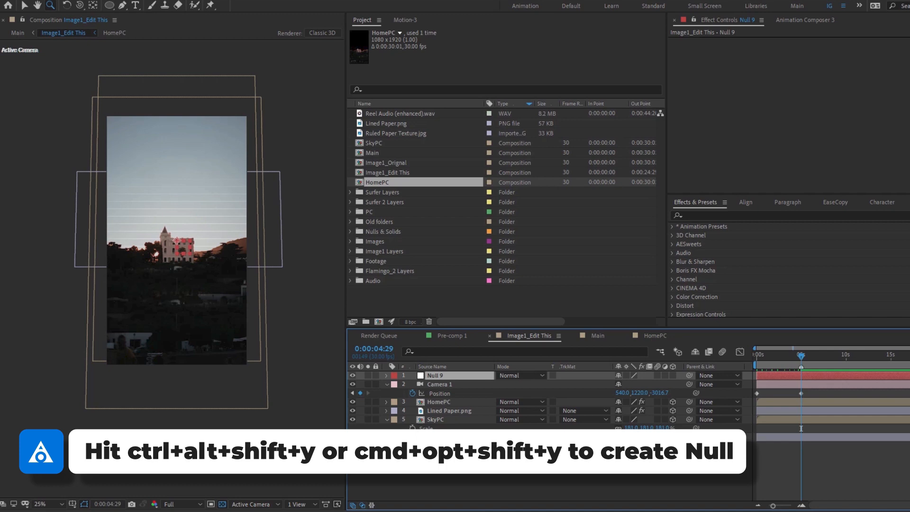
left_click(747, 204)
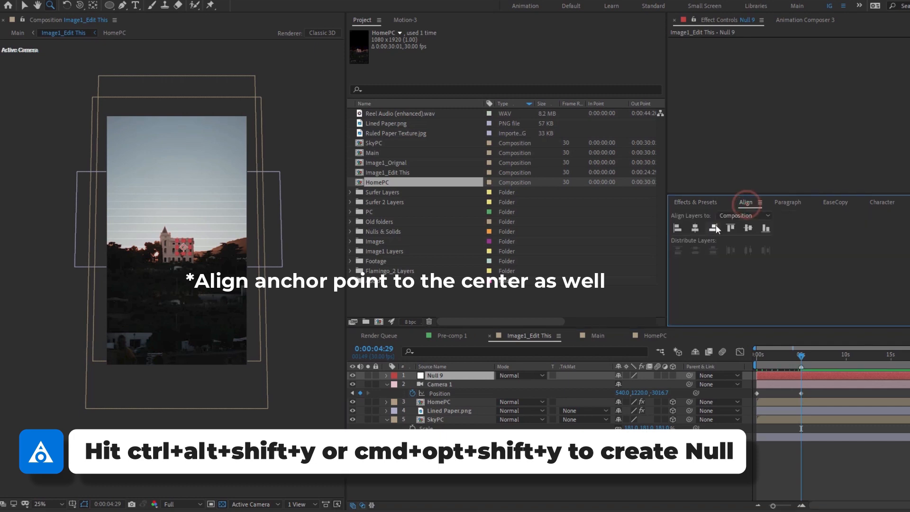
left_click(695, 228)
left_click(747, 228)
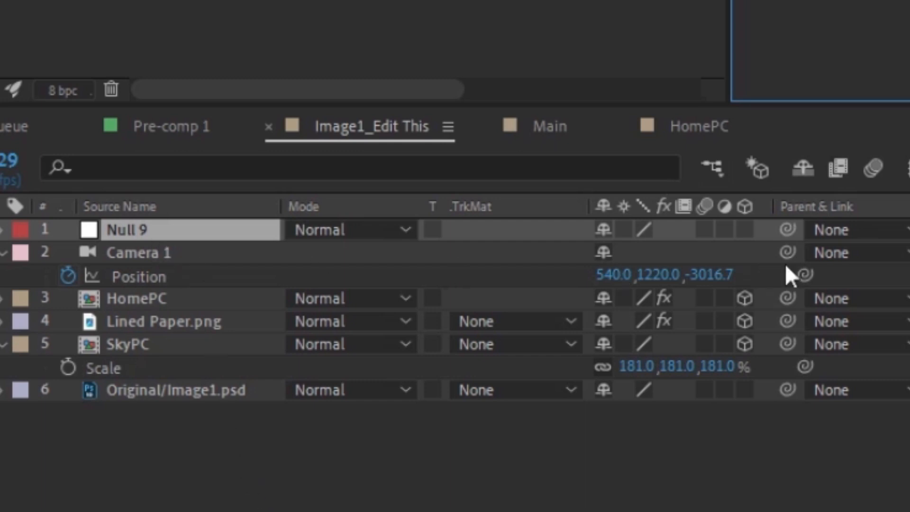
left_click_drag(788, 256, 155, 233)
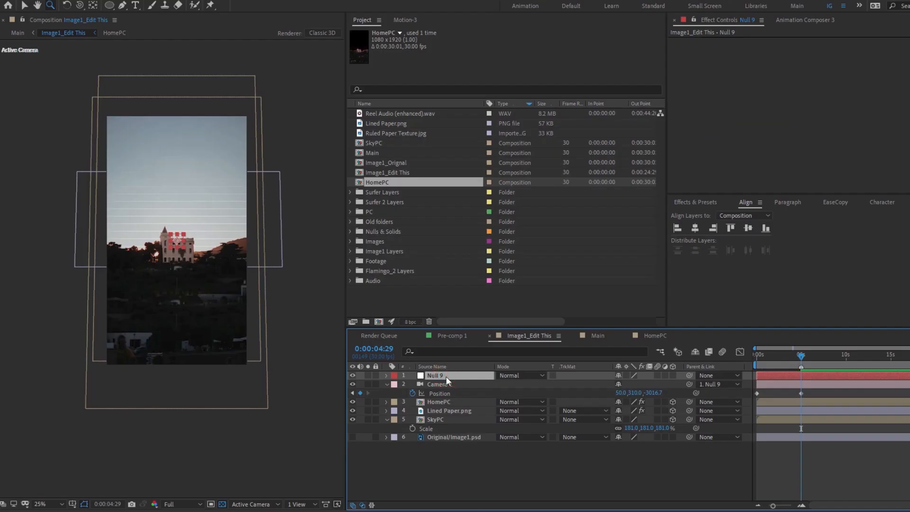
Make the null a 3D layer and keyframe its Orientation and X, Y and Z Rotation at 0:00:04:29 and 0:00:00:00
key("r")
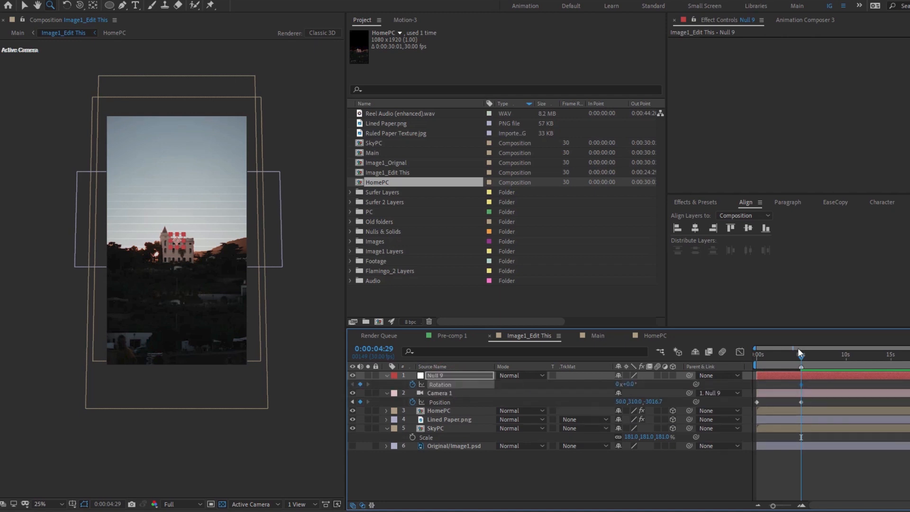
left_click(672, 376)
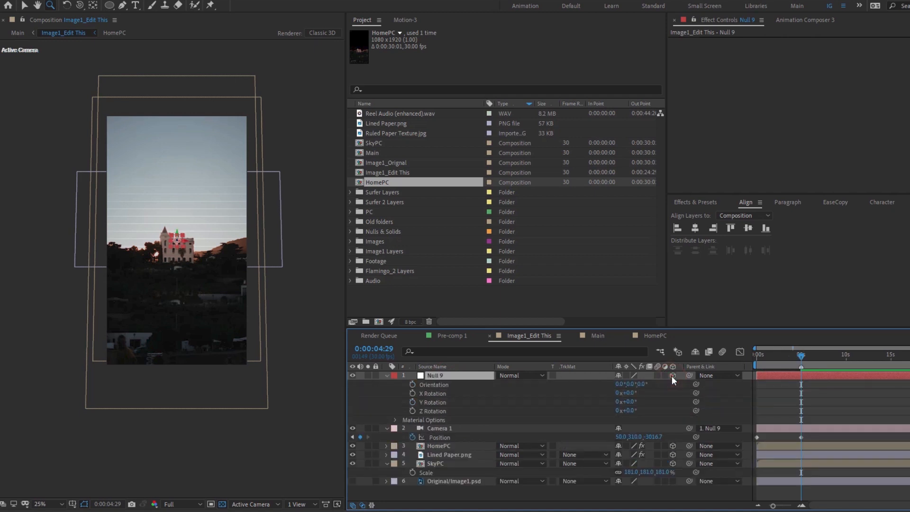
left_click_drag(803, 356, 756, 360)
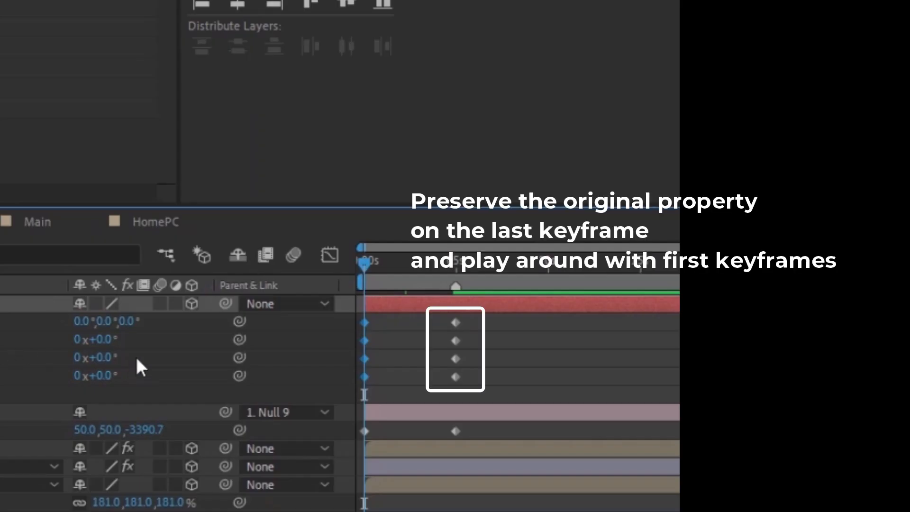
left_click(136, 359)
Try a 6° X Rotation on the null at 0:00:00:00, and set its Z Rotation there to 7°
left_click_drag(106, 341, 113, 342)
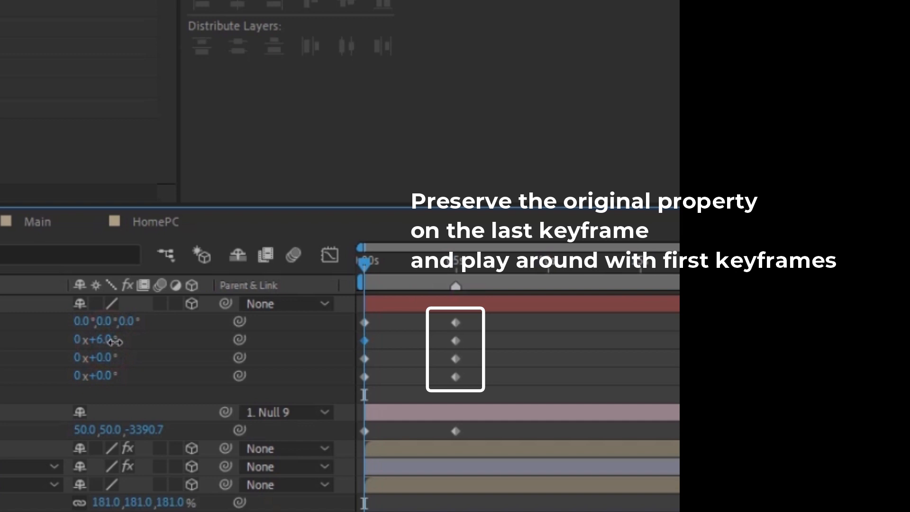
key("ctrl+z")
left_click_drag(107, 376, 113, 377)
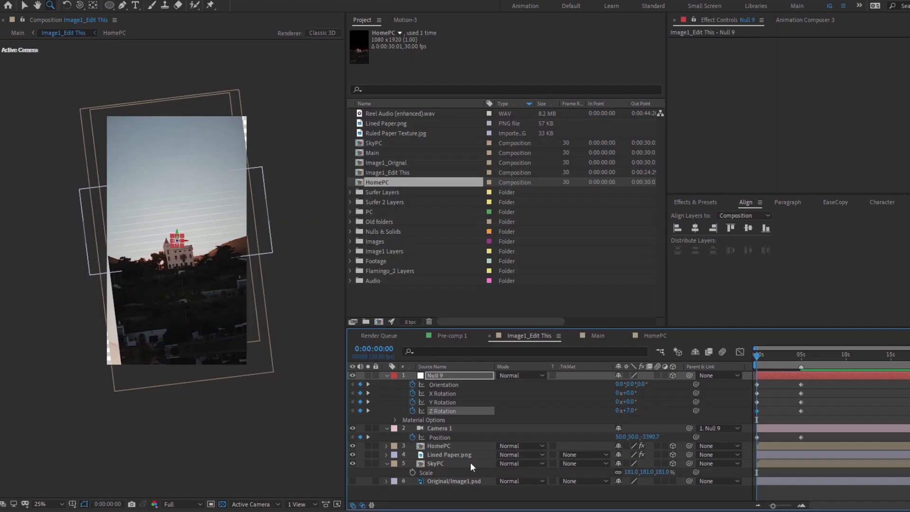
Set the Motion Tile Output Width on HomePC to 330 and copy the effect to the SkyPC layer
left_click(456, 449)
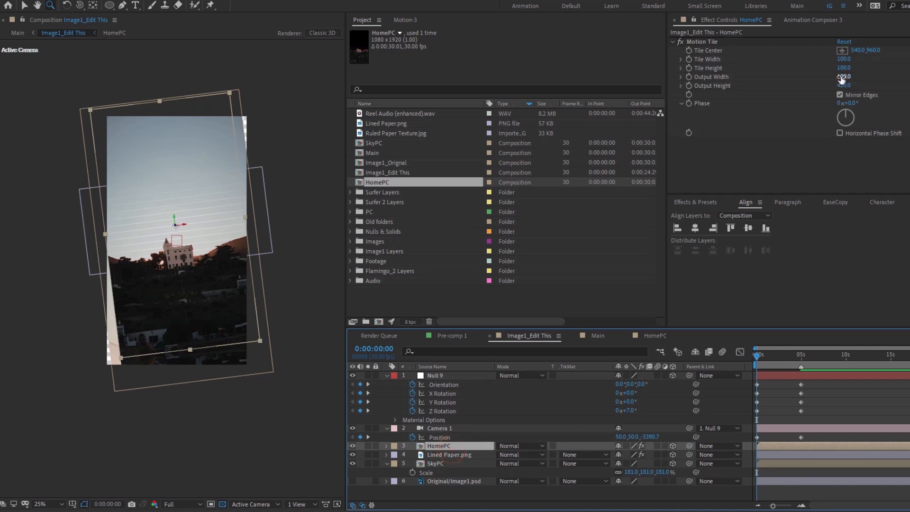
left_click_drag(842, 80, 853, 77)
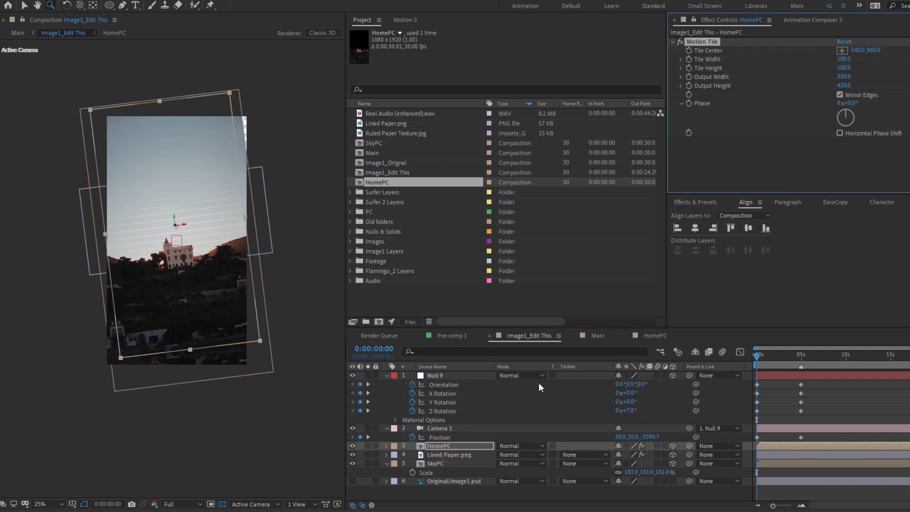
left_click(442, 446)
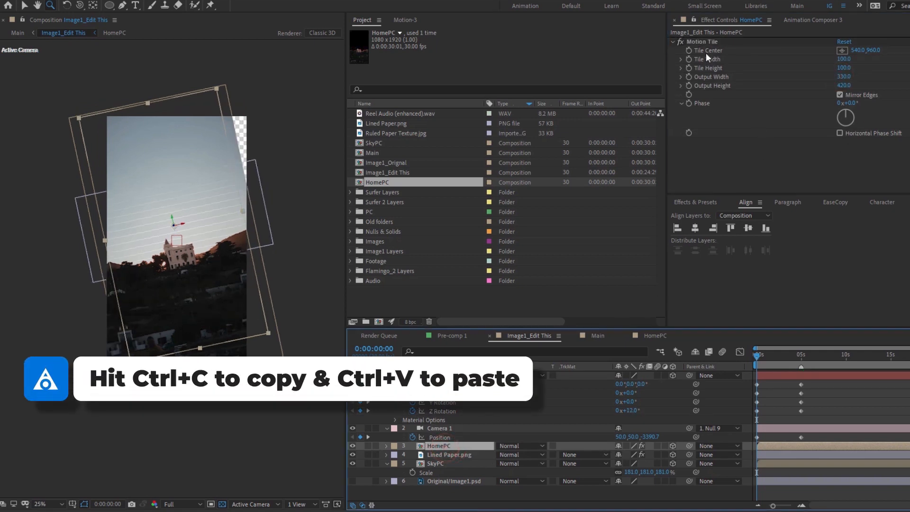
left_click(708, 43)
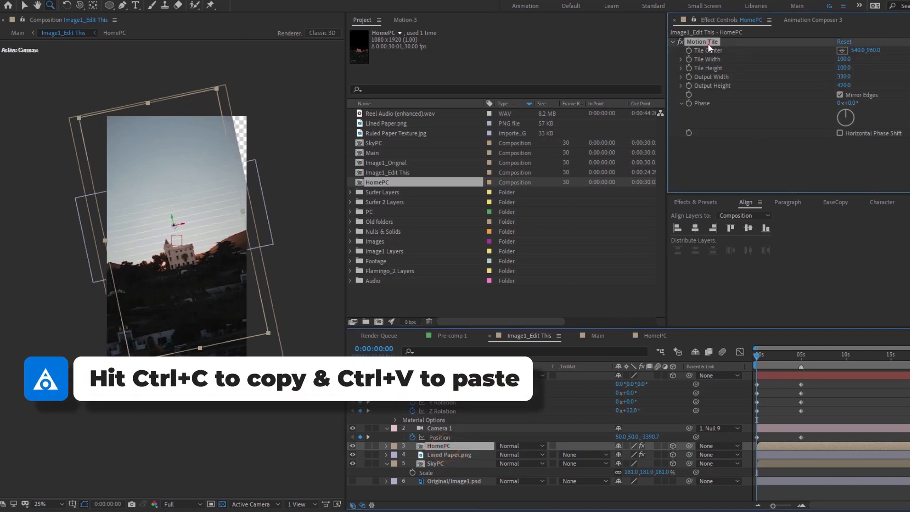
key("ctrl+c")
left_click(446, 463)
key("ctrl+v")
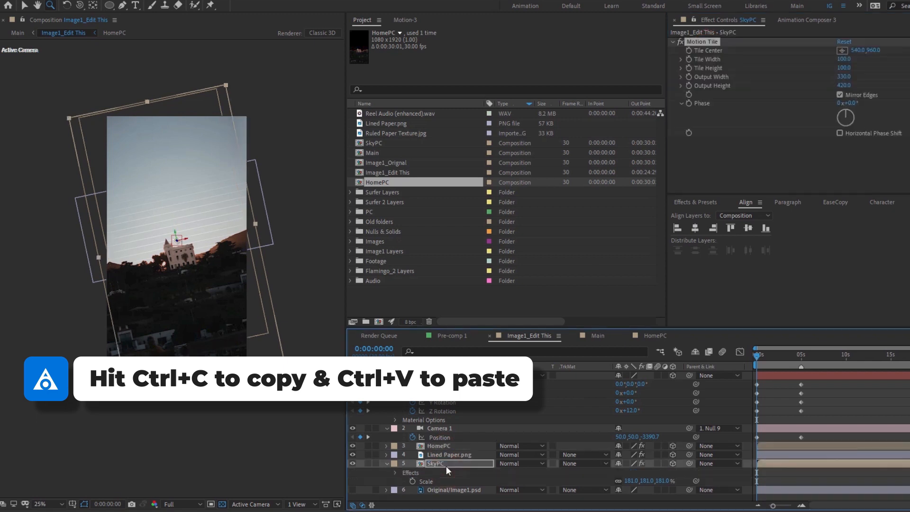
Set the null at 0:00:00:00 to 358° on the third Orientation axis, 7° X Rotation and 19° Z Rotation
left_click(222, 457)
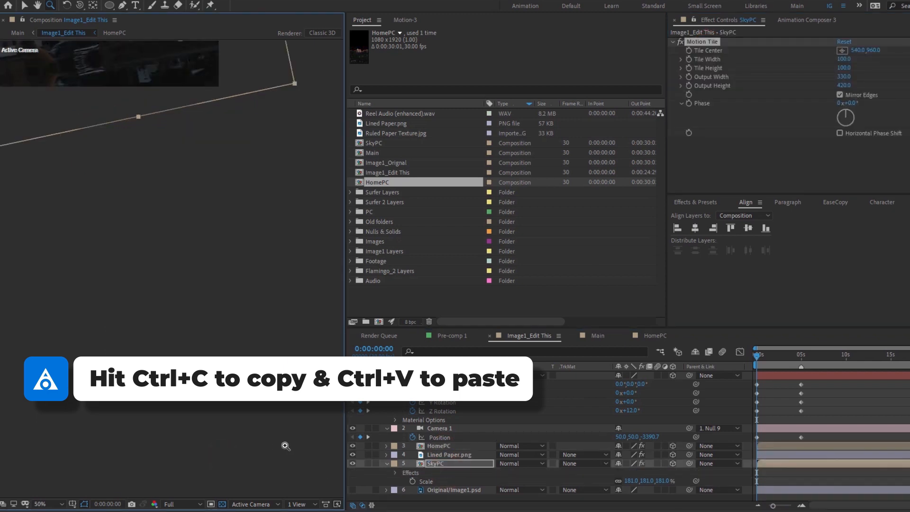
key("shift+/")
key("v")
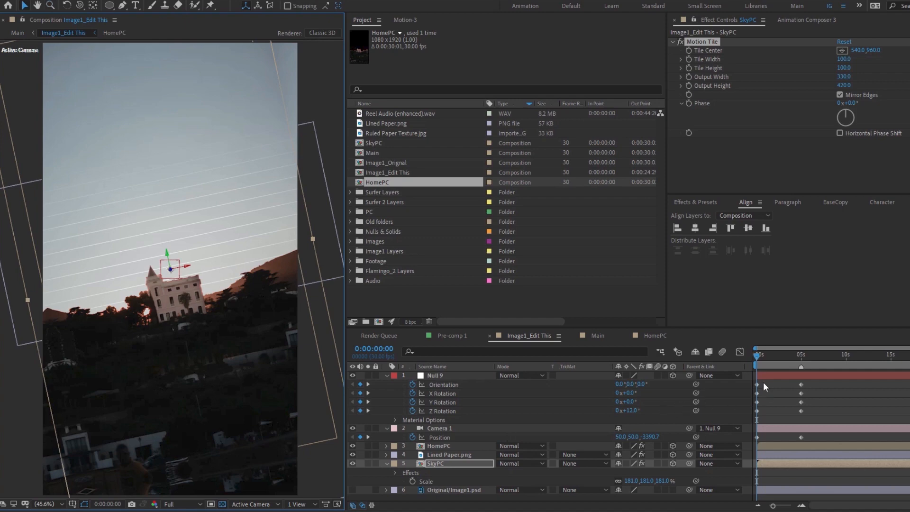
left_click_drag(761, 356, 751, 374)
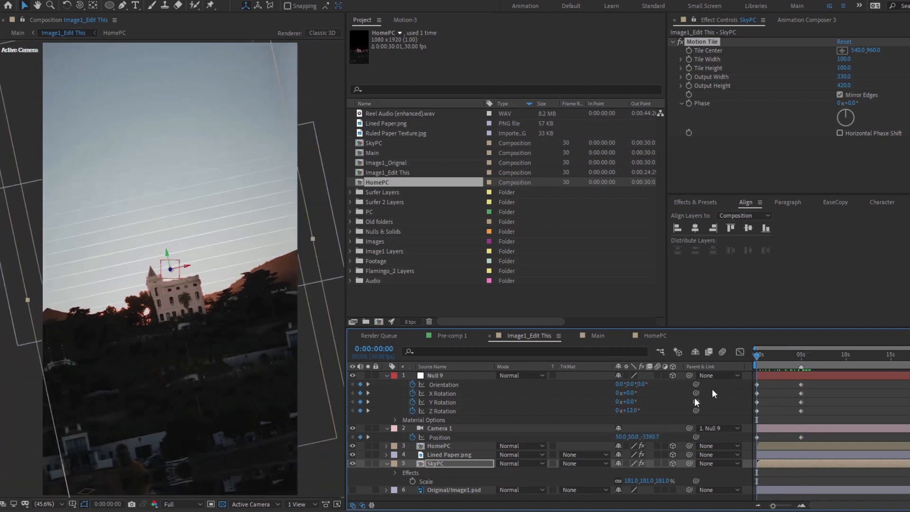
left_click_drag(631, 410, 639, 384)
key("comma")
key("comma")
left_click(775, 400)
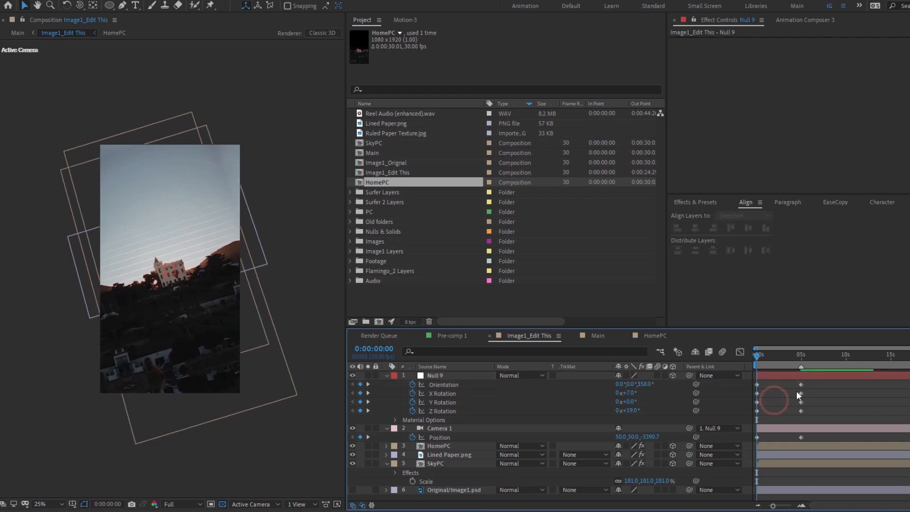
Apply Easy Ease to all of Null 9's Orientation and X, Y and Z Rotation keyframes
left_click_drag(814, 384, 746, 412)
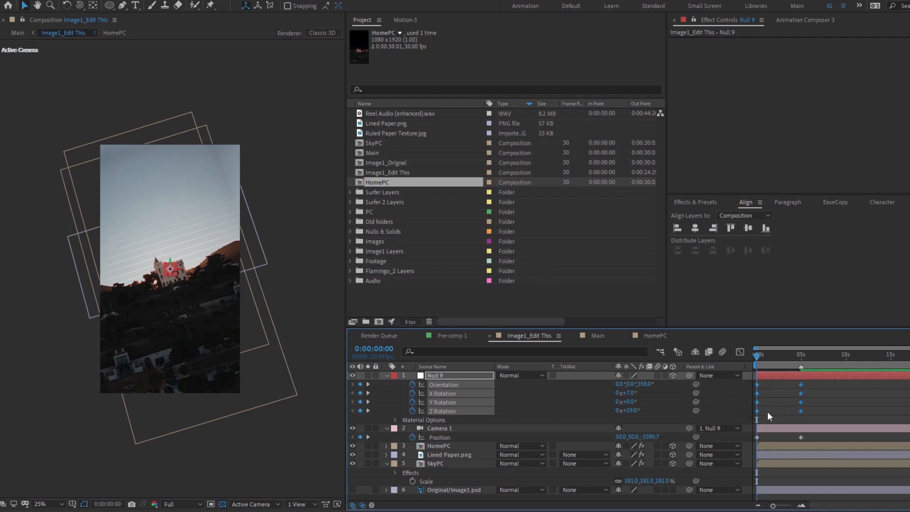
right_click(755, 410)
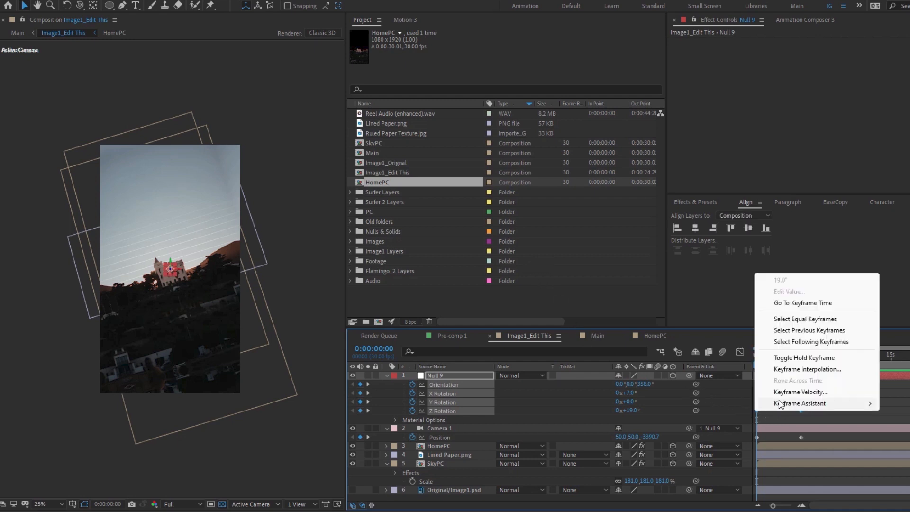
mouse_move(781, 405)
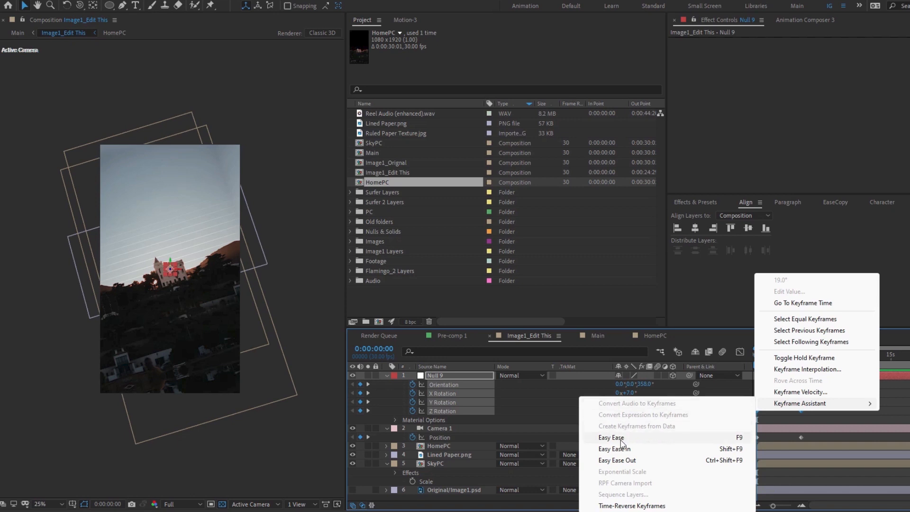
left_click(621, 441)
left_click(824, 404)
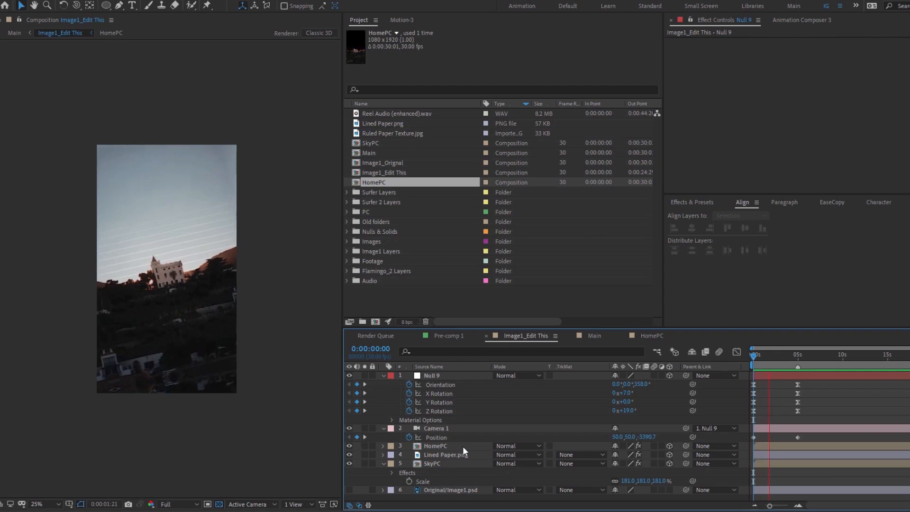
Preview the move, and shift Null 9's ending Orientation and Rotation keyframes to about 7 seconds
key("space")
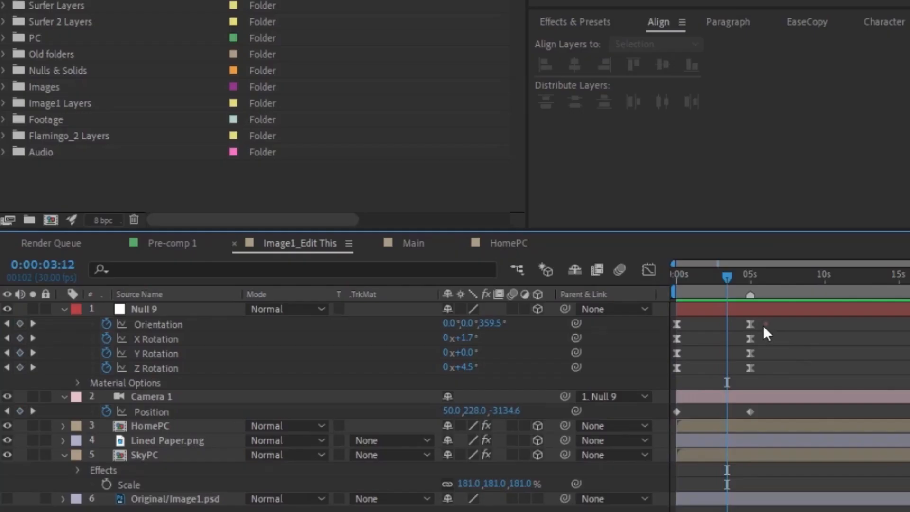
left_click_drag(806, 383, 800, 413)
left_click_drag(754, 371, 787, 373)
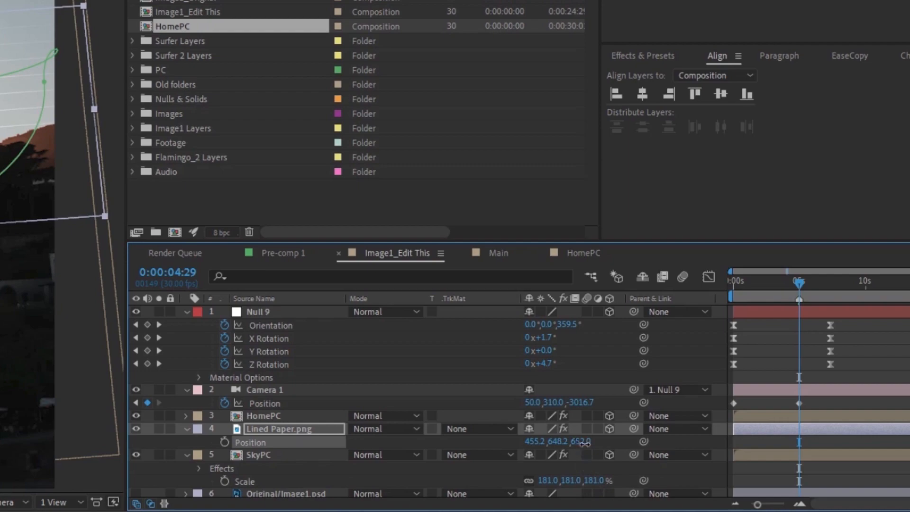
Raise the Lined Paper.png layer into the sky above the building, setting its Position to about 474.7, 426.2, 641.1
left_click_drag(581, 443, 781, 444)
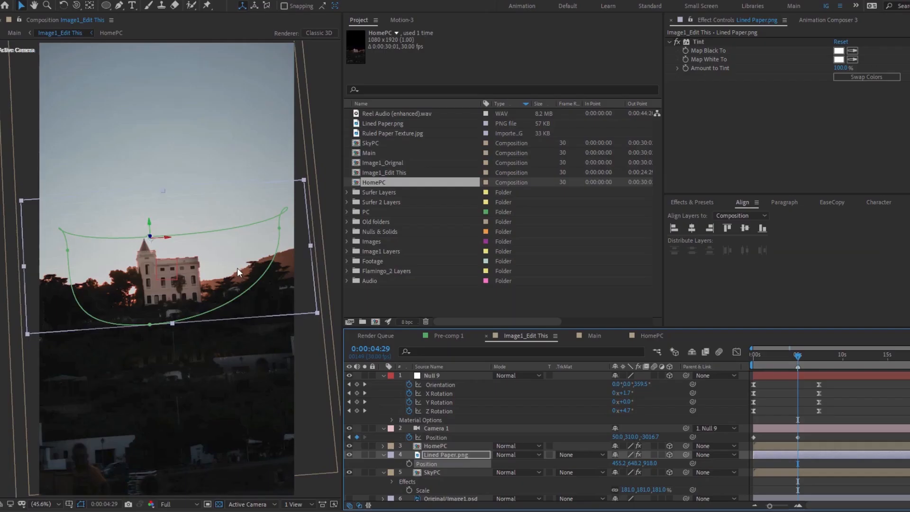
left_click_drag(238, 271, 238, 235)
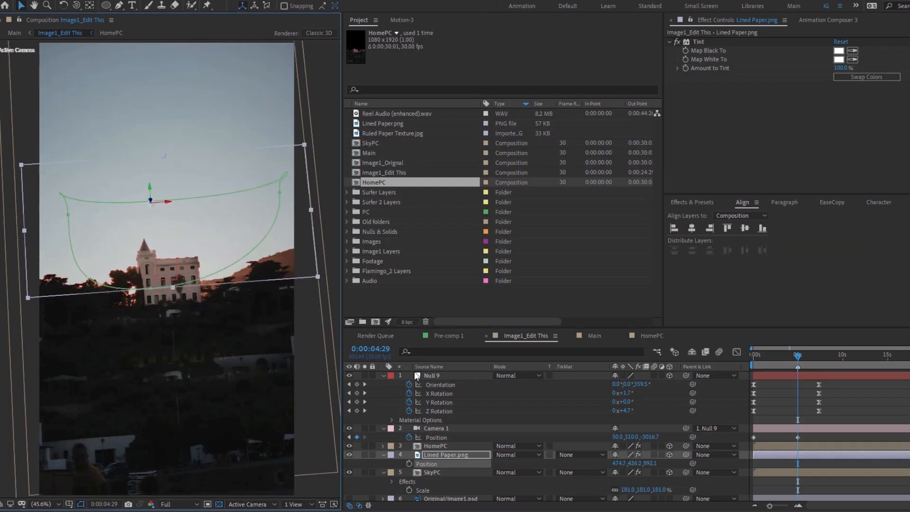
left_click_drag(653, 463, 526, 466)
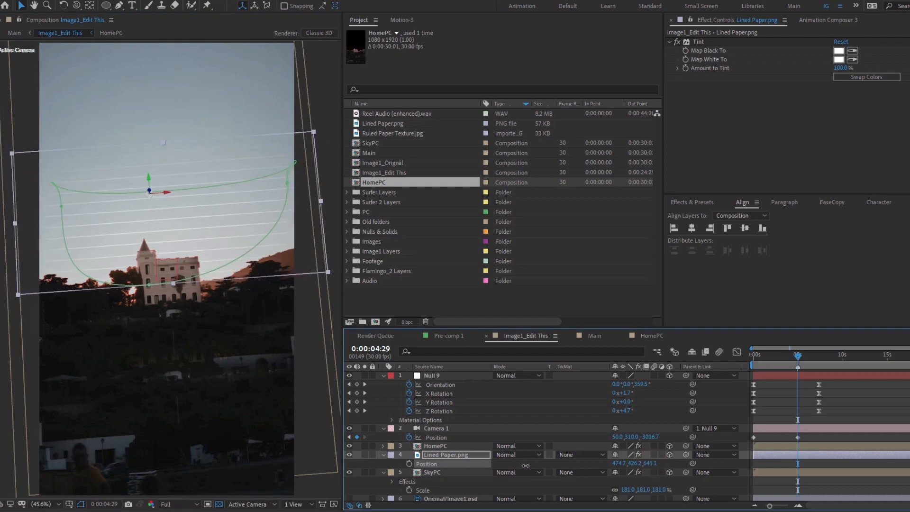
Add a text layer reading "Last Year, I left my home for a 6 month trip." in the sky above the building
key("comma")
key("comma")
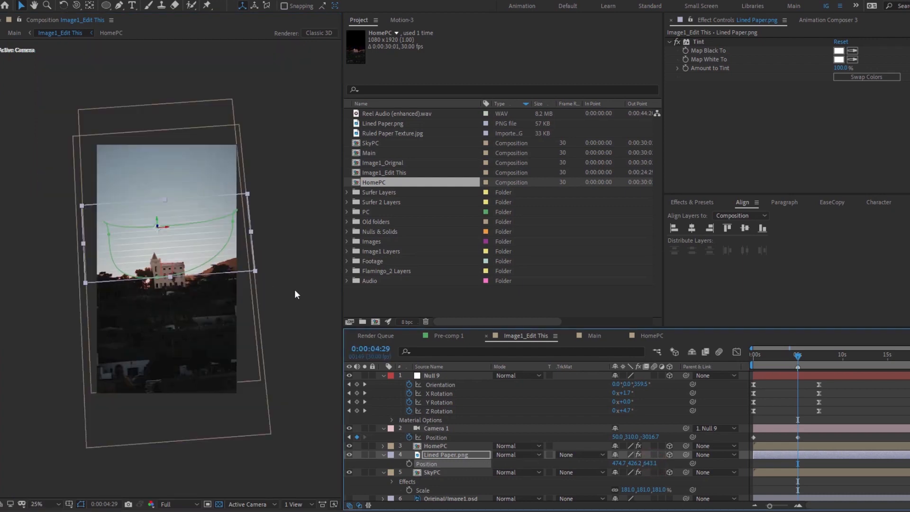
left_click(317, 291)
key("shift+slash")
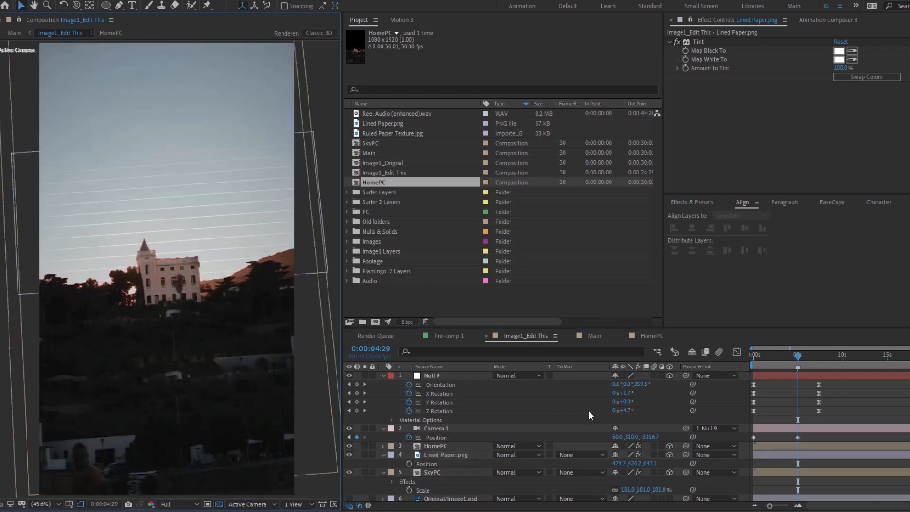
key("ctrl+t")
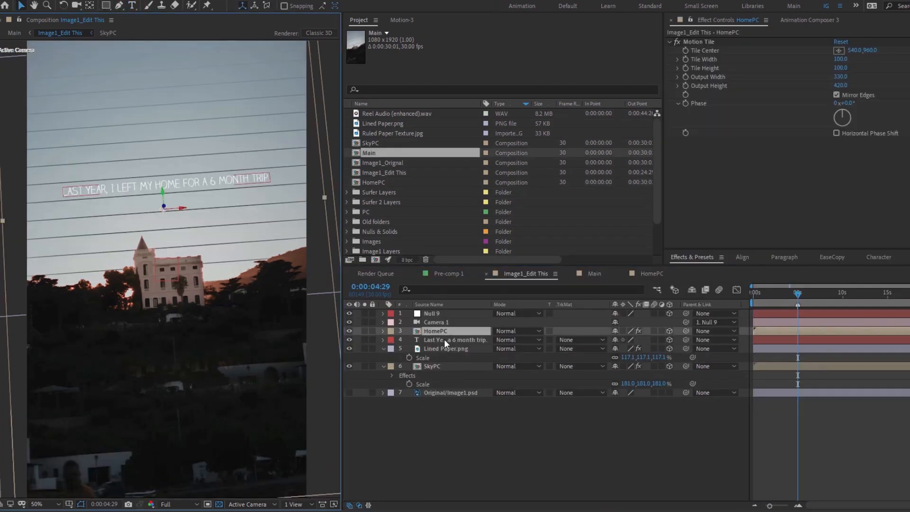
Change the font of the "Last Year" text layer to Dufanthe
left_click(442, 340)
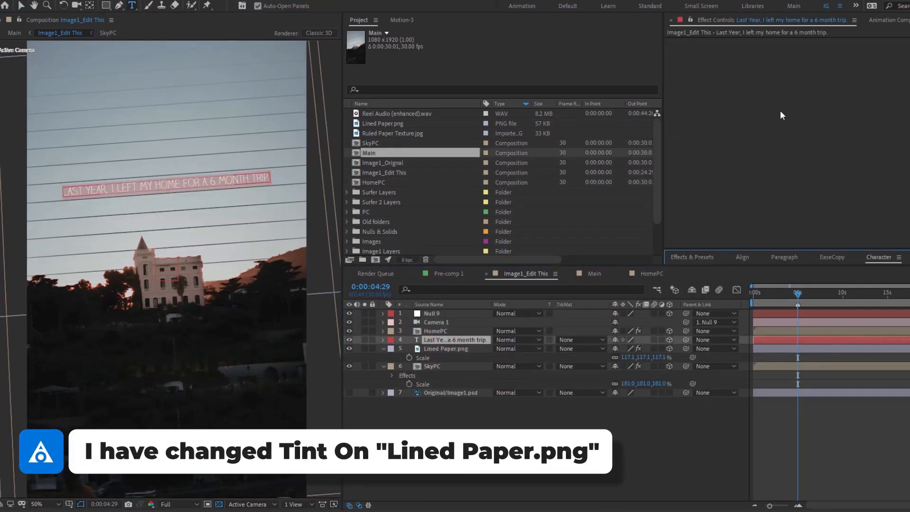
left_click_drag(767, 250, 745, 110)
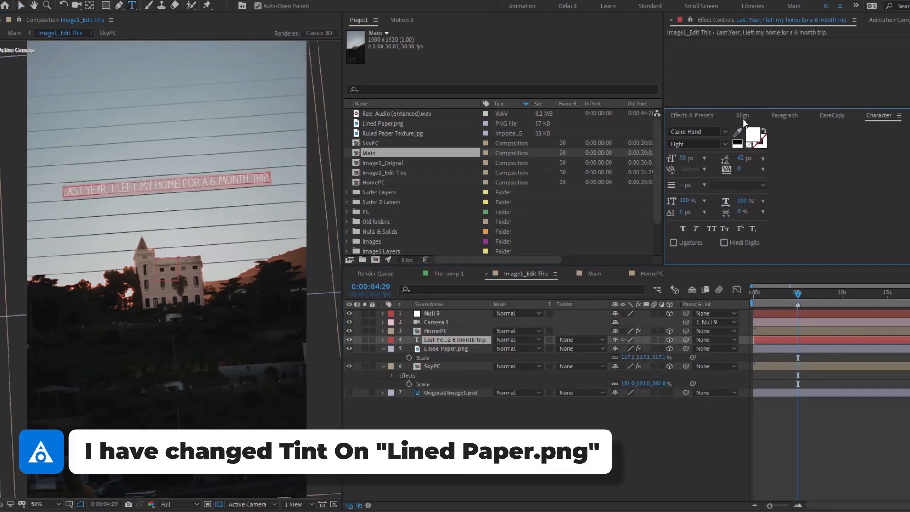
key("alt+Tab")
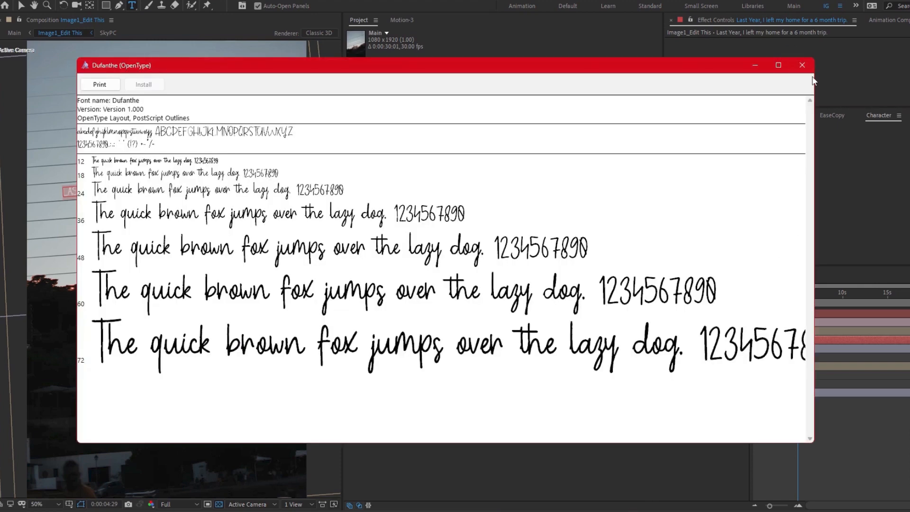
left_click(802, 65)
left_click(690, 132)
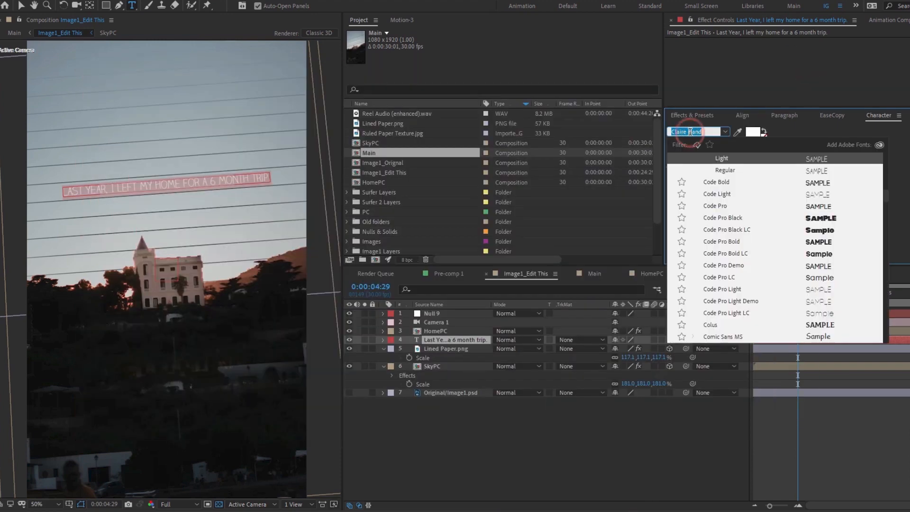
type("du")
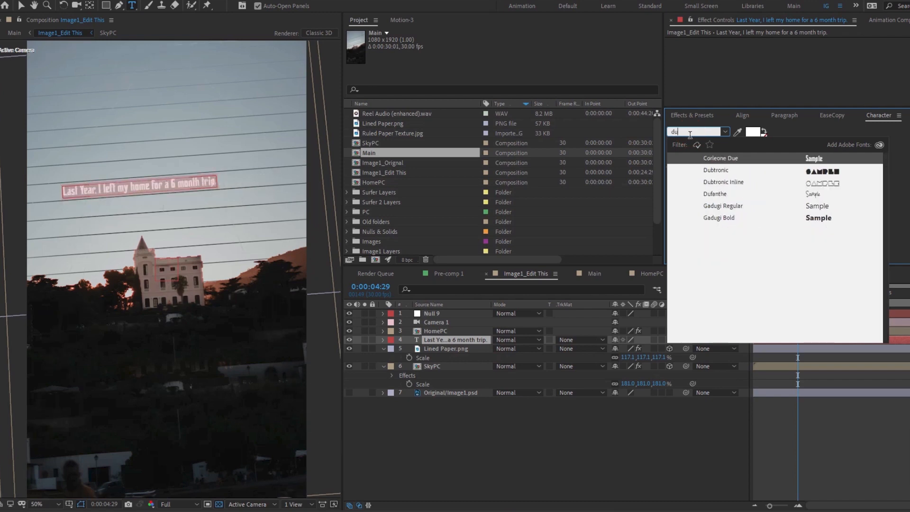
left_click(714, 194)
Set the text's font size to 91 px and shift it back so the whole sentence fits the frame
left_click_drag(682, 158, 706, 158)
left_click(22, 5)
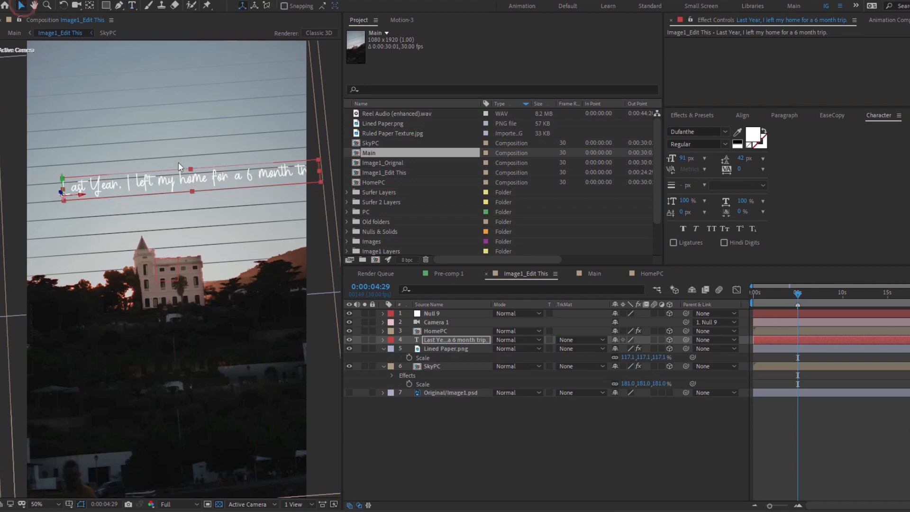
left_click_drag(176, 174, 154, 179)
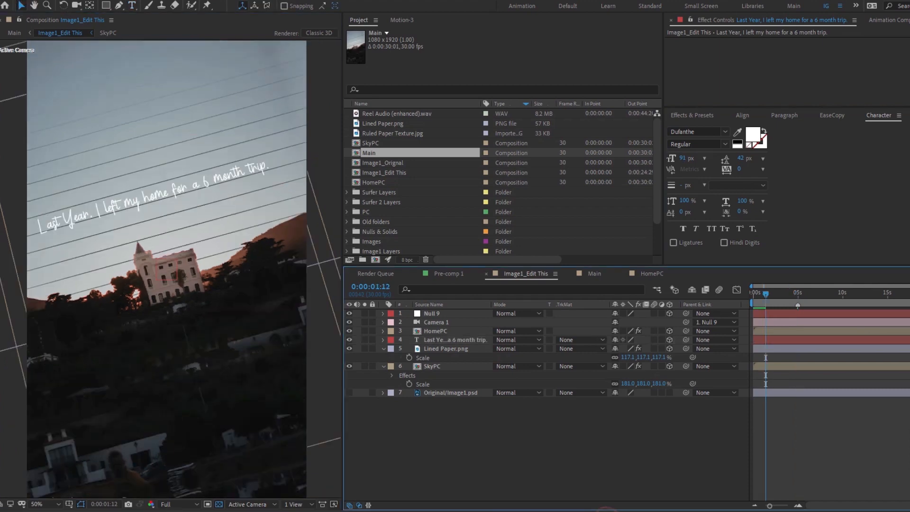
Turn off 3D for the text layer and the Lined Paper.png layer
left_click(445, 341)
left_click(444, 349, "shift")
key("ctrl+shift+c")
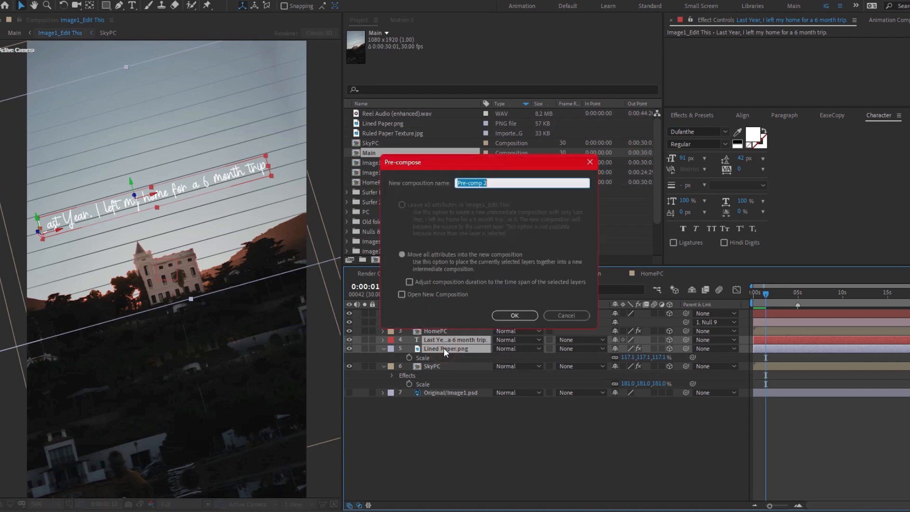
left_click(564, 314)
left_click(669, 340)
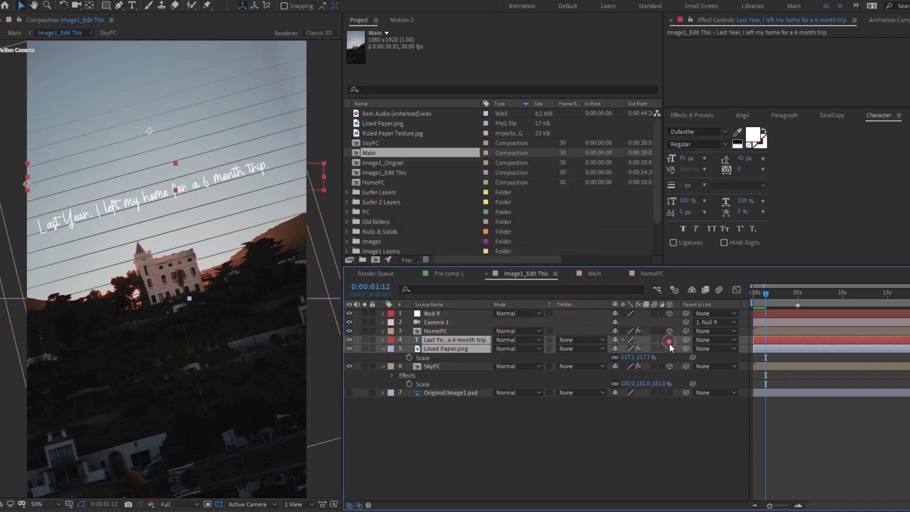
left_click(478, 403)
Scale the text layer down to 89.9% so the sentence fits the frame width
left_click(443, 340)
key("s")
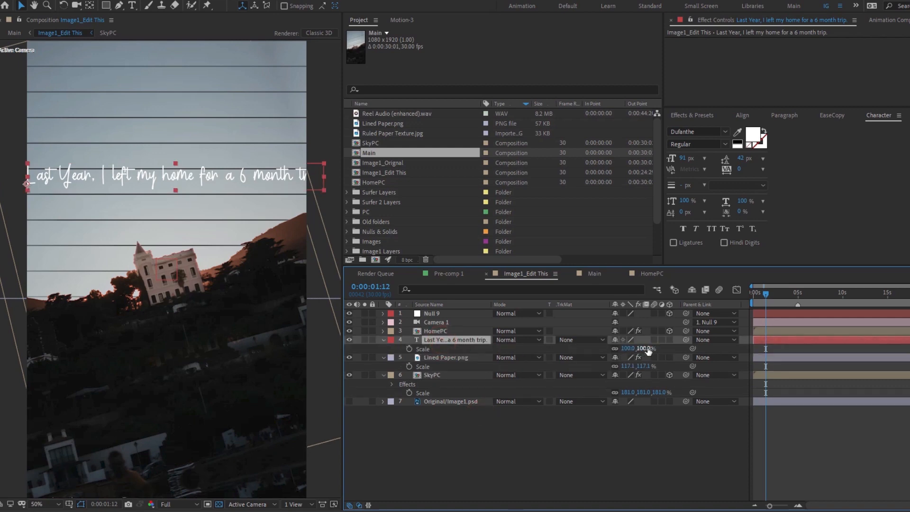
left_click_drag(648, 350, 428, 328)
Pre-compose the text and Lined Paper.png layers as "Text PC", moving all attributes into the new composition
left_click(439, 357)
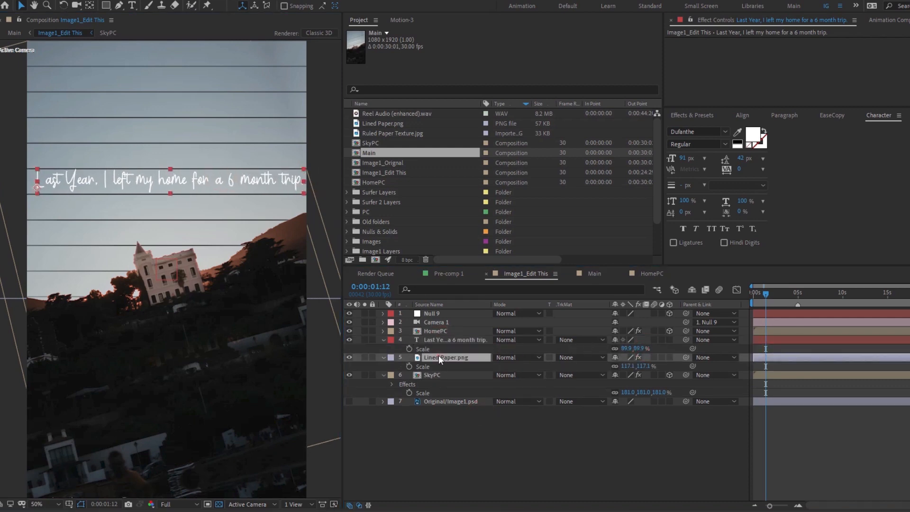
left_click(443, 340, "ctrl")
key("ctrl+shift+c")
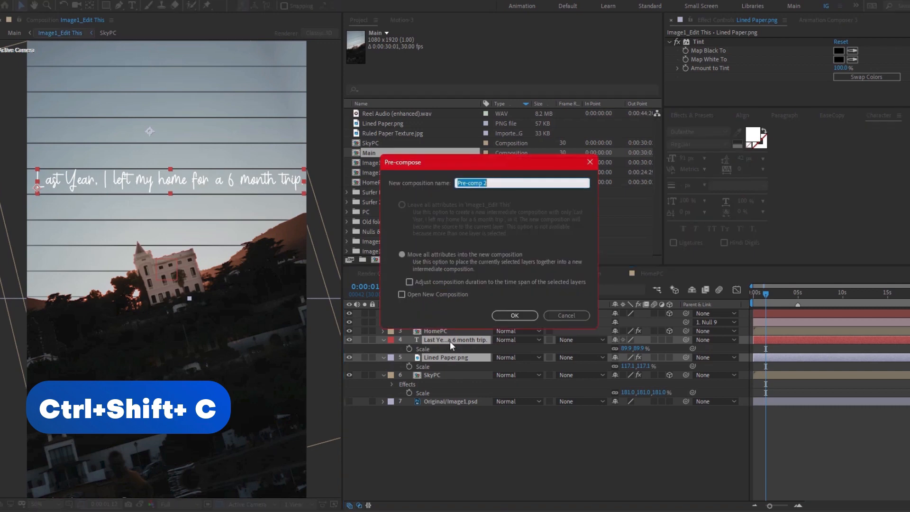
left_click(402, 255)
left_click_drag(493, 183, 407, 189)
type("Text PC")
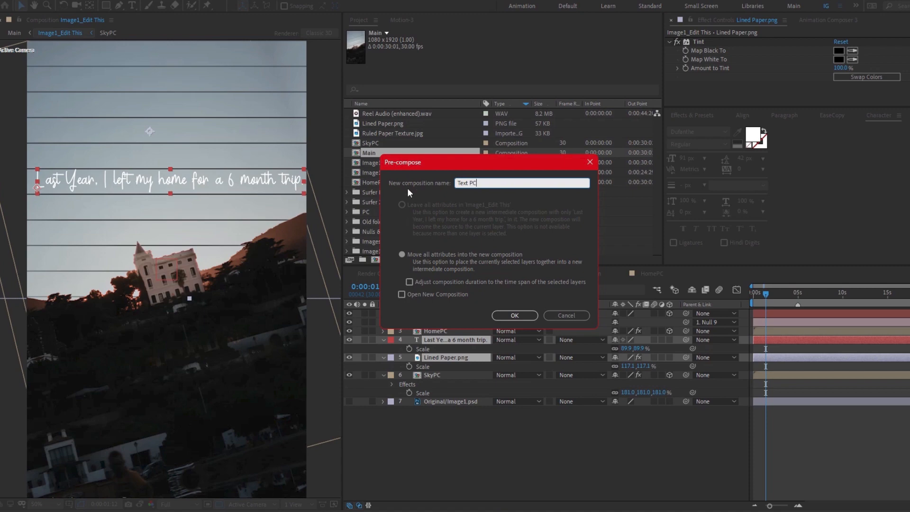
left_click(502, 315)
Open the Text PC composition and turn off its transparency grid
double_click(427, 348)
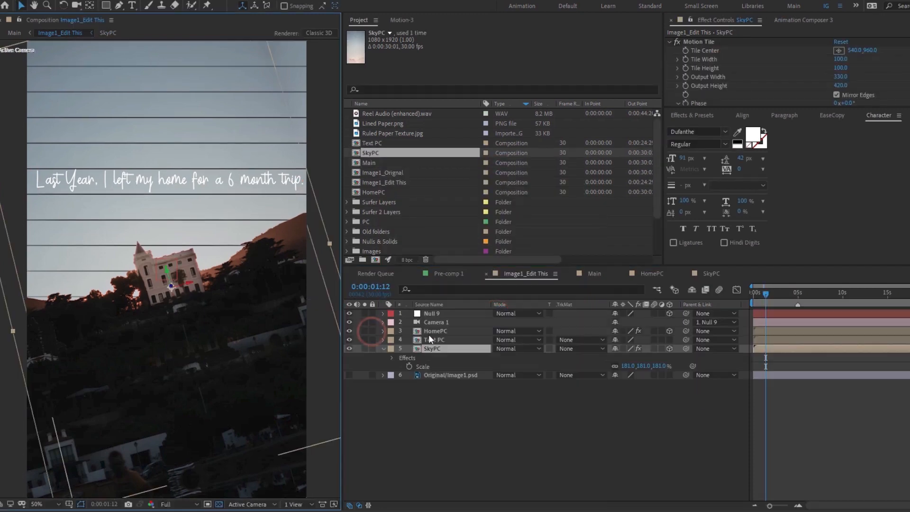
double_click(428, 339)
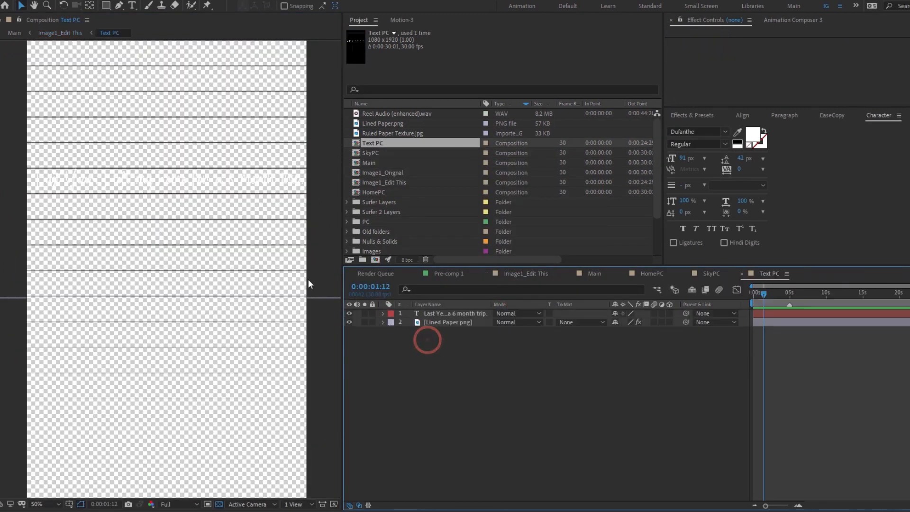
left_click(220, 503)
left_click_drag(151, 212, 171, 262)
Set the Lined Paper layer's Tint to map black to white (FFFFFF) and delete the layer's Mask 1
left_click(434, 314)
left_click(437, 322)
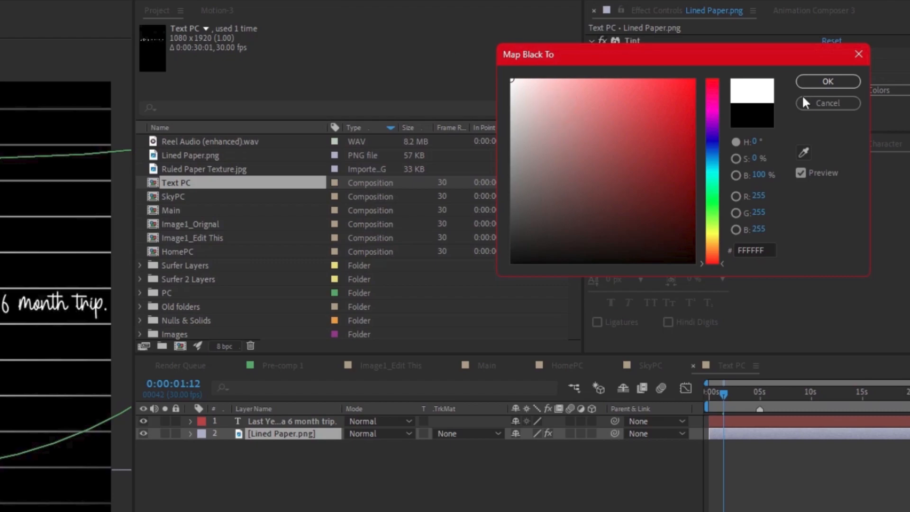
left_click(836, 82)
key("m")
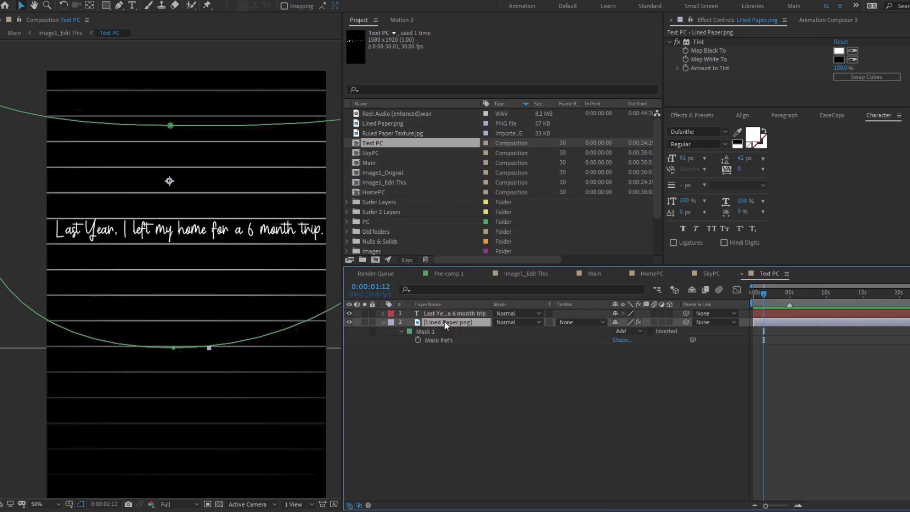
left_click(435, 334)
key("Delete")
Move the text down onto the next ruled line and scale it up to 114.4%
left_click_drag(193, 230, 195, 238)
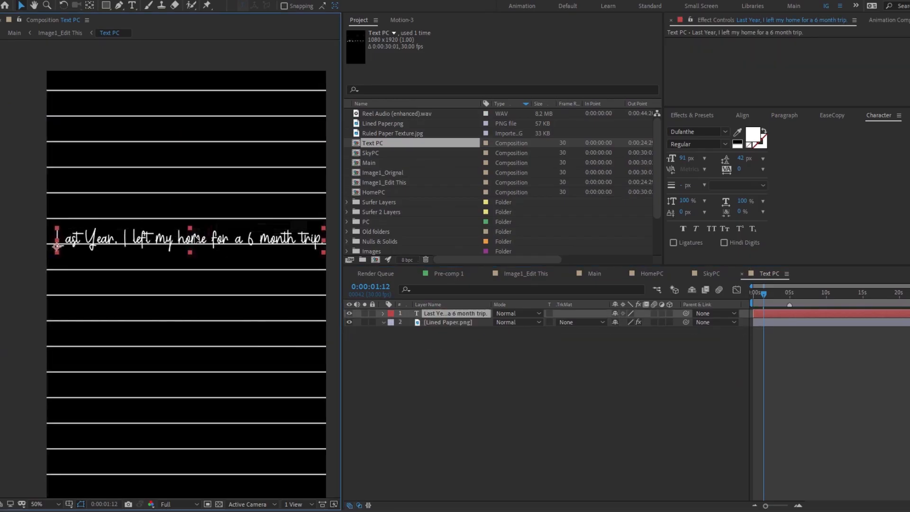
key("s")
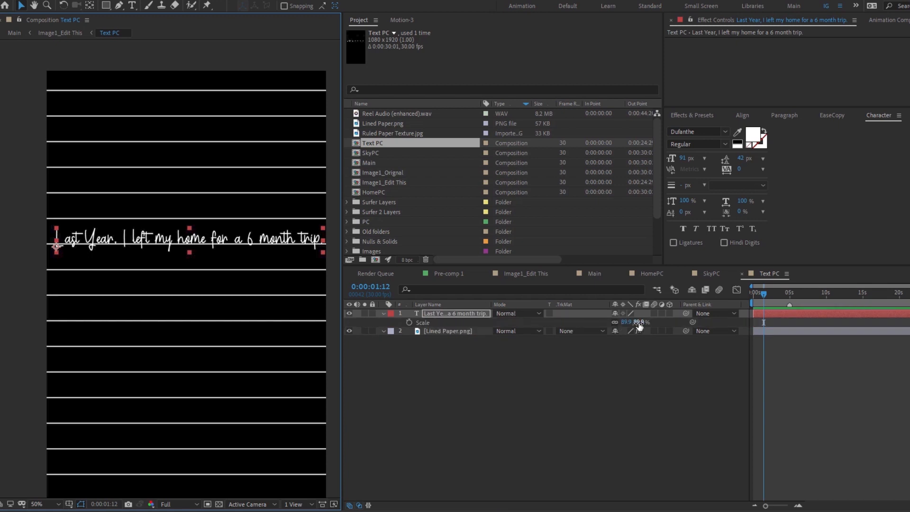
left_click_drag(640, 324, 651, 323)
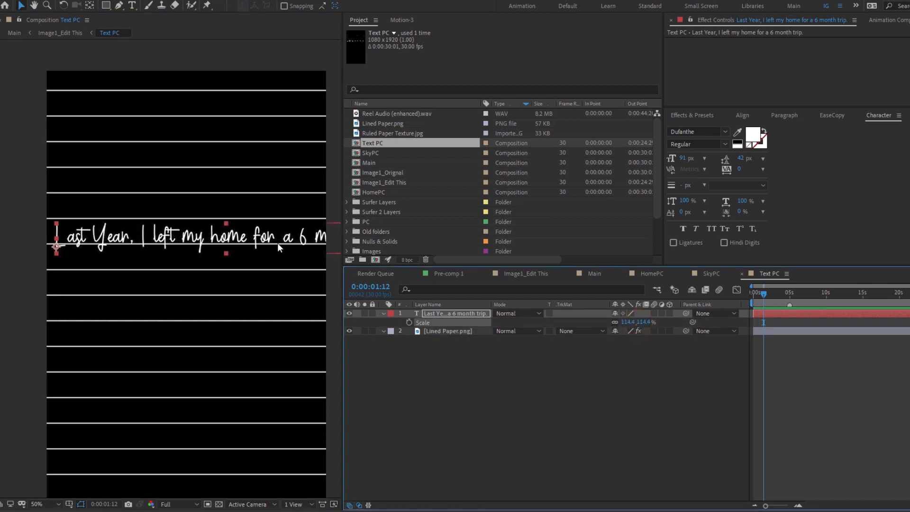
Break the sentence onto a second line after "home" and set the leading to 90 px
left_click(252, 230)
key("Return")
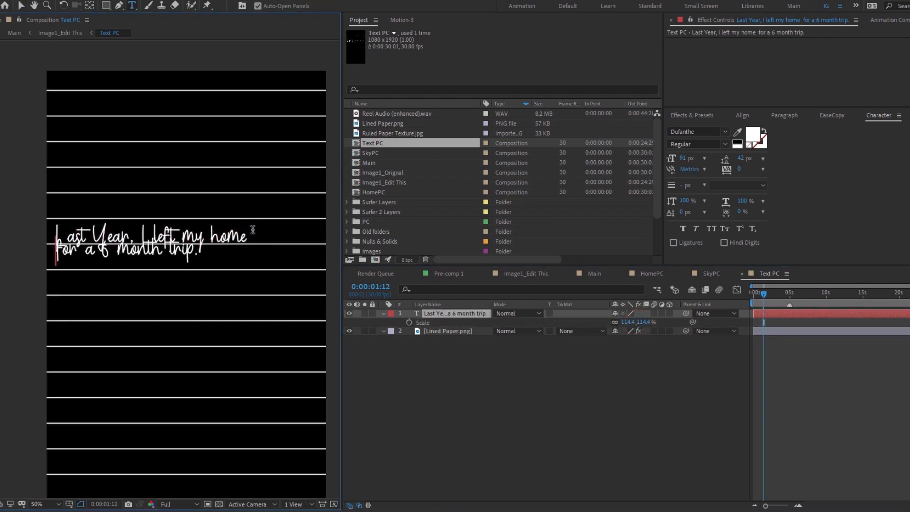
key("ctrl+a")
left_click_drag(741, 158, 775, 158)
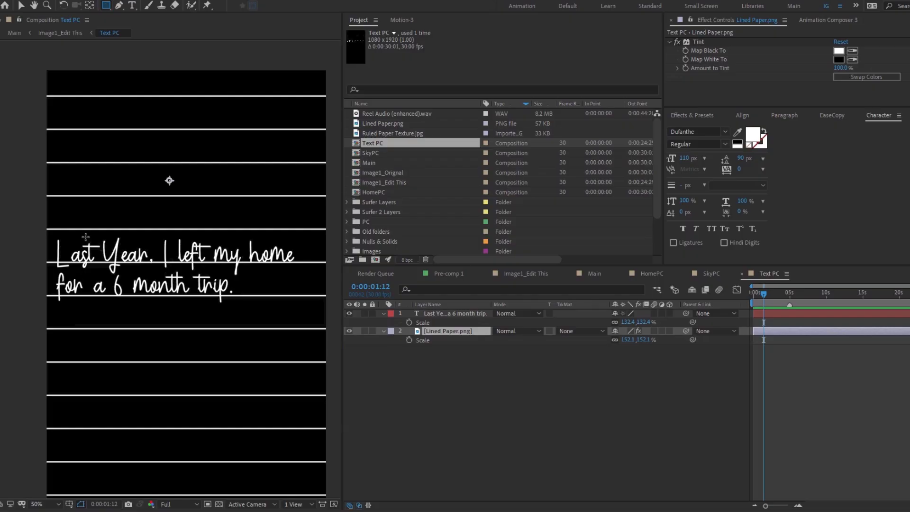
Mask the Lined Paper layer with a rectangle around the two text lines and feather it 111 pixels
left_click_drag(45, 215, 327, 316)
left_click_drag(671, 349, 824, 352)
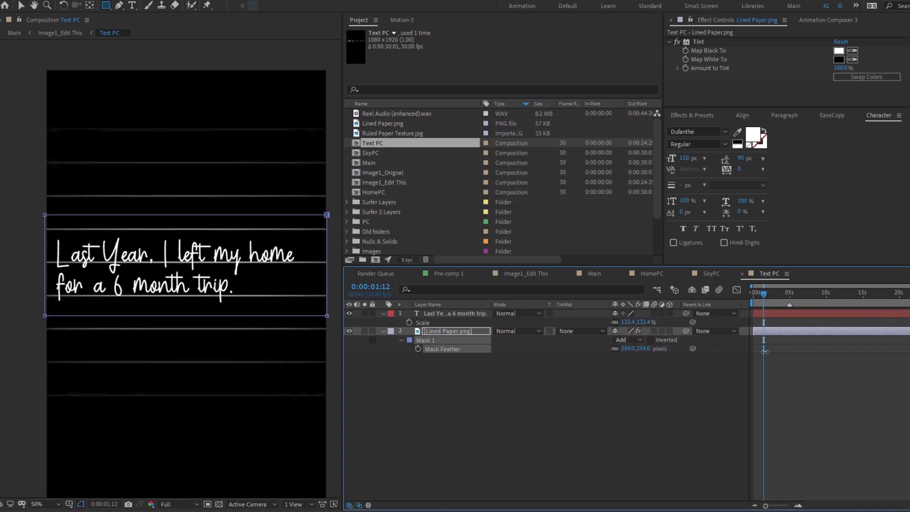
left_click_drag(764, 352, 699, 352)
Adjust the Lined Paper mask's corners, pulling its left and right edges inward so the lines fade at both ends
key("v")
left_click_drag(18, 187, 59, 320)
left_click(327, 203)
left_click(327, 320, "shift")
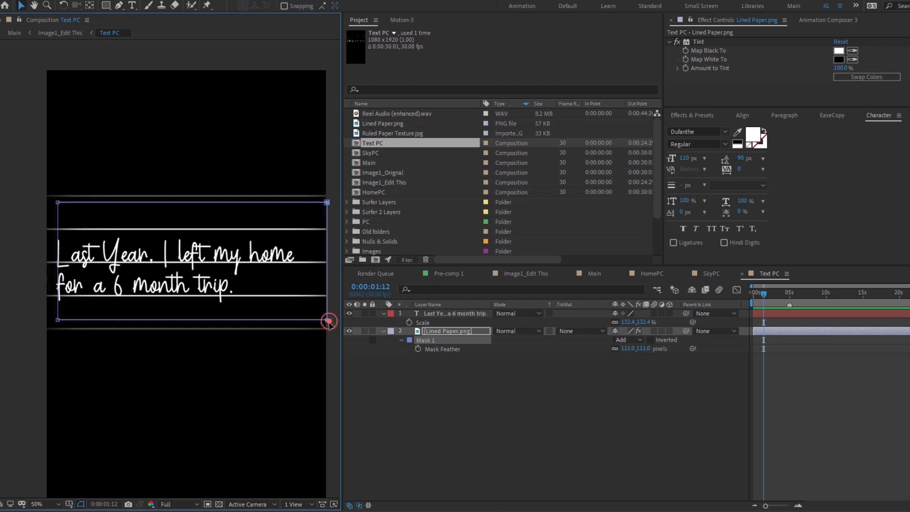
left_click_drag(326, 320, 318, 319)
left_click(458, 387)
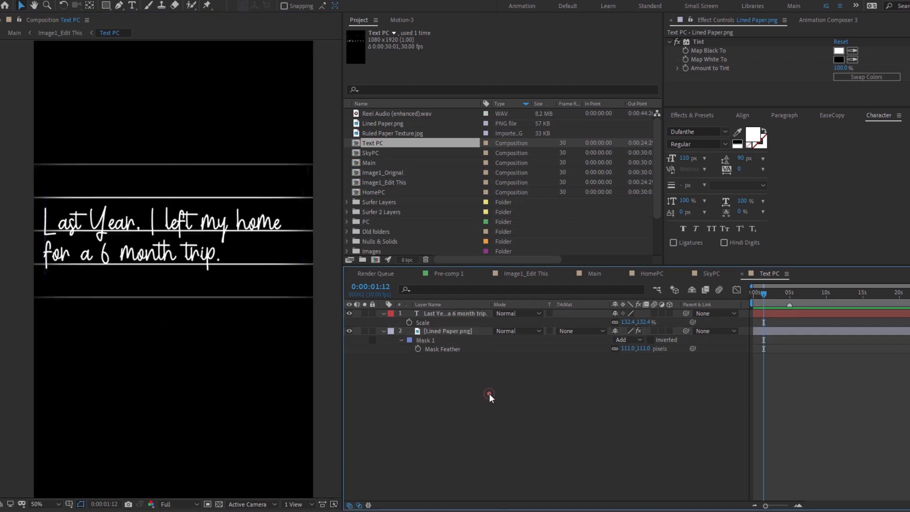
Return to the Image1_Edit This composition and make the Text PC layer 3D
key("Tab")
left_click(444, 395)
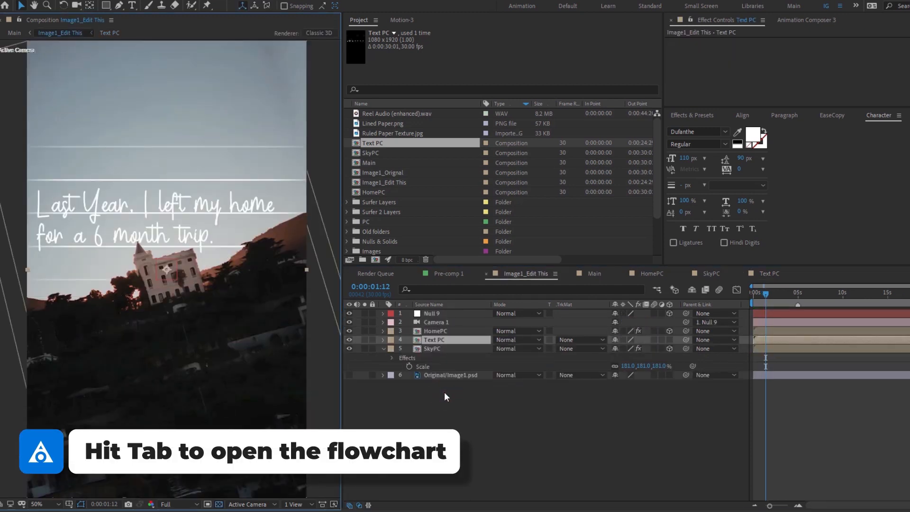
left_click(670, 340)
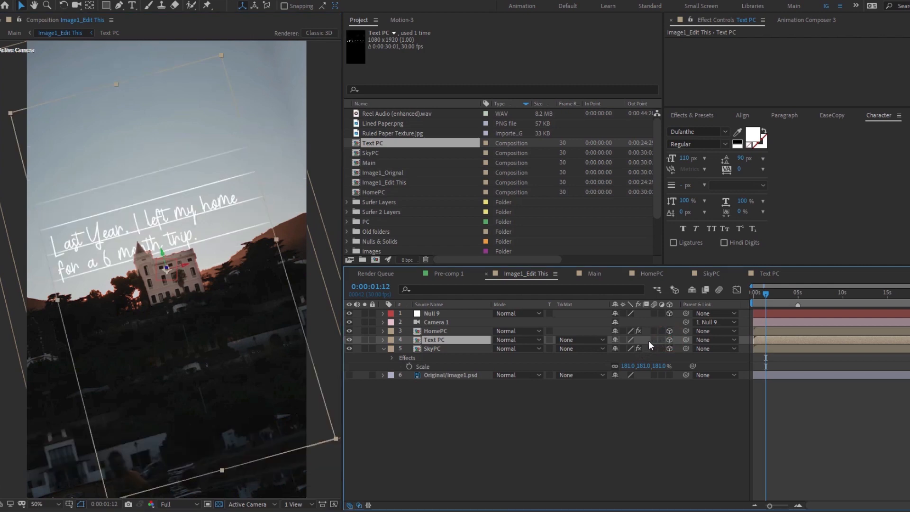
left_click(508, 436)
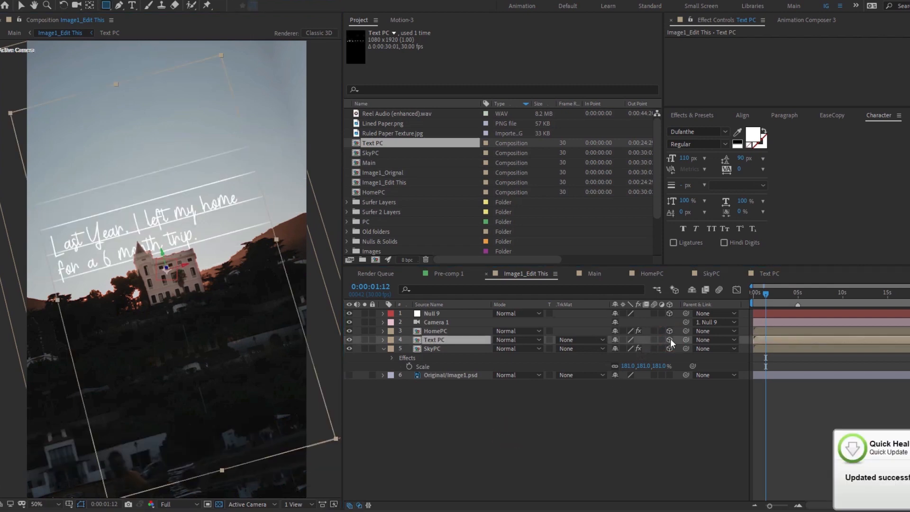
Draw a rectangular mask around the text on the Text PC layer and feather it 76 pixels
mouse_move(30, 154)
left_mouse_down()
mouse_move(228, 299)
mouse_move(291, 319)
left_mouse_up()
key("f")
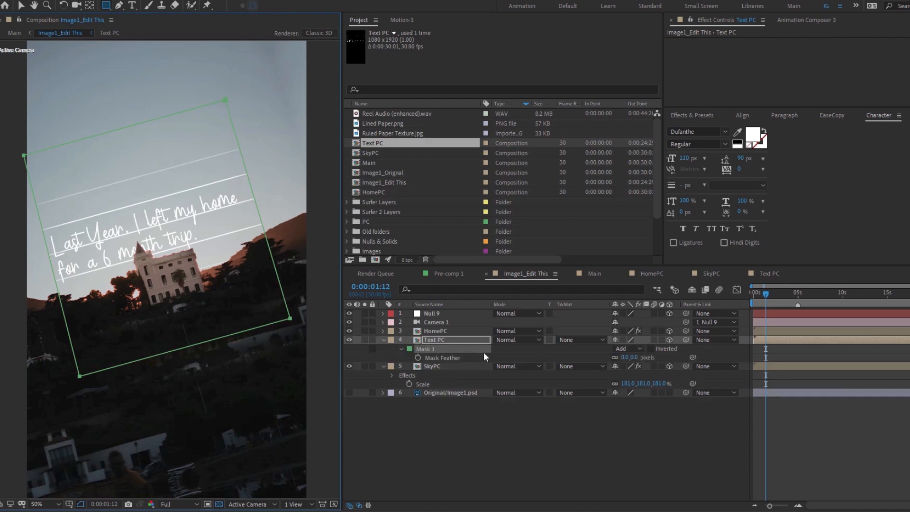
left_click_drag(634, 358, 662, 357)
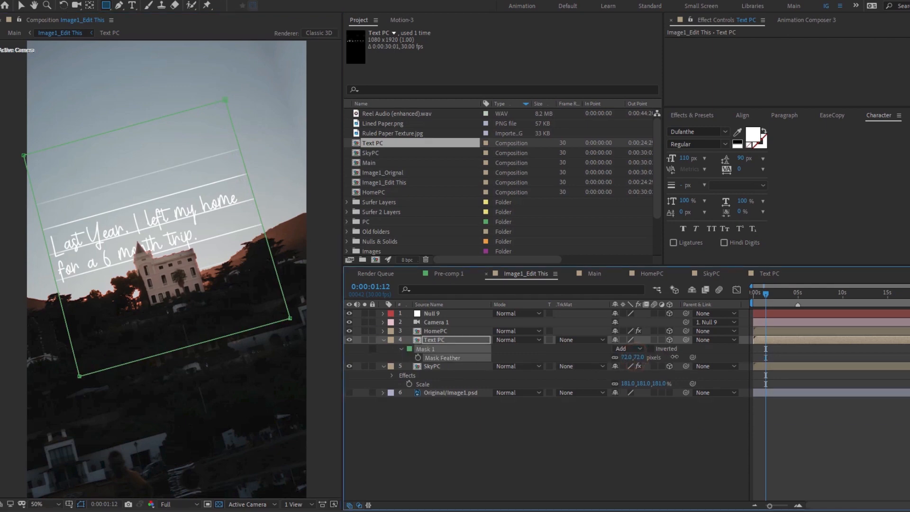
left_click(537, 430)
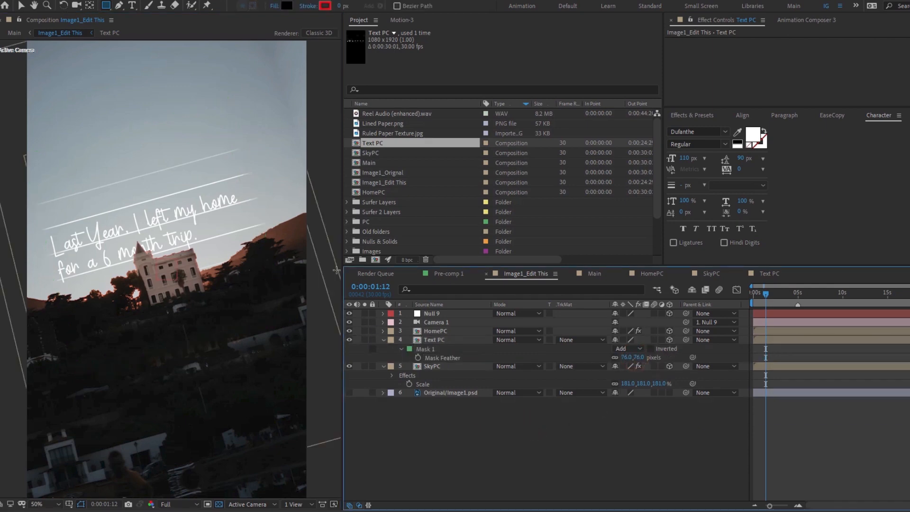
Open the Text PC composition from the Image1_Edit This composition
double_click(195, 218)
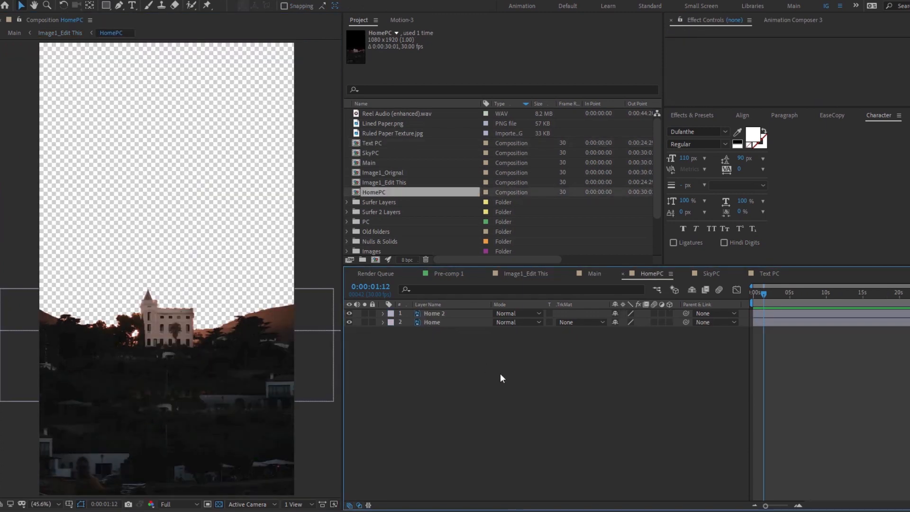
key("Tab")
left_click(442, 373)
left_click(437, 340)
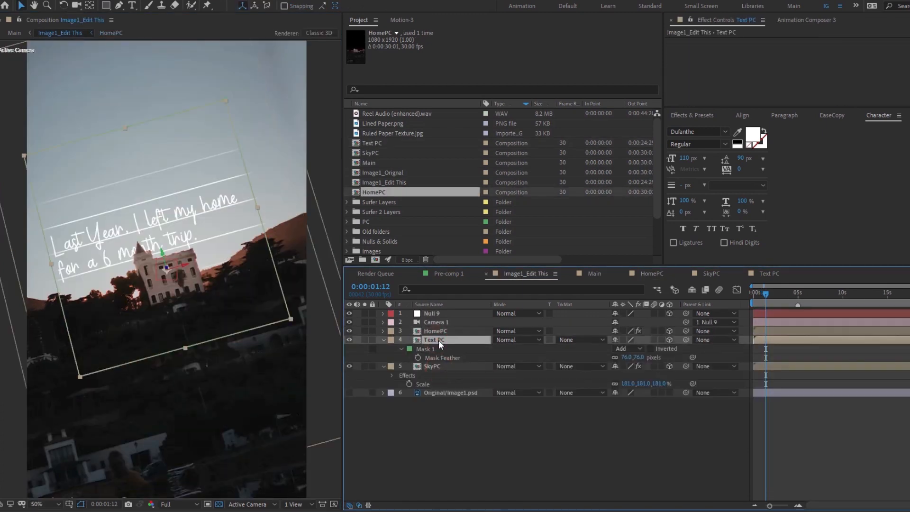
double_click(439, 340)
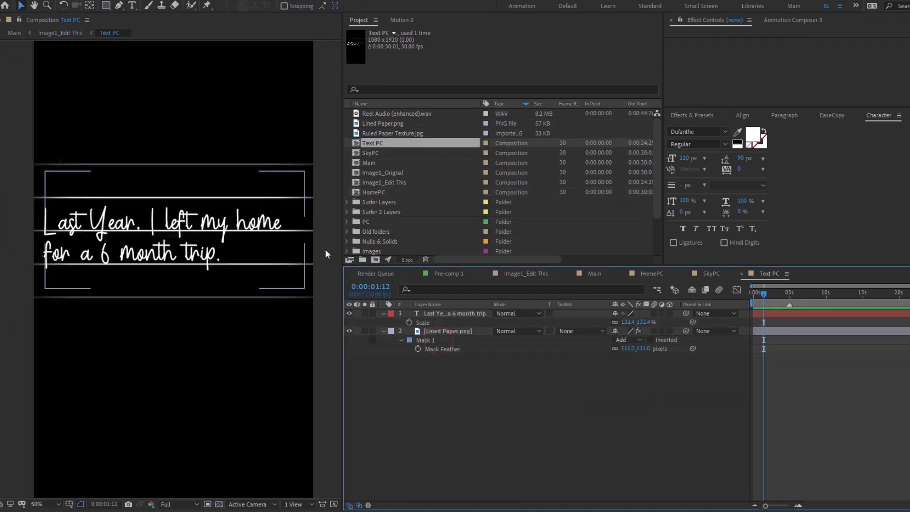
Tighten the Lined Paper mask vertically by lowering its upper edge and raising its lower edge, and extend its left edge slightly outward
left_click(432, 333)
left_click(44, 171)
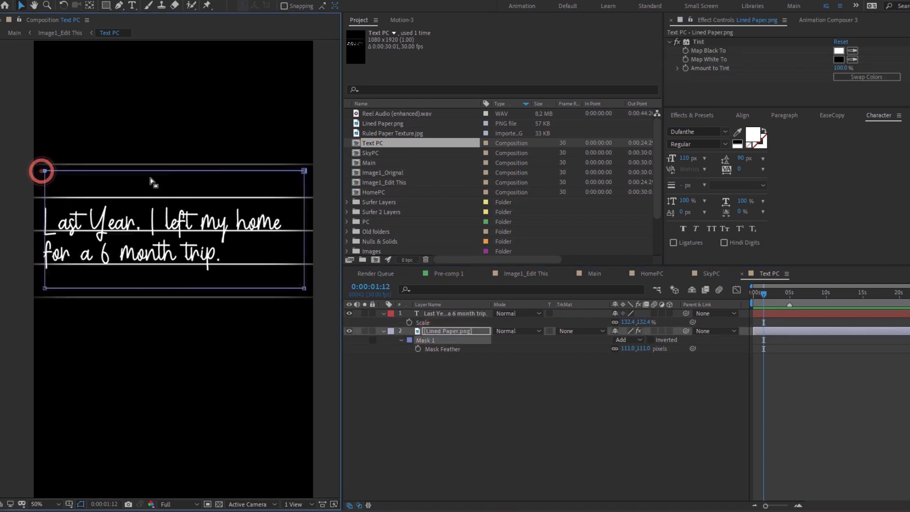
left_click_drag(304, 172, 304, 187)
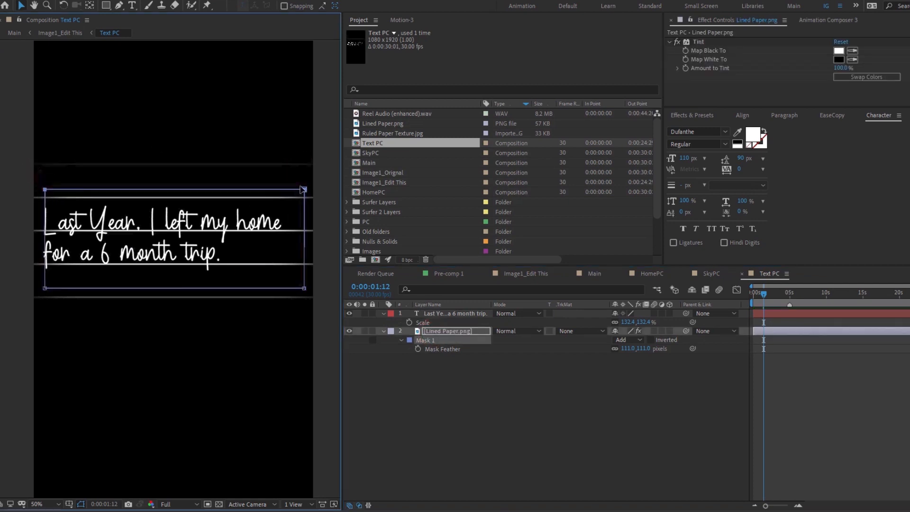
left_click_drag(44, 285, 41, 282)
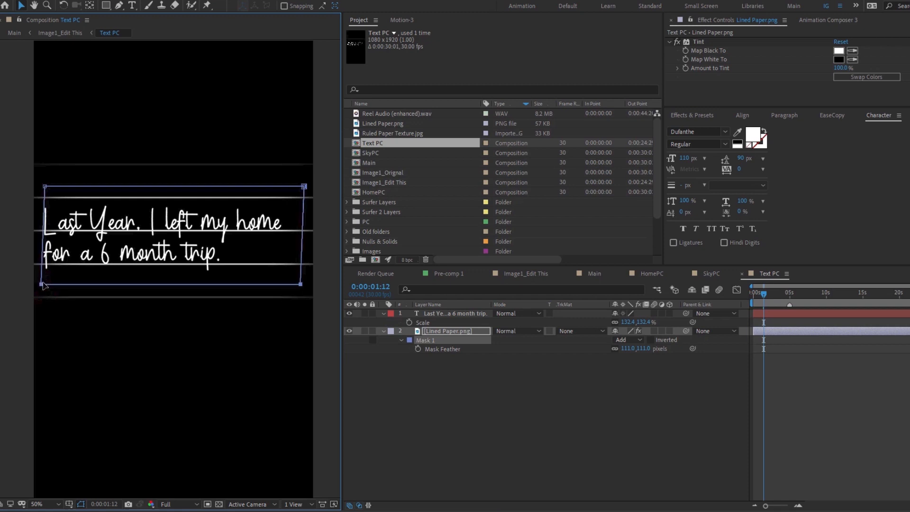
left_click(45, 186)
left_click_drag(46, 186, 42, 186)
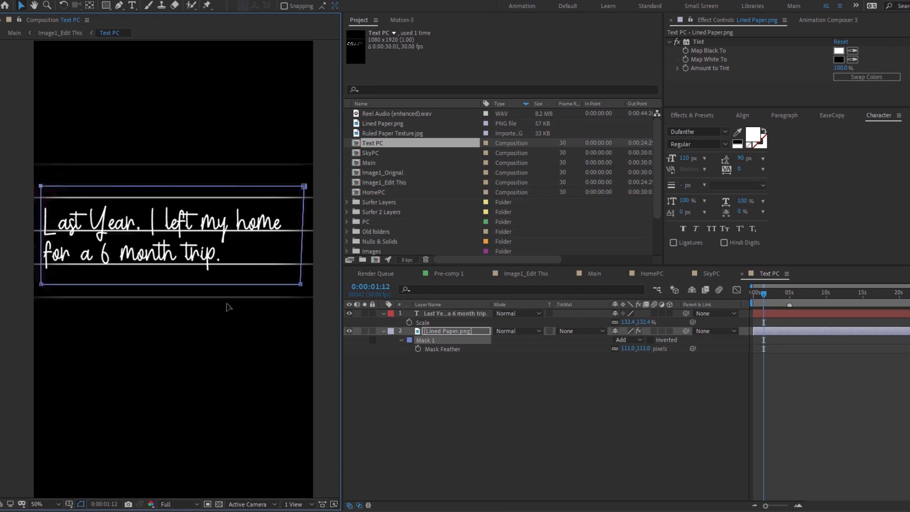
left_click(482, 384)
Add Texture 05.jpg beneath the Lined Paper layer and scale it to 182% so it covers the frame
left_click(390, 192)
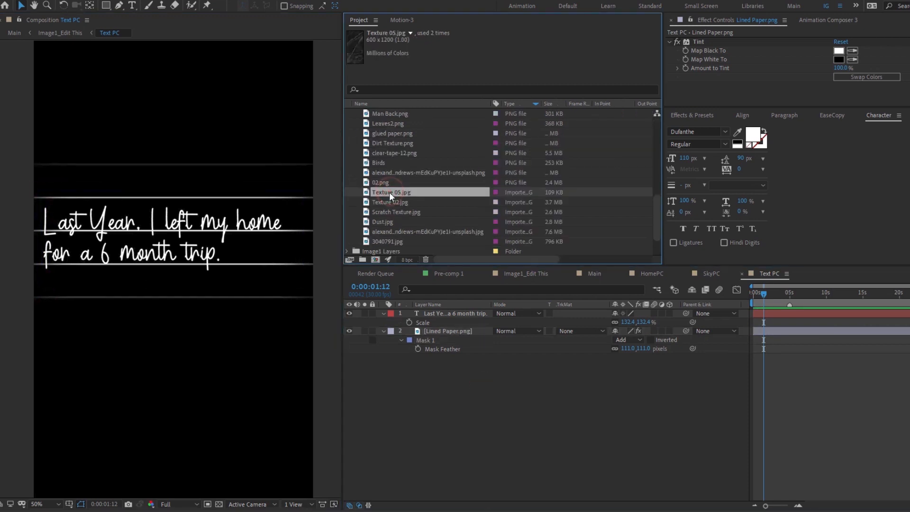
left_click_drag(387, 192, 436, 329)
key("s")
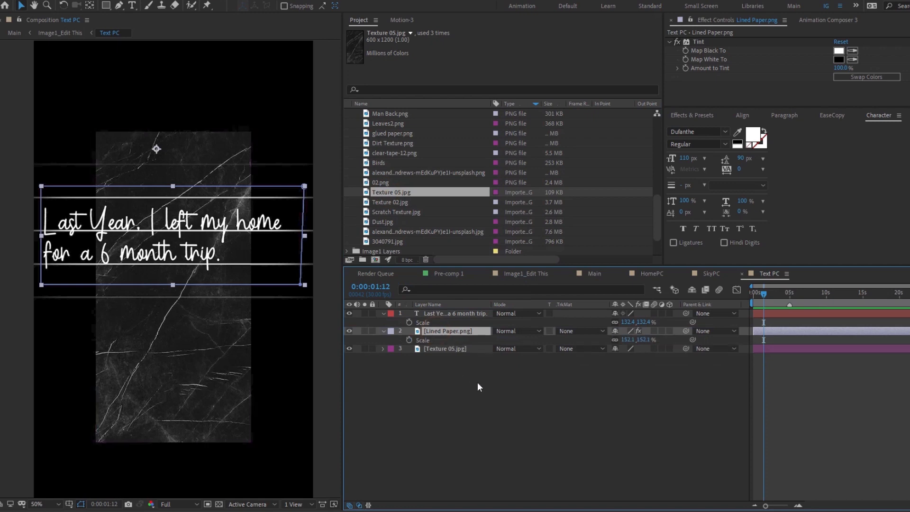
left_click(643, 340)
left_click(474, 349)
key("s")
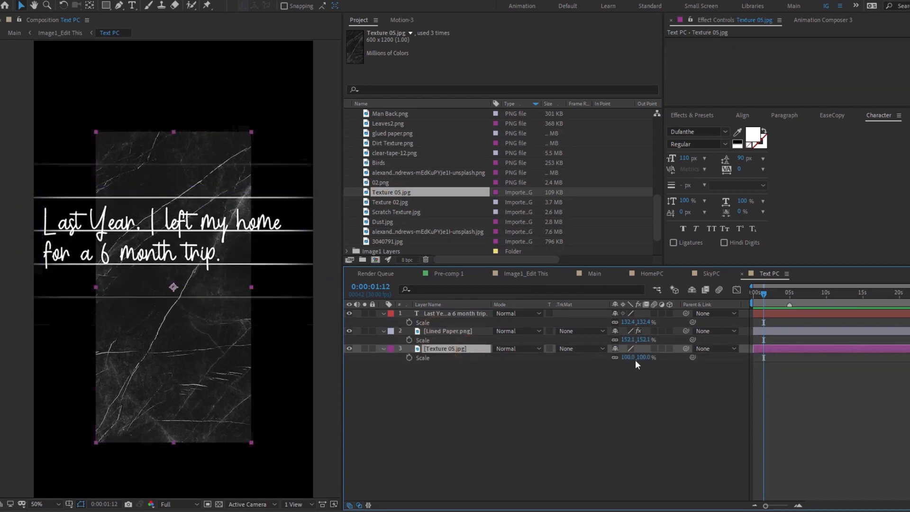
left_click_drag(635, 360, 679, 354)
Duplicate the Lined Paper layer and arrange the stack so Texture 05.jpg sits between the two copies
left_click(434, 331)
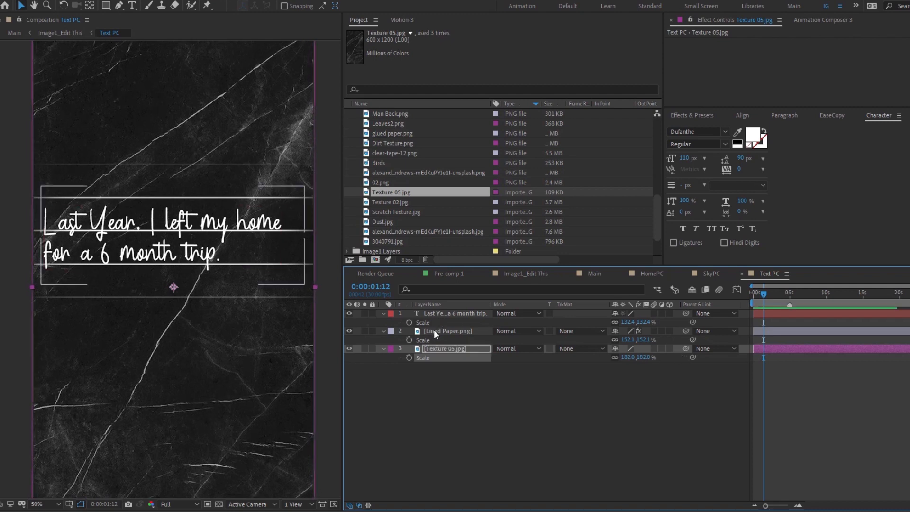
left_click(442, 349)
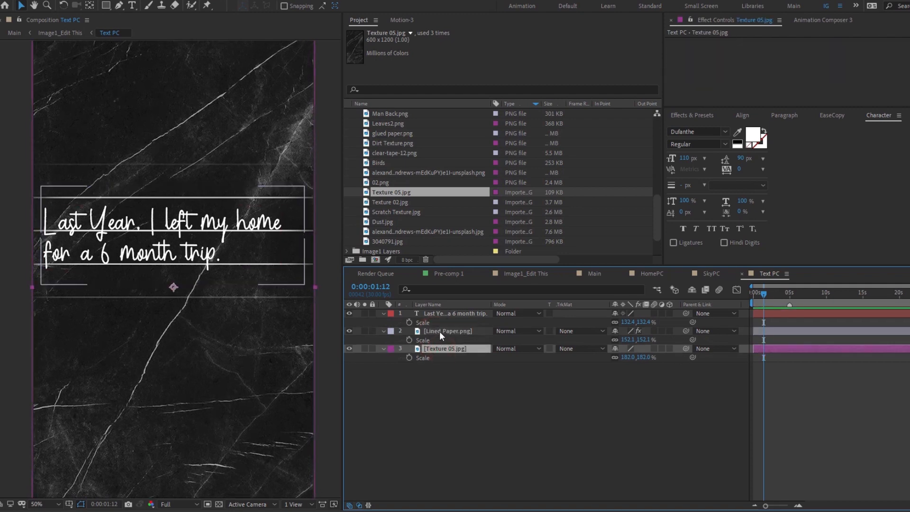
left_click(440, 331)
key("ctrl+d")
left_click_drag(441, 332, 439, 343)
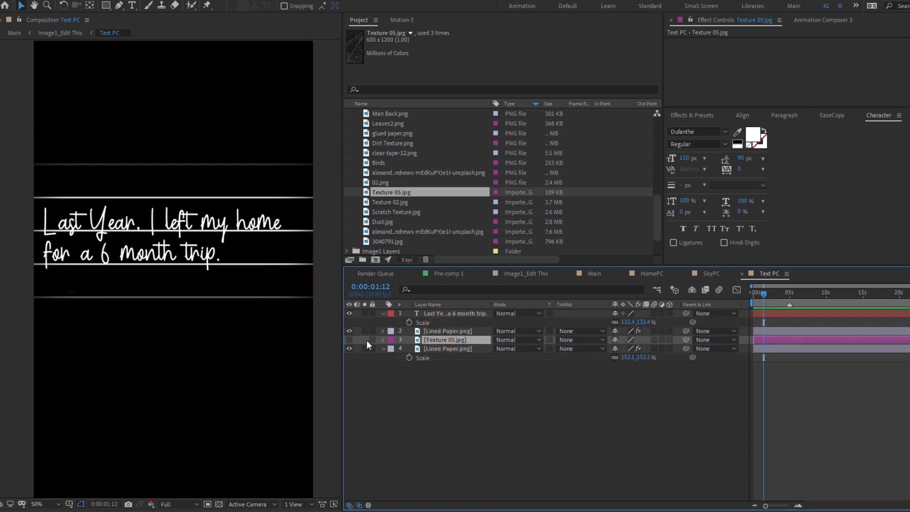
Set Texture 05.jpg to an alpha matte from the Lined Paper copy above it and scale the texture to 180%
left_click(350, 340)
left_click(587, 341)
left_click(583, 363)
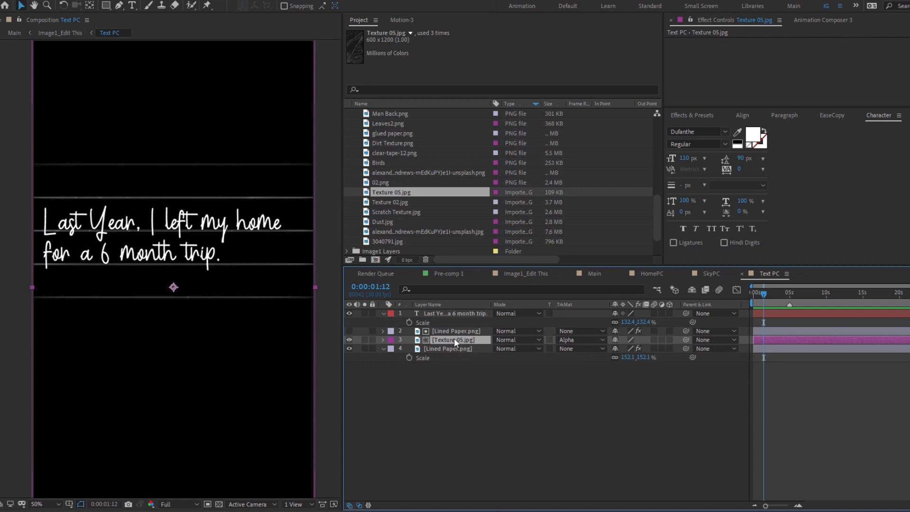
key("s")
mouse_move(650, 353)
left_mouse_down()
mouse_move(615, 350)
mouse_move(648, 350)
left_mouse_up()
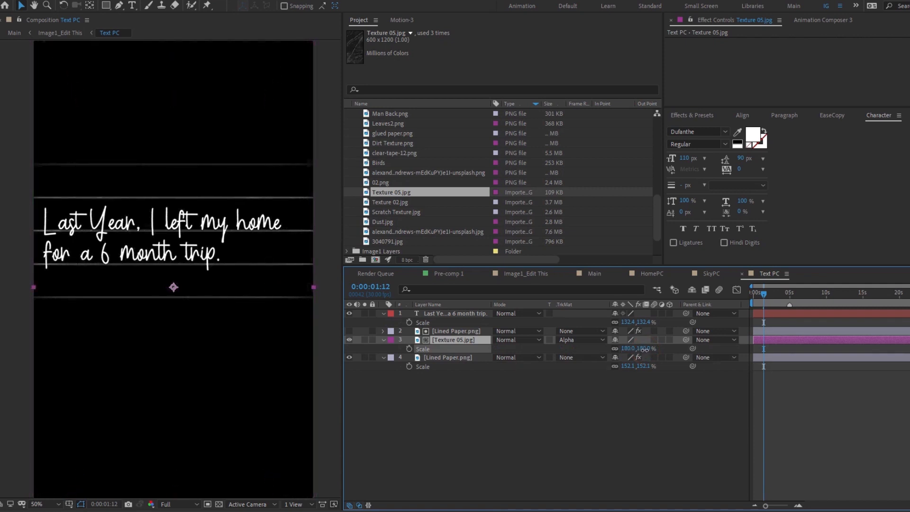
Parent the text, upper Lined Paper and Texture 05.jpg layers to the bottom Lined Paper layer
key("F2")
key("u")
left_click(446, 314)
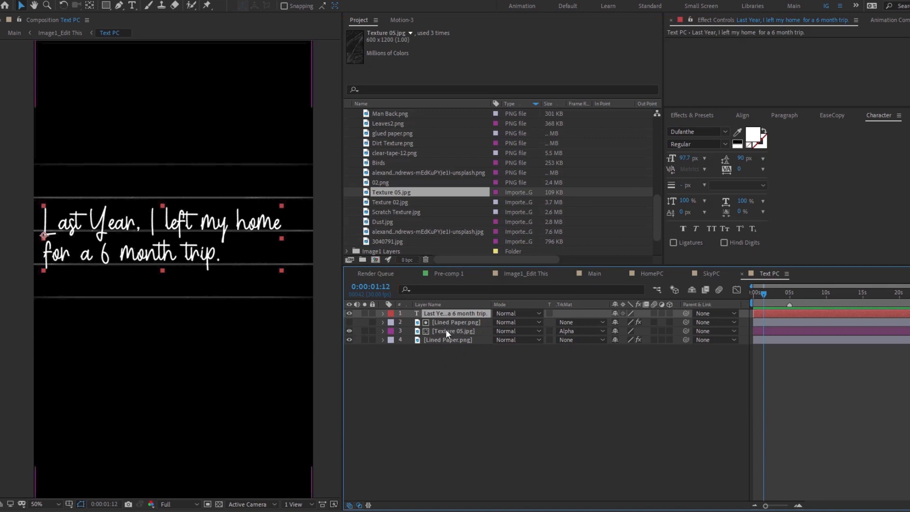
left_click(446, 331, "shift")
left_click_drag(686, 331, 457, 341)
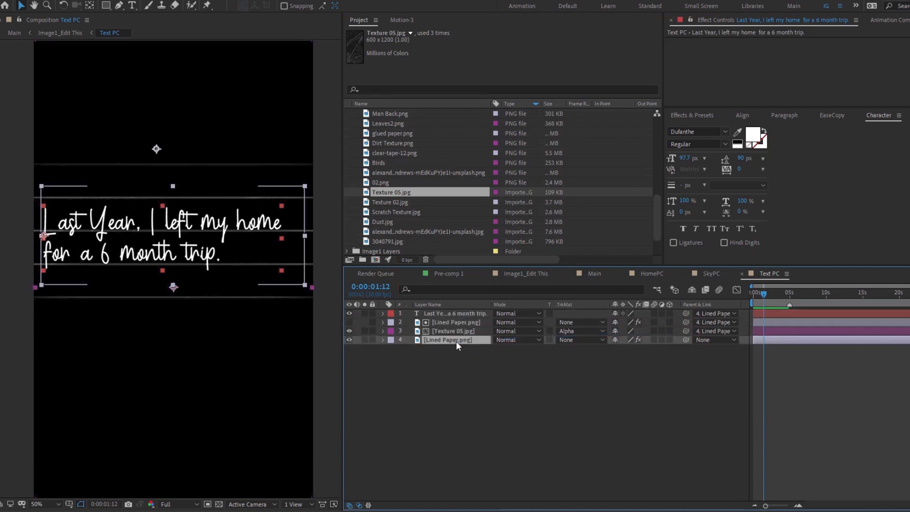
Scale the bottom Lined Paper layer to 117.3% and reposition it with its parented text
left_click(456, 341)
key("s")
left_click_drag(641, 350, 482, 369)
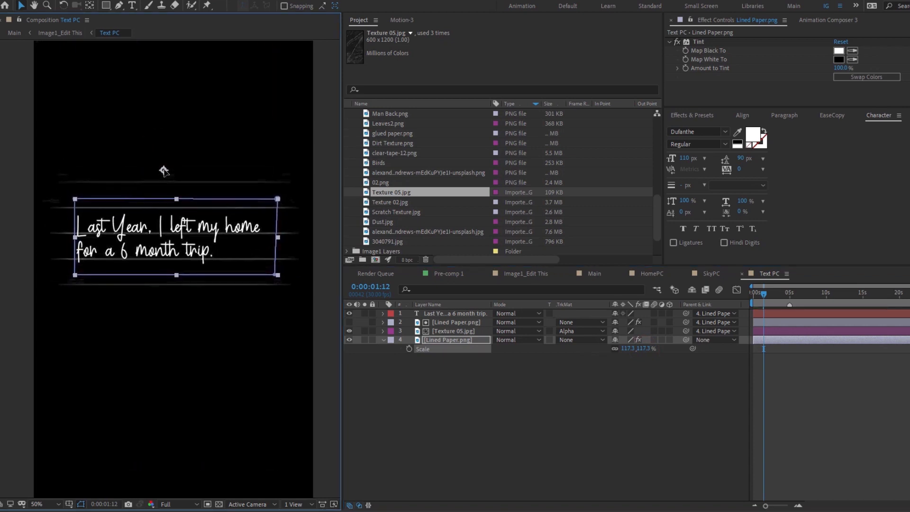
Link the upper Lined Paper layer's mask path to the mask path of the bottom Lined Paper layer
left_click(451, 332)
left_click(451, 323)
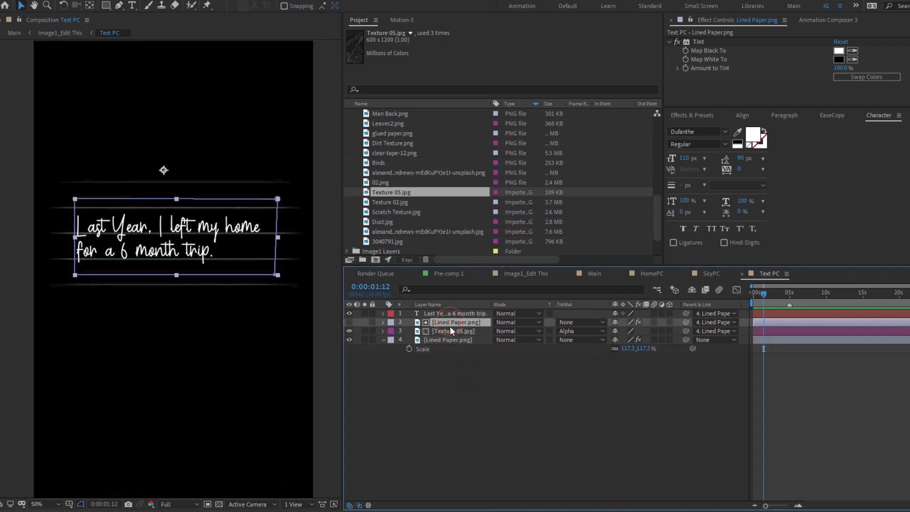
key("m")
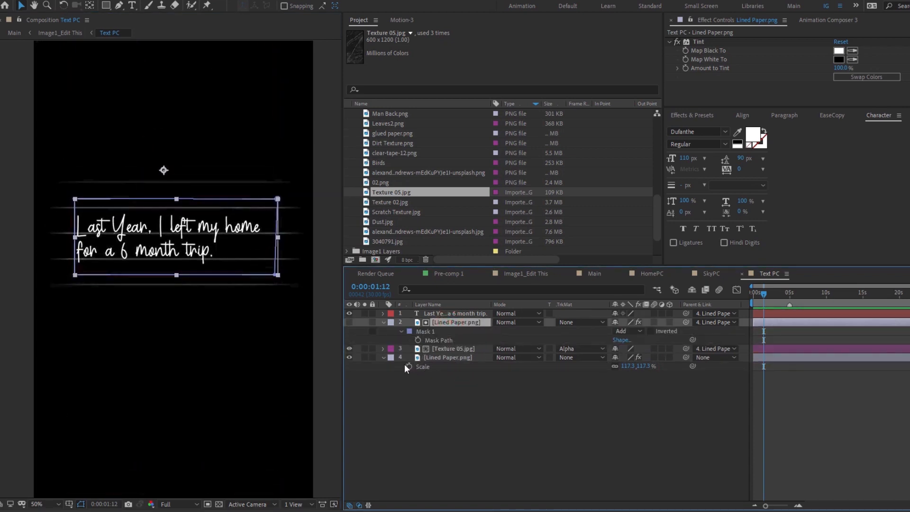
left_click(435, 359)
key("m")
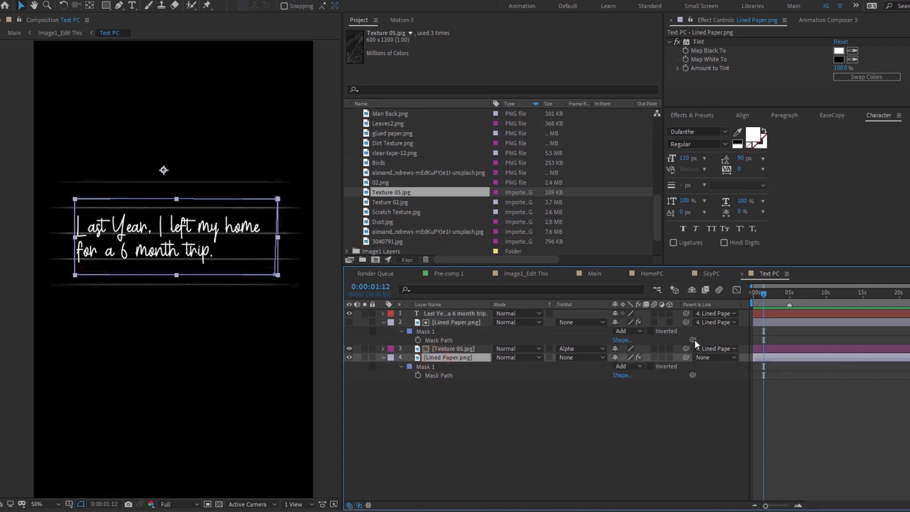
left_click_drag(695, 340, 445, 373)
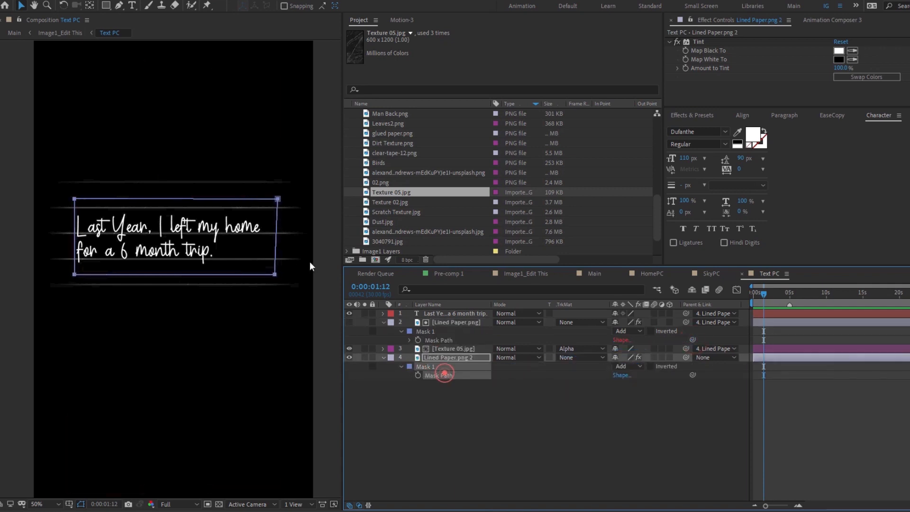
Widen the bottom Lined Paper layer's mask by moving its left and right edges outward
left_click(277, 199)
left_click_drag(293, 192, 294, 277)
left_click_drag(51, 181, 65, 276)
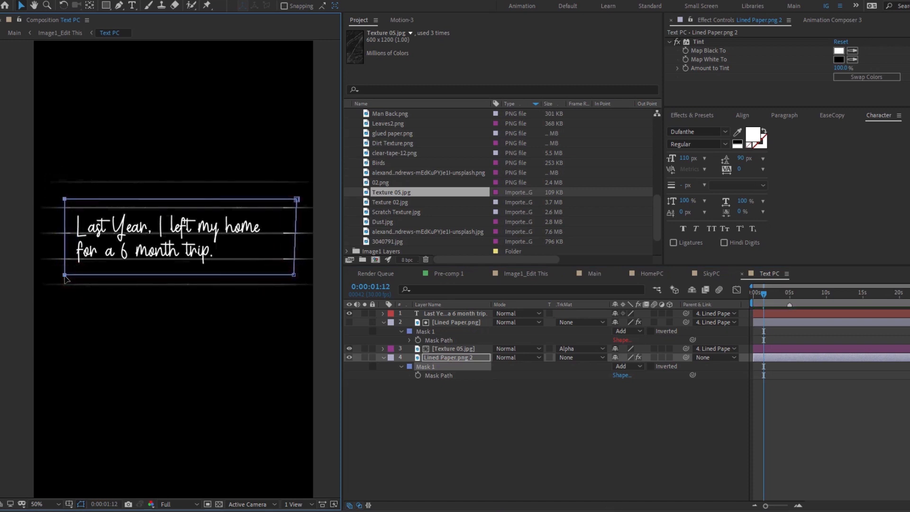
Scale the Texture 05.jpg layer to 139% so it spans the ruled lines
left_click(451, 349)
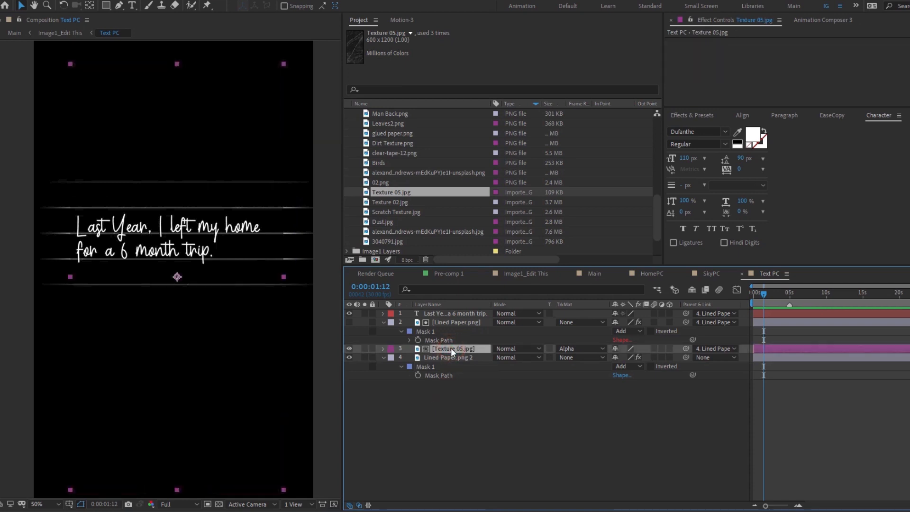
key("s")
left_click_drag(640, 357, 651, 357)
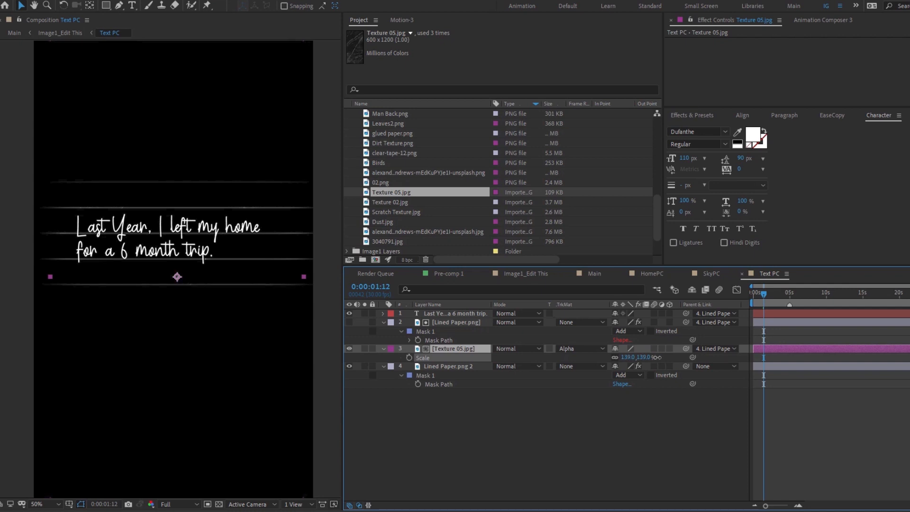
Apply a Levels effect to Texture 05.jpg and set its Input White to 35.7
key("ctrl+space")
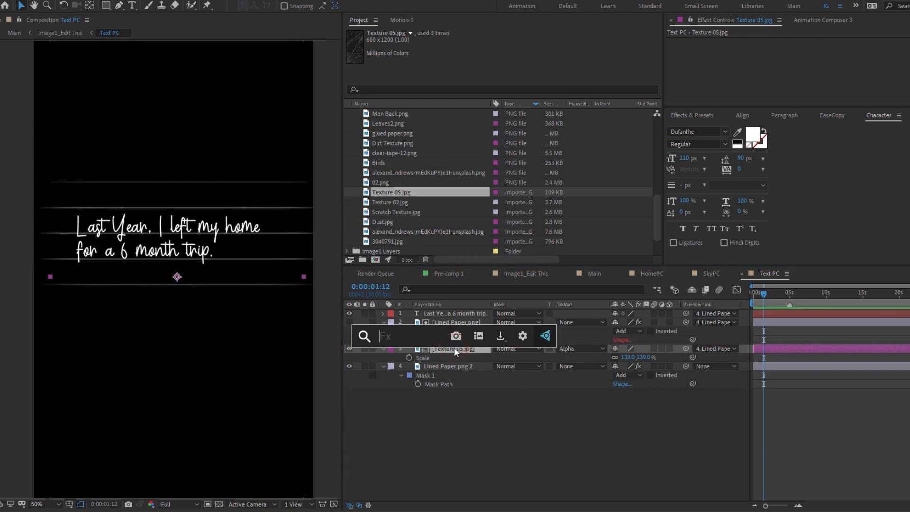
type("lev")
key("Return")
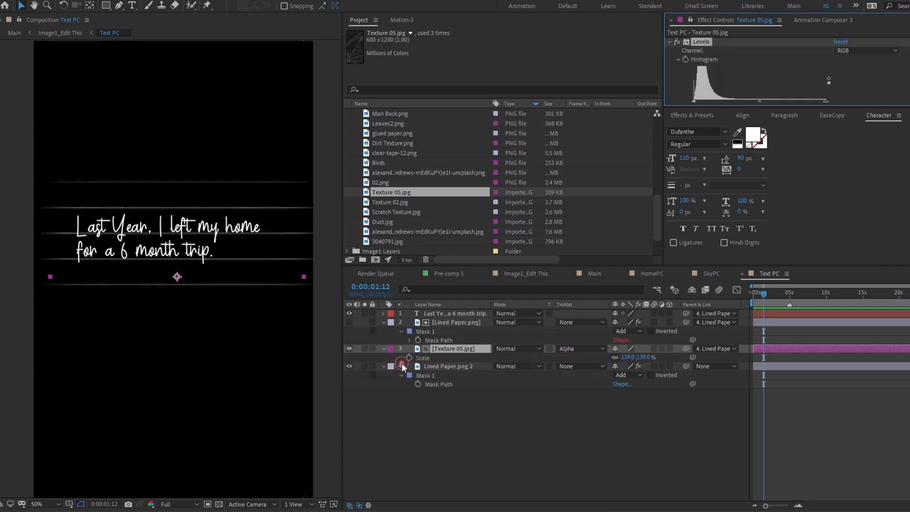
left_click_drag(816, 107, 830, 248)
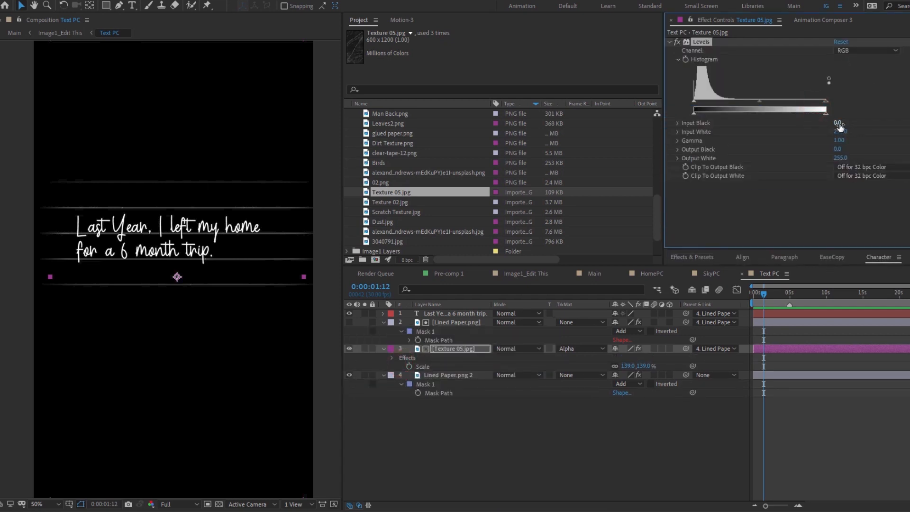
left_click_drag(842, 134, 800, 131)
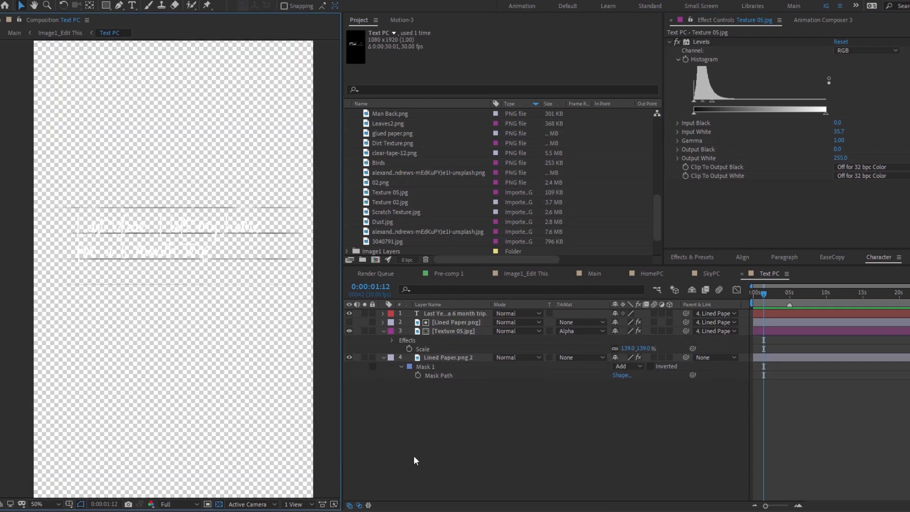
Check the textured lines in Image1_Edit This, and switch off the Levels effect on Texture 05.jpg in Text PC
key("Tab")
left_click(378, 439)
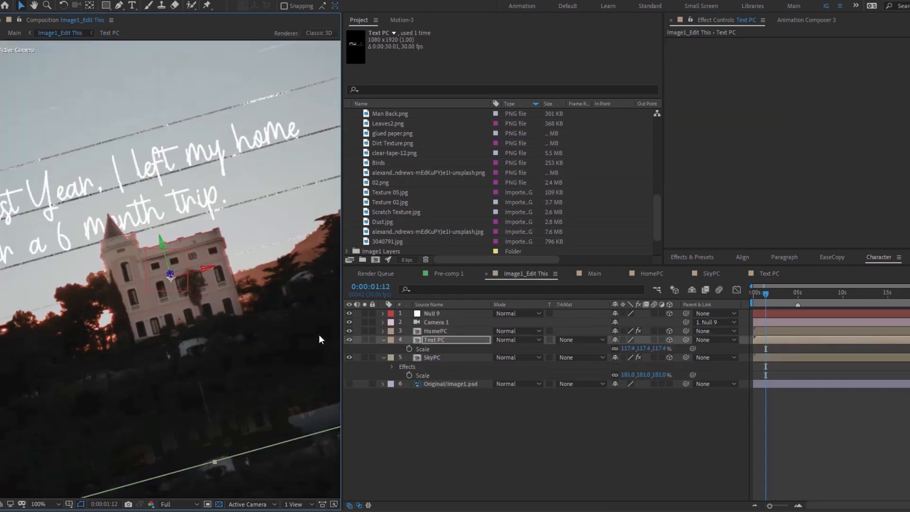
key("comma")
key("period")
double_click(429, 340)
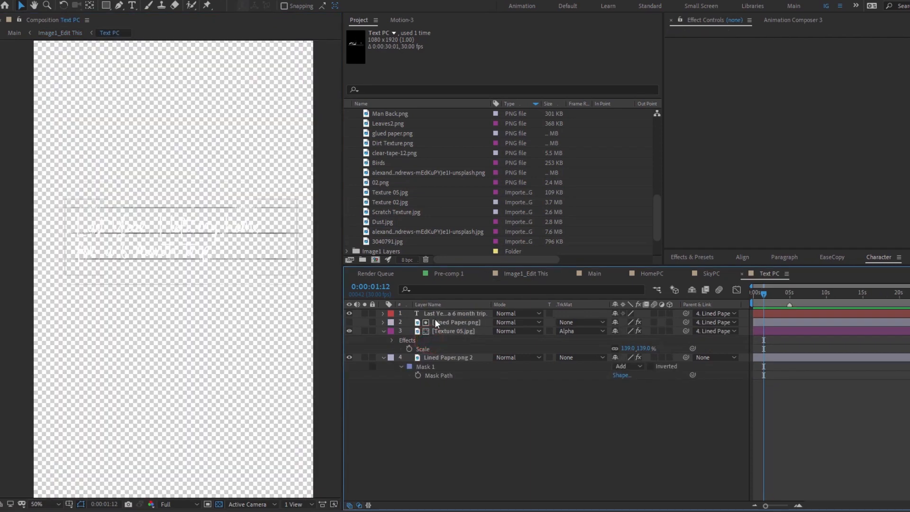
left_click(440, 330)
left_click(678, 40)
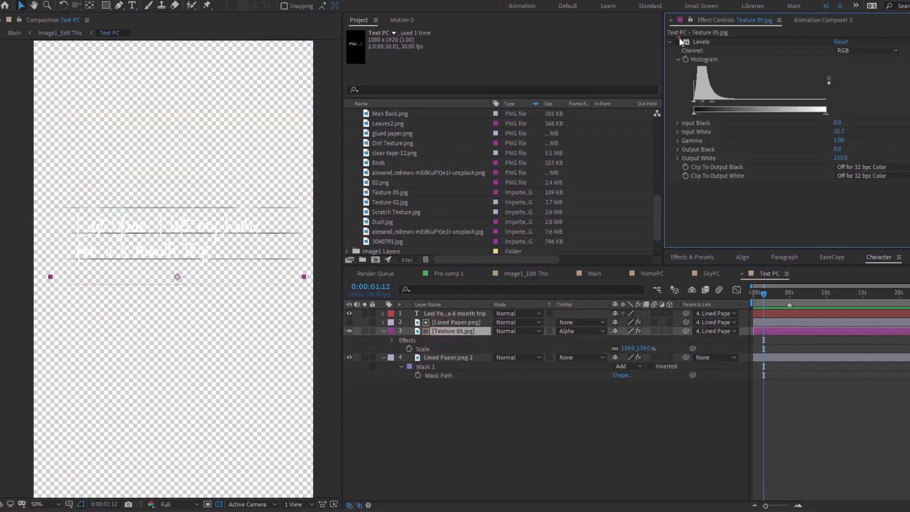
Return to Image1_Edit This and examine the ruled lines with Levels switched off
left_click(530, 399)
key("Tab")
left_click(480, 400)
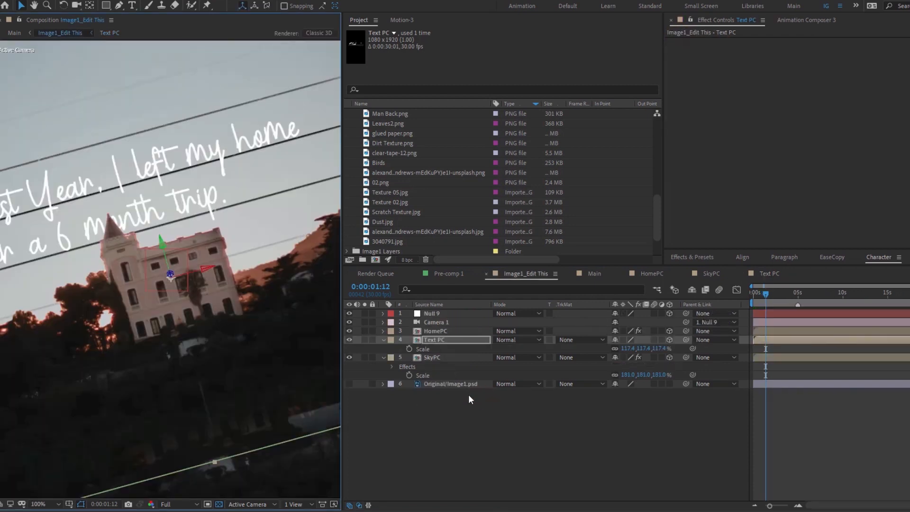
key("comma")
key("period")
Open the Text PC composition and scale the Texture 05.jpg layer down to 87.1%
double_click(448, 338)
left_click(443, 332)
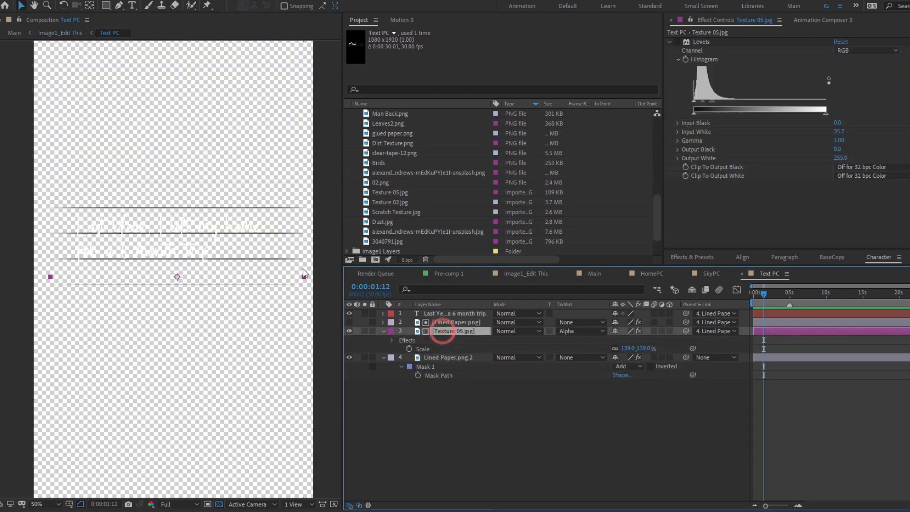
key("s")
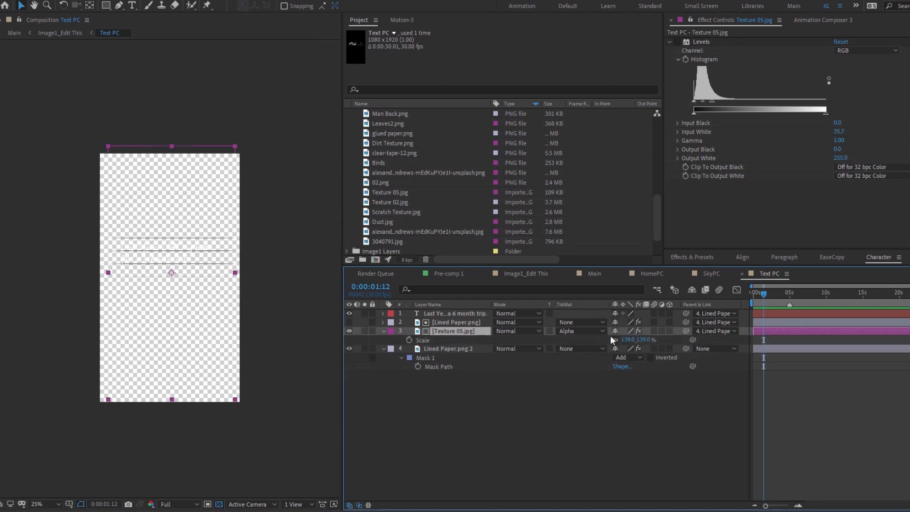
left_click_drag(642, 339, 395, 359)
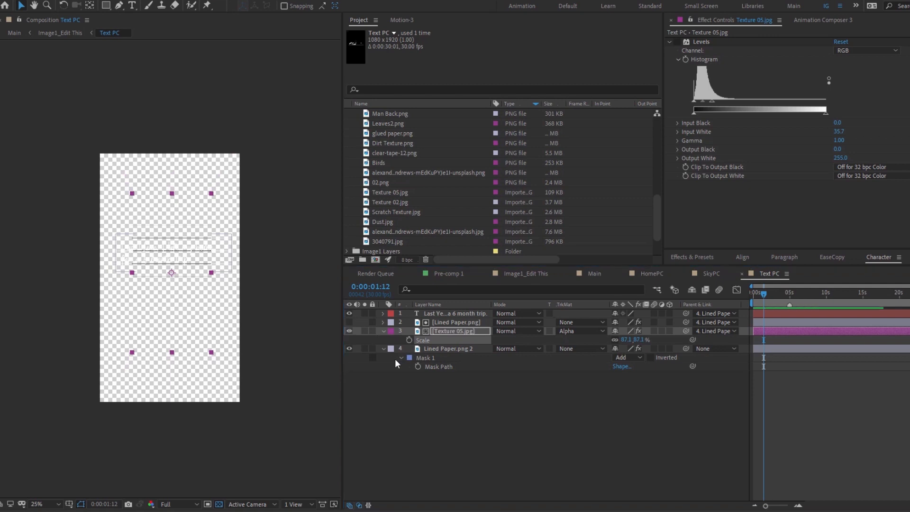
Apply the Motion Tile effect to the Texture 05.jpg layer
key("ctrl+space")
type("mot")
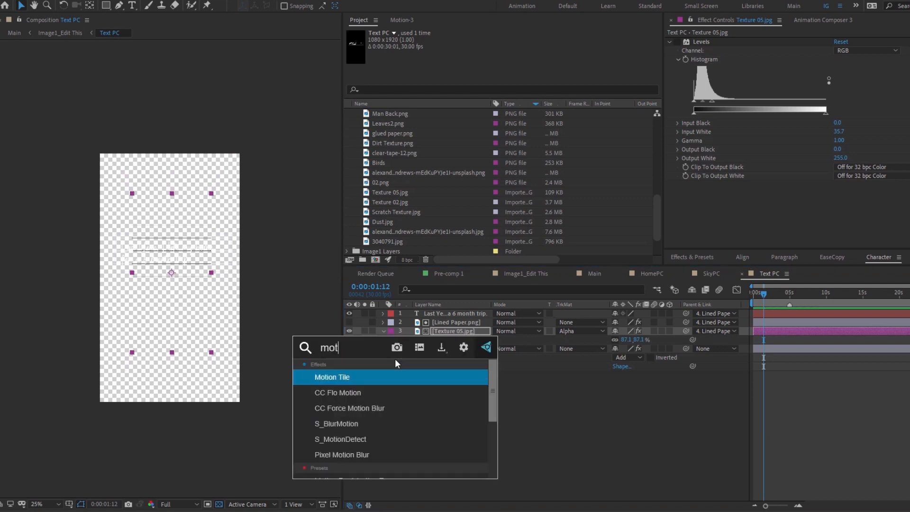
left_click(345, 377)
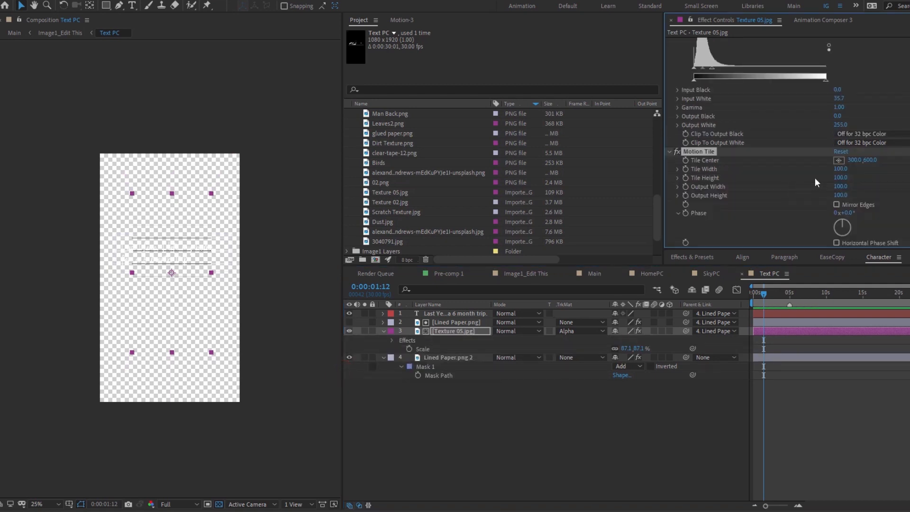
Hide the Lined Paper.png 2 layer and turn off the transparency grid in Text PC
left_click(349, 358)
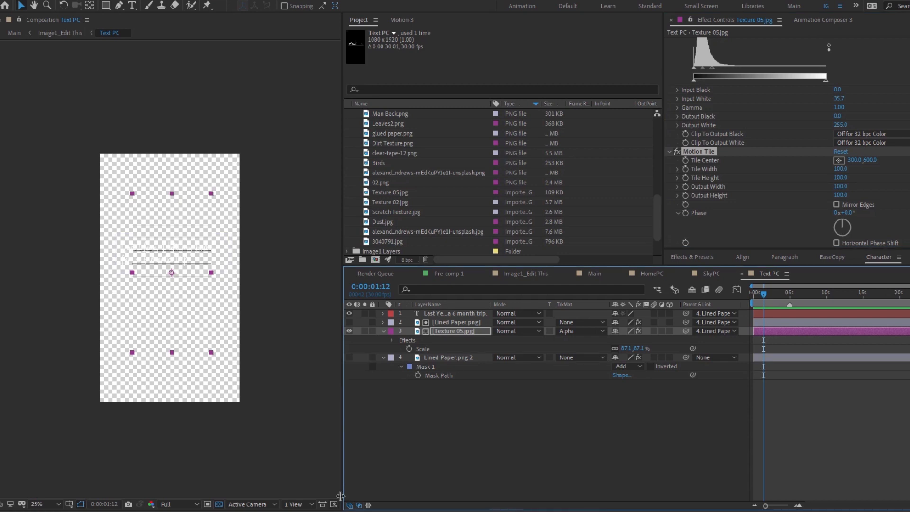
left_click(220, 505)
key("period")
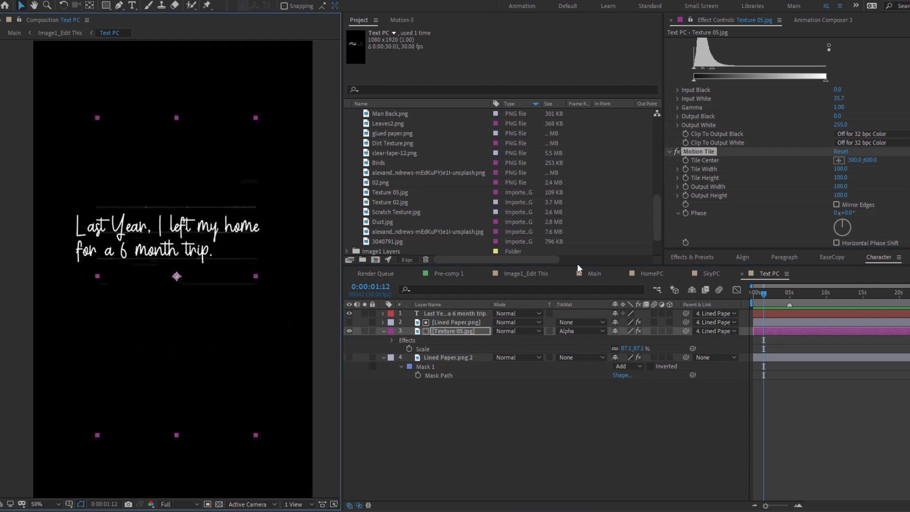
Set Motion Tile's Output Width to 300 and Output Height to 610, and return to Image1_Edit This
left_click_drag(841, 188, 865, 195)
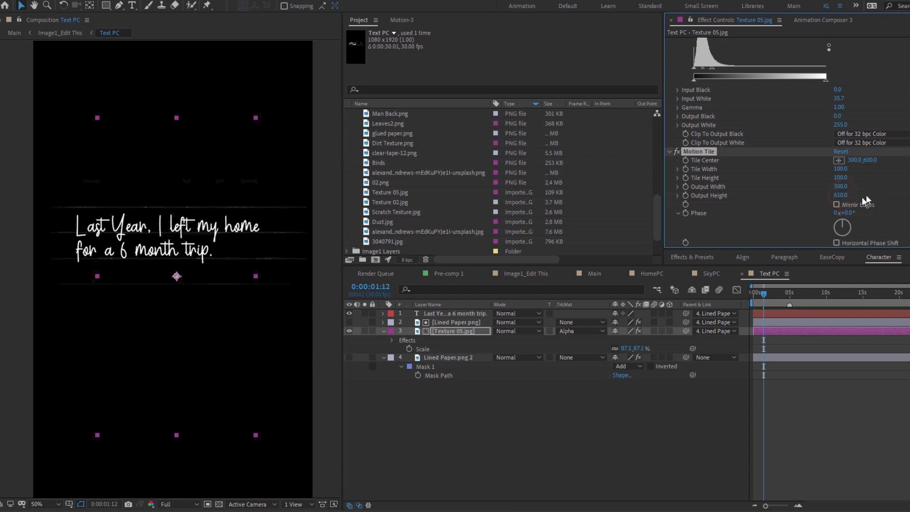
left_click(512, 433)
key("Tab")
left_click(459, 433)
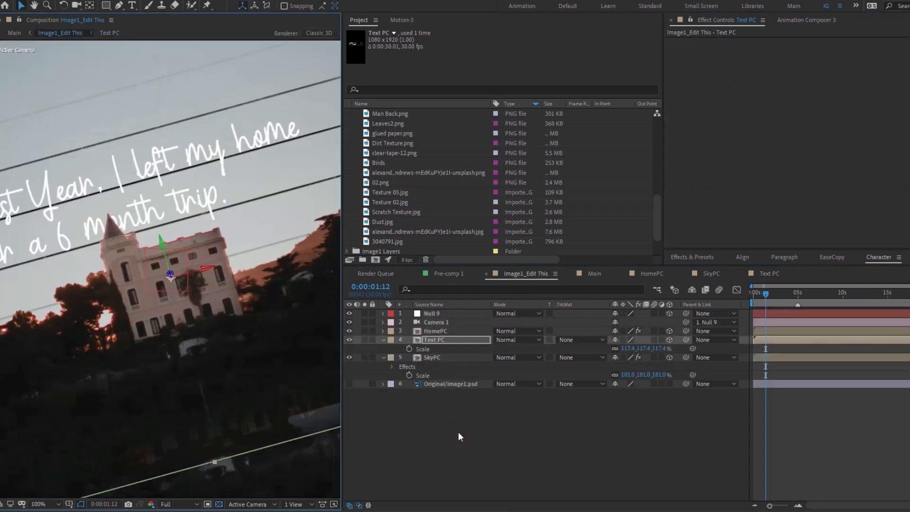
Scale the Text PC layer to 130.3%, shift it slightly upward in the sky, and preview the scene
key("shift+slash")
left_click(432, 341)
key("s")
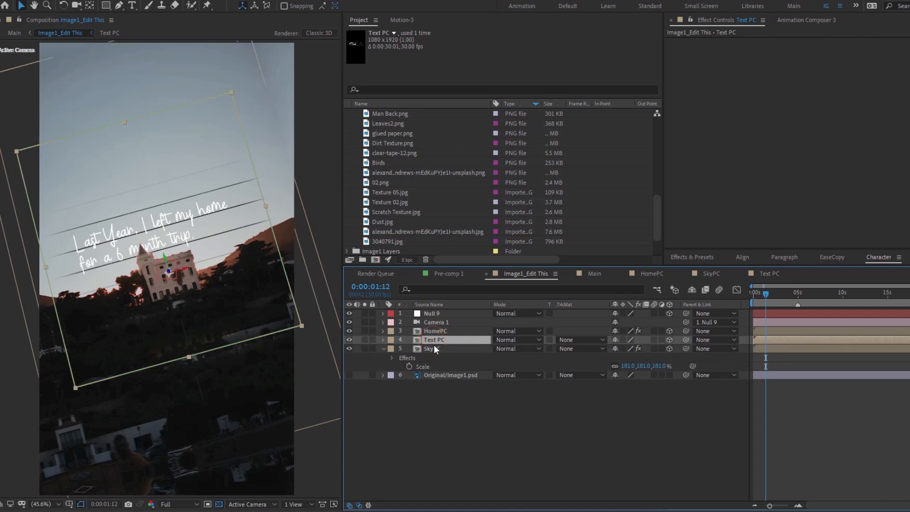
key("s")
left_click_drag(654, 349, 714, 344)
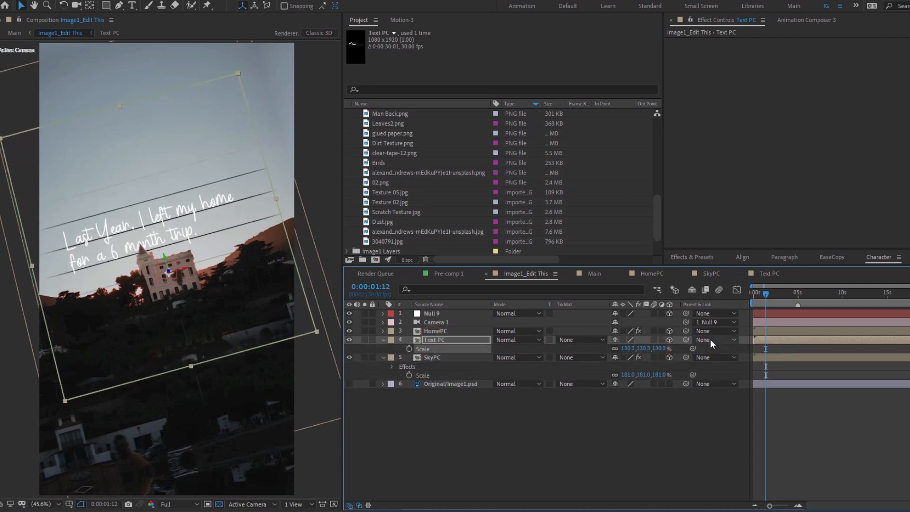
left_click_drag(232, 246, 227, 215)
left_click(454, 407)
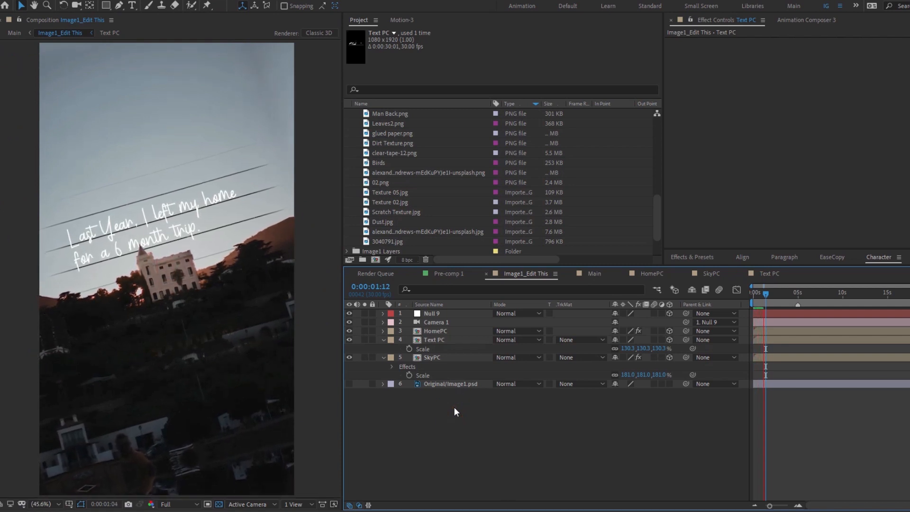
Duplicate the HomePC layer and set the copy's Z Rotation to 180° to turn the building upside down
scroll(156, 236, "down", 2)
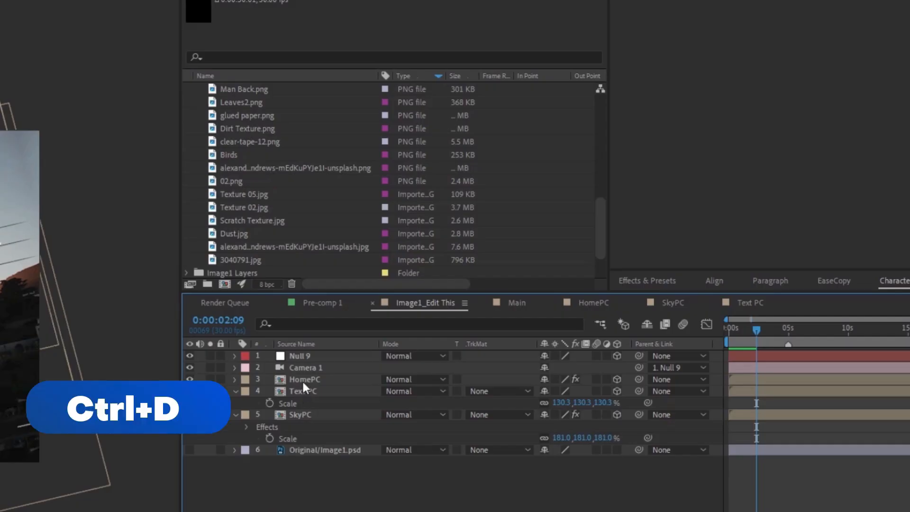
left_click(434, 332)
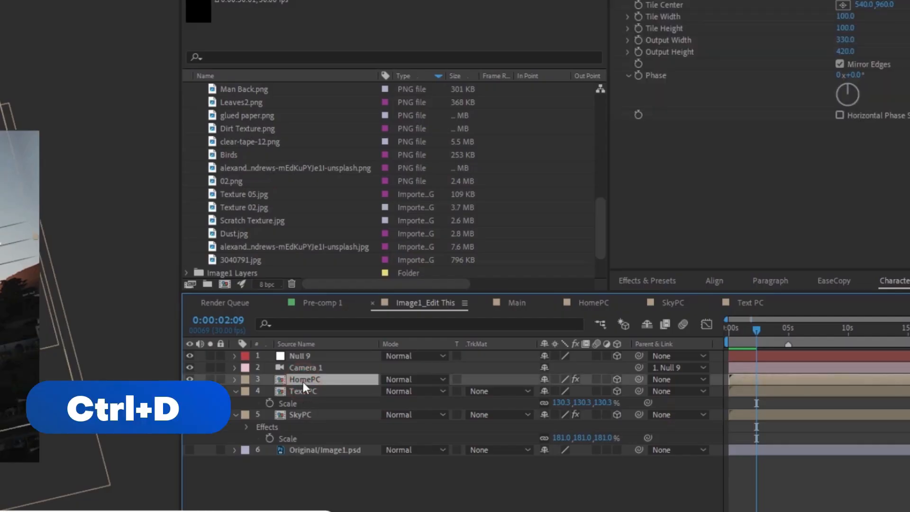
key("ctrl+d")
key("r")
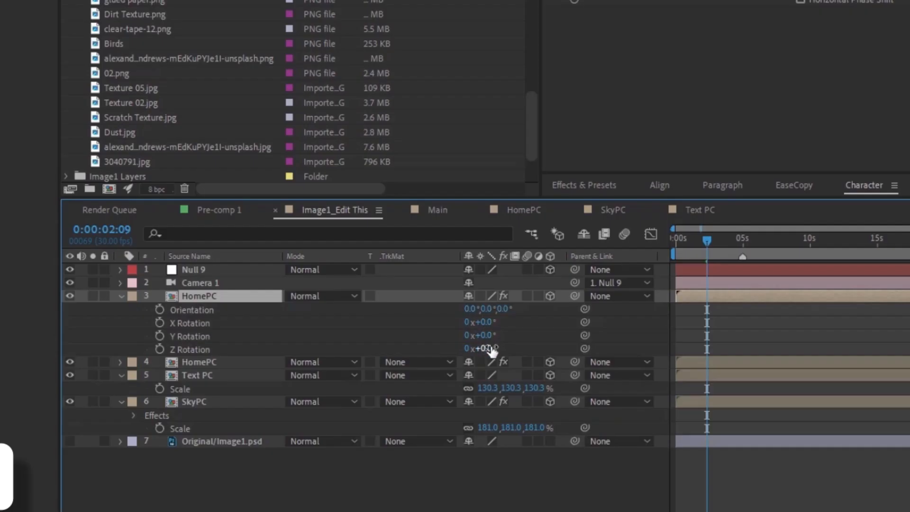
left_click(628, 365)
type("90")
key("Return")
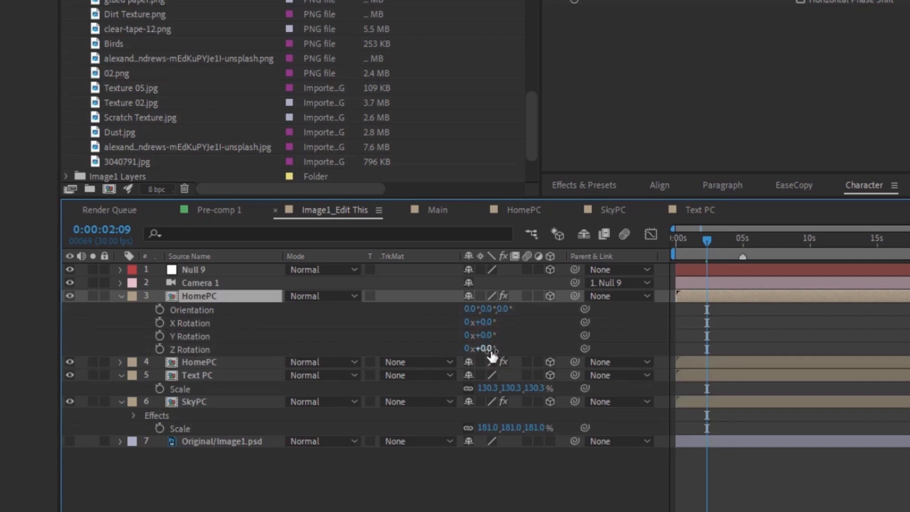
left_click(488, 349)
type("180")
key("Return")
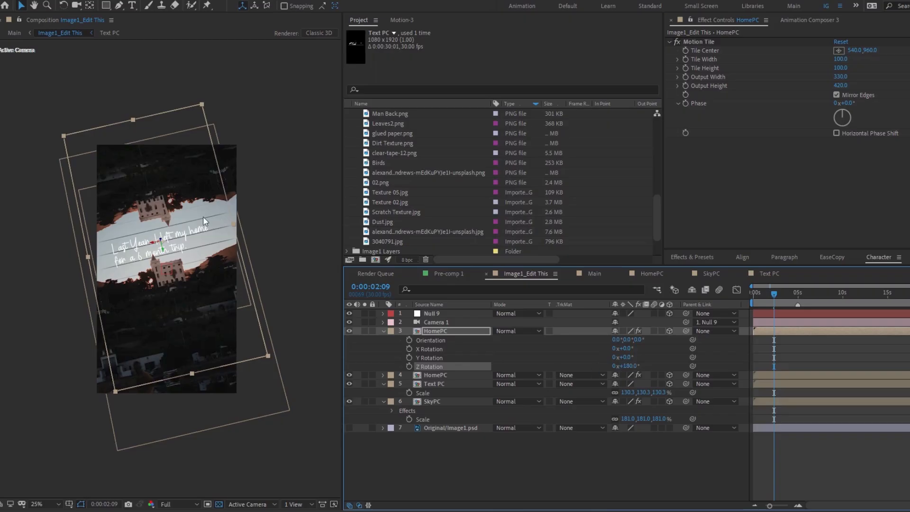
Move the upside-down HomePC copy upward to open more sky above the handwritten text
left_click(305, 136)
left_click(457, 331)
left_click(173, 166)
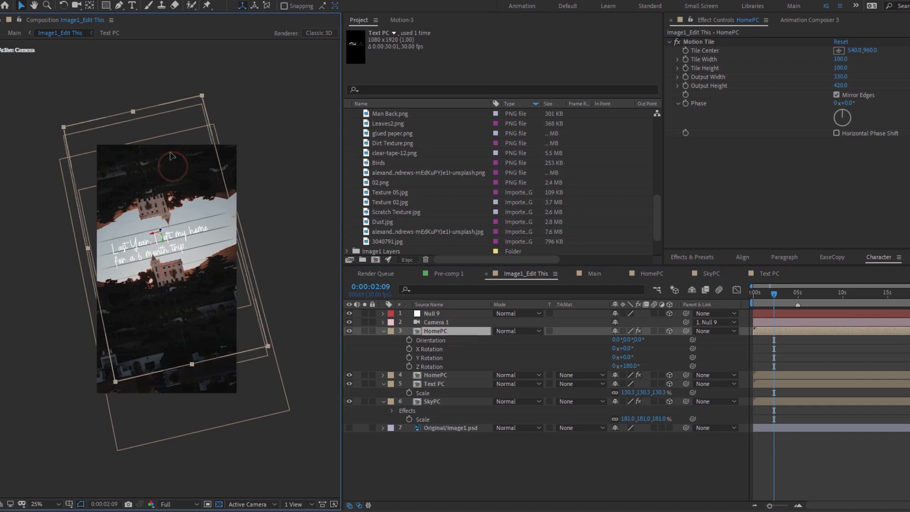
left_click_drag(172, 157, 169, 147)
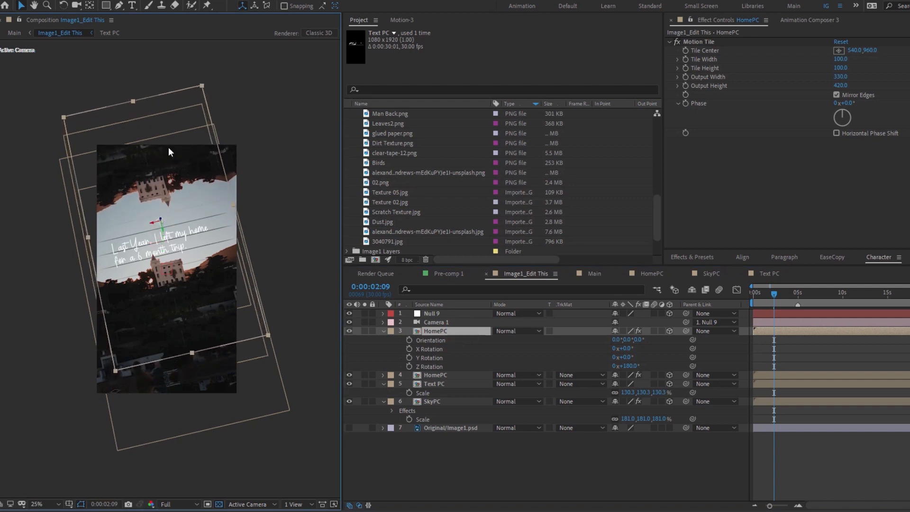
left_click(274, 244)
left_click(153, 298)
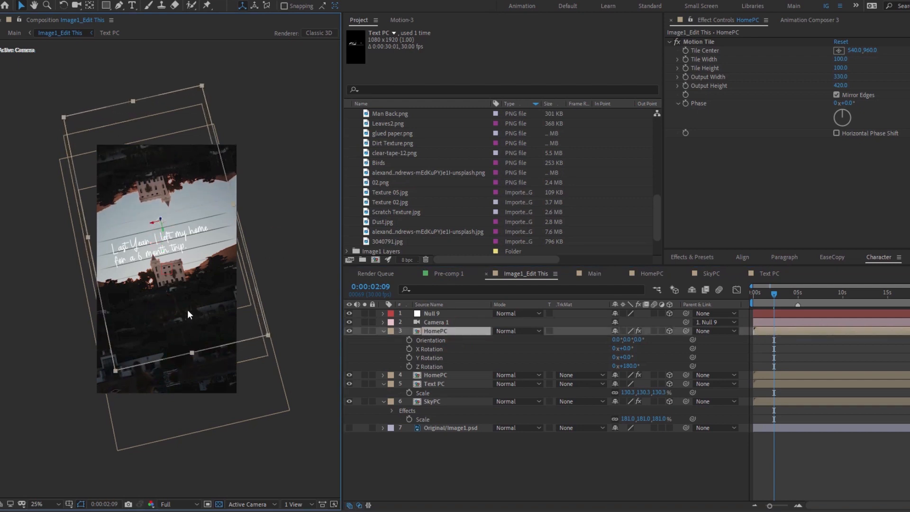
Identify the upside-down HomePC copy by toggling its visibility, and rename it HomeUpper PC
left_click(446, 375)
left_click(349, 330)
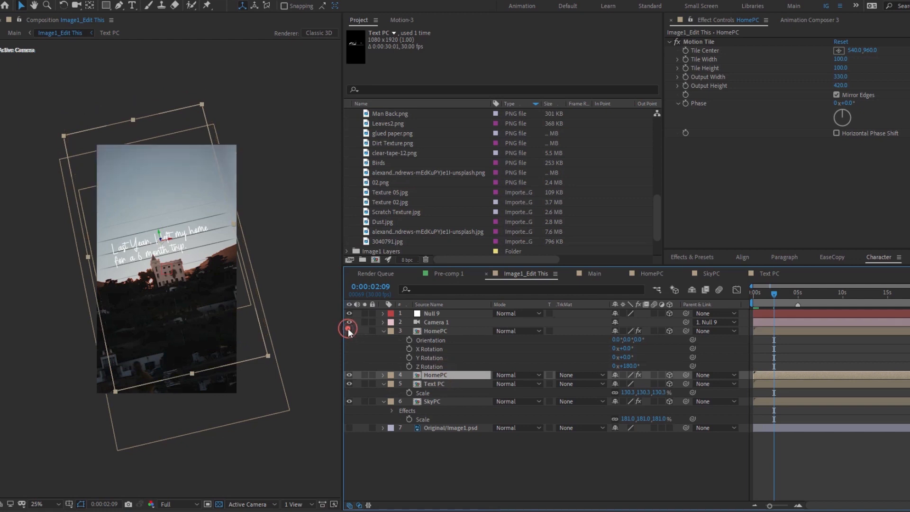
left_click(349, 330)
left_click(437, 331)
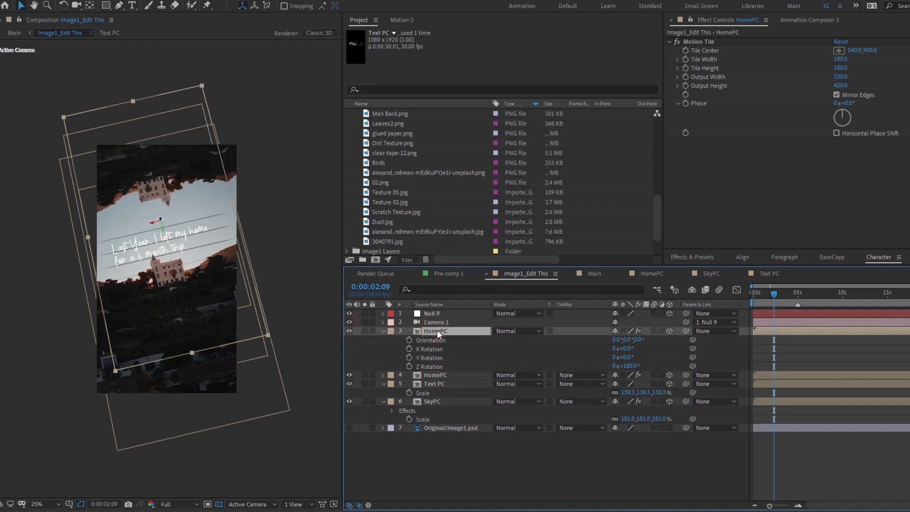
key("Return")
key("Right")
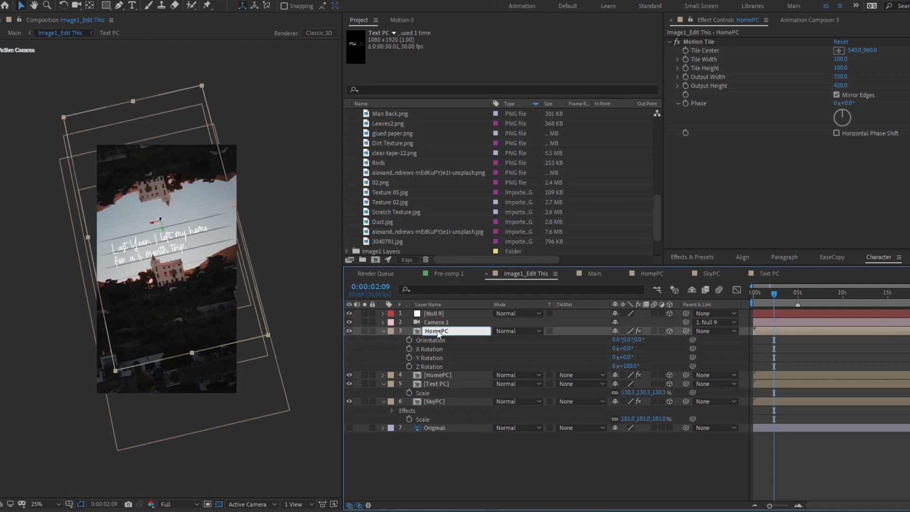
type("Upper")
key("Return")
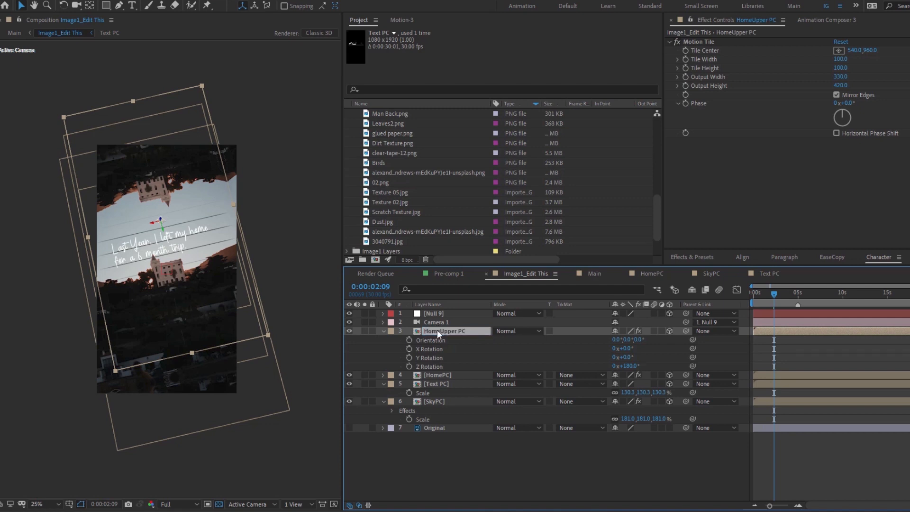
left_click(439, 377)
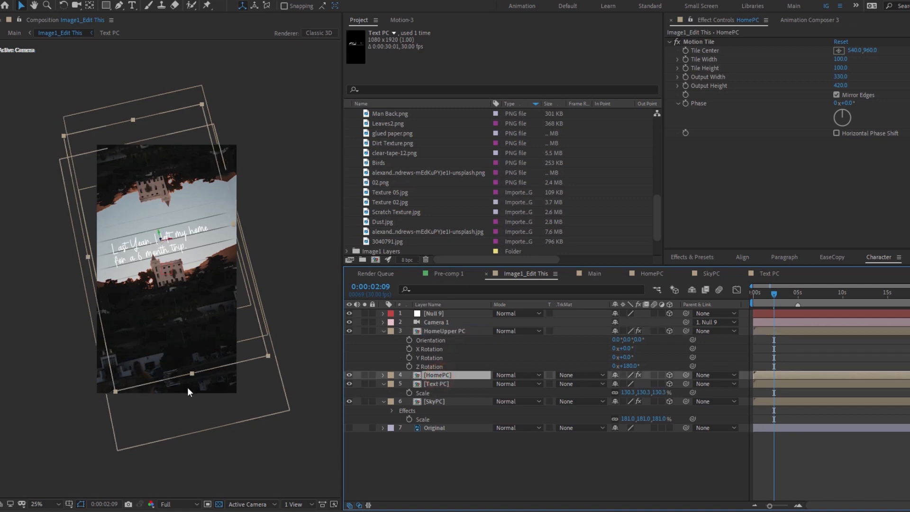
left_click_drag(187, 388, 189, 410)
key("Return")
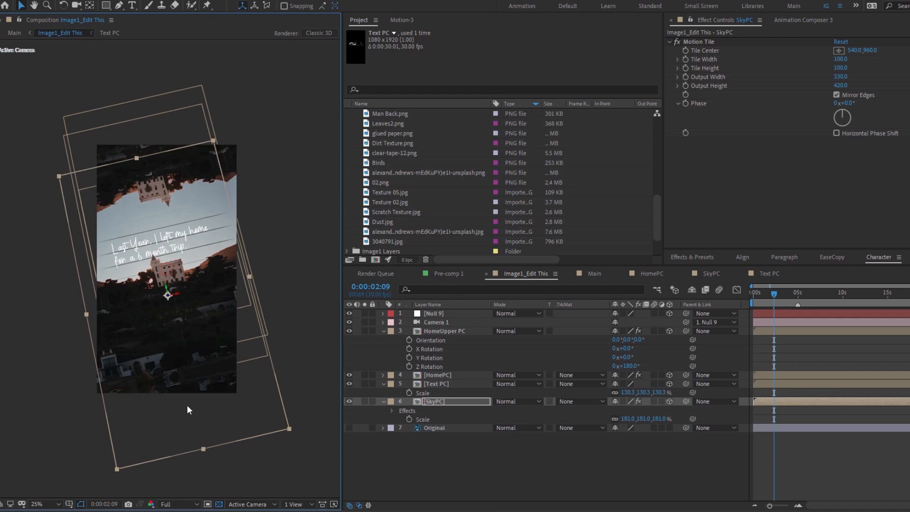
key("ctrl+z")
Move the upright HomePC layer down so the building clears the text, and preview the animation
left_click(438, 375)
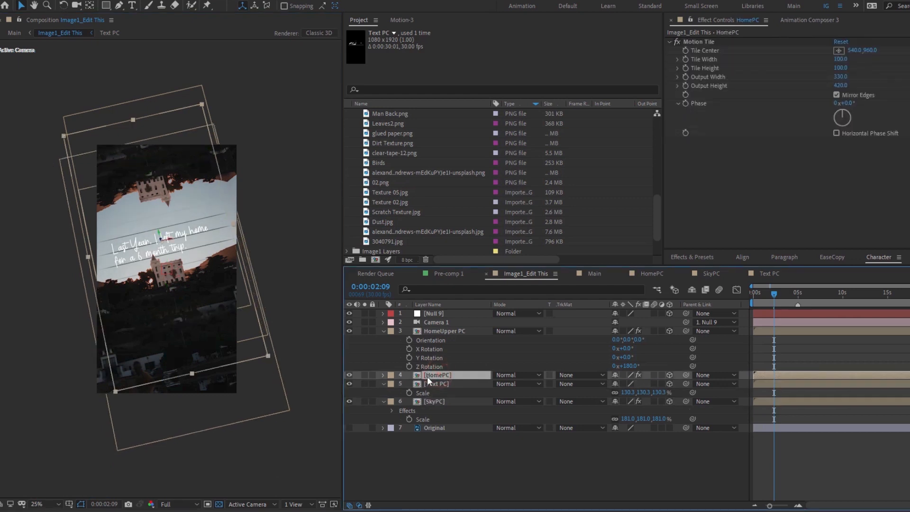
left_click_drag(177, 341, 179, 375)
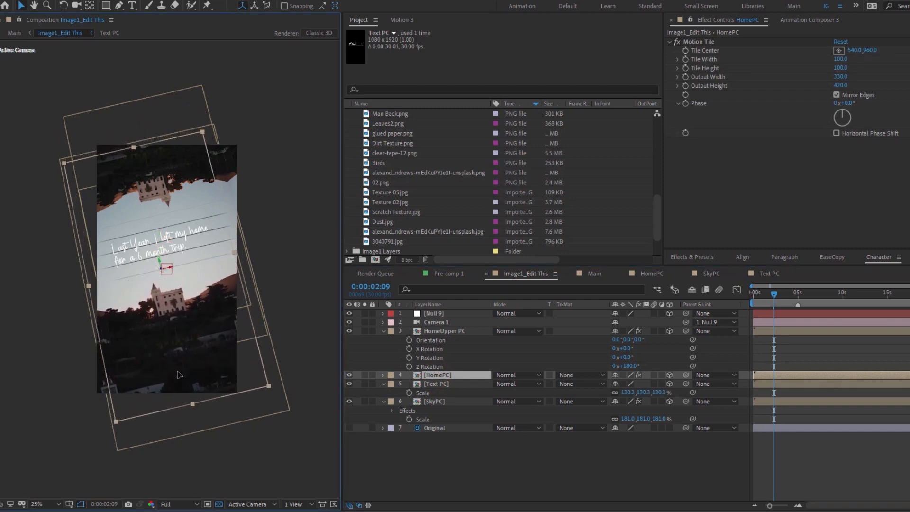
left_click(431, 322)
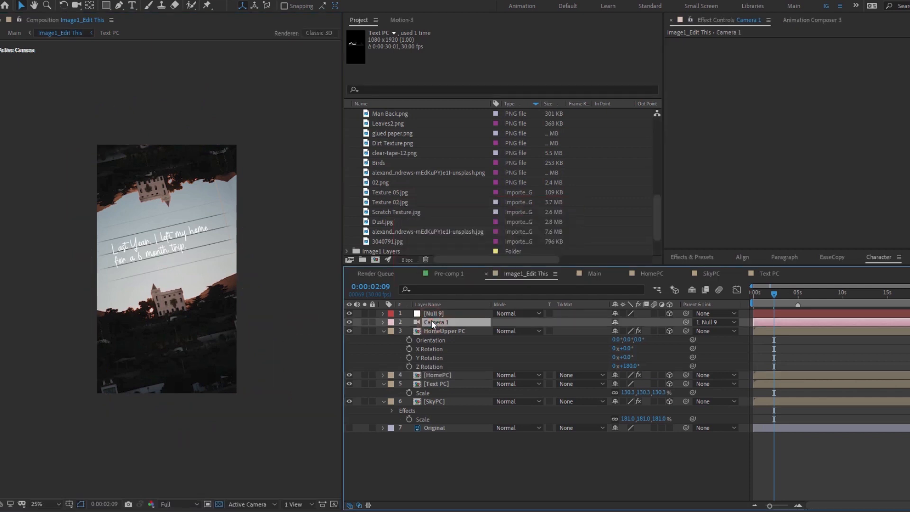
key("space")
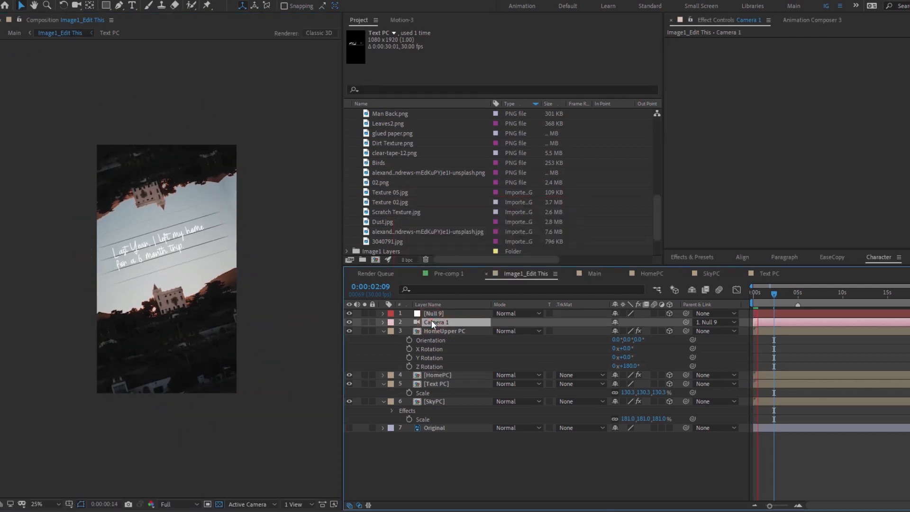
key("space")
Bring HomeUpper PC closer to the camera and lower it in the frame, to Position 564.1, 849.8, -1175.3
left_click(437, 374)
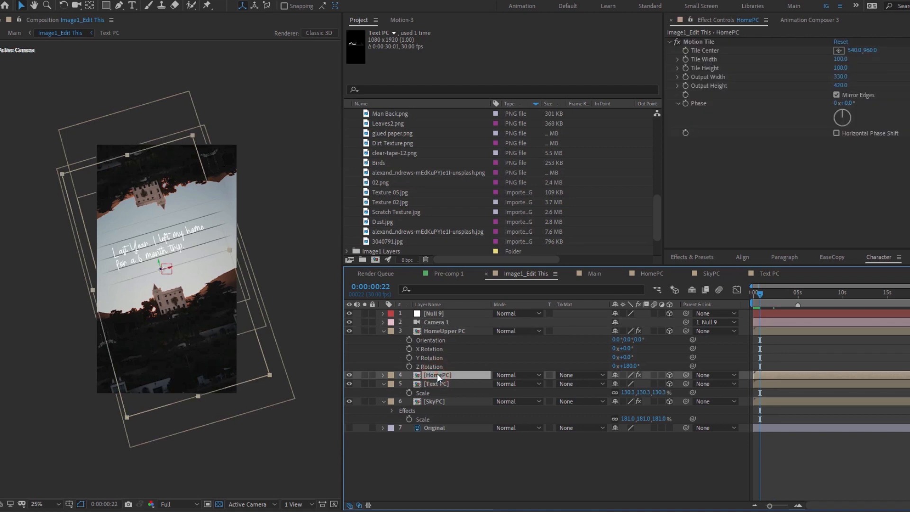
left_click(445, 327)
key("p")
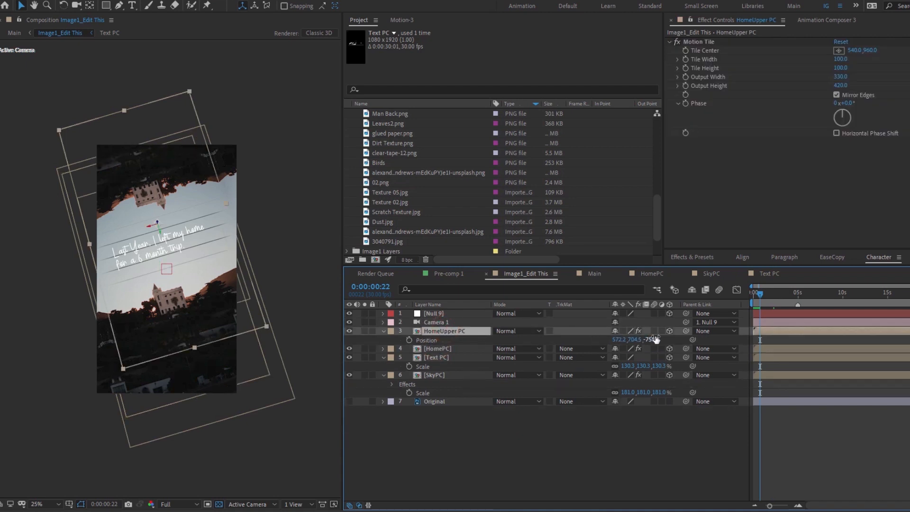
left_click_drag(656, 338, 427, 332)
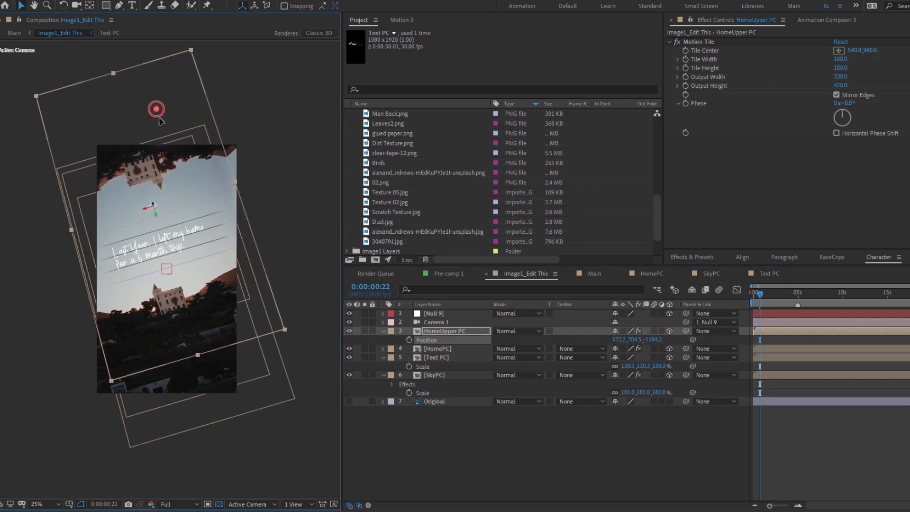
left_click_drag(156, 107, 162, 133)
left_click(271, 186)
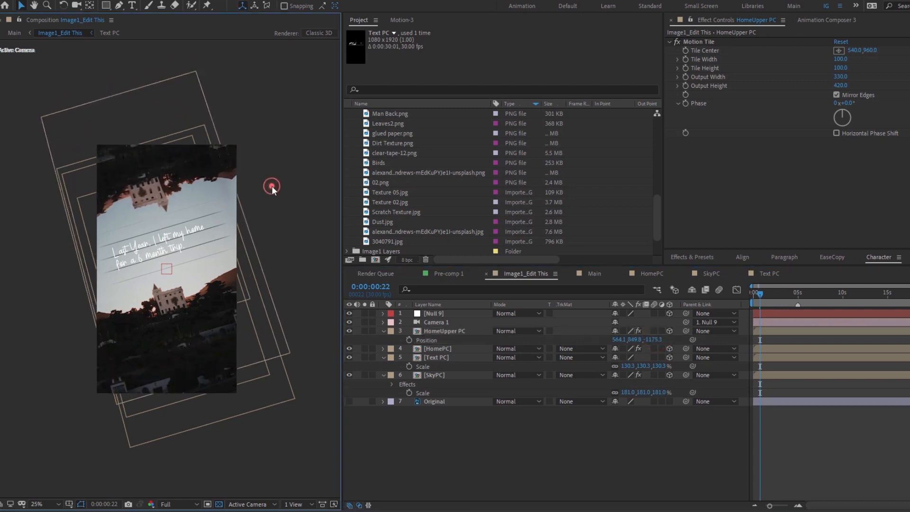
scroll(272, 186, "up", 3)
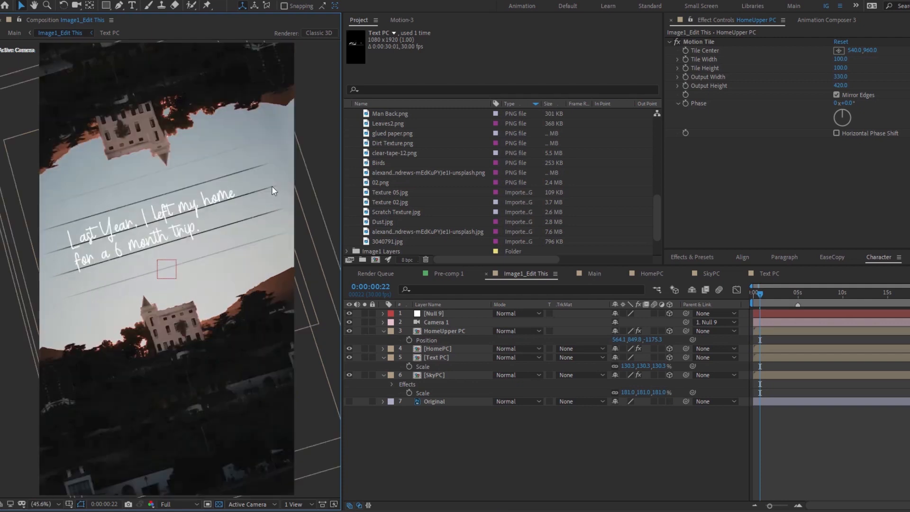
Preview the scene, and apply Camera Lens Blur to HomeUpper PC with a Blur Radius of 2
key("space")
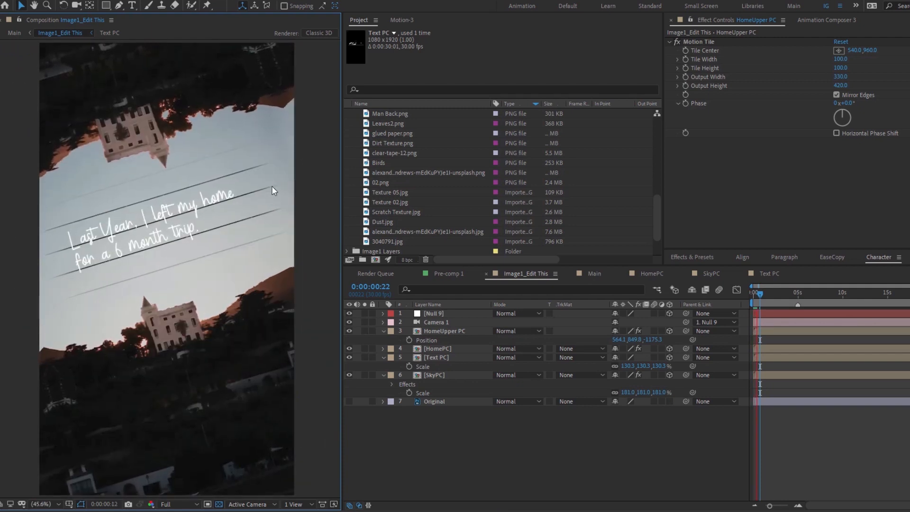
key("space")
left_click(445, 331)
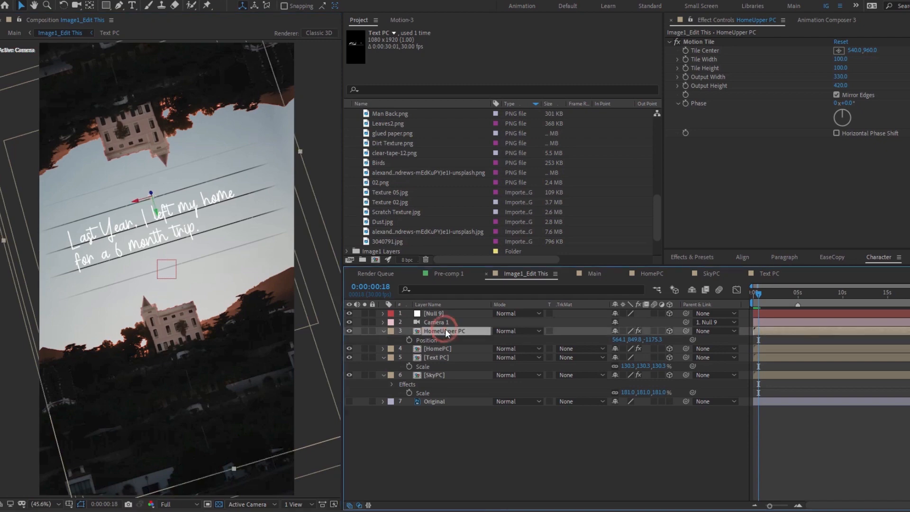
key("ctrl+space")
type("ca")
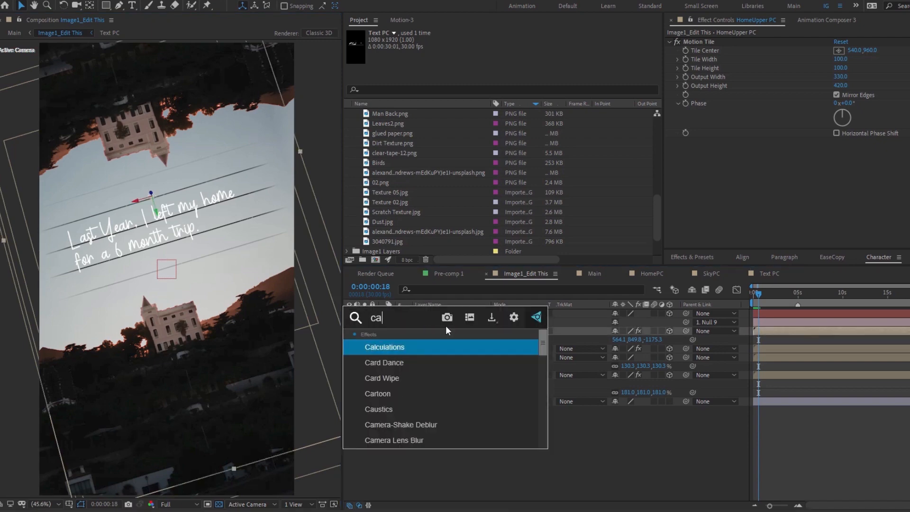
type("mer")
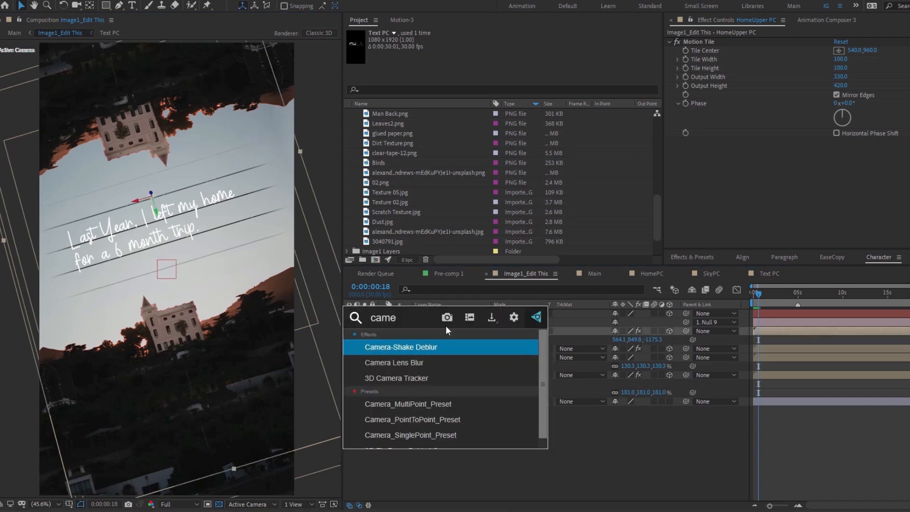
left_click(419, 362)
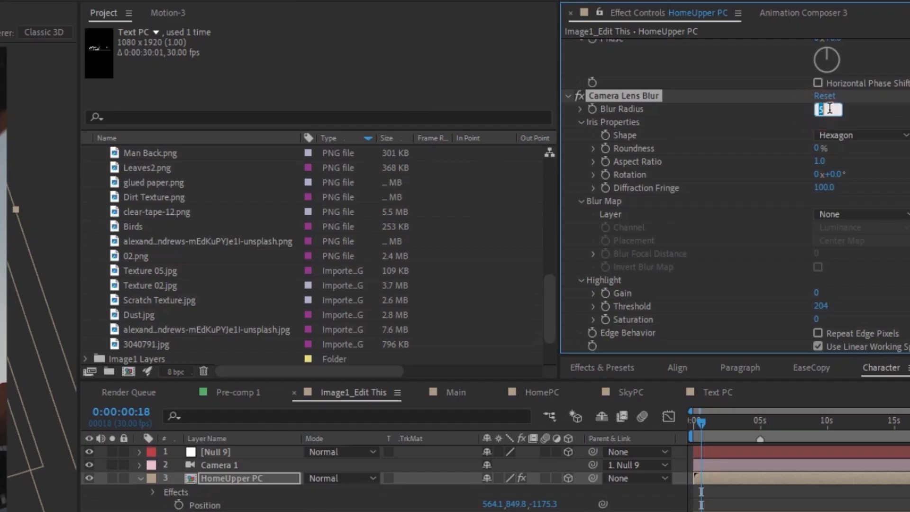
type("2")
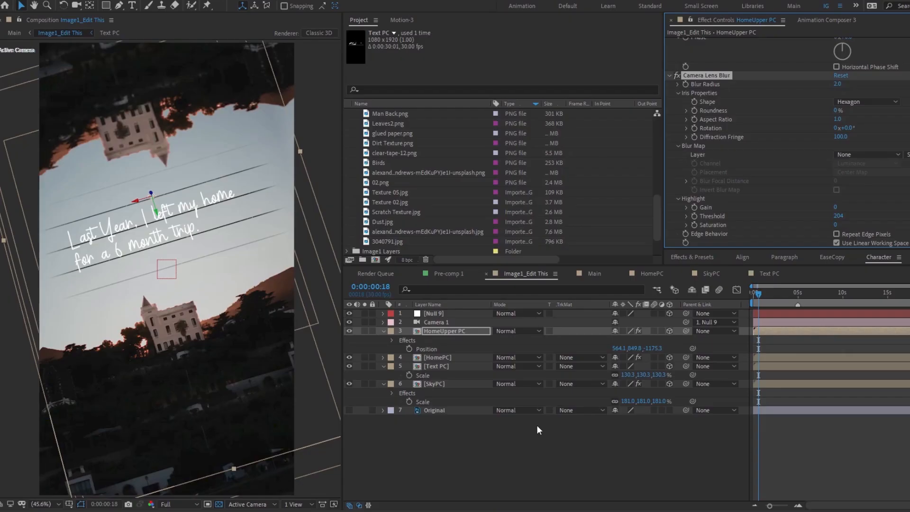
left_click(537, 425)
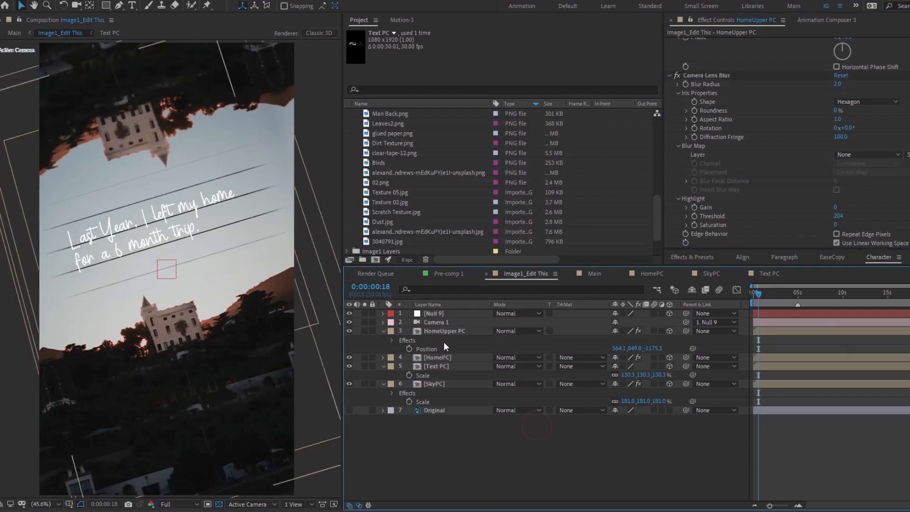
Set Null 9's Z Rotation keyframe at the first frame to 35° for a stronger opening camera tilt
left_click(449, 323)
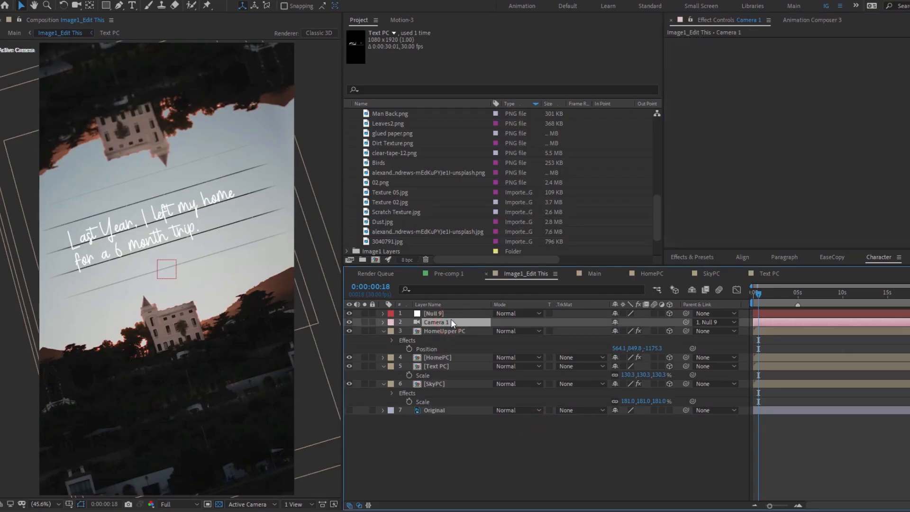
left_click(452, 314)
key("r")
left_click_drag(755, 292, 750, 293)
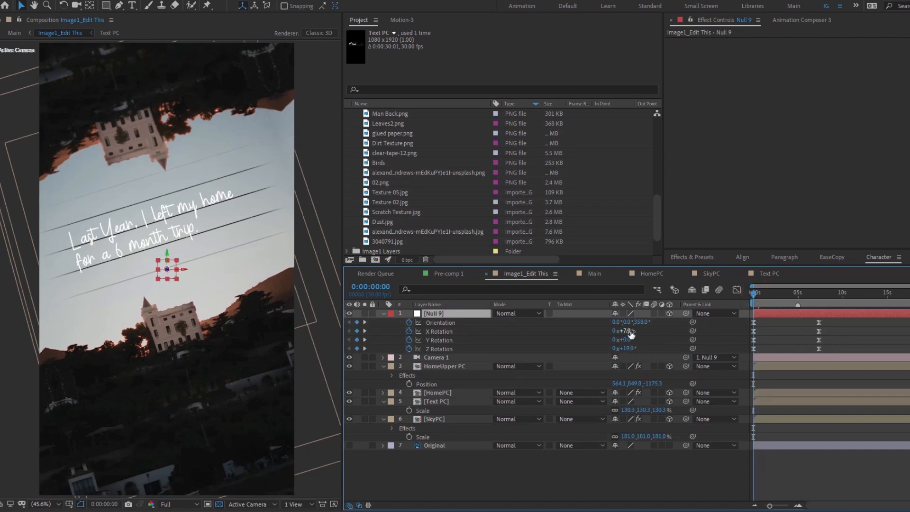
left_click_drag(629, 348, 637, 349)
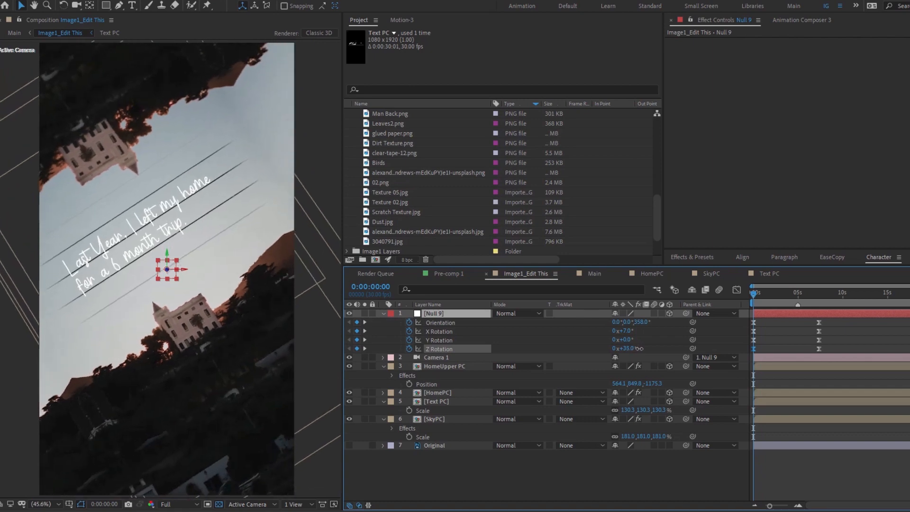
Open the Text PC precomp to inspect the handwritten text on the ruled lines
left_click(446, 402)
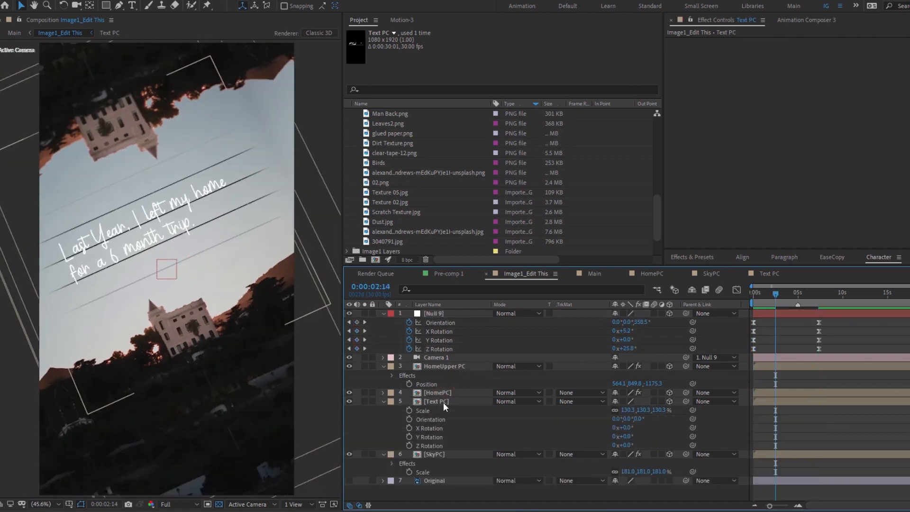
double_click(443, 403)
left_click(150, 258)
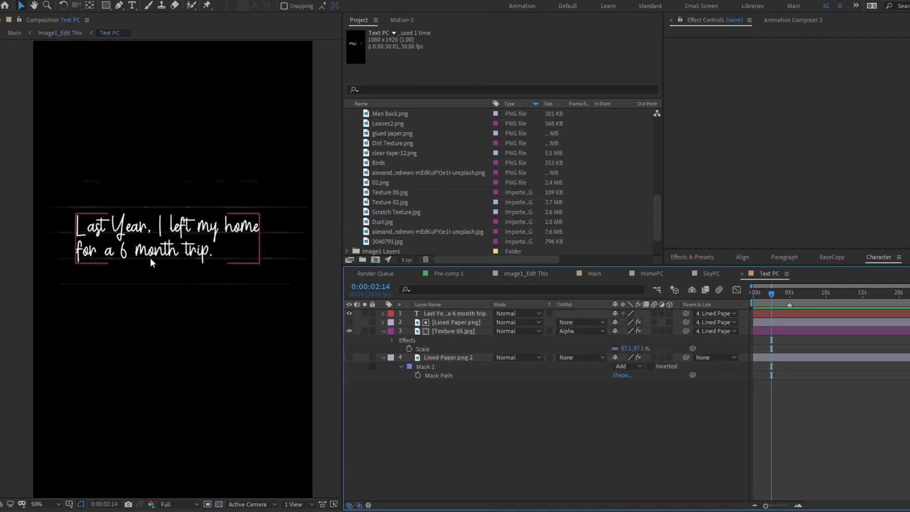
key("period")
key("period")
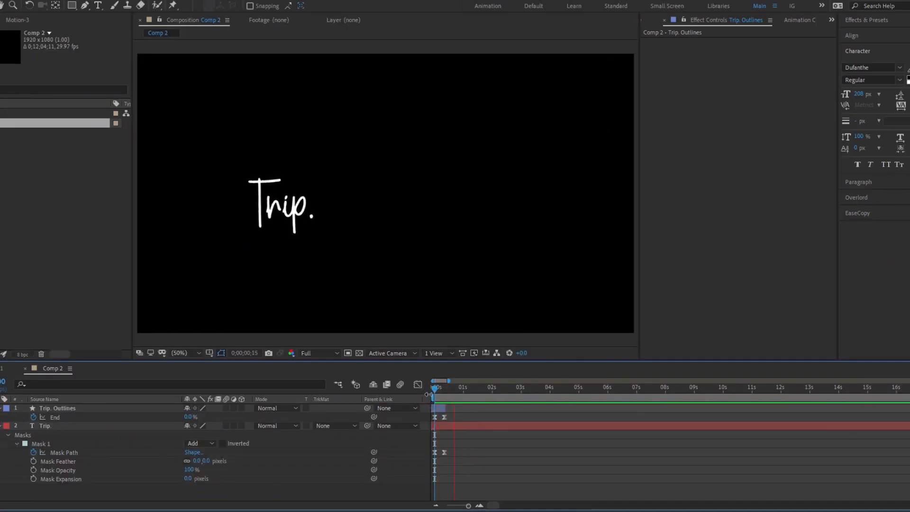
Preview the finished write-on animation of the word "Trip." in Comp 2 from the start
left_click_drag(439, 393, 430, 391)
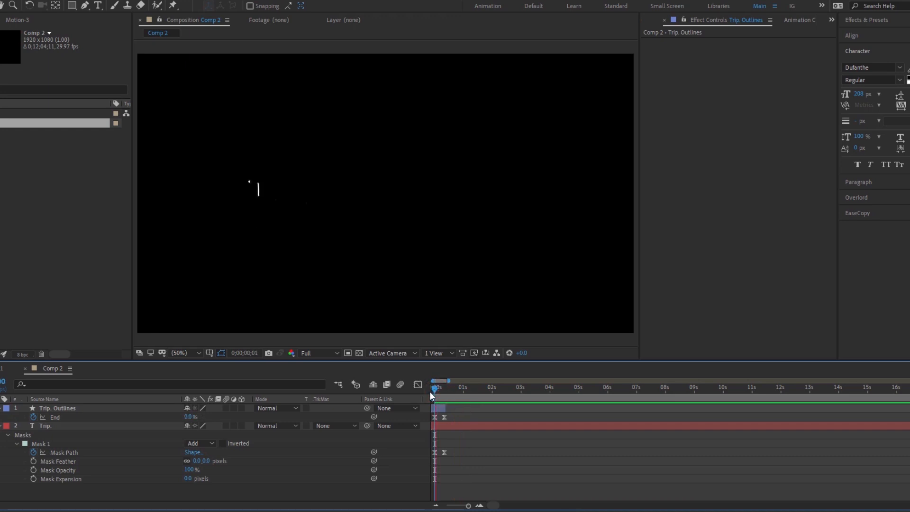
left_click(430, 390)
key("space")
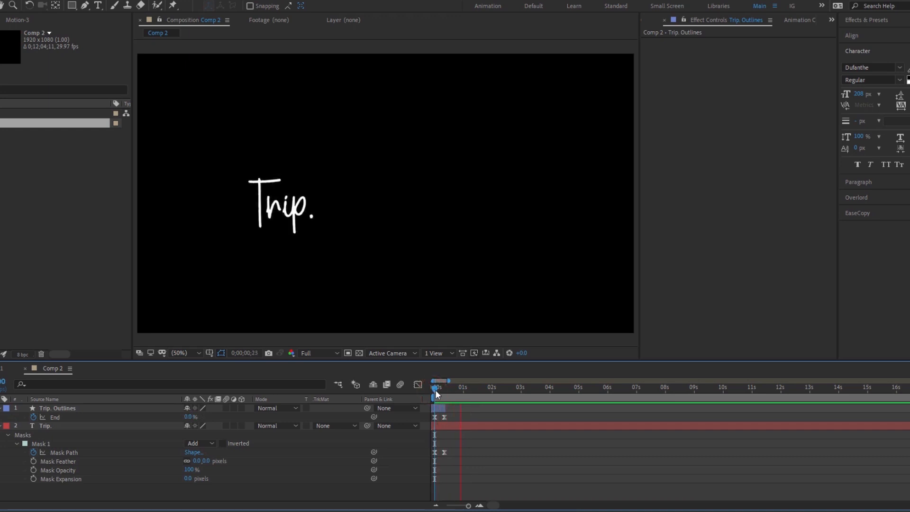
left_click(436, 390)
left_click_drag(434, 390, 429, 391)
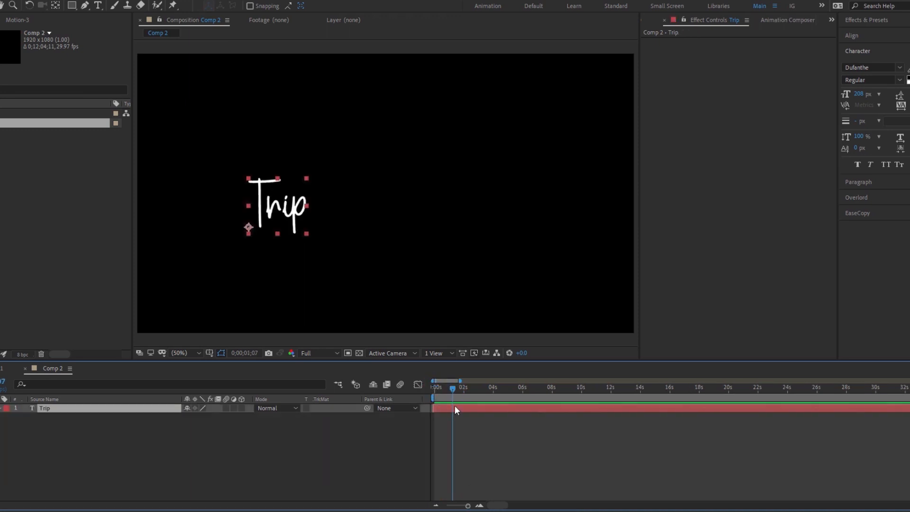
Return to the start of the timeline and add a period to the text layer so it reads "Trip."
left_click_drag(456, 387, 407, 391)
left_click(339, 482)
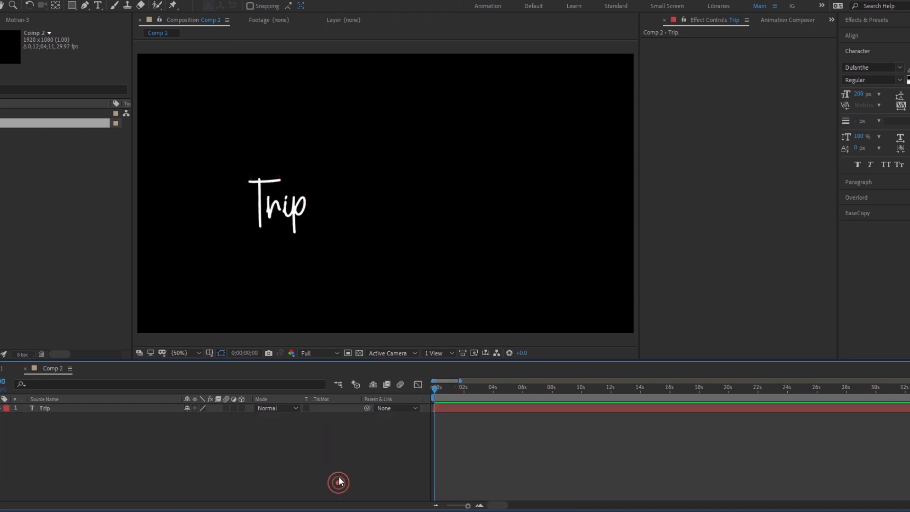
left_click(267, 219)
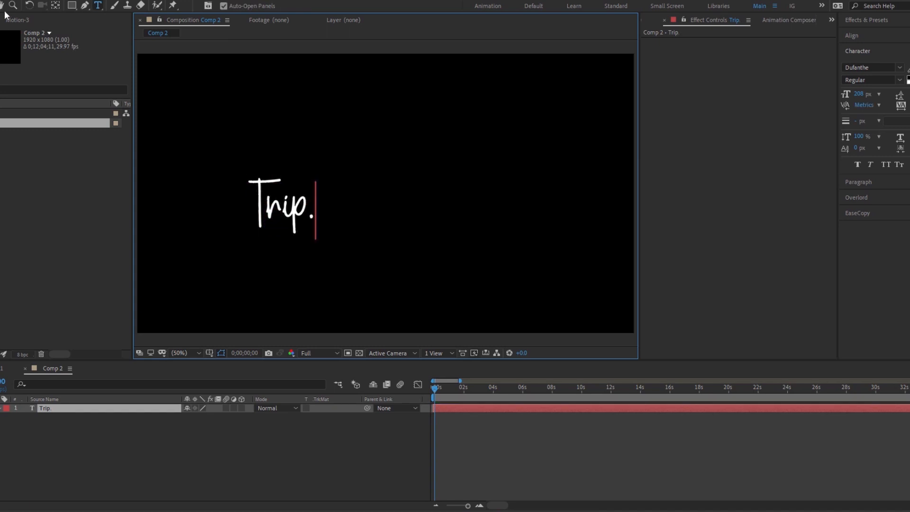
key("Escape")
key("v")
left_click(104, 449)
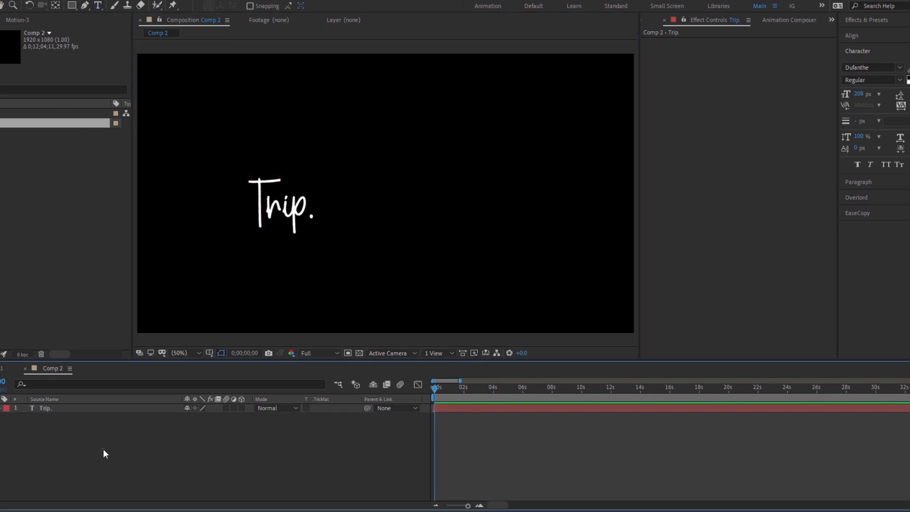
Create a shape layer of outlines from the "Trip." text layer
left_click(67, 411)
right_click(67, 410)
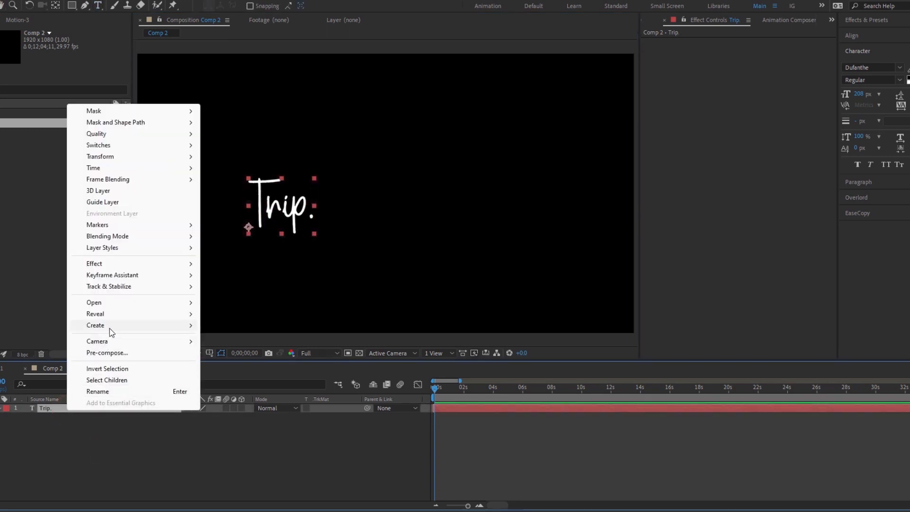
mouse_move(114, 331)
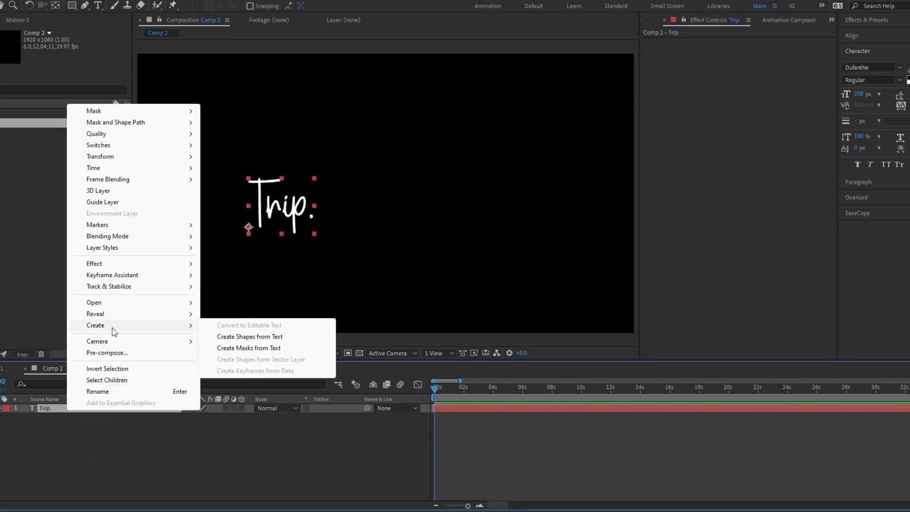
left_click(268, 341)
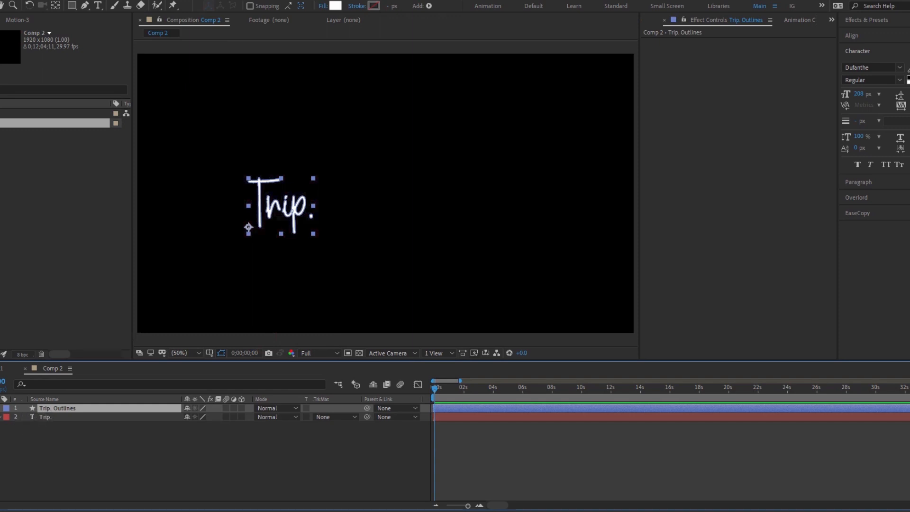
Set the fill of the Trip. Outlines shape layer to None
left_click(1, 410)
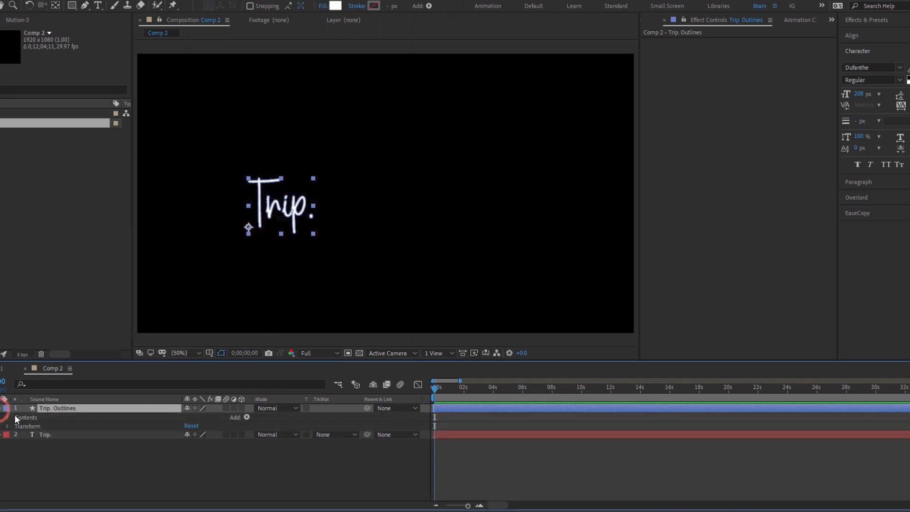
left_click(324, 6)
left_click(401, 221)
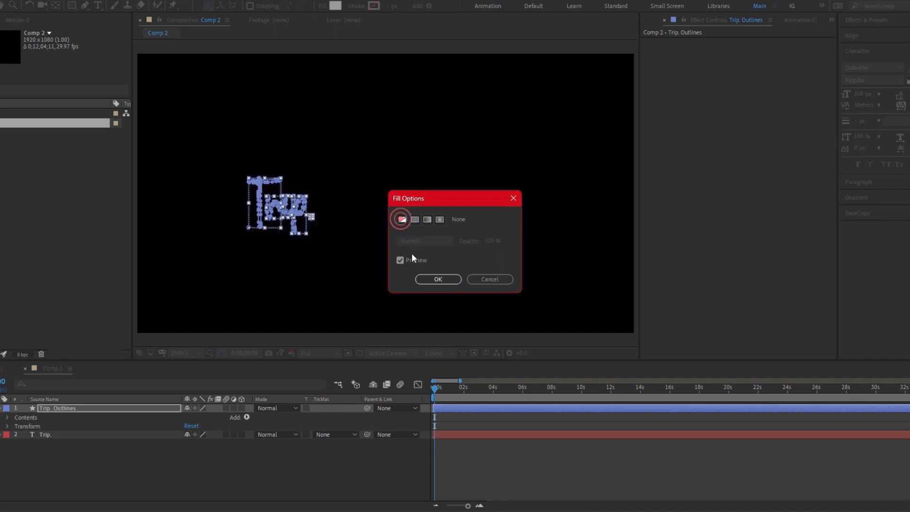
left_click(429, 279)
Give the Trip. Outlines shapes a white 4 px stroke, and hide the layer's bounding box
left_click(374, 7)
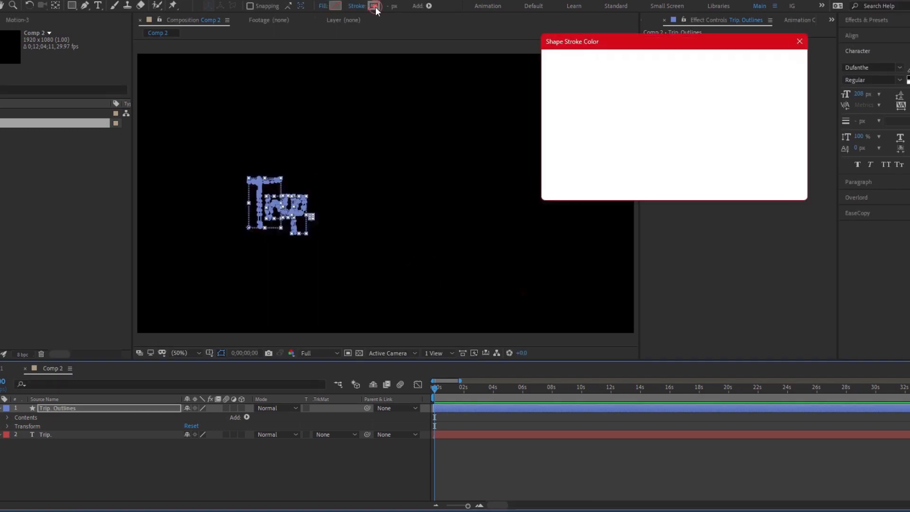
left_click(763, 61)
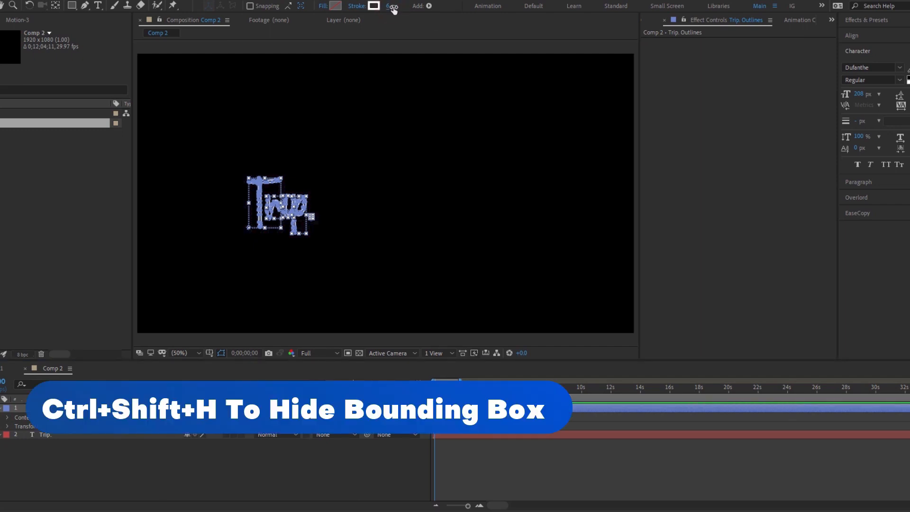
key("ctrl+shift+h")
left_click_drag(393, 9, 393, 6)
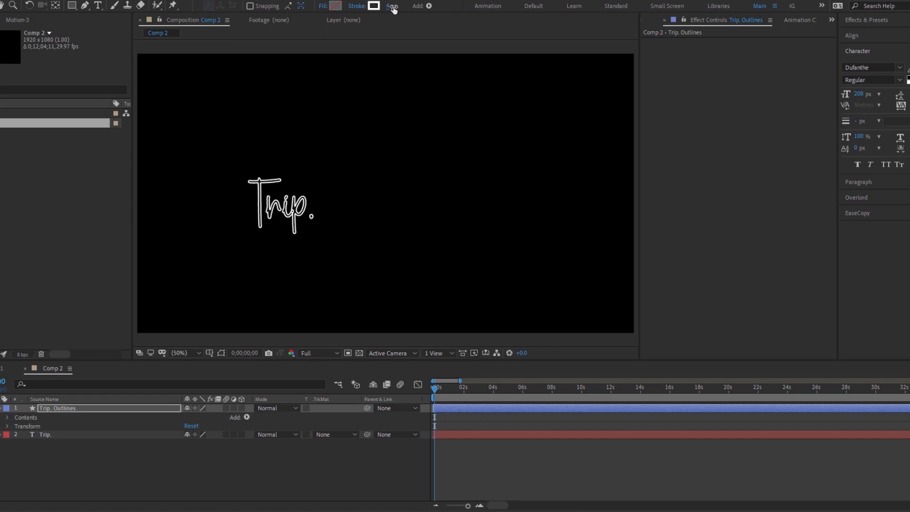
Add Trim Paths to the contents of Trip. Outlines and reveal its properties
left_click(8, 417)
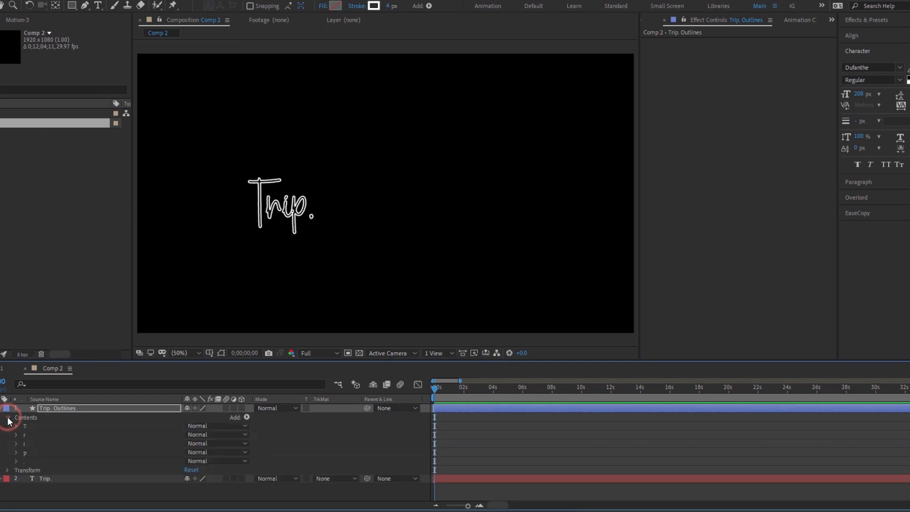
left_click(58, 408)
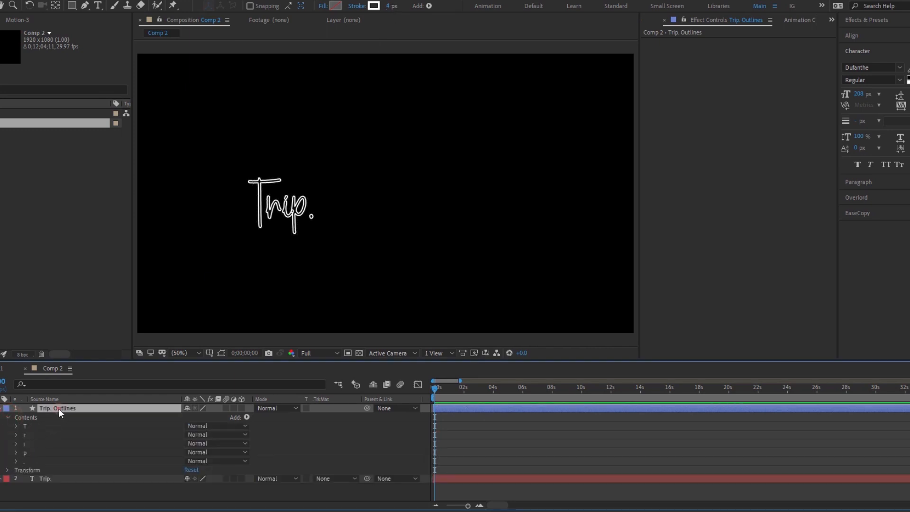
left_click(246, 418)
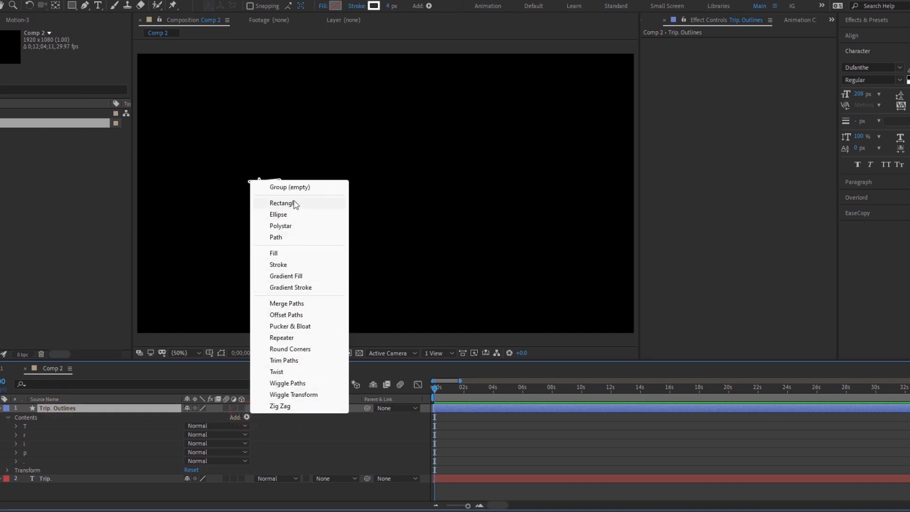
left_click(279, 361)
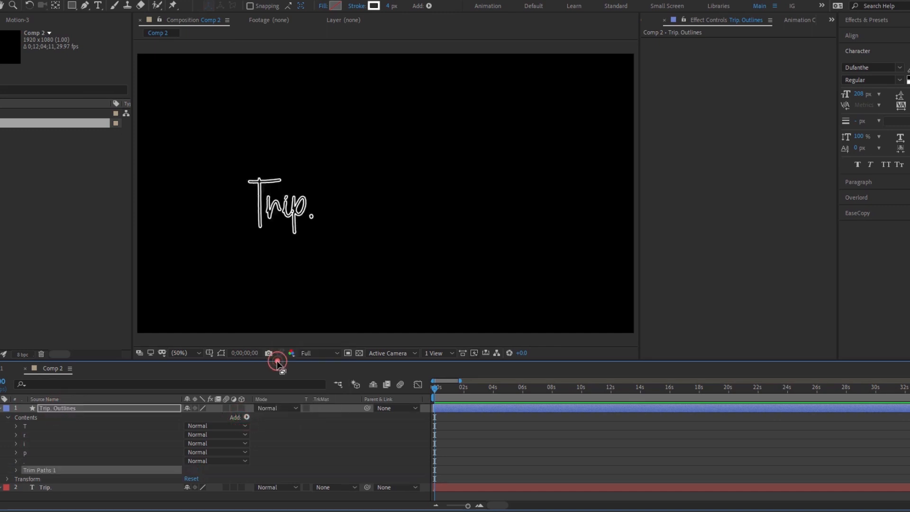
left_click(15, 471)
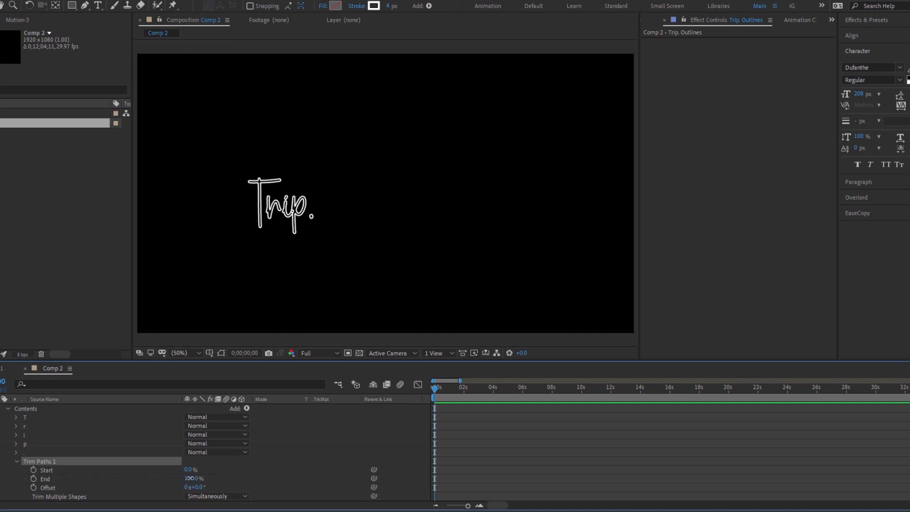
Set Trim Multiple Shapes to Individually and the Trim Paths End value to 0%
mouse_move(190, 478)
left_mouse_down()
mouse_move(117, 485)
mouse_move(197, 482)
left_mouse_up()
left_click(216, 496)
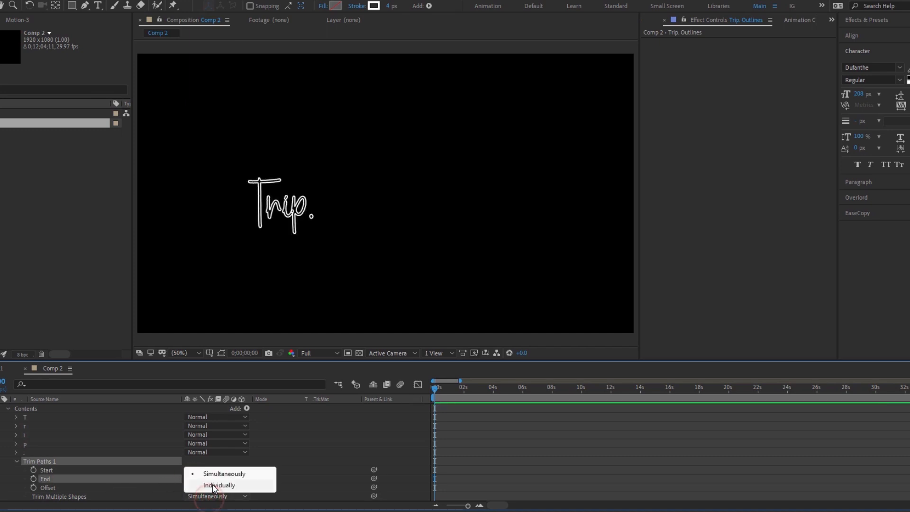
left_click(214, 486)
mouse_move(191, 479)
left_mouse_down()
mouse_move(137, 481)
mouse_move(201, 479)
mouse_move(35, 485)
left_mouse_up()
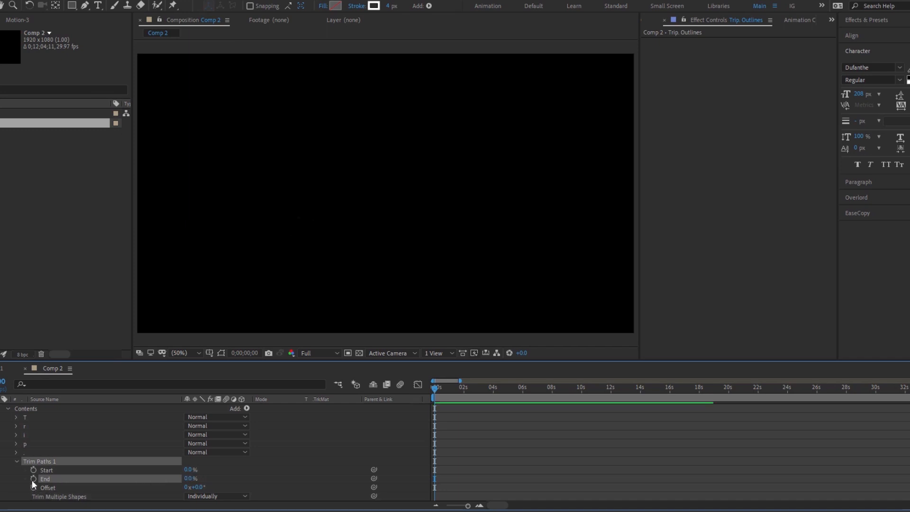
scroll(1, 412, "up", 1)
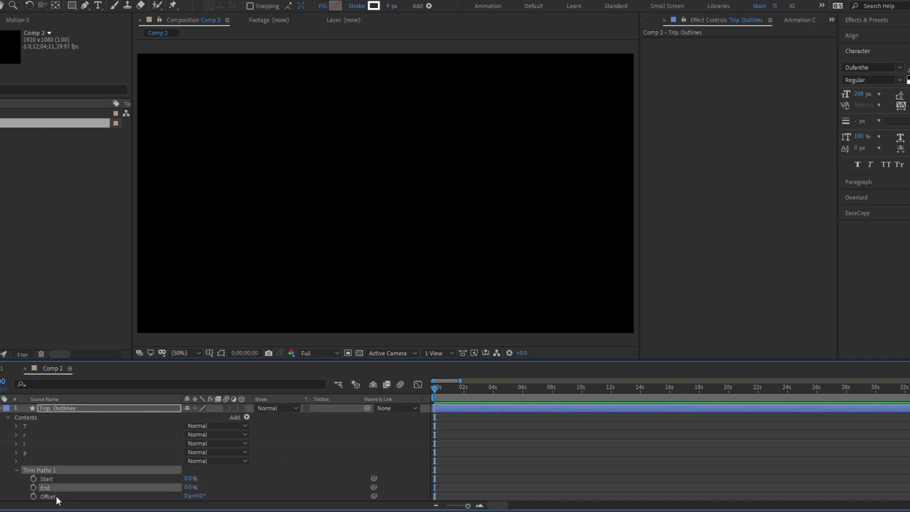
Keyframe the Trim Paths End of Trip. Outlines from 0% at the first frame to 100% at frame 10
left_click(33, 487)
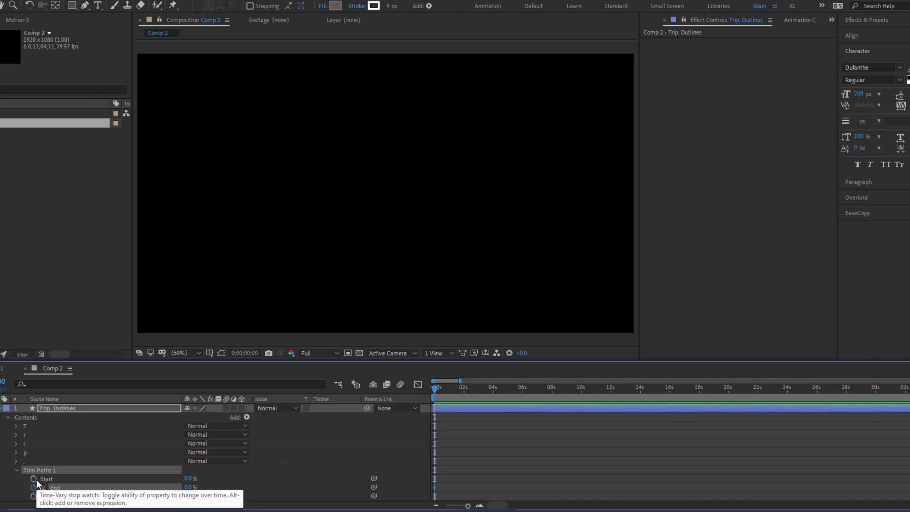
key("shift+Page_Down")
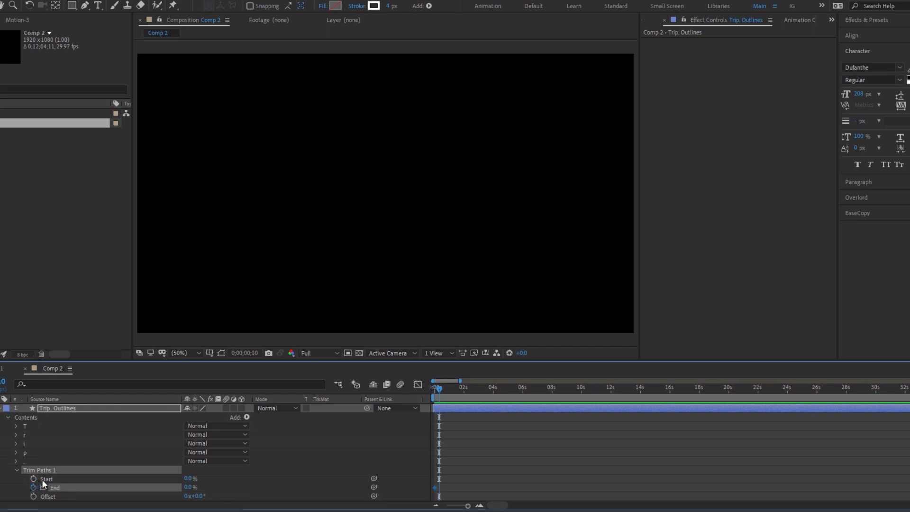
left_click_drag(466, 506, 471, 506)
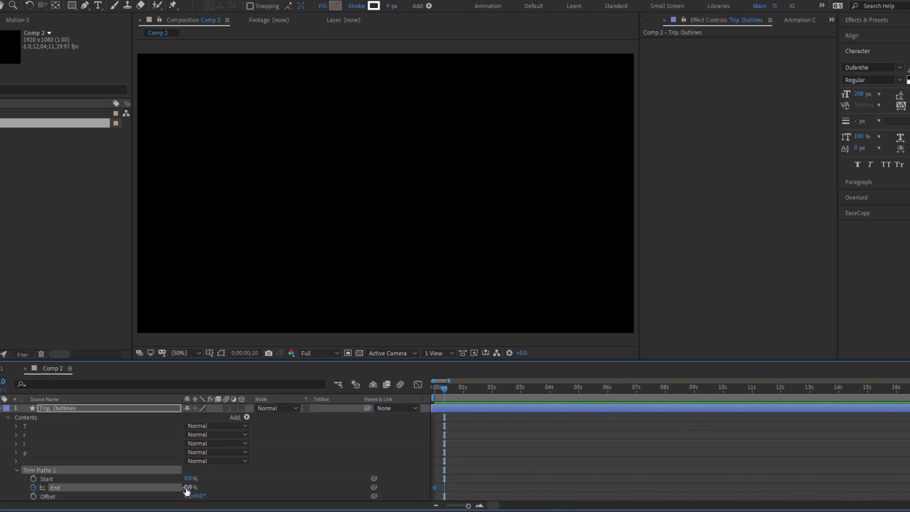
left_click_drag(188, 488, 247, 488)
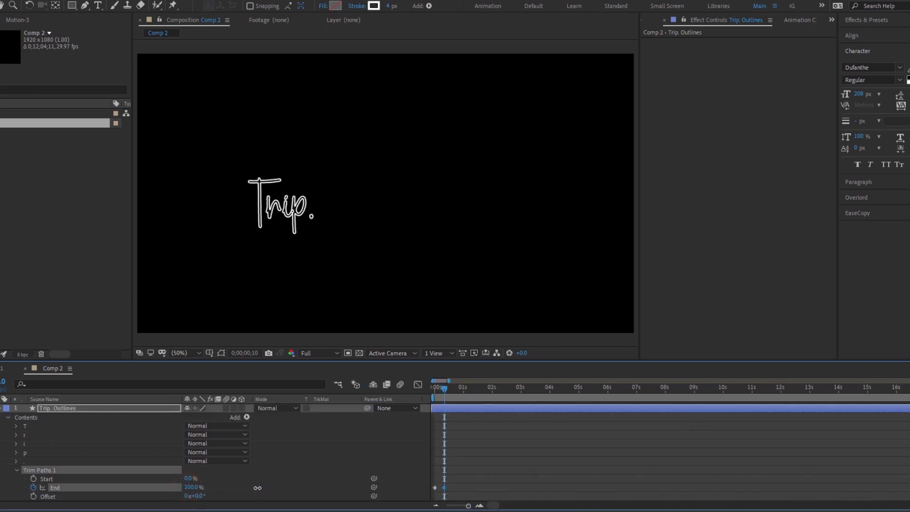
Apply Easy Ease to both Trim Paths End keyframes
left_click_drag(463, 478, 428, 492)
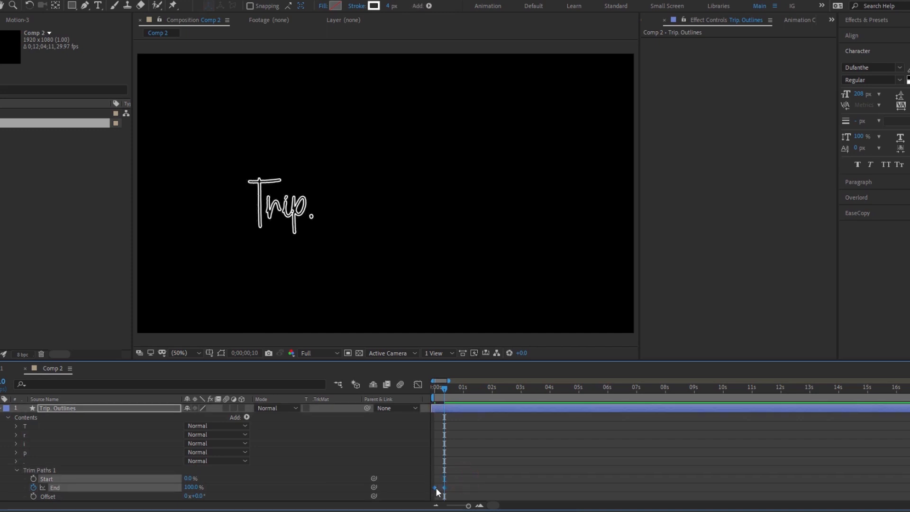
right_click(437, 489)
mouse_move(503, 481)
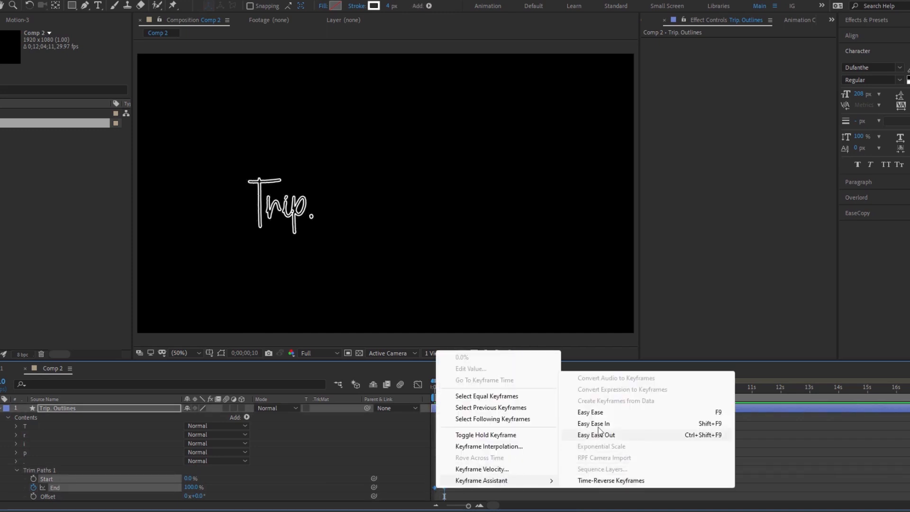
left_click(592, 412)
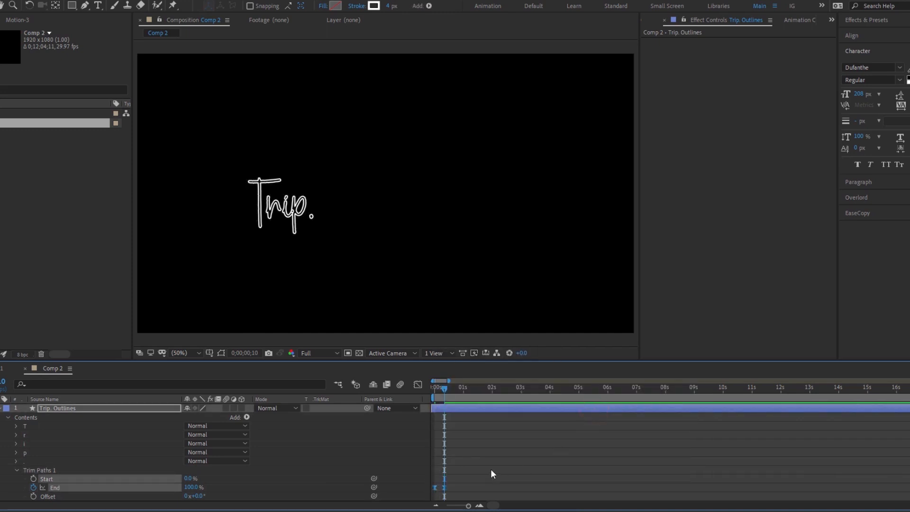
Make the original Trip. text layer visible and show only the keyframed property of Trip. Outlines
scroll(491, 469, "down", 1)
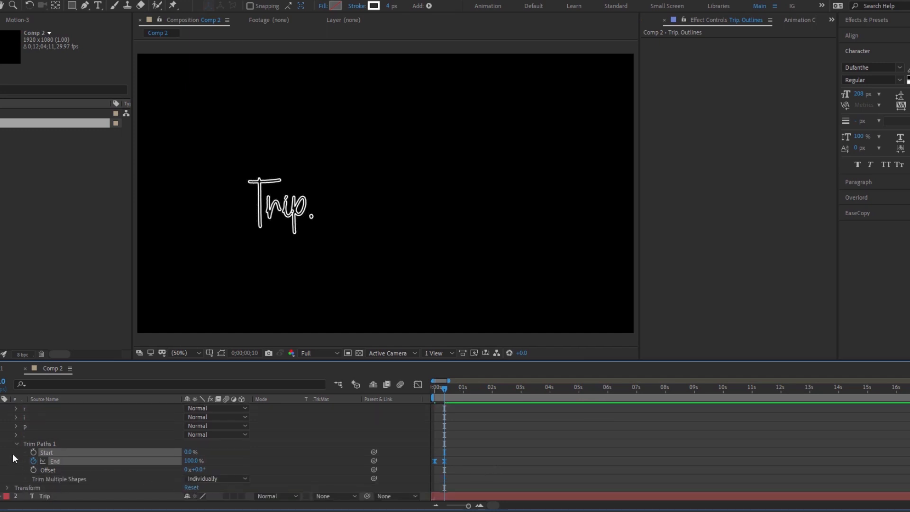
scroll(13, 454, "up", 1)
left_click(2, 408)
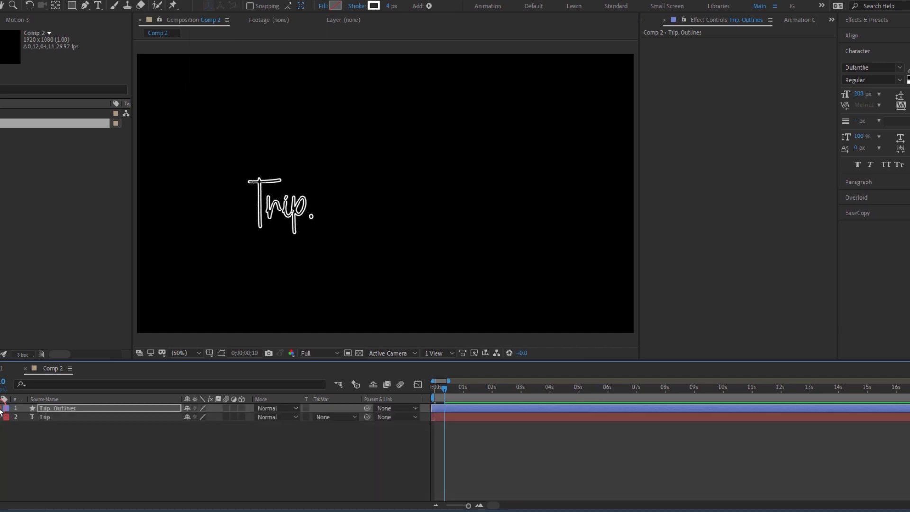
left_click(62, 418)
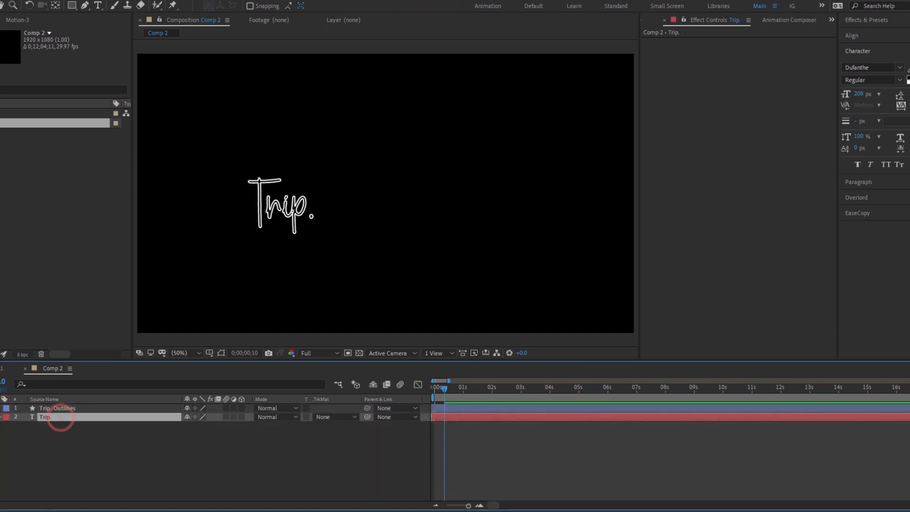
left_click(70, 446)
left_click(82, 410)
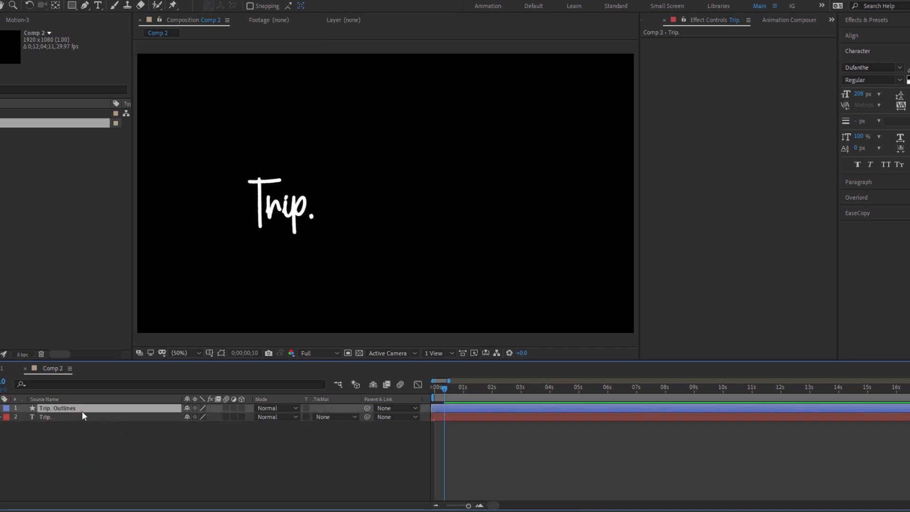
key("u")
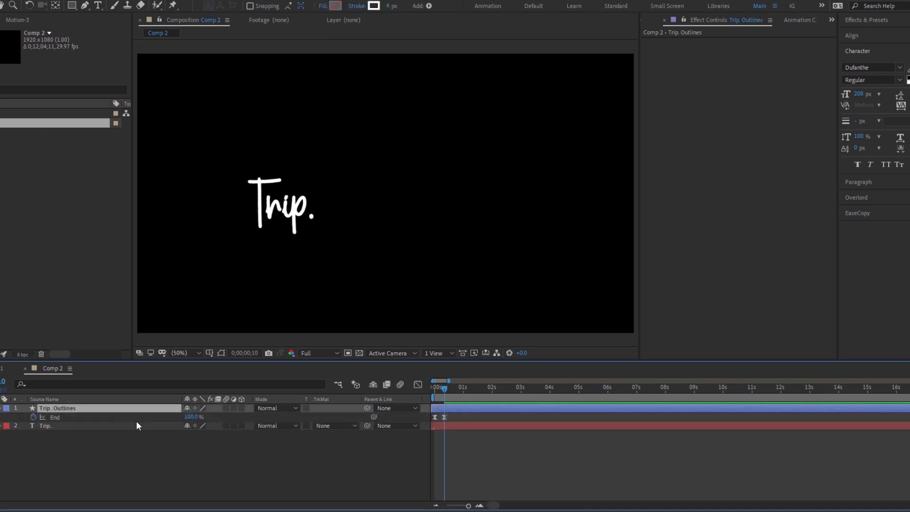
Draw a rectangular mask around the word on the Trip. text layer and keyframe its Mask Path at frame 10
left_click(72, 426)
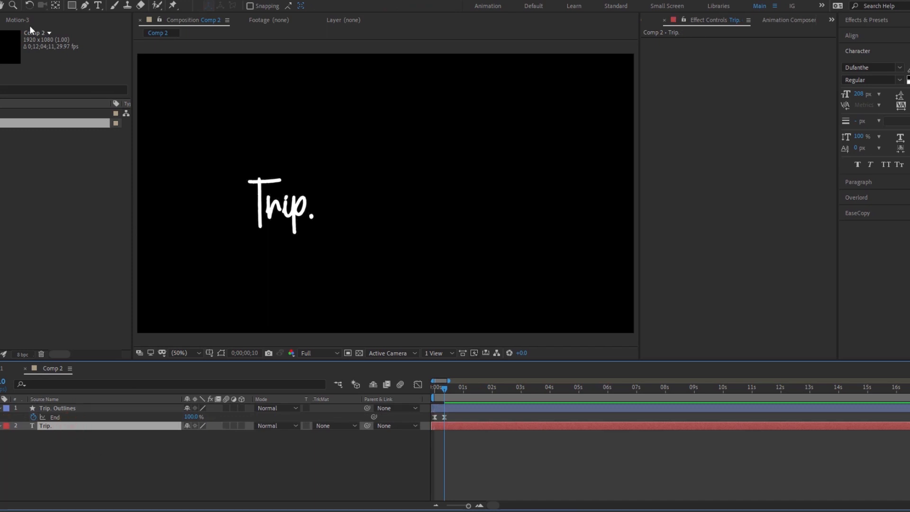
left_click(72, 5)
left_click_drag(225, 158, 339, 272)
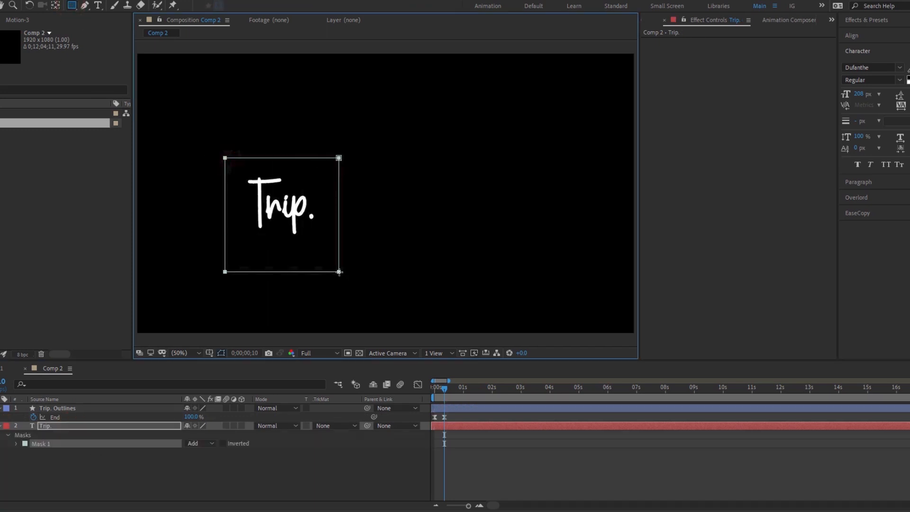
left_click(16, 444)
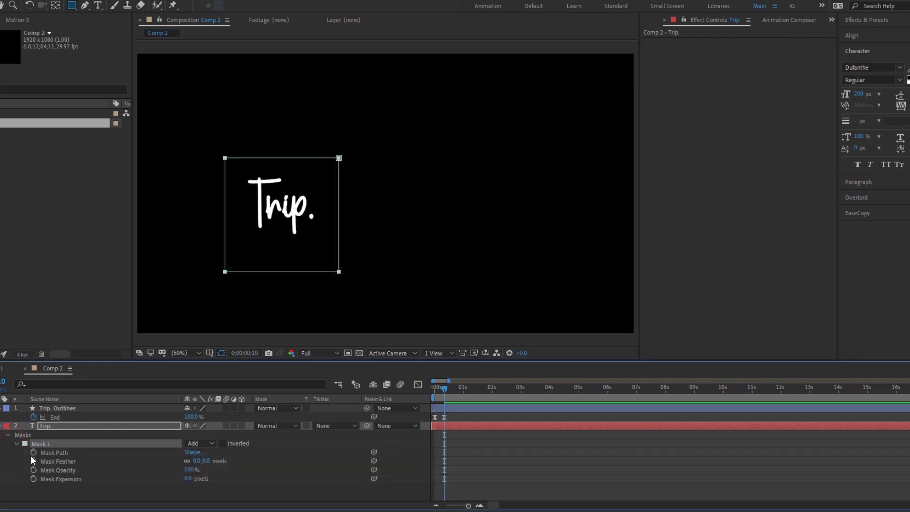
left_click(33, 453)
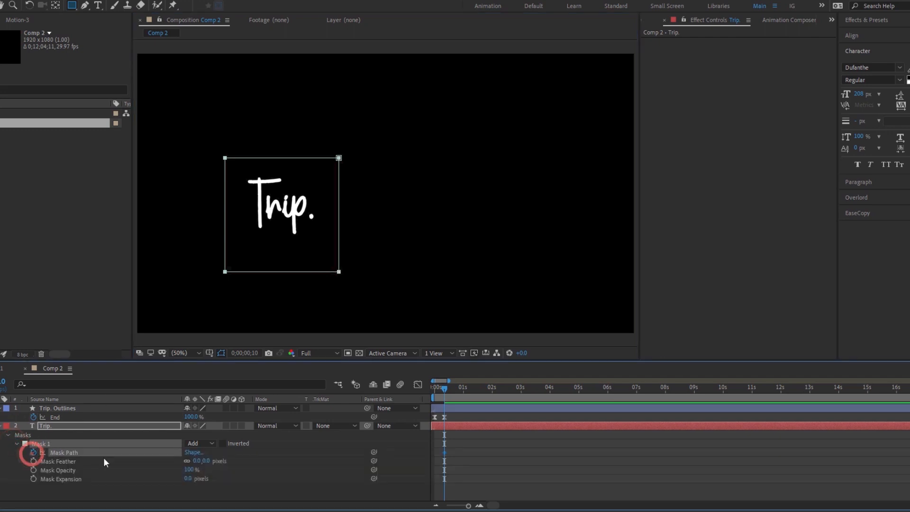
Keyframe the Mask Path at the first frame with the mask narrowed to a strip just before the letter T, and scrub to check the reveal
left_click(435, 389)
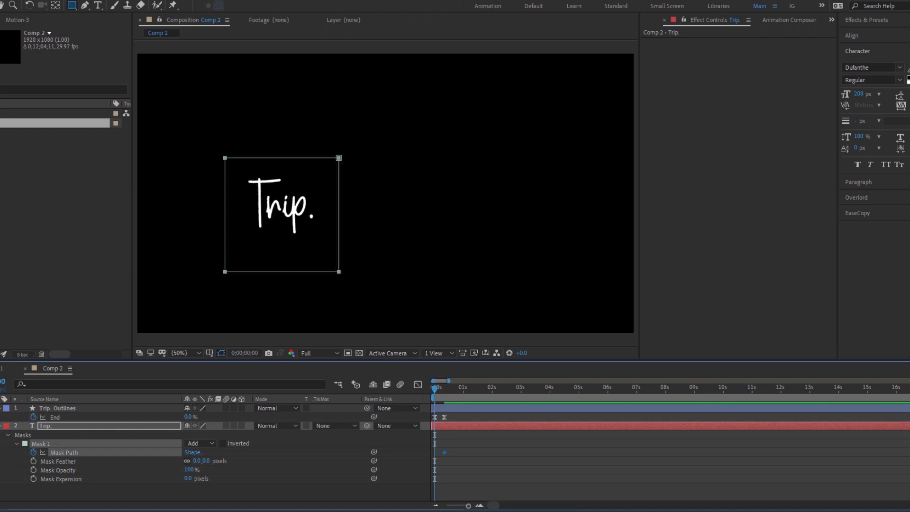
key("alt+shift+m")
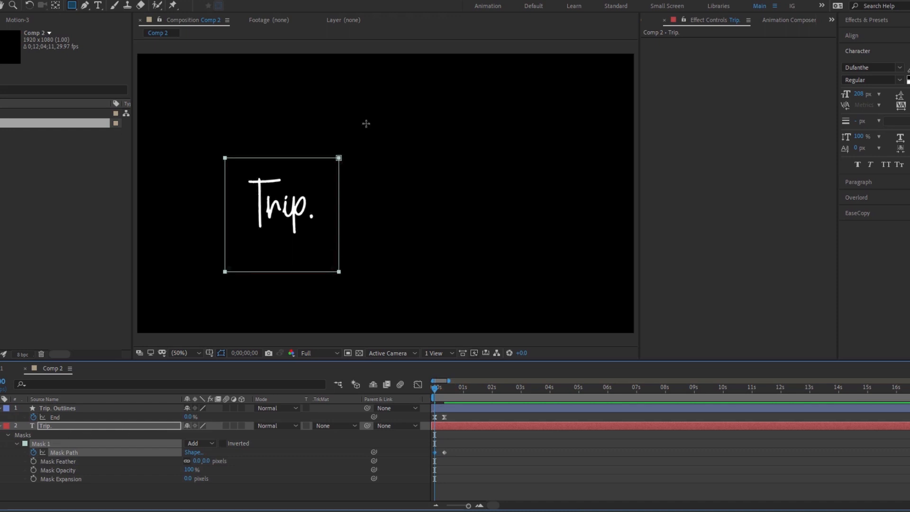
key("v")
left_click_drag(357, 148, 247, 273)
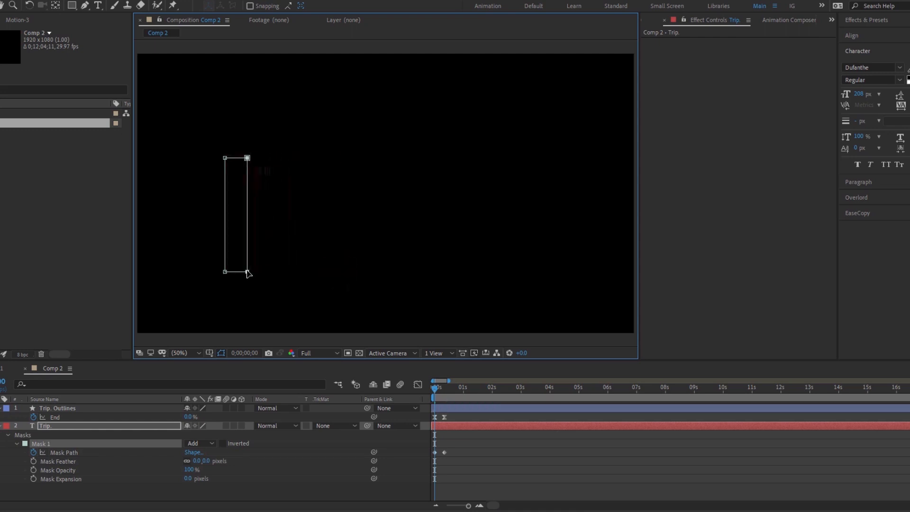
left_click(436, 388)
left_click_drag(435, 388, 444, 389)
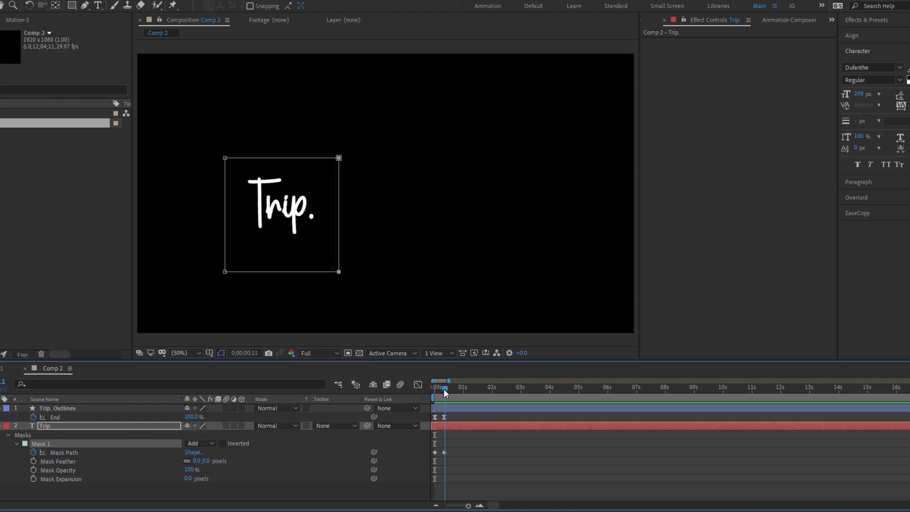
Apply Easy Ease to both Mask Path keyframes of the Trip. text layer
left_click_drag(457, 439, 433, 458)
right_click(435, 453)
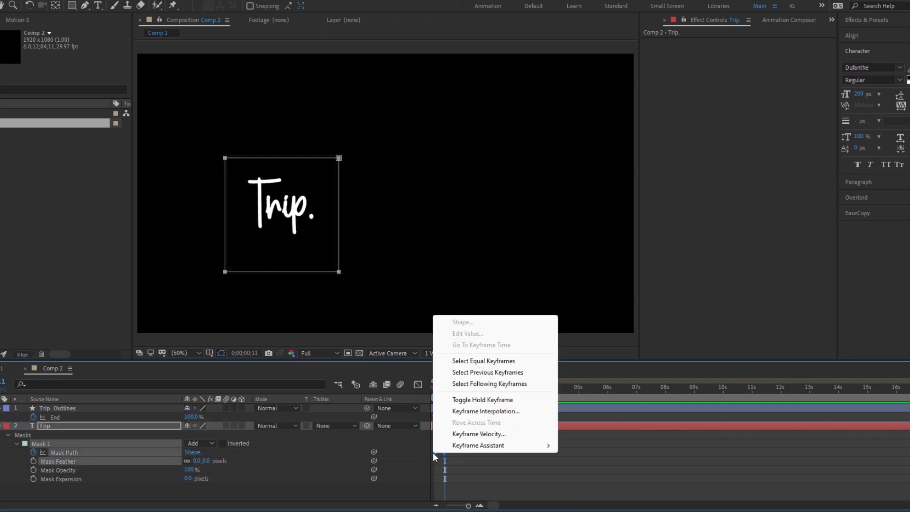
mouse_move(482, 445)
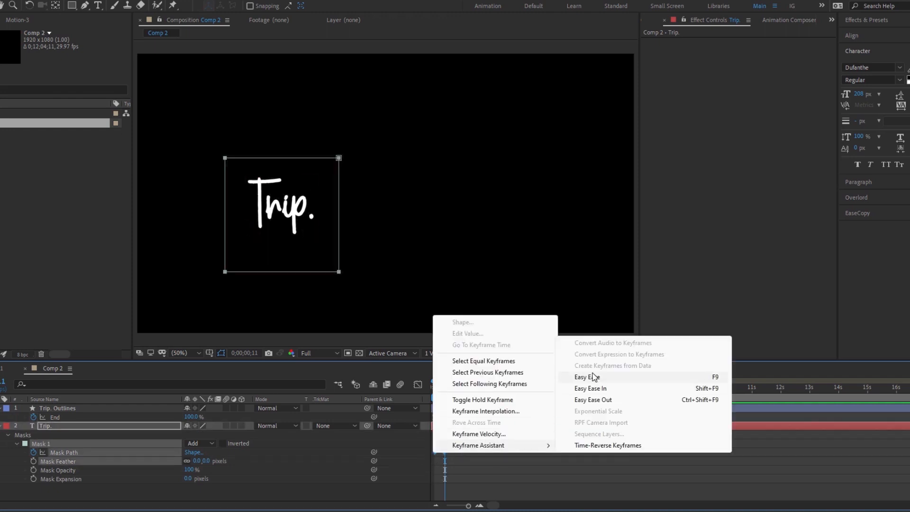
left_click(594, 377)
left_click(474, 439)
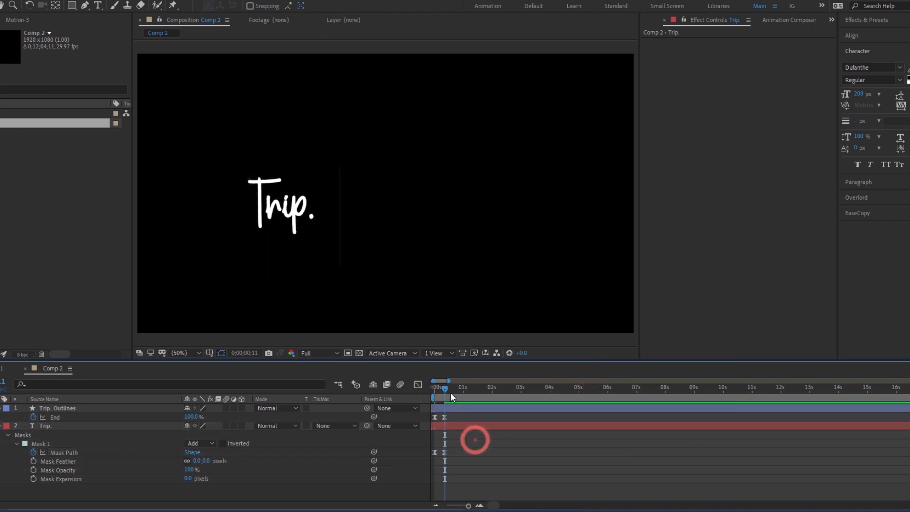
Trim the end of the Trip. Outlines layer to frame 11 and preview the write-on animation from the start
left_click(446, 408)
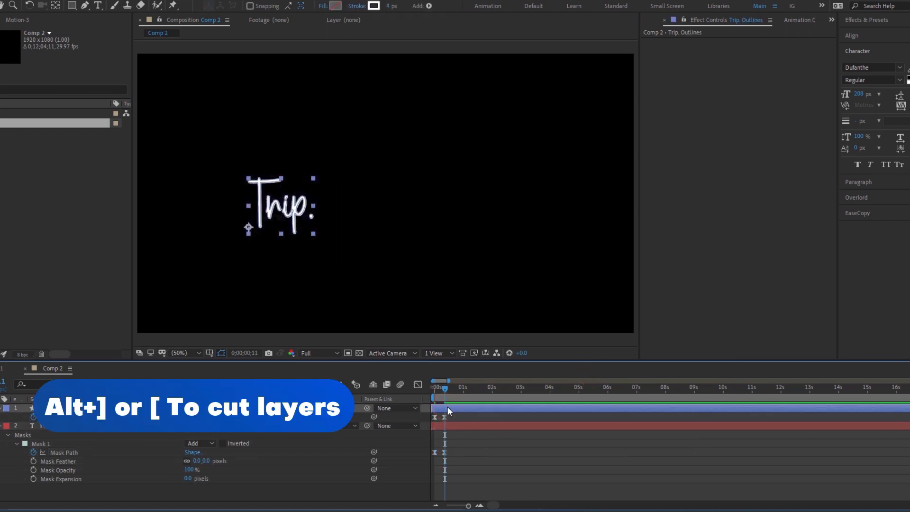
key("alt+bracketright")
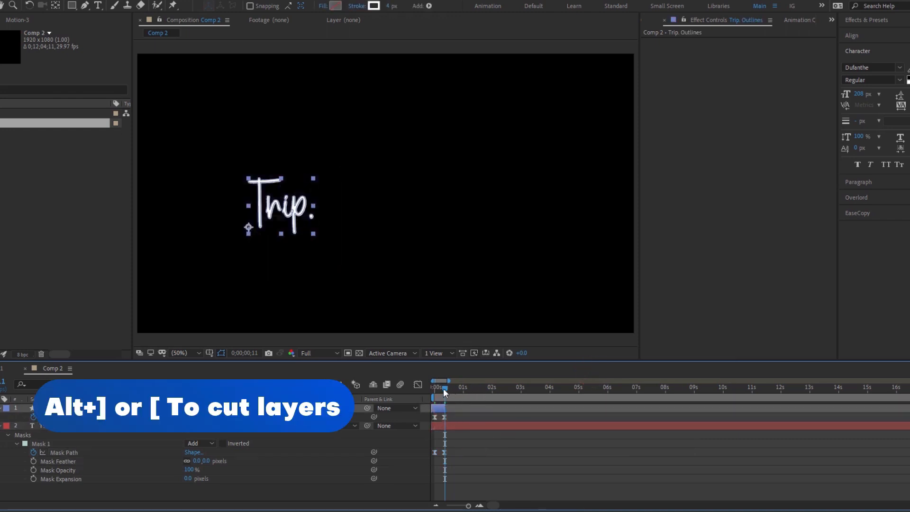
key("space")
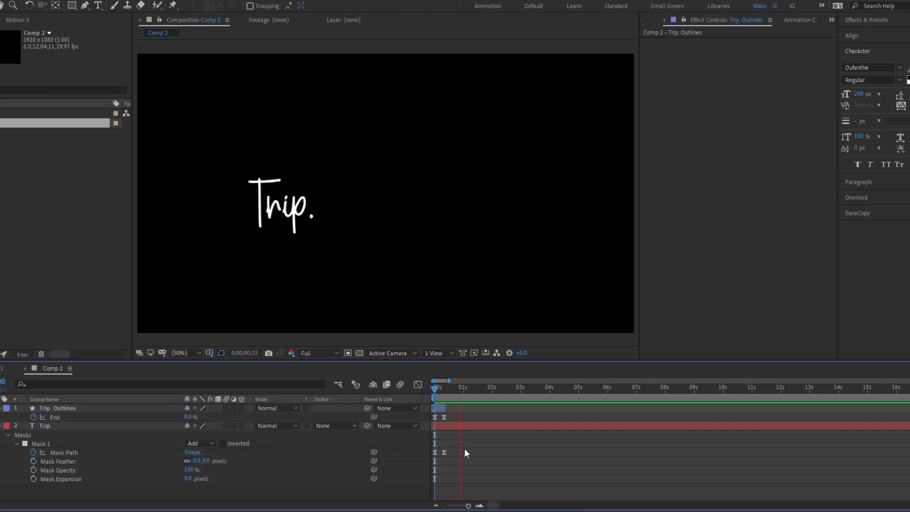
left_click(433, 390)
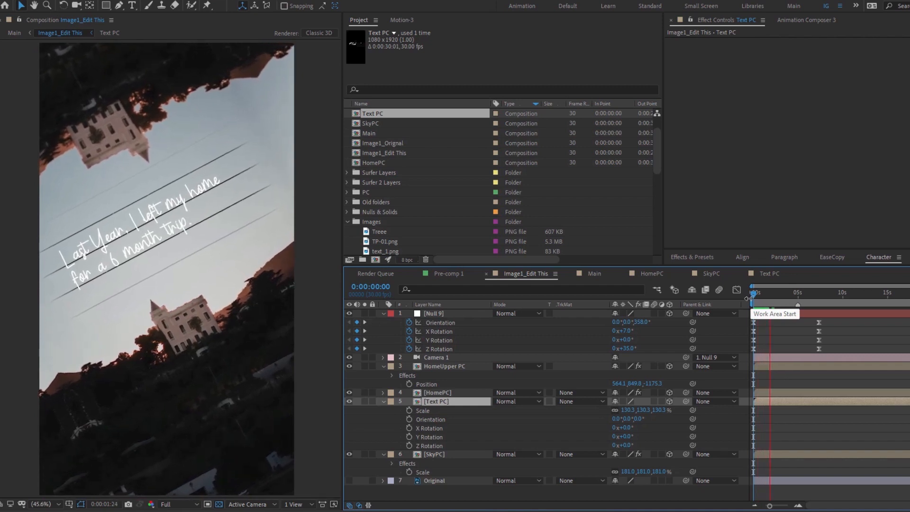
Save the project, and in the Text PC composition enable the Levels effect on the Texture 05.jpg layer
key("ctrl+s")
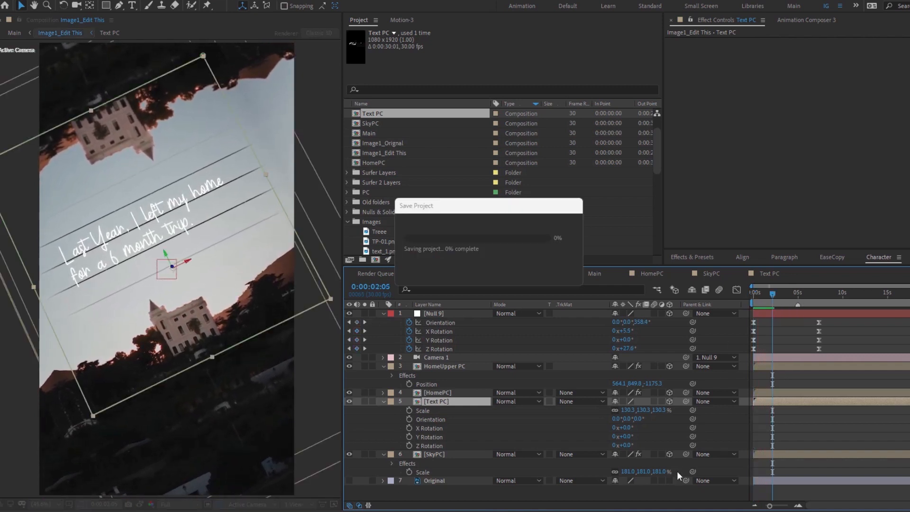
double_click(445, 401)
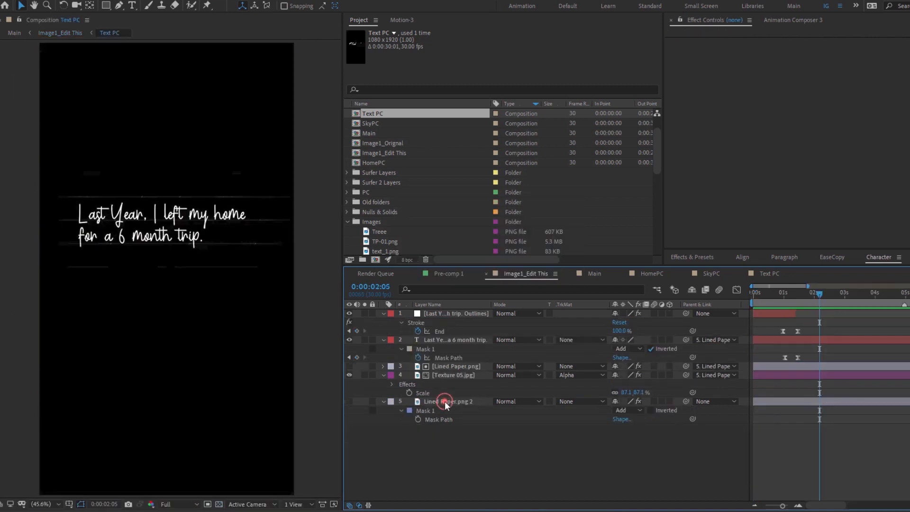
left_click(384, 376)
left_click(431, 376)
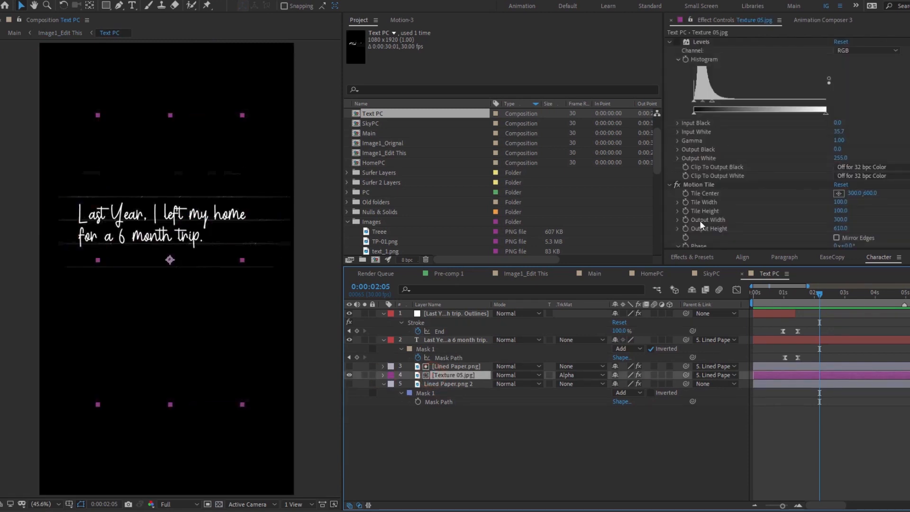
left_click(668, 41)
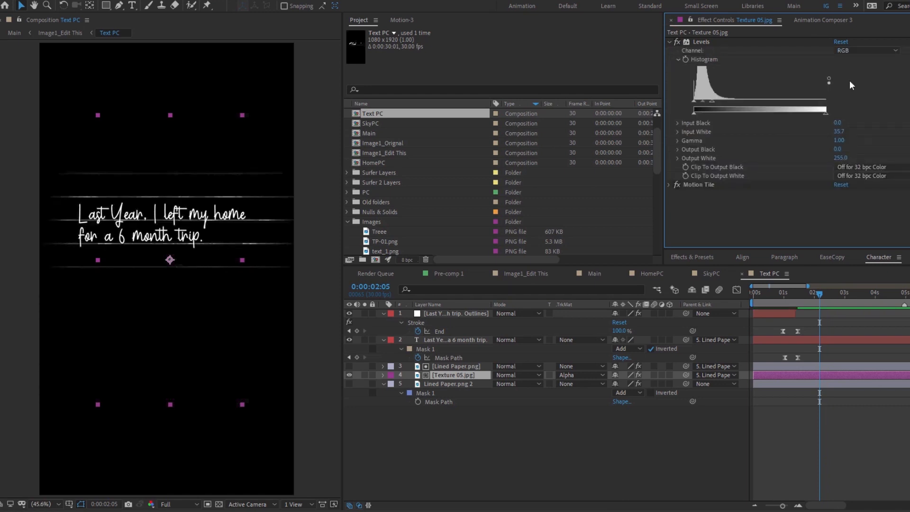
Reset the Levels effect on Texture 05.jpg and show the transparency grid behind the composition
left_click(840, 42)
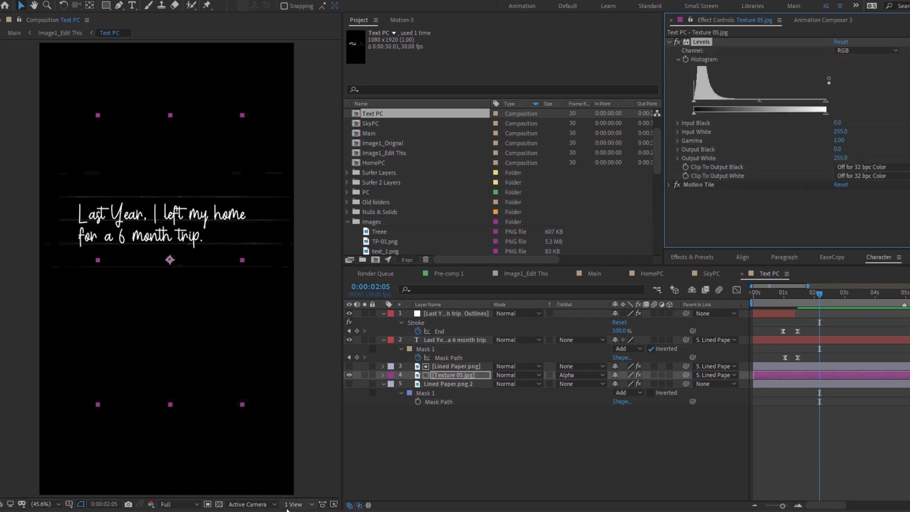
left_click(219, 504)
scroll(235, 259, "up", 1)
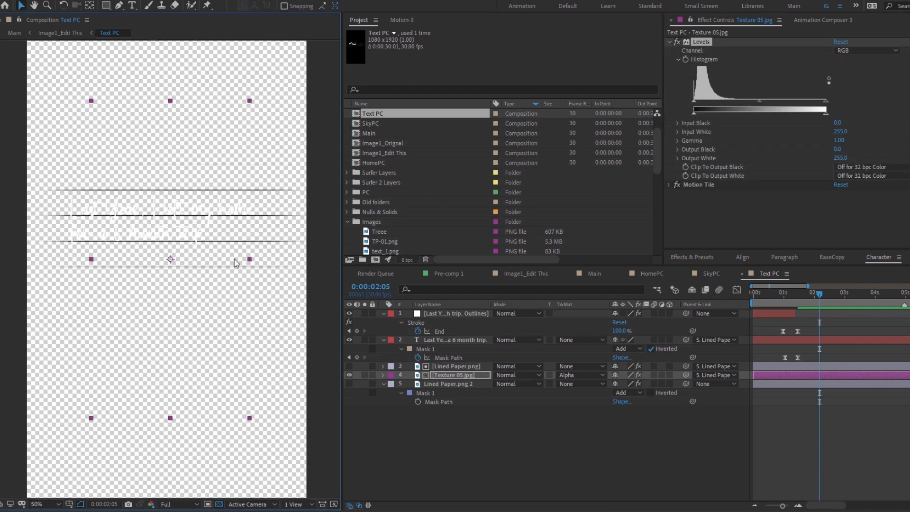
Set the Levels Input White of Texture 05.jpg to 0
left_click(842, 132)
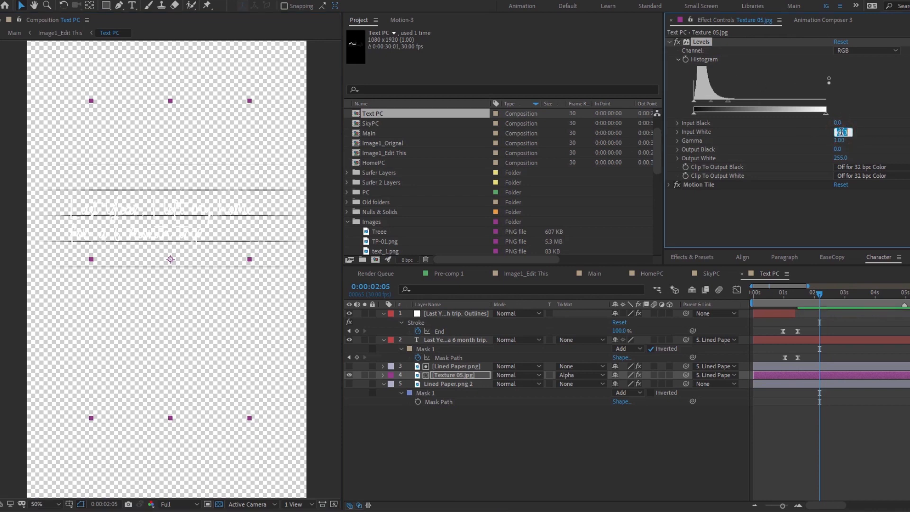
type("0")
key("Return")
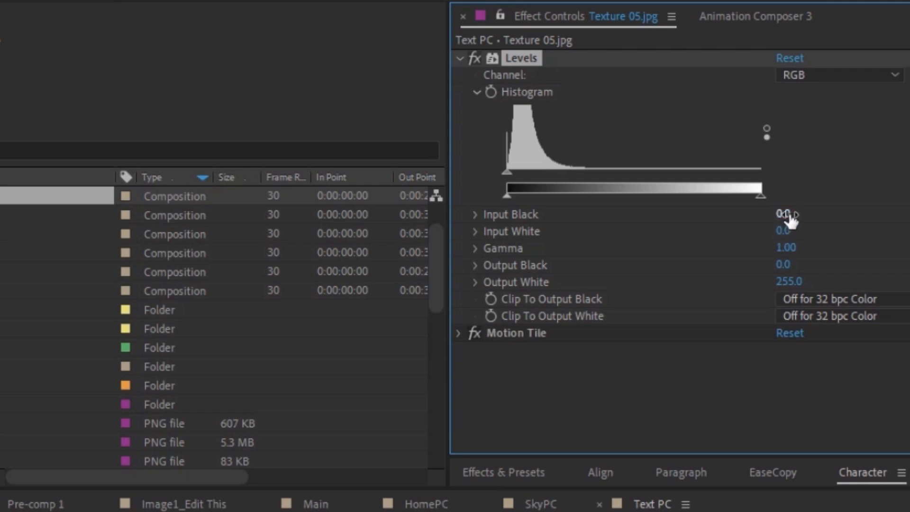
Adjust the Levels Input Black of the Texture 05.jpg layer
mouse_move(788, 219)
left_mouse_down()
mouse_move(817, 212)
mouse_move(796, 217)
left_mouse_up()
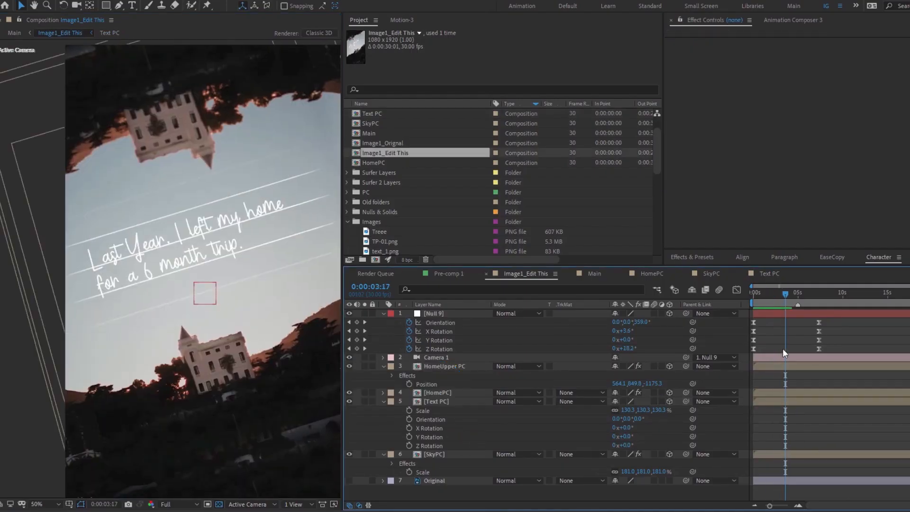
Try moving the Text PC Stroke End and Mask Path keyframes to end at 0:00:03:17, extending the outlines layer and previewing Image1_Edit This
double_click(435, 401)
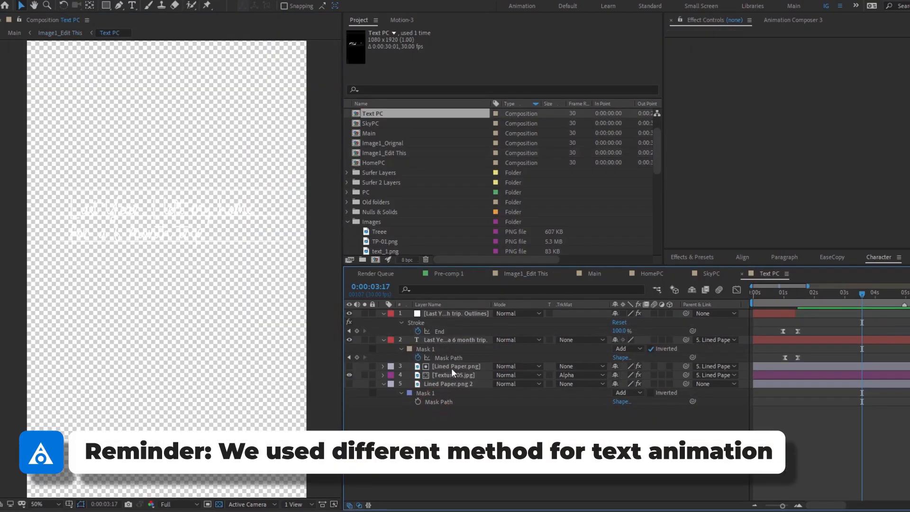
left_click_drag(825, 321, 849, 360)
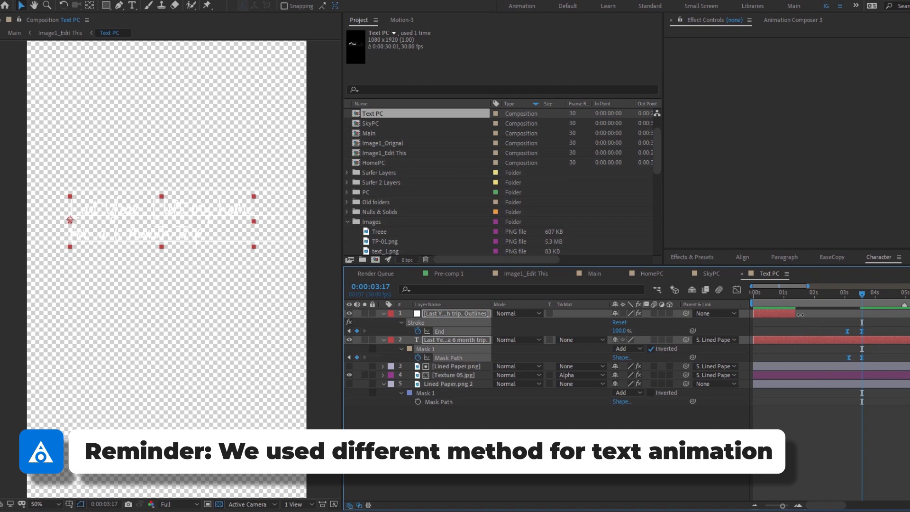
left_click_drag(796, 313, 844, 314)
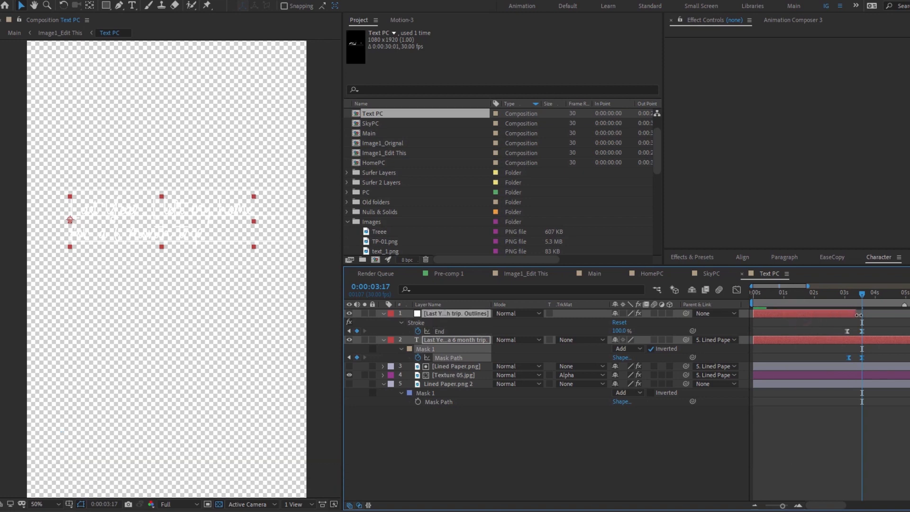
left_click(850, 292)
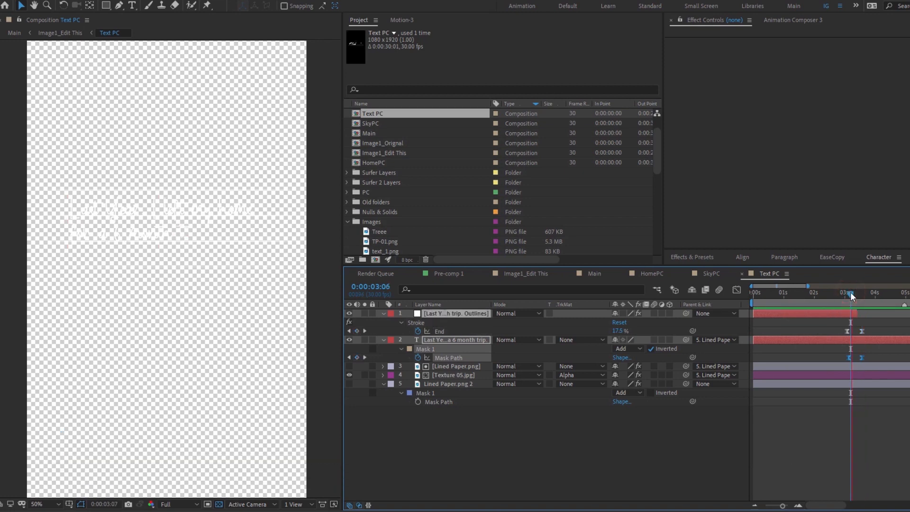
key("Tab")
left_click(742, 409)
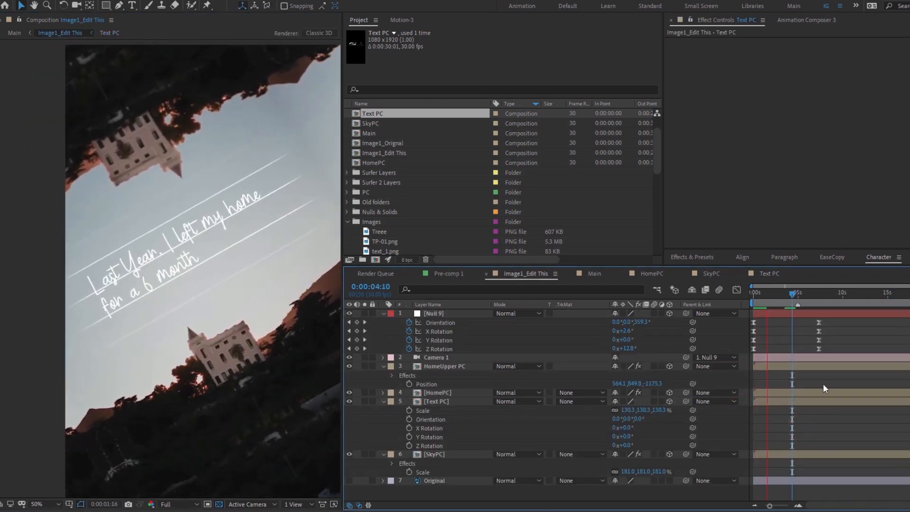
Reopen the Text PC composition, collapse the text layer's properties and add a new adjustment layer
left_click(713, 427)
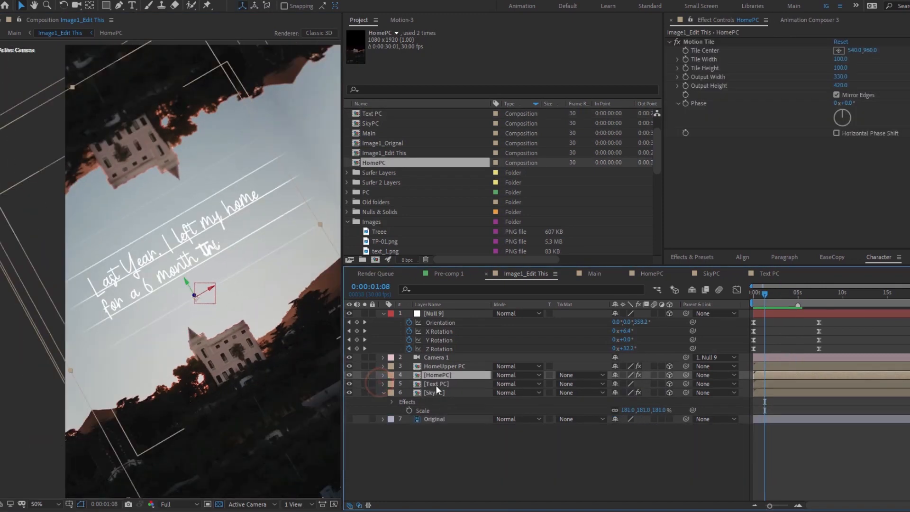
left_click(436, 386)
double_click(436, 385)
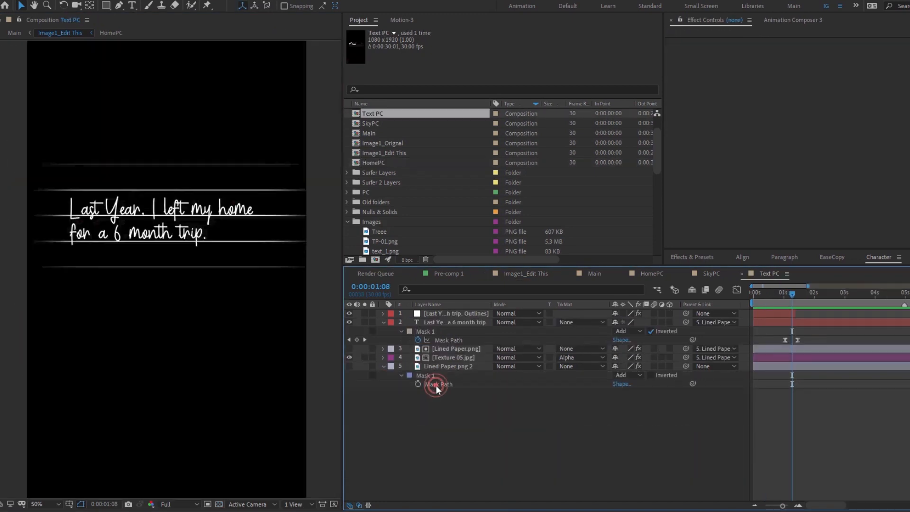
left_click(383, 321)
key("ctrl+shift+y")
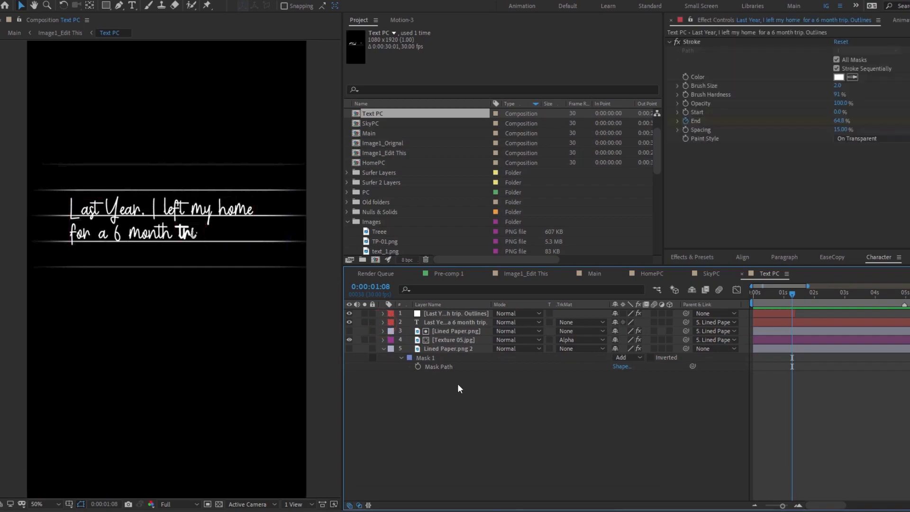
In Comp 1, create an adjustment layer above Pre-comp 1 and apply the CC Ball Action effect
right_click(160, 433)
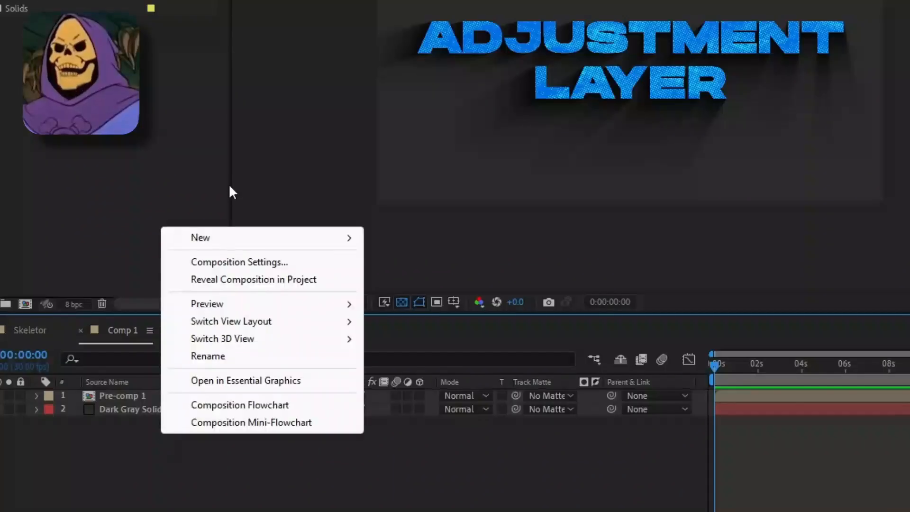
mouse_move(213, 239)
left_click(421, 366)
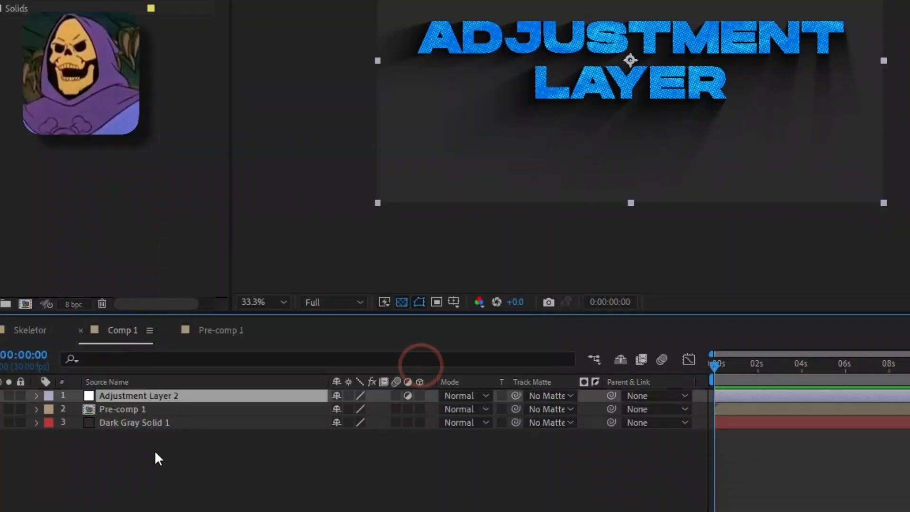
key("ctrl+space")
type("bal")
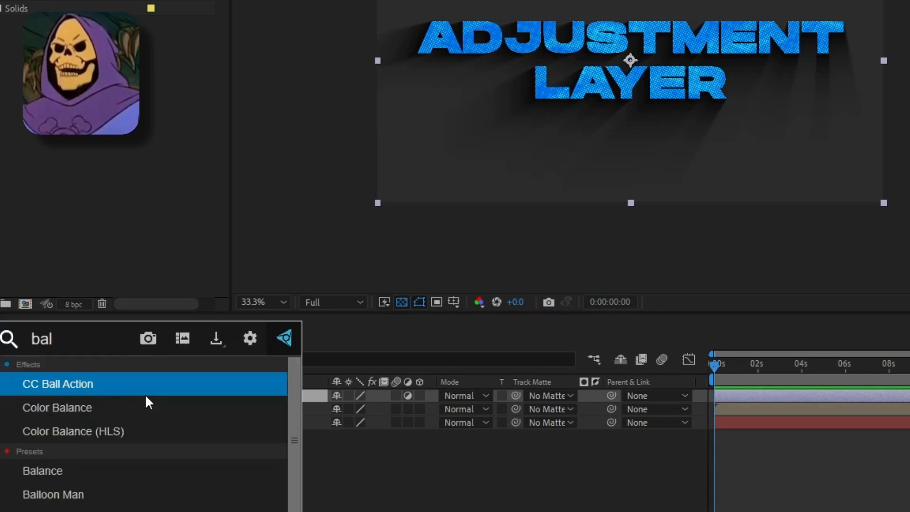
key("Return")
Try out CC Ball Action's Scatter, remove the effect, and try Scatter on Pre-comp 1 for comparison
left_click_drag(842, 42, 834, 42)
key("Delete")
left_click(478, 353)
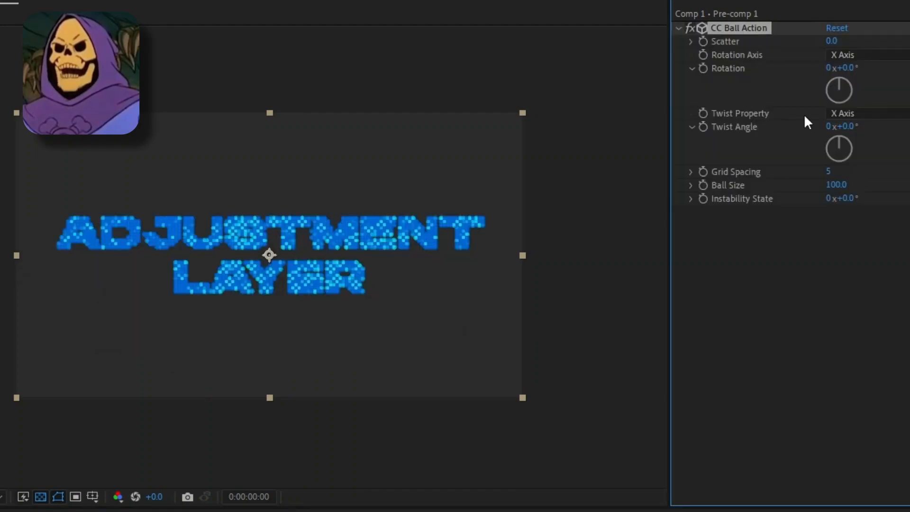
left_click_drag(832, 37, 833, 37)
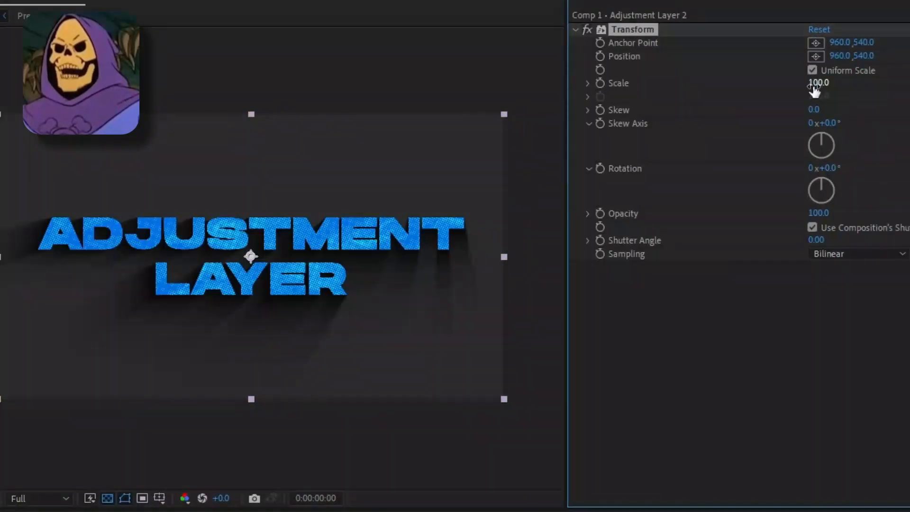
Try out the Transform effect's Scale and Skew on Adjustment Layer 2
mouse_move(815, 89)
left_mouse_down()
mouse_move(857, 72)
mouse_move(819, 86)
mouse_move(826, 85)
left_mouse_up()
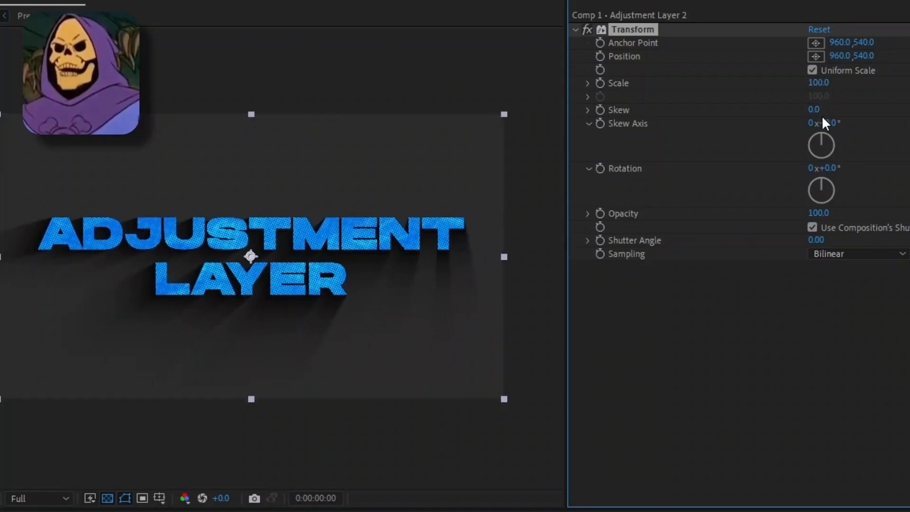
left_click_drag(813, 109, 834, 82)
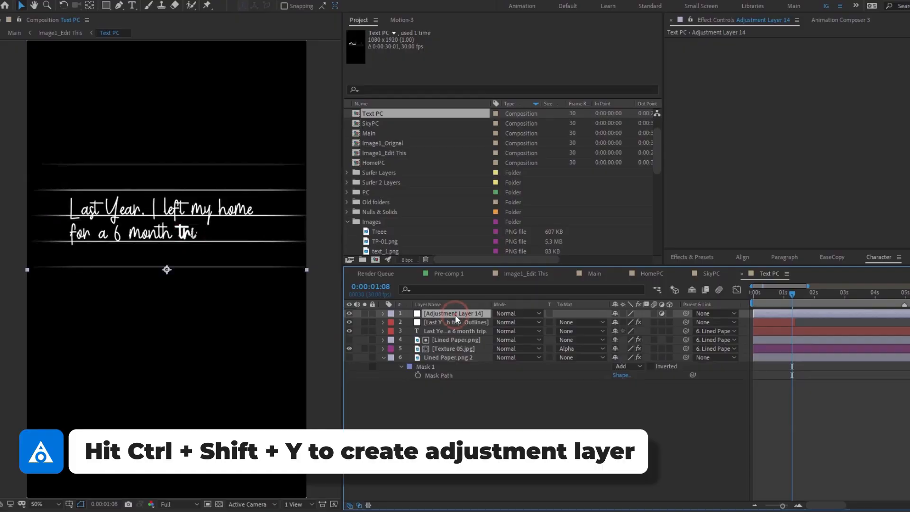
Rename the new adjustment layer in Text PC to Wiggle and apply the Transform effect to it
key("Return")
type("Wiggle")
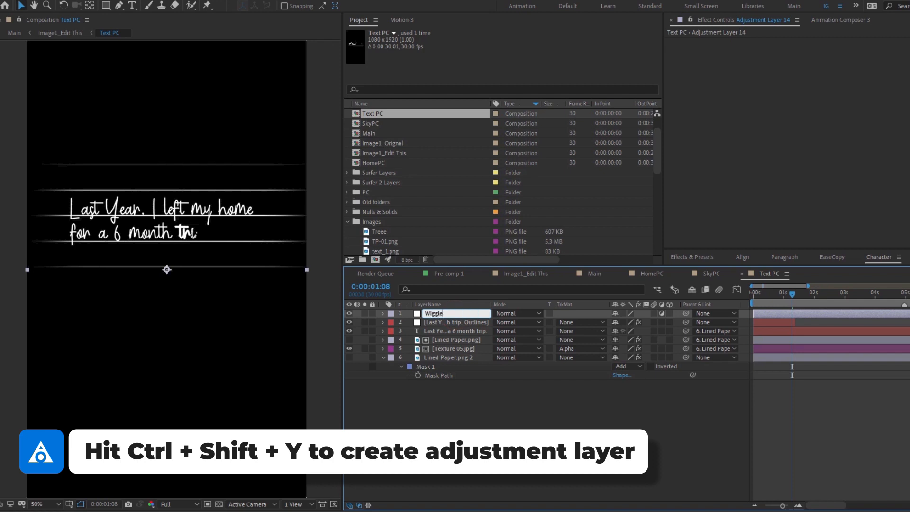
key("Return")
key("ctrl+space")
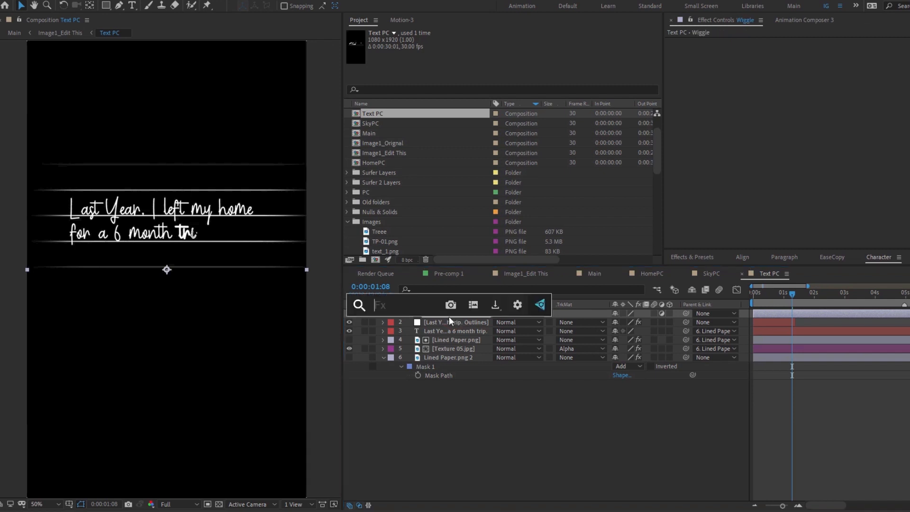
type("tra")
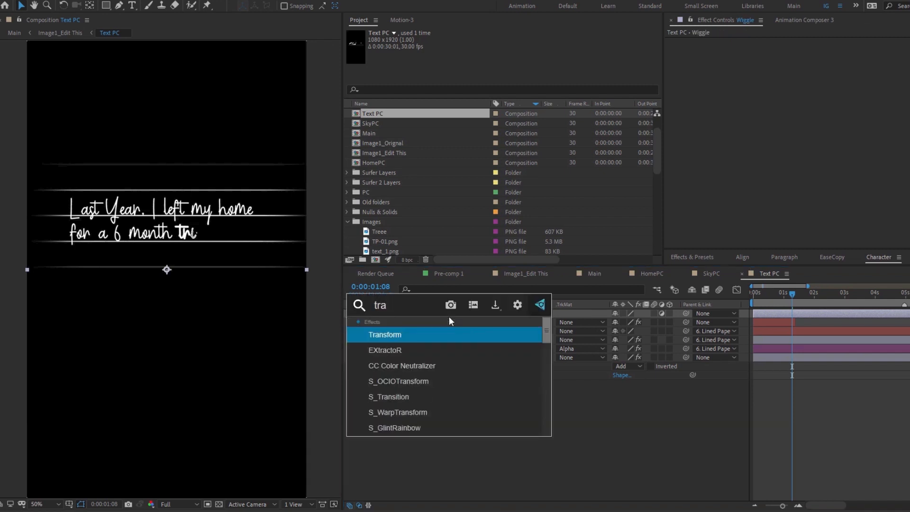
key("Return")
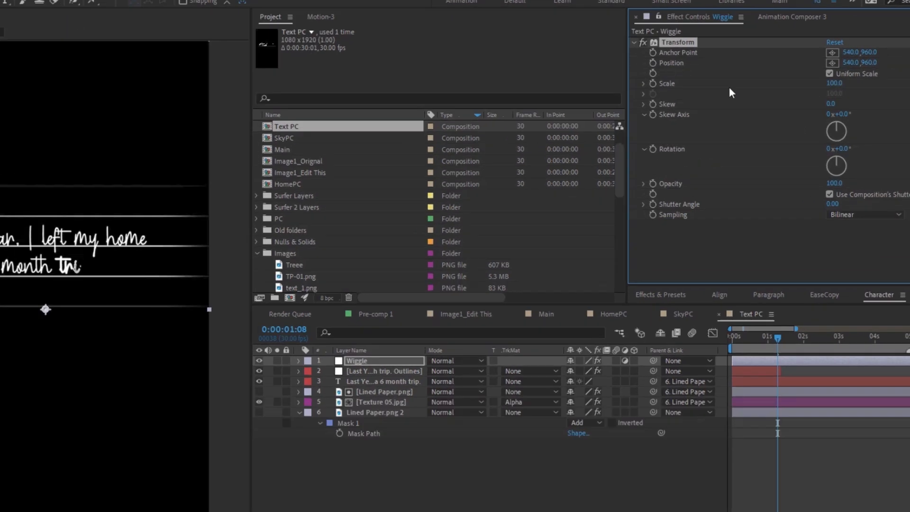
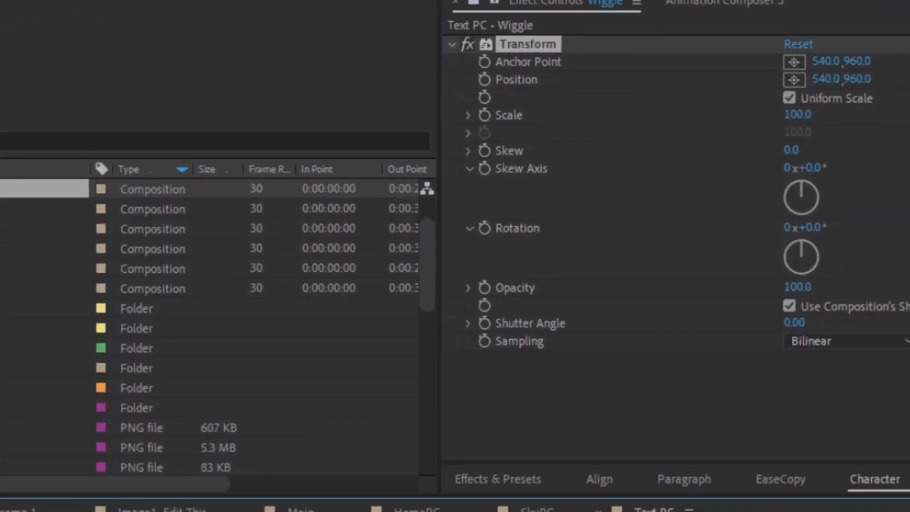
Set a keyframe for the Transform Position of the Wiggle layer at the first frame and reveal it in the timeline
left_click(483, 79)
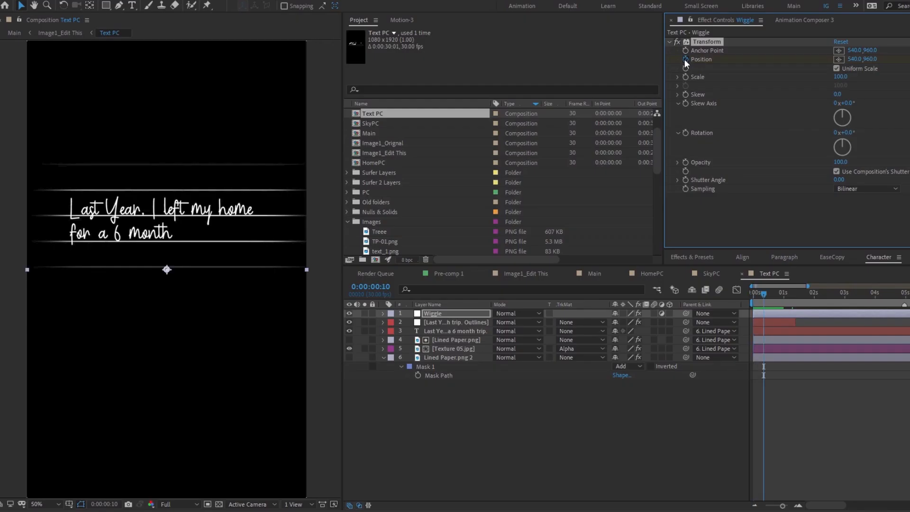
left_click_drag(780, 503, 782, 504)
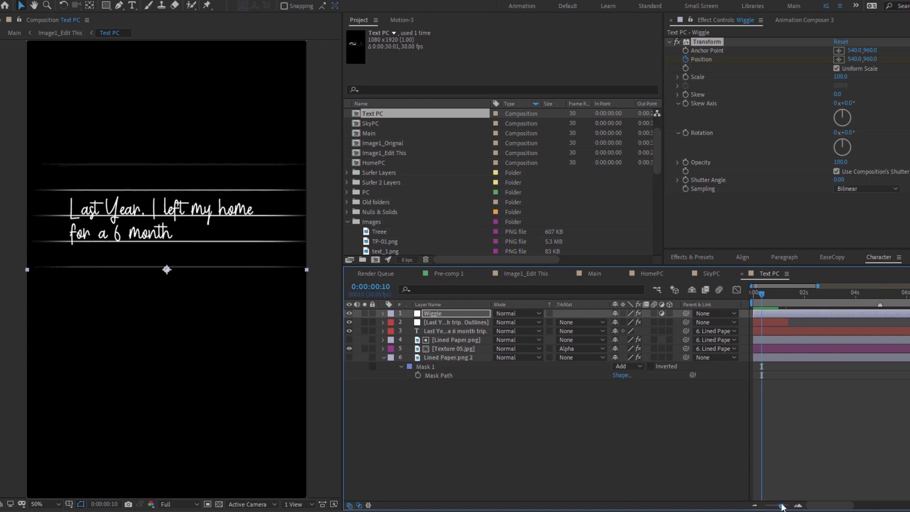
key("u")
left_click_drag(756, 294, 753, 291)
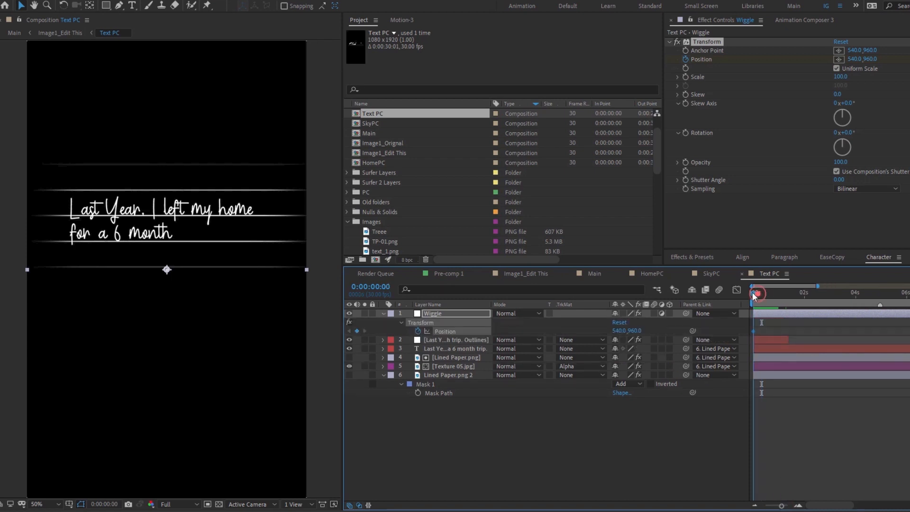
At frame 3, keyframe the Wiggle layer's Transform Position at 540, 965
key("Page_Down")
key("Page_Down")
key("Page_Down")
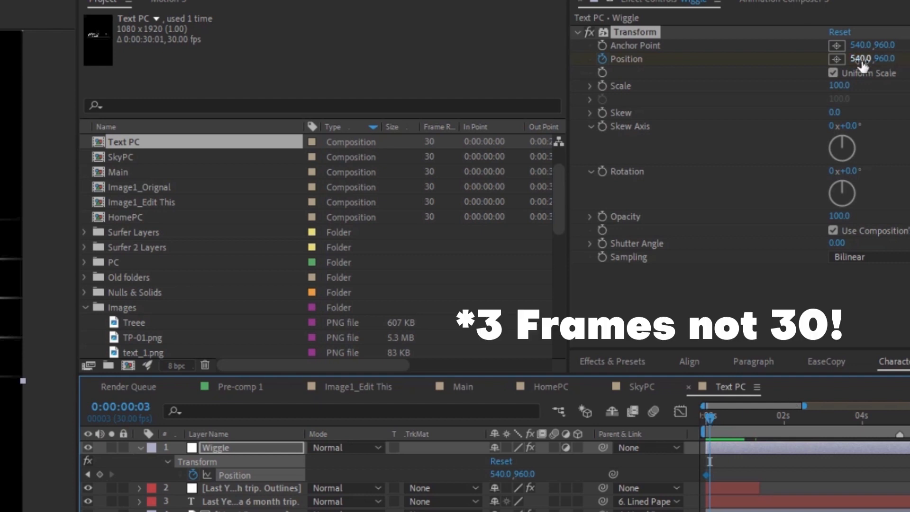
left_click_drag(862, 59, 891, 59)
key("ctrl+z")
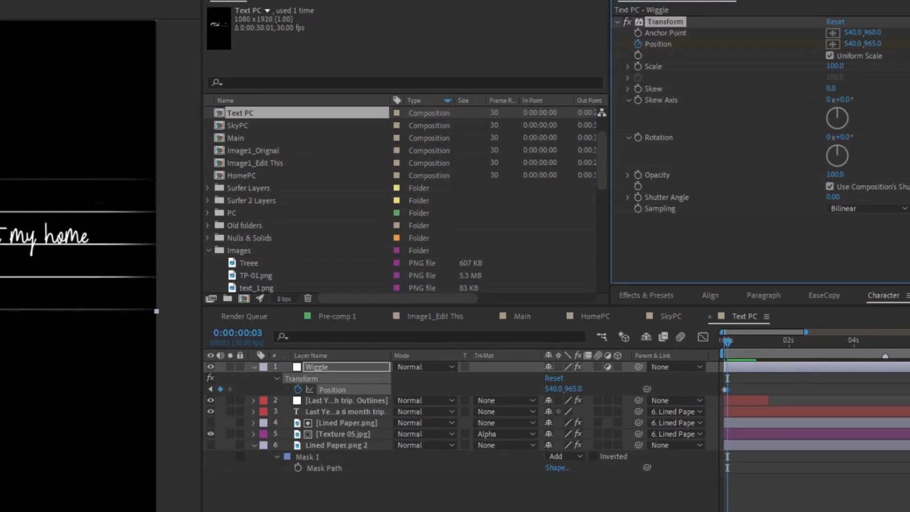
Copy the Wiggle layer's first Position keyframe and paste it at frame 6
left_click_drag(806, 332, 768, 332)
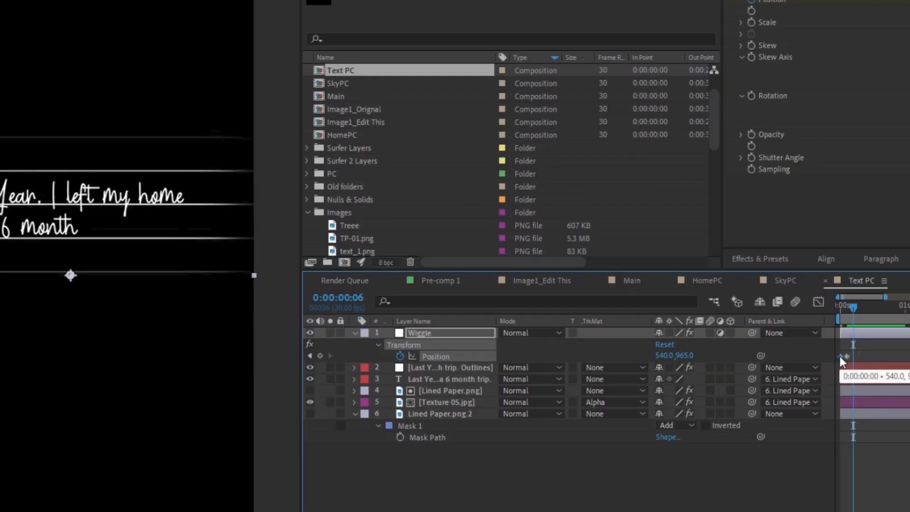
key("ctrl+c")
key("ctrl+v")
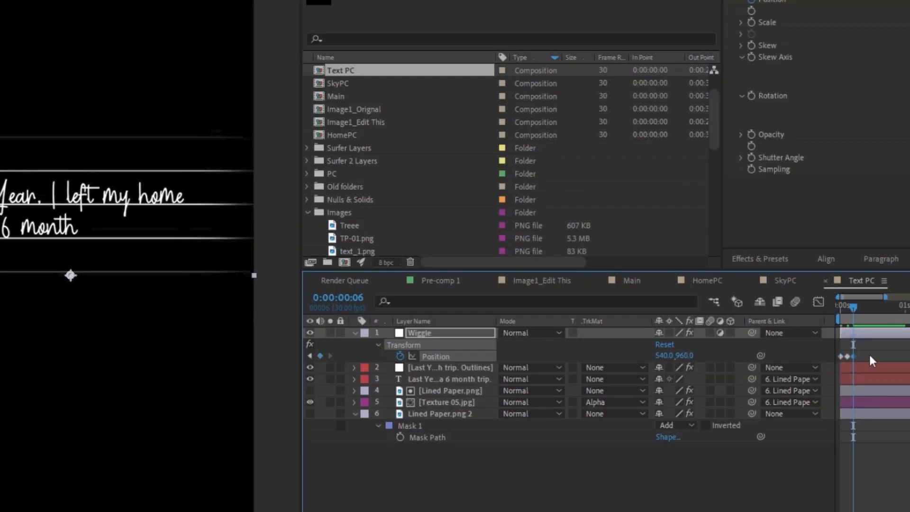
Convert all three Position keyframes of the Wiggle layer to hold keyframes
left_click_drag(871, 353, 836, 361)
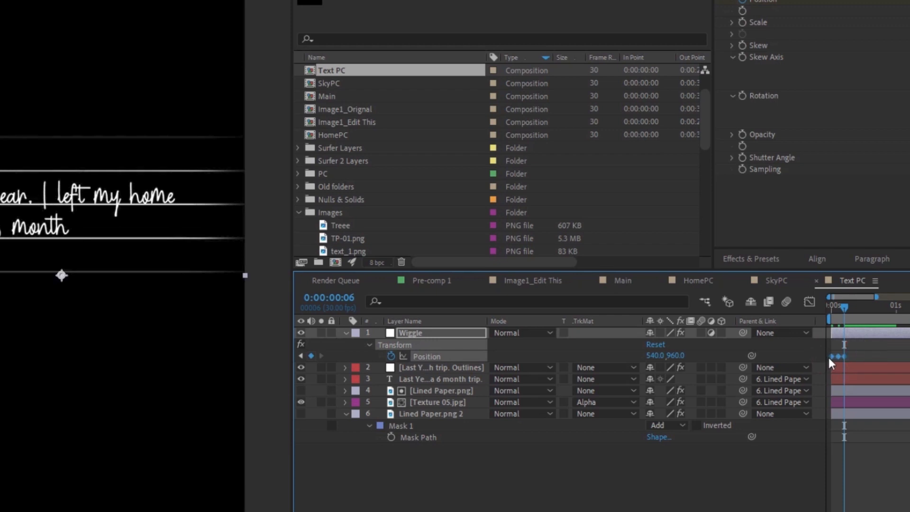
right_click(830, 358)
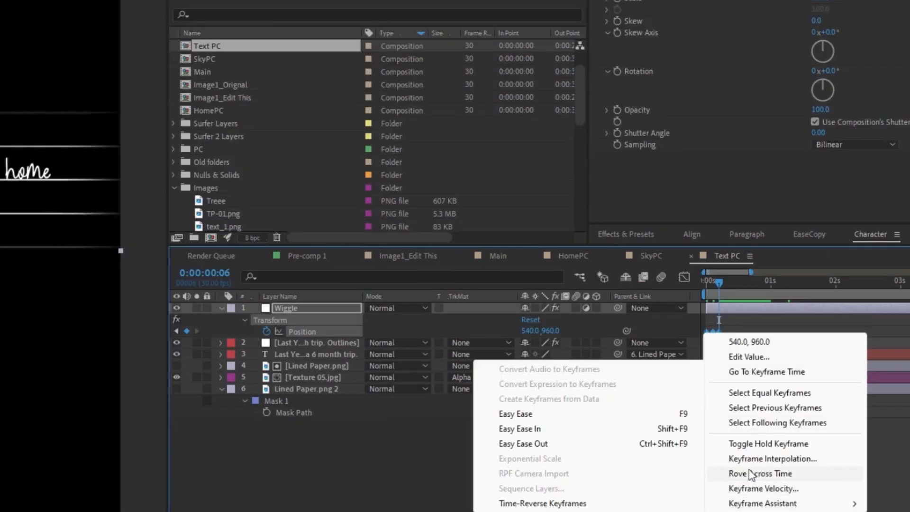
left_click(751, 445)
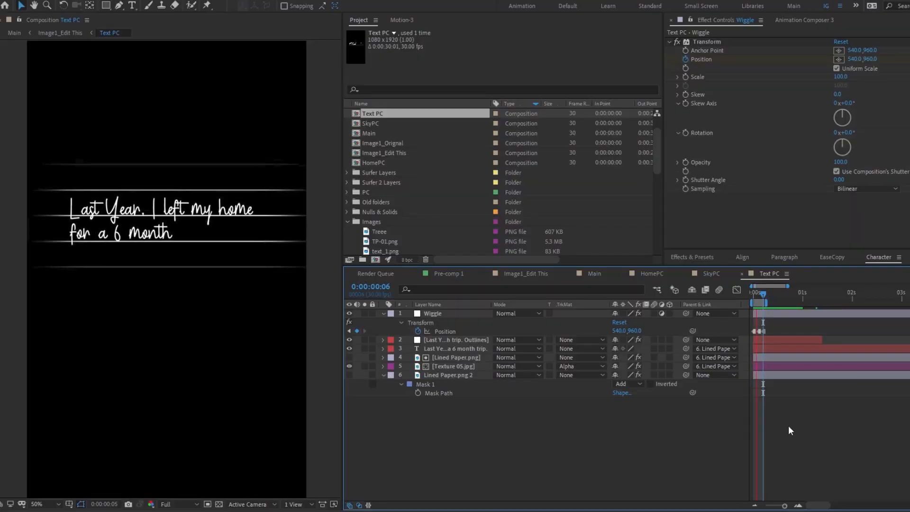
Return to the Wiggle layer's frame 3 keyframe and set its vertical Position to 962
key("j")
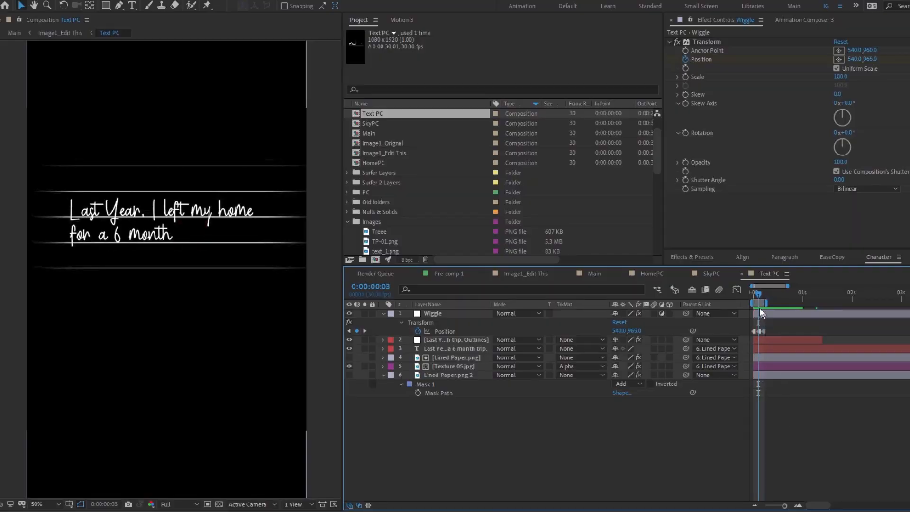
scroll(759, 296, "up", 3)
left_click_drag(760, 297, 777, 297)
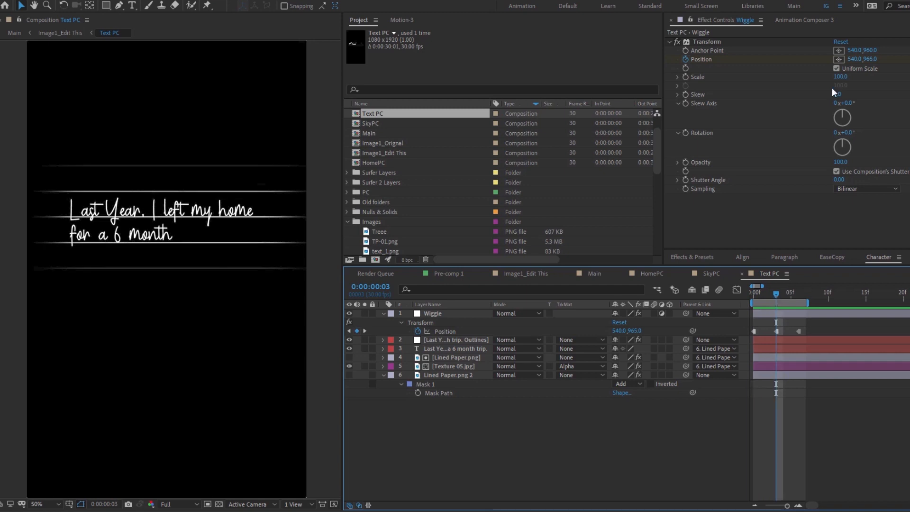
left_click(633, 331)
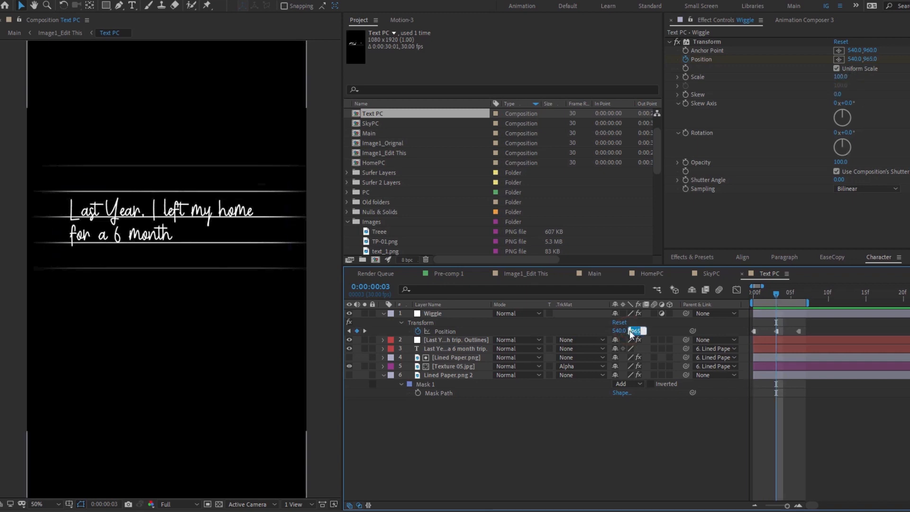
type("962")
key("Return")
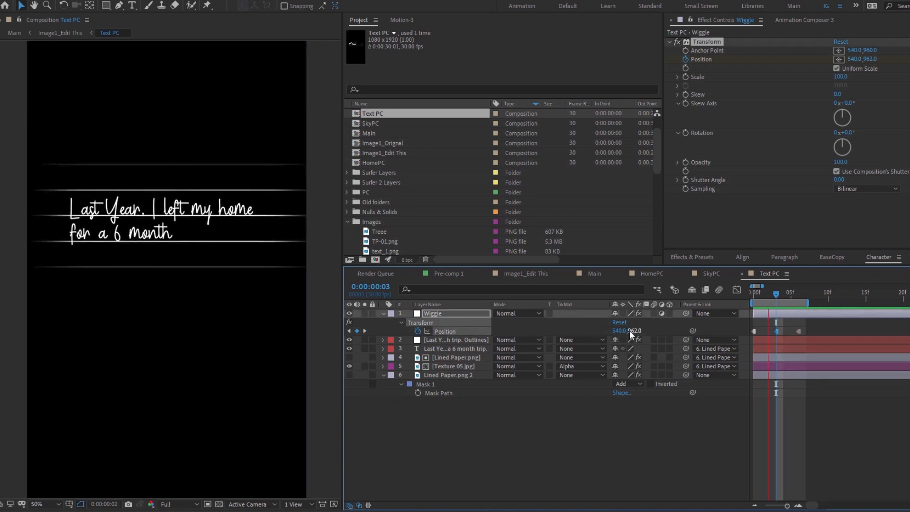
Add a loopOut() expression to the Position property of the Wiggle layer's Transform effect
key("space")
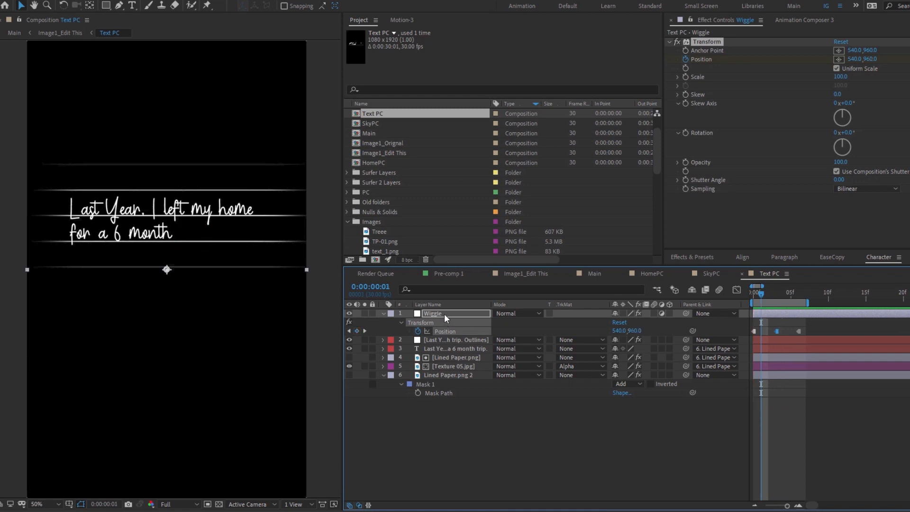
left_click(445, 314)
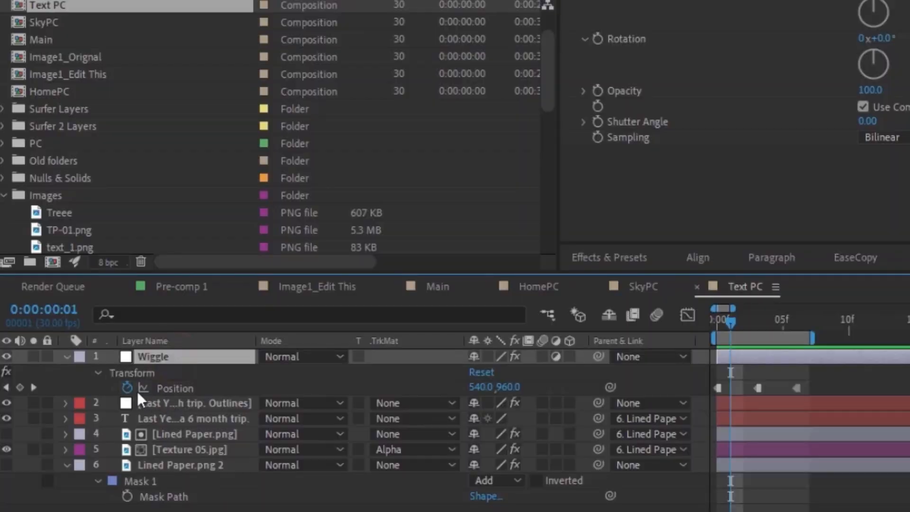
left_click(418, 331, "alt")
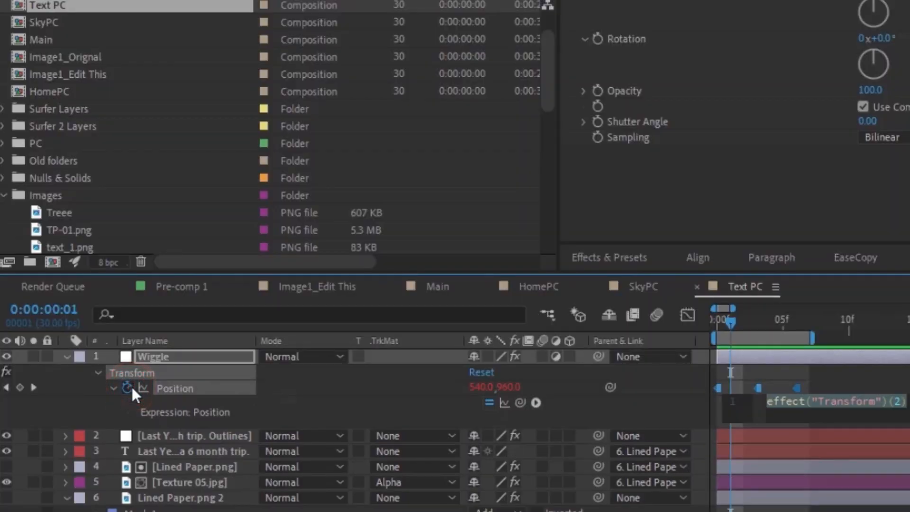
type("lod")
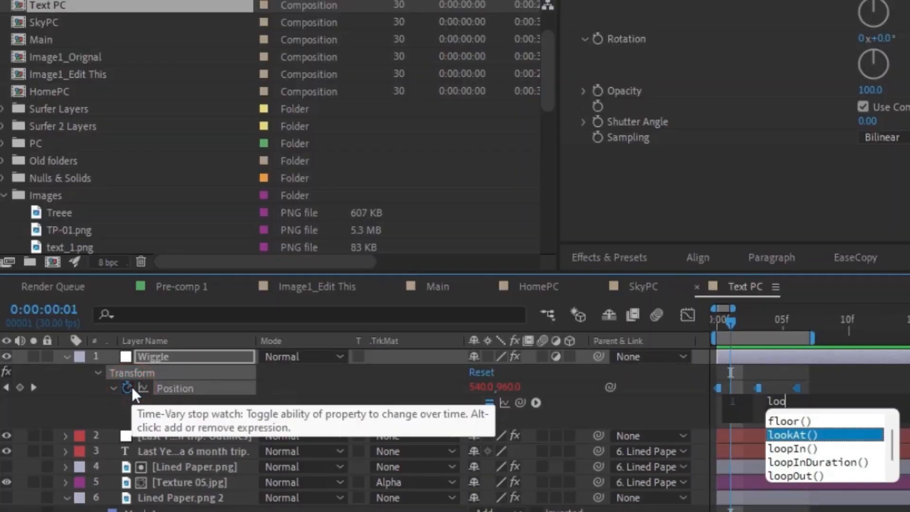
key("Down")
key("Down")
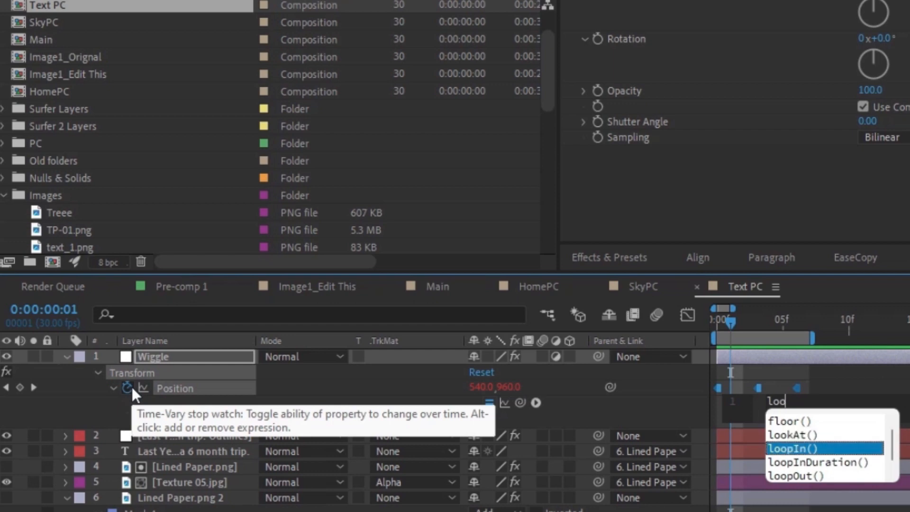
key("Down")
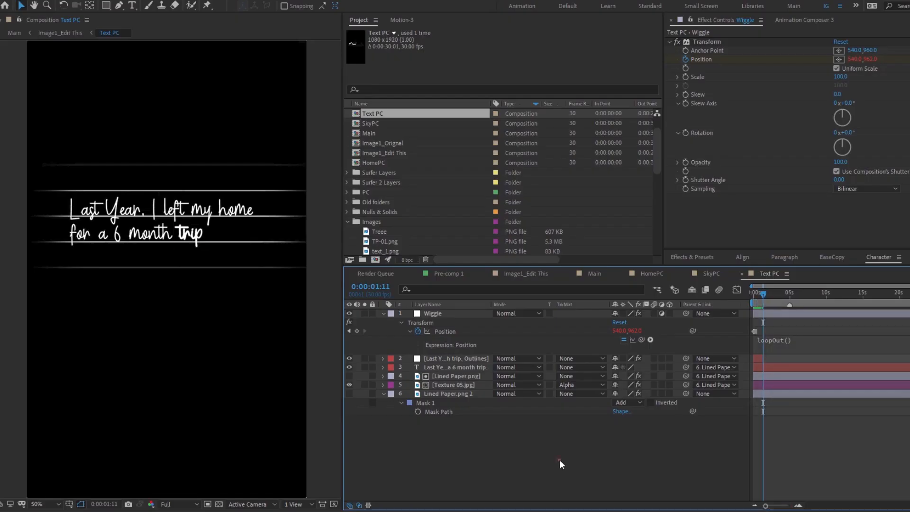
key("Tab")
left_click(448, 460)
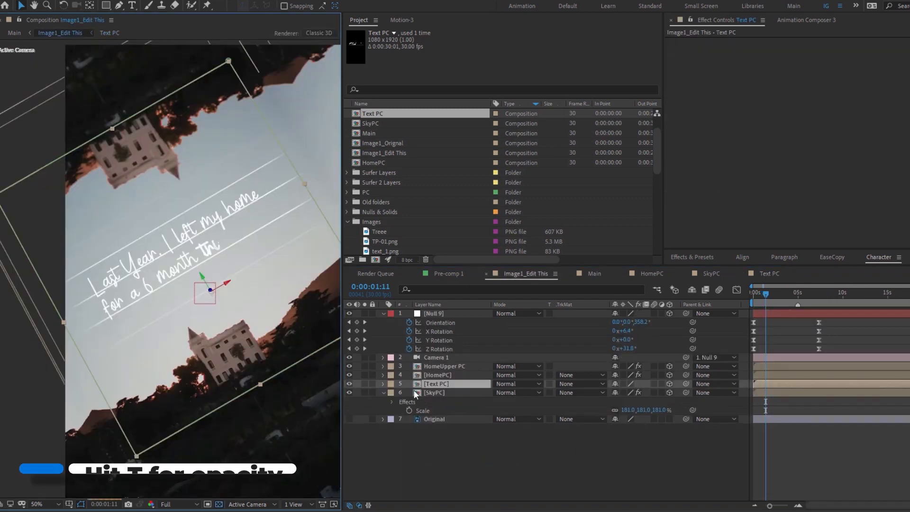
In the Image1_Edit This composition, set the Text PC layer's opacity to 68% and preview the animation
key("t")
left_click_drag(617, 393, 603, 393)
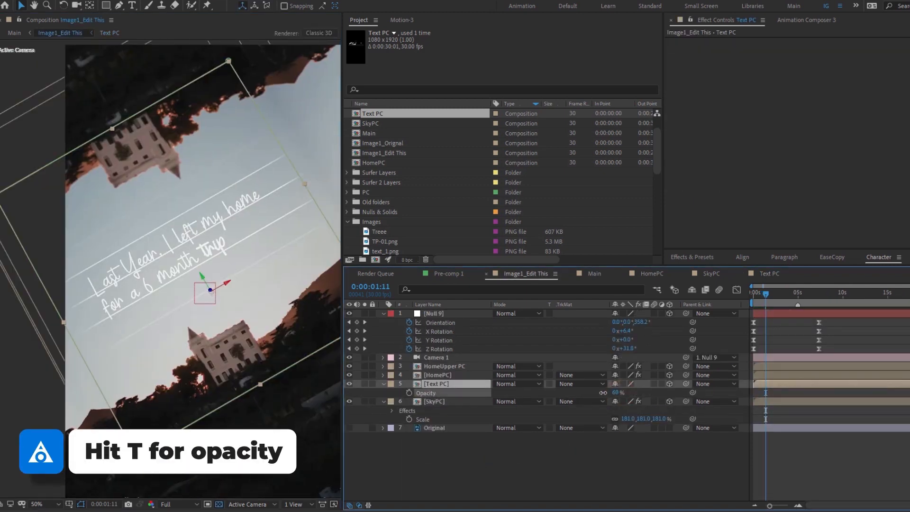
left_click(541, 459)
key("shift+slash")
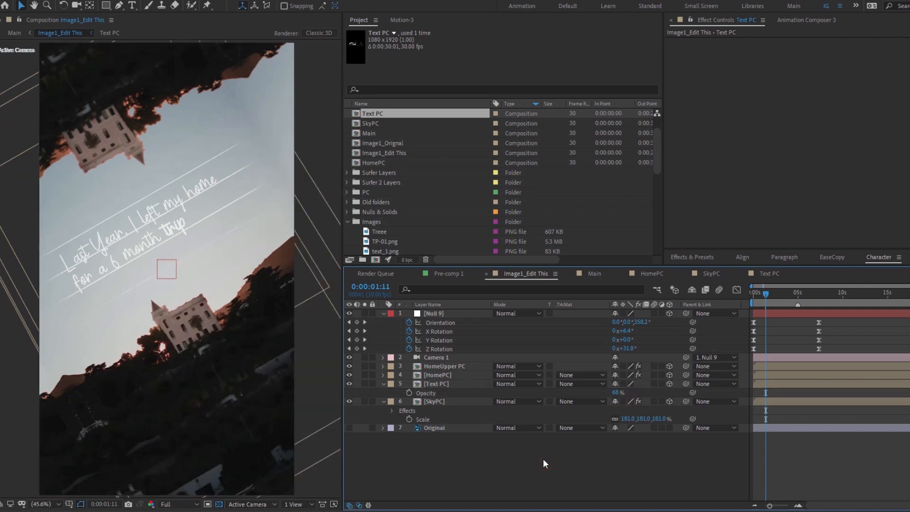
key("space")
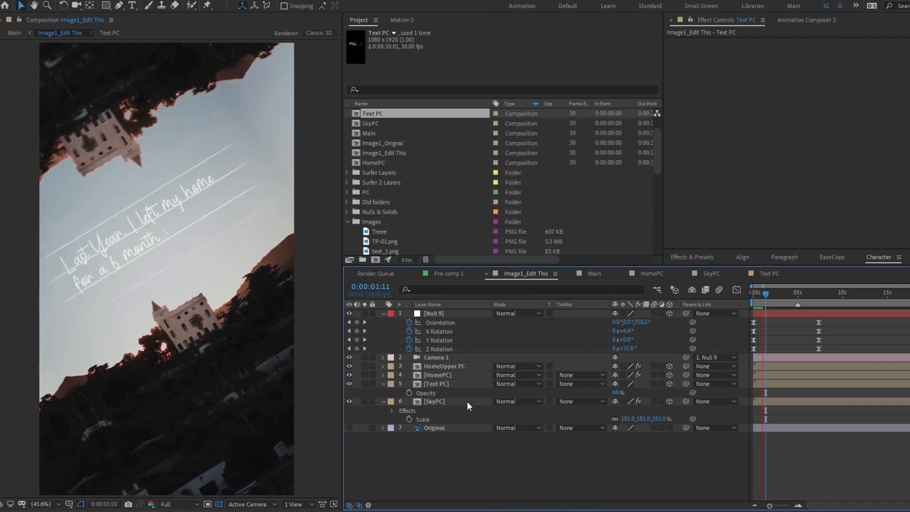
Open the Text PC composition and check the keyframes on the Wiggle layer's looping Position property
double_click(465, 386)
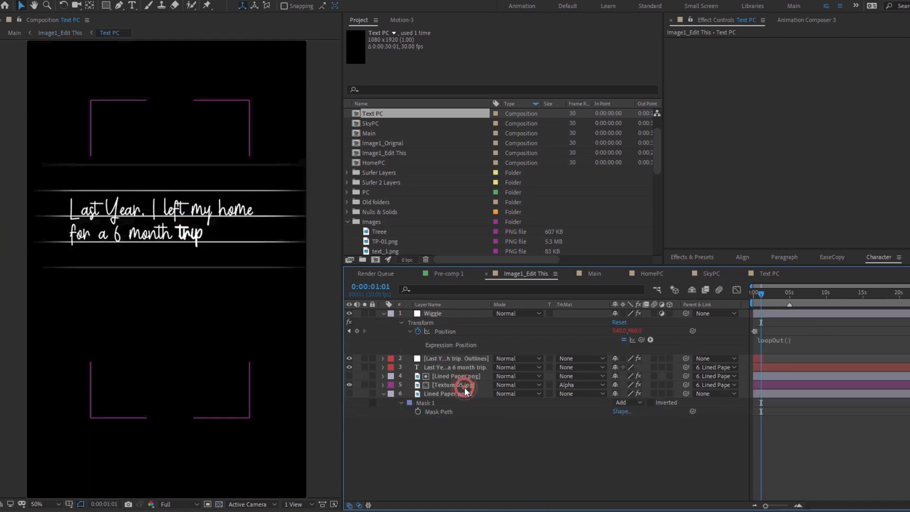
left_click(454, 315)
left_click(755, 331)
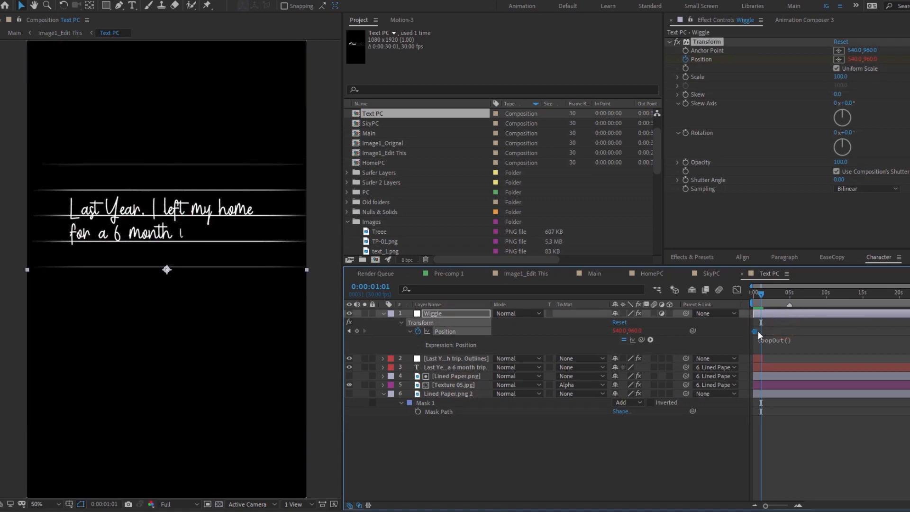
left_click(760, 330)
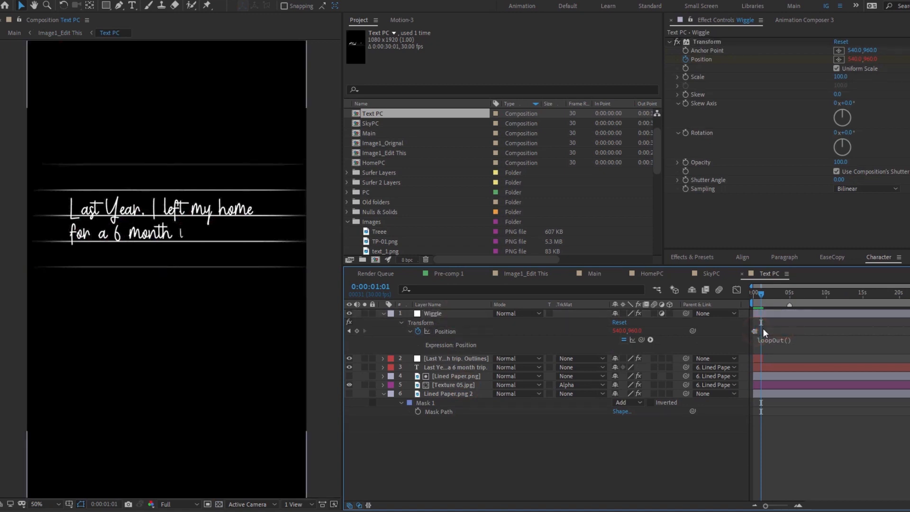
left_click_drag(763, 328, 749, 338)
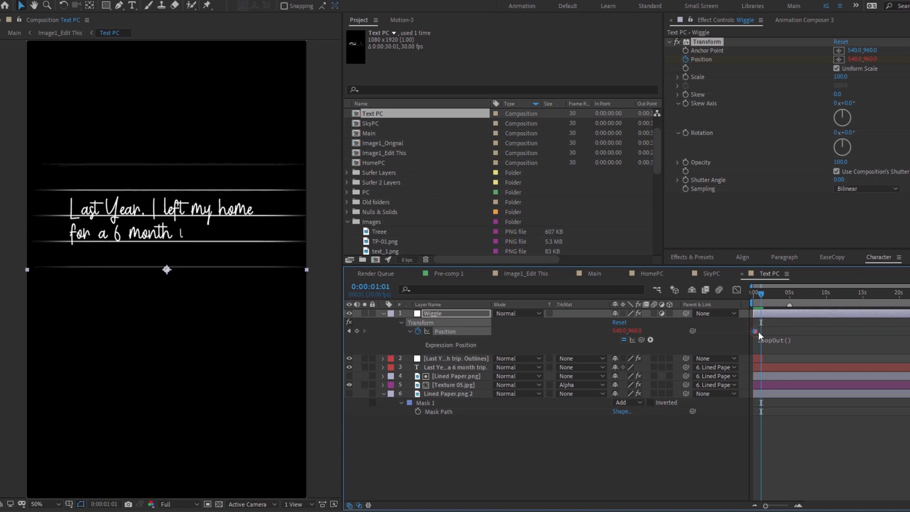
left_click(804, 434)
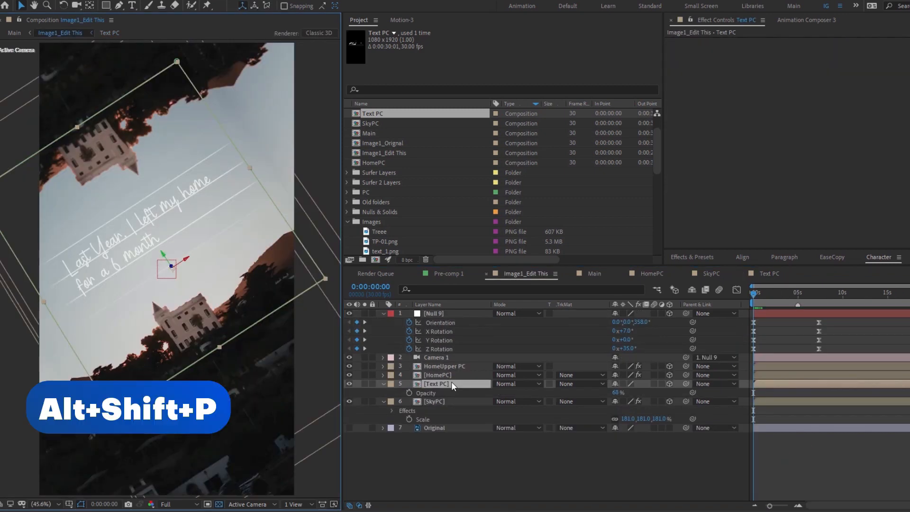
In Image1_Edit This, keyframe the Text PC layer's Position at frame 0 and set its vertical Position to 421.1 at frame 10
key("alt+shift+p")
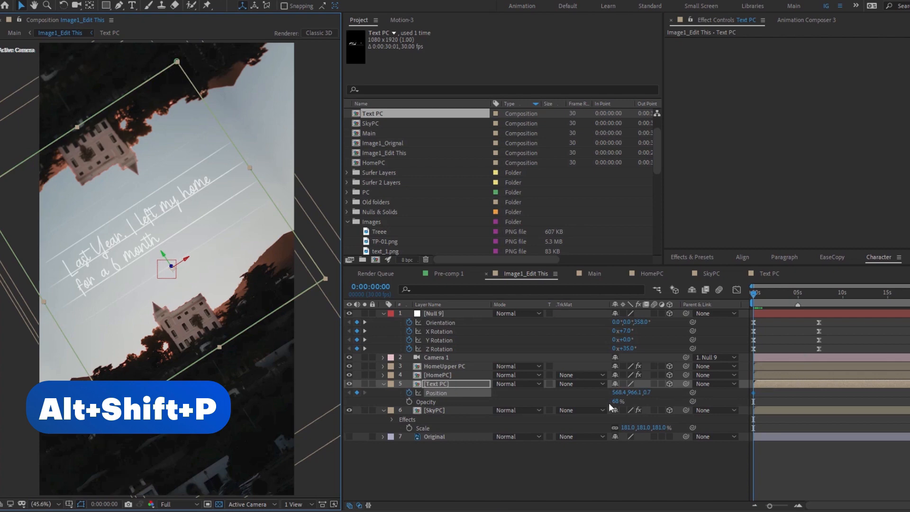
key("space")
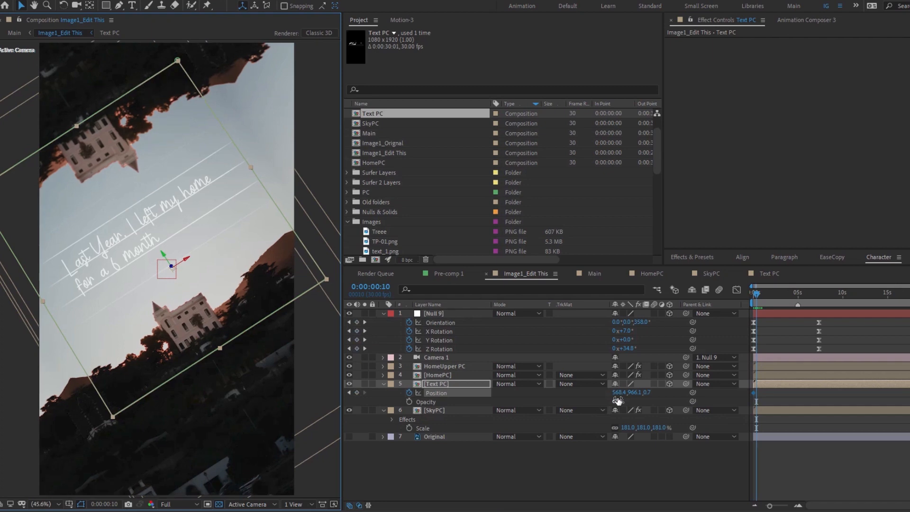
key("shift+Page_Down")
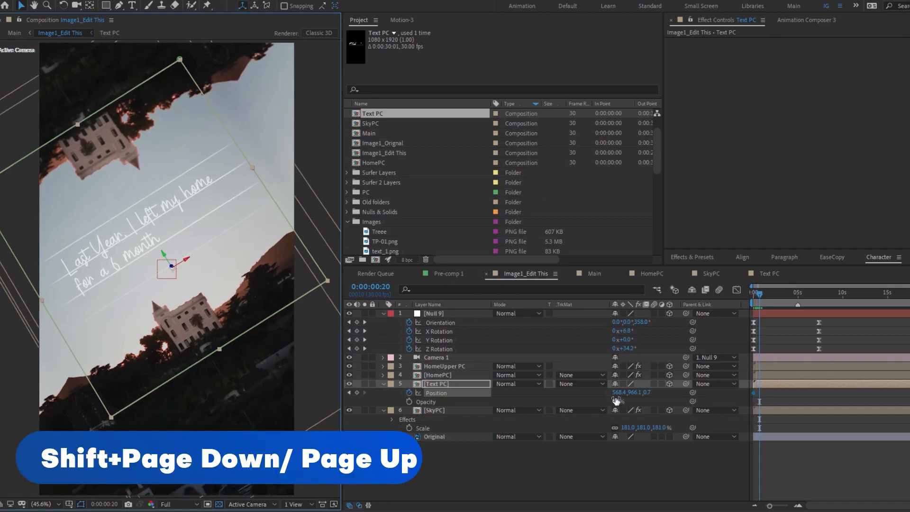
key("shift+Page_Up")
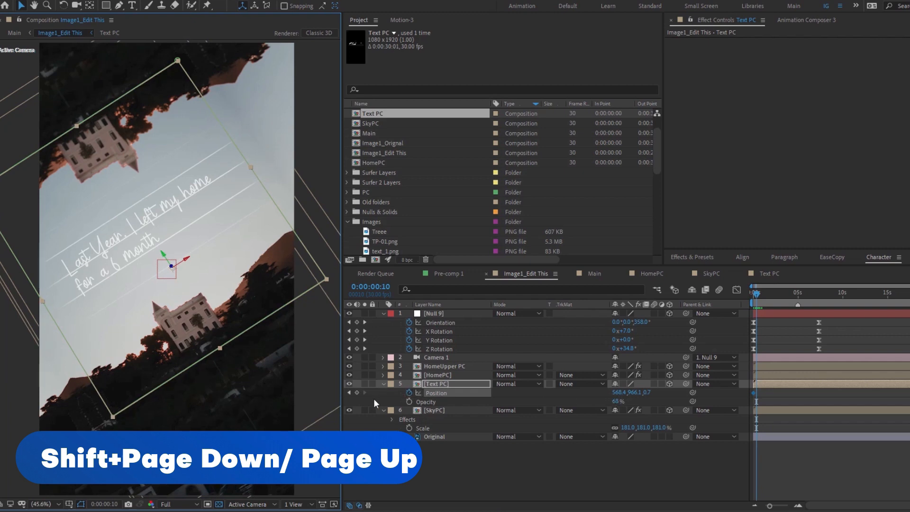
left_click(357, 393)
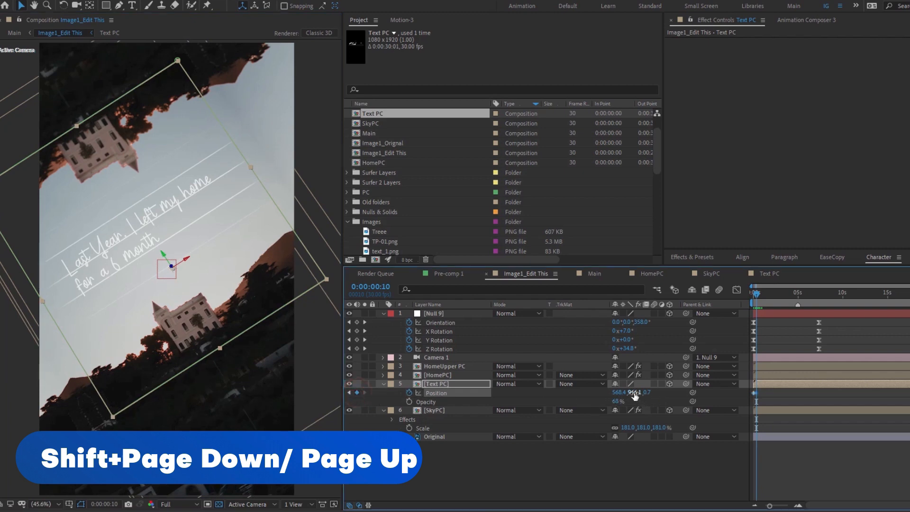
left_click_drag(617, 393, 373, 372)
key("ctrl+z")
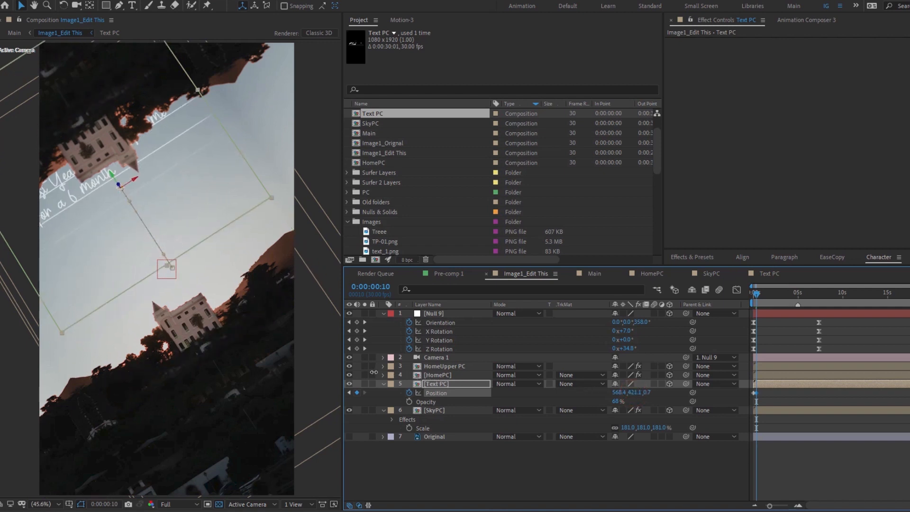
Time-reverse the Text PC layer's two Position keyframes and apply Easy Ease to both
left_click(773, 397)
right_click(755, 393)
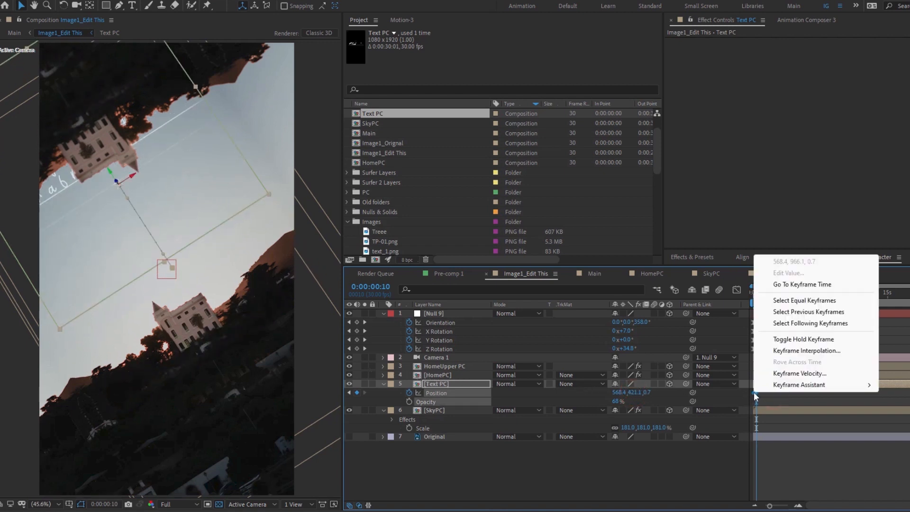
mouse_move(782, 385)
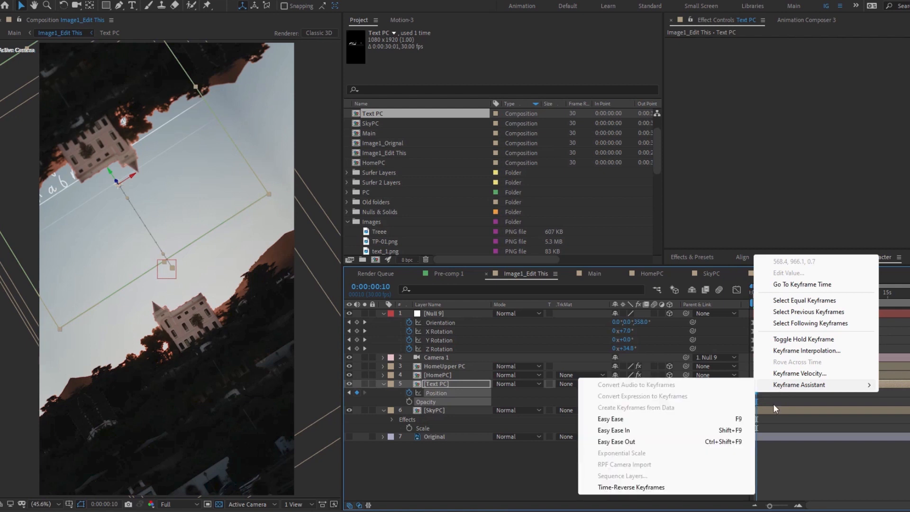
left_click(679, 485)
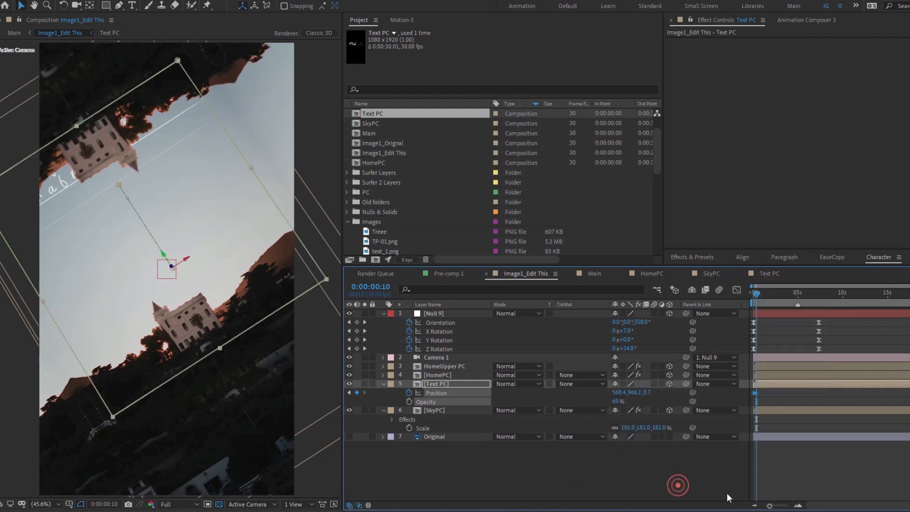
right_click(754, 393)
mouse_move(774, 390)
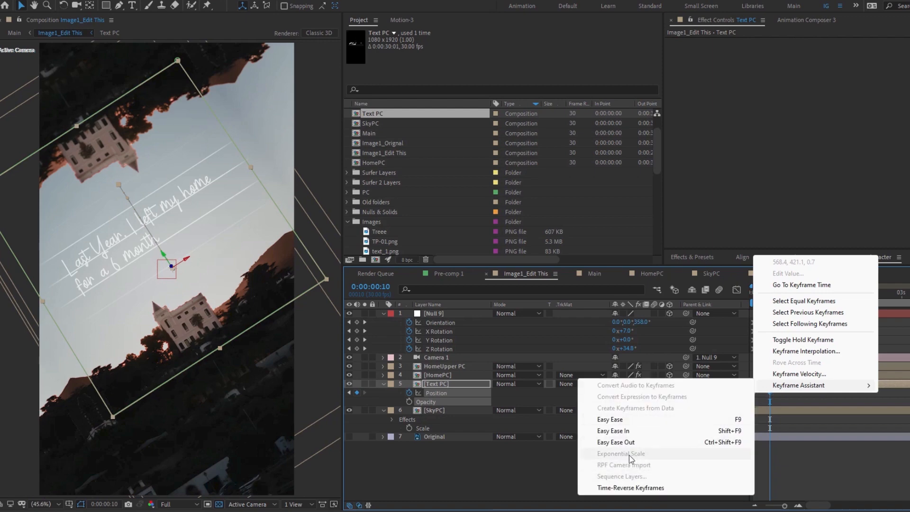
left_click(624, 441)
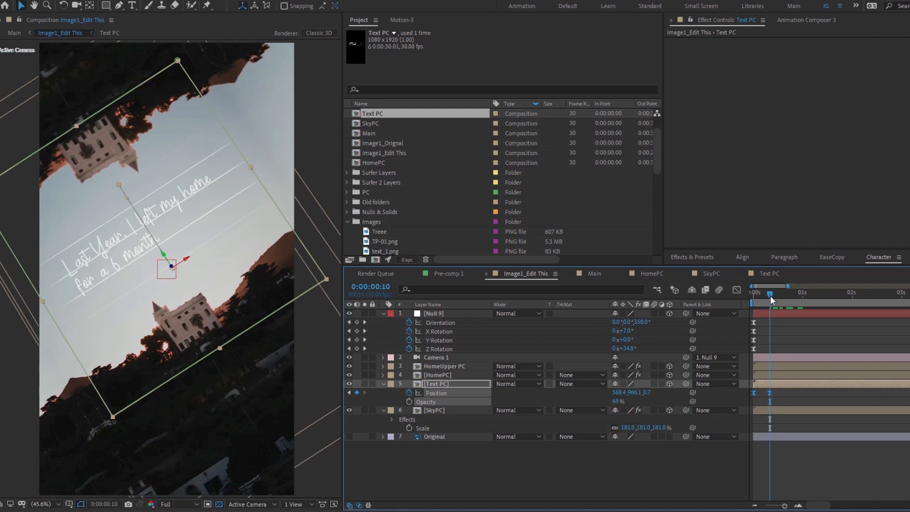
Trim the start of the Text PC layer to frame 5 and preview its slide-in
left_click_drag(770, 294, 762, 300)
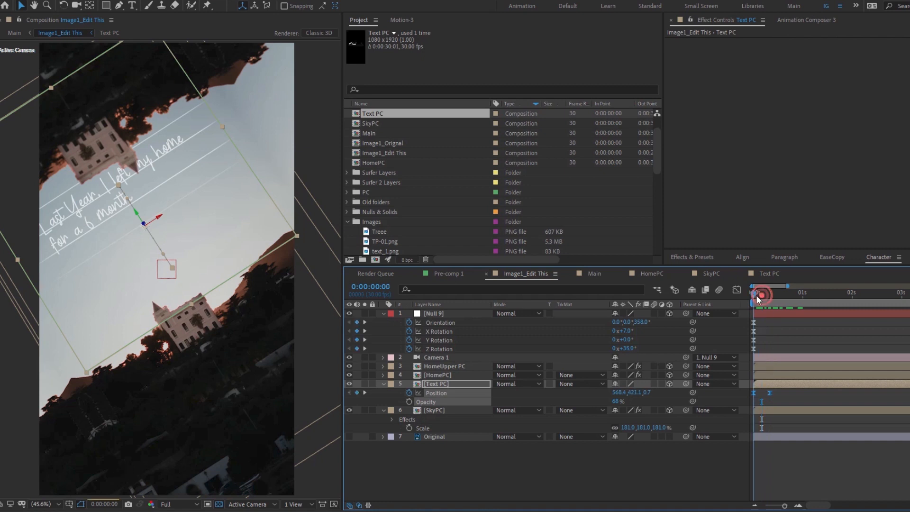
key("k")
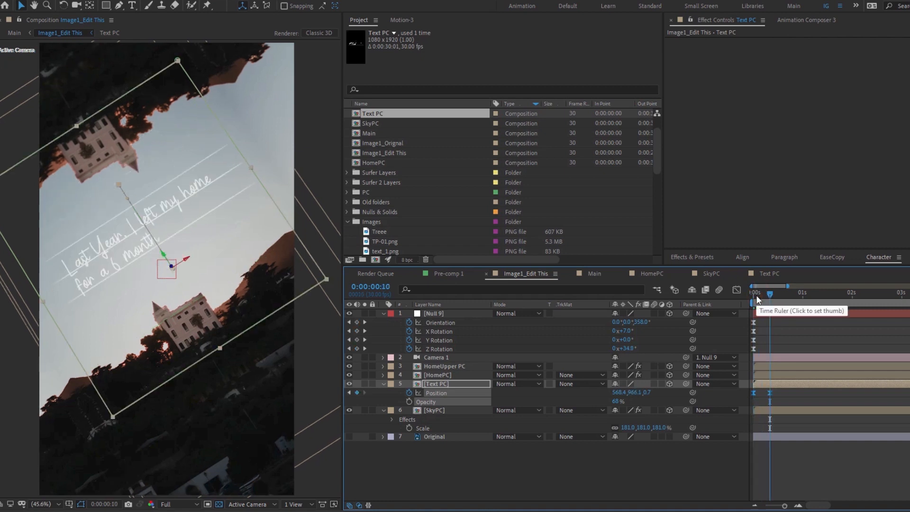
left_click(764, 294)
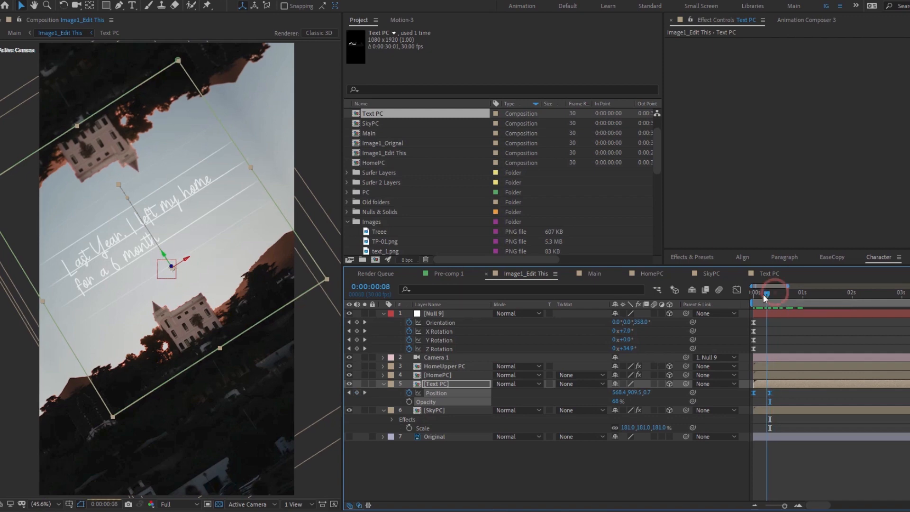
left_click(761, 294)
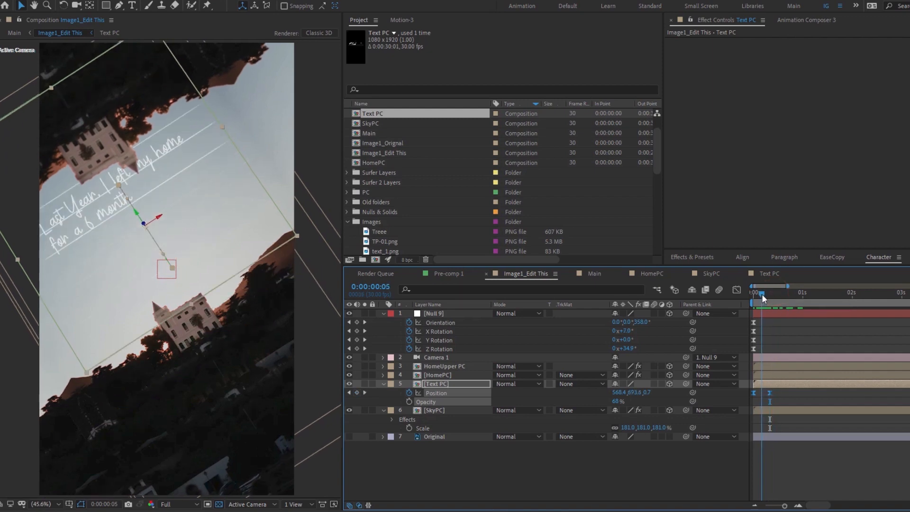
left_click(762, 385)
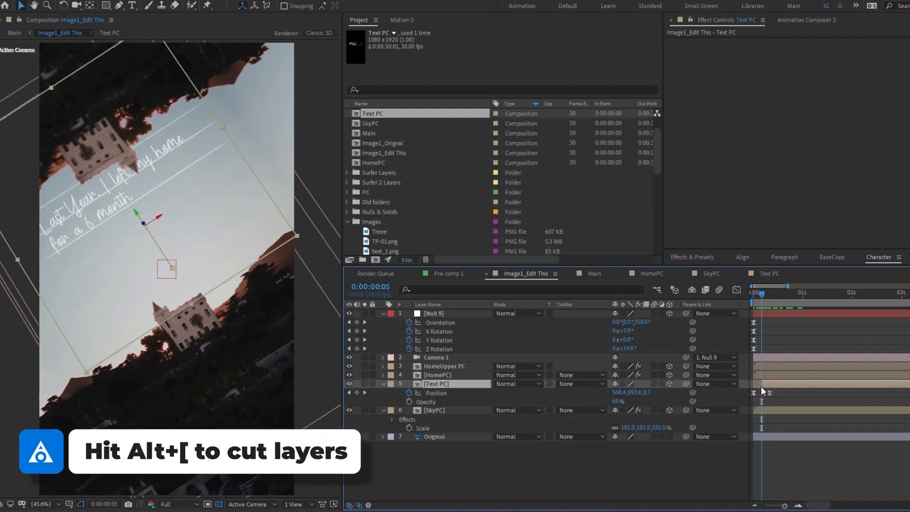
key("alt+bracketleft")
key("space")
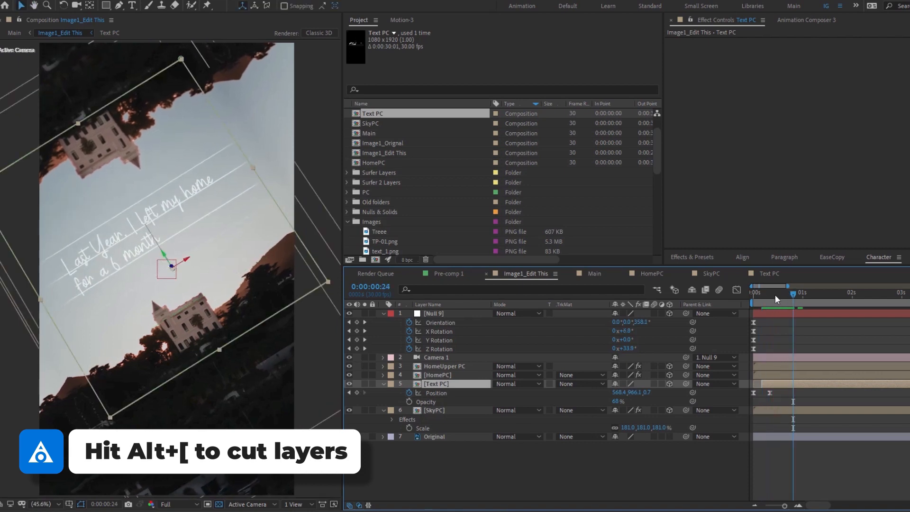
left_click_drag(773, 296, 756, 297)
key("space")
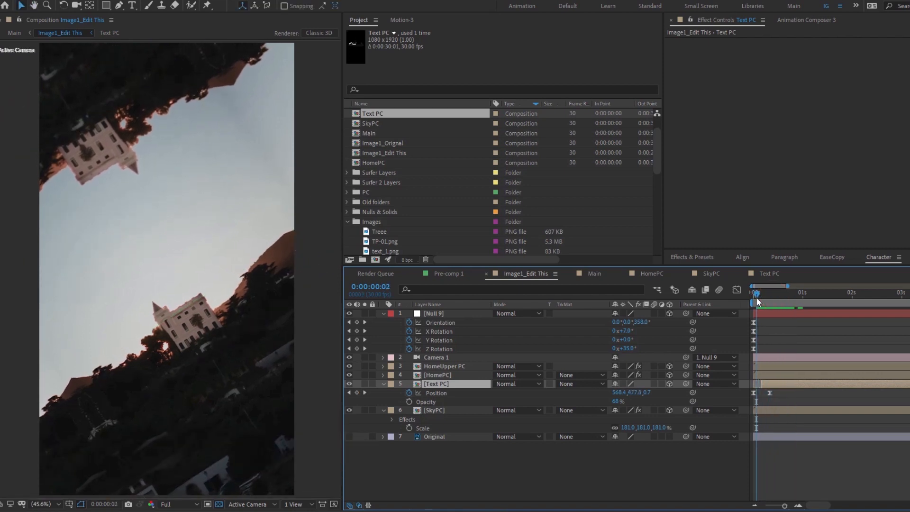
In the Text PC composition, add the text "Date: May 17" and rest it on the faint ruled line above the paragraph
left_click(805, 21)
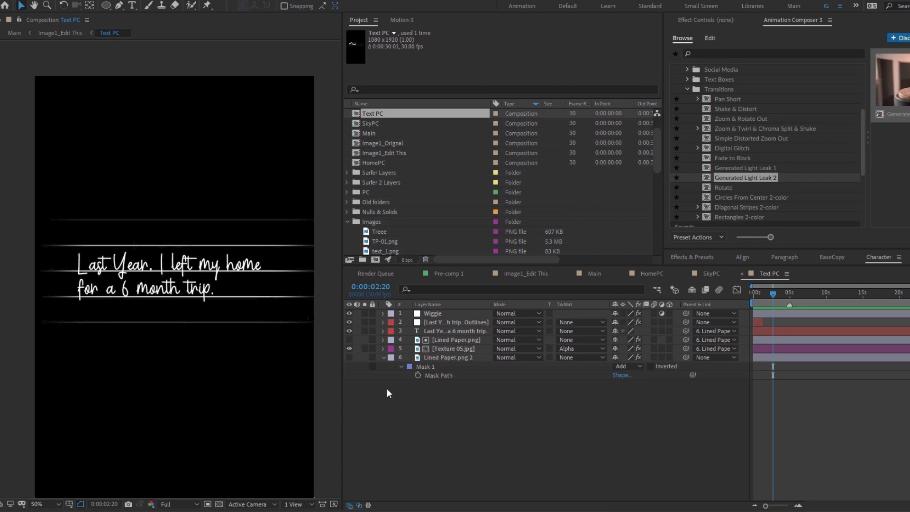
scroll(98, 211, "up", 1)
key("space")
left_click_drag(72, 205, 153, 308)
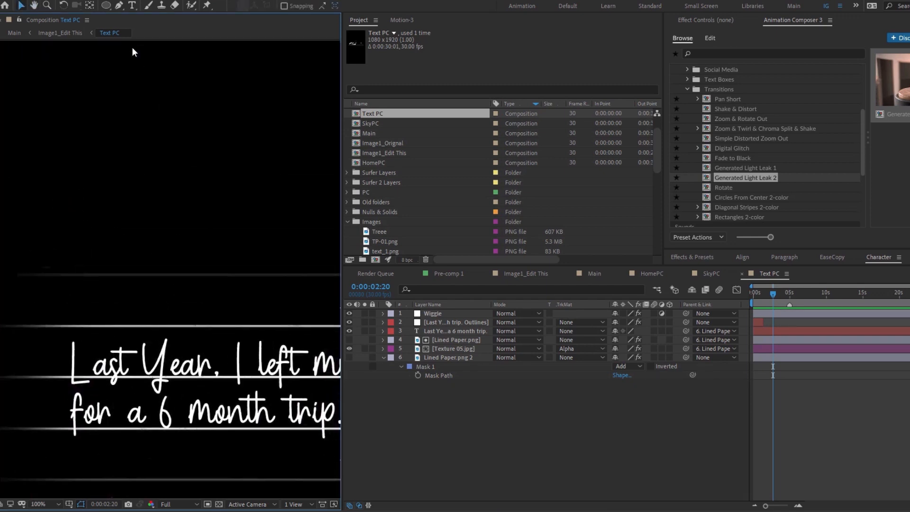
left_click(132, 8)
left_click(58, 258)
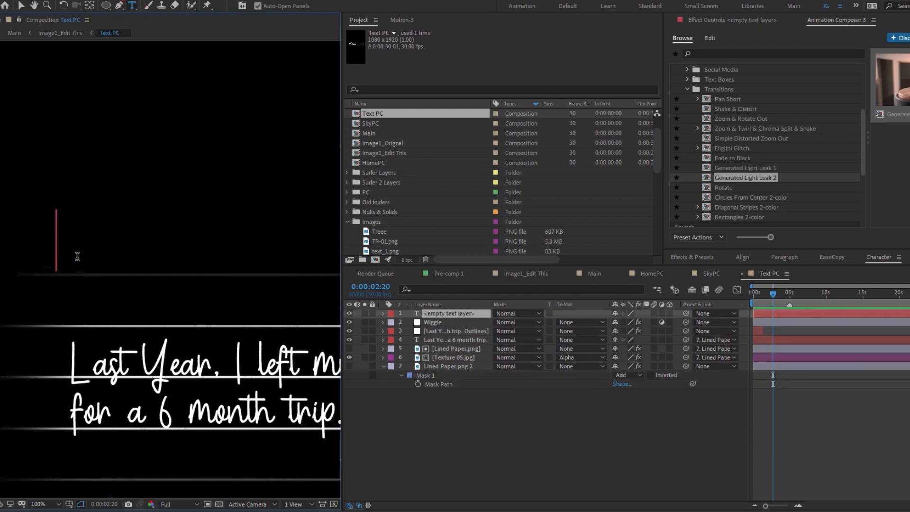
type("Date")
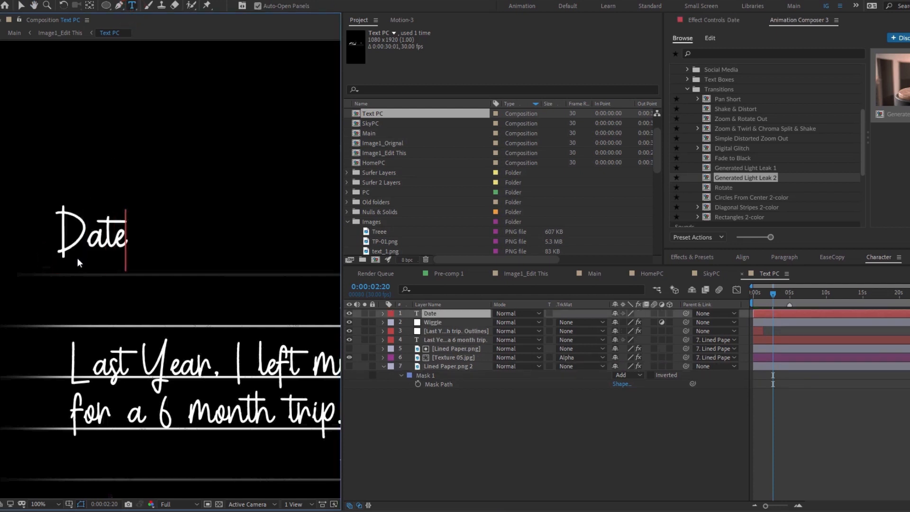
type(": Ma")
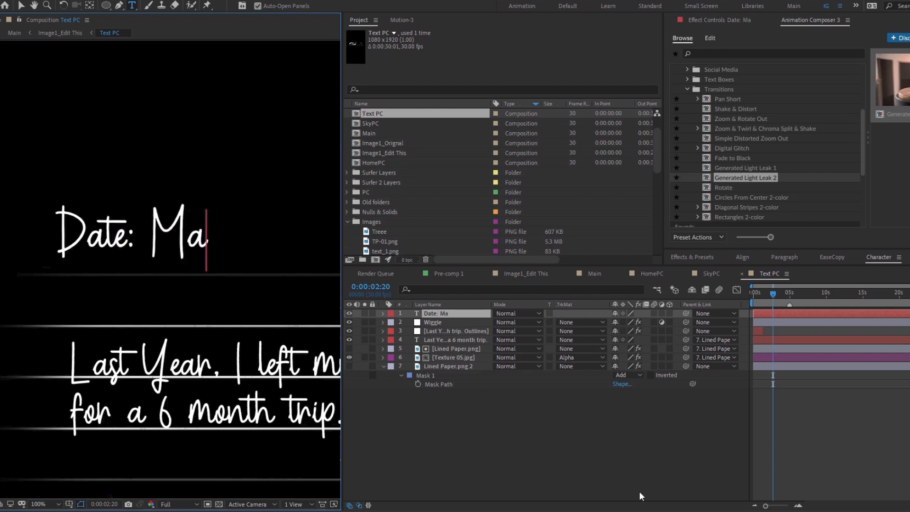
type("y 17")
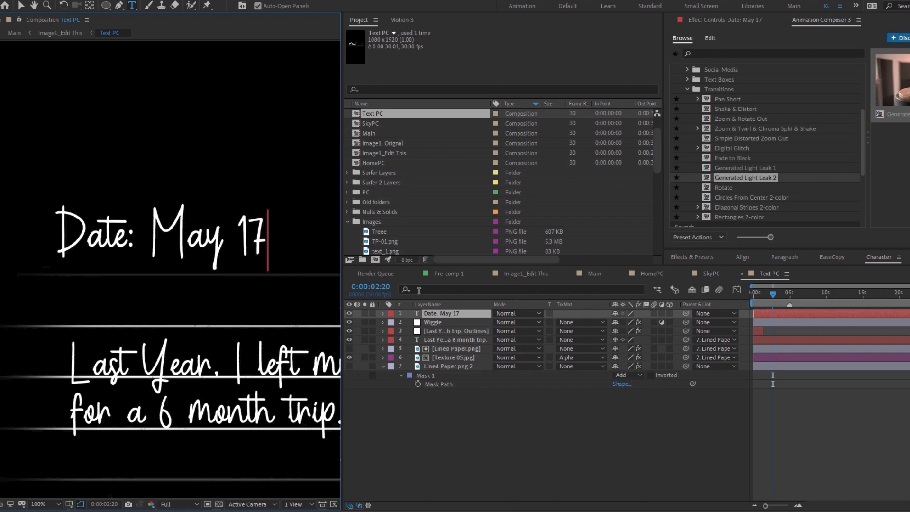
left_click(22, 7)
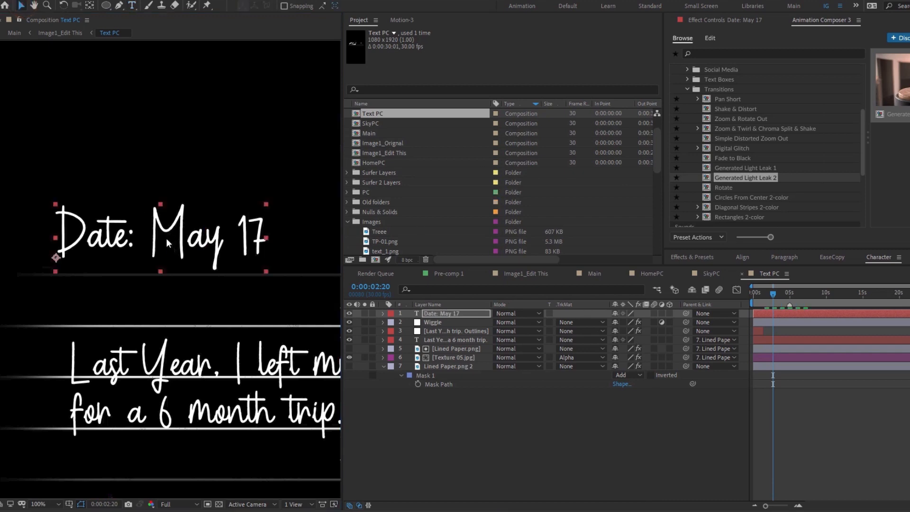
left_click_drag(163, 236, 158, 261)
Change the fill color of the "Date: May 17" text to light grey B7B7B7
left_click_drag(779, 248, 778, 123)
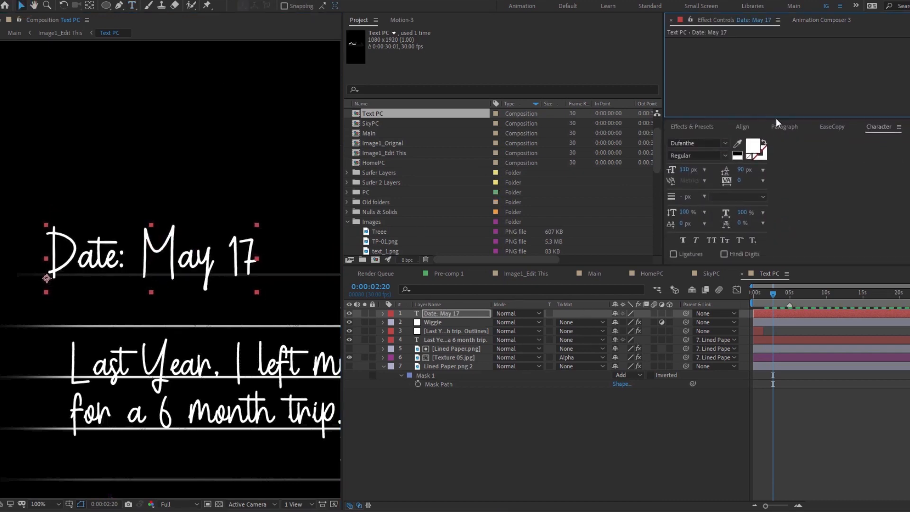
left_click(750, 147)
mouse_move(619, 81)
left_mouse_down()
mouse_move(602, 83)
mouse_move(603, 107)
left_mouse_up()
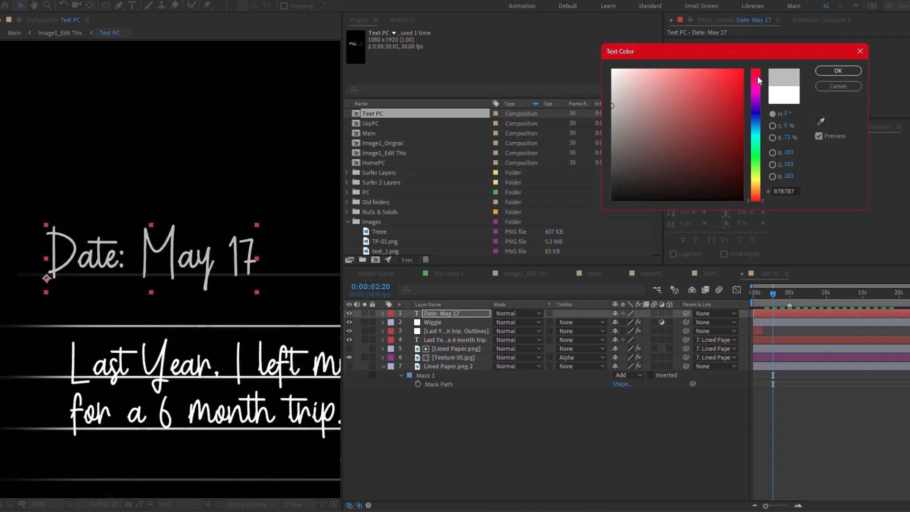
left_click(820, 71)
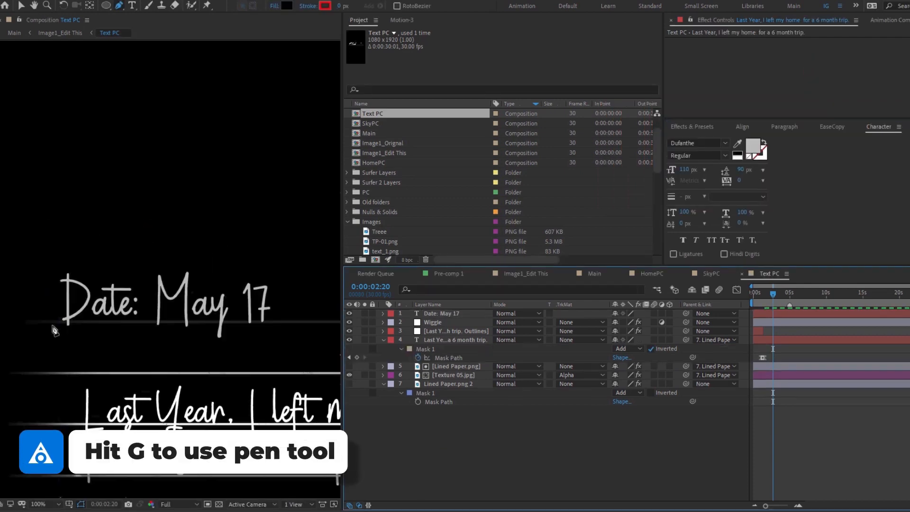
Draw a straight horizontal line with the Pen tool under the date text, reaching slightly past both ends of it
left_click(48, 322)
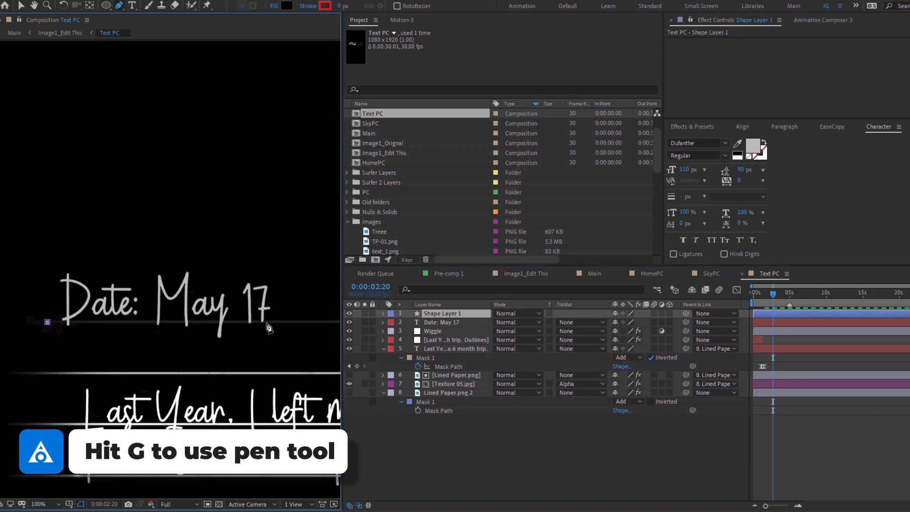
left_click(272, 322)
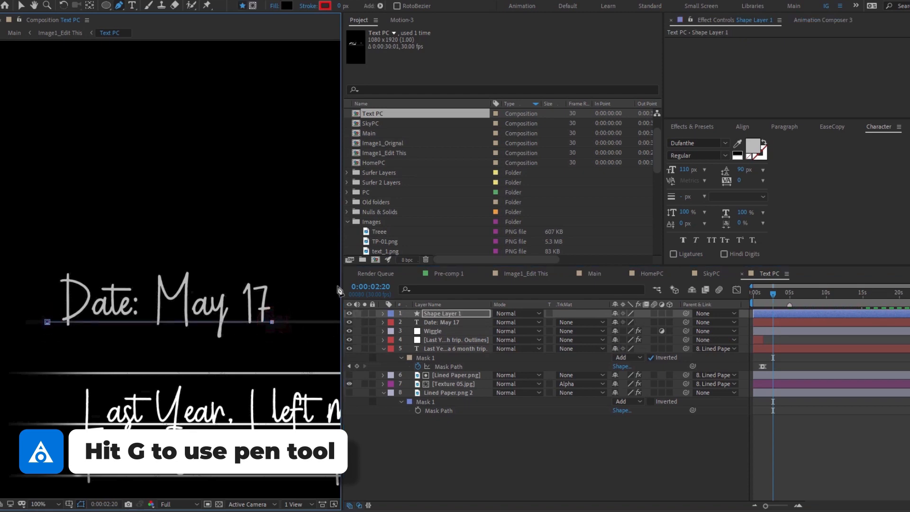
left_click_drag(272, 322, 283, 322)
Give the line under the date a white stroke and set its stroke width to 5 px
left_click_drag(340, 5, 350, 6)
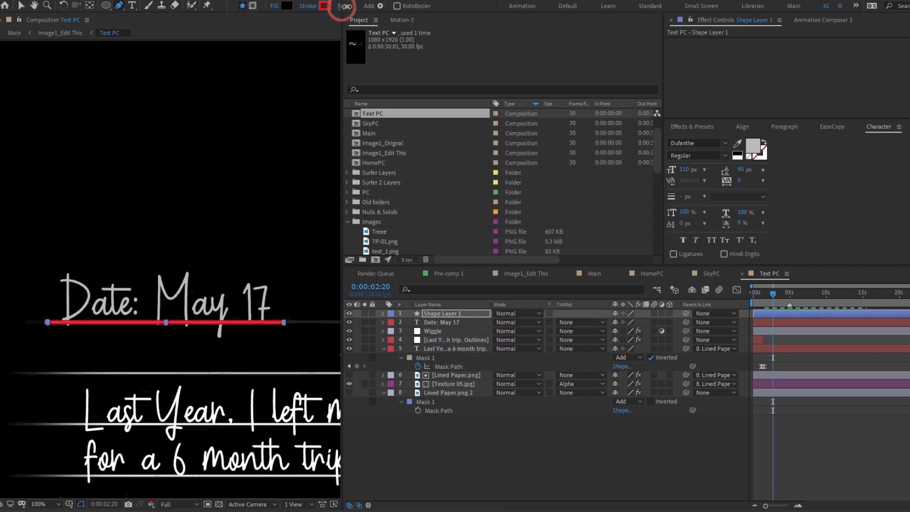
left_click(325, 7)
left_click(613, 70)
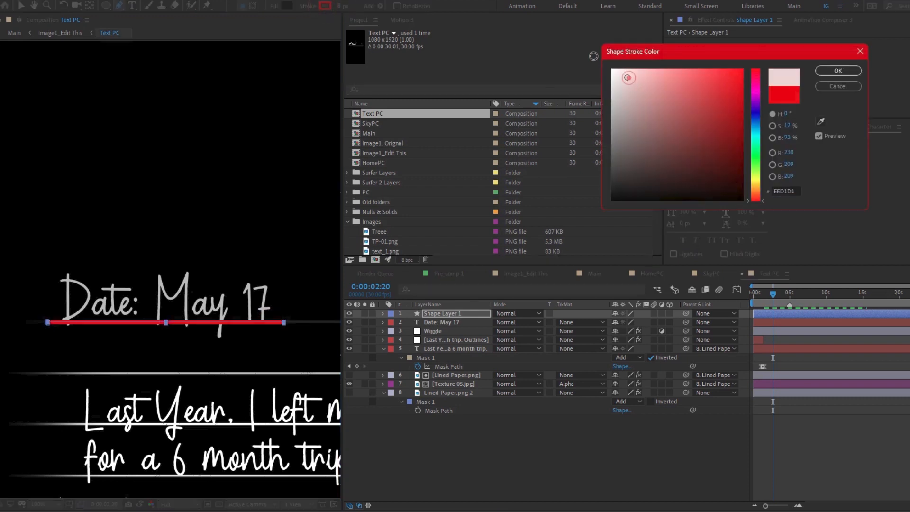
left_click(826, 72)
left_click(343, 6)
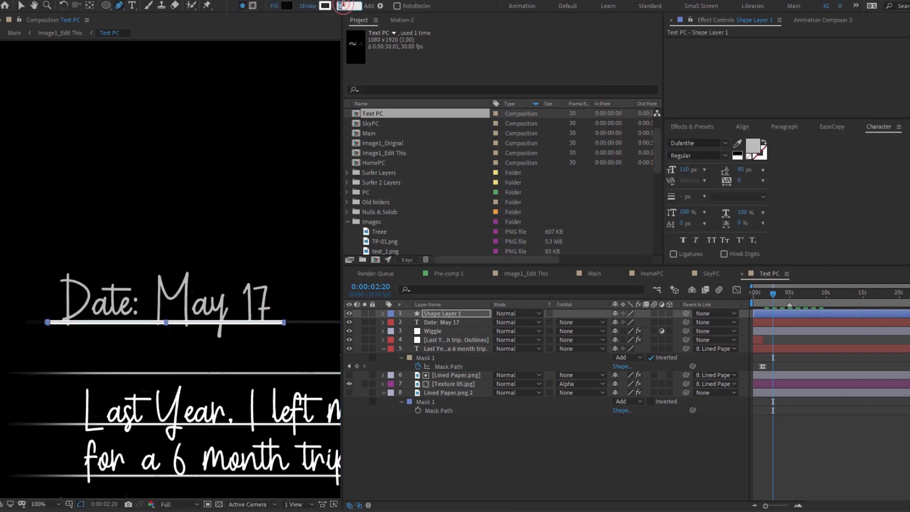
type("7")
key("Return")
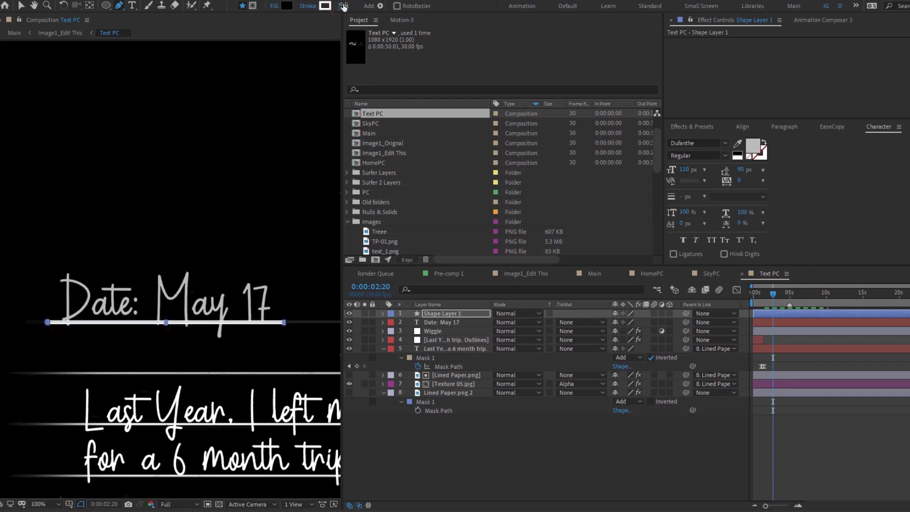
left_click(343, 6)
type("3")
key("Return")
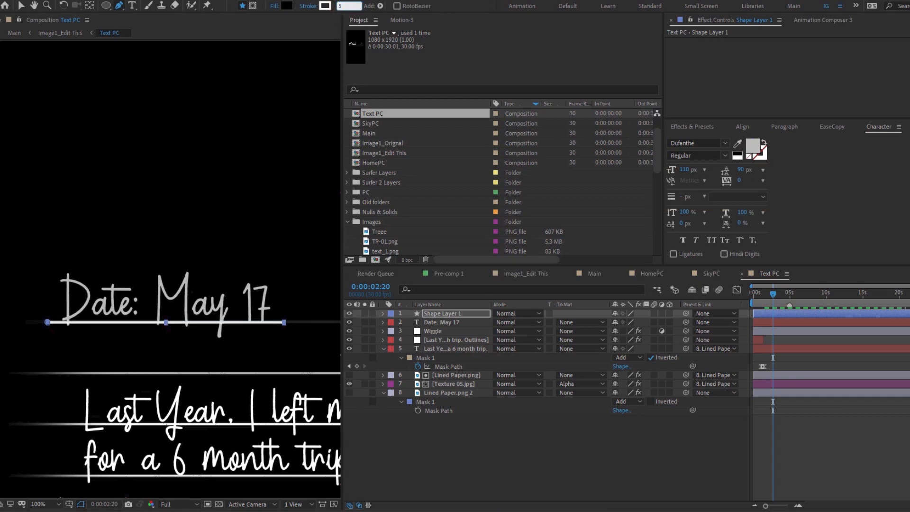
Change the stroke color of the line under the date to light grey D7D7D7
left_click(325, 6)
left_click(821, 121)
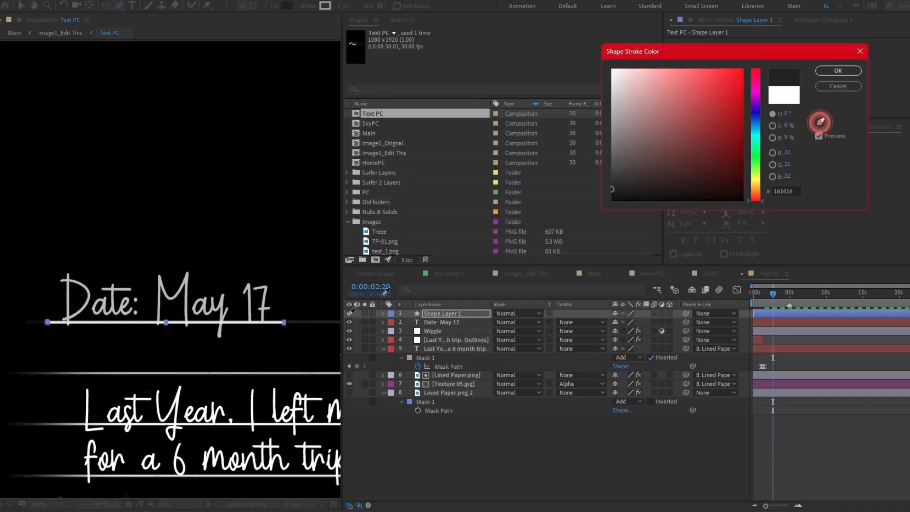
left_click(273, 370)
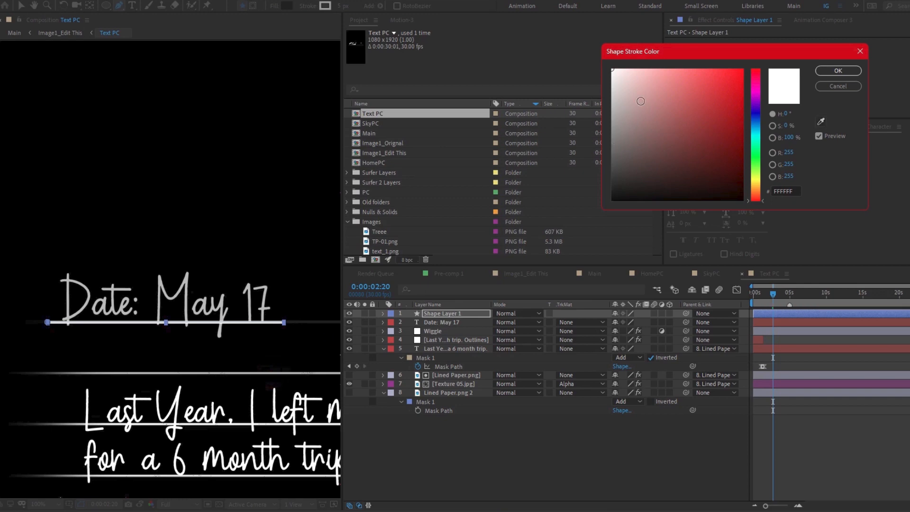
left_click_drag(615, 83, 603, 89)
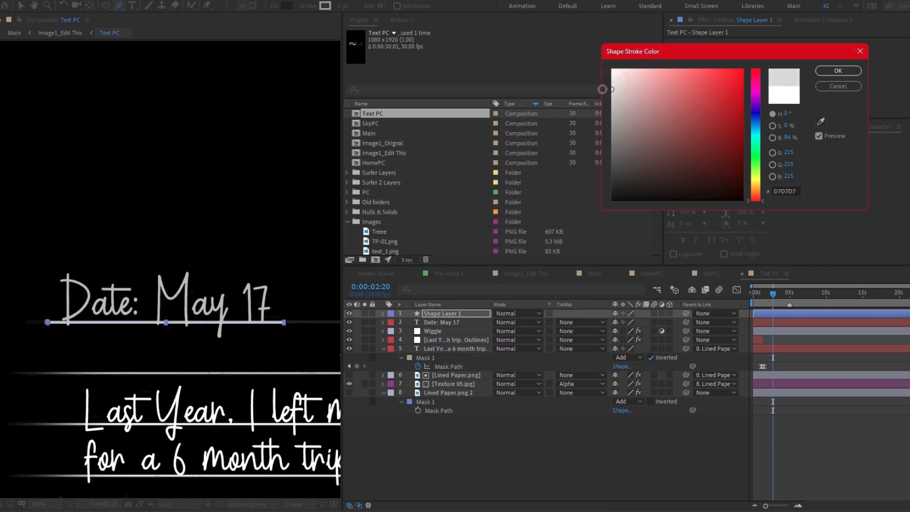
left_click(839, 71)
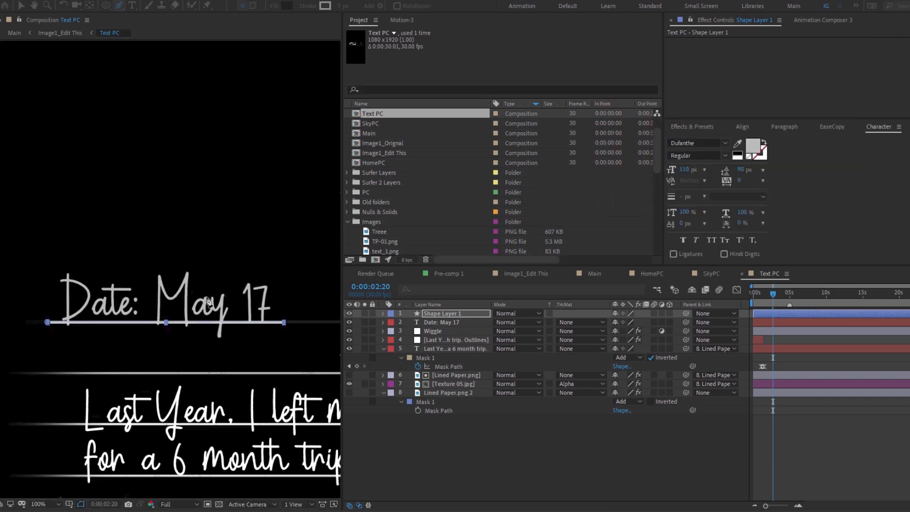
Move the line's shape layer directly below the Wiggle layer in the layer stack
key("v")
left_click(383, 313)
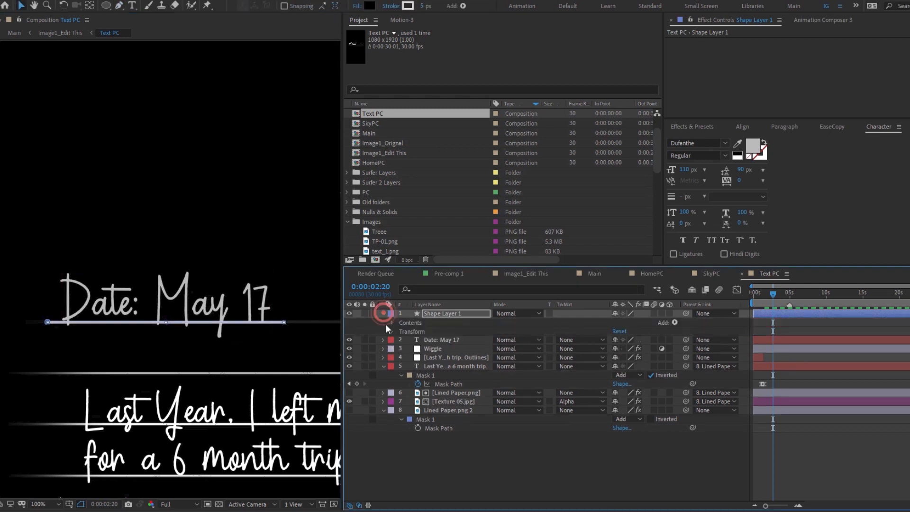
left_click_drag(449, 314, 454, 352)
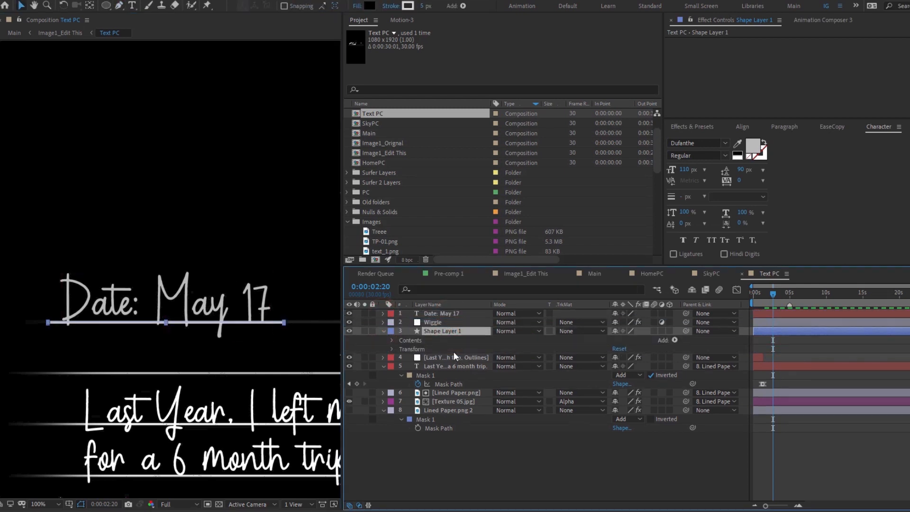
Add dashes to Stroke 1 of the date's underline, with Dash set to 17 and Offset to -85
left_click(392, 340)
left_click(417, 351)
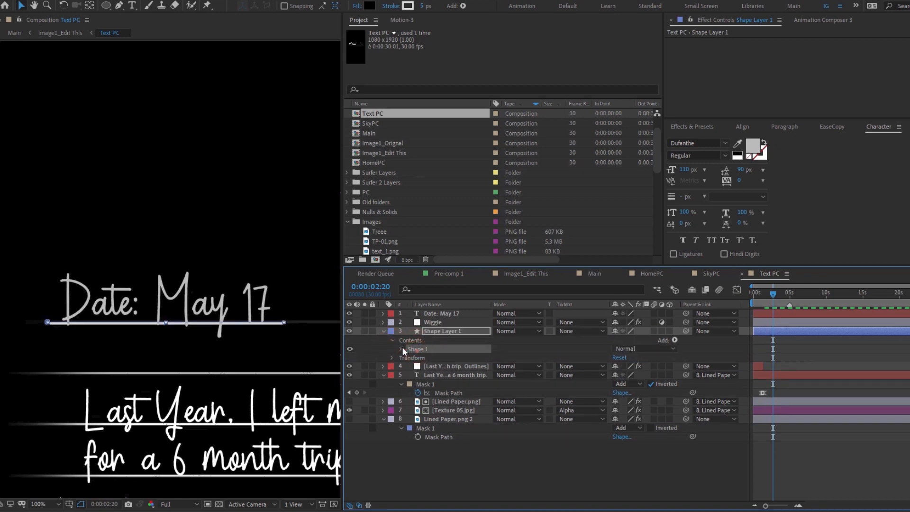
left_click(402, 350)
left_click(410, 367)
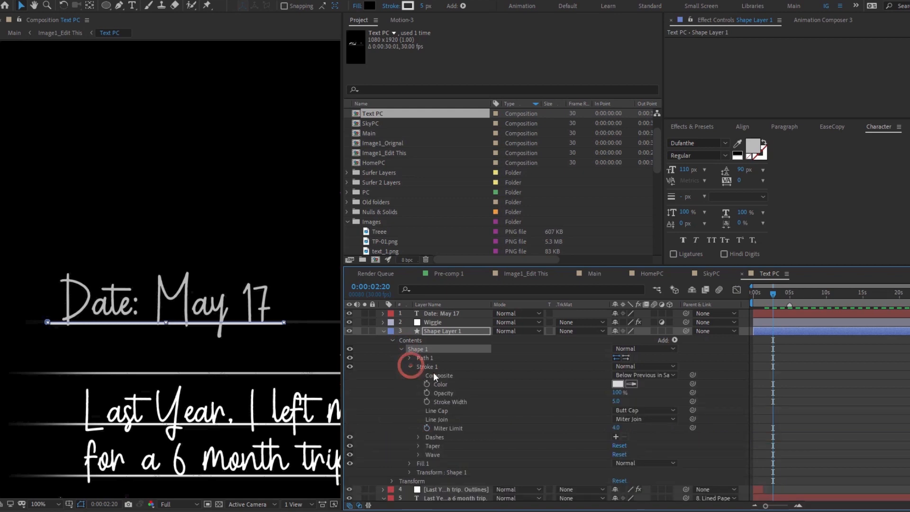
left_click(617, 436)
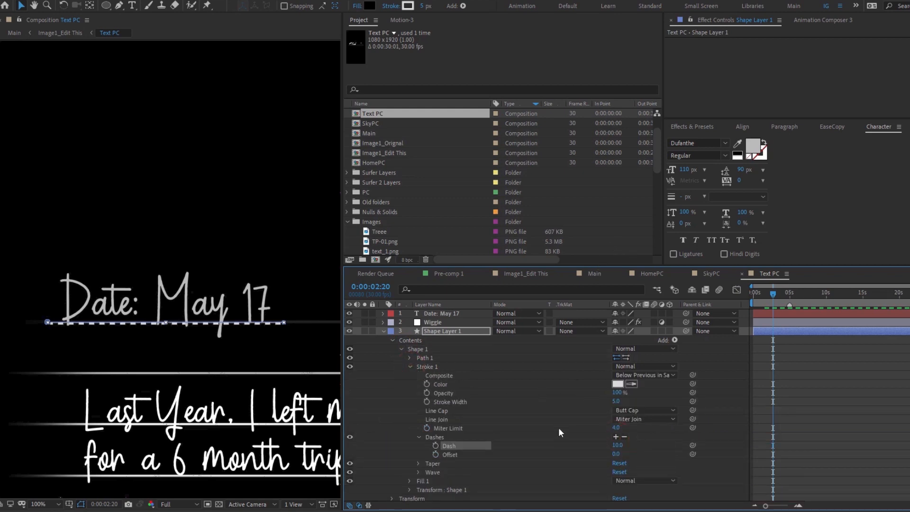
left_click_drag(617, 445, 681, 447)
left_click_drag(596, 446, 571, 447)
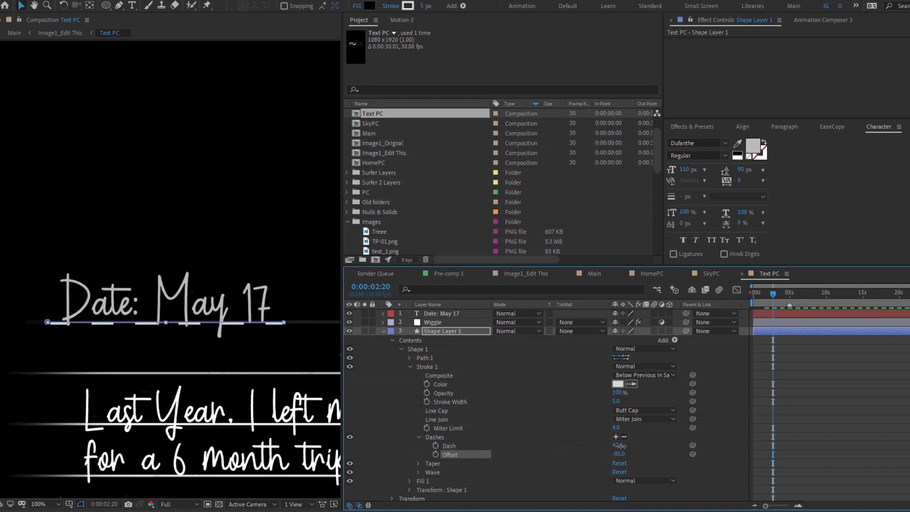
left_click_drag(615, 446, 609, 449)
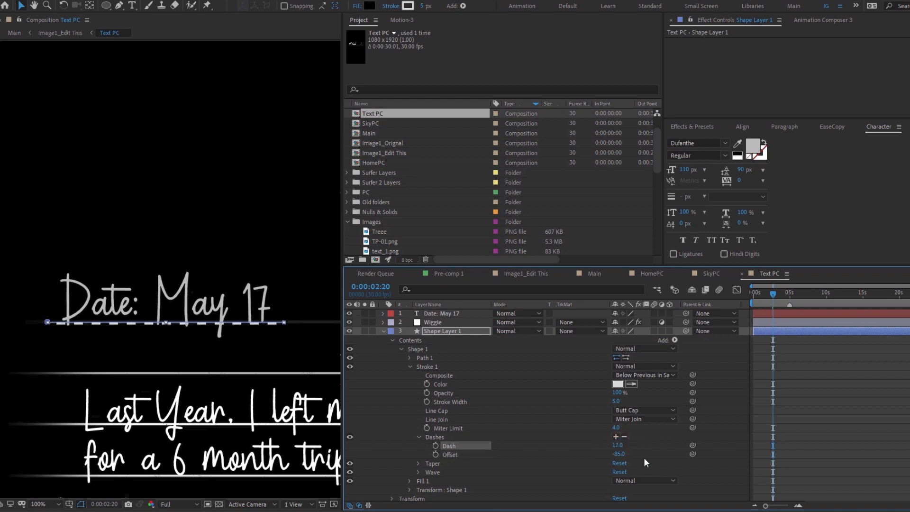
left_click(797, 429)
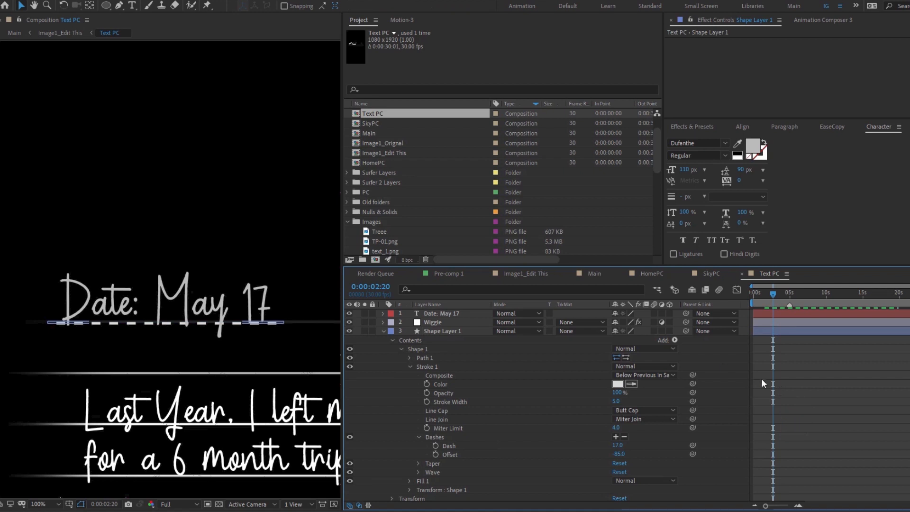
Set the fill color of the "Date: May 17" text to white FFFFFF
left_click(229, 292)
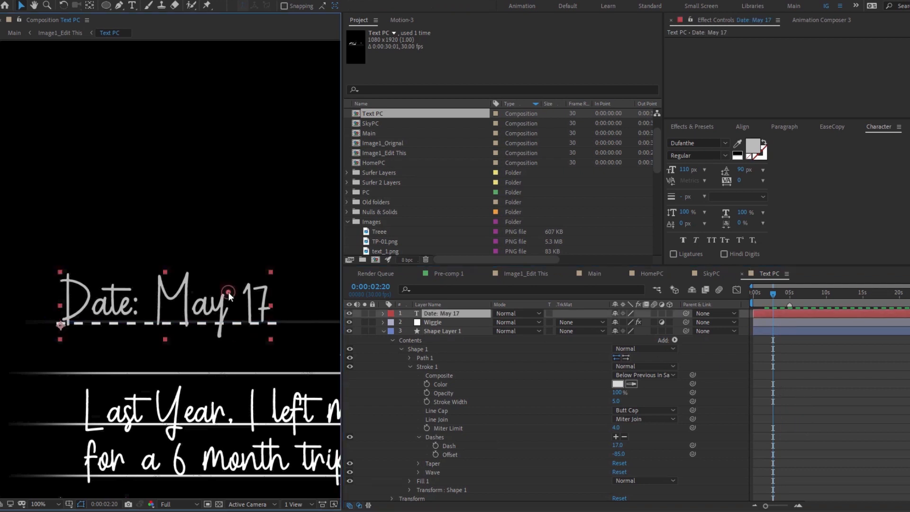
left_click(755, 149)
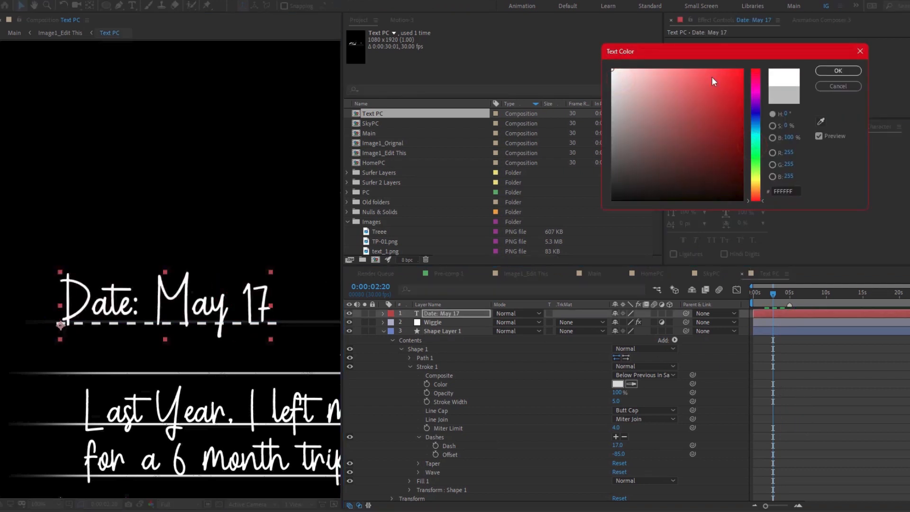
left_click(838, 71)
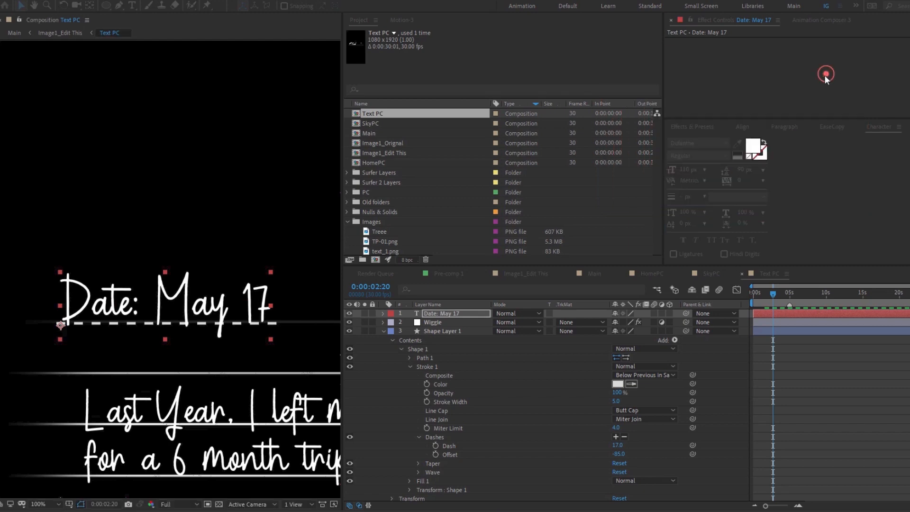
Collapse the underline's shape layer and move the "Date: May 17" layer directly below the Wiggle layer
left_click(384, 331)
left_click_drag(449, 313, 449, 333)
left_click(459, 445)
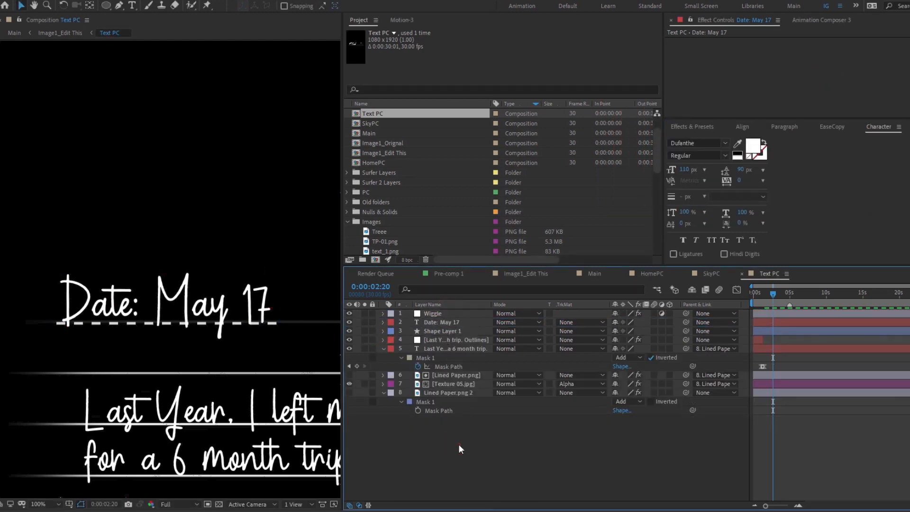
Scale the Text PC layer in the Image1_Edit This composition to 117%
key("Tab")
left_click(406, 445)
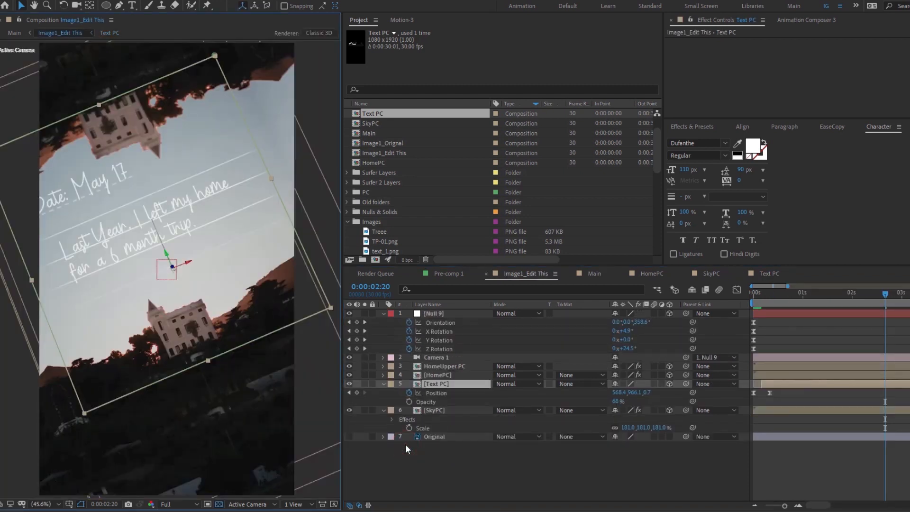
key("s")
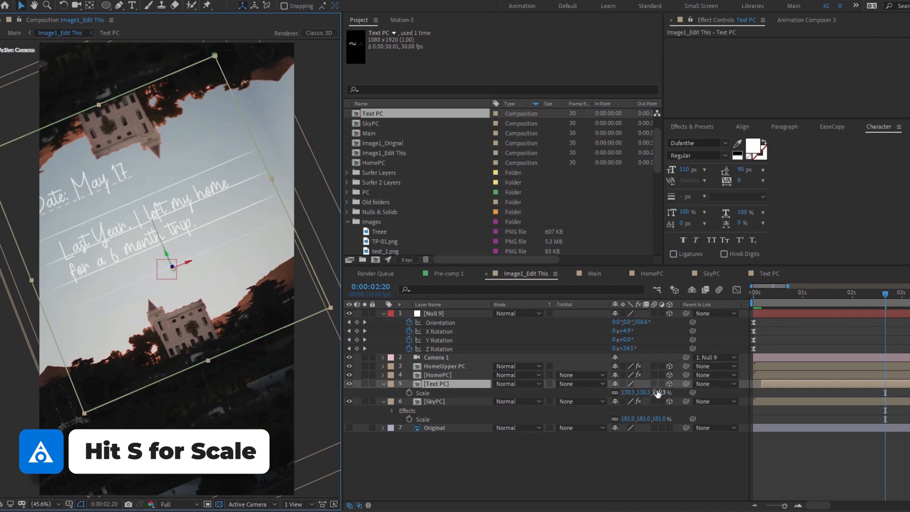
left_click_drag(656, 394, 596, 400)
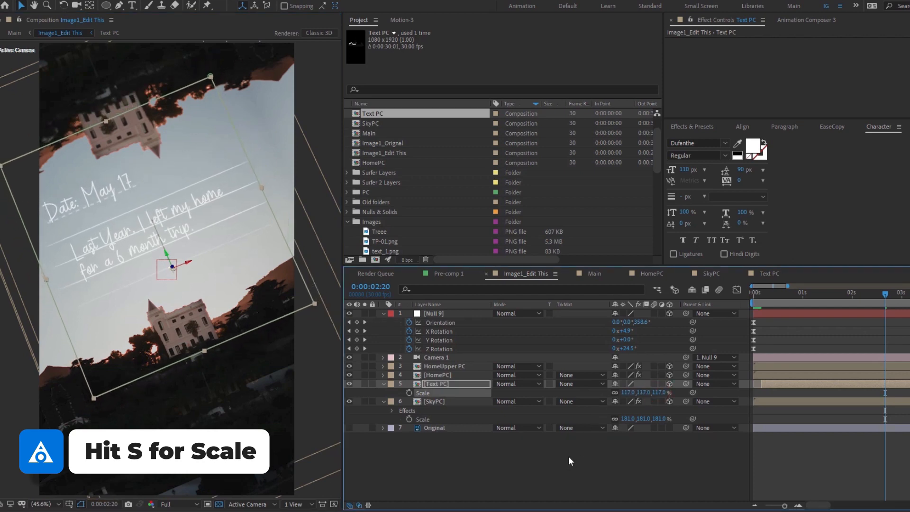
left_click(459, 455)
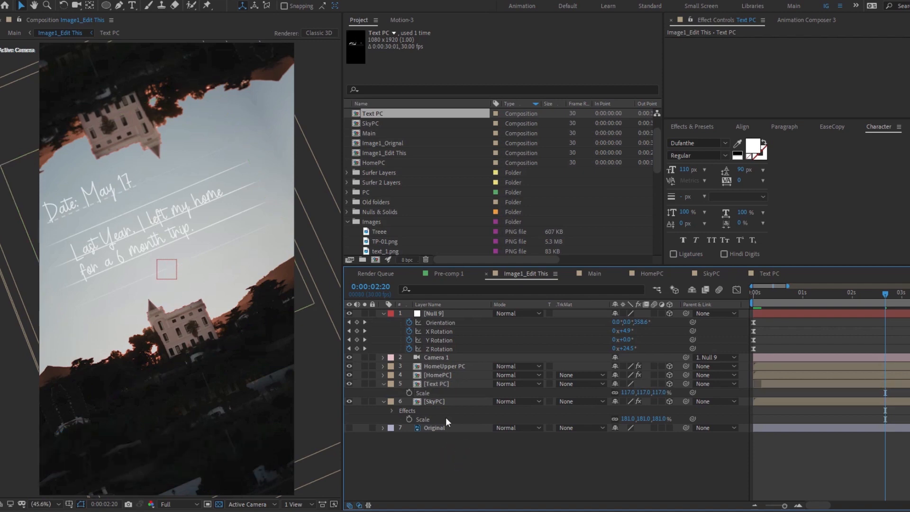
Inside the Text PC composition, scale the "Date: May 17" text to 68.4% and center it over its dashed underline
left_click(440, 384)
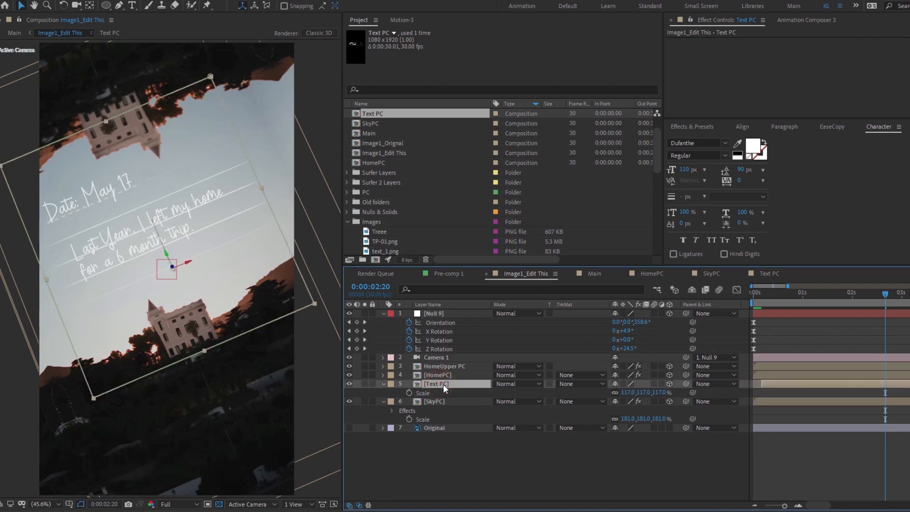
double_click(443, 384)
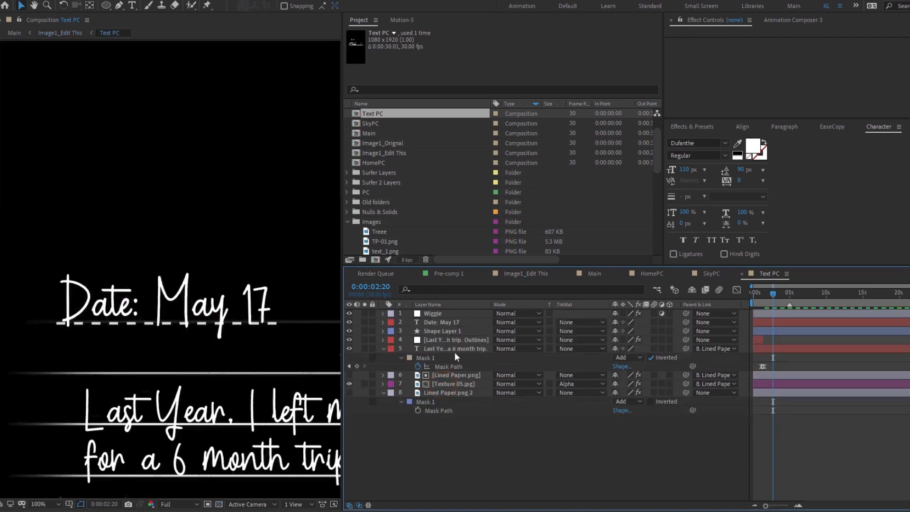
left_click(440, 323)
key("s")
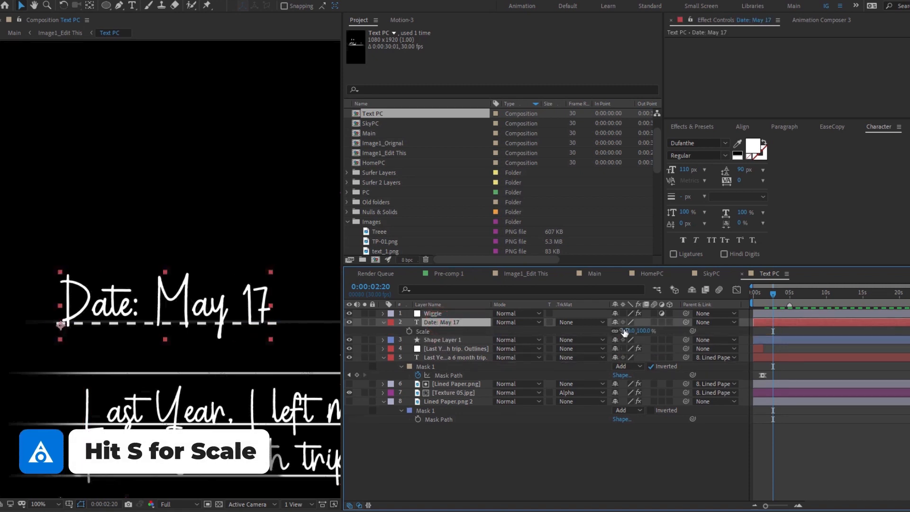
left_click_drag(636, 330, 492, 337)
left_click_drag(185, 310, 223, 311)
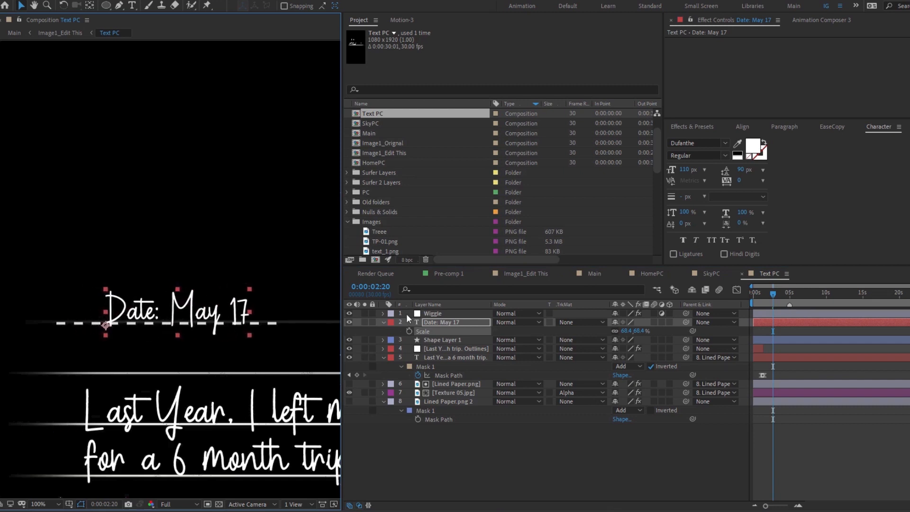
Shorten the dashed underline by moving both of its end points inward to fit the smaller date text
left_click(439, 340)
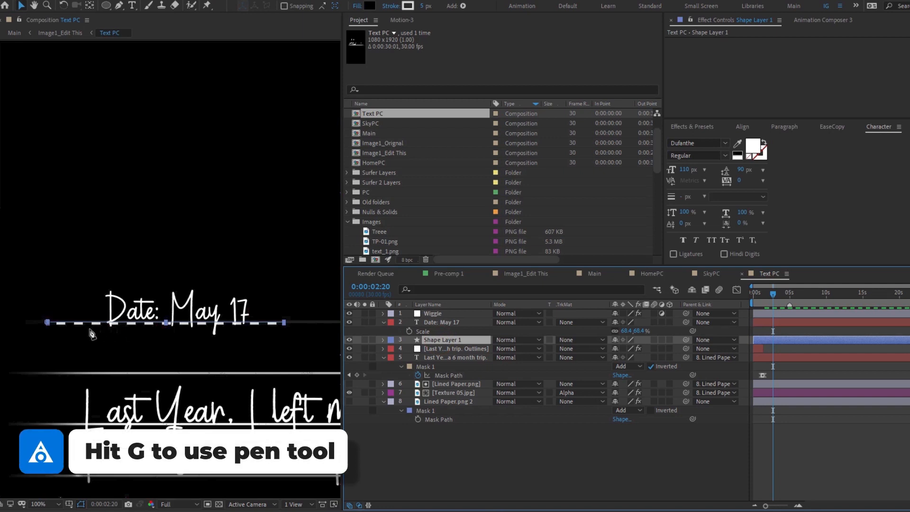
key("g")
left_click_drag(48, 323, 98, 327)
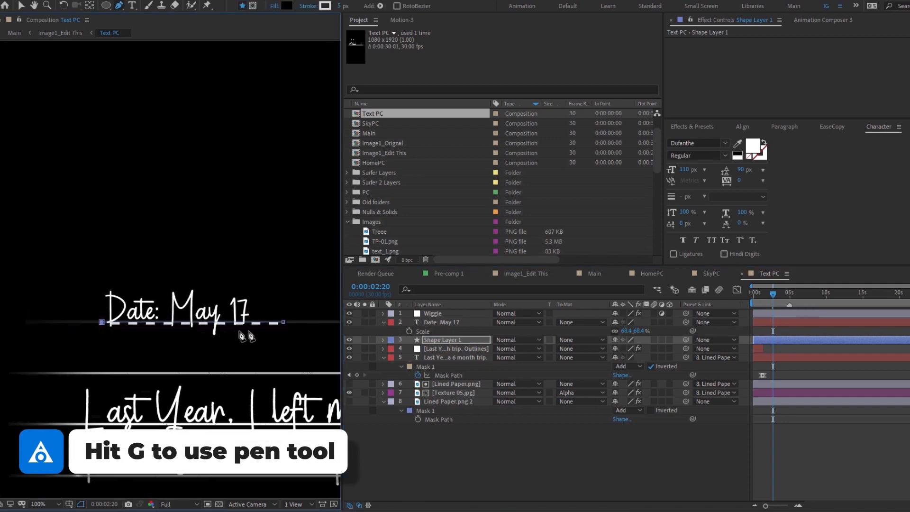
key("v")
left_click_drag(285, 323, 267, 324)
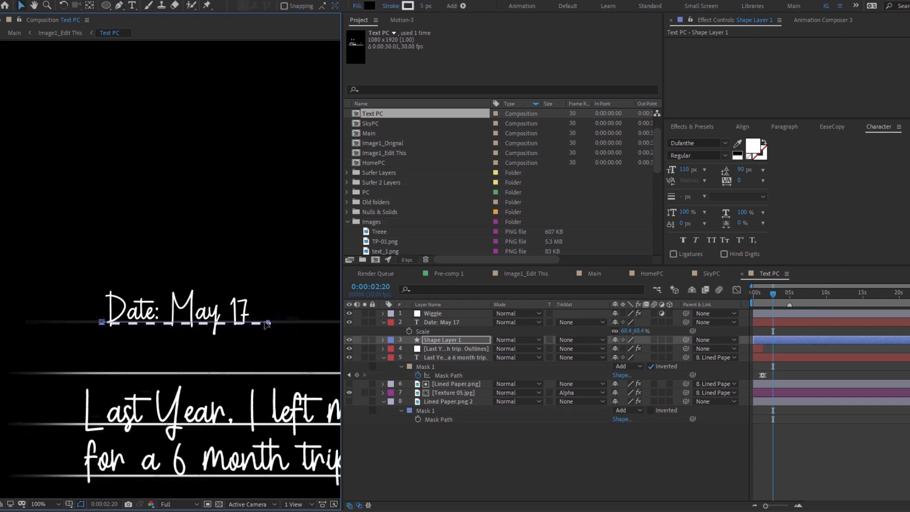
left_click(457, 448)
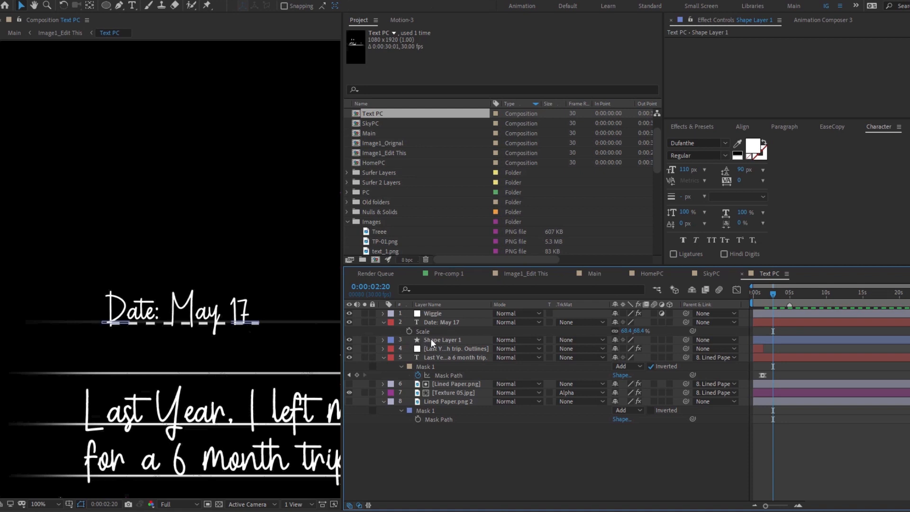
Nudge the "Date: May 17" text slightly up so it sits just above the dashed underline
left_click(438, 322)
left_click_drag(232, 321, 226, 313)
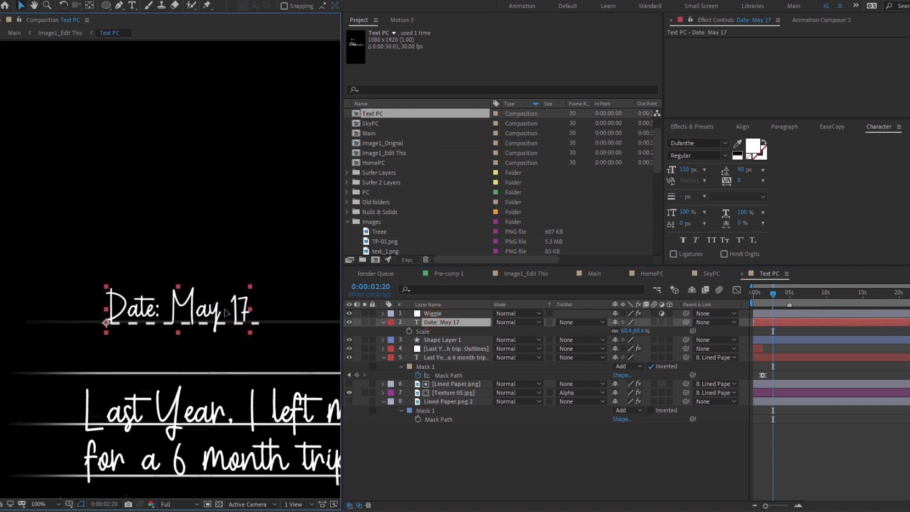
left_click(531, 440)
Return to the Image1_Edit This composition and scale the Text PC layer to 139%
key("Tab")
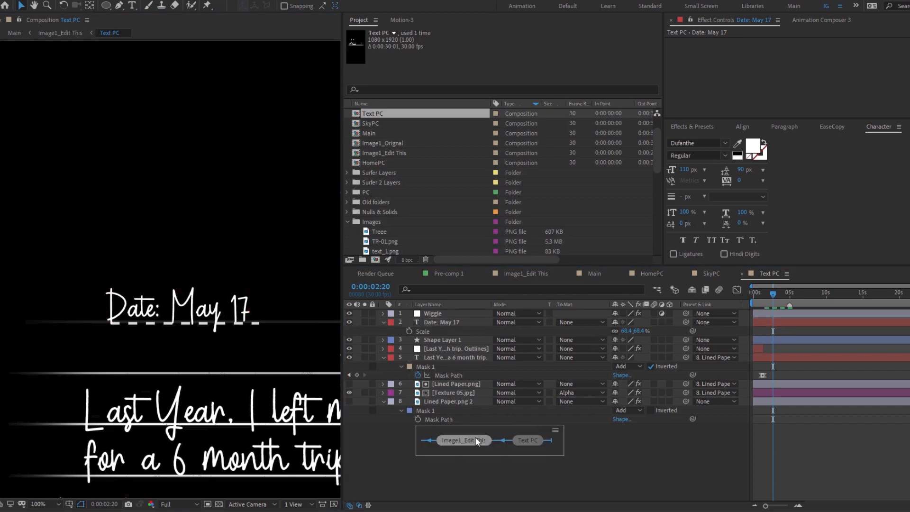
left_click(474, 438)
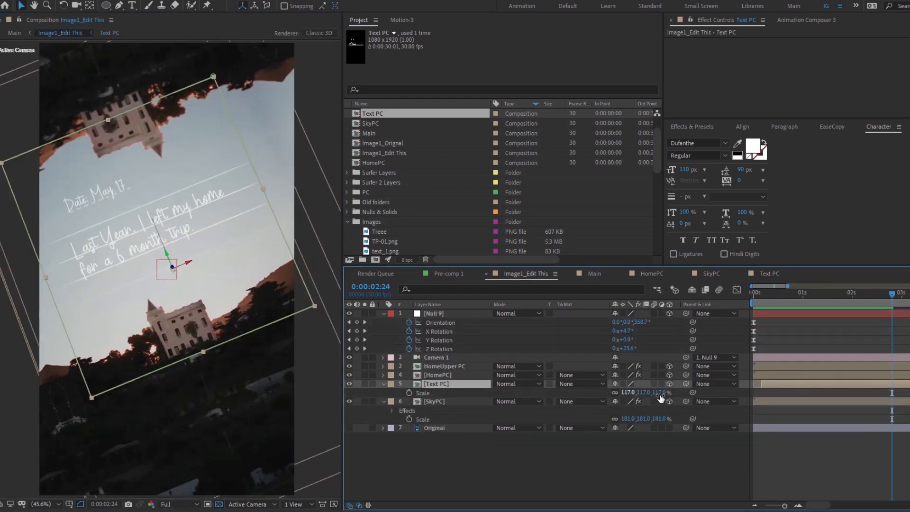
left_click_drag(658, 393, 769, 384)
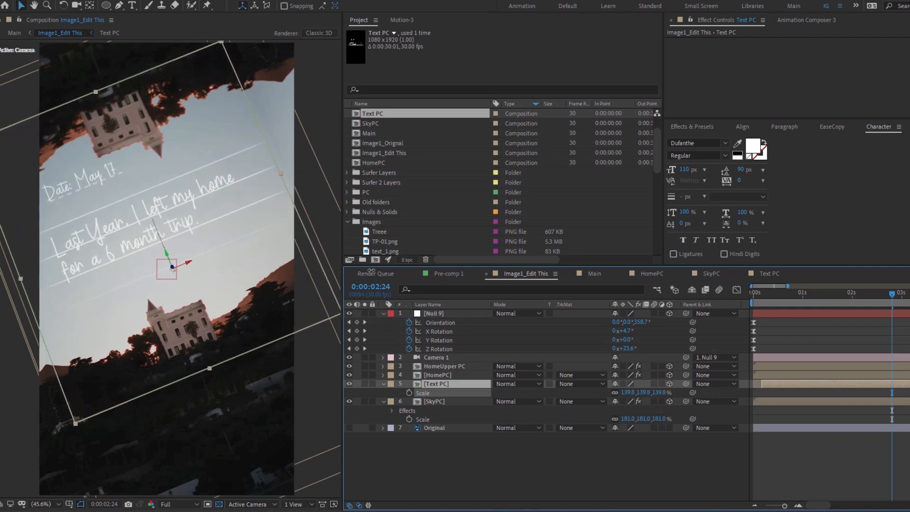
Show the Text PC layer's Position keyframes, go to 0:00:00:10 and preview the text animation
key("p")
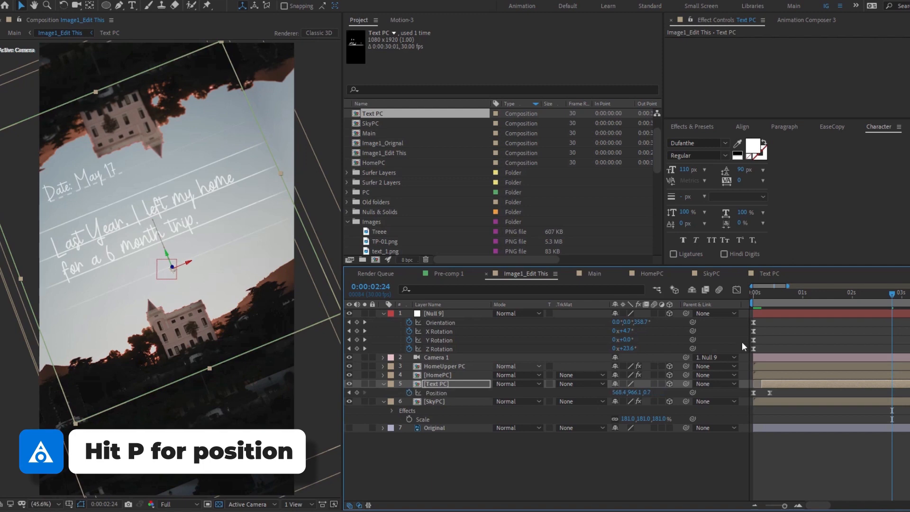
left_click(770, 299)
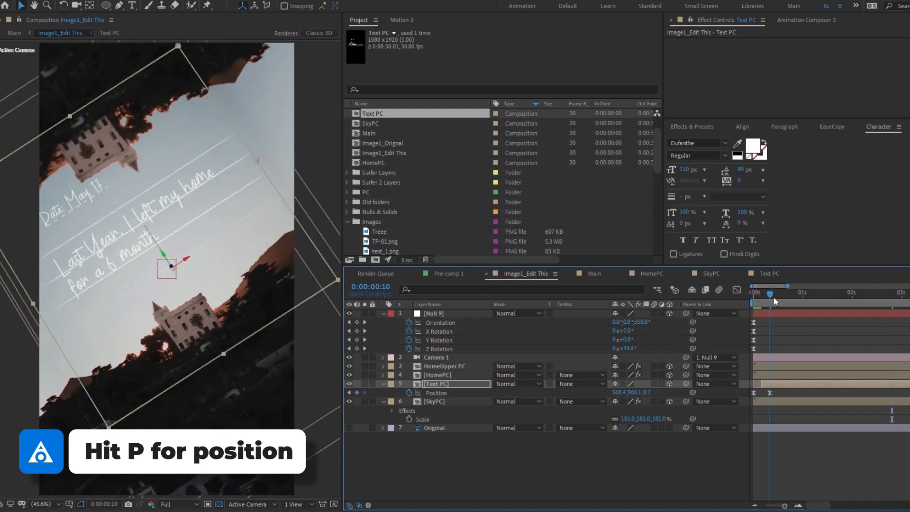
left_click(547, 459)
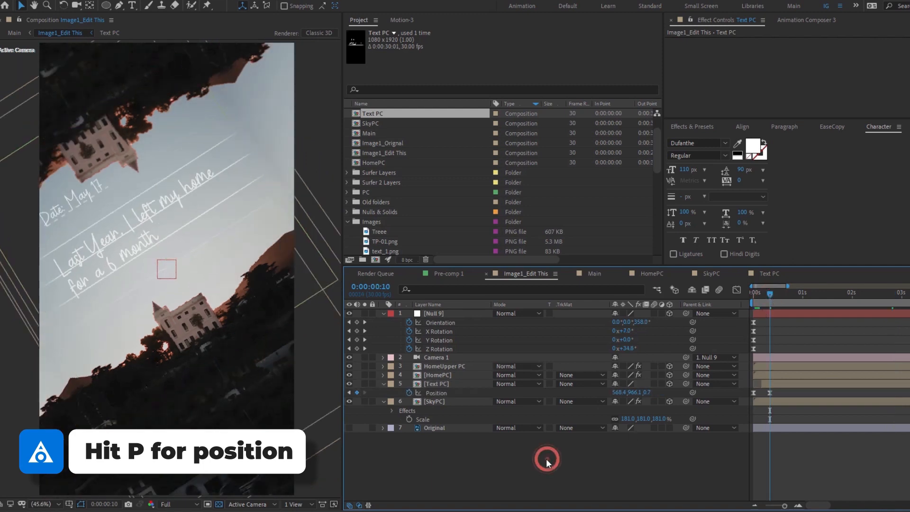
key("space")
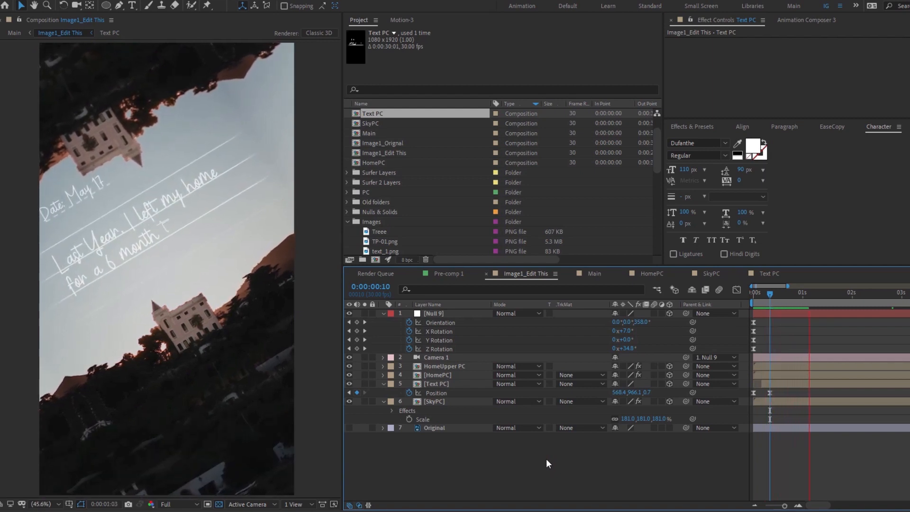
key("space")
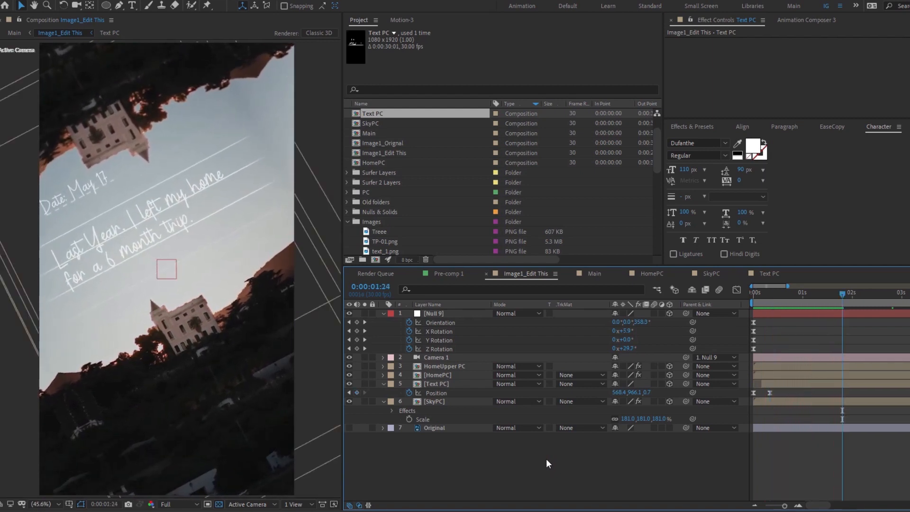
Create an adjustment layer at the top of Image1_Edit This and rename it Blur
key("ctrl+shift+y")
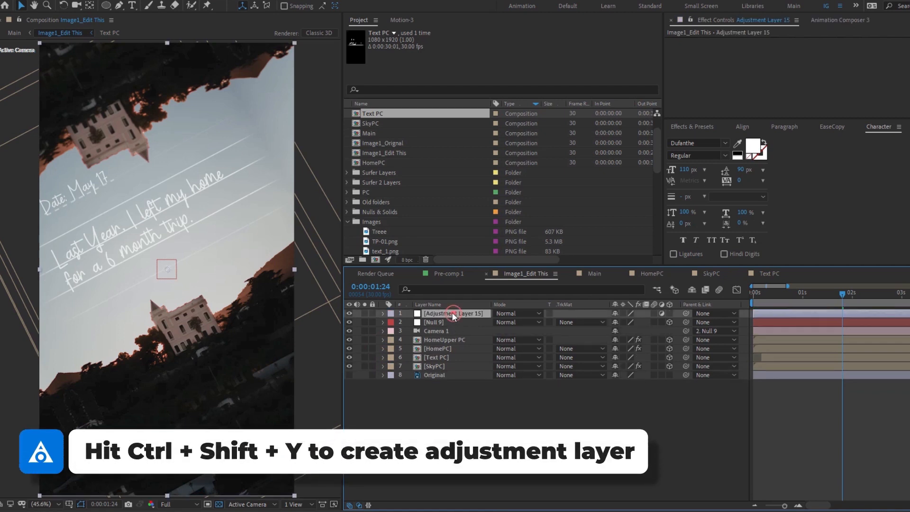
key("Return")
type("CameBl")
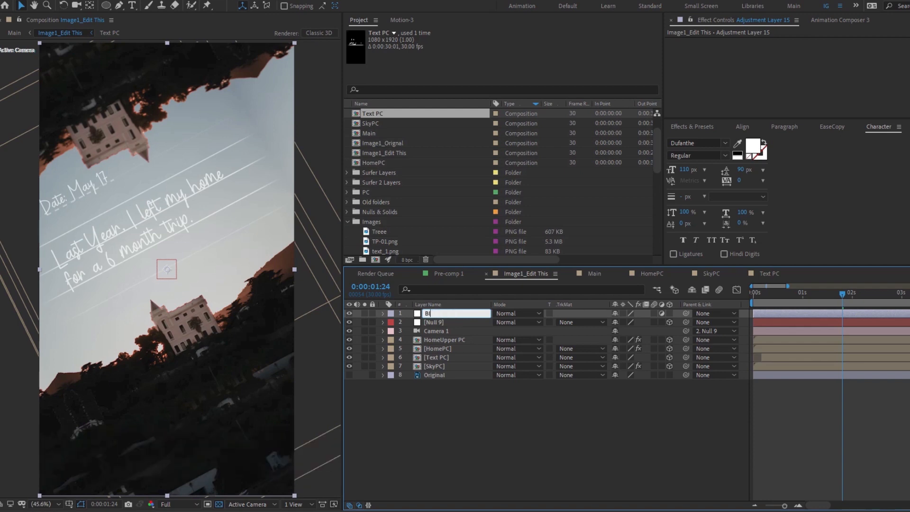
type("urr")
key("Return")
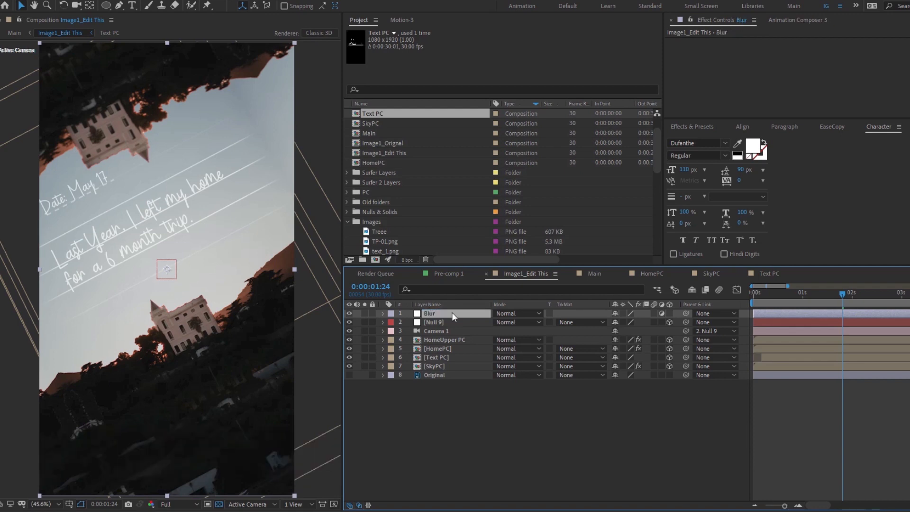
Apply the Camera Lens Blur effect to the Blur adjustment layer
key("ctrl+space")
type("camer")
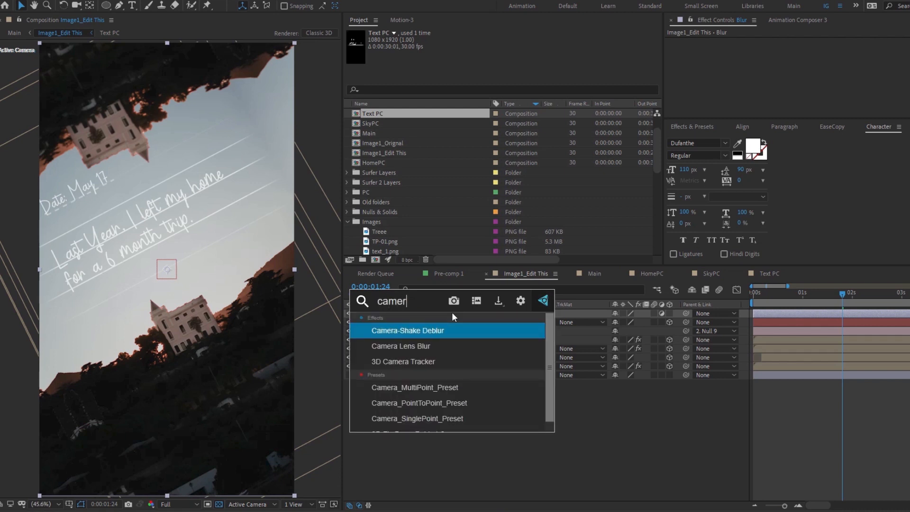
key("Down")
key("Return")
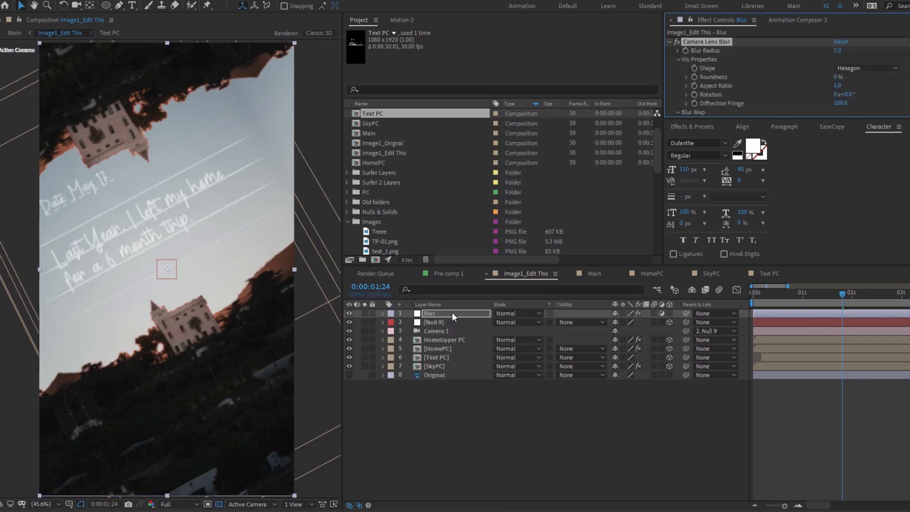
Trim the end of the Blur layer at 0:00:00:03
left_click(759, 294)
left_click_drag(760, 296, 759, 297)
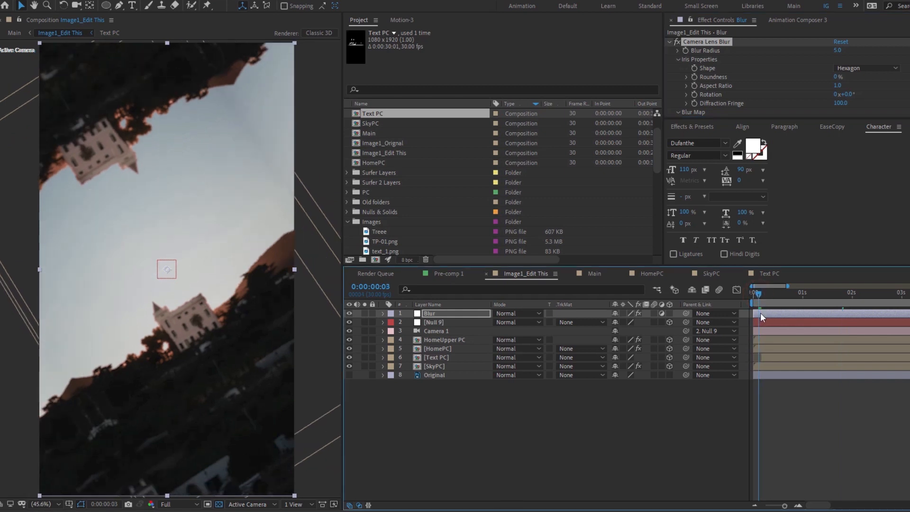
key("alt+bracketright")
left_click_drag(781, 506, 787, 506)
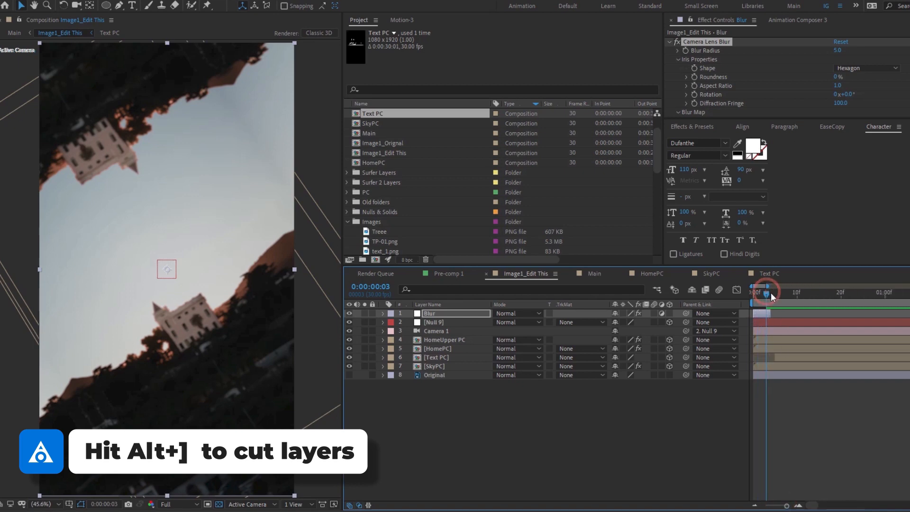
Animate the Blur layer's Blur Radius from 5.0 at 0:00:00:02 to 0.0 at 0:00:00:04 and preview it
left_click_drag(766, 295, 744, 298)
left_click(686, 50)
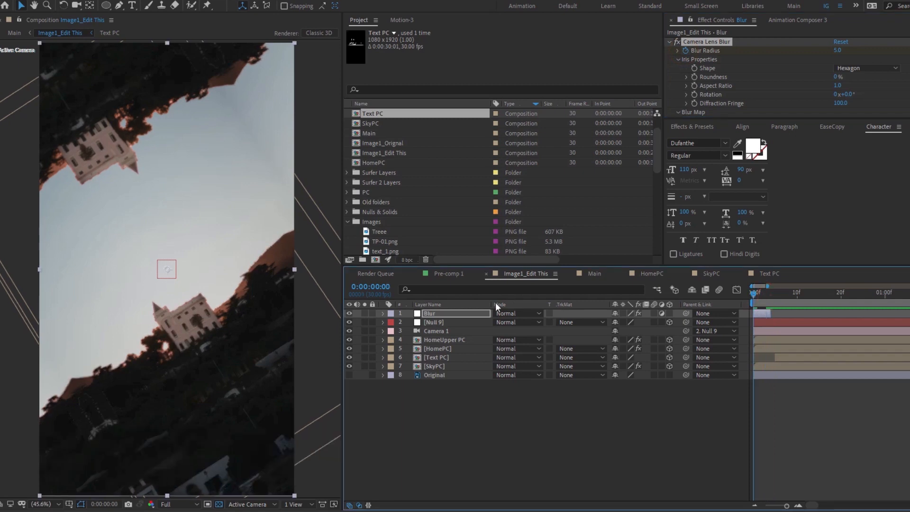
left_click(762, 298)
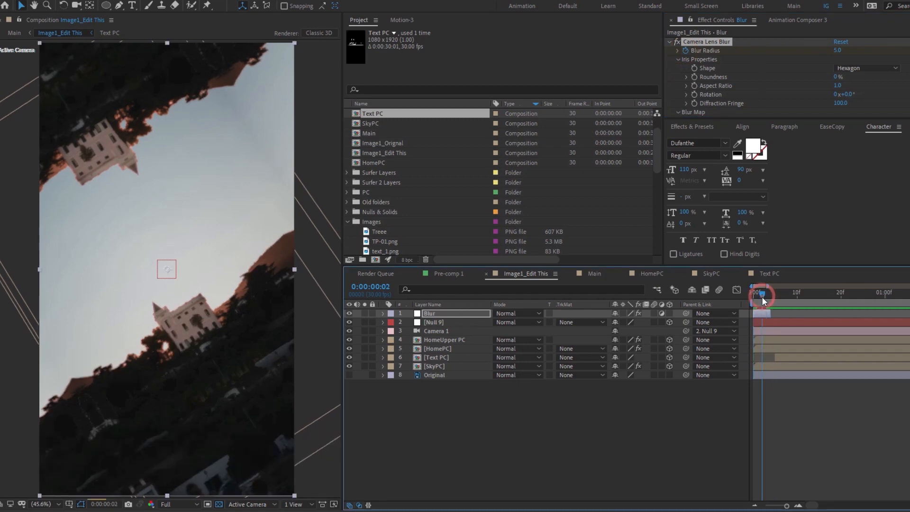
key("u")
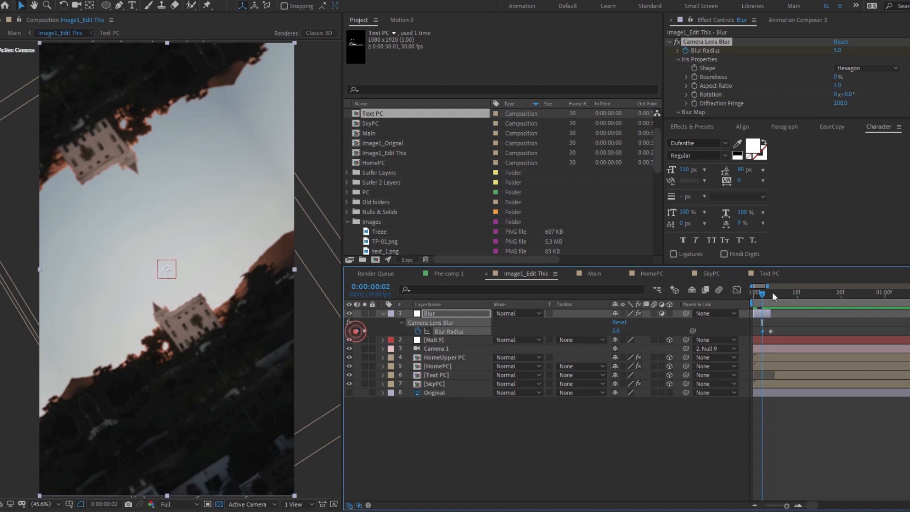
left_click_drag(767, 296, 770, 298)
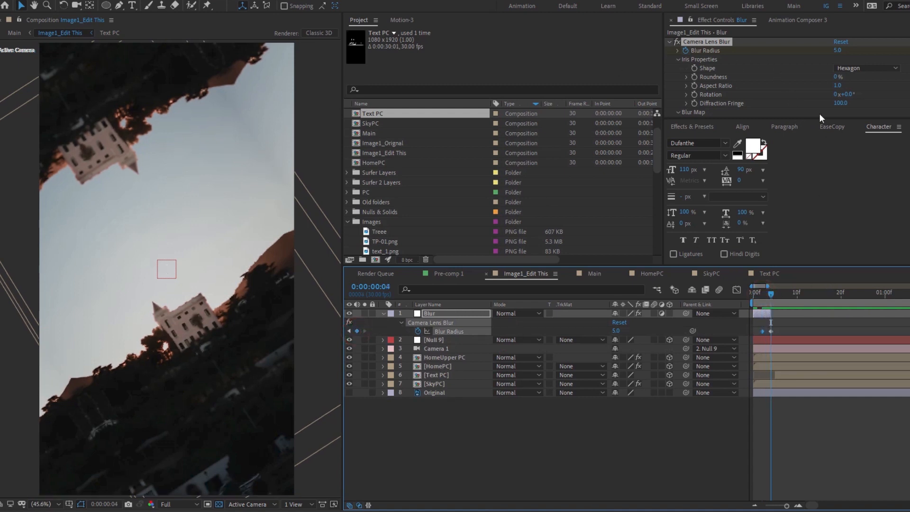
left_click(838, 51)
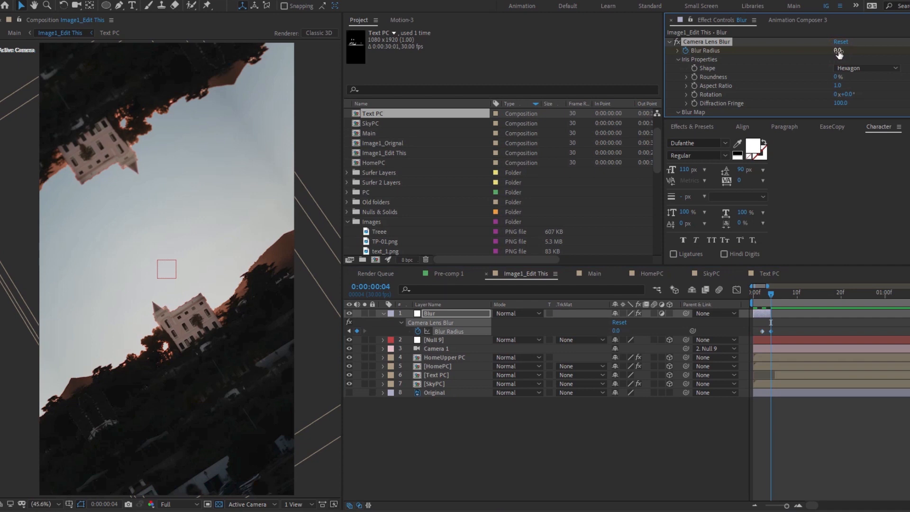
key("space")
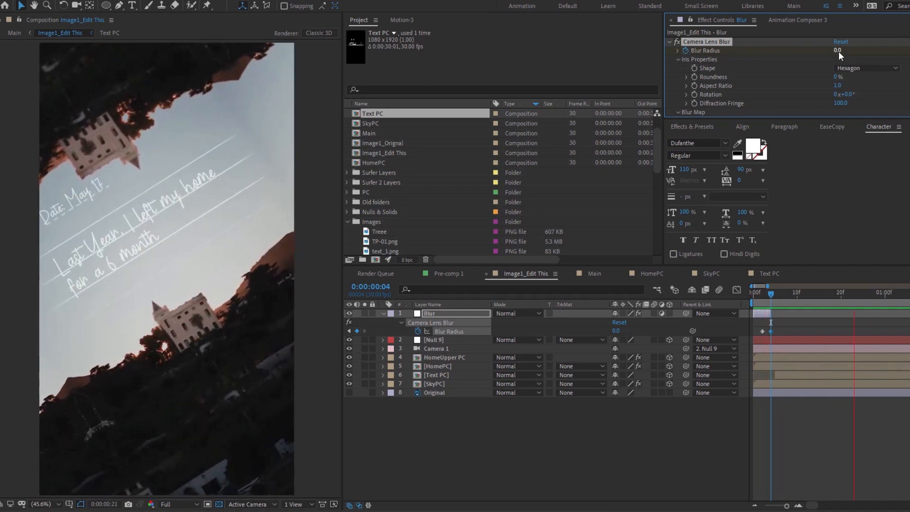
Enlarge the Text PC layer's Scale to about 159%
left_click(437, 366)
left_click(439, 372)
key("s")
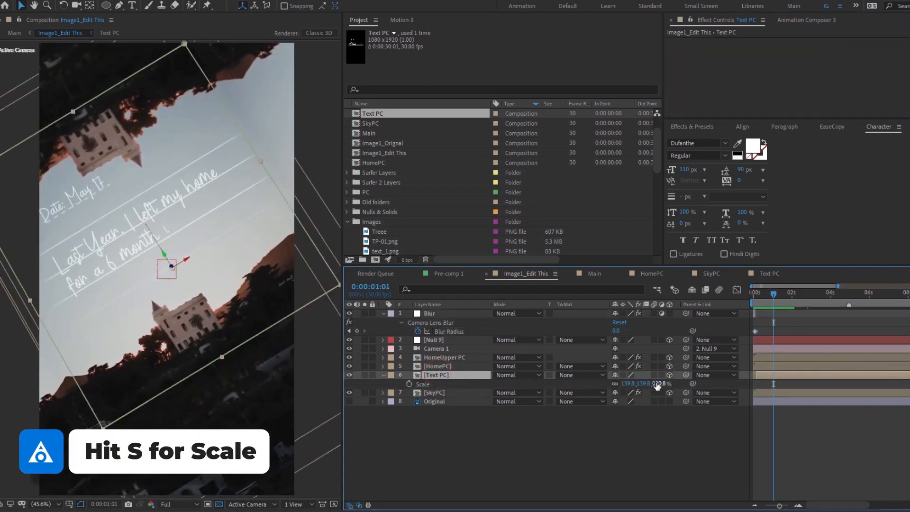
left_click_drag(658, 386, 759, 382)
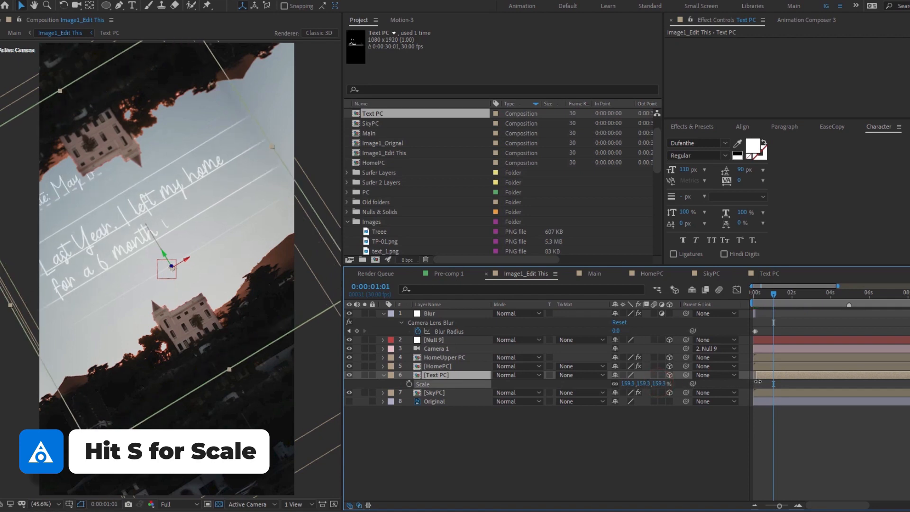
key("Return")
At the 0:00:00:10 Position keyframe, move the Text PC layer down to about X 517, Y 1281 and preview it
key("p")
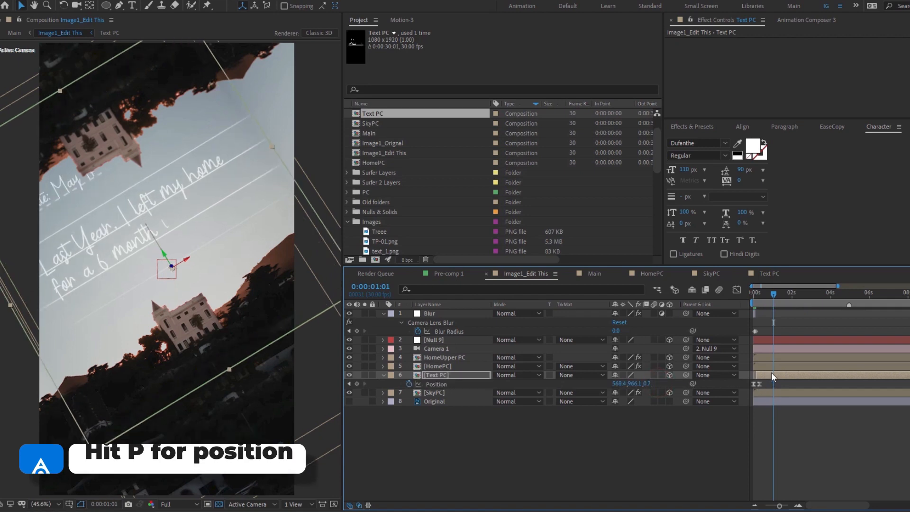
left_click_drag(764, 294, 756, 295)
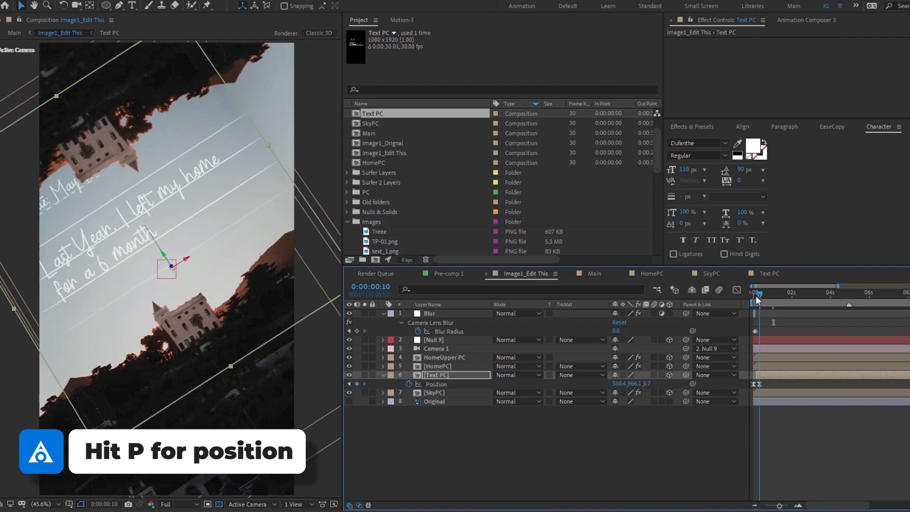
left_click_drag(207, 192, 200, 247)
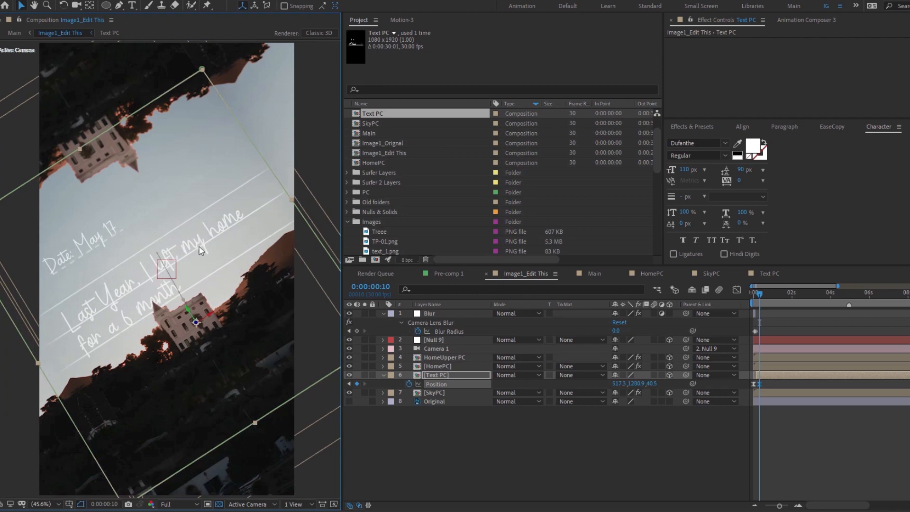
left_click(725, 420)
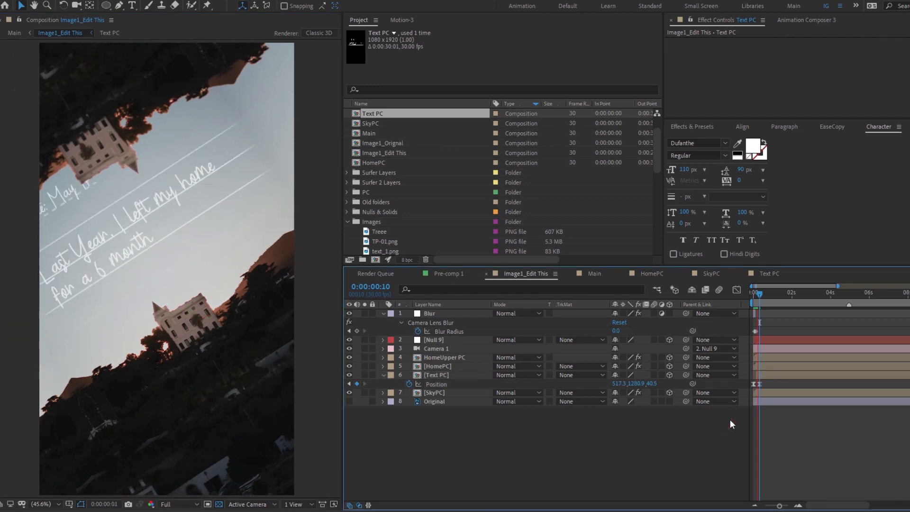
Move Null 9's ending Orientation and X, Y and Z Rotation keyframes earlier to 0:00:04:29
key("space")
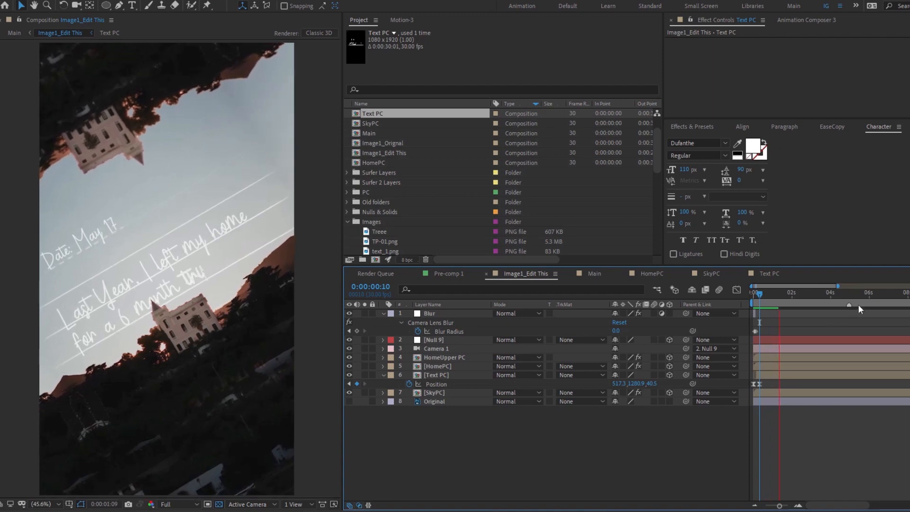
left_click(847, 294)
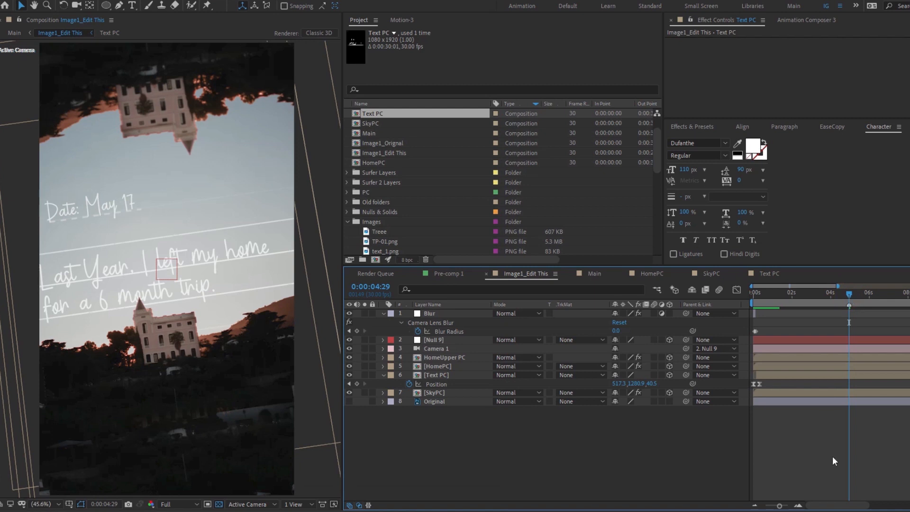
left_click(830, 343)
key("u")
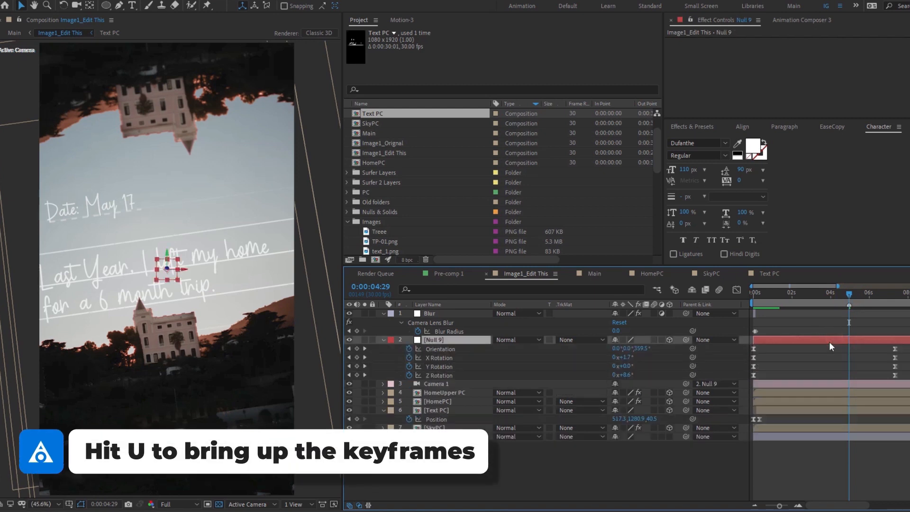
left_click_drag(886, 350, 852, 377)
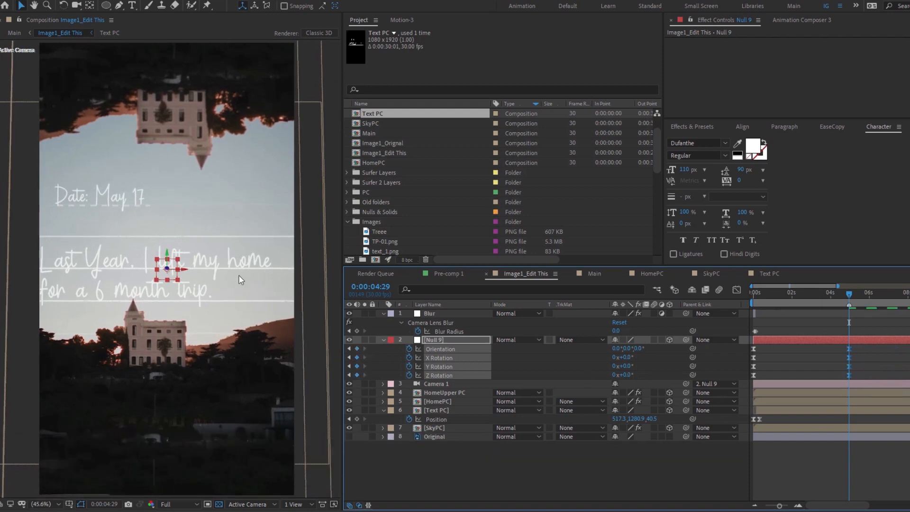
Scale the Text PC layer down to 140.5% on all axes
left_click(447, 410)
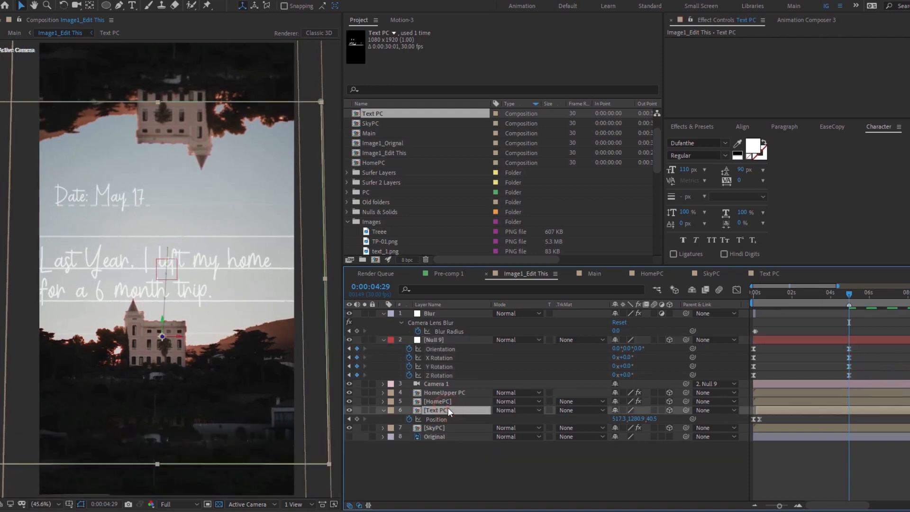
key("s")
left_click_drag(660, 422, 567, 426)
left_click(541, 475)
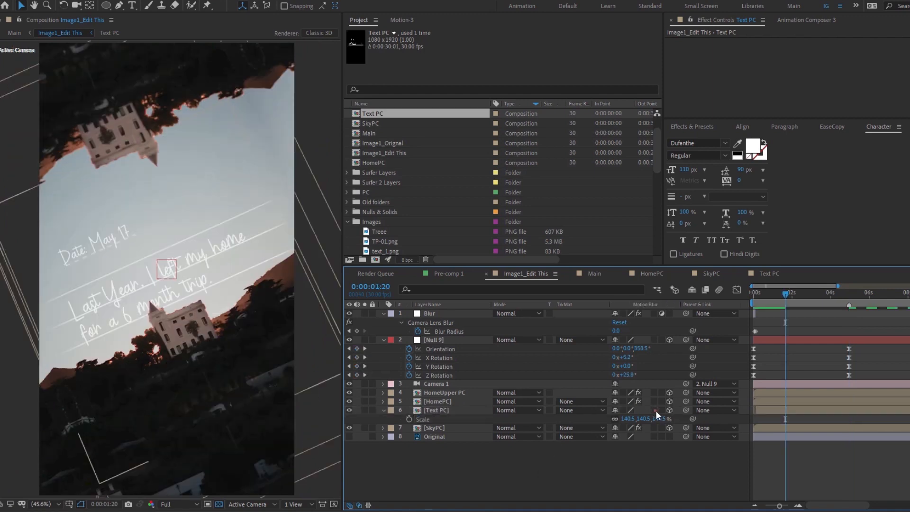
Enable motion blur for all layers in the Image1_Edit This composition
left_click(655, 411)
key("ctrl+a")
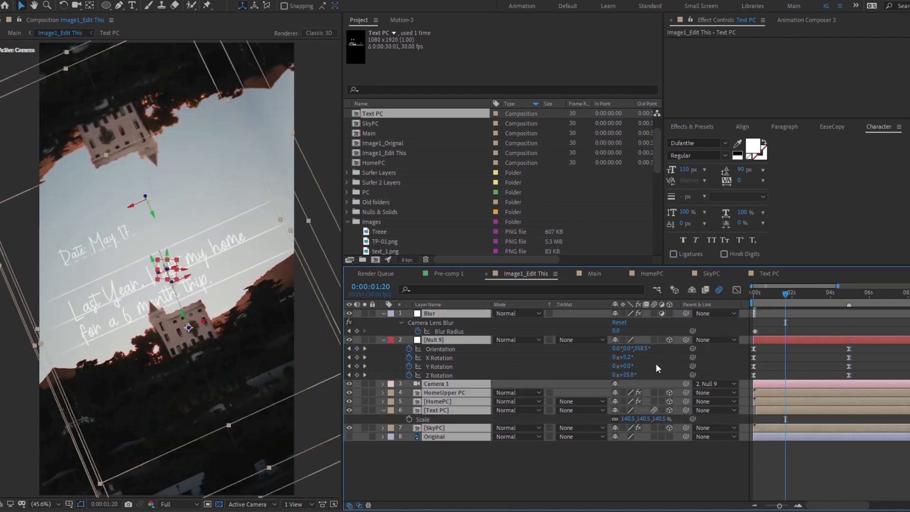
left_click(655, 340)
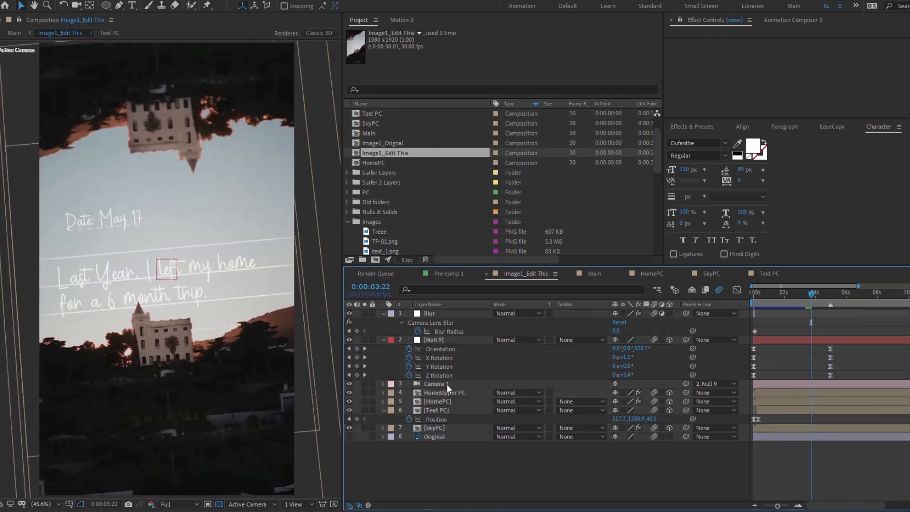
Add a Camera 1 Position keyframe at 0:00:03:22 with the Y value lowered to about -68.6, and check the motion
left_click(446, 383)
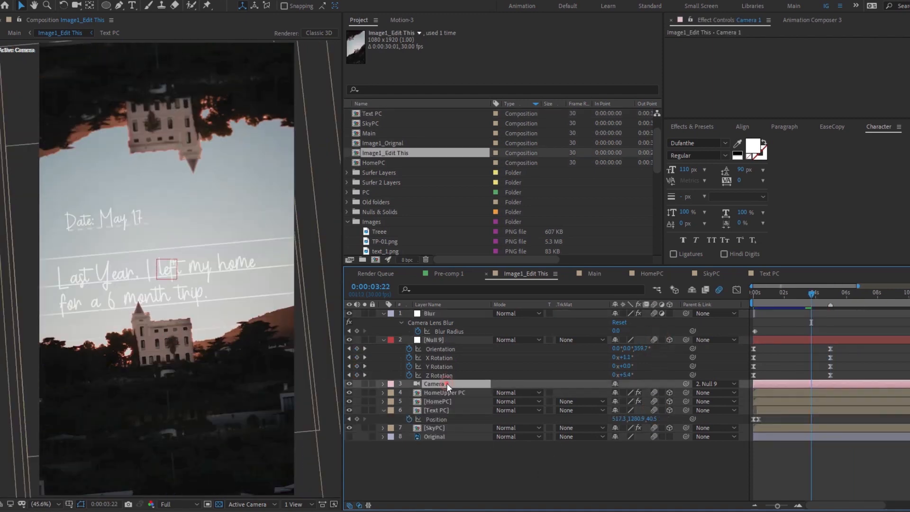
key("u")
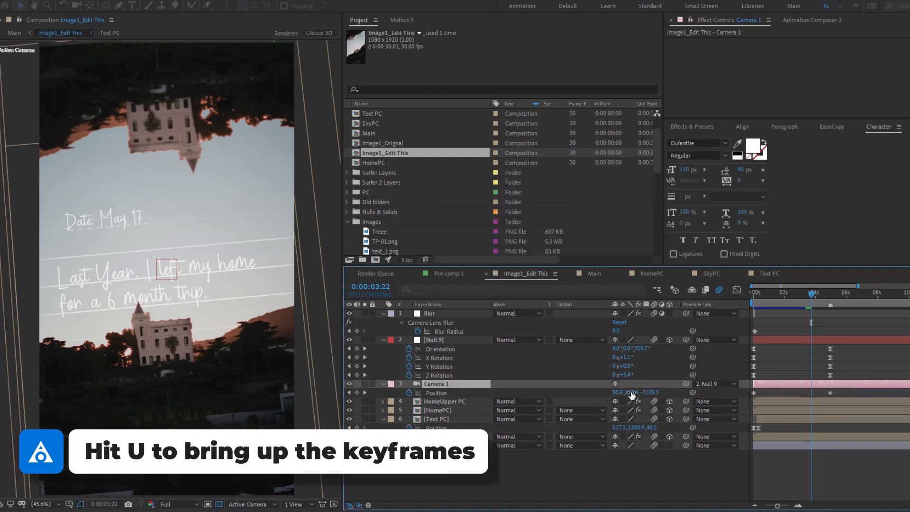
left_click_drag(632, 392, 611, 391)
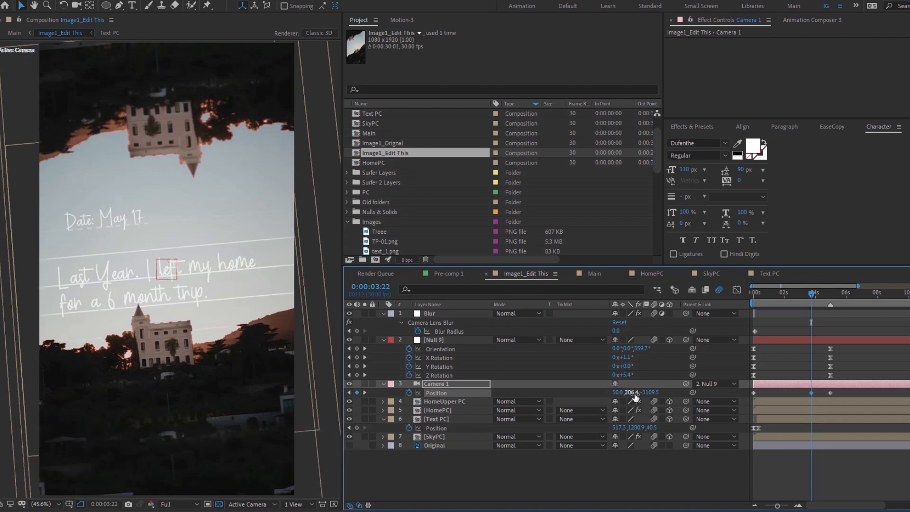
left_click_drag(634, 393, 582, 393)
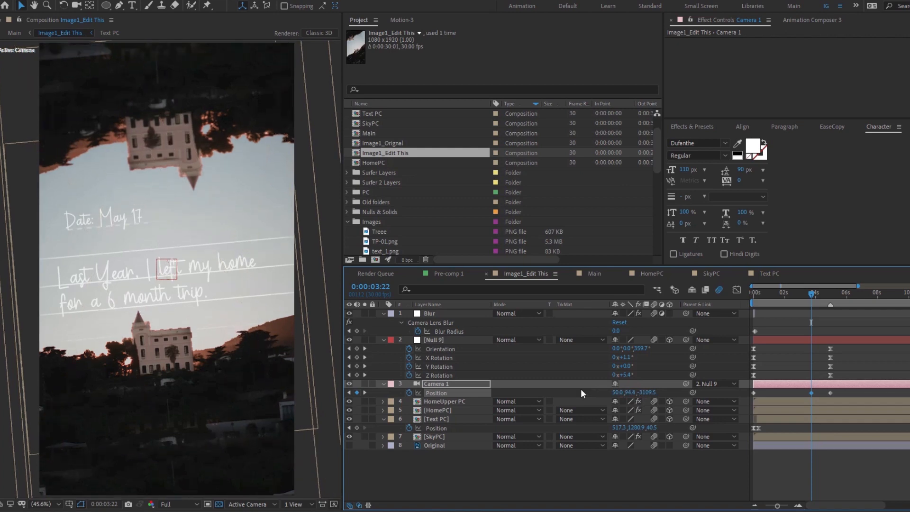
left_click_drag(621, 393, 591, 392)
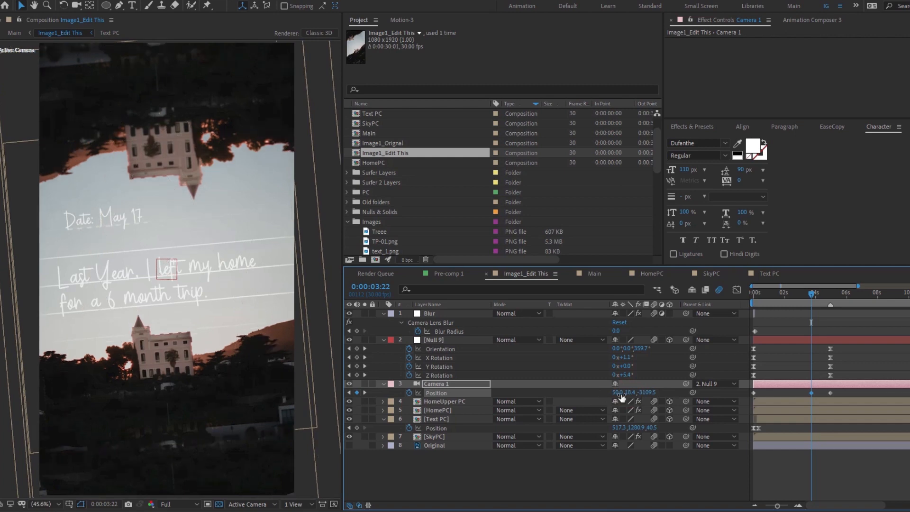
left_click_drag(621, 393, 585, 394)
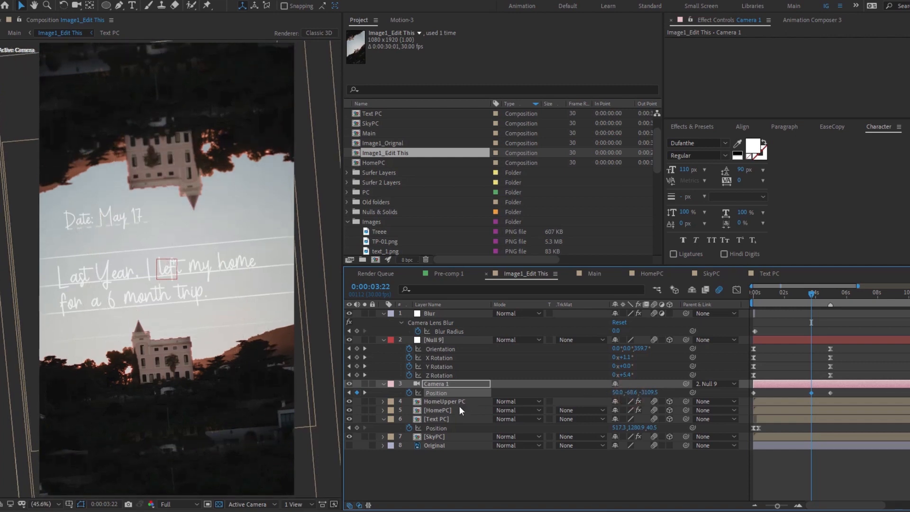
left_click(449, 418)
left_click(616, 468)
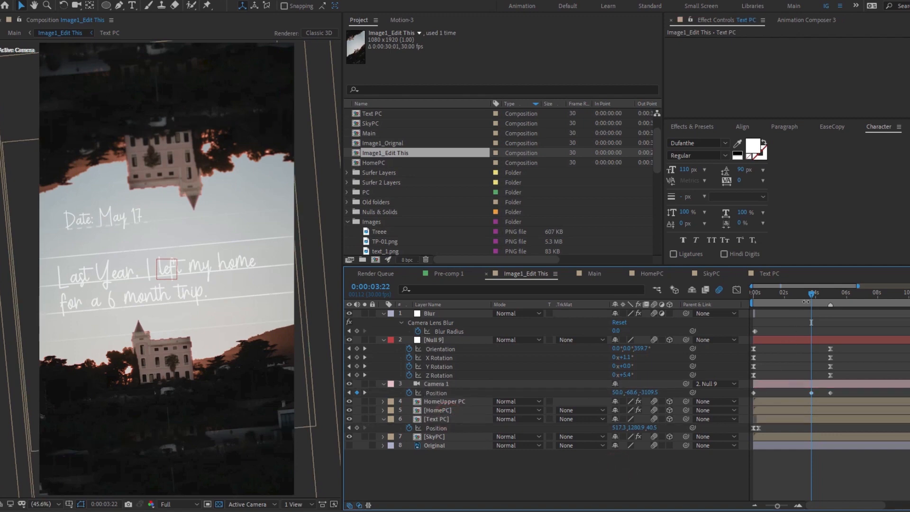
left_click_drag(812, 293, 821, 294)
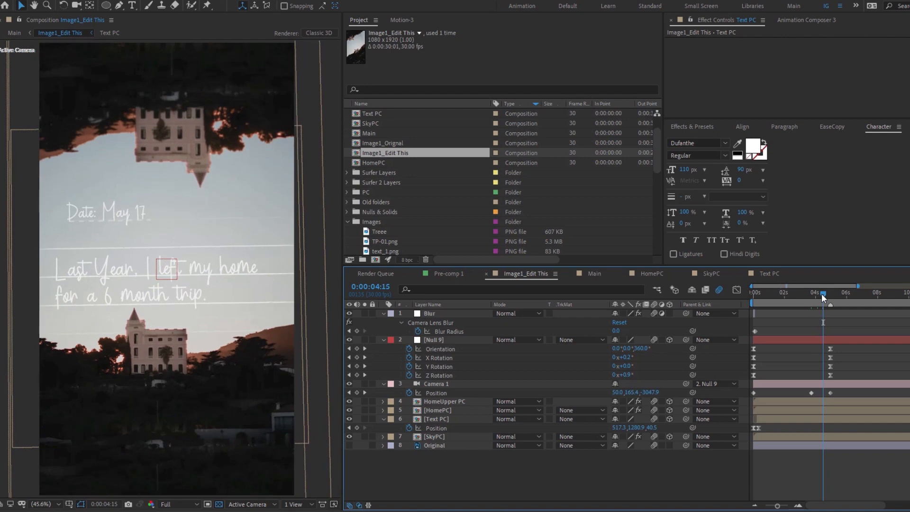
left_click(804, 288)
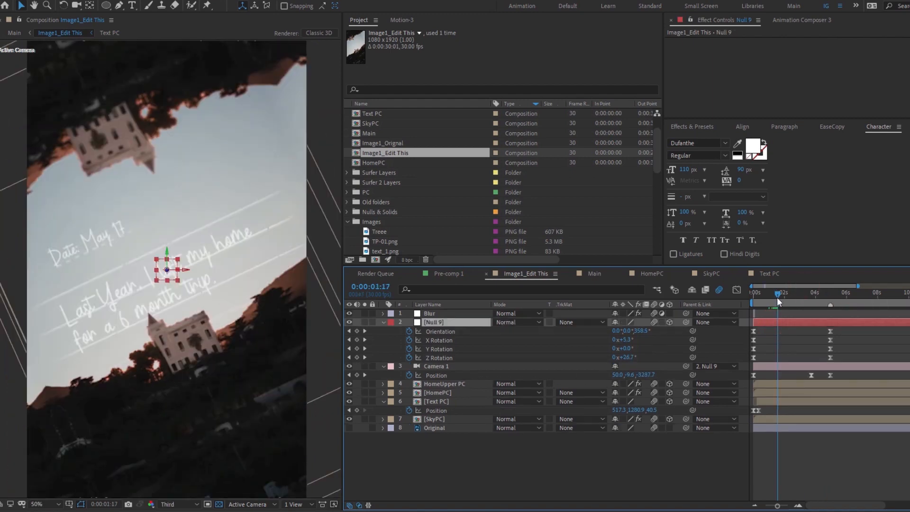
Add Position keyframes to Null 9 at 0:00:04:29 and at 0:00:00:00
left_click_drag(778, 297, 744, 296)
left_click(830, 297)
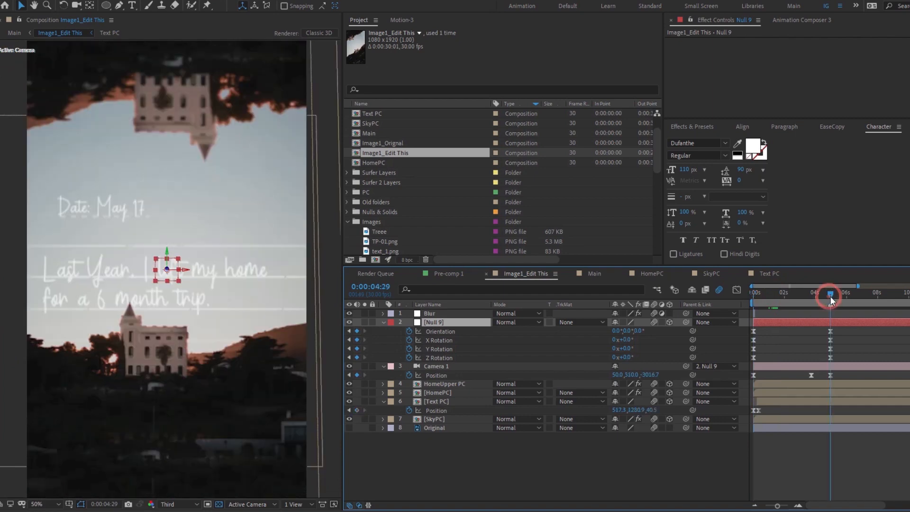
key("alt+shift+p")
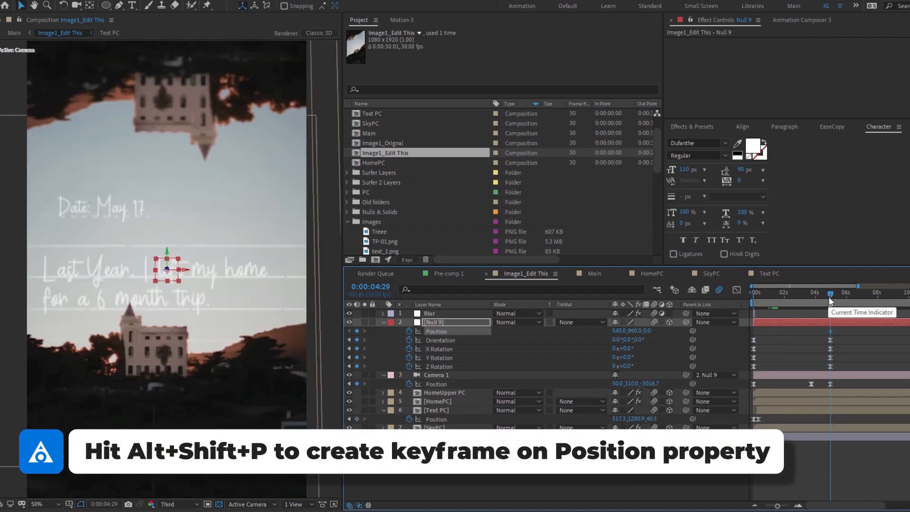
left_click_drag(830, 294, 747, 318)
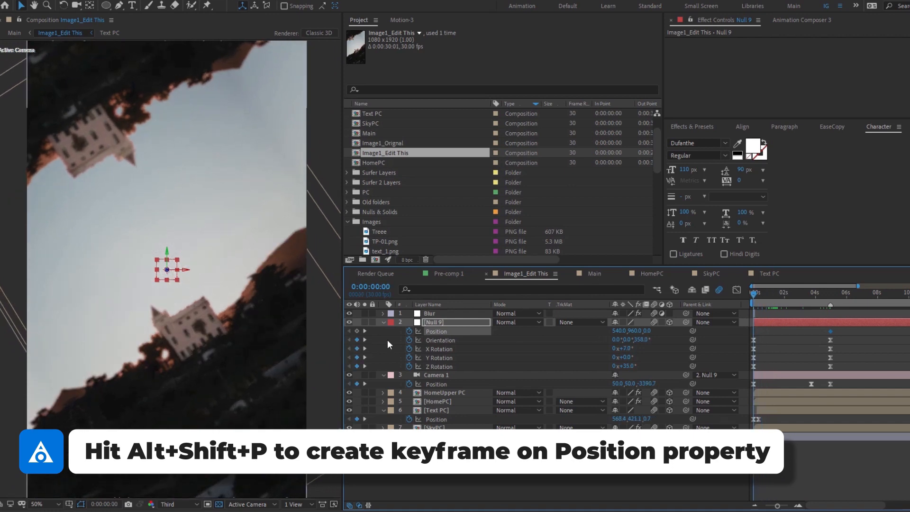
key("alt+shift+p")
At 0:00:02:05, move Null 9 to about 657.3, 783.5, -6.0 to shift the framing, and preview the animation
left_click_drag(761, 295, 788, 298)
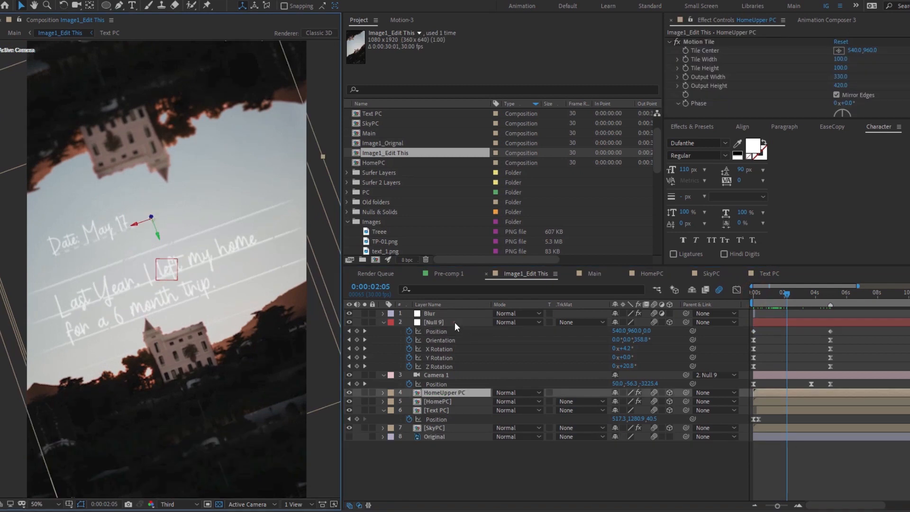
left_click(454, 323)
left_click_drag(160, 274, 141, 237)
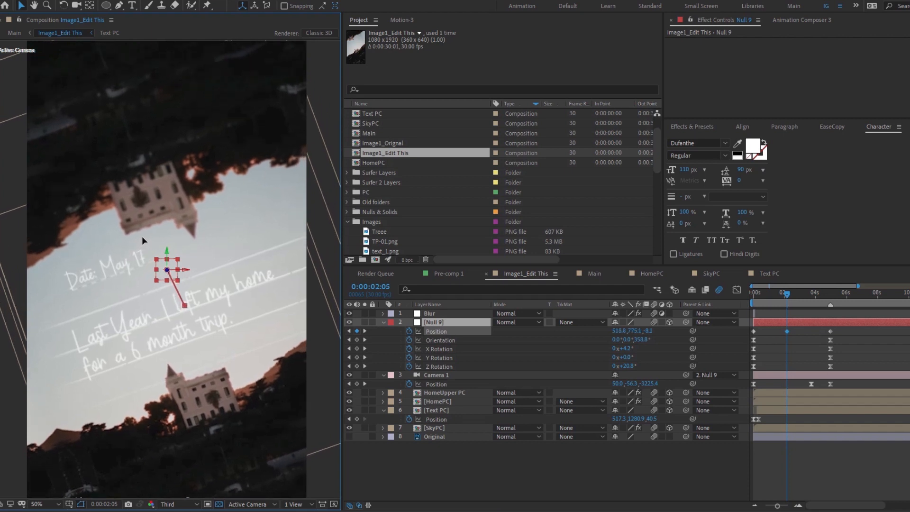
left_click_drag(141, 236, 170, 232)
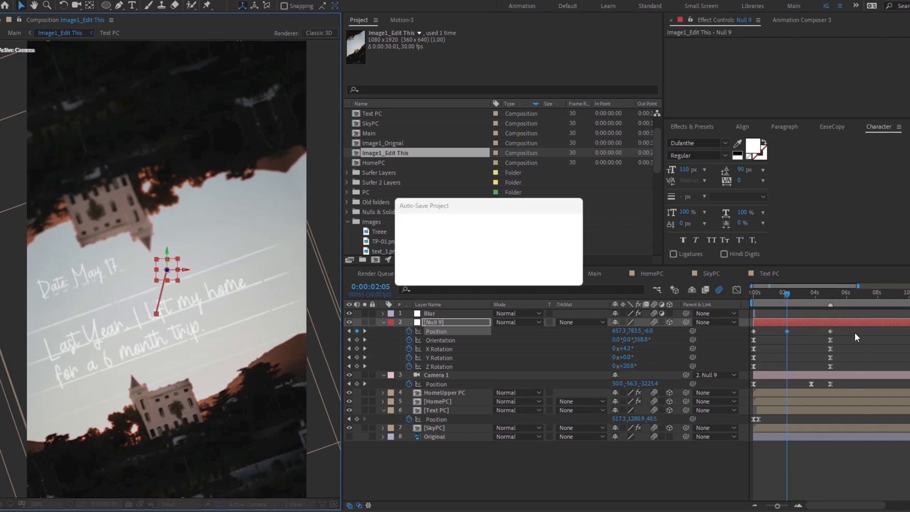
key("space")
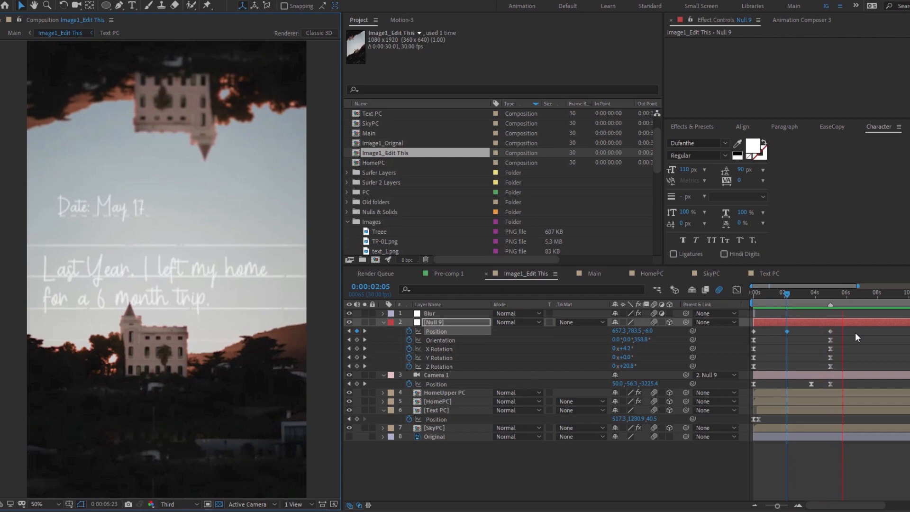
key("space")
Keyframe HomeUpper PC's Position at 0:00:03:22, and set its Y value to about 501.8 at 0:00:04:29
left_click(482, 392)
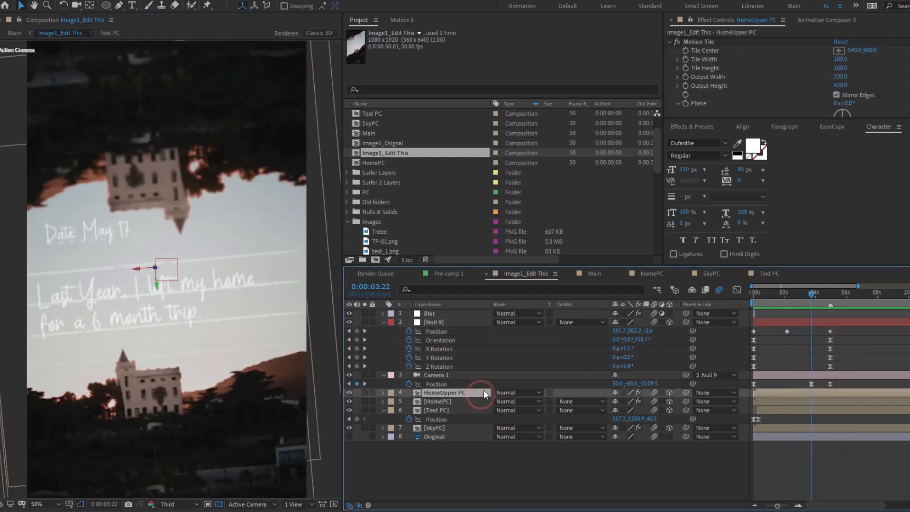
key("alt+shift+p")
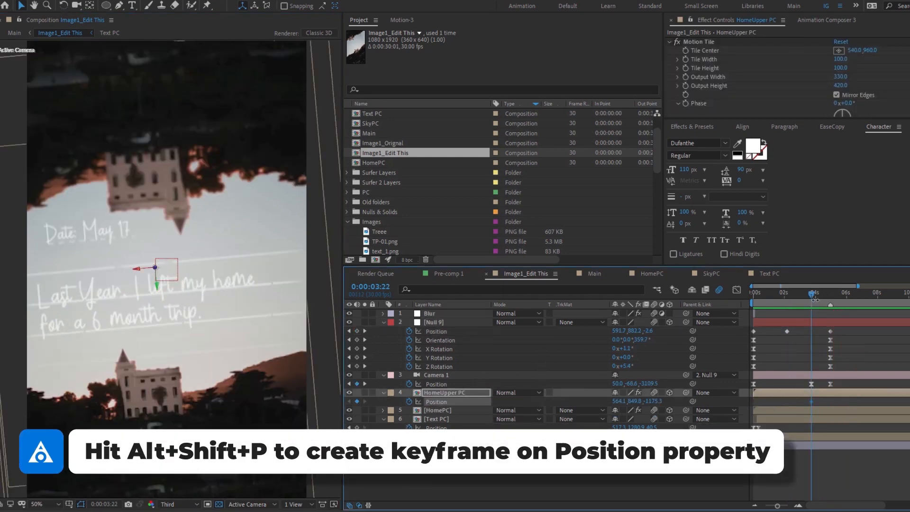
left_click_drag(812, 294, 831, 301)
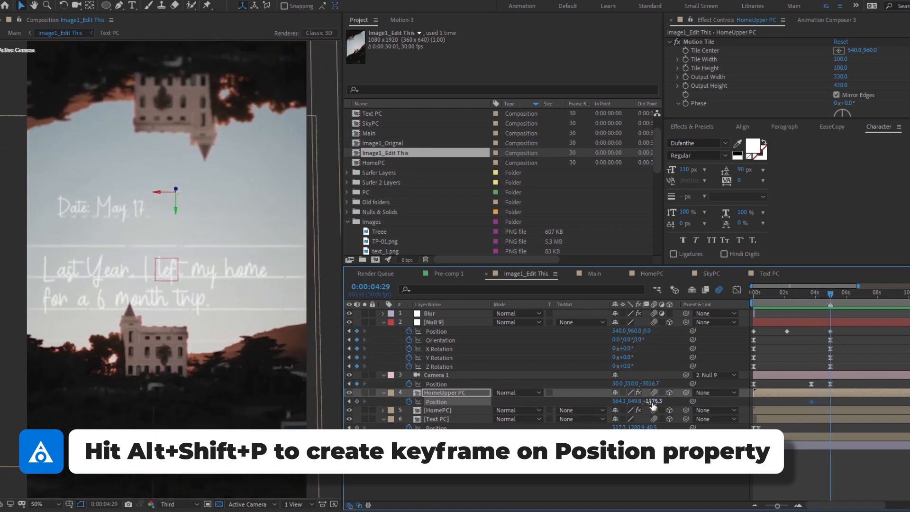
left_click_drag(653, 402, 469, 385)
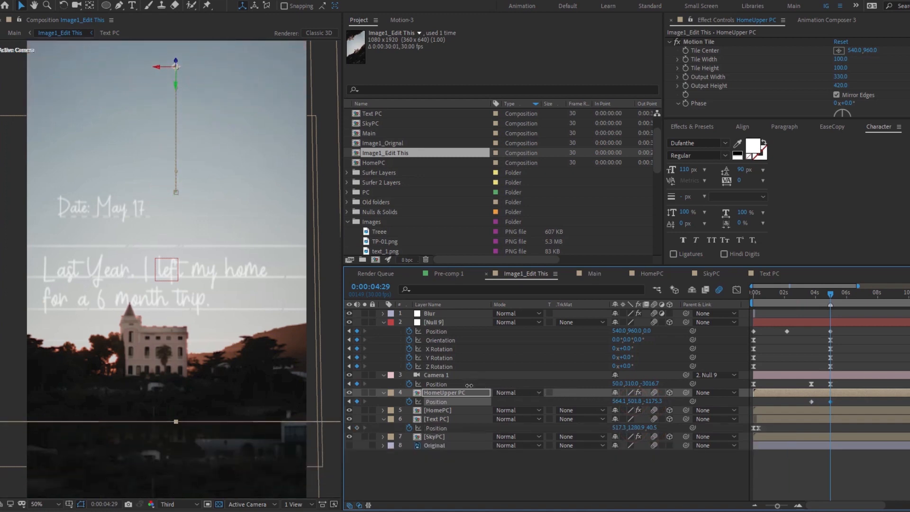
Apply Easy Ease to both HomeUpper PC Position keyframes
left_click_drag(840, 399, 791, 406)
right_click(810, 402)
mouse_move(847, 398)
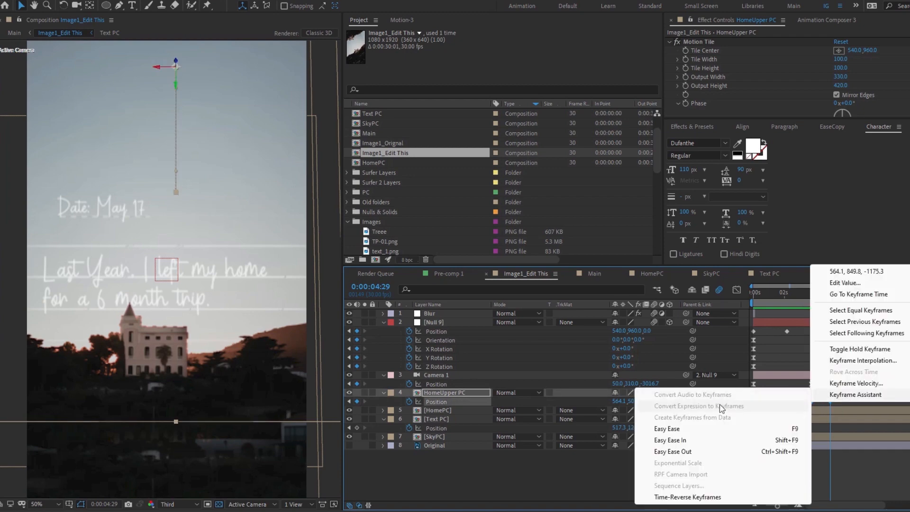
left_click(686, 430)
left_click(858, 493)
Preview the HomeUpper PC exit, move its first Position keyframe earlier to about 0:00:02:18, and replay the animation
left_click(809, 295)
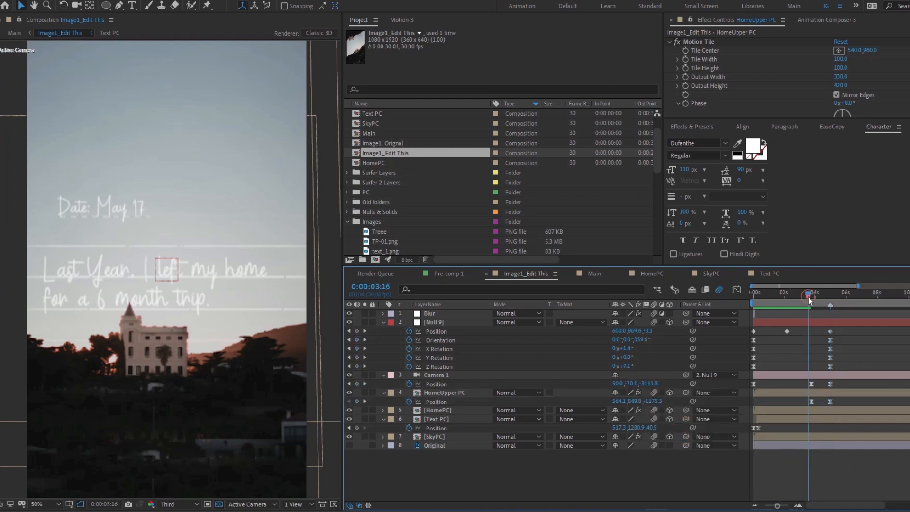
key("space")
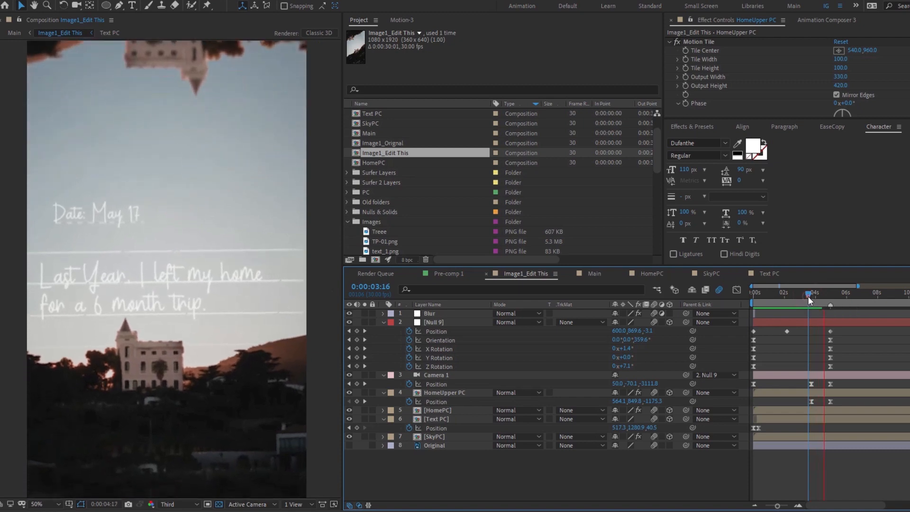
key("space")
left_click_drag(811, 402, 796, 401)
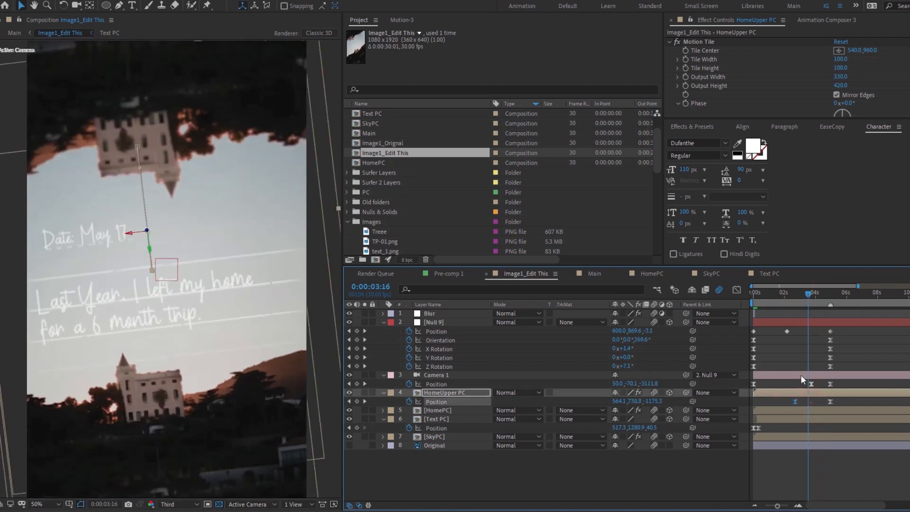
left_click(794, 294)
key("space")
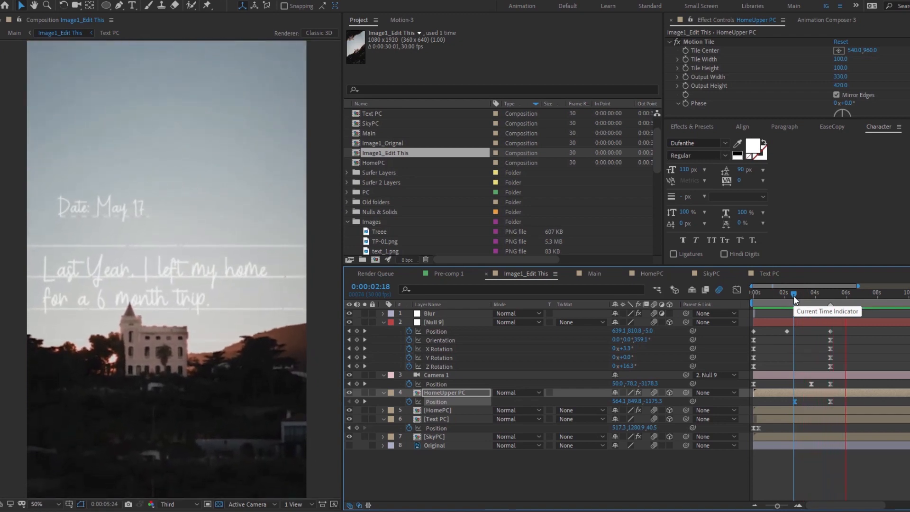
Try a Camera 1 Y position of about 529 at the 0:00:04:29 keyframe and undo the change
left_click(829, 294)
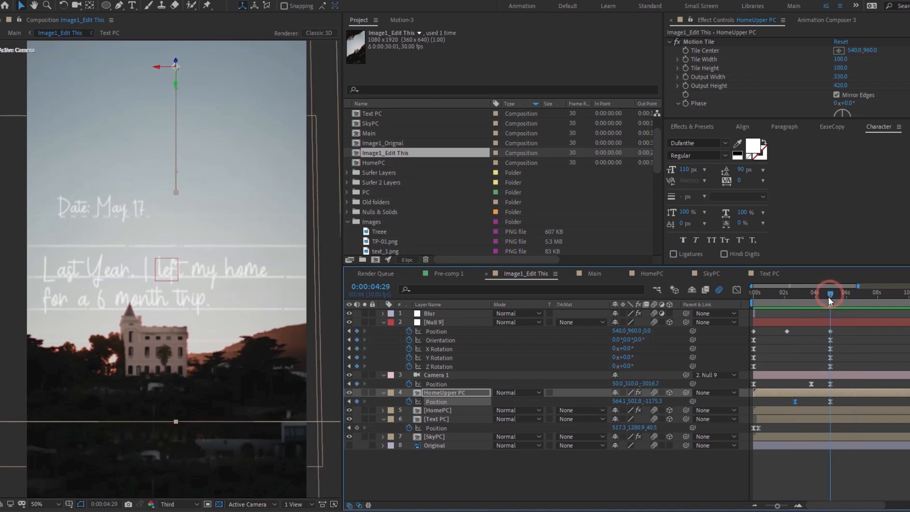
key("j")
key("k")
left_click_drag(651, 384, 746, 385)
key("ctrl+z")
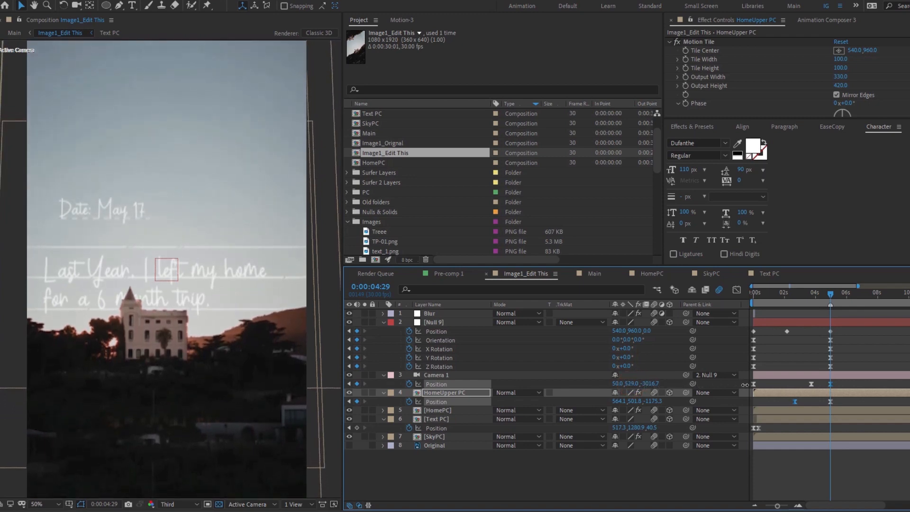
Move the Text PC layer slightly up to a Position of about 517.3, 1216.4, 30.2 at 0:00:04:29 and preview the animation
left_click(715, 377)
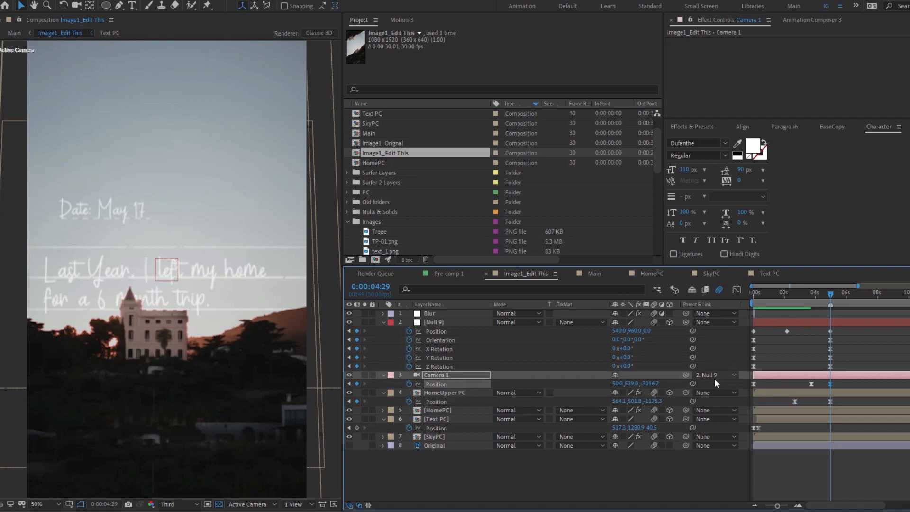
left_click(113, 237)
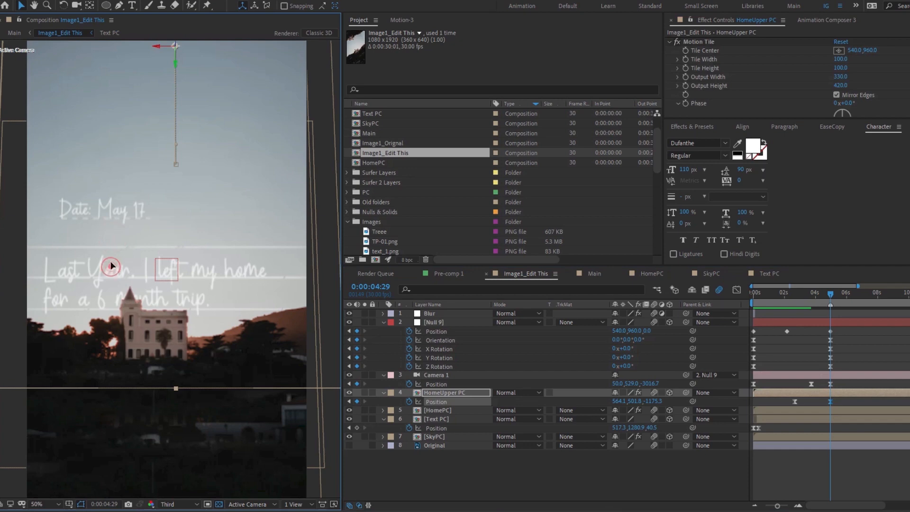
left_click_drag(111, 264, 93, 235)
left_click(432, 416)
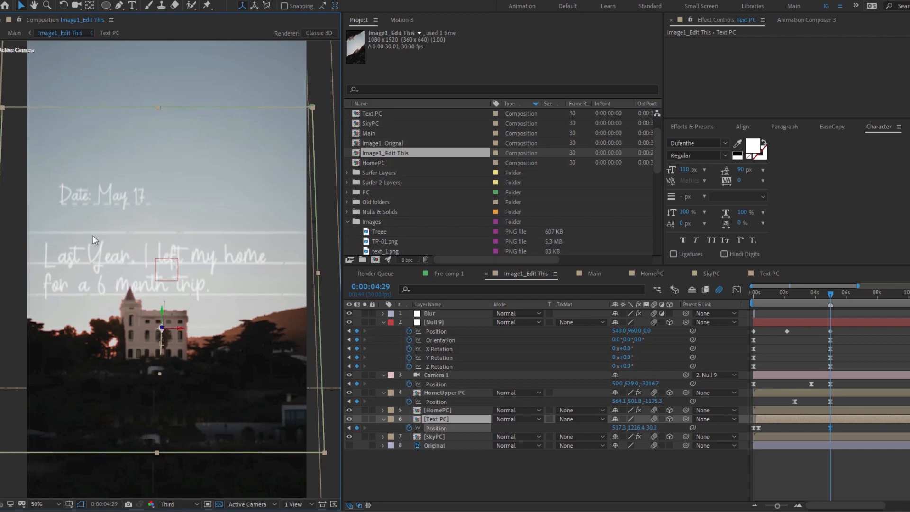
left_click(752, 462)
key("space")
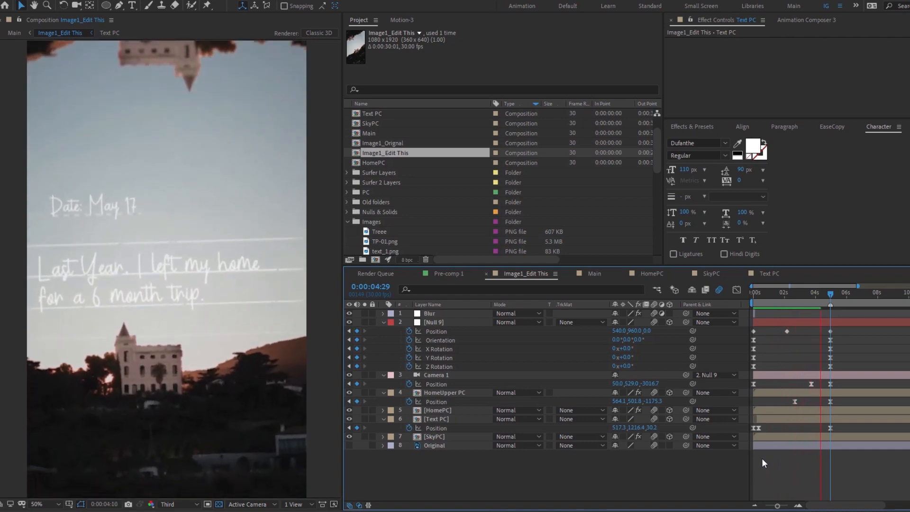
At 0:00:02:20, remove HomeUpper PC's Position keyframes and set its Camera Lens Blur radius to 1
left_click_drag(803, 298, 795, 300)
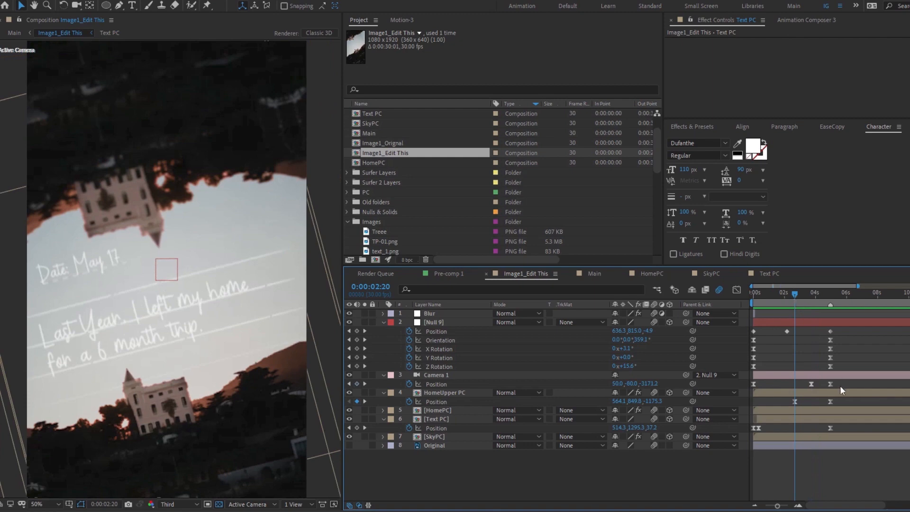
left_click_drag(828, 404, 790, 406)
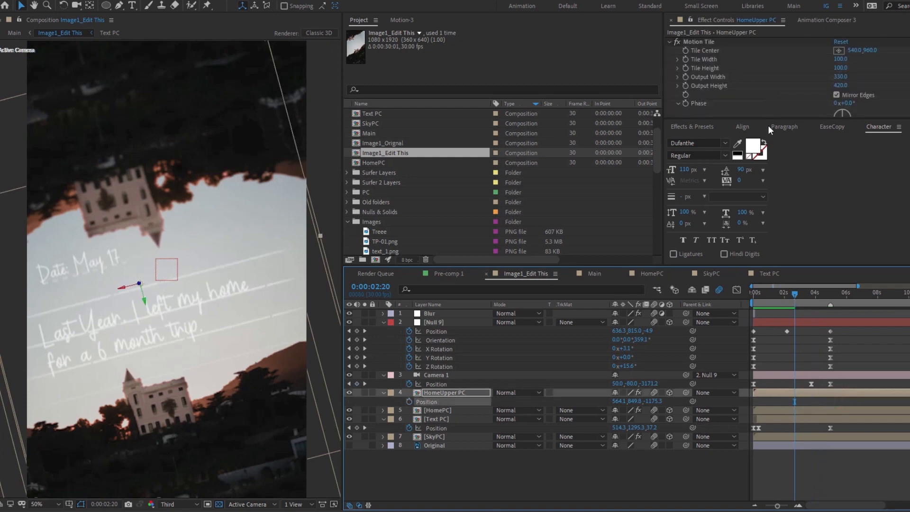
left_click_drag(771, 118, 768, 177)
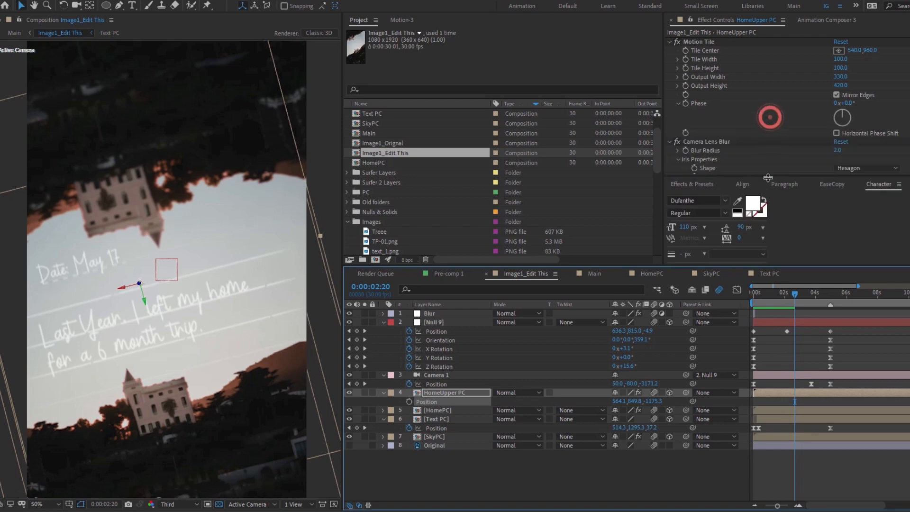
left_click(839, 150)
type("1")
key("Return")
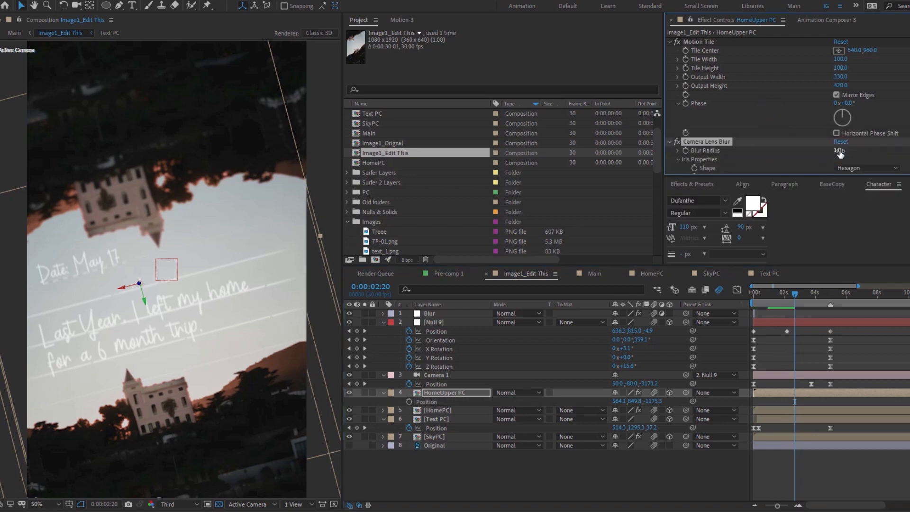
key("space")
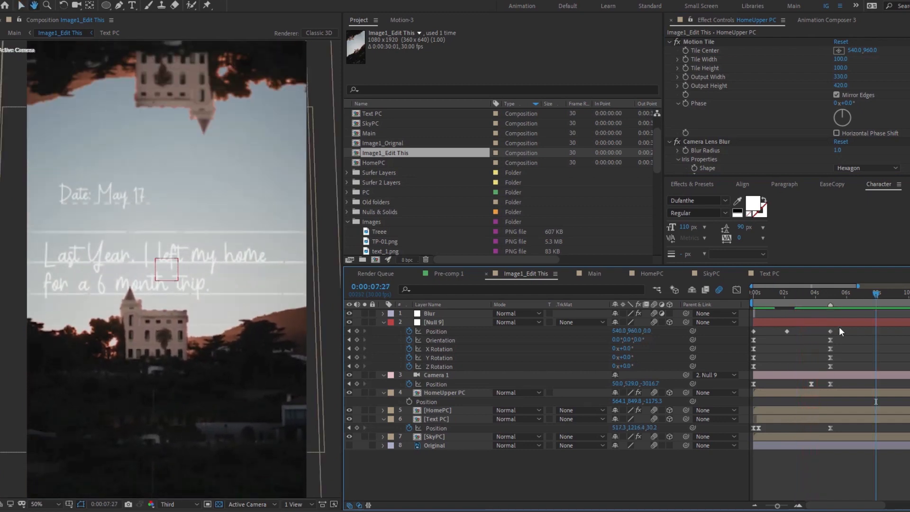
Apply Easy Ease to all three Null 9 Position keyframes
left_click_drag(838, 329, 753, 332)
right_click(753, 332)
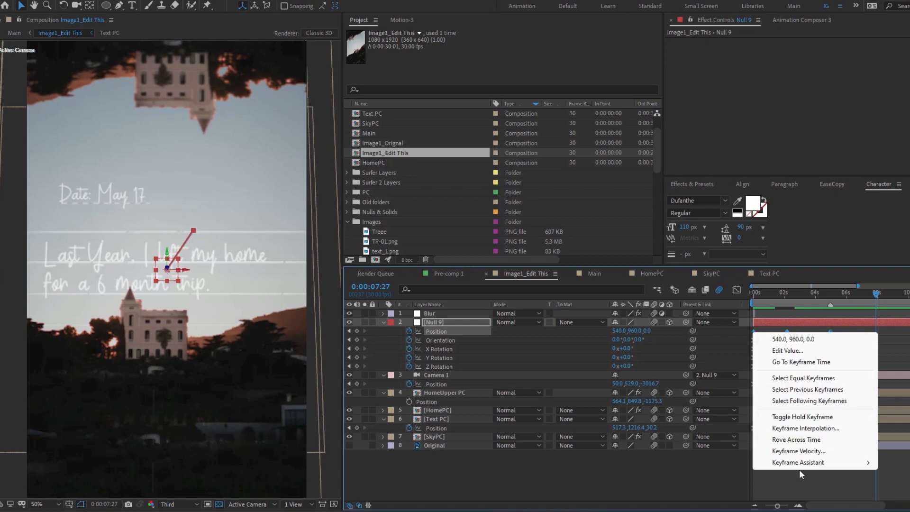
mouse_move(802, 468)
left_click(640, 397)
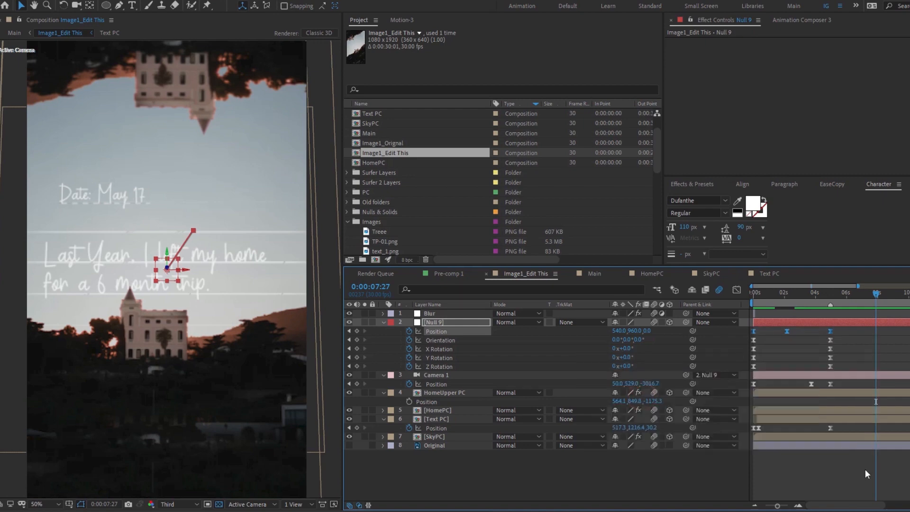
Play the animation to about 0:00:04:05 and remove all Position keyframes from the Text PC layer there
key("space")
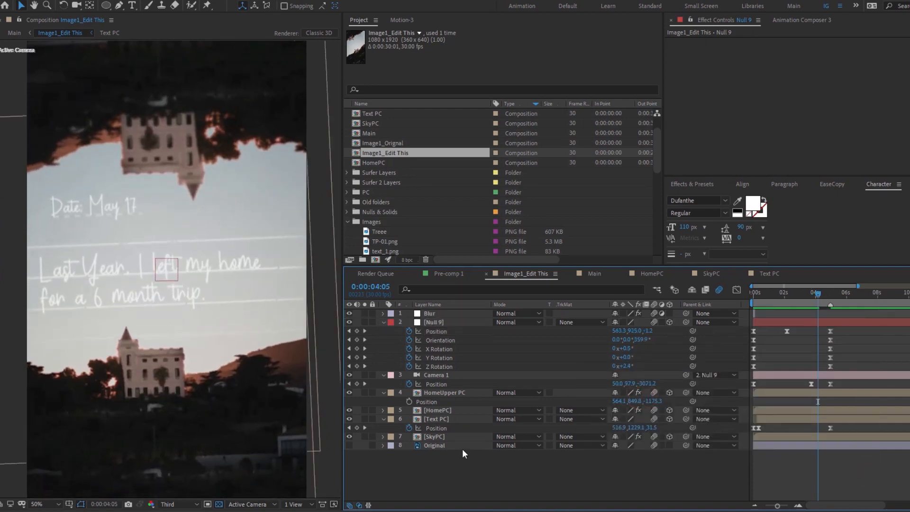
left_click(441, 420)
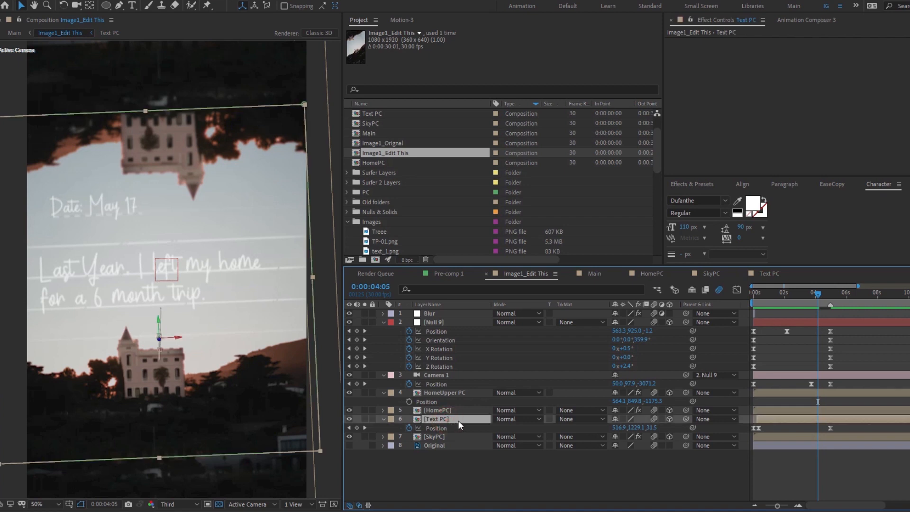
left_click(410, 428)
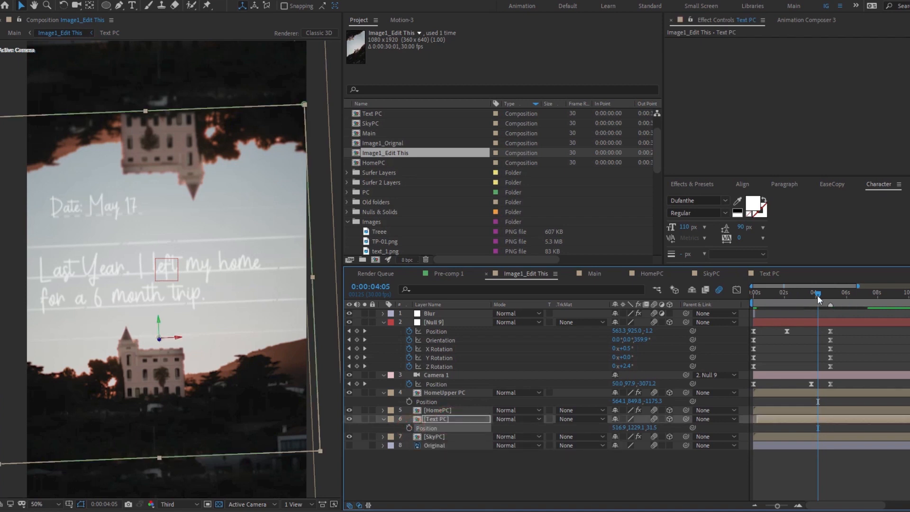
Add the Camera Lens Blur effect to the Text PC layer with the playhead at about 0:00:01:01
left_click_drag(817, 295, 770, 347)
left_click(771, 422)
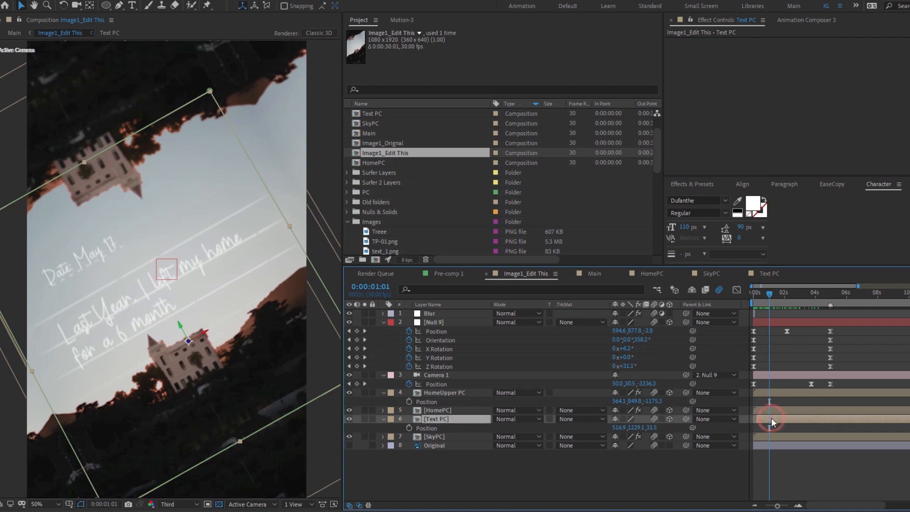
key("ctrl+space")
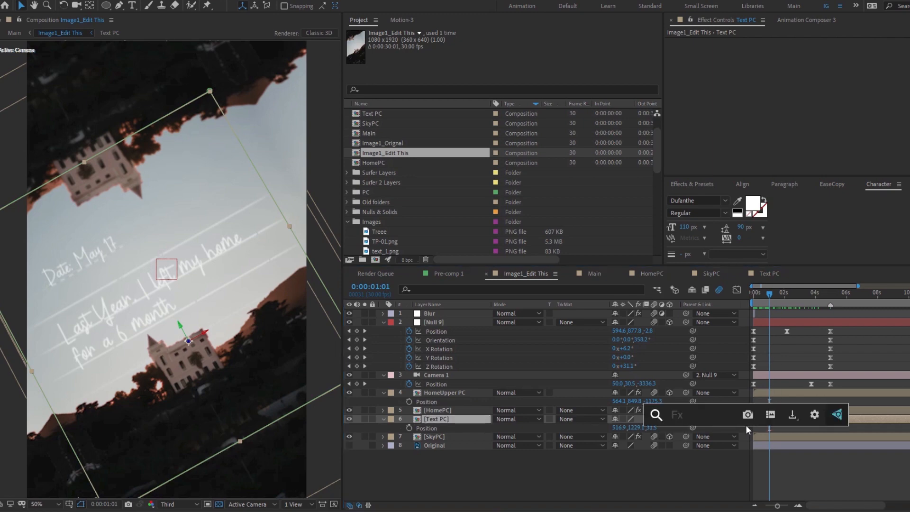
type("camer")
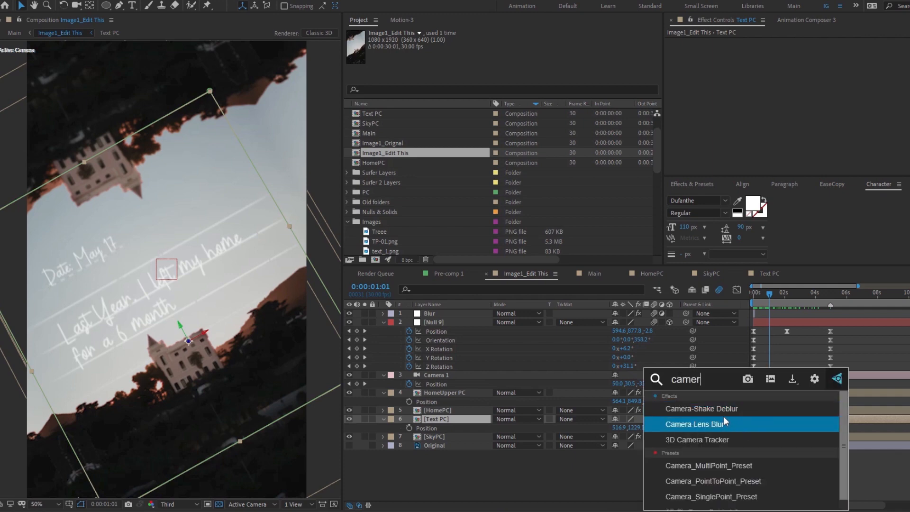
left_click(724, 422)
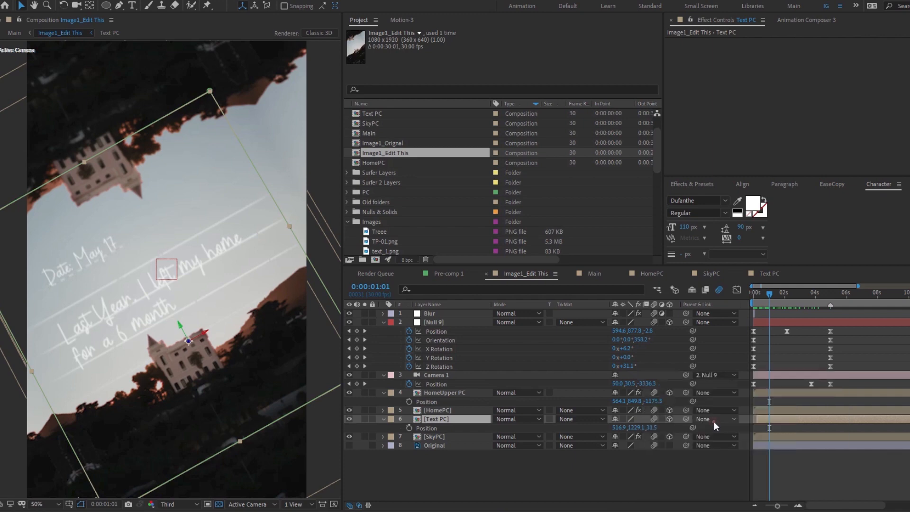
left_click(714, 420)
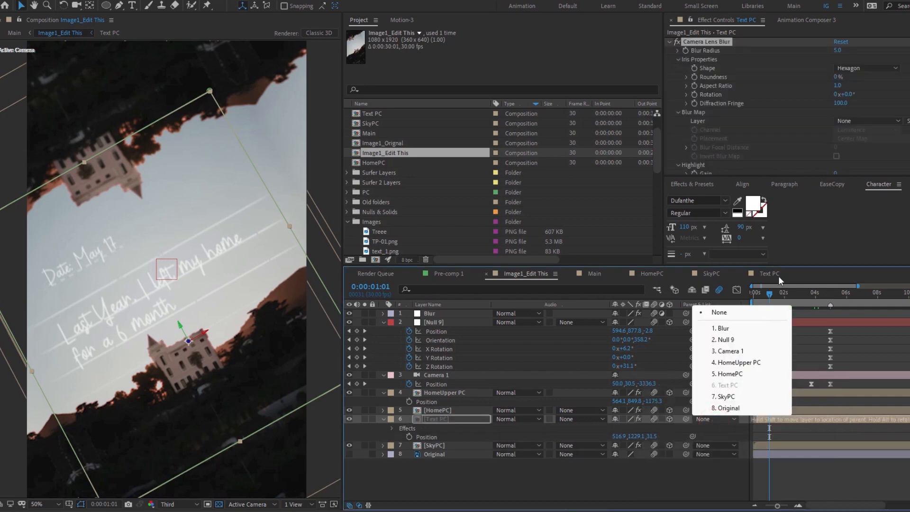
left_click(439, 485)
left_click(448, 421)
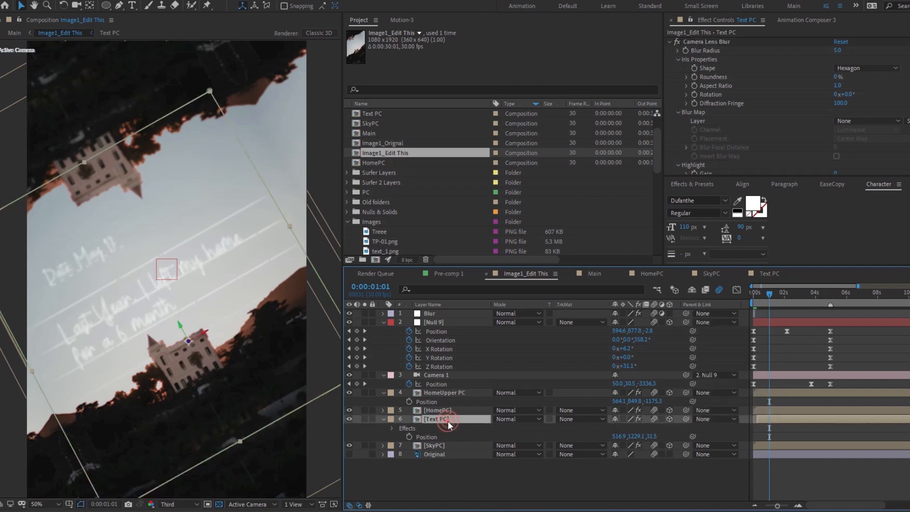
key("u")
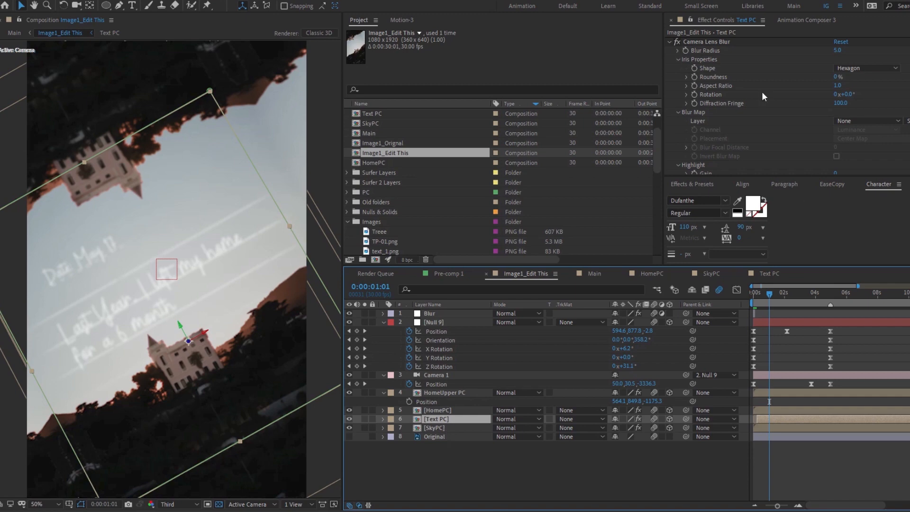
Add Camera Lens Blur radius keyframes of 5 to Text PC at 0:00:00:28 and 0:00:00:20
key("space")
left_click(768, 298)
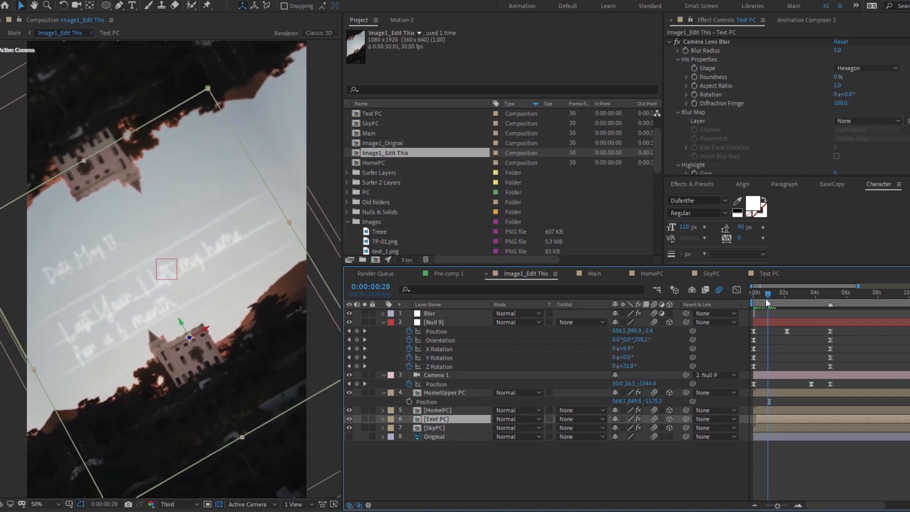
left_click(685, 50)
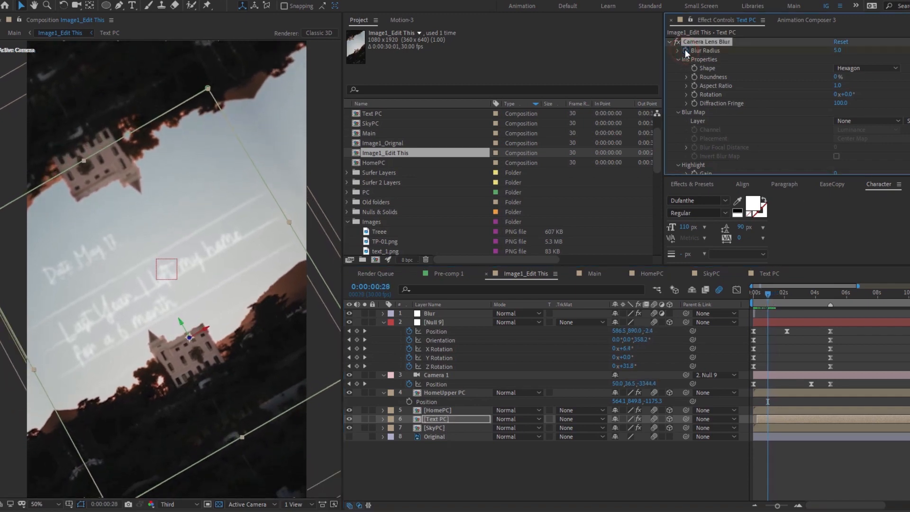
key("u")
left_click_drag(767, 295, 765, 295)
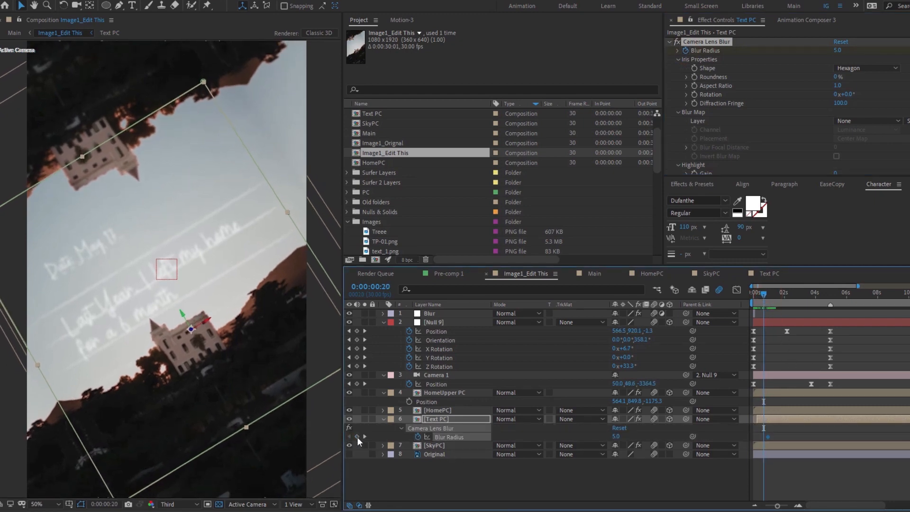
left_click(357, 437)
Set Text PC's Blur Radius to 0 at the 0:00:00:28 keyframe and preview the animation
left_click(768, 298)
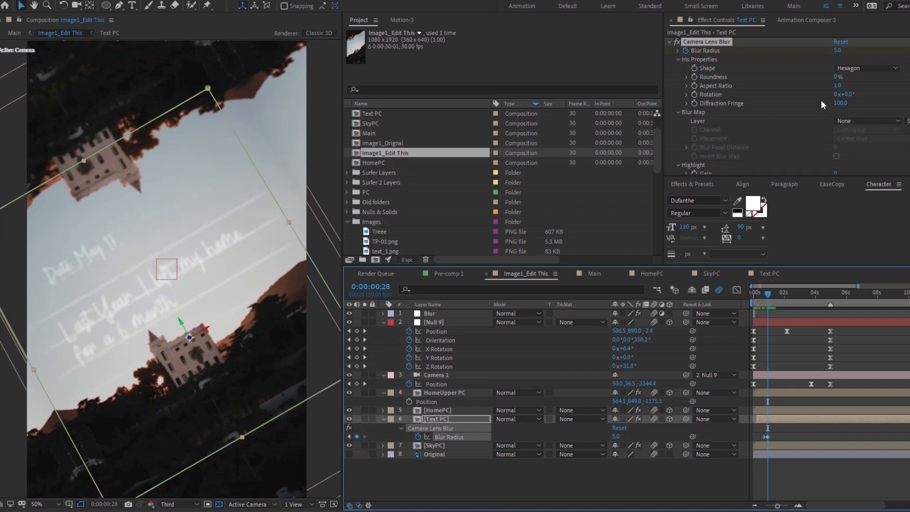
left_click(838, 50)
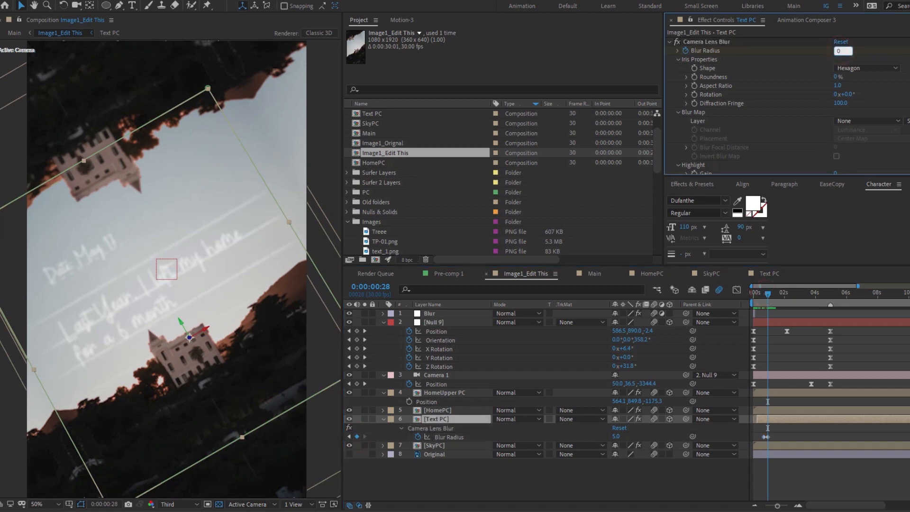
key("Return")
key("space")
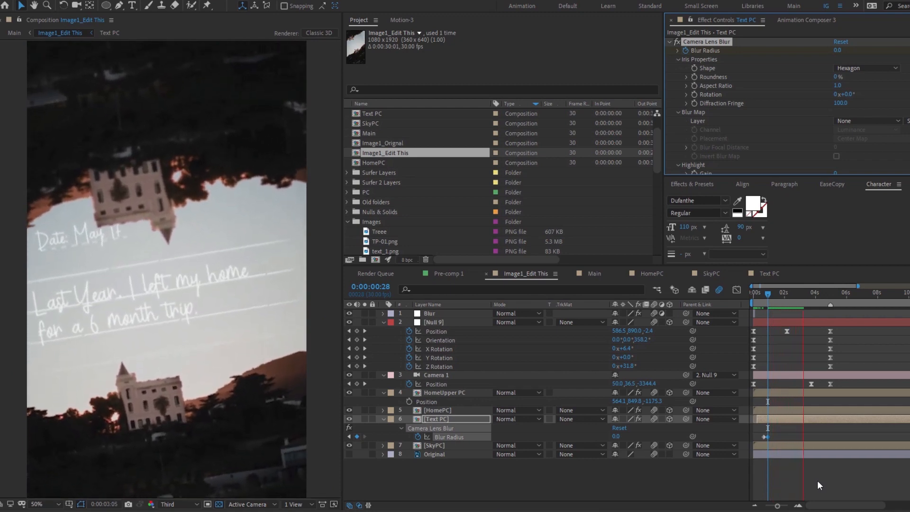
key("space")
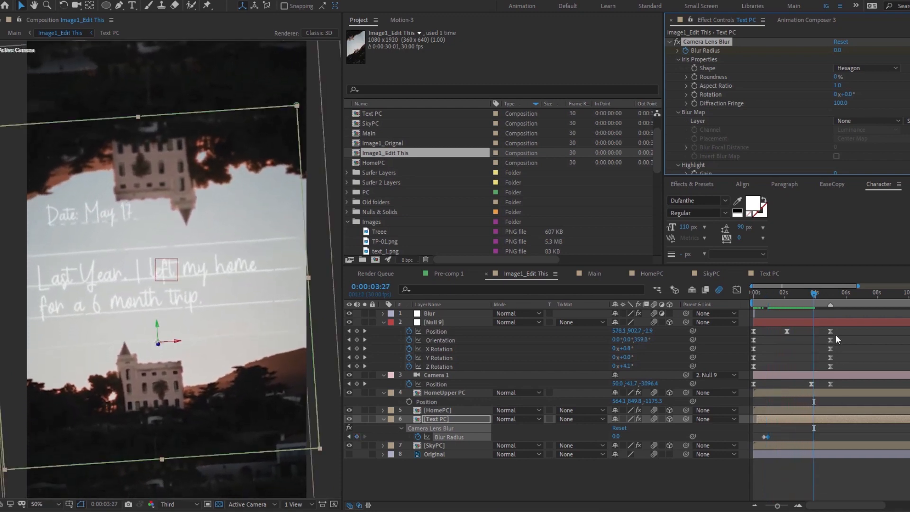
Move the playhead to 0:00:03:22 and apply Easy Ease to both Text PC Blur Radius keyframes
left_click_drag(818, 291, 812, 292)
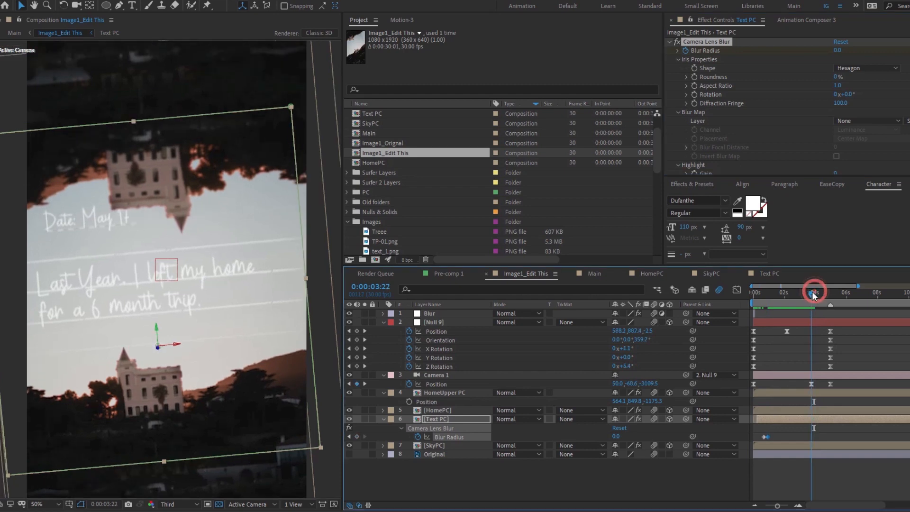
right_click(762, 436)
mouse_move(780, 432)
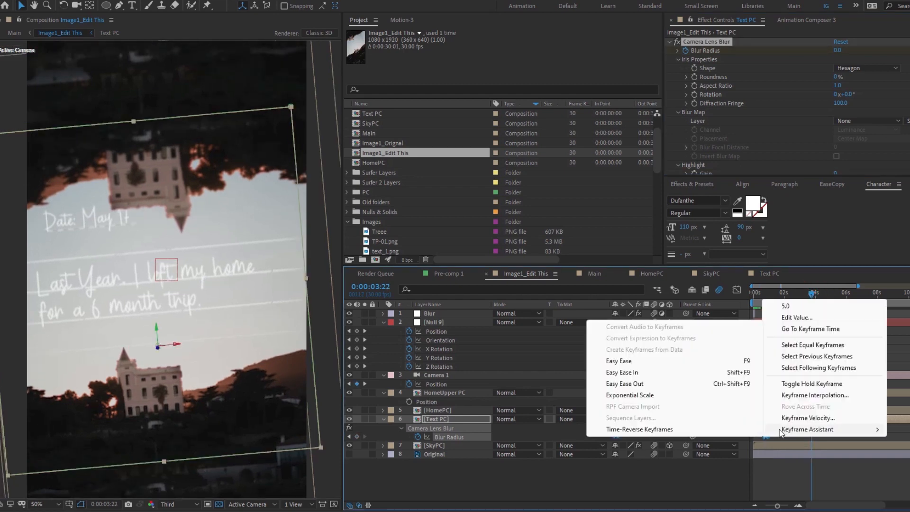
left_click(630, 362)
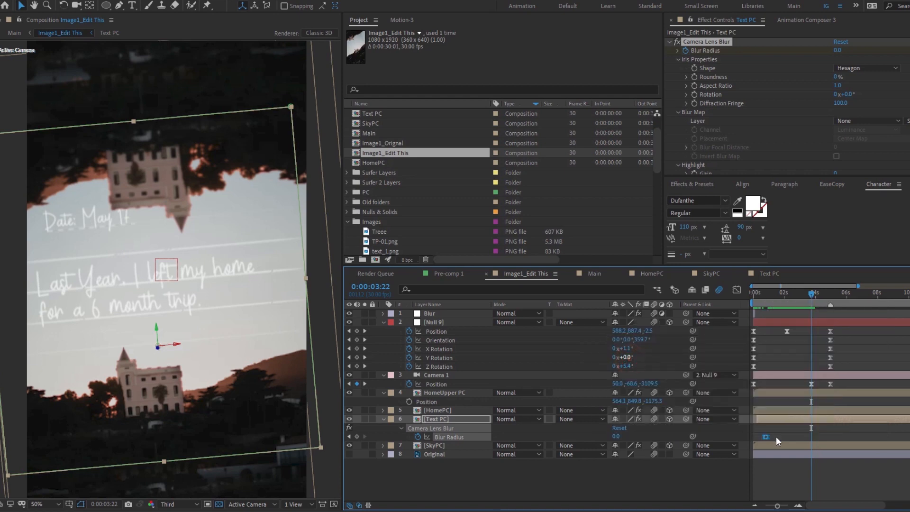
Paste a copy of the two Blur Radius keyframes at 0:00:03:22 and time-reverse the pasted pair
key("ctrl+v")
right_click(811, 436)
mouse_move(835, 431)
left_click(735, 429)
Paste a copy of Text PC's first two Blur Radius keyframes, going from 5 to 0, at 0:00:04:14 and preview the animation
key("space")
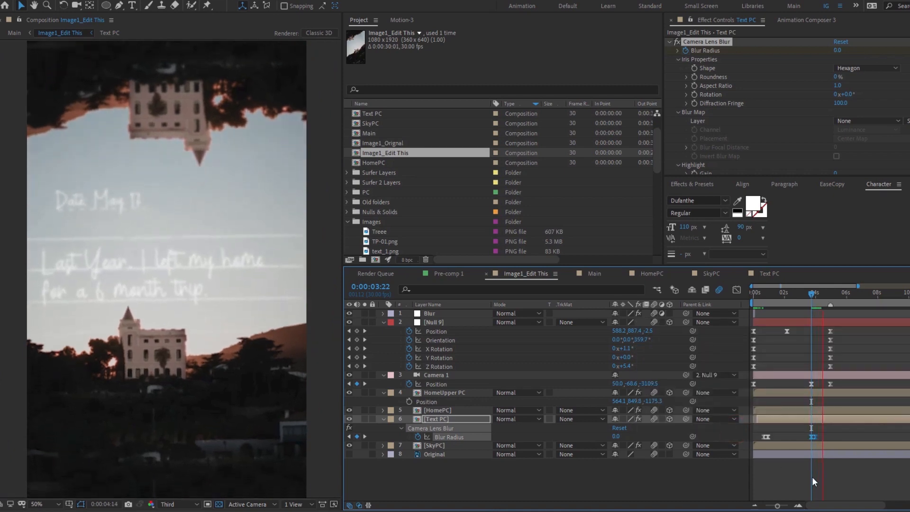
key("space")
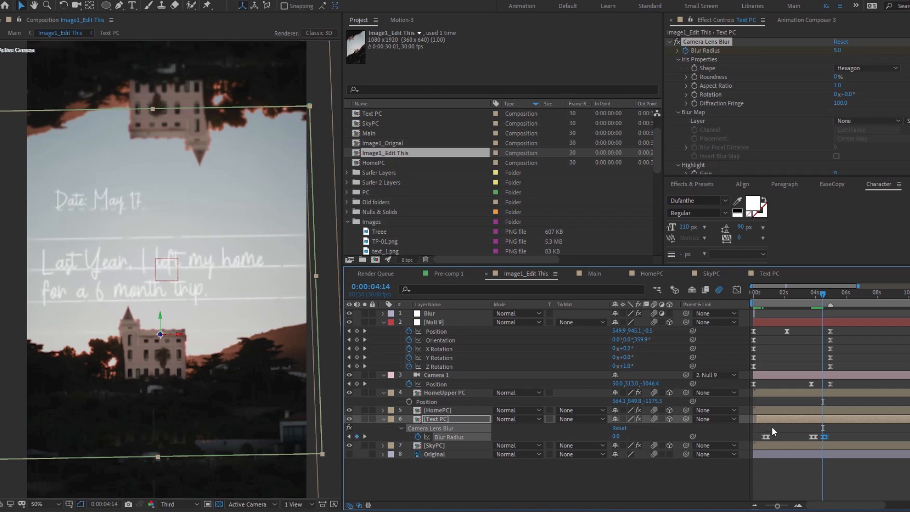
key("ctrl+z")
left_click_drag(772, 434, 761, 439)
key("ctrl+v")
key("space")
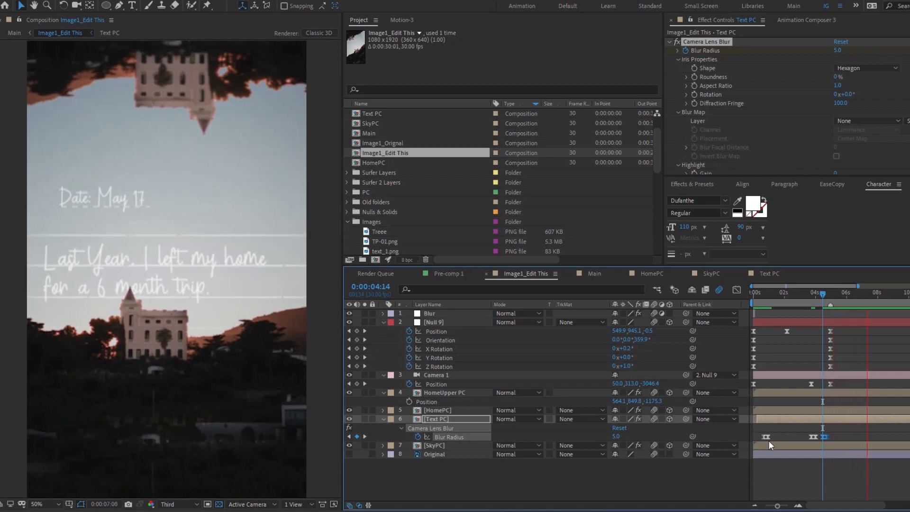
key("space")
key("space")
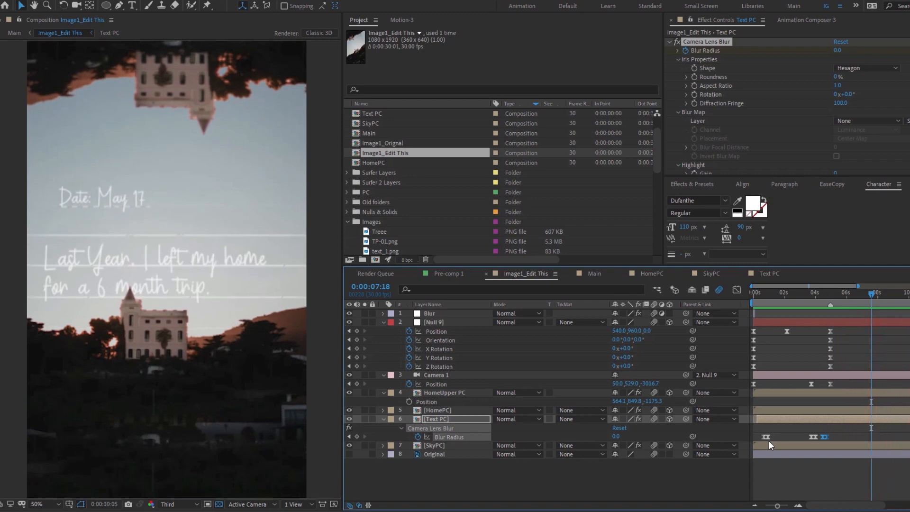
Preview the animation in the Image1_Edit This composition and save the project
key("space")
key("ctrl+s")
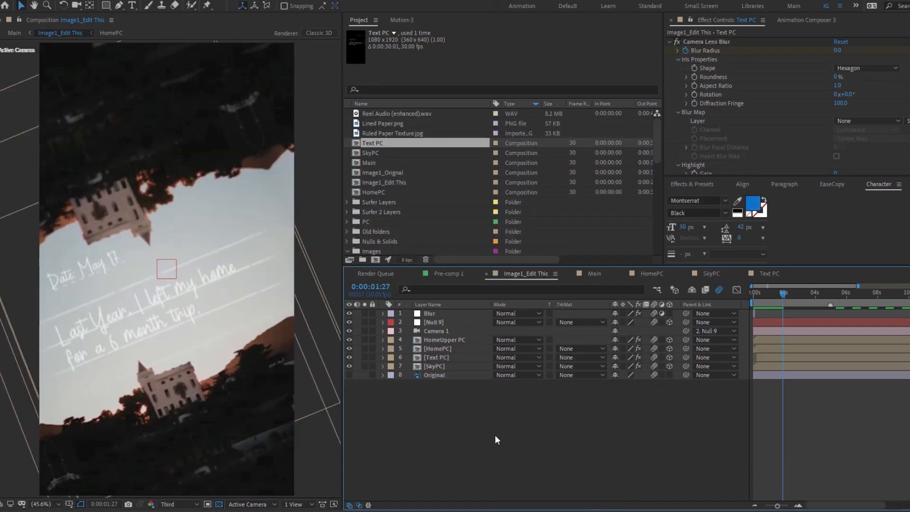
Open the Text PC composition and parent the "Last Year" Outlines layer to its matching text layer
double_click(434, 358)
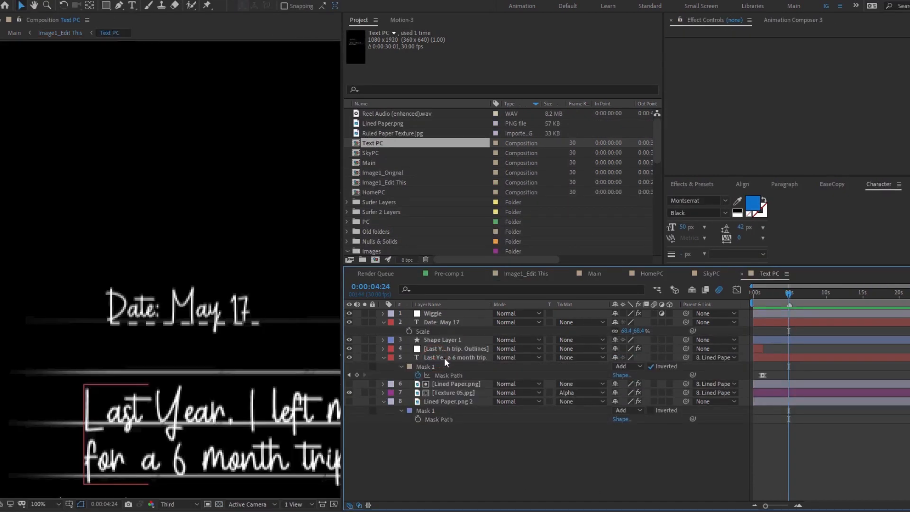
left_click(383, 361)
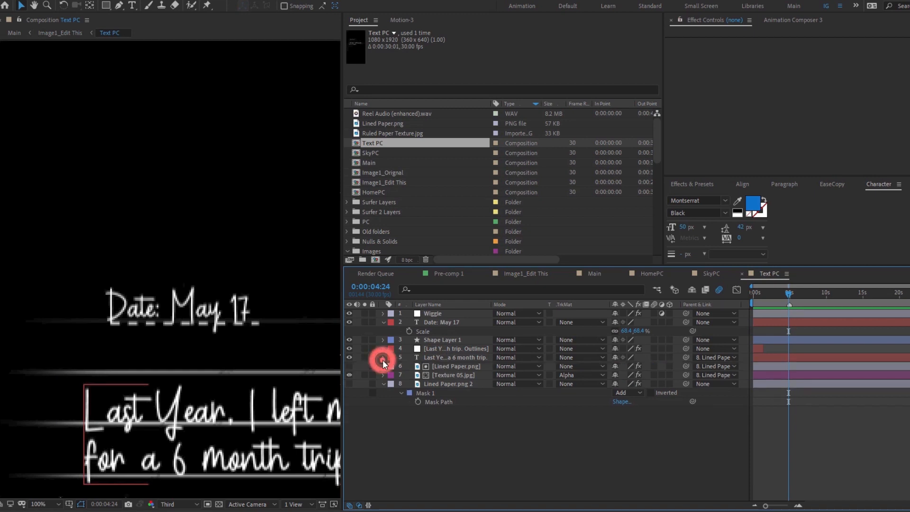
left_click(440, 349)
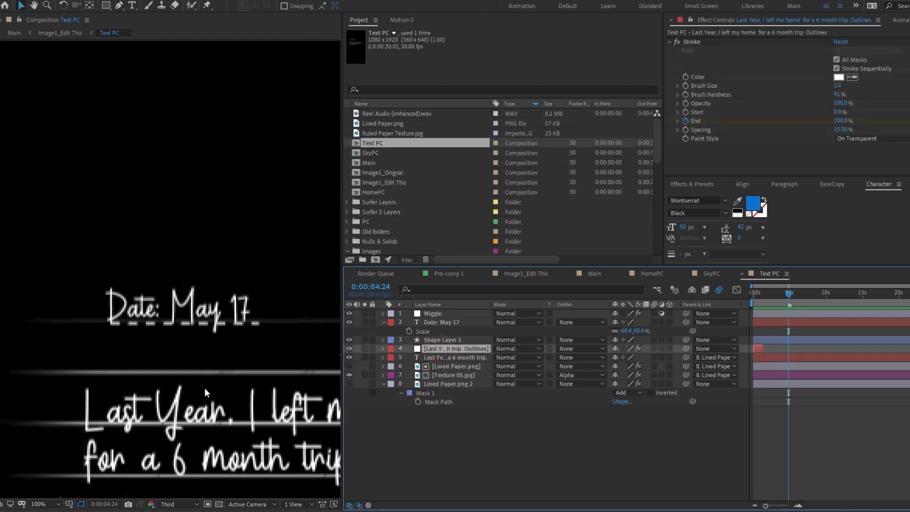
left_click_drag(204, 387, 193, 294)
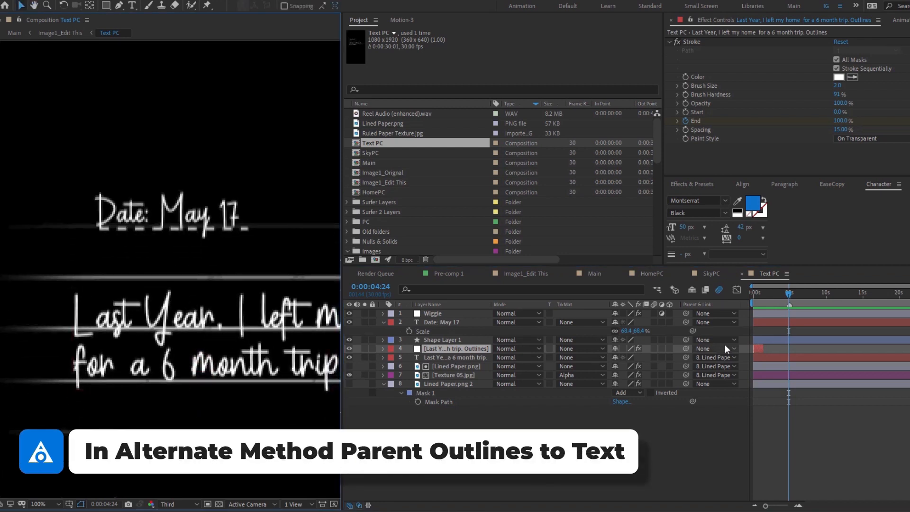
left_click_drag(416, 359, 417, 359)
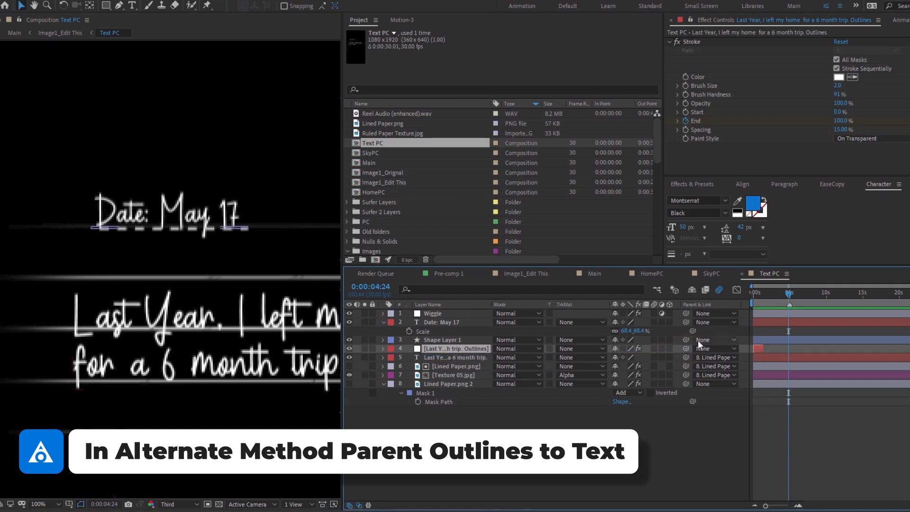
Nudge the "Last Year" text layer slightly to the right in Text PC and deselect it
left_click(439, 357)
key("comma")
key("comma")
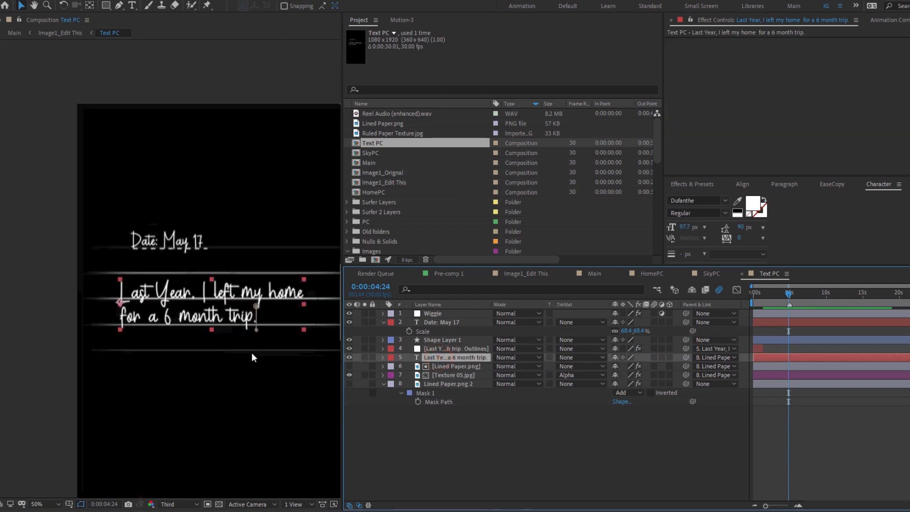
left_click_drag(121, 303, 122, 303)
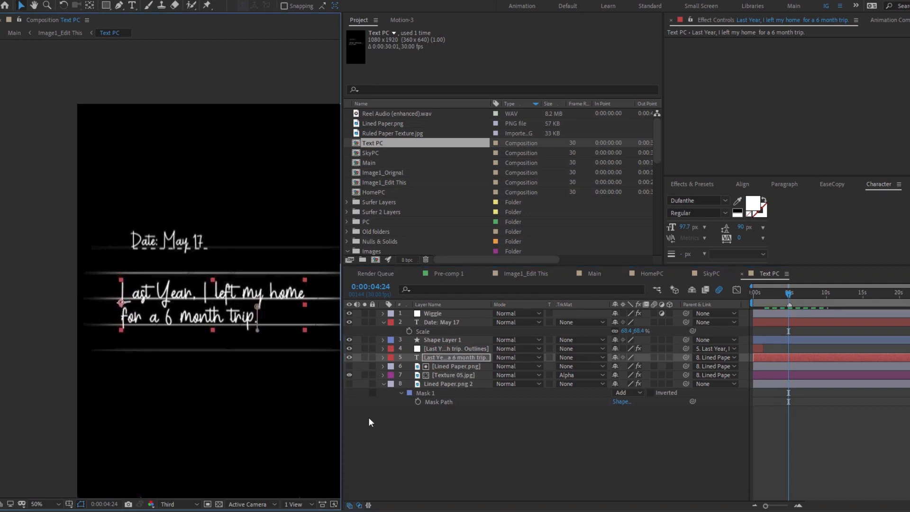
left_click(458, 455)
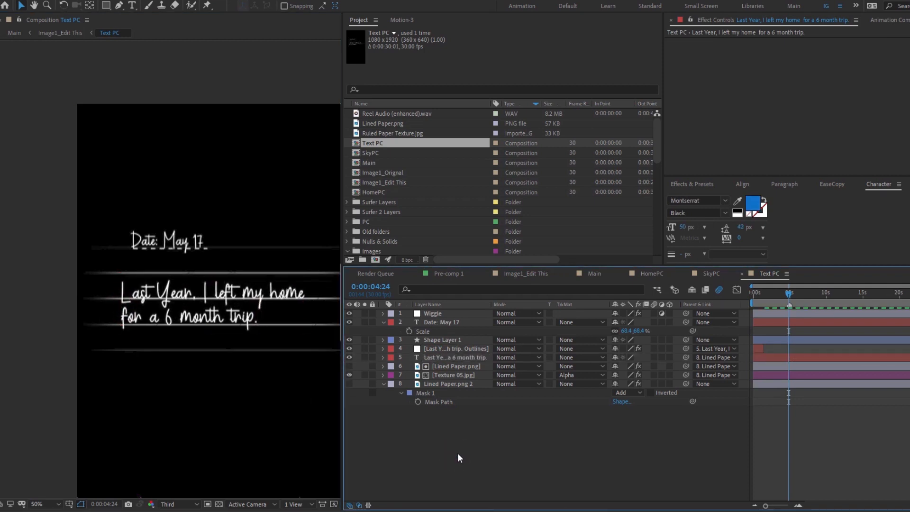
Return to the Image1_Edit This composition, deselect the layers and preview the animation
key("Tab")
left_click(405, 457)
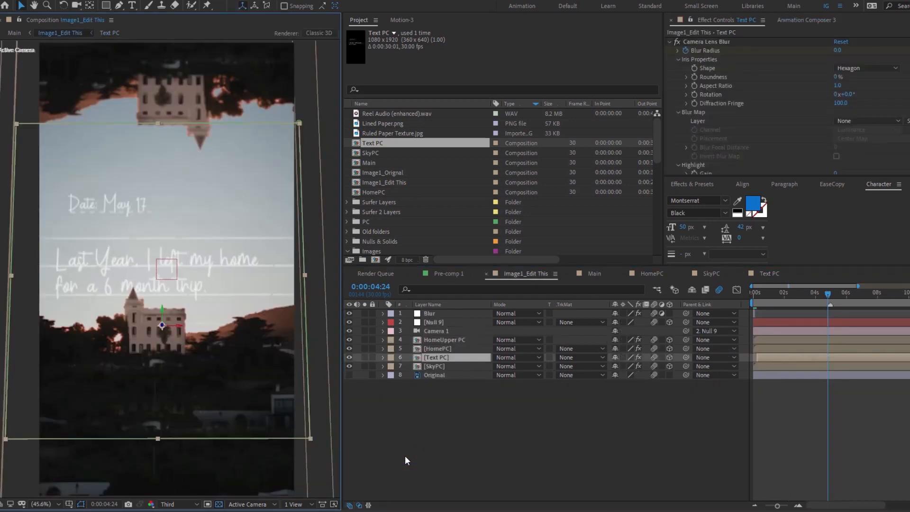
key("space")
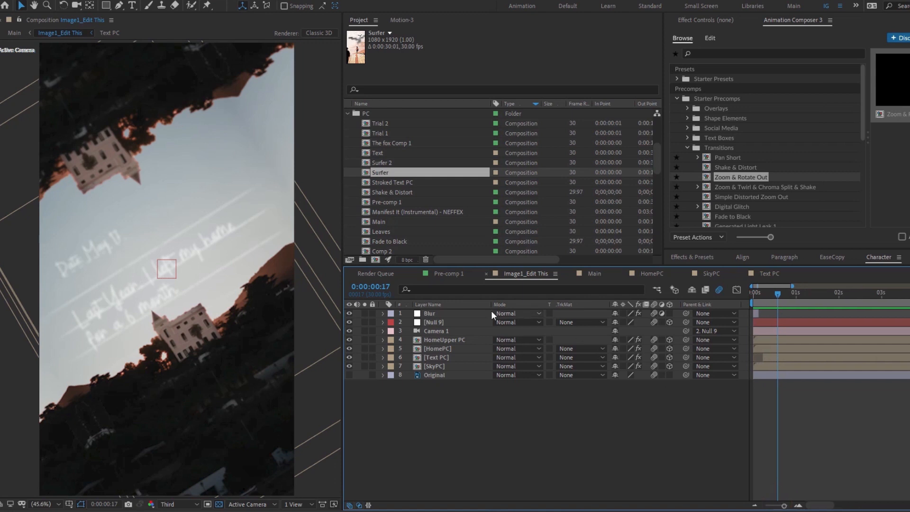
Extend the Blur layer's end to about frame 11, reveal its Blur Radius keyframes and preview the animation
left_click(471, 312)
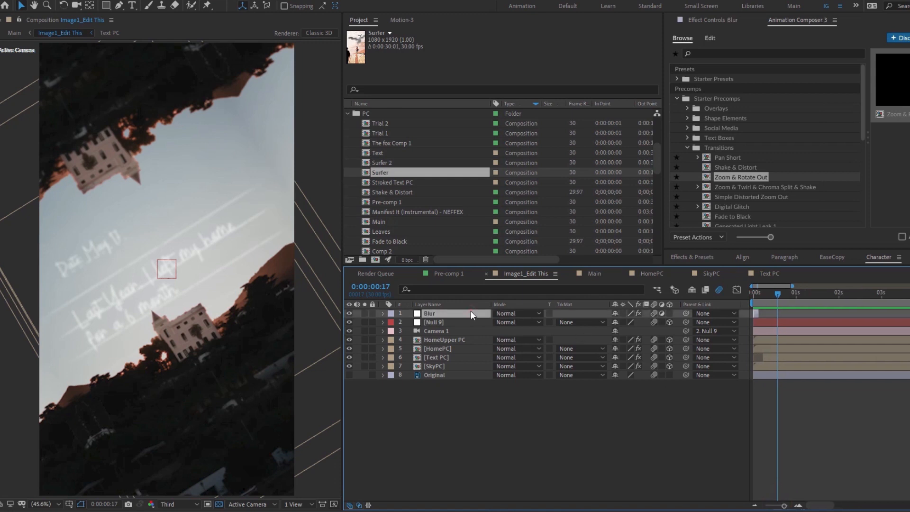
left_click(754, 293)
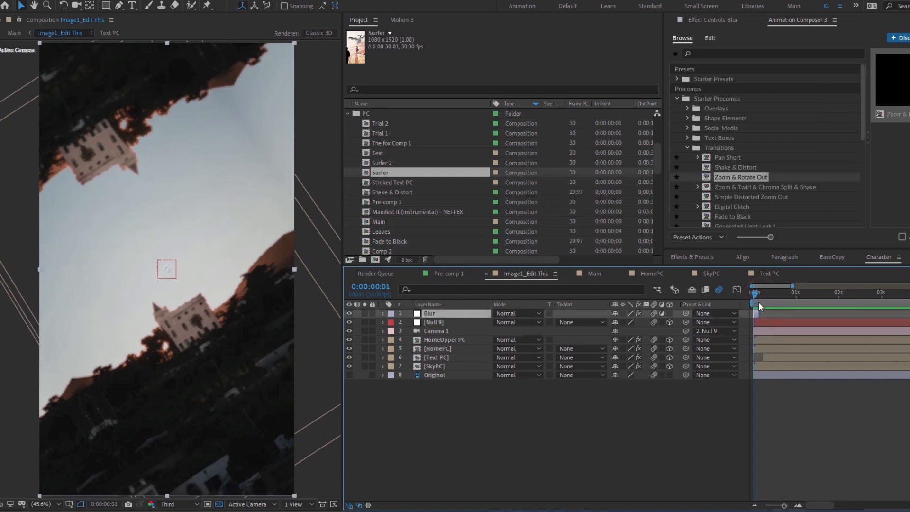
left_click_drag(783, 505, 787, 509)
left_click_drag(771, 313, 798, 332)
key("u")
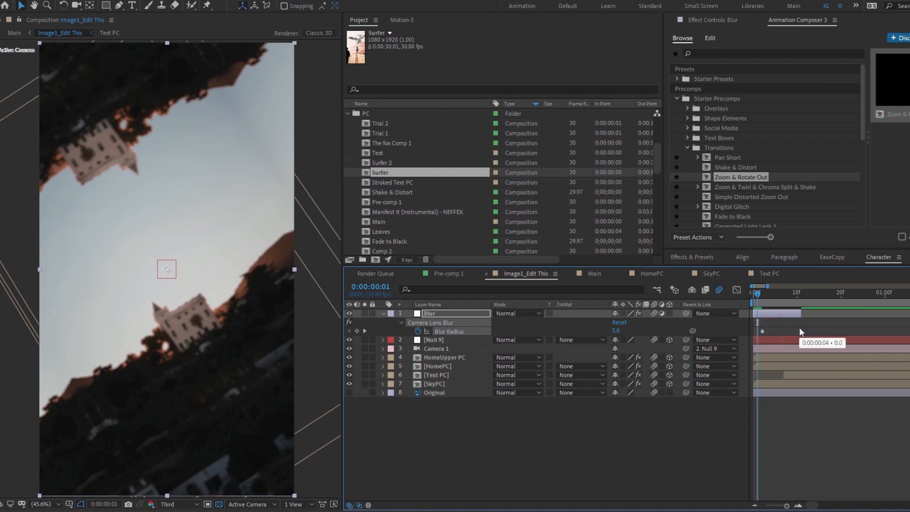
key("space")
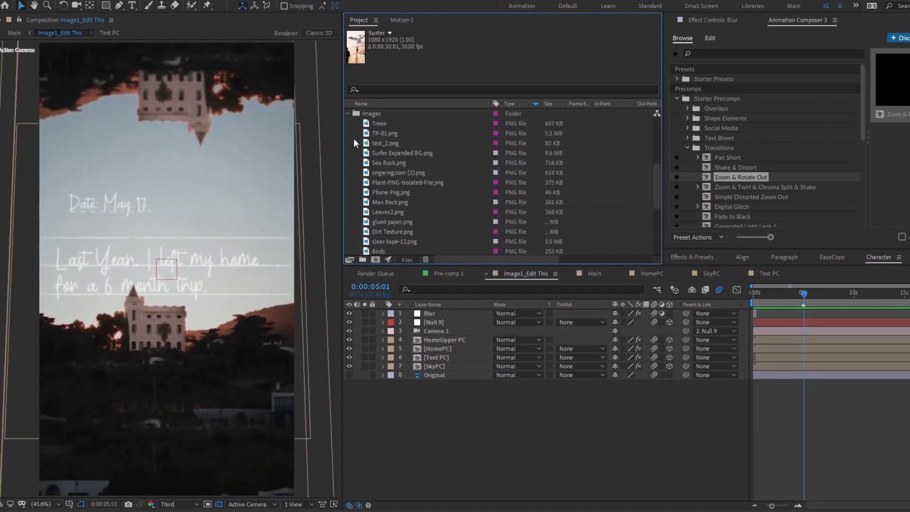
Search the project items for "P" and add P_02.mp4 to the composition between Camera 1 and HomeUpper PC
left_click(348, 114)
left_click(379, 90)
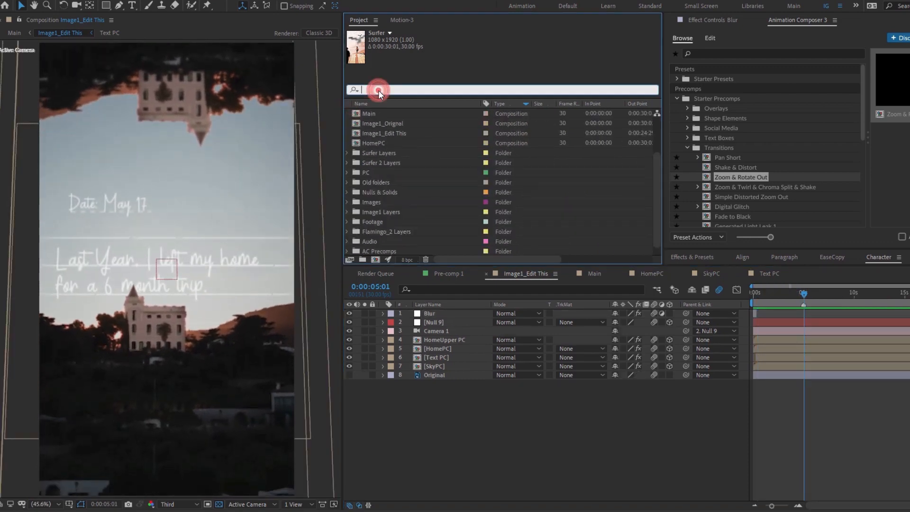
type("P")
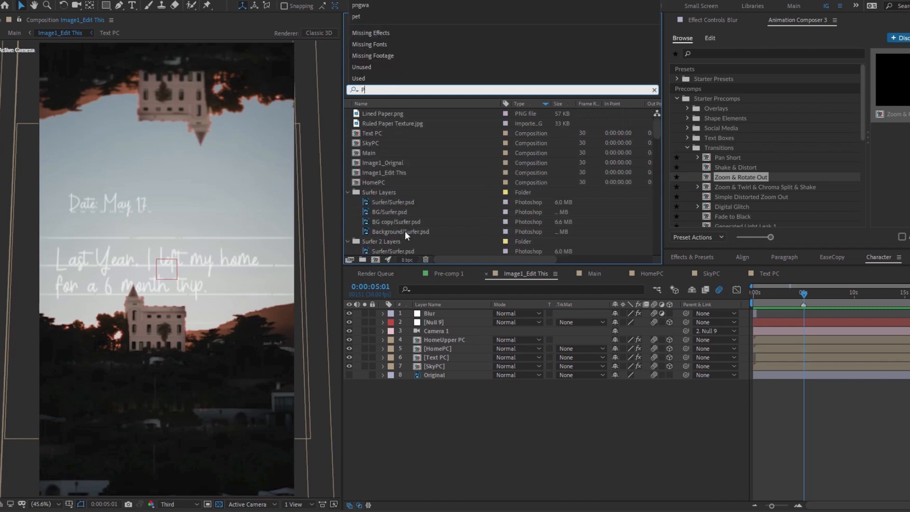
scroll(405, 231, "down", 12)
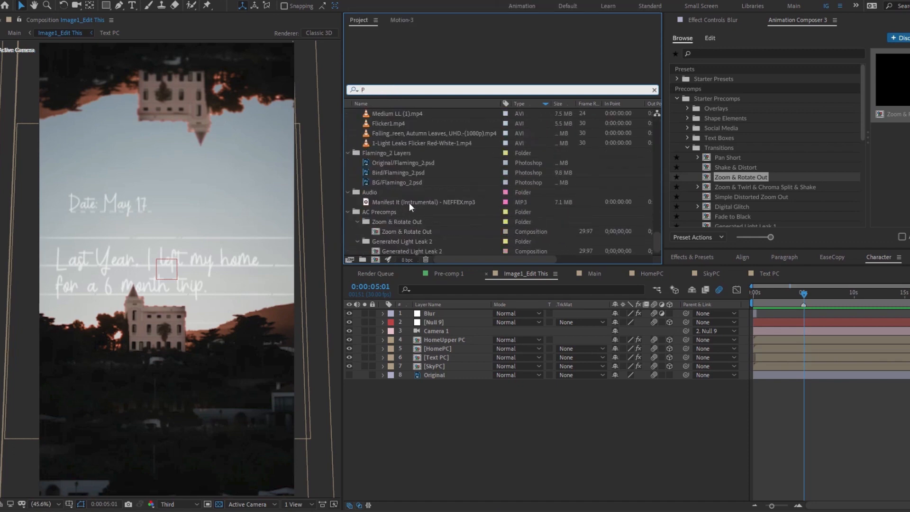
scroll(398, 156, "up", 1)
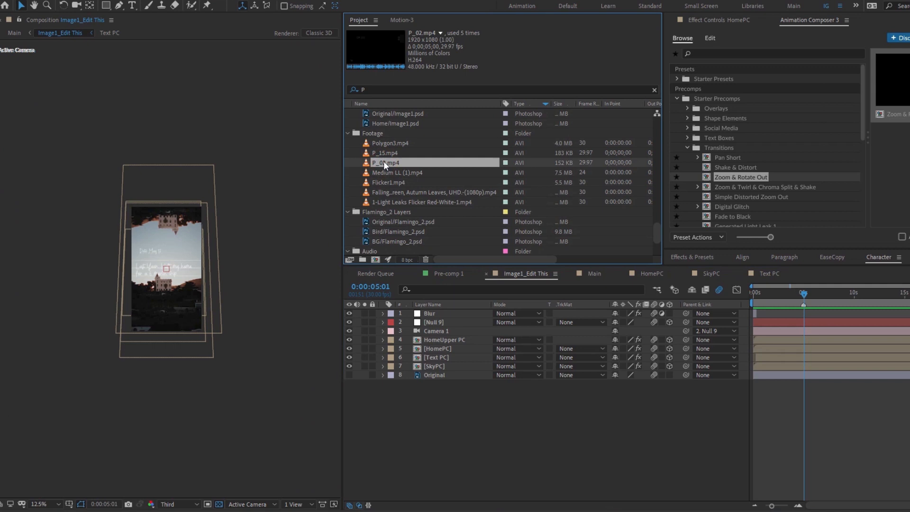
left_click_drag(383, 162, 439, 332)
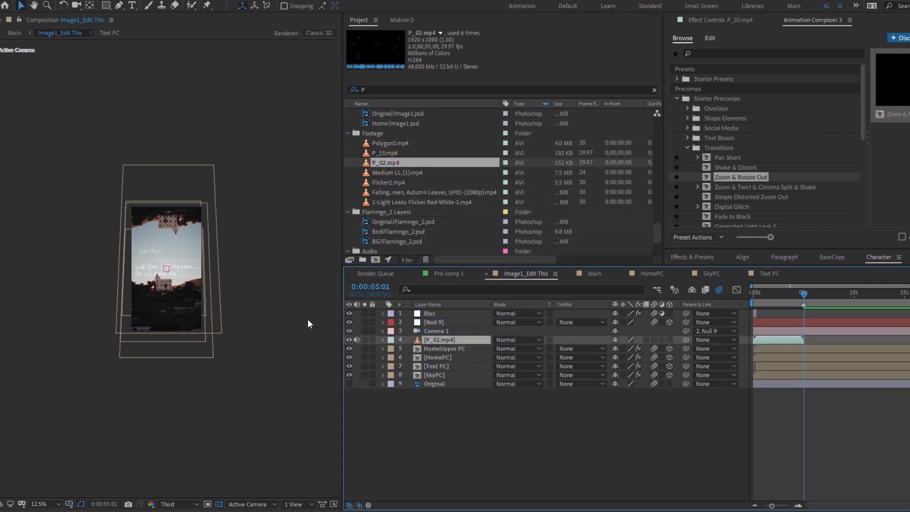
Scale the P_02.mp4 layer to 178% at 0:00:03:11 so it covers the frame height
left_click(787, 295)
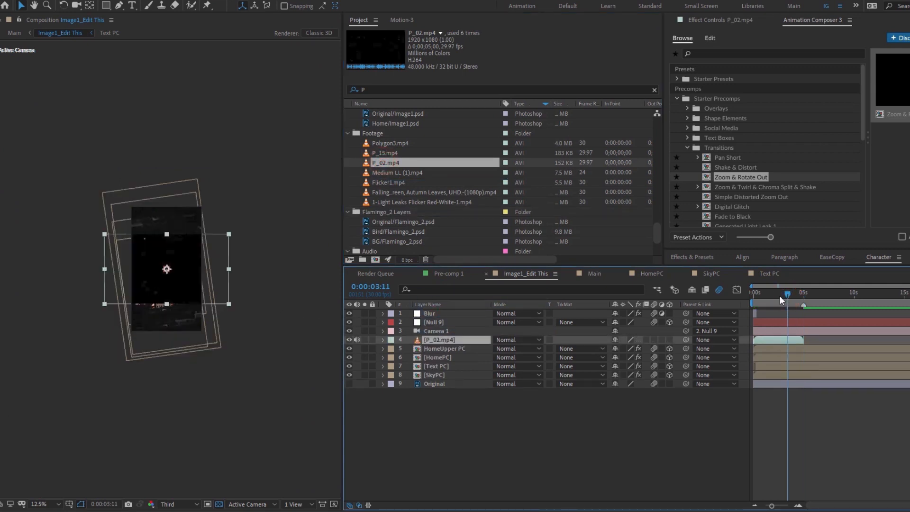
scroll(233, 300, "up", 1)
left_click(451, 339)
key("s")
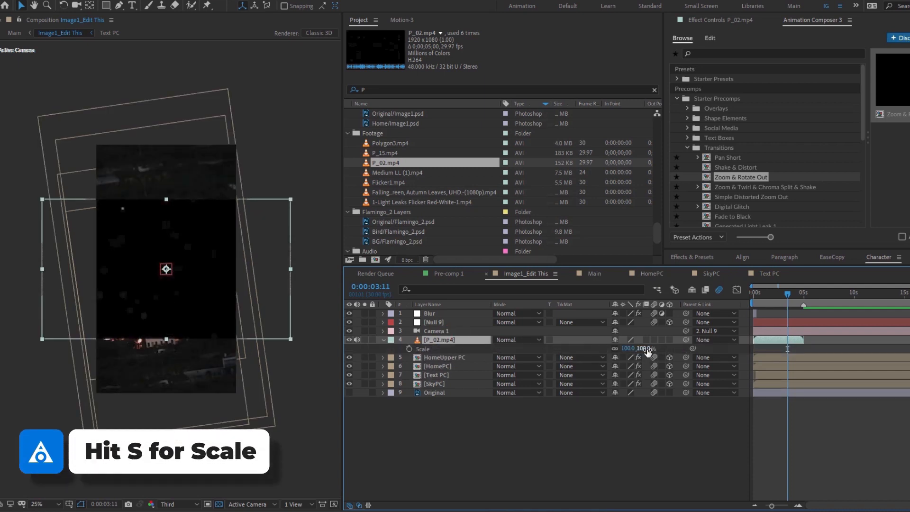
left_click_drag(648, 349, 658, 349)
left_click_drag(786, 349, 788, 349)
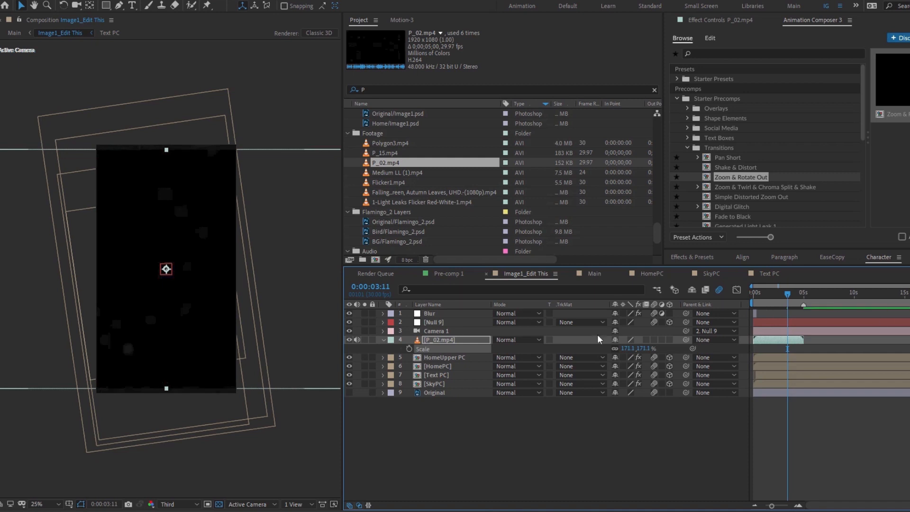
left_click_drag(644, 348, 677, 349)
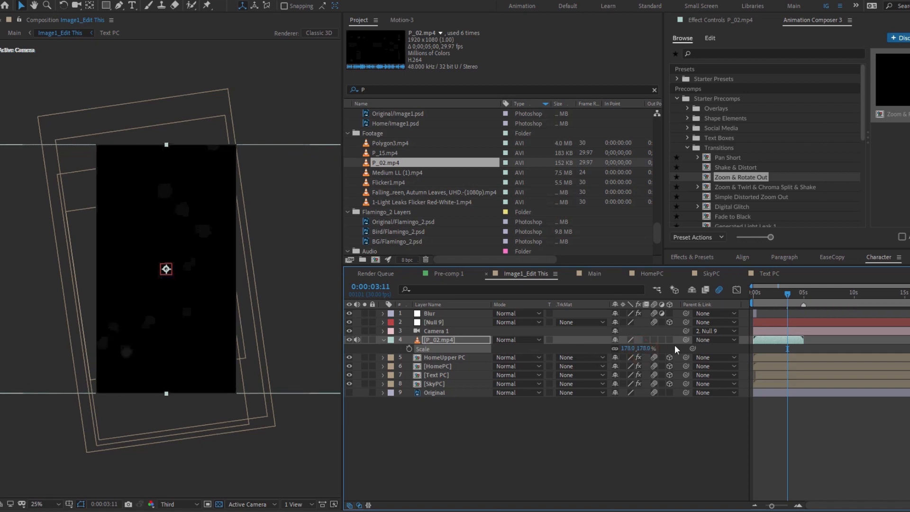
Set the P_02.mp4 layer's blending mode to Add and inspect the result up close
left_click(510, 340)
left_click(545, 162)
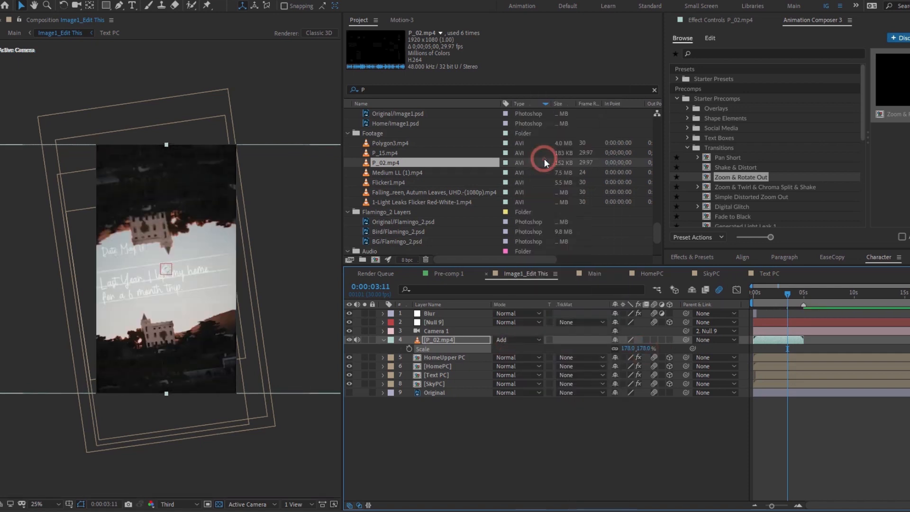
scroll(250, 307, "up", 2)
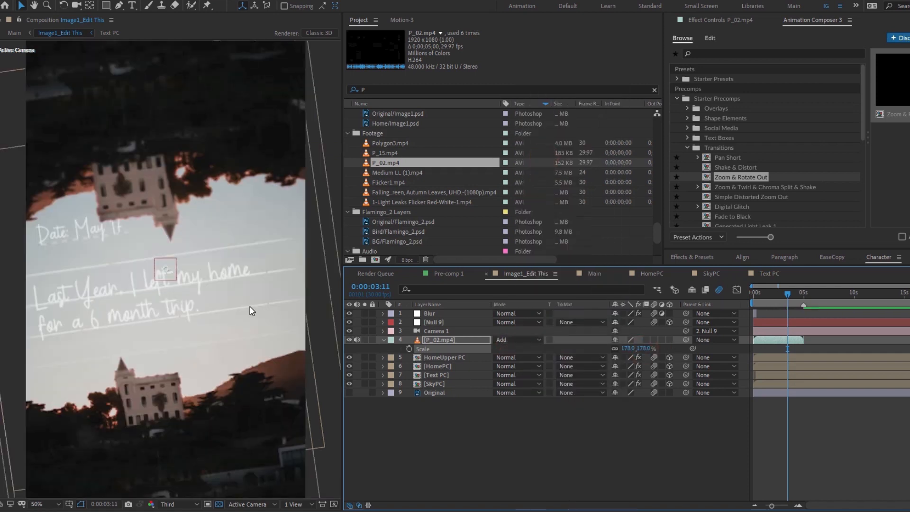
Lower the P_02.mp4 layer's Opacity to 45%
key("t")
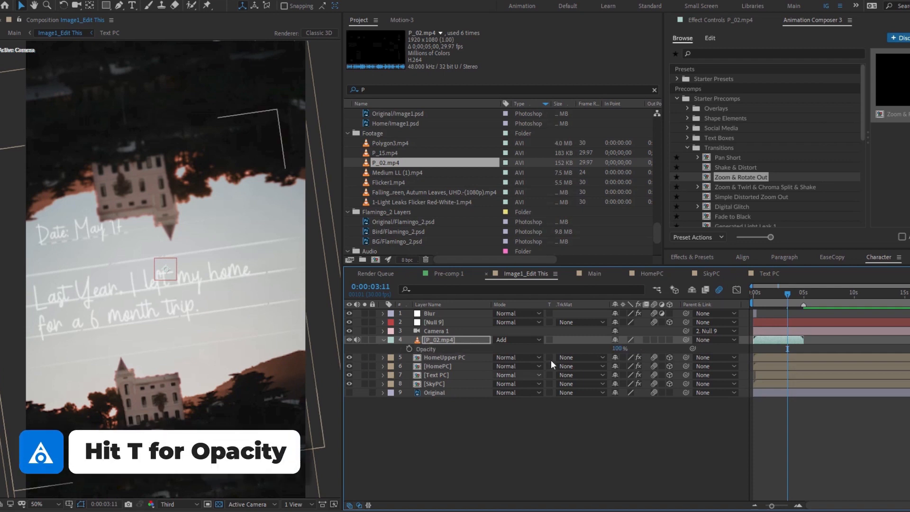
left_click_drag(619, 349, 604, 348)
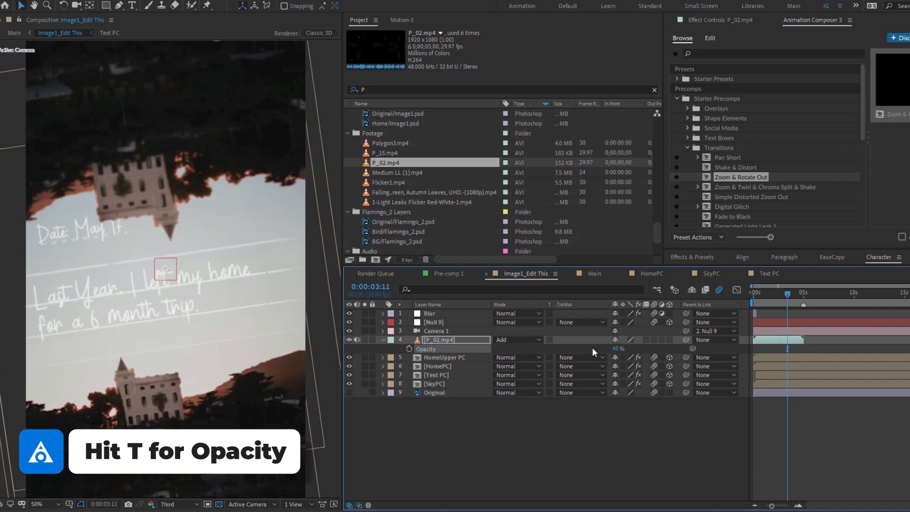
left_click(511, 432)
Apply the Levels effect to the P_02.mp4 layer and raise its Input Black to 252.5
left_click(451, 337)
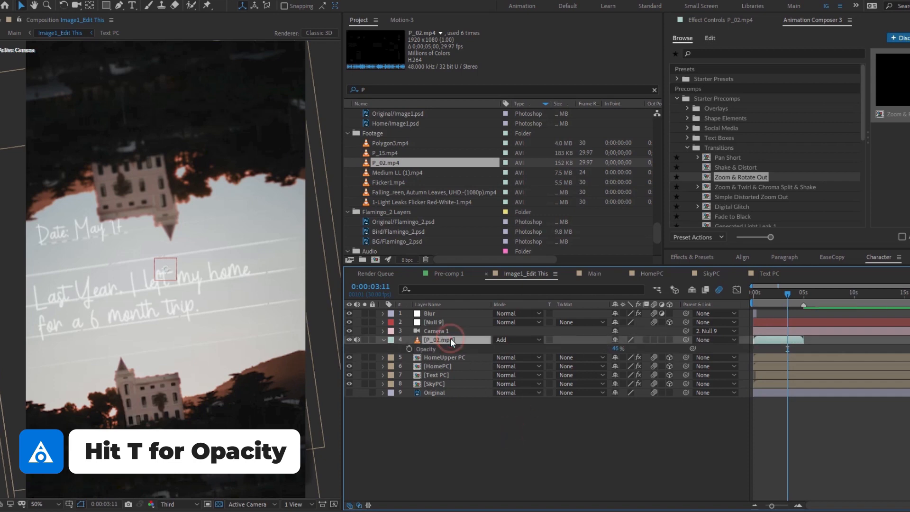
left_click(728, 21)
key("ctrl+space")
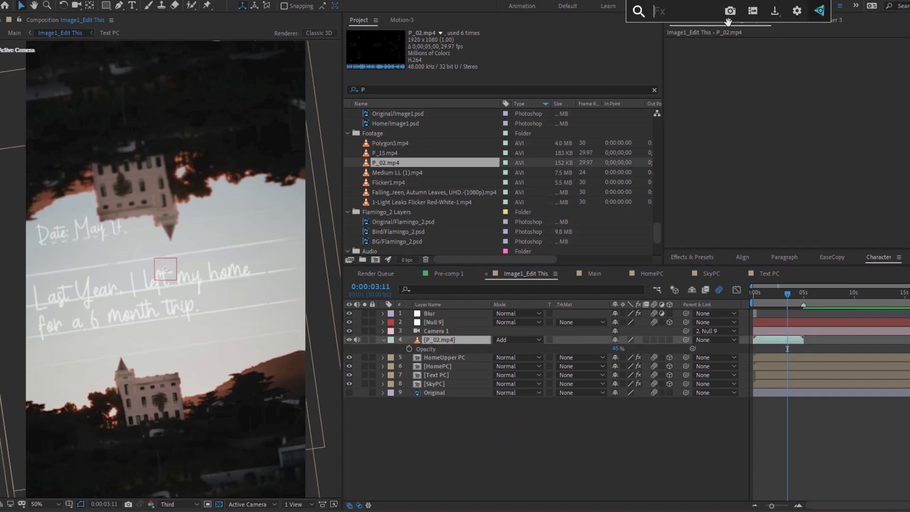
type("l")
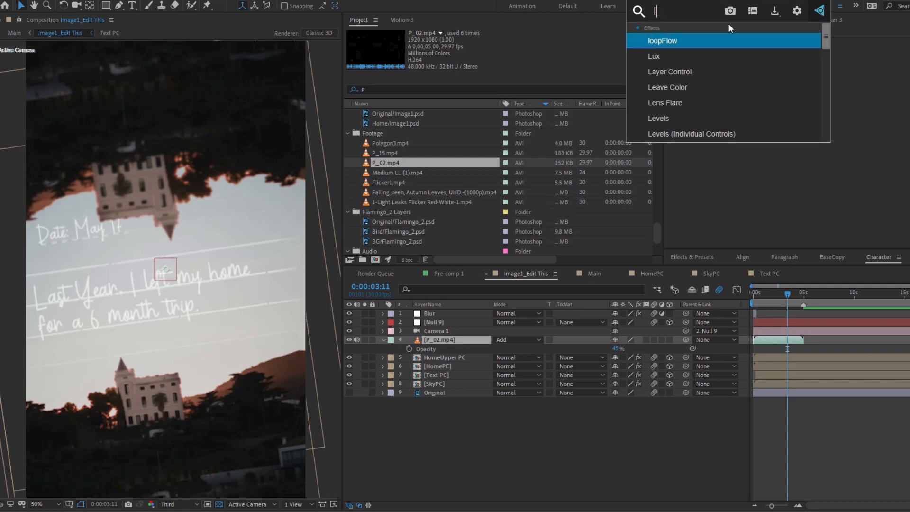
type("eve")
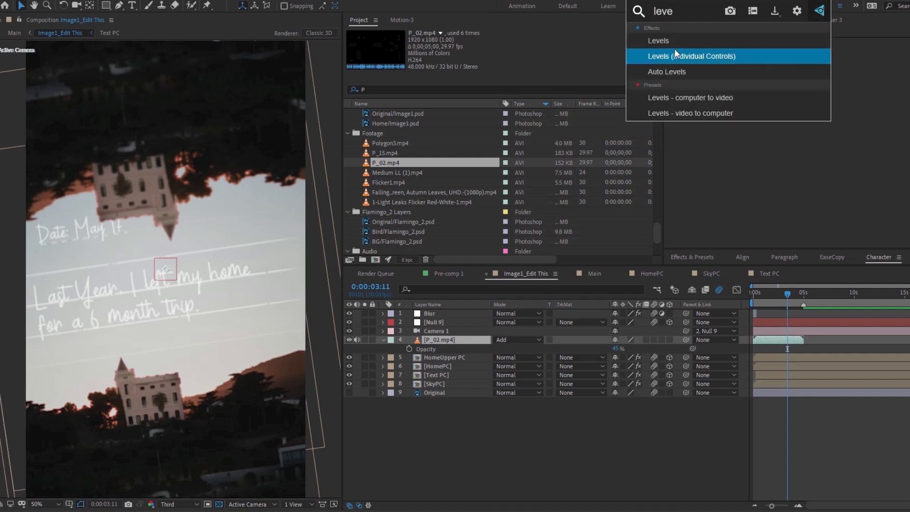
left_click(674, 44)
left_click_drag(838, 123, 891, 123)
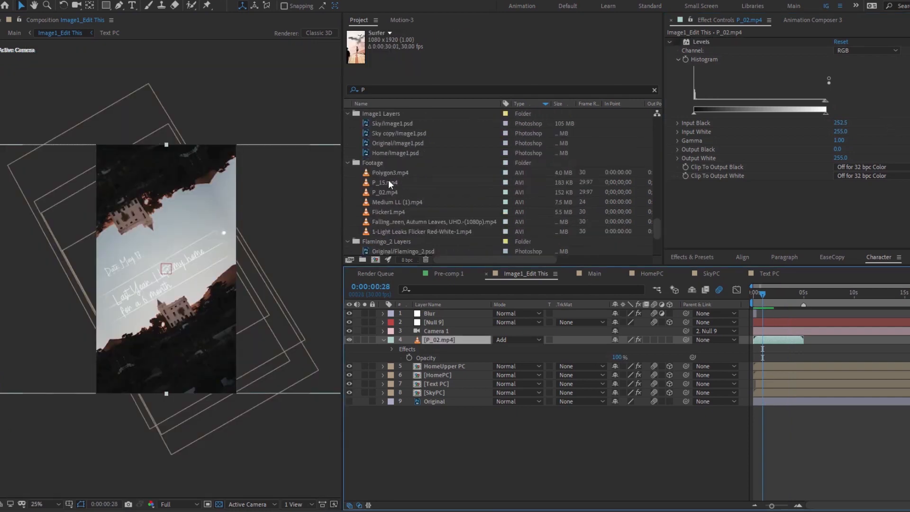
Replace the P_02.mp4 layer's footage with P_15.mp4, keeping its Add mode and Levels effect
left_click(386, 182)
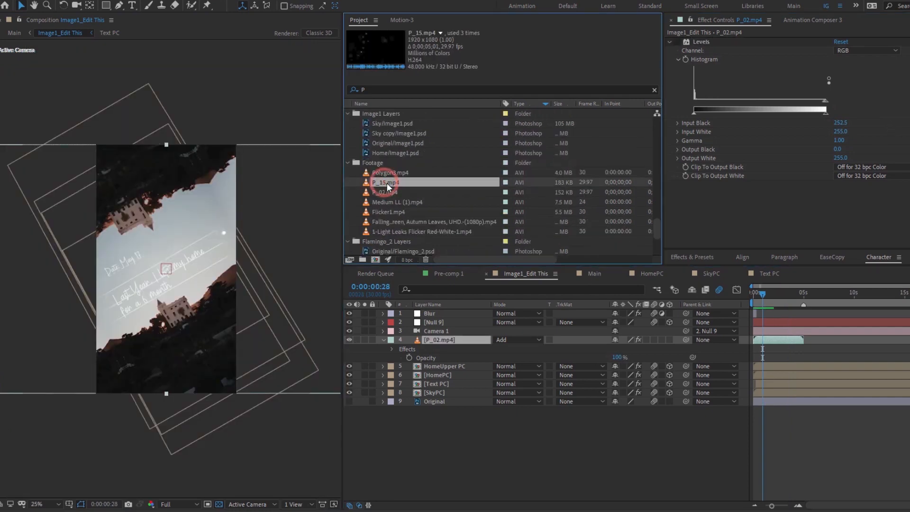
left_click_drag(387, 183, 429, 340)
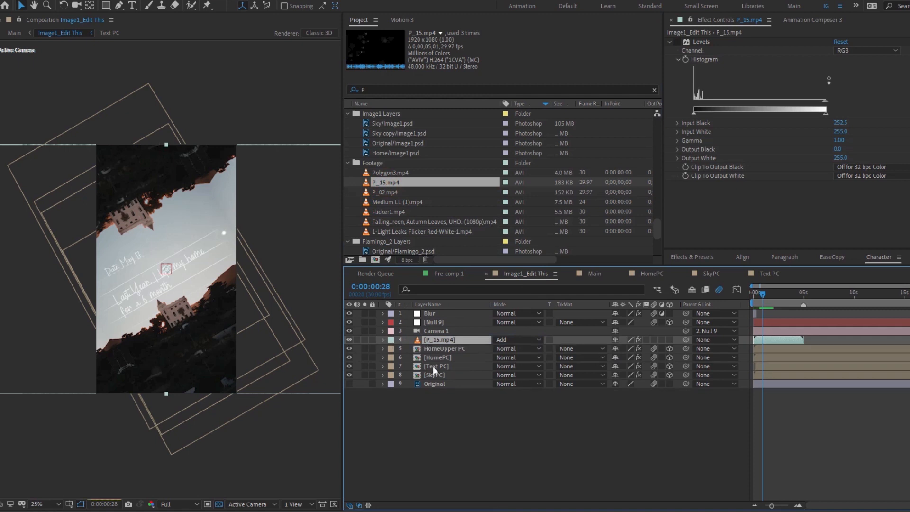
Preview the particle overlay and set the P_15.mp4 layer's Opacity to 45%
left_click(453, 421)
key("space")
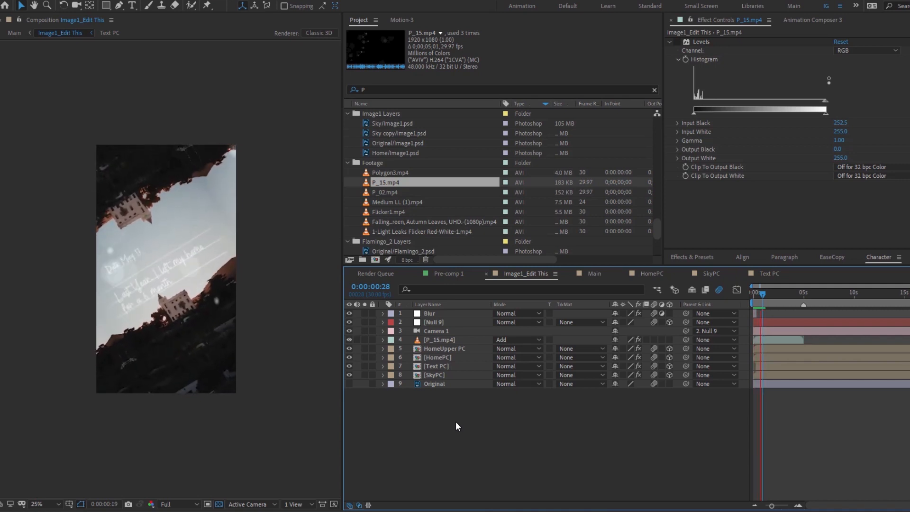
key("space")
left_click(444, 340)
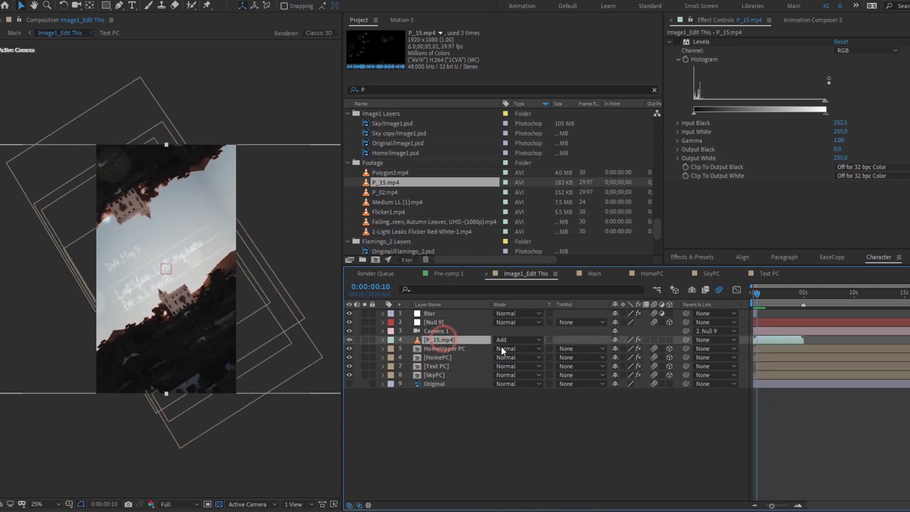
key("t")
left_click(617, 349)
type("45")
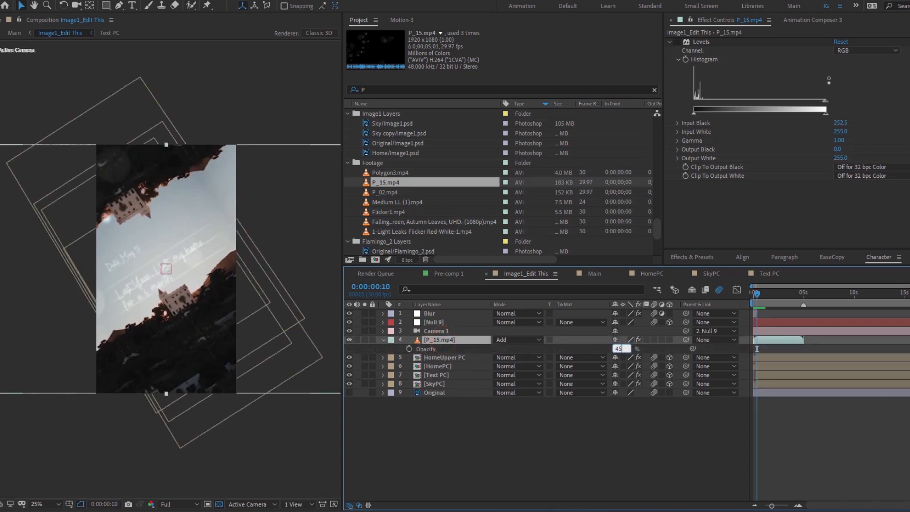
key("Return")
key("space")
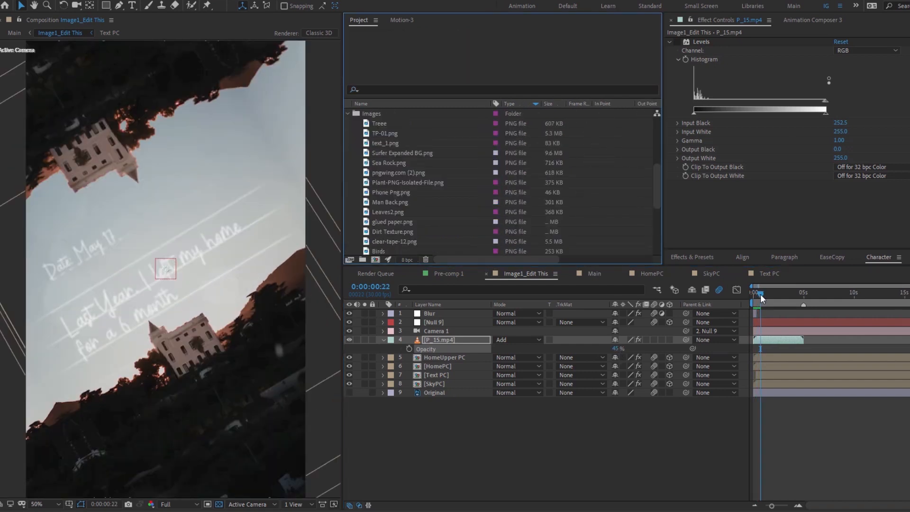
left_click_drag(761, 294, 764, 294)
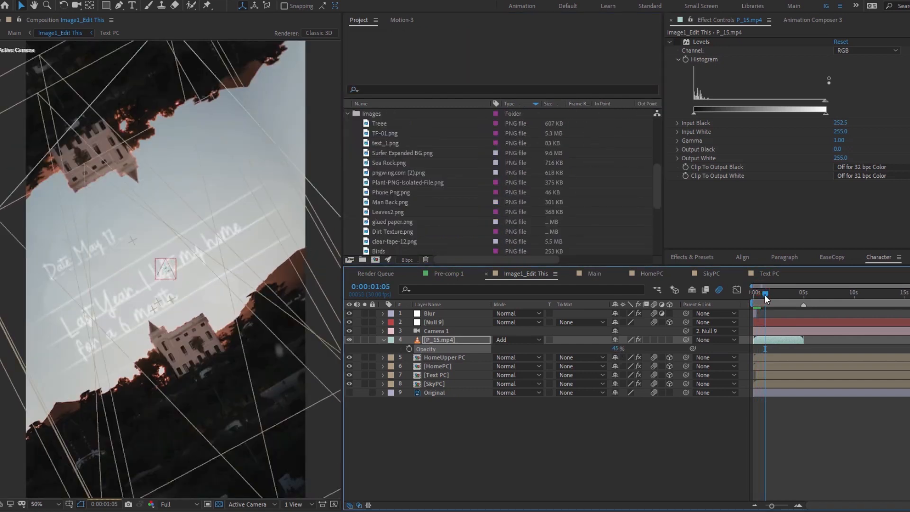
Enable time remapping on the P_15.mp4 layer and extend the layer past its original end at about 5 seconds
left_click(462, 340)
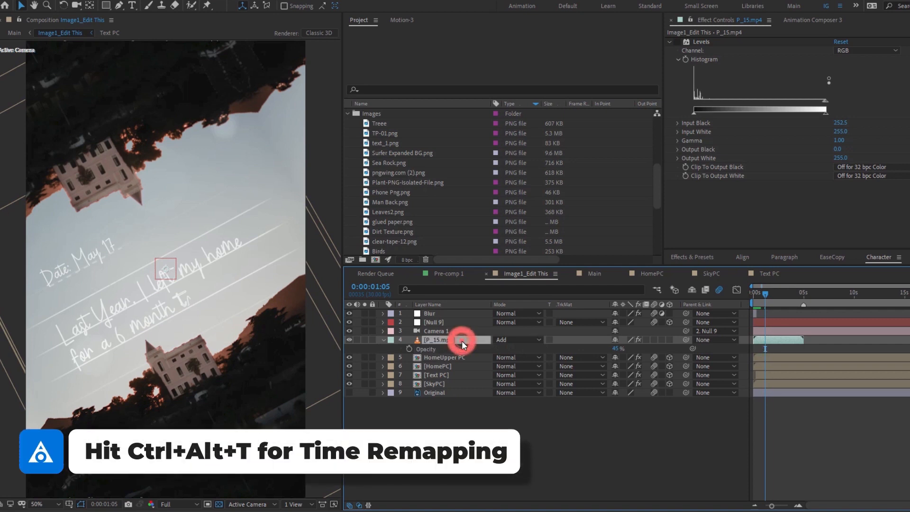
key("ctrl+alt+t")
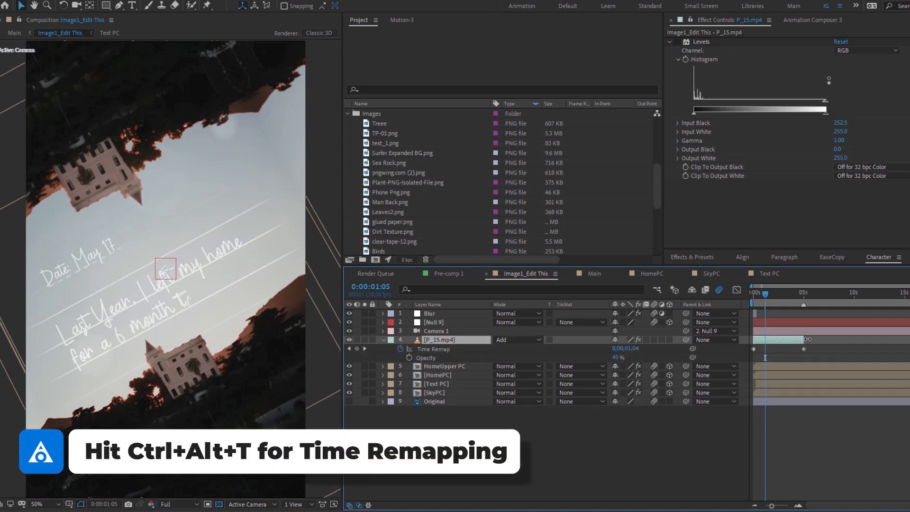
left_click_drag(807, 340, 813, 339)
Add a loopOut() expression to the P_15.mp4 layer's Time Remap and scrub the timeline to check it
left_click(401, 348, "alt")
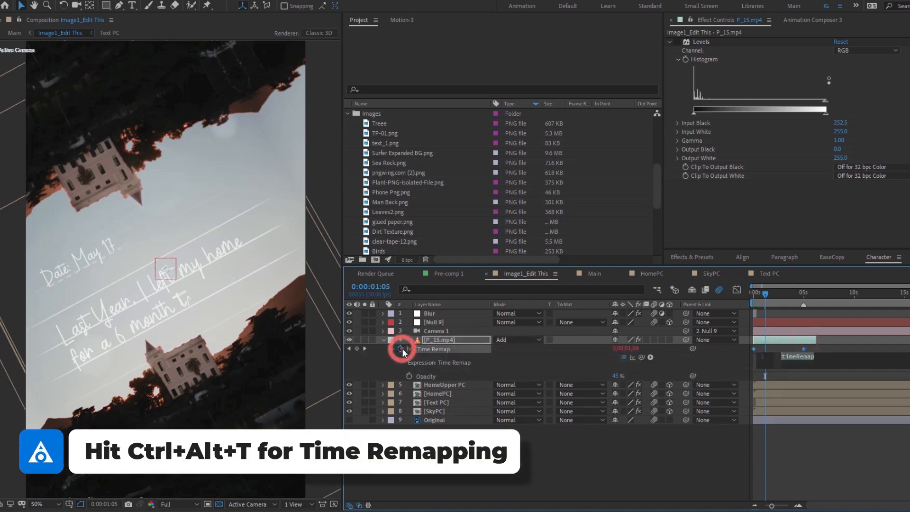
type("loop")
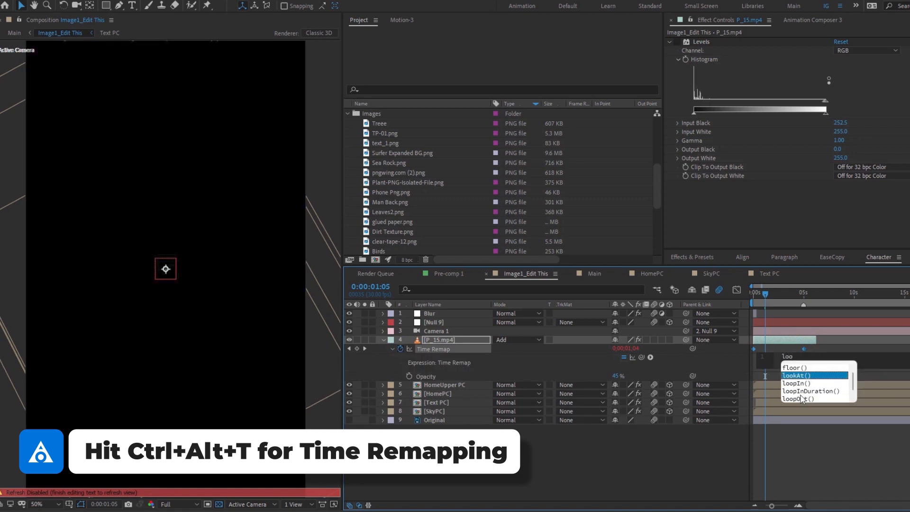
double_click(800, 397)
left_click(694, 433)
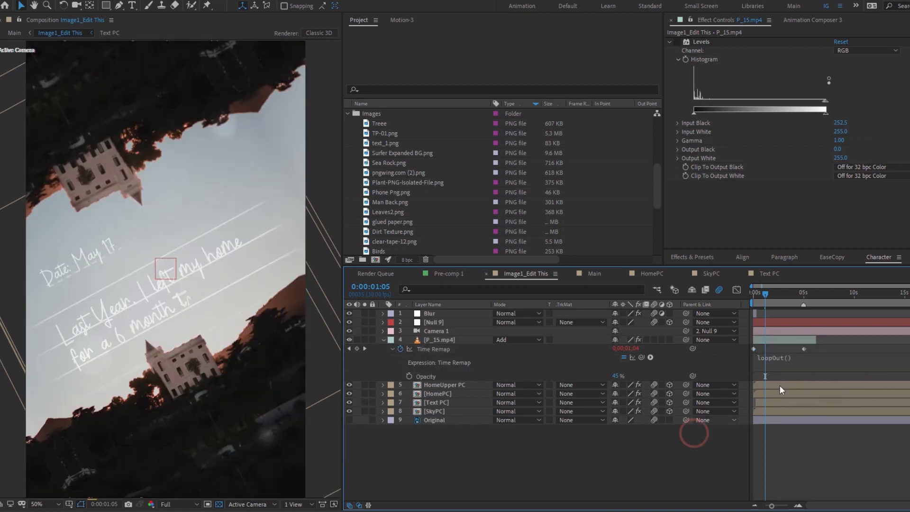
left_click_drag(767, 295, 783, 298)
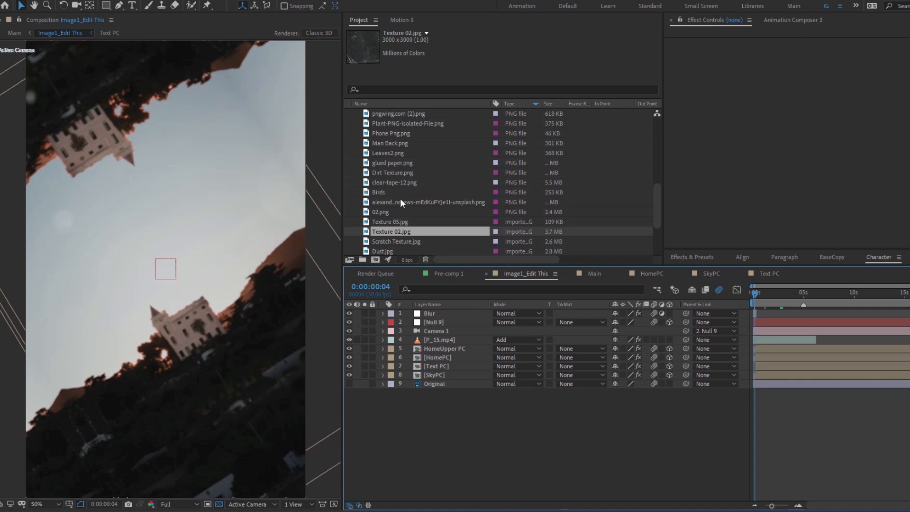
Add Scratch Texture.jpg to Image1_Edit This, directly above the P_15.mp4 layer
scroll(400, 198, "down", 1)
left_click(400, 212)
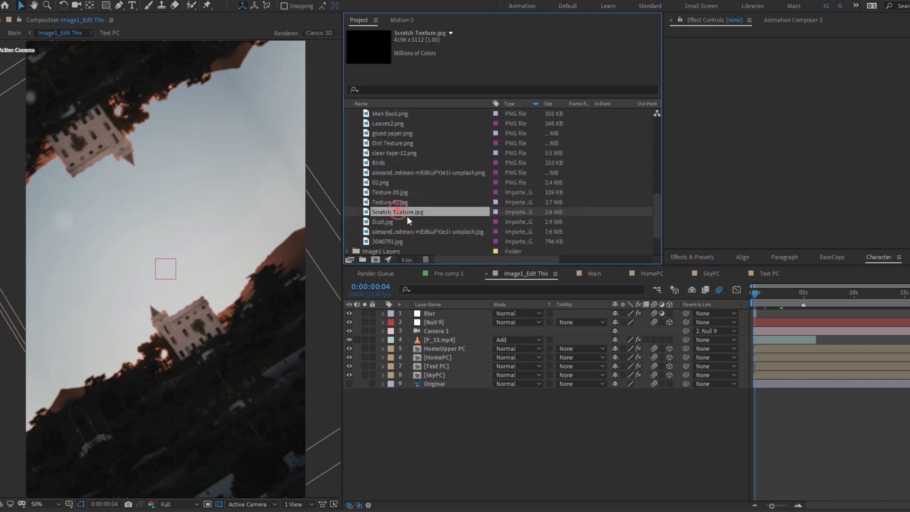
left_click_drag(400, 211, 449, 337)
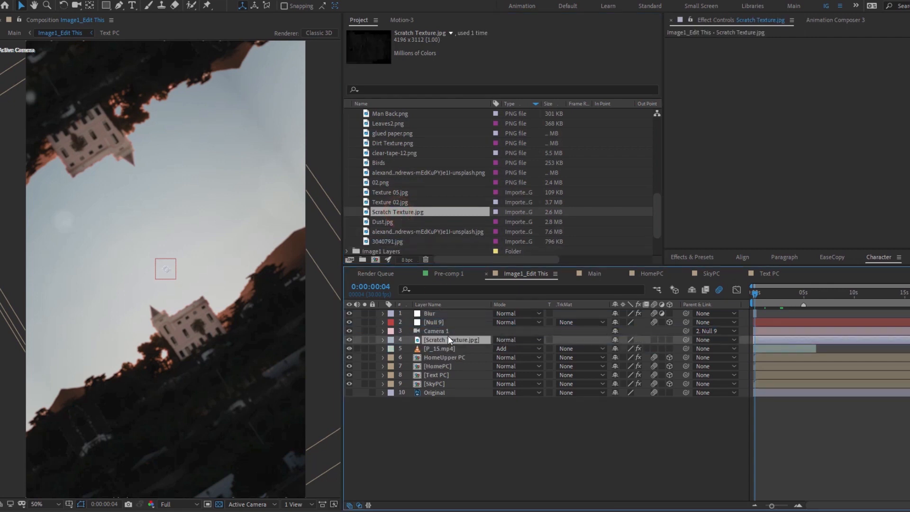
Try the Overlay, Multiply and Hard Light blending modes on the Scratch Texture.jpg layer
left_click(512, 340)
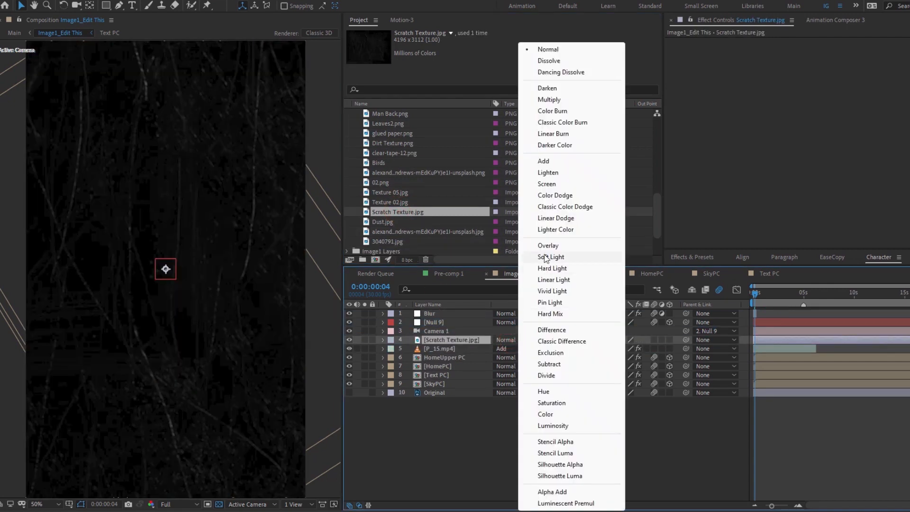
left_click(546, 248)
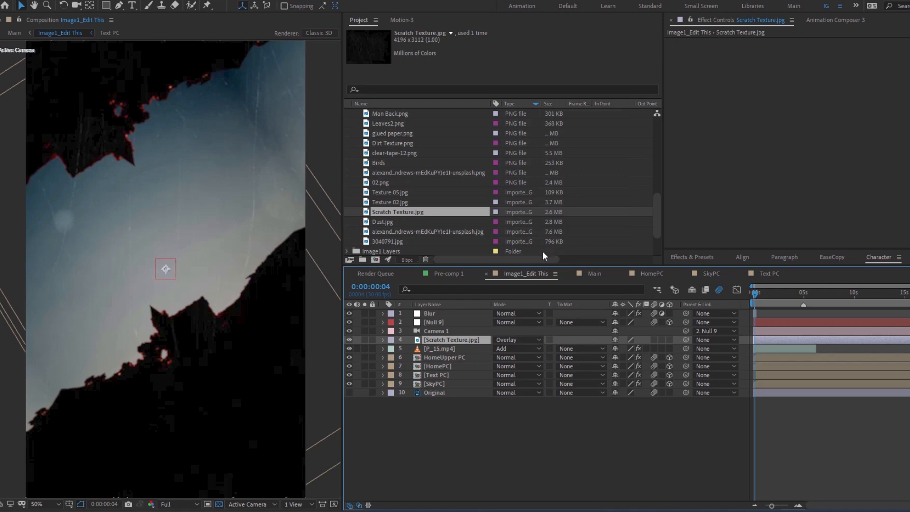
left_click(518, 340)
left_click(550, 99)
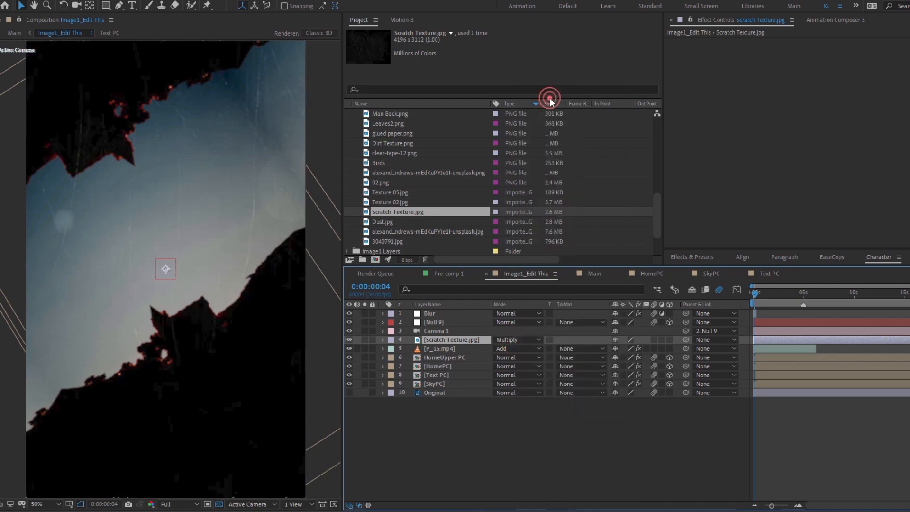
left_click(512, 340)
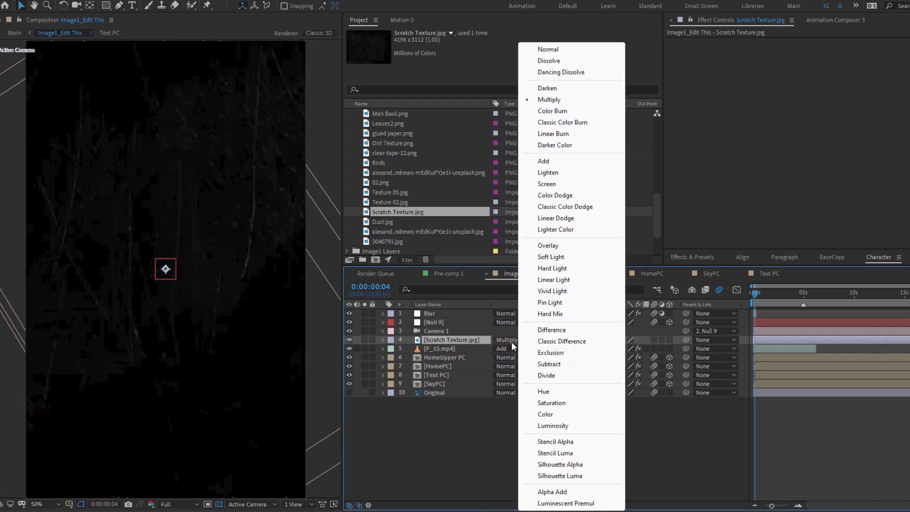
left_click(551, 268)
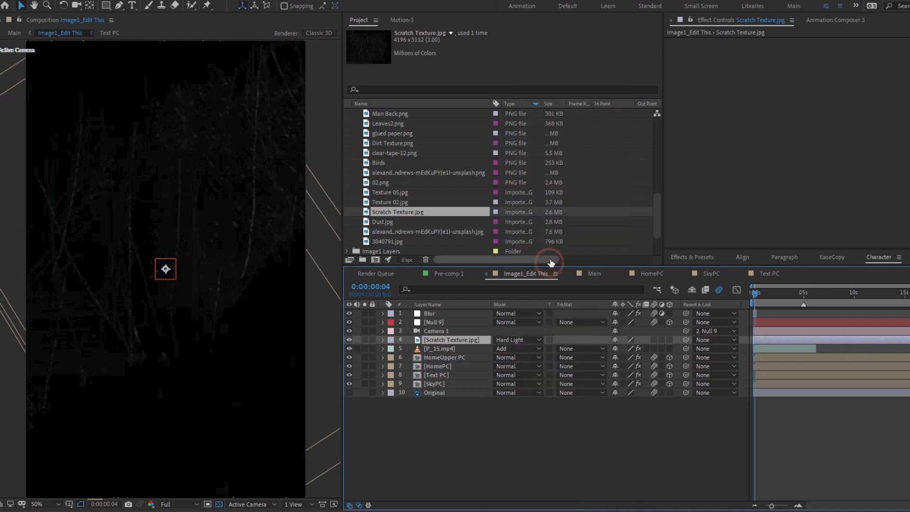
Set the Scratch Texture.jpg layer's blending mode to Soft Light, lower its Opacity to 27% and preview it
left_click(518, 342)
left_click(544, 260)
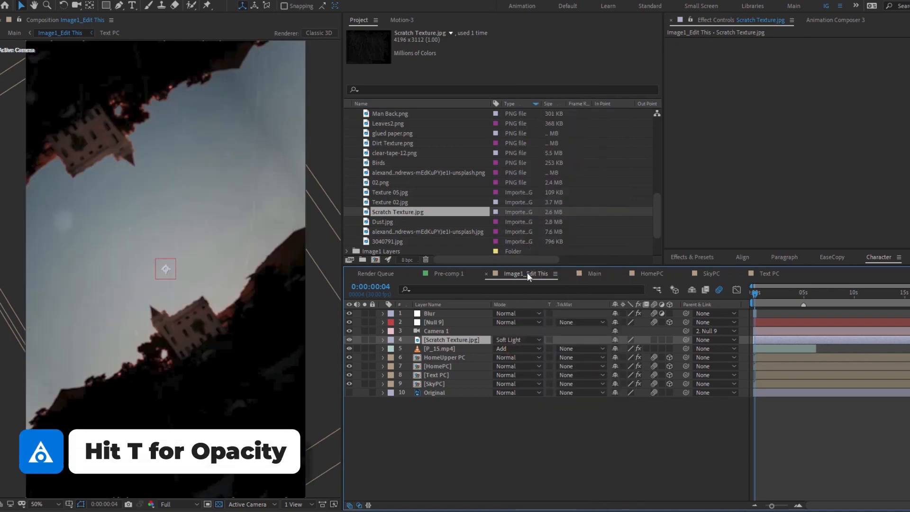
key("t")
left_click_drag(616, 349, 576, 370)
key("space")
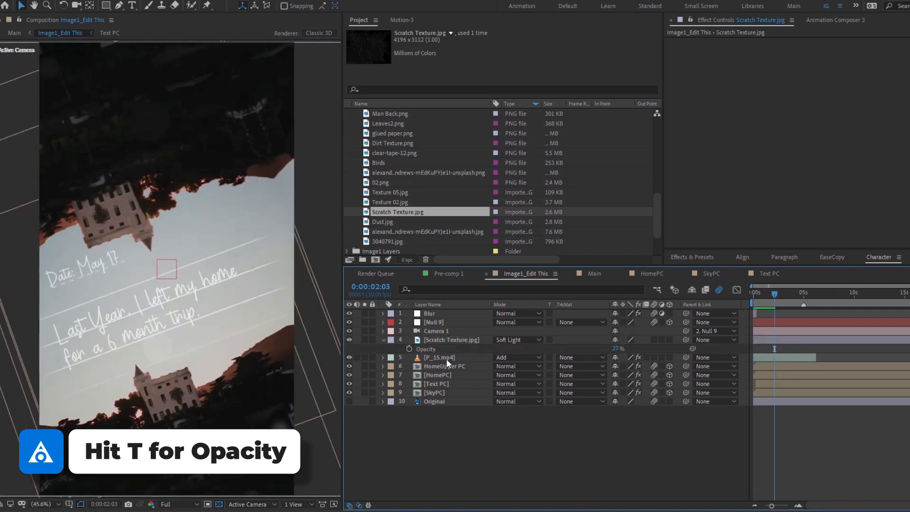
Apply the Glow effect to the Text PC layer and set its Glow Threshold to 40%
left_click(442, 383)
key("ctrl+space")
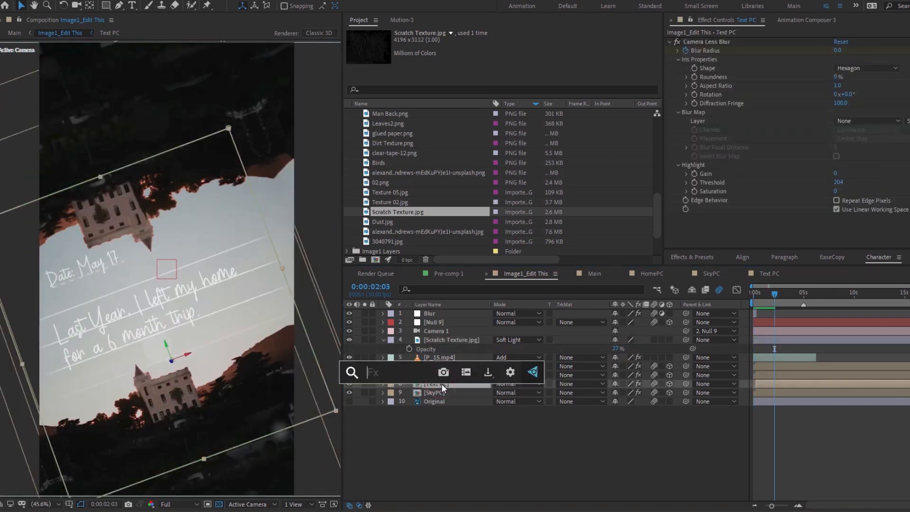
type("glp")
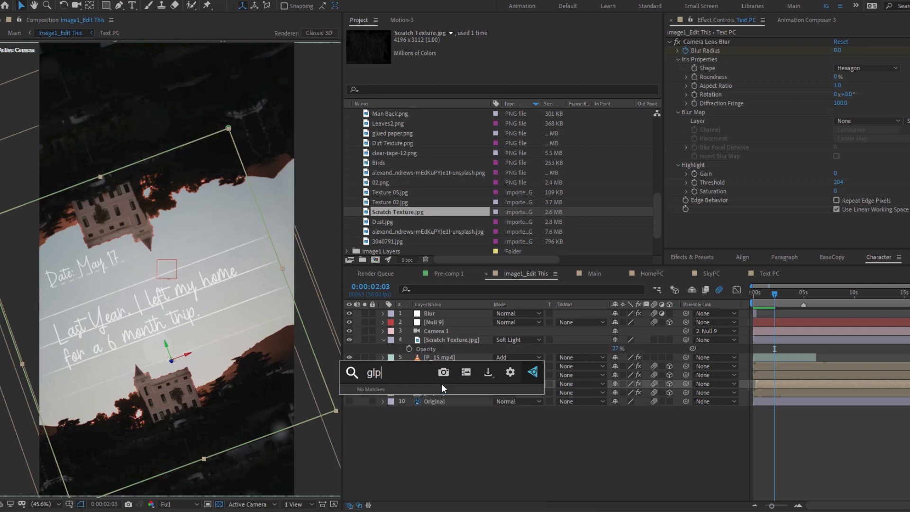
key("BackSpace")
key("Return")
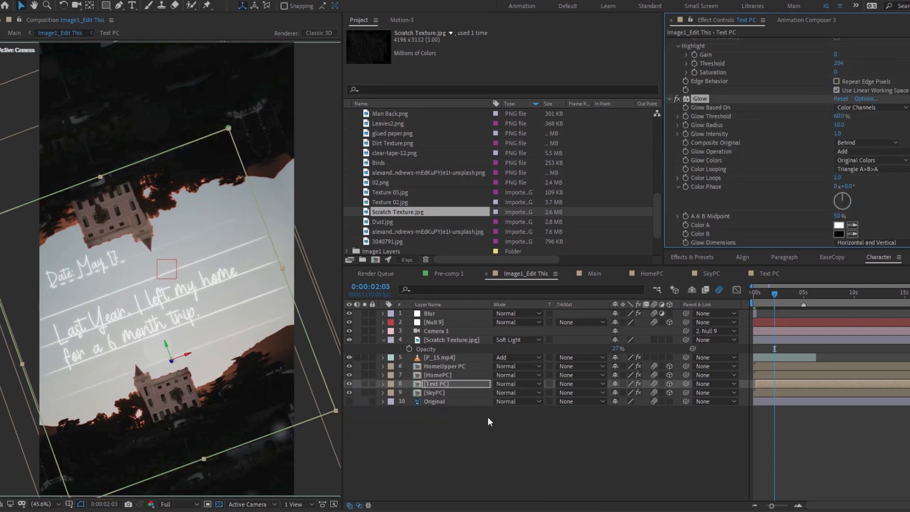
left_click(840, 118)
type("40")
key("Return")
Try a Glow Intensity of 0.5 on the Text PC layer and undo the change
left_click(839, 133)
type("0.5")
key("Return")
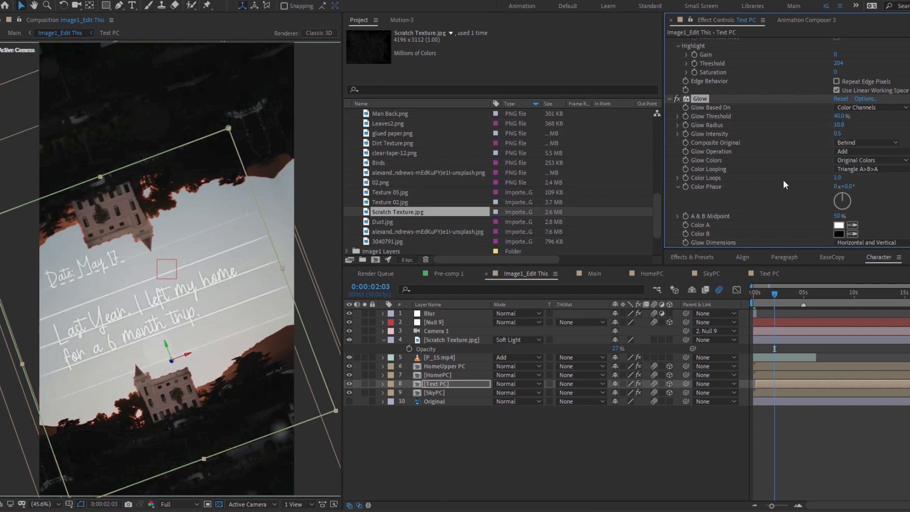
key("ctrl+z")
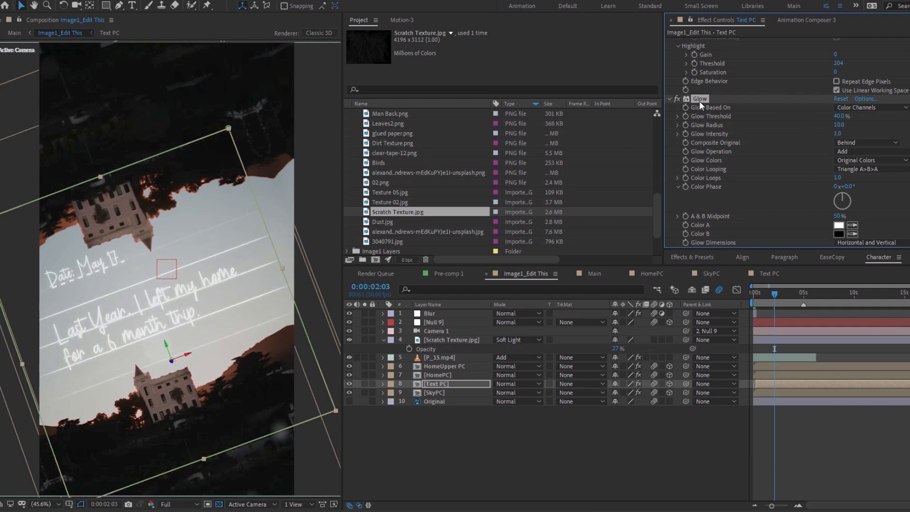
Set the Text PC layer's Glow Radius to 5, save the project and compare the text with the Glow switched off
left_click(842, 125)
type("5")
key("Return")
left_click(539, 449)
key("ctrl+s")
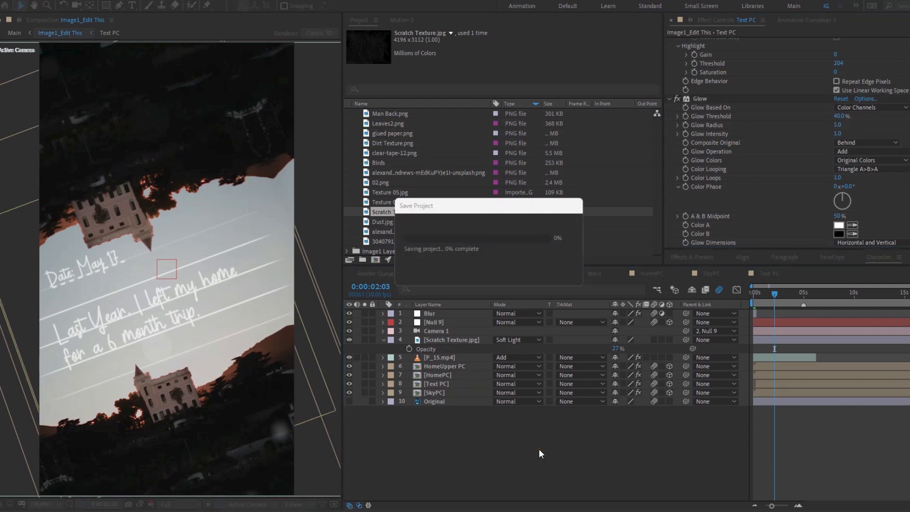
left_click(678, 98)
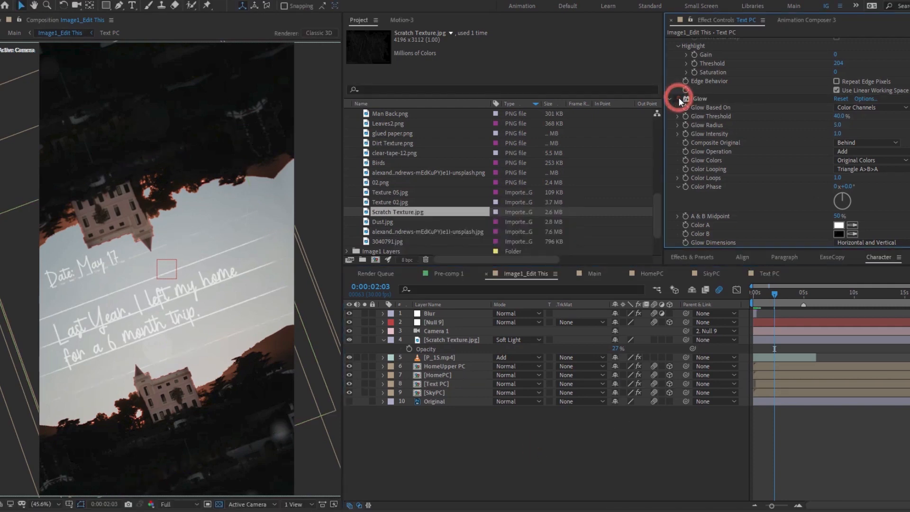
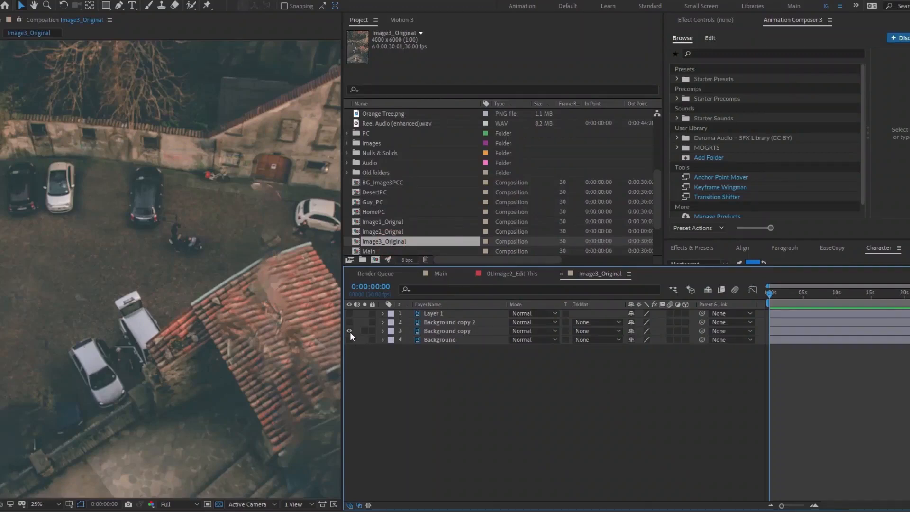
Show the Background copy 2 car layer in Image3_Original, toggling it and Layer 1 to inspect the separated cutouts
left_click(349, 323)
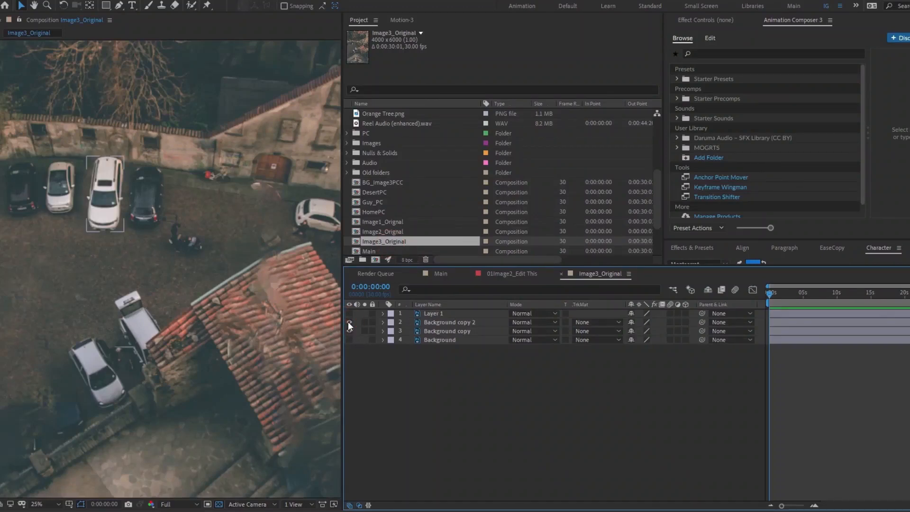
left_click(349, 314)
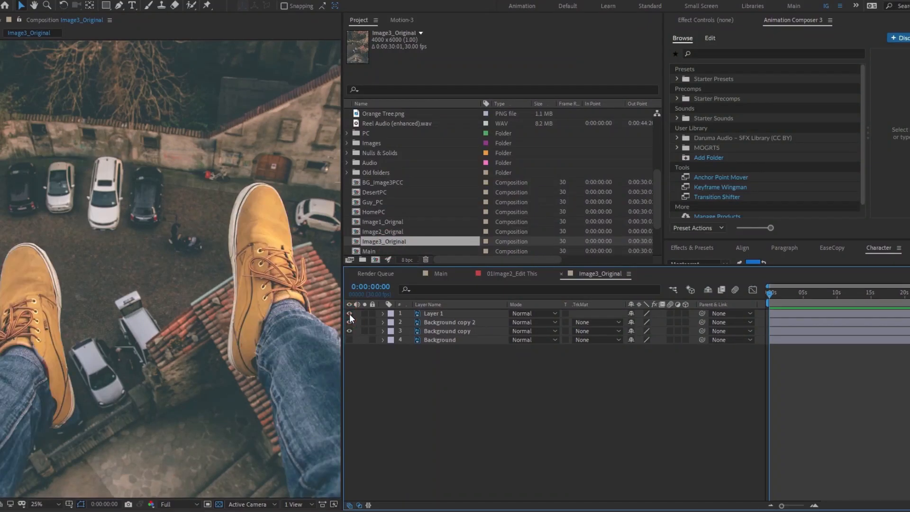
left_click(349, 314)
left_click(349, 322)
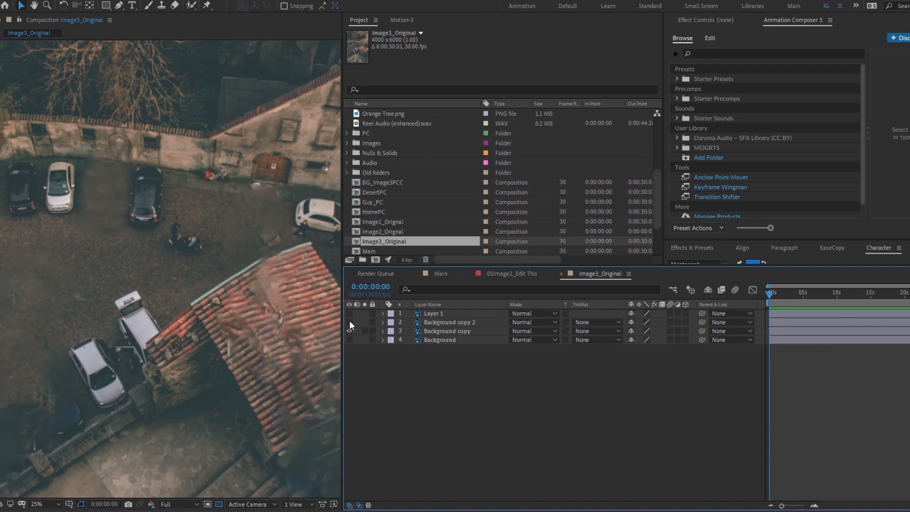
left_click(349, 323)
Duplicate the Background copy 2 white car layer and place the copy beside the cropped car at the image's left edge
left_click(111, 200)
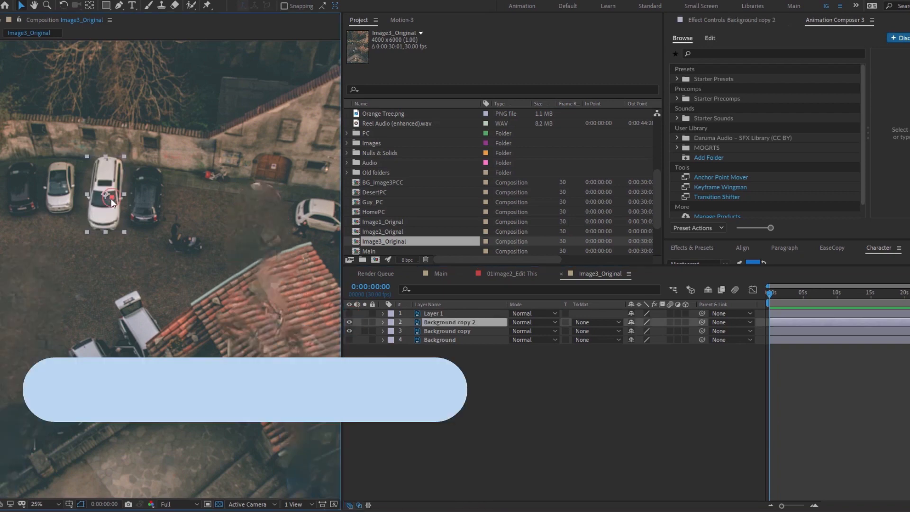
key("ctrl+d")
left_click_drag(113, 203, 8, 430)
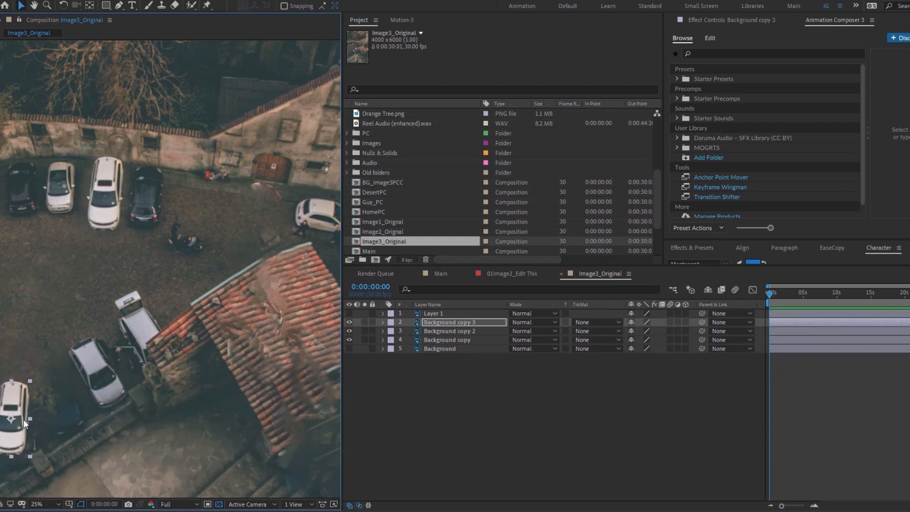
key("ctrl+z")
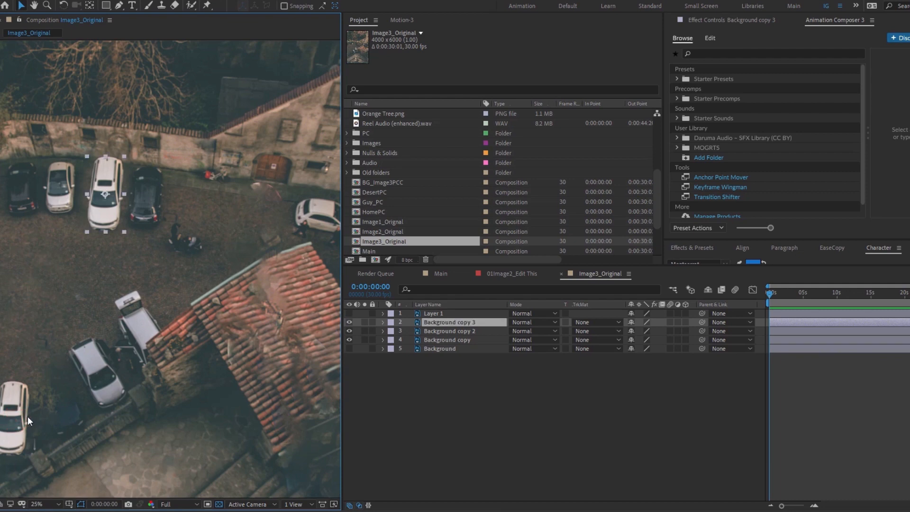
key("h")
left_click_drag(117, 296, 238, 187)
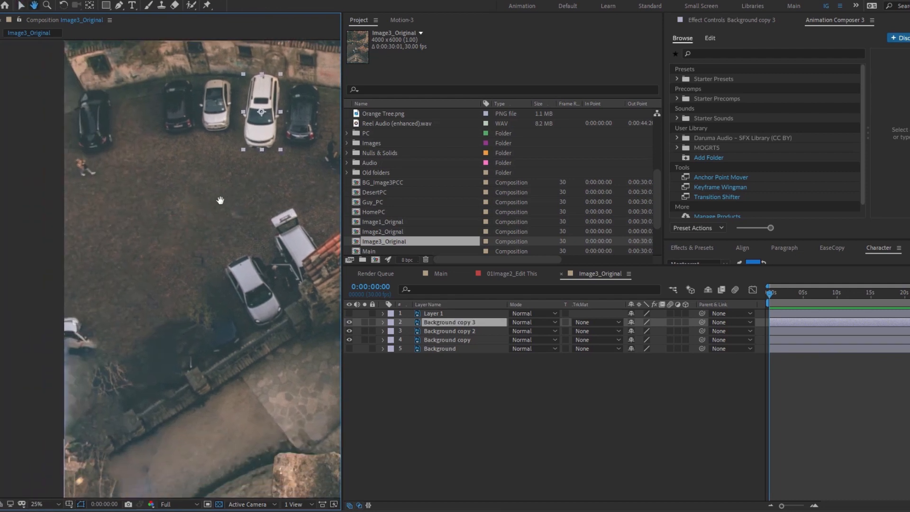
key("v")
left_click_drag(262, 135, 90, 383)
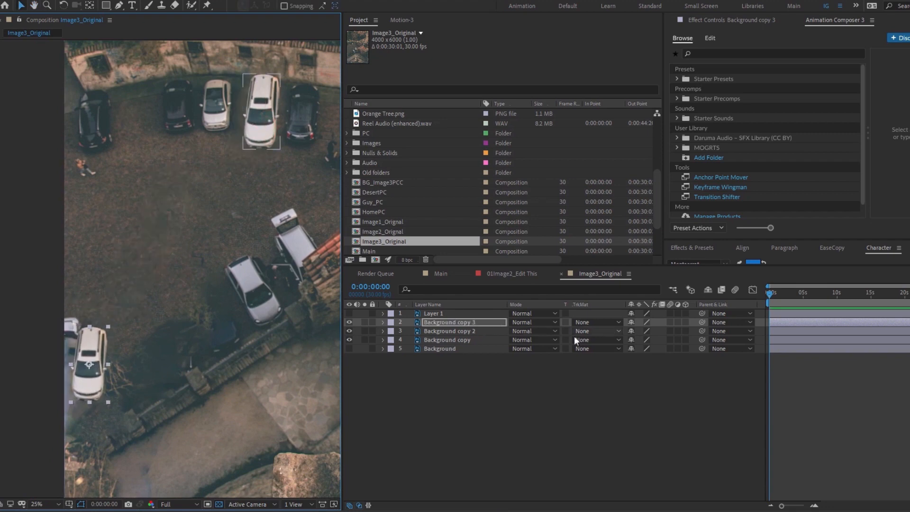
Rotate the duplicated car and scale it to 137.4% to cover the cropped car at the image's left edge, and save the project
key("r")
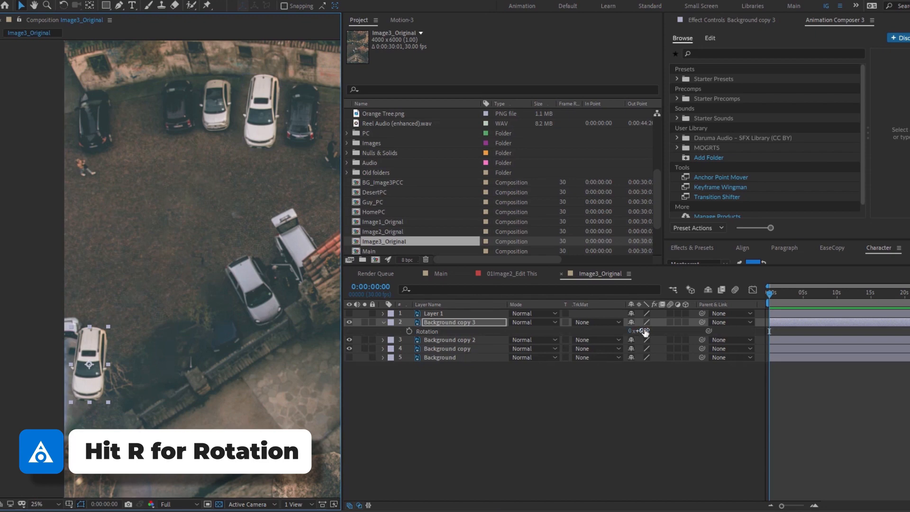
left_click_drag(644, 331, 840, 312)
key("s")
left_click_drag(92, 354, 81, 353)
left_click(424, 423)
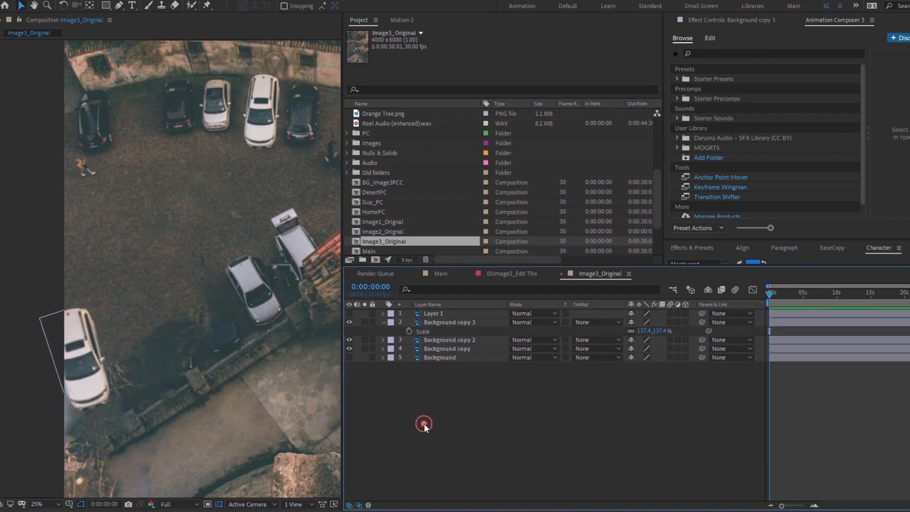
left_click(74, 363)
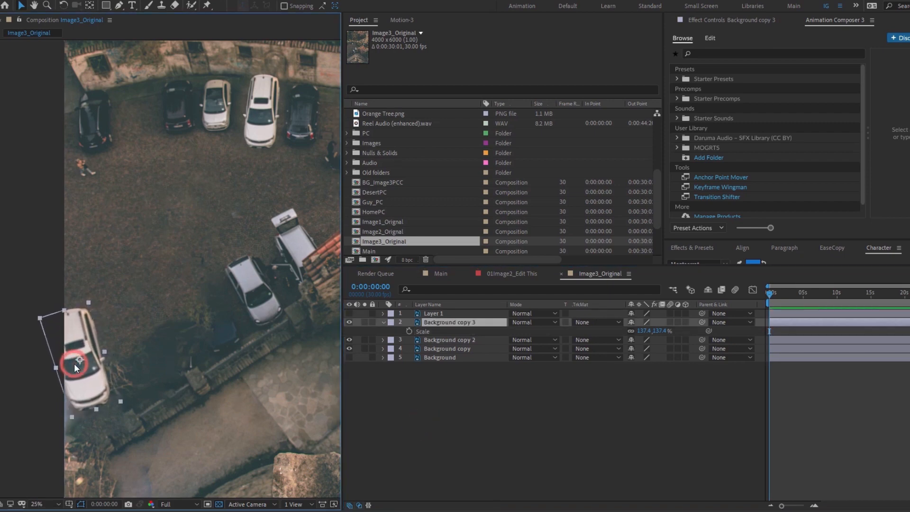
scroll(74, 363, "down", 2)
left_click(488, 414)
key("ctrl+s")
Rename the Background copy layer as BG_Image3PC
left_click(431, 351)
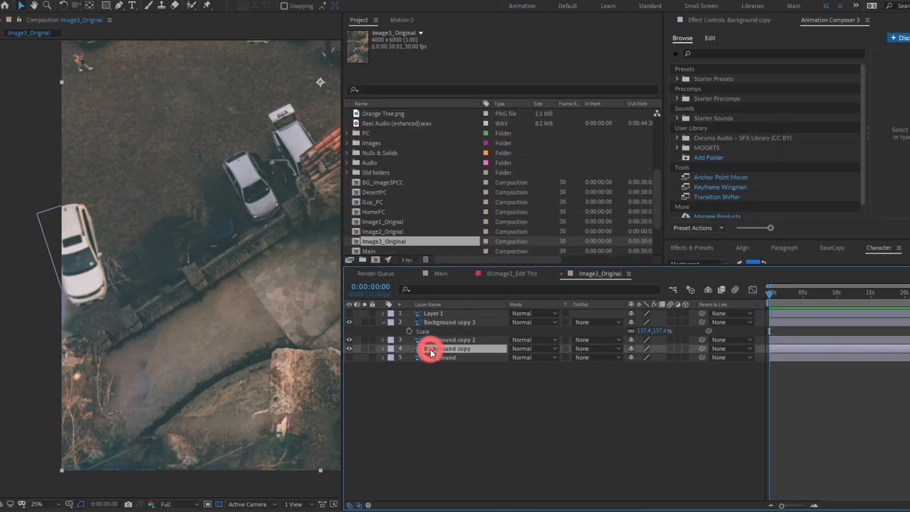
left_click_drag(349, 340, 349, 351)
left_click(349, 351)
left_click(445, 346)
key("Return")
type("BG")
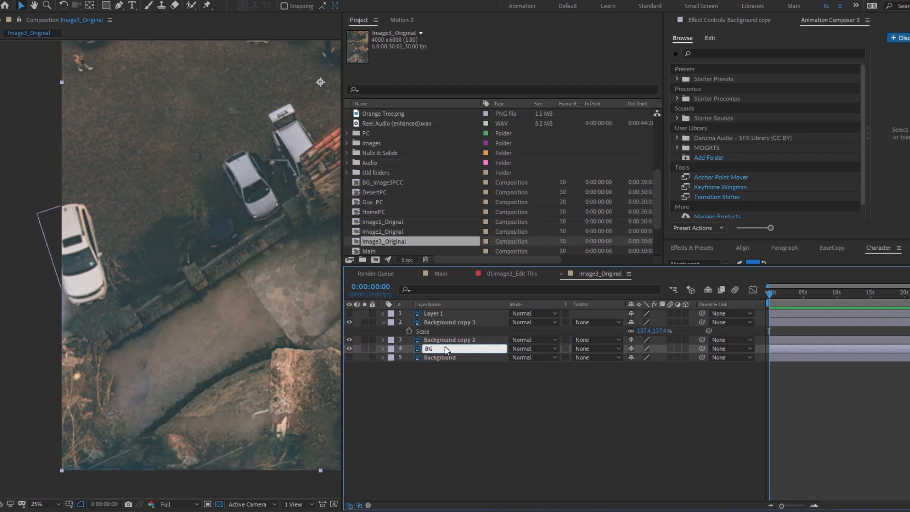
type("_PC")
left_click_drag(438, 348, 455, 349)
left_click(443, 347)
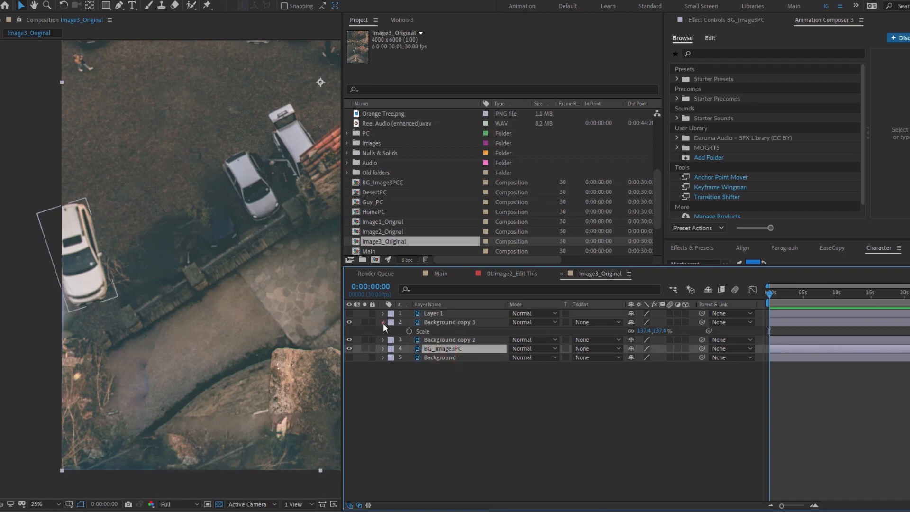
Pre-compose Background copy 3, Background copy 2 and BG_Image3PC into a composition named BG_Image3PC, moving all attributes
left_click(383, 322)
left_click(444, 322)
left_click(442, 331, "ctrl")
left_click(442, 339, "ctrl")
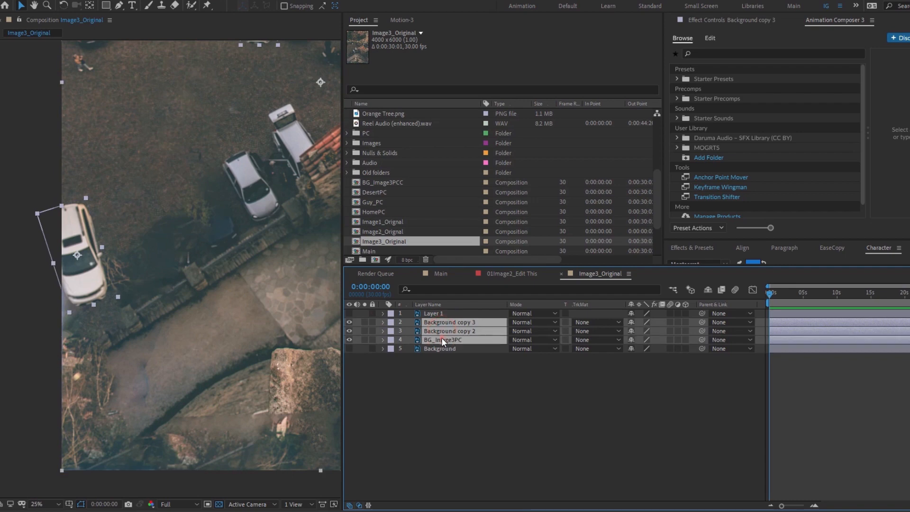
key("ctrl+shift+c")
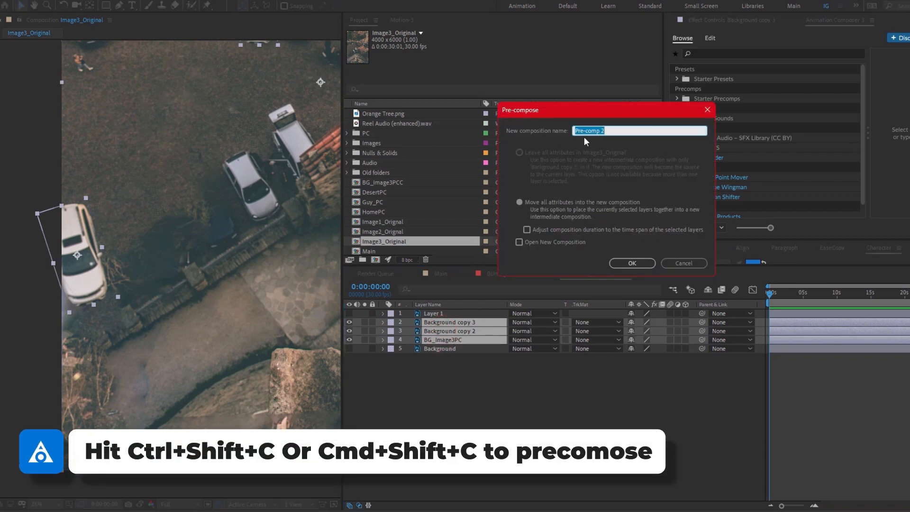
type("BG_Image3PC")
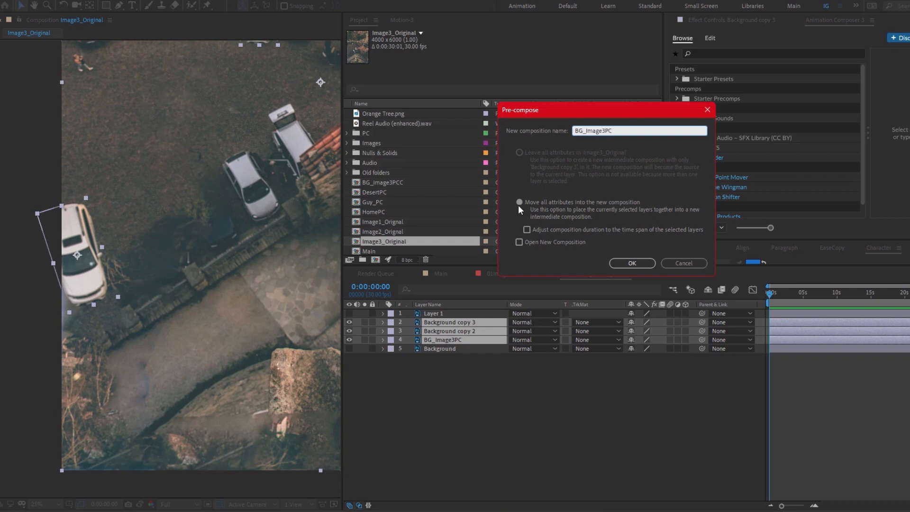
left_click(631, 263)
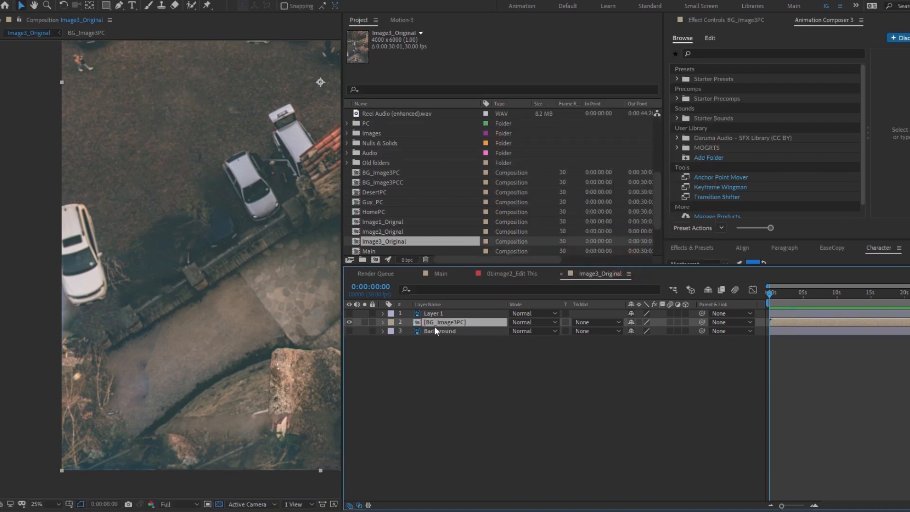
In the BG_Image3PC composition, add Position keyframes to the Background copy 2 car at 0 and 1 second
double_click(435, 322)
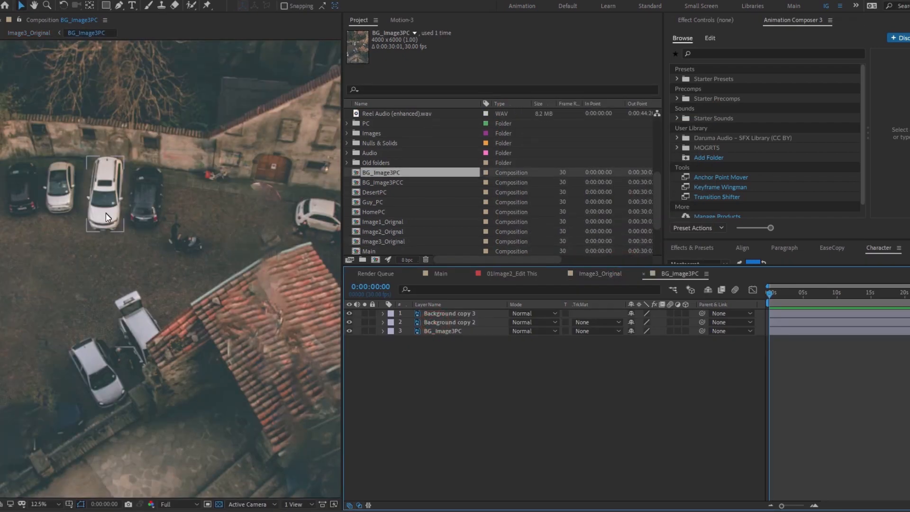
scroll(107, 213, "down", 1)
key("space")
mouse_move(60, 339)
left_mouse_down()
mouse_move(79, 321)
mouse_move(65, 345)
left_mouse_up()
left_click(68, 337)
left_click(154, 219)
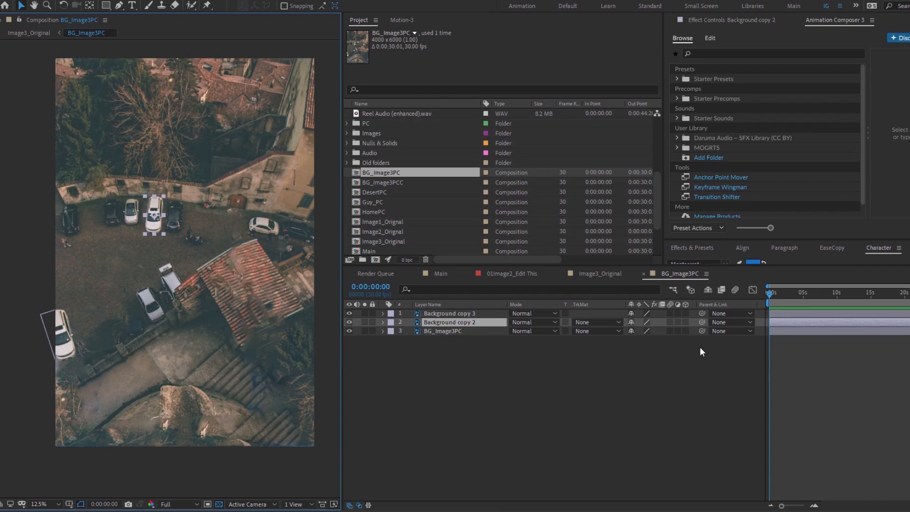
key("alt+shift+p")
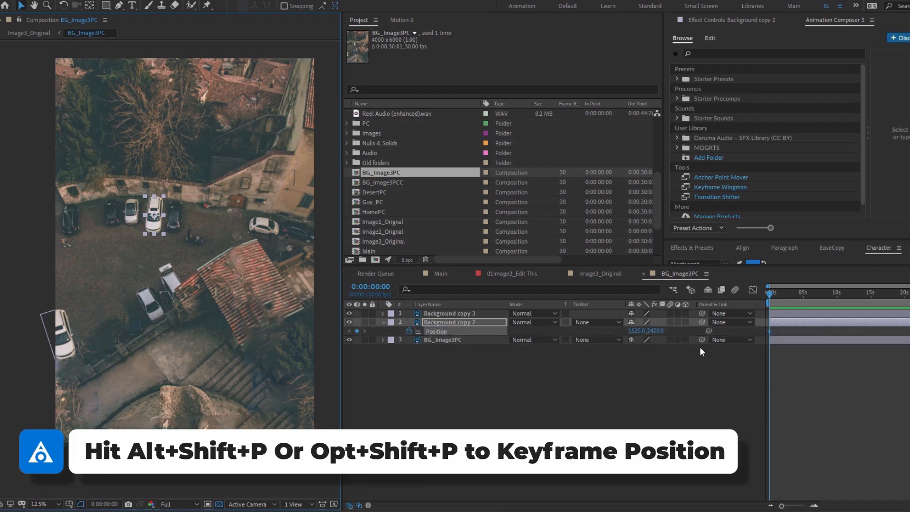
key("shift+Page_Down")
key("shift+Page_Down")
key("shift+Page_Down")
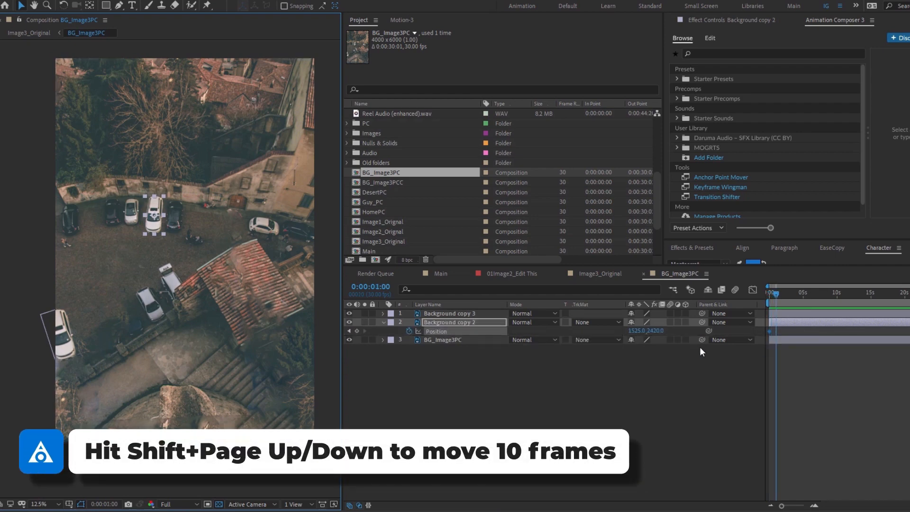
left_click(357, 331)
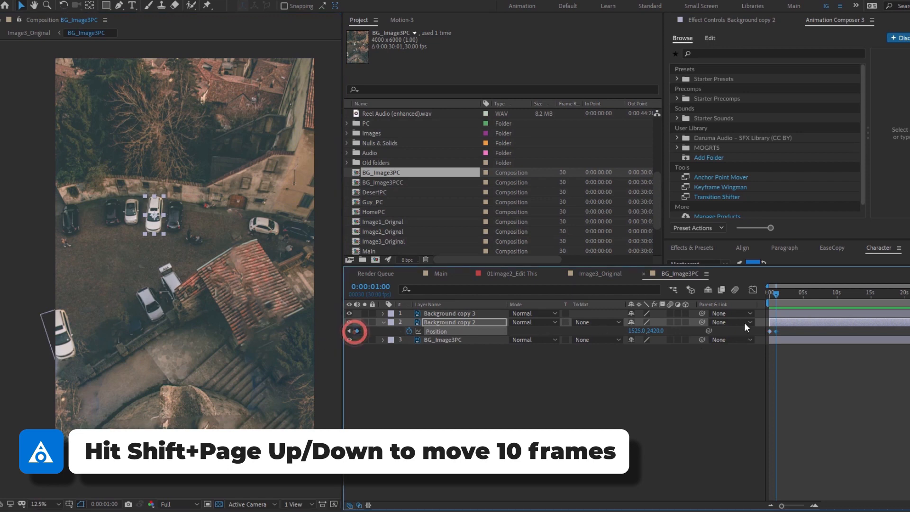
Move the Background copy 2 car to about 1481, 2642 at 0 seconds, just in front of its parking spot, and preview the motion
left_click_drag(777, 296, 763, 298)
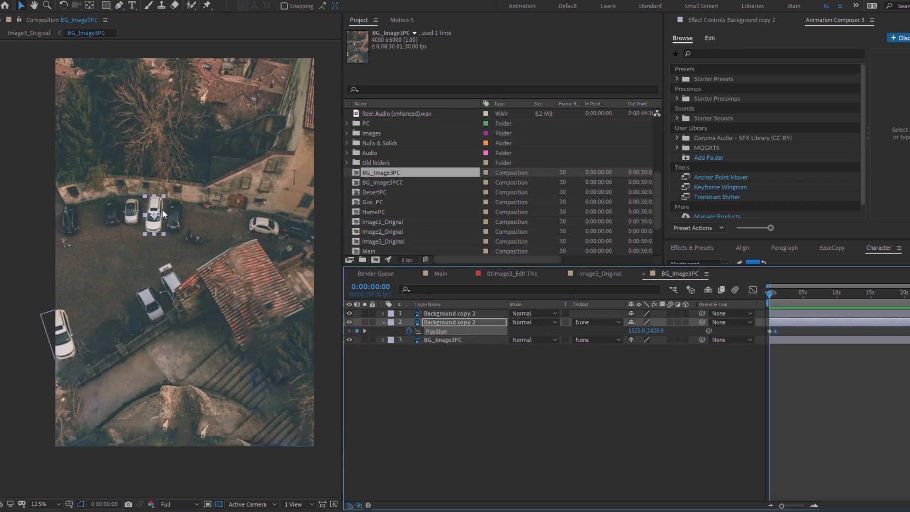
scroll(163, 207, "up", 4)
left_click_drag(115, 85, 113, 109)
scroll(115, 112, "down", 2)
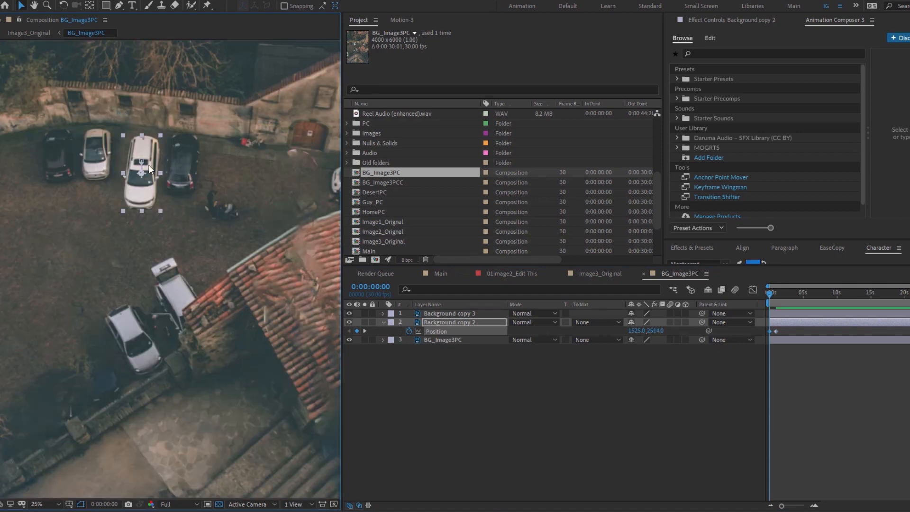
left_click_drag(148, 174, 144, 187)
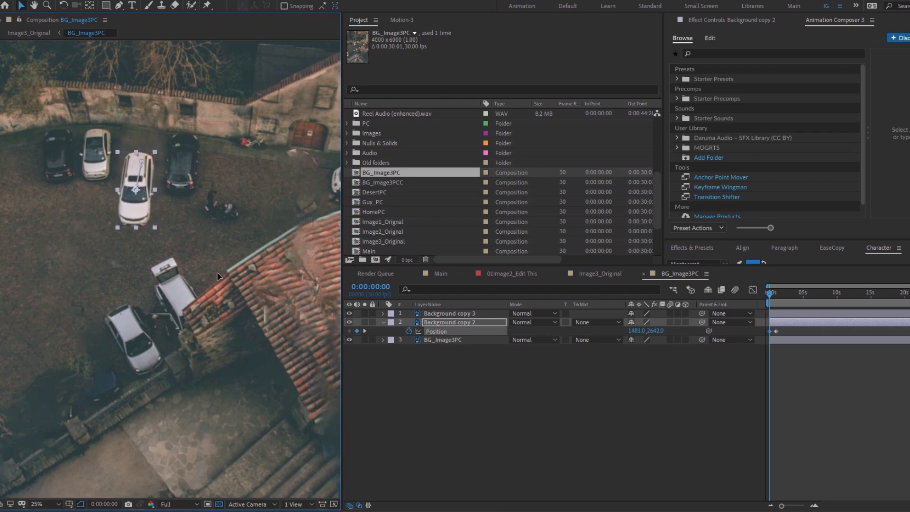
left_click(505, 422)
key("space")
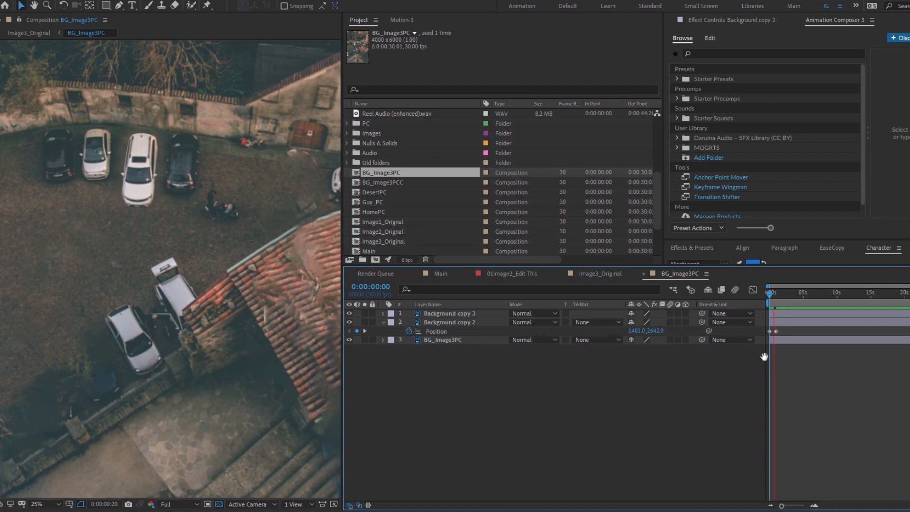
key("space")
Shift the car's first Position keyframe to before the composition's start and preview the parking motion
left_click(769, 331)
key("Delete")
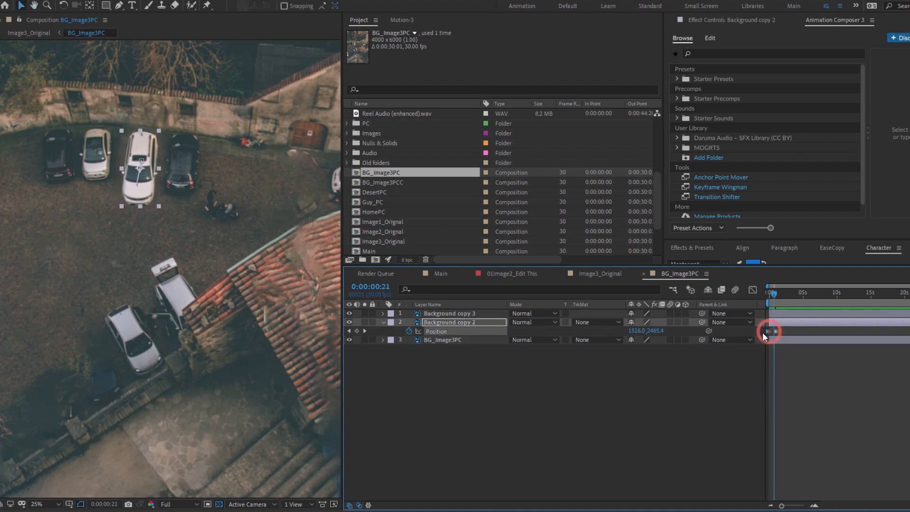
key("space")
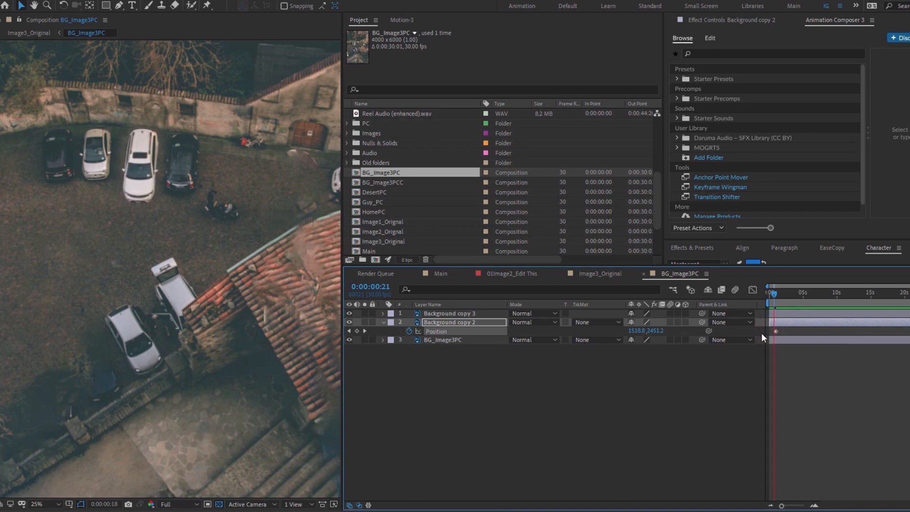
key("space")
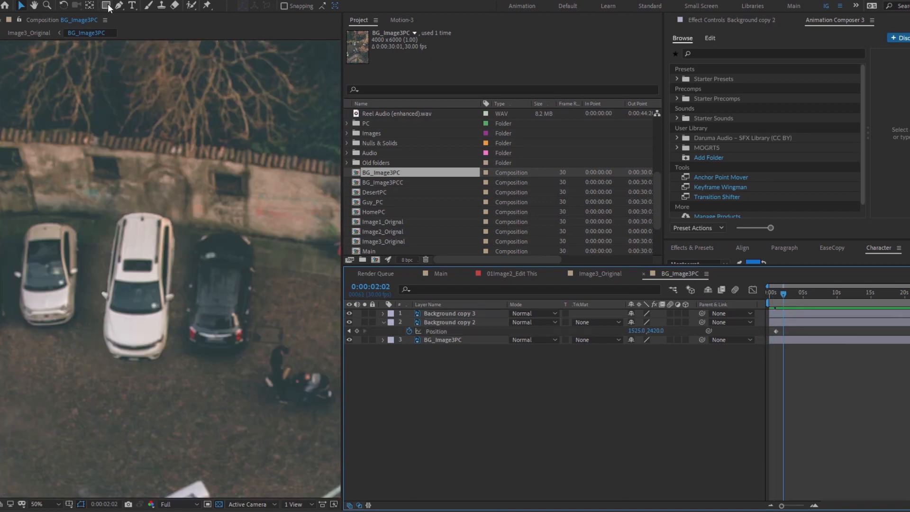
Draw a black, strokeless rectangle about the size of the white car and fit it behind the car, beneath the Background copy 2 layer
left_click_drag(105, 5, 158, 17)
mouse_move(125, 227)
left_mouse_down()
mouse_move(158, 341)
mouse_move(180, 357)
mouse_move(166, 351)
left_mouse_up()
left_click_drag(445, 314, 451, 361)
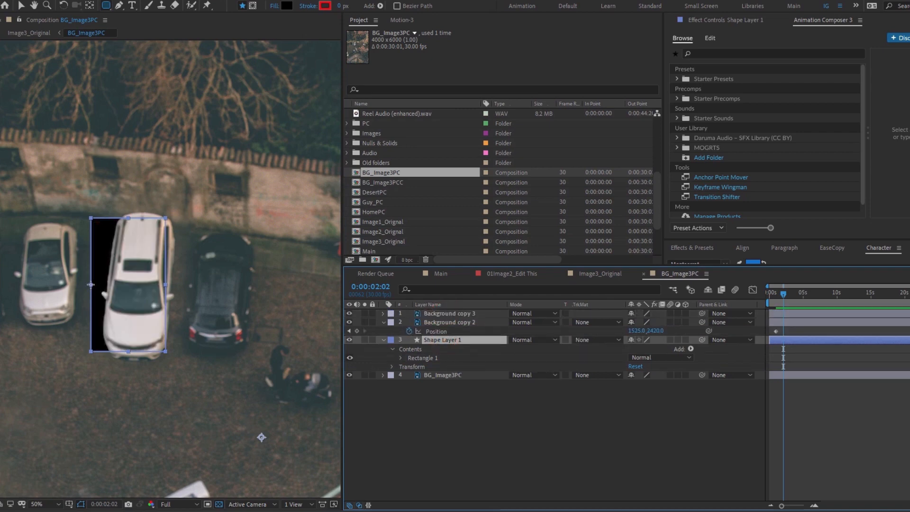
key("v")
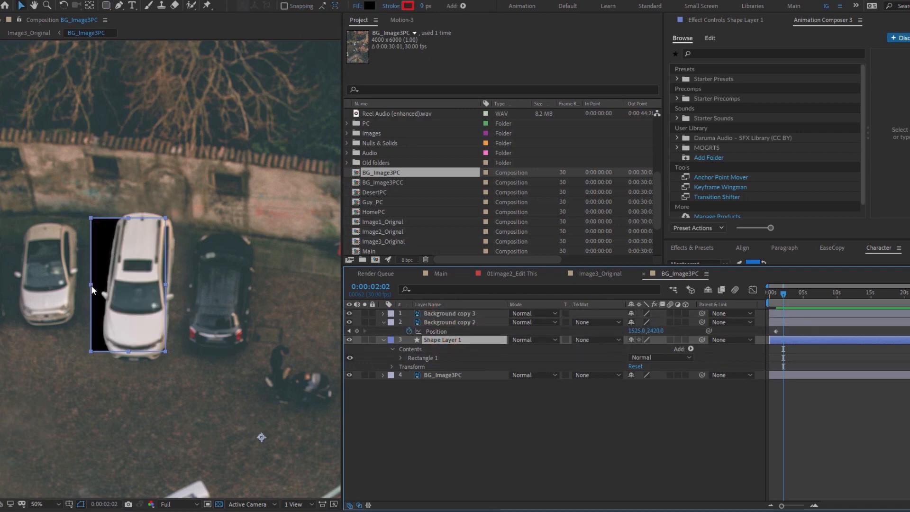
left_click_drag(92, 285, 106, 287)
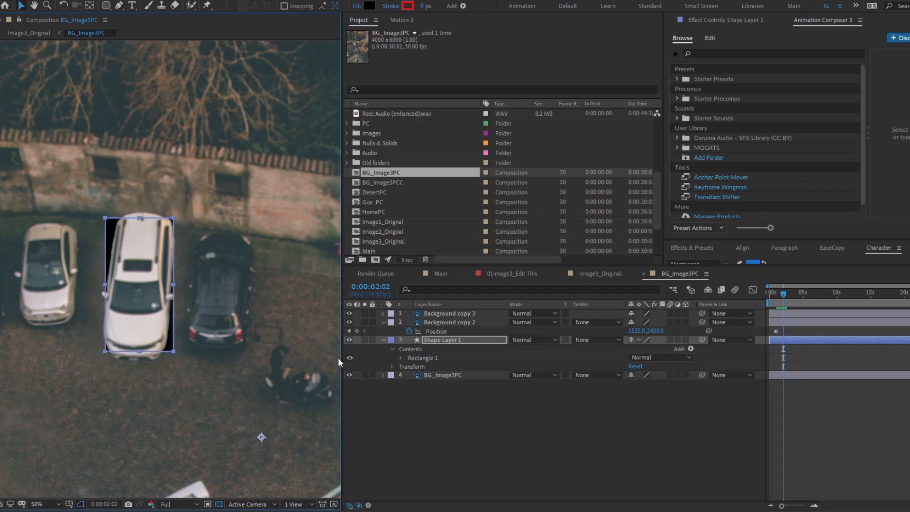
Try rotating the black rectangle, undo the rotation and center the shape layer's anchor point
key("r")
left_click_drag(653, 351, 648, 349)
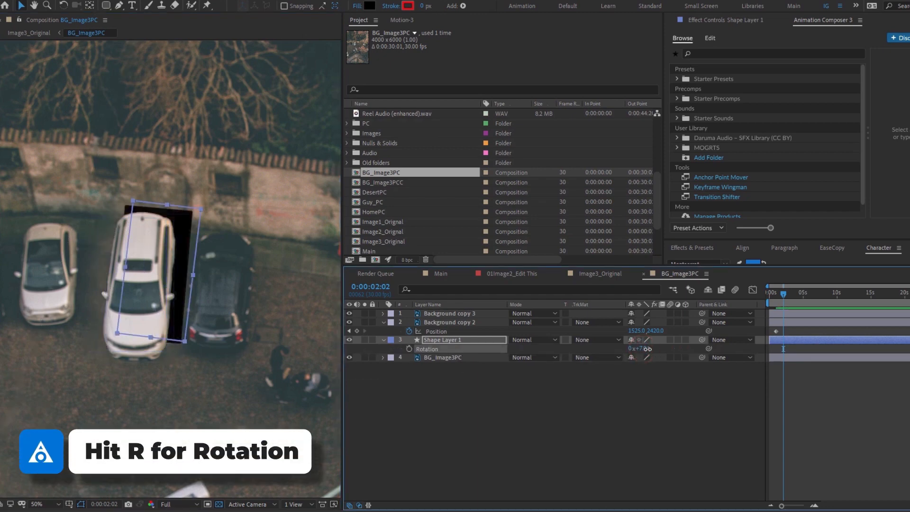
key("ctrl+z")
key("ctrl+alt+Home")
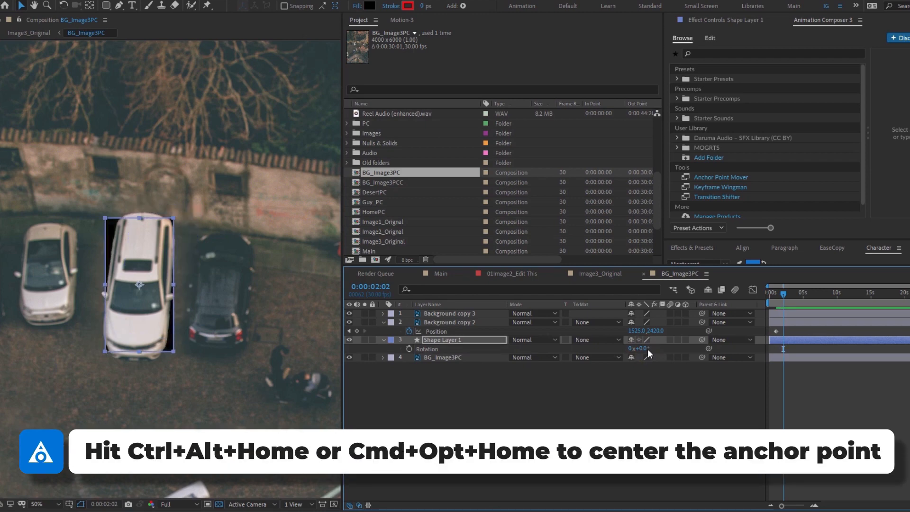
Rotate the black rectangle to 5.4° to match the car and extend its lower edge to the car's front end
left_click(643, 349)
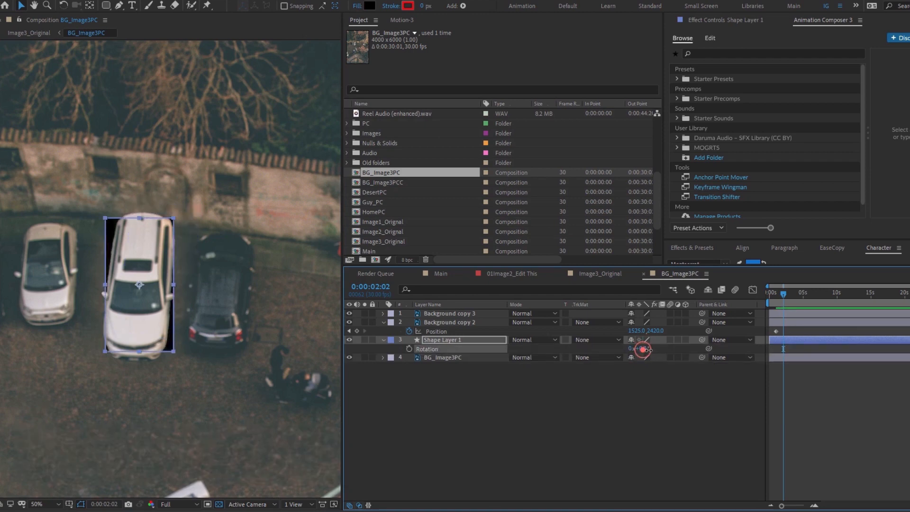
left_click_drag(643, 349, 668, 348)
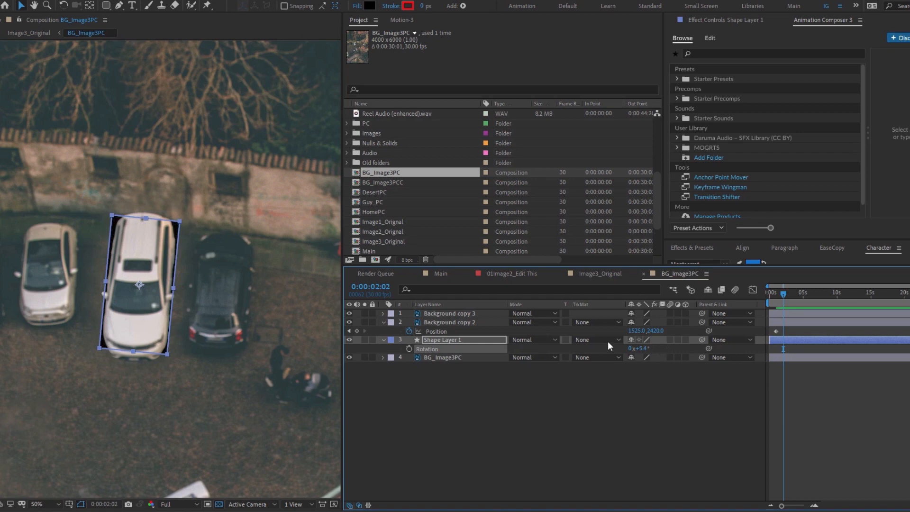
left_click_drag(133, 352, 131, 356)
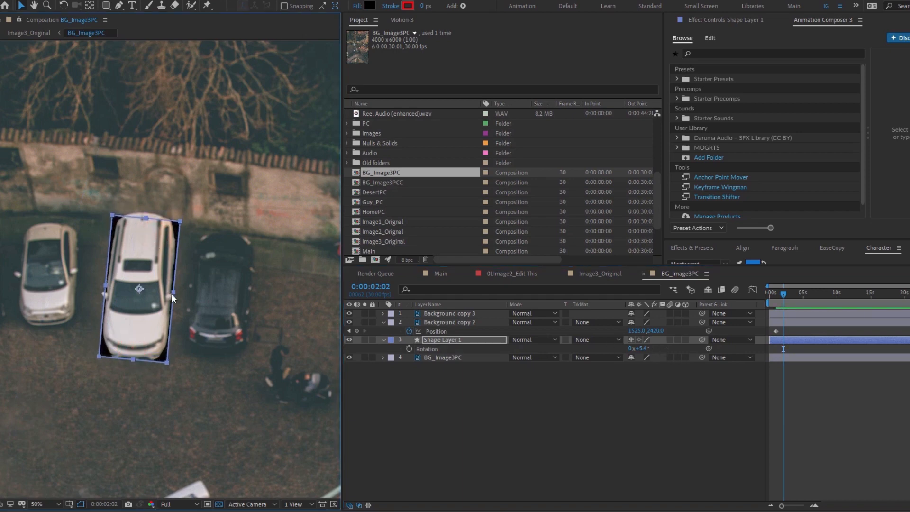
Apply Fast Box Blur to the black shape layer under the white car with a Blur Radius of 45
key("ctrl+space")
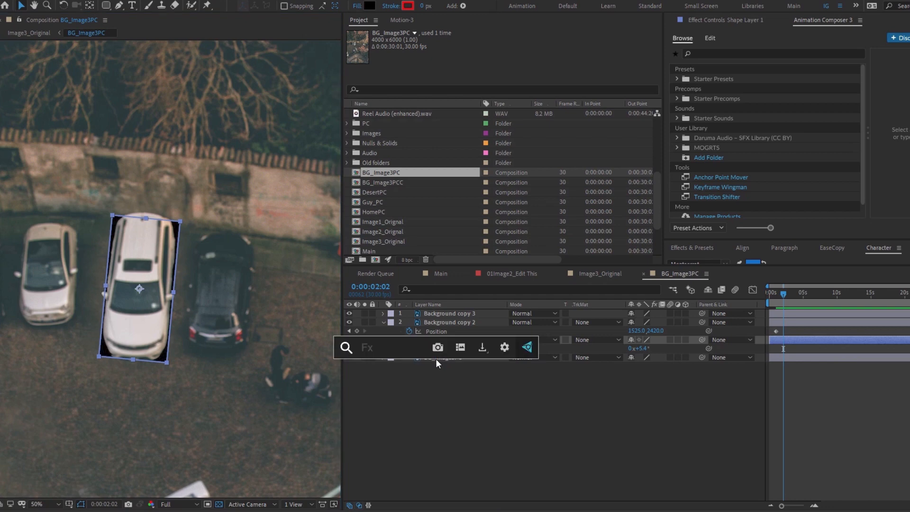
type("fas")
left_click(394, 374)
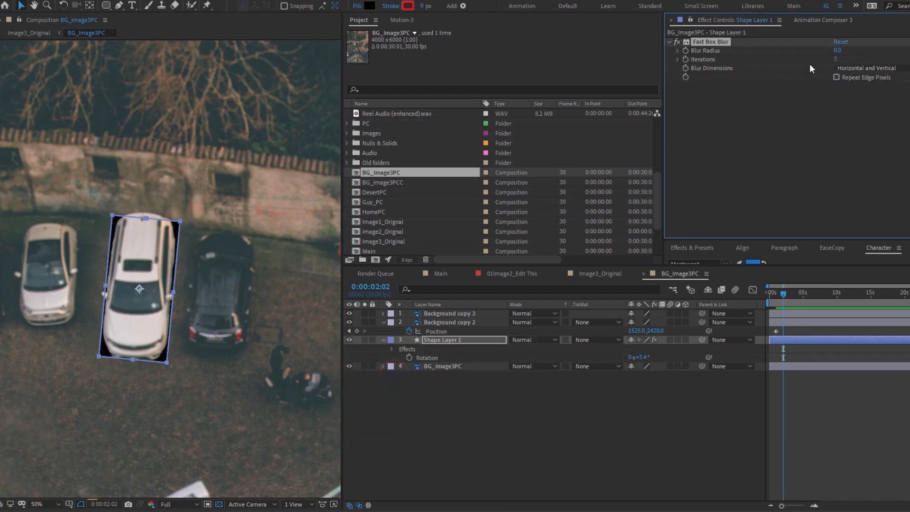
left_click_drag(838, 50, 861, 50)
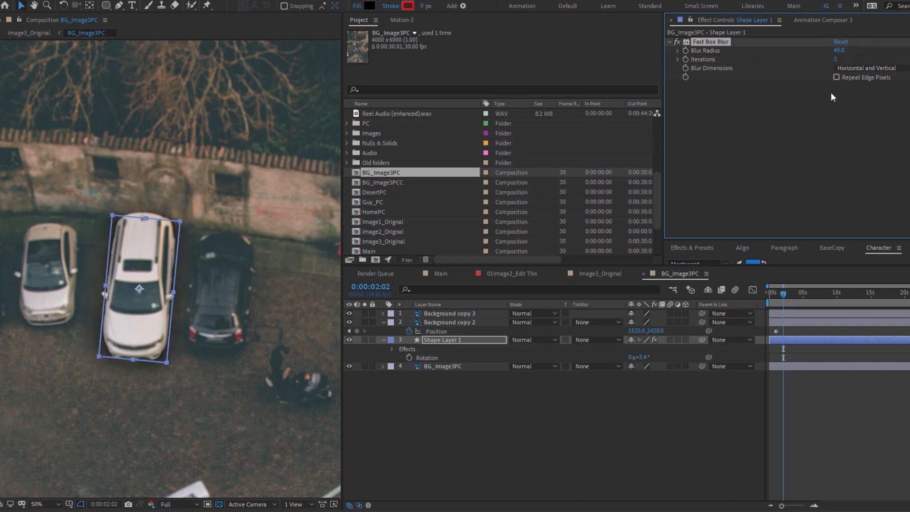
Scale the blurred shape layer down proportionally to 85.1, 98.8% so the shadow hugs the white car
key("s")
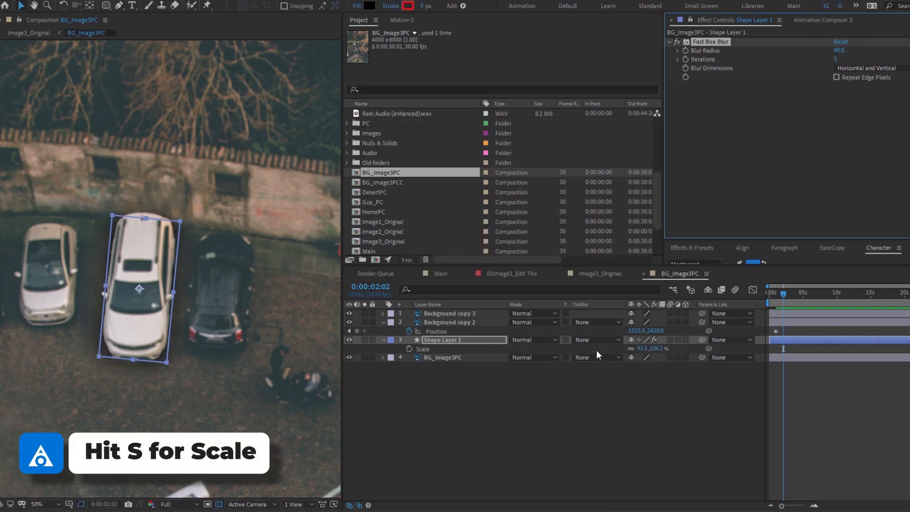
left_click_drag(651, 349, 618, 349)
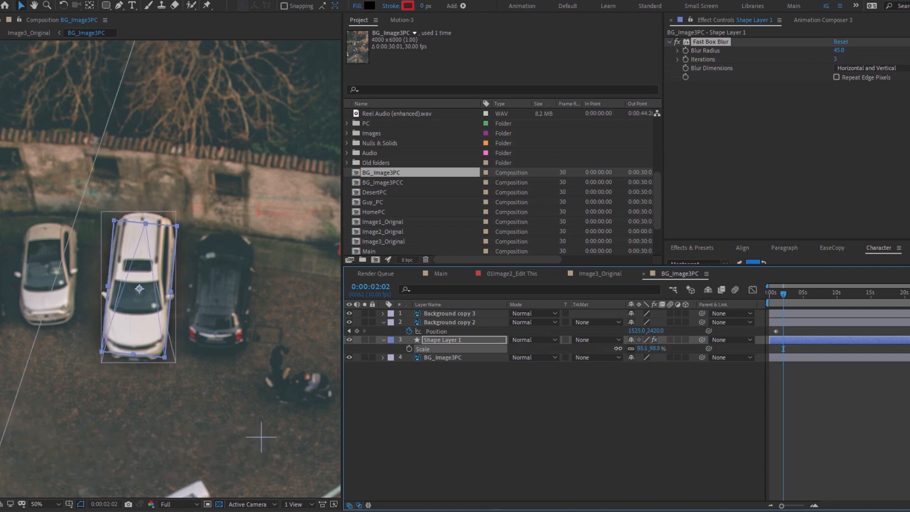
left_click(470, 423)
scroll(189, 325, "down", 2)
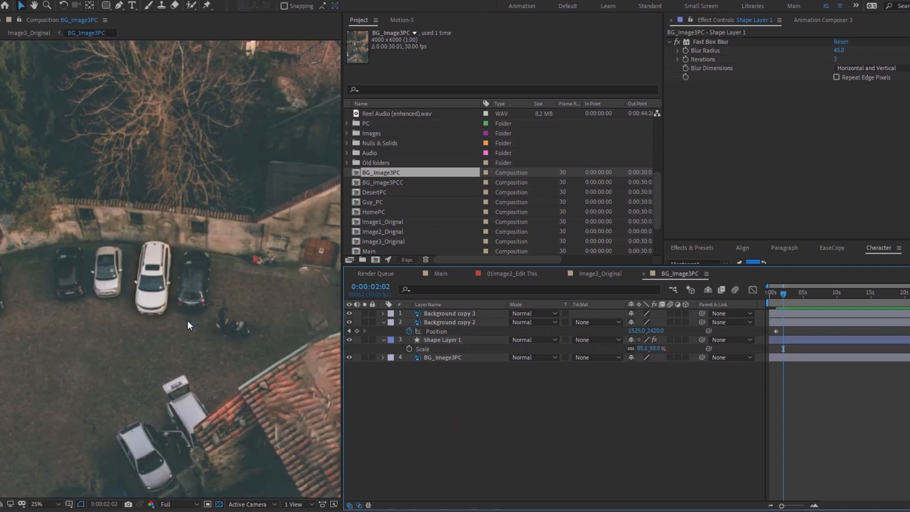
Rename the shape layer as Car Shadow
left_click(465, 340)
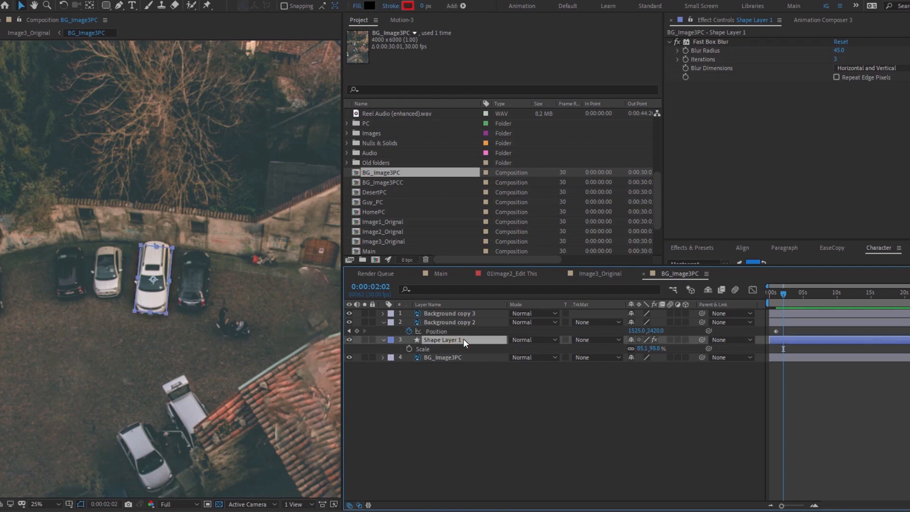
key("Return")
type("Car Sha")
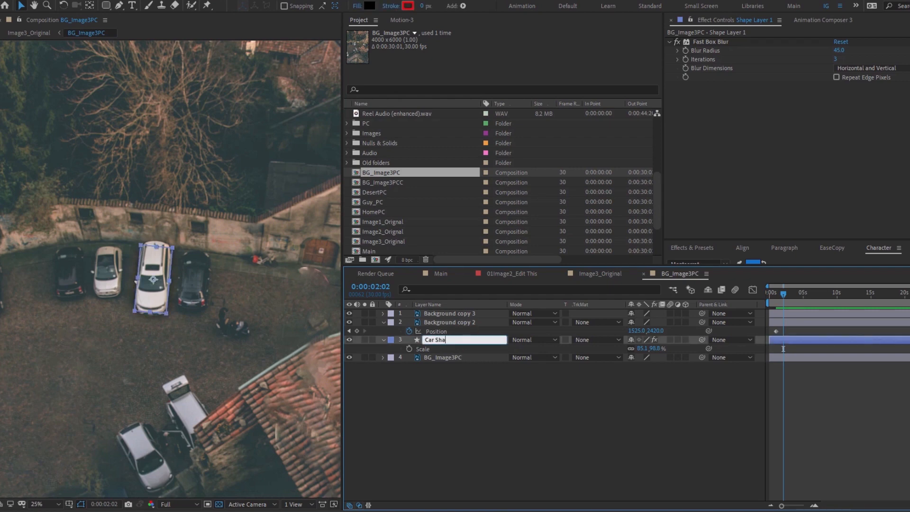
type("do")
key("Return")
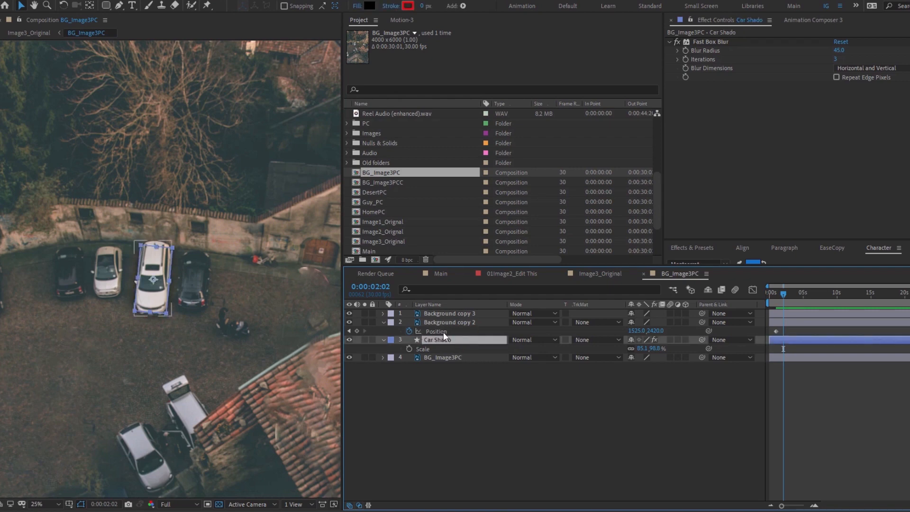
key("Return")
left_click(448, 340)
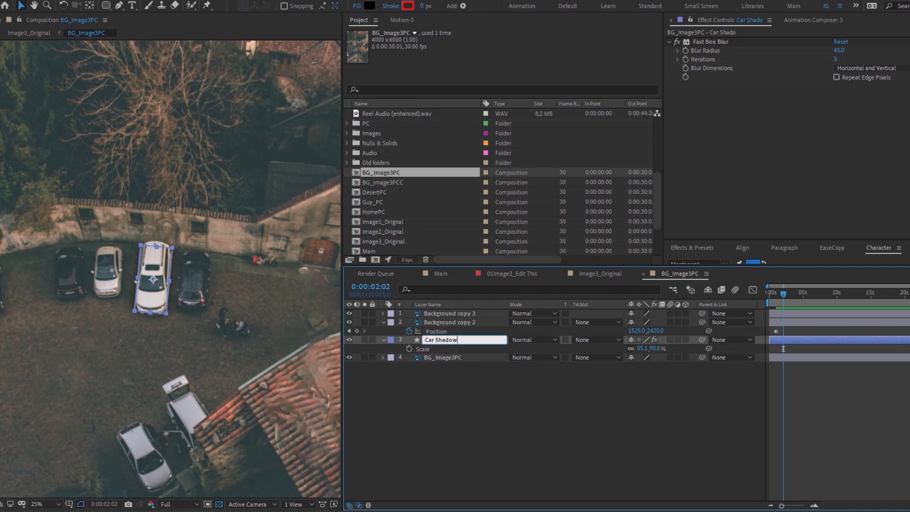
type("w")
key("Return")
Rename the Background copy 2 layer as Car1 and the Background copy 3 layer as Car Patch
left_click(449, 323)
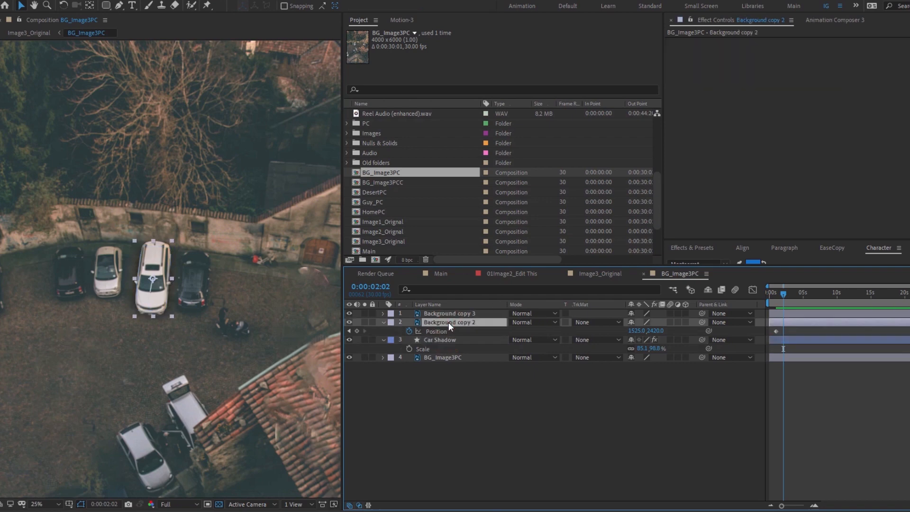
key("Return")
type("Car1")
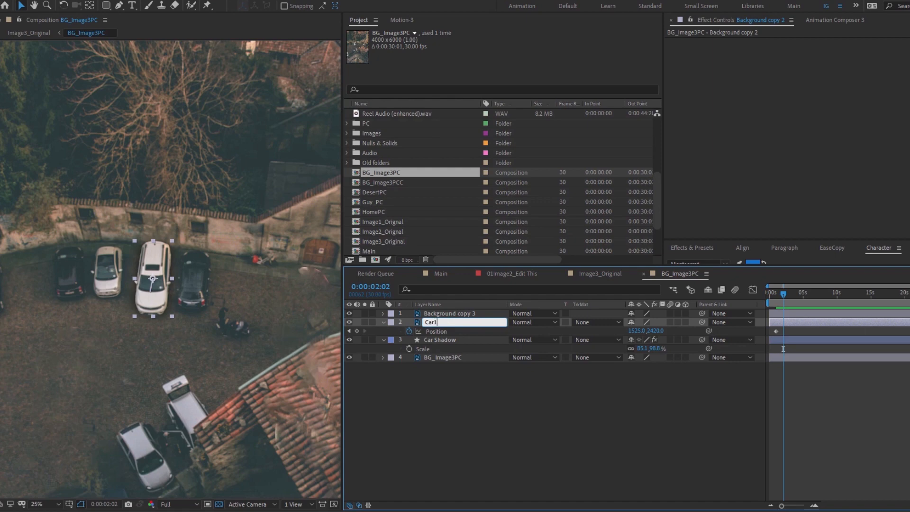
key("Return")
left_click(449, 319)
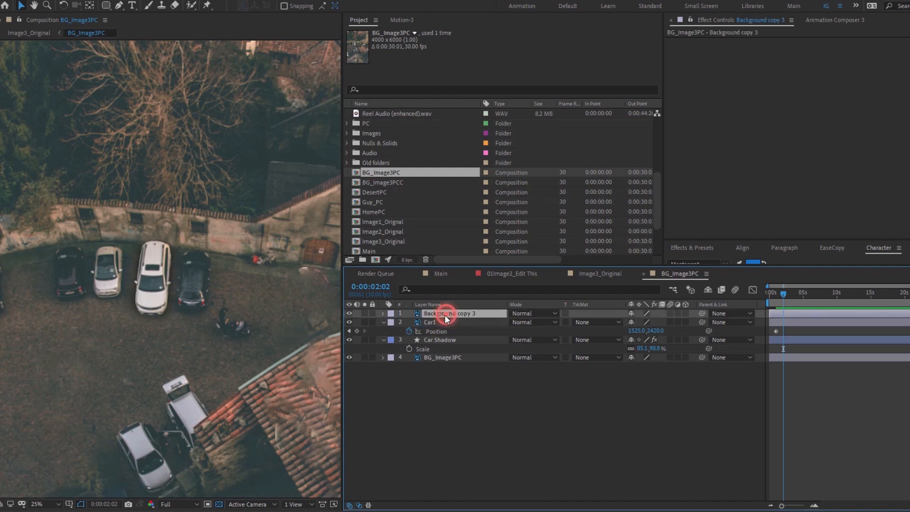
key("Return")
type("Car P")
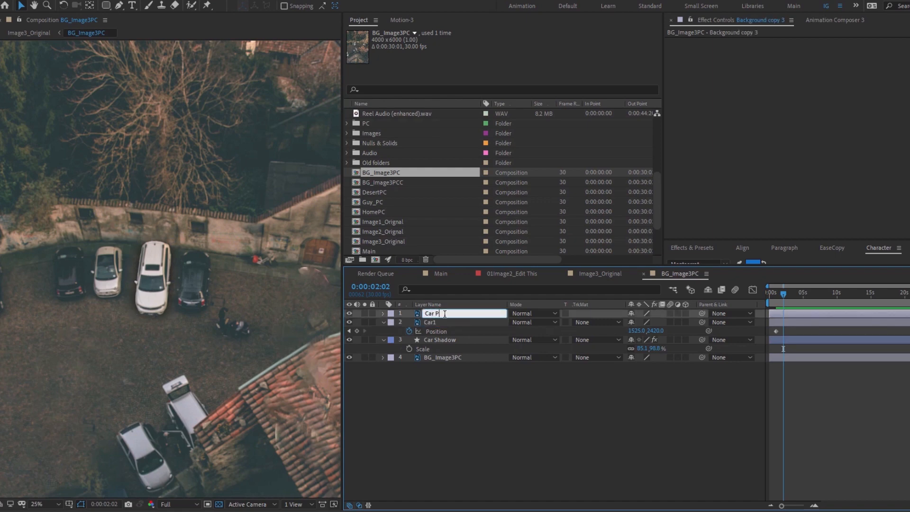
type("atch")
key("Return")
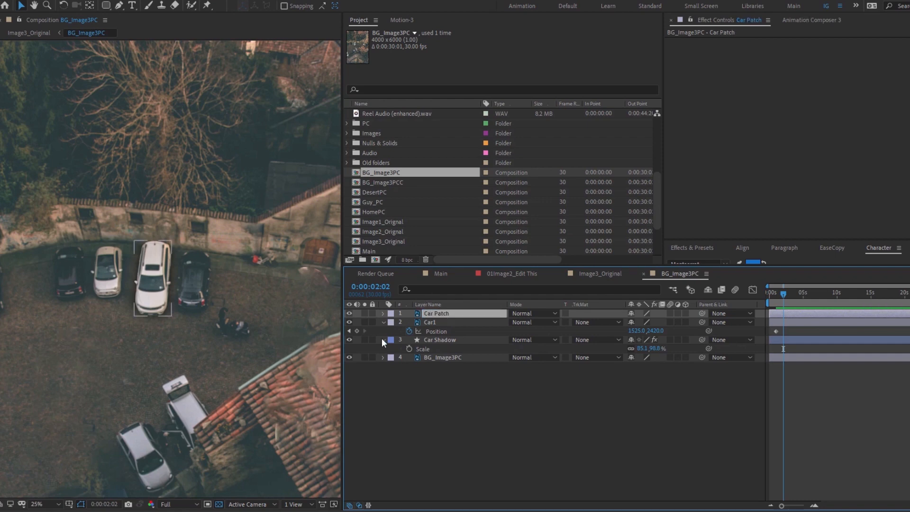
Move the Car Patch car beside the parked grey car near the wall and rotate it to -29.4°
scroll(162, 297, "down", 2)
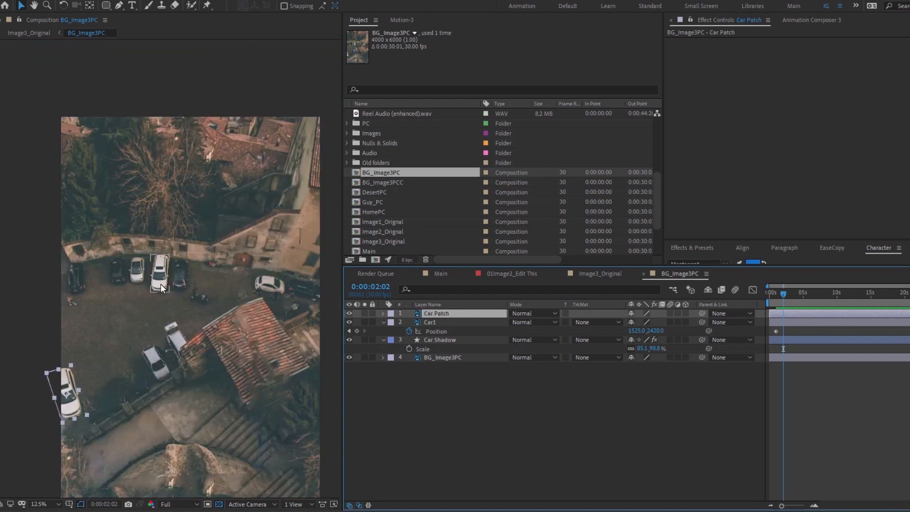
left_click(161, 288)
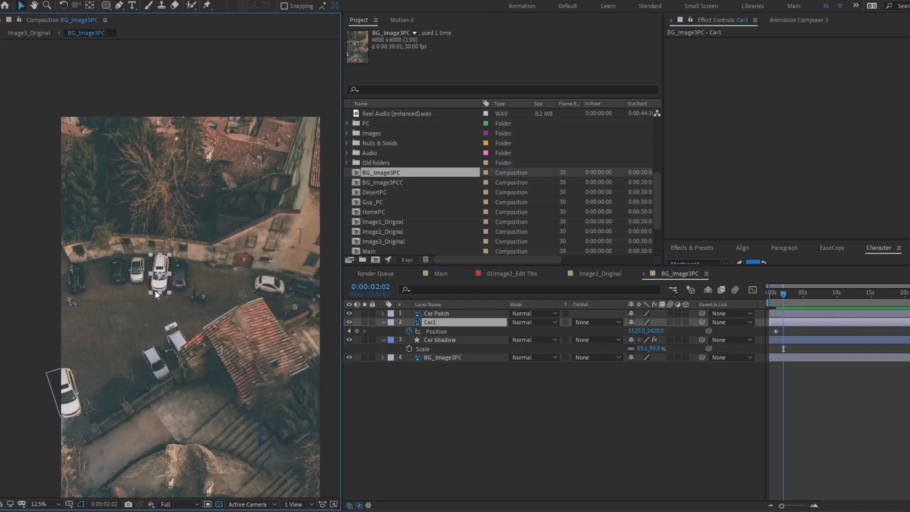
left_click(69, 394)
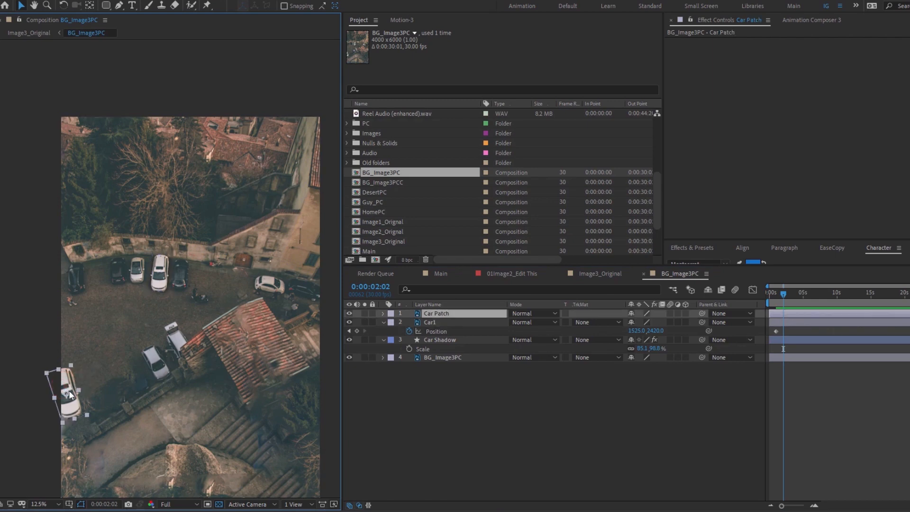
left_click_drag(69, 394, 132, 372)
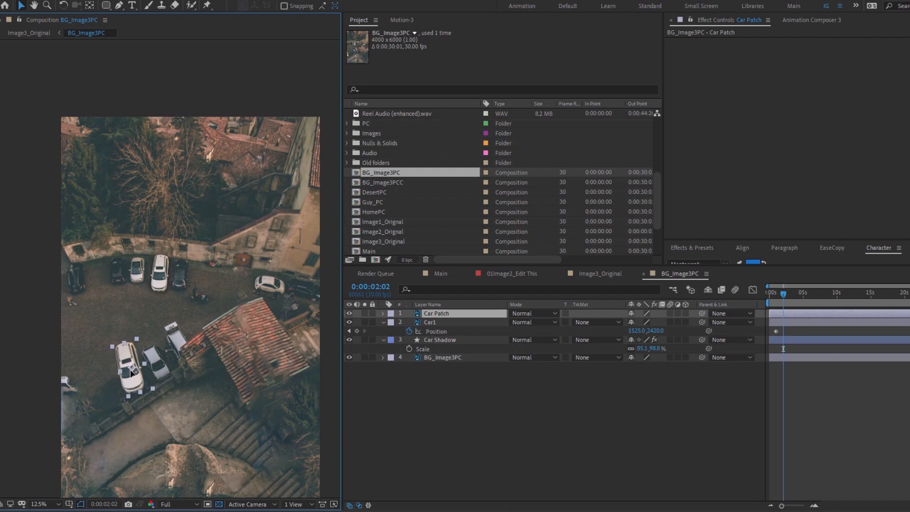
key("r")
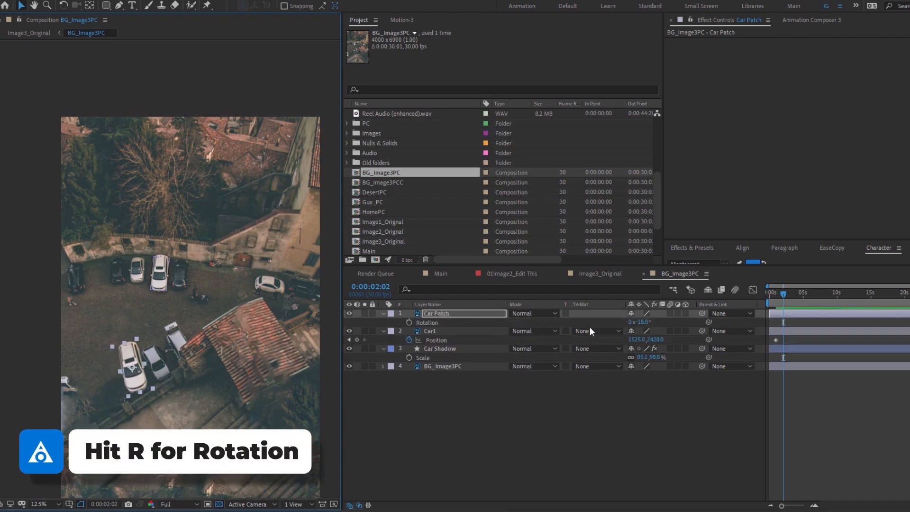
left_click_drag(640, 322, 604, 324)
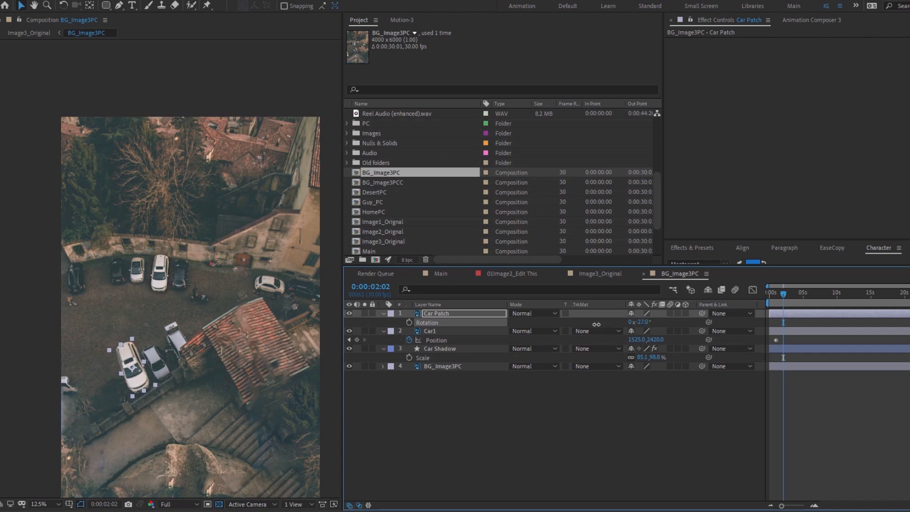
left_click_drag(584, 324, 584, 324)
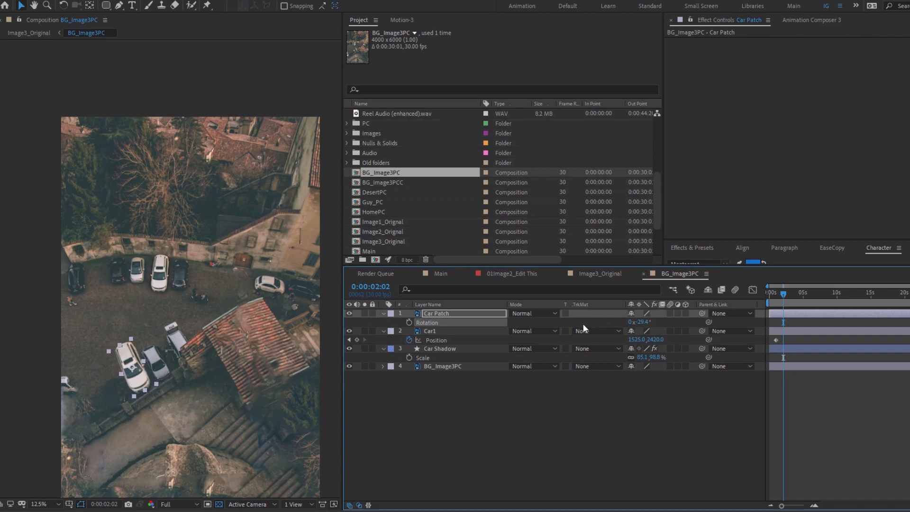
Duplicate Car Patch, place the copy over the cut-off car at the image's left edge and rotate it to -9.2°
key("ctrl+d")
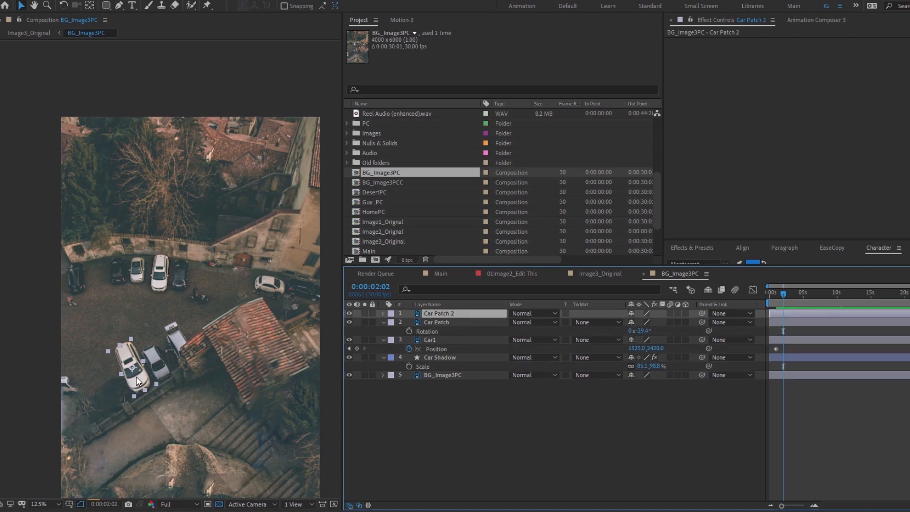
left_click_drag(137, 381, 67, 410)
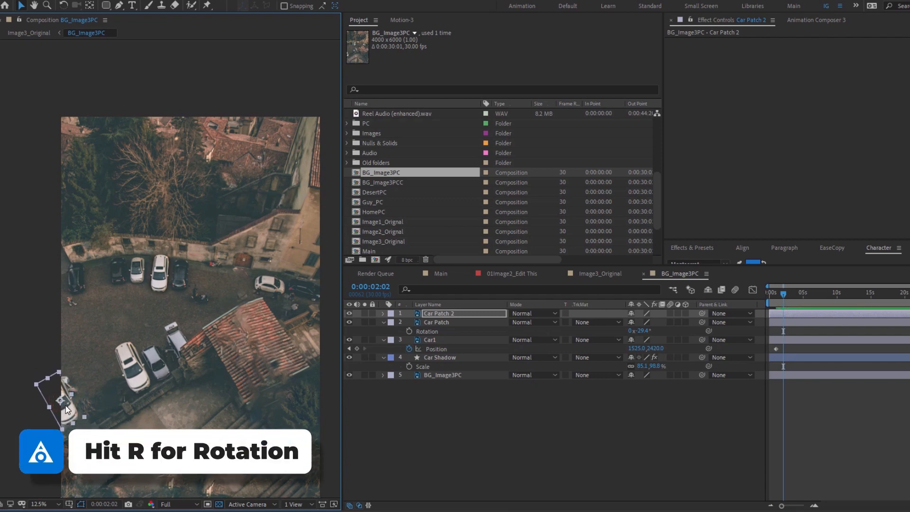
key("r")
left_click_drag(644, 323, 680, 322)
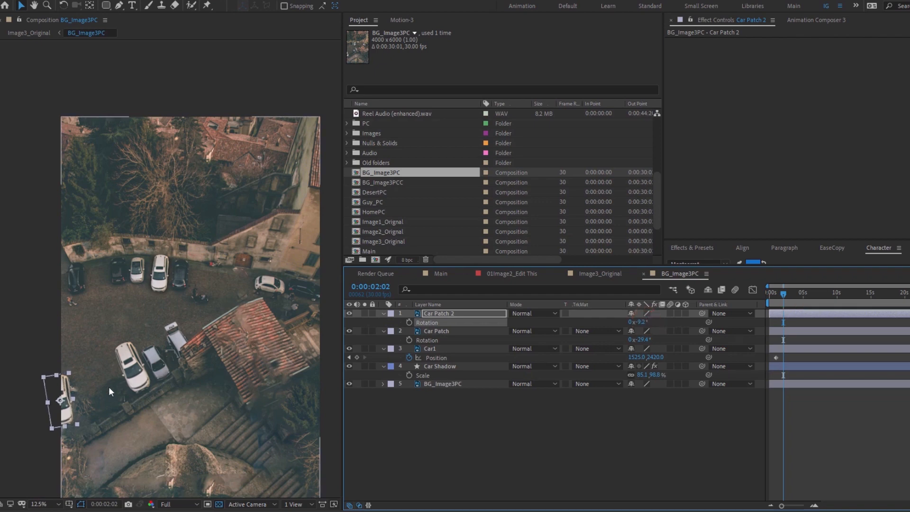
left_click_drag(67, 405, 71, 408)
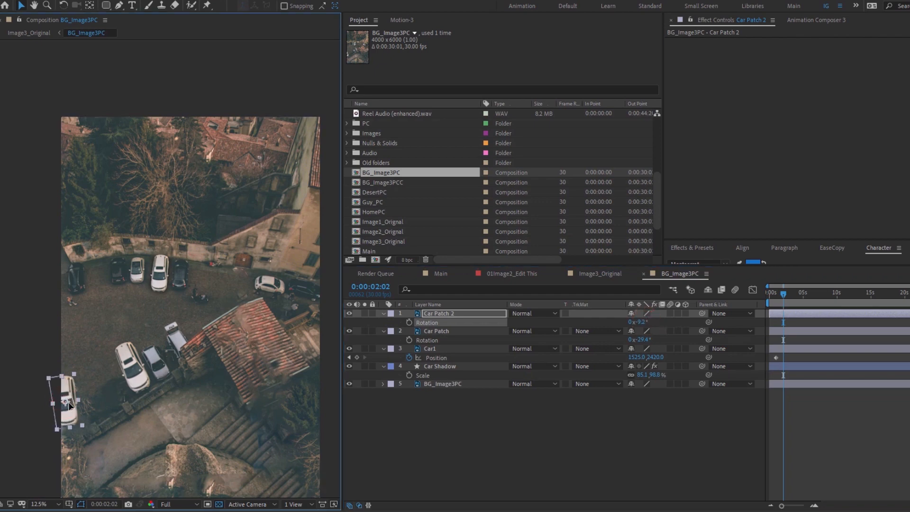
Duplicate Car Shadow, rotate the copy to -28.6° and resize it to fit under the white car beside the grey one
left_click(471, 451)
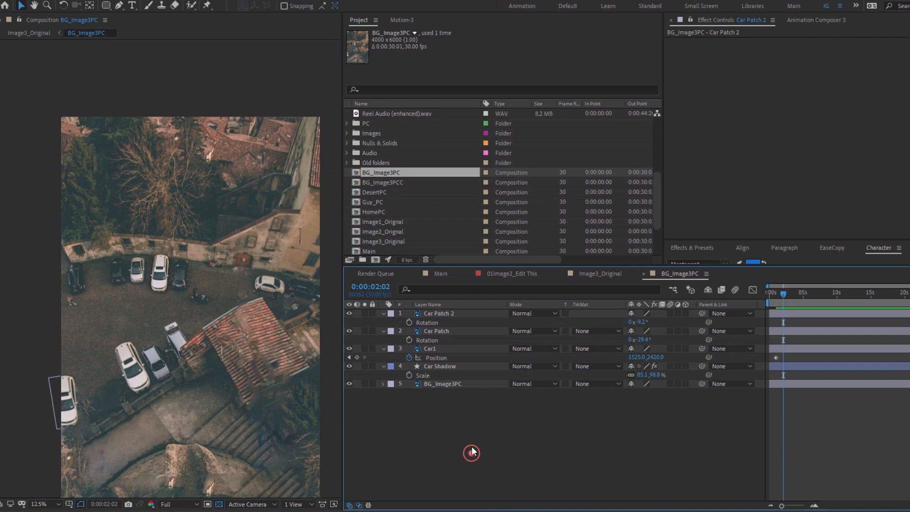
left_click(443, 367)
scroll(157, 277, "up", 2)
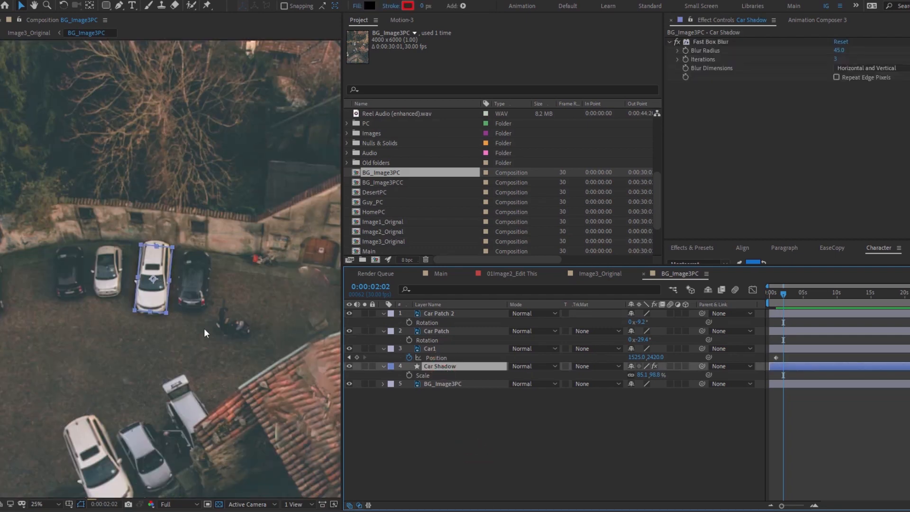
key("ctrl+d")
left_click_drag(162, 291, 119, 388)
key("r")
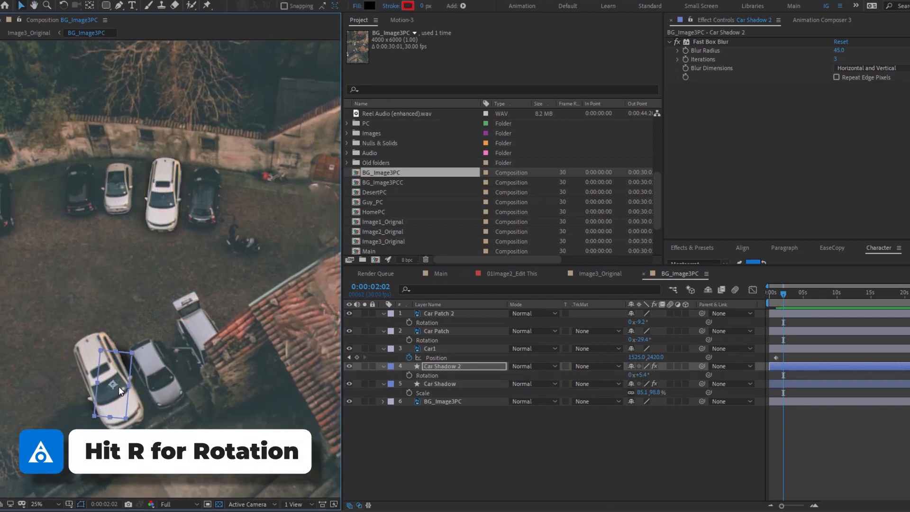
left_click_drag(643, 374, 619, 369)
left_click_drag(97, 355, 92, 350)
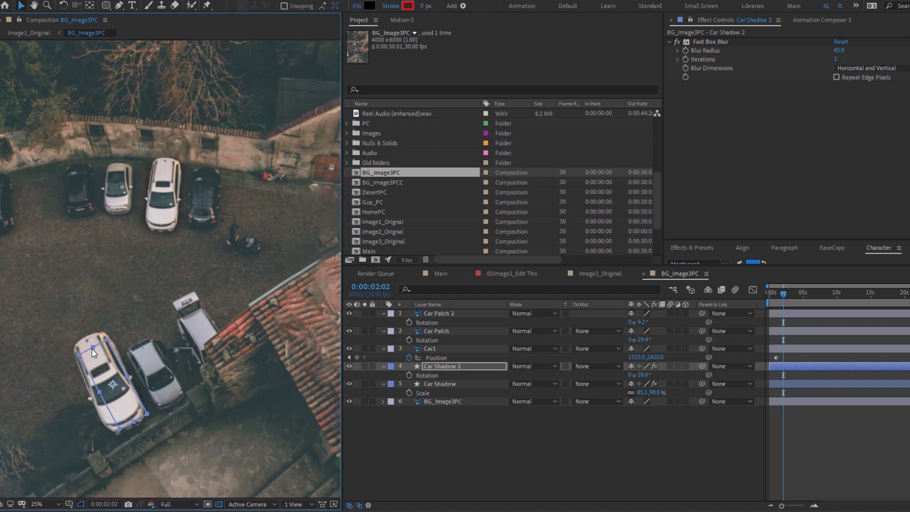
left_click_drag(99, 392, 121, 388)
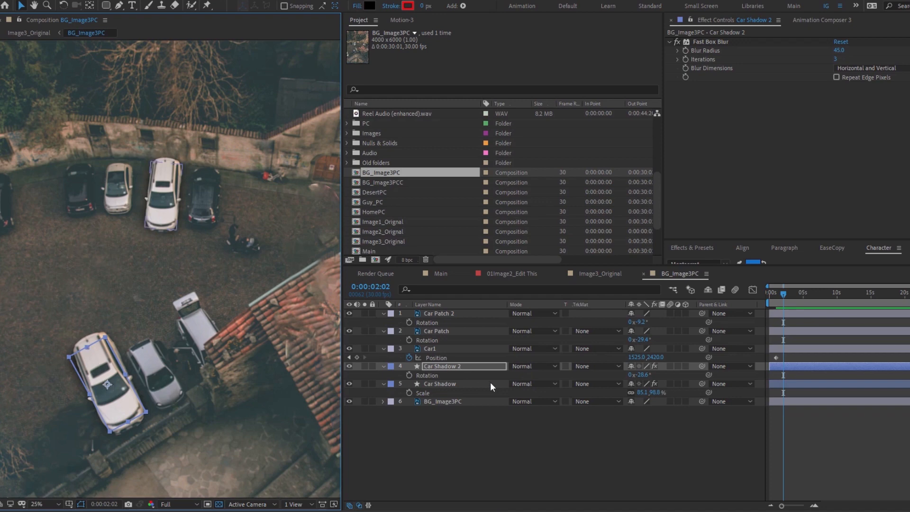
Set the Roundness of Car Shadow 2's rectangle path to 34 and nudge the shadow slightly up along the white car
left_click(383, 366)
left_click(383, 366)
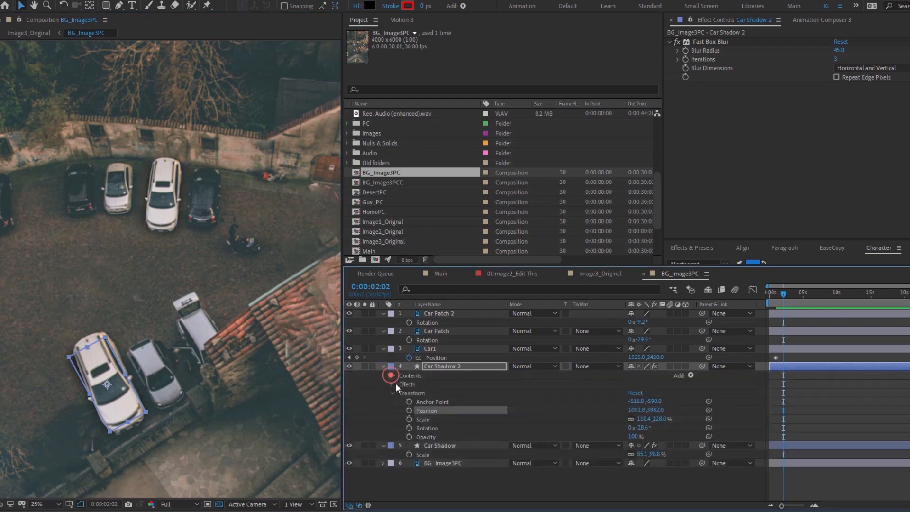
left_click(393, 376)
left_click(402, 384)
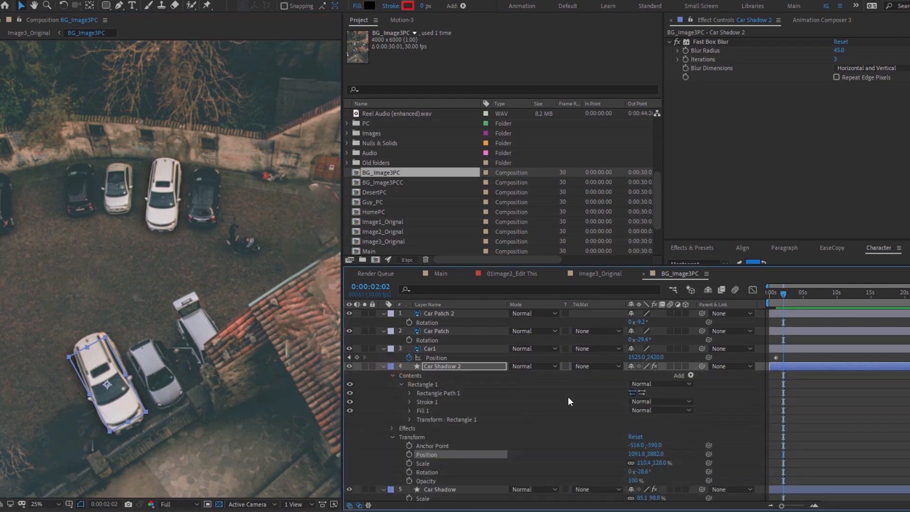
left_click(411, 394)
left_click(636, 419)
left_click_drag(639, 420, 649, 420)
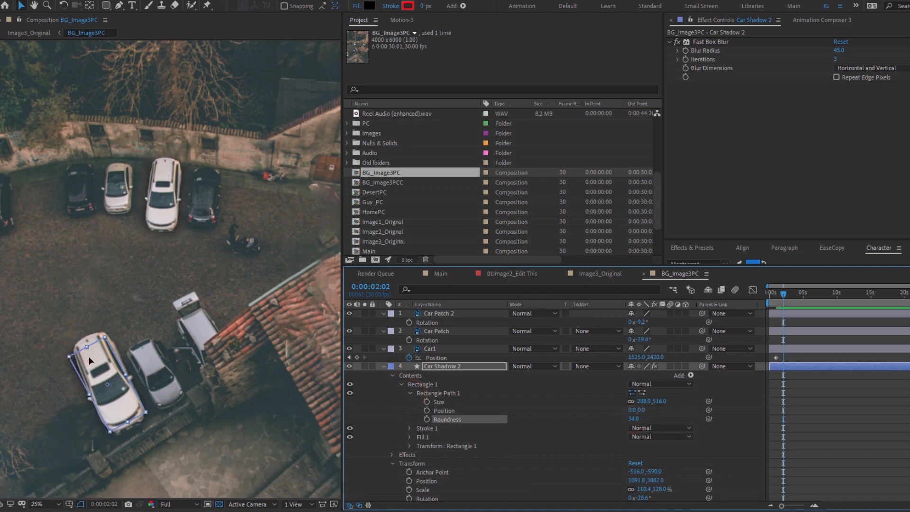
left_click_drag(88, 359, 86, 354)
key("r")
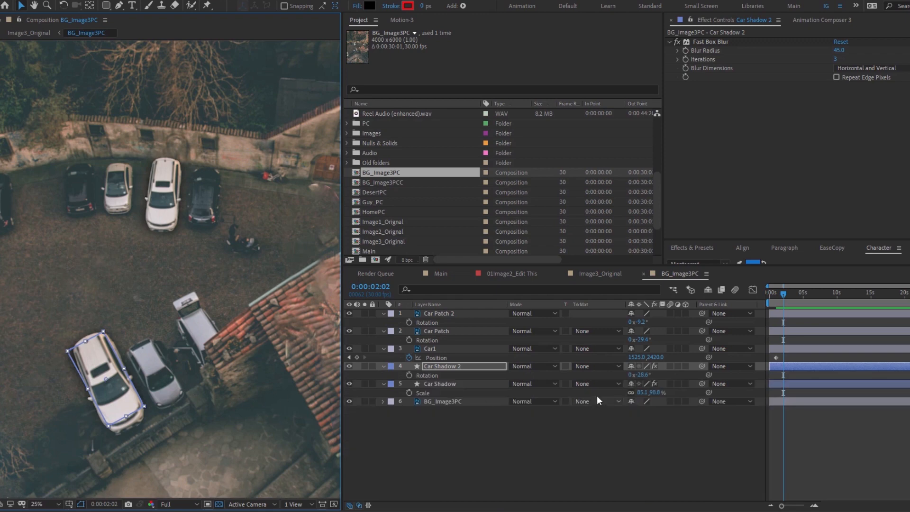
Stretch Car Shadow 2's scale to 114.0, 138.7% so it fits beneath the white car beside the grey one
left_click_drag(643, 375, 685, 377)
key("s")
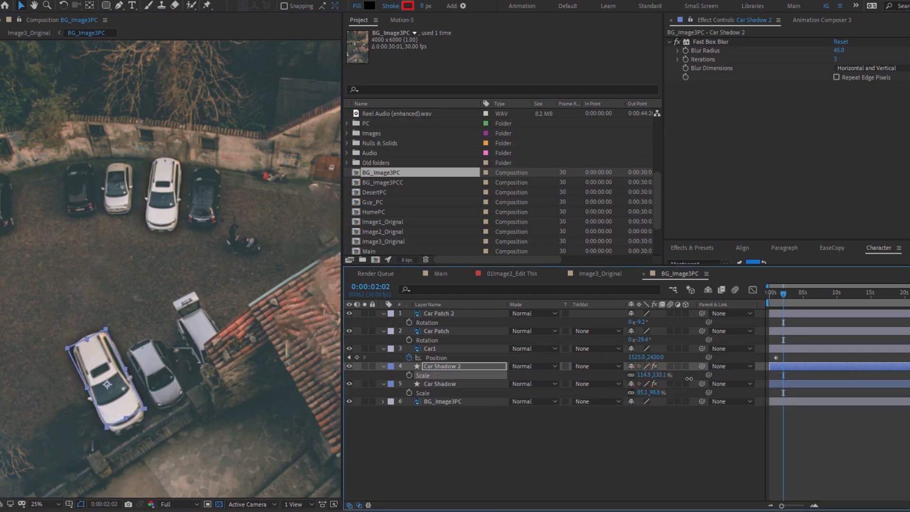
left_click_drag(125, 420, 124, 419)
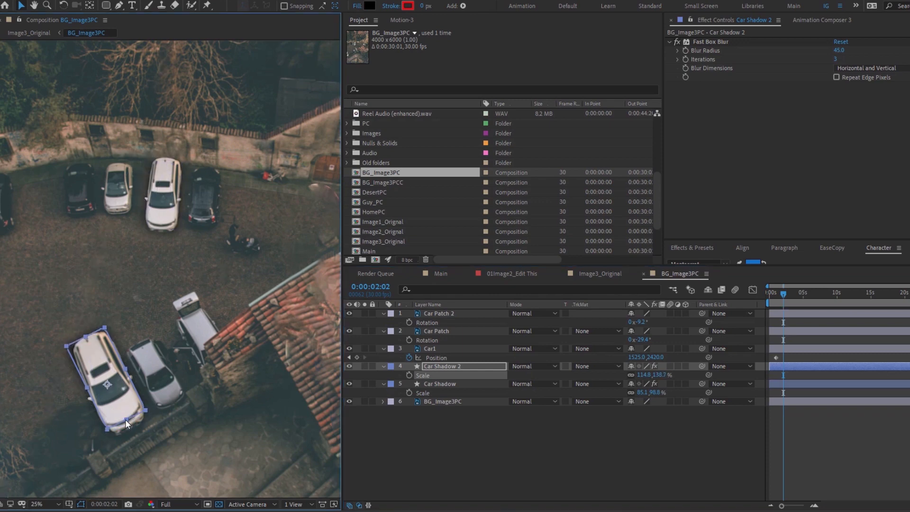
left_click(451, 477)
left_click_drag(121, 350, 131, 301)
scroll(132, 301, "down", 1)
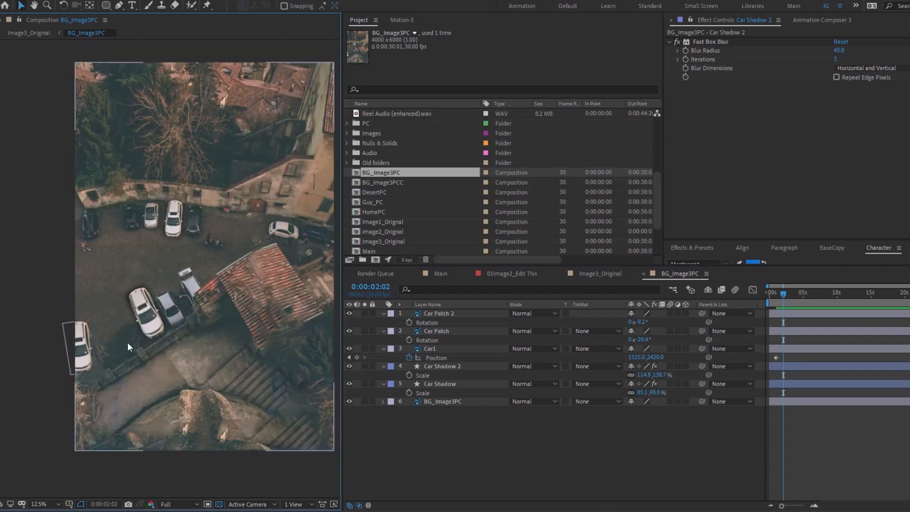
Move Car Shadow 2 directly below Car Patch in the layer stack and give both layers the same teal label
left_click(161, 323)
key("t")
left_click(437, 367)
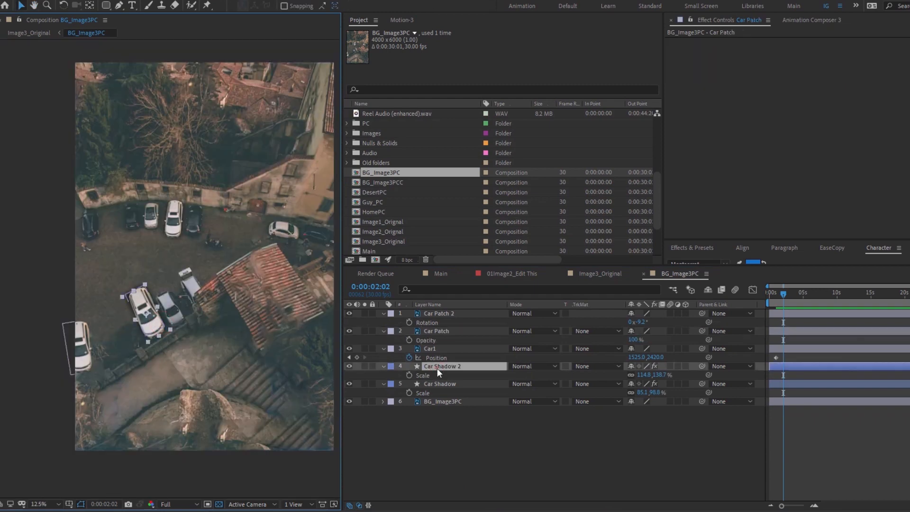
left_click_drag(436, 367, 438, 343)
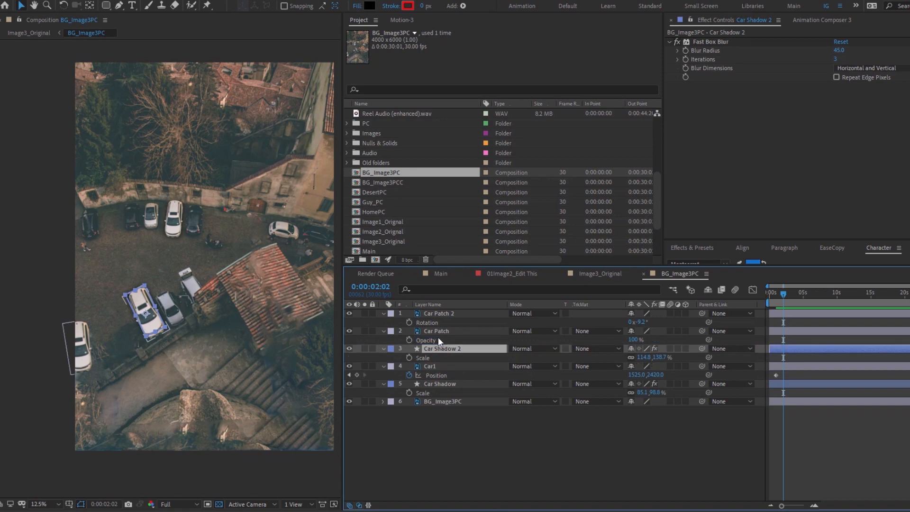
left_click(436, 331, "shift")
left_click(390, 331)
left_click(412, 304)
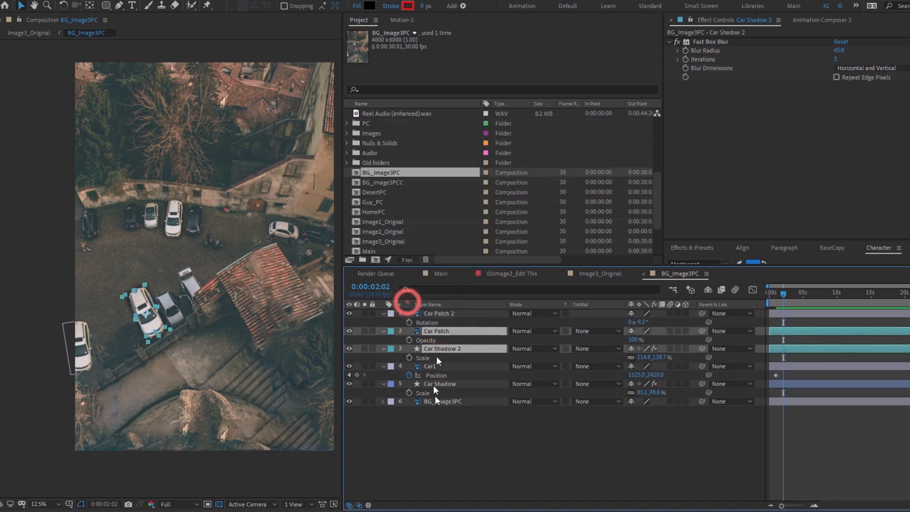
left_click(439, 408)
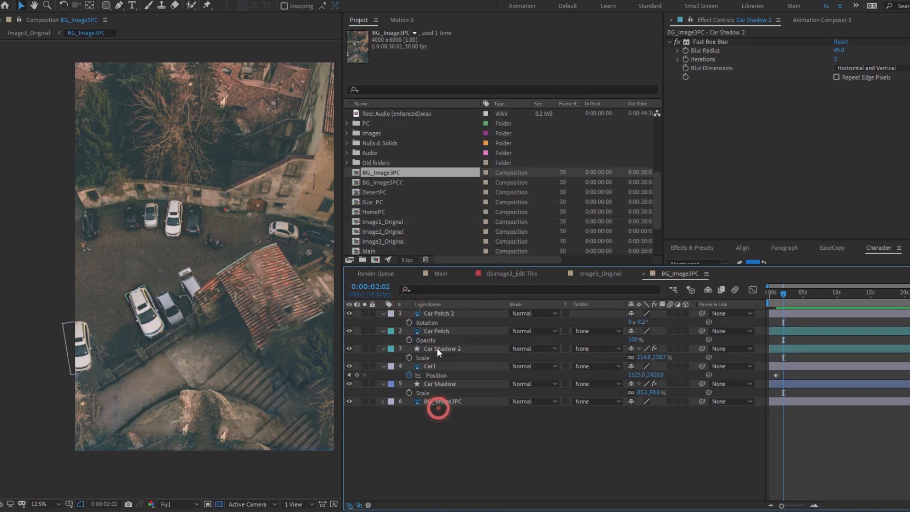
Duplicate Car Shadow 2, move the copy directly below Car Patch 2 in the stack and give both layers a matching brown label
left_click(437, 350)
key("ctrl+d")
left_click_drag(434, 350, 399, 318)
left_click(390, 314)
left_click(405, 287)
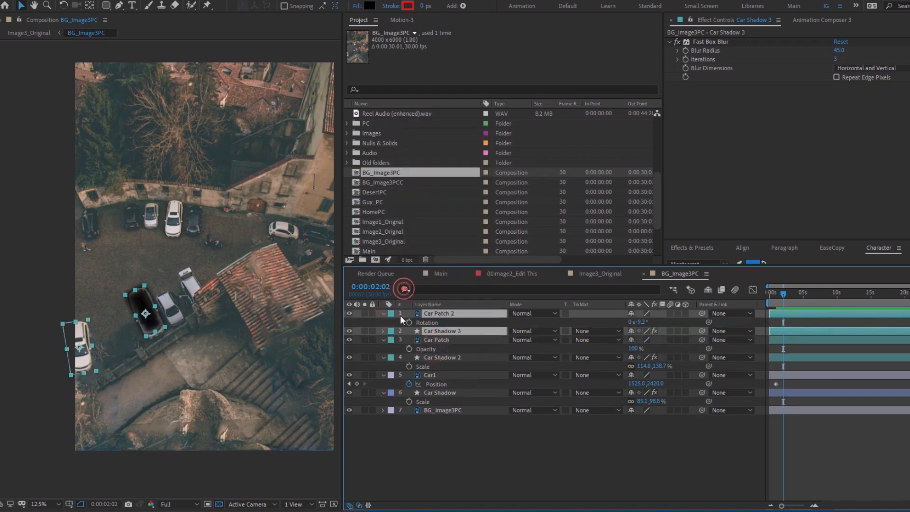
left_click(392, 331)
left_click(406, 280)
left_click(433, 431)
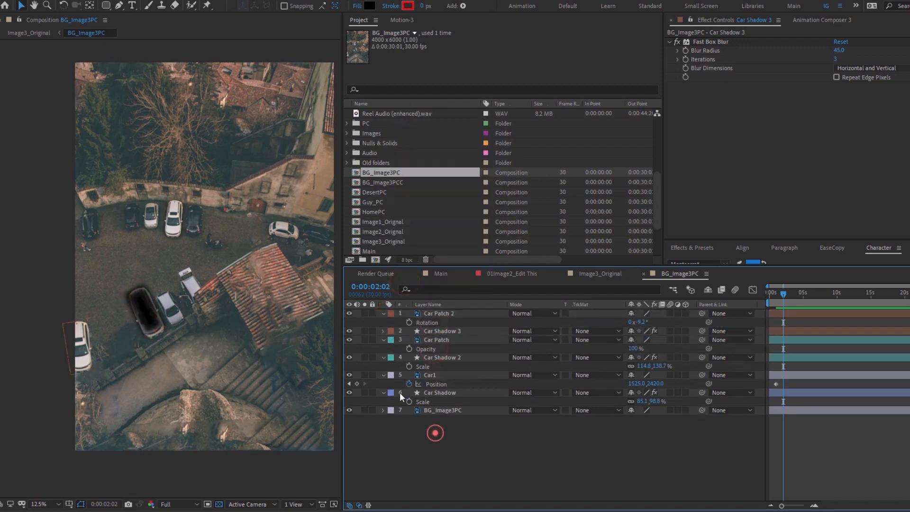
Place Car Shadow 3 under the white car at the image's left edge, rotate it to -7.4° and save the project
left_click(147, 313)
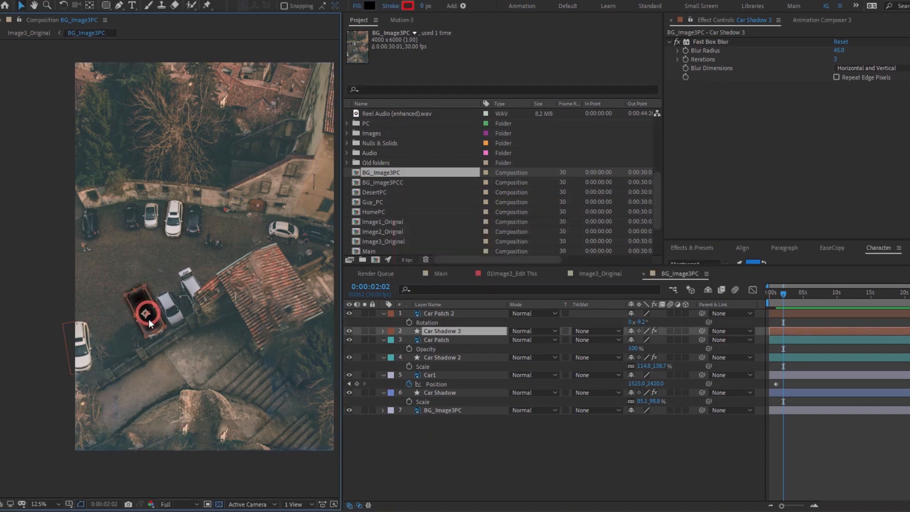
left_click_drag(127, 326, 92, 350)
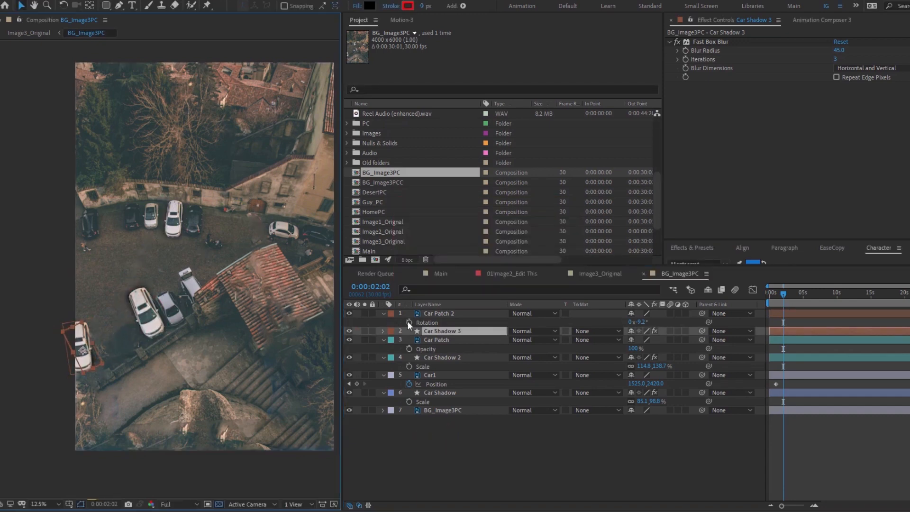
left_click(638, 321)
left_click(478, 331)
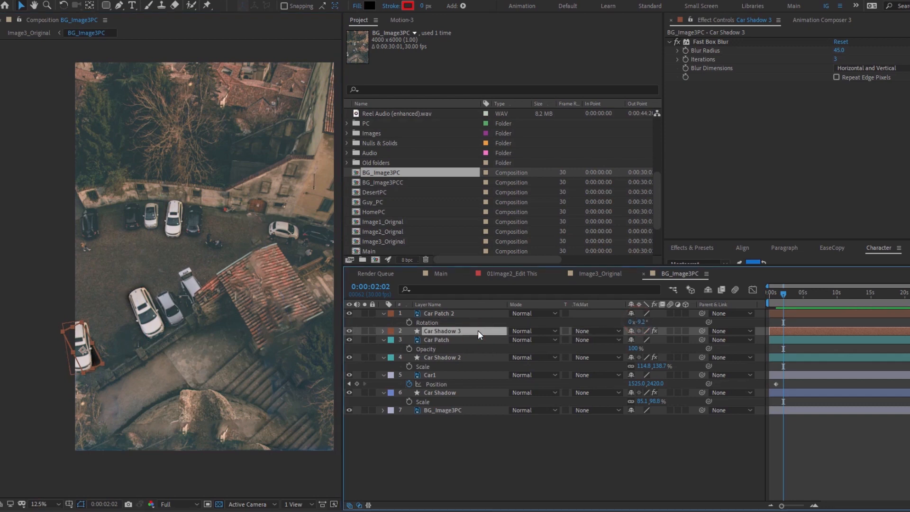
key("r")
left_click_drag(647, 341, 657, 341)
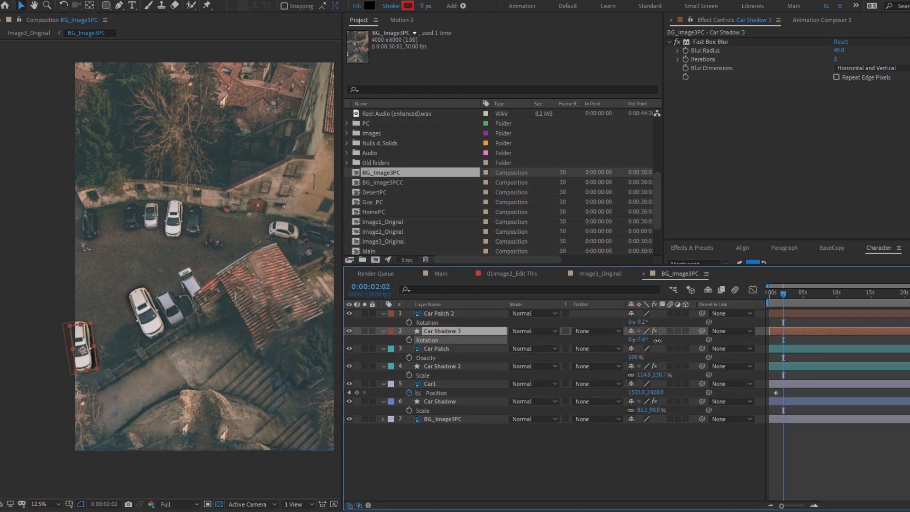
left_click(85, 342)
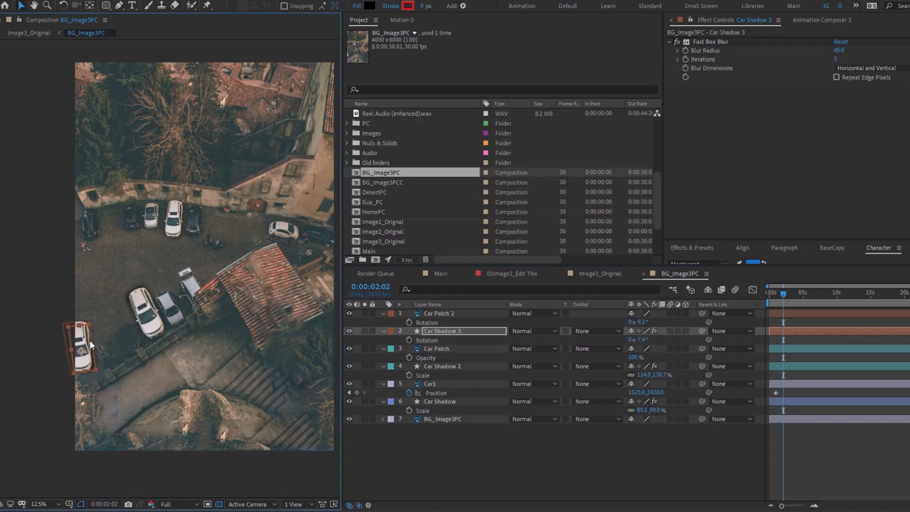
left_click(425, 454)
key("ctrl+s")
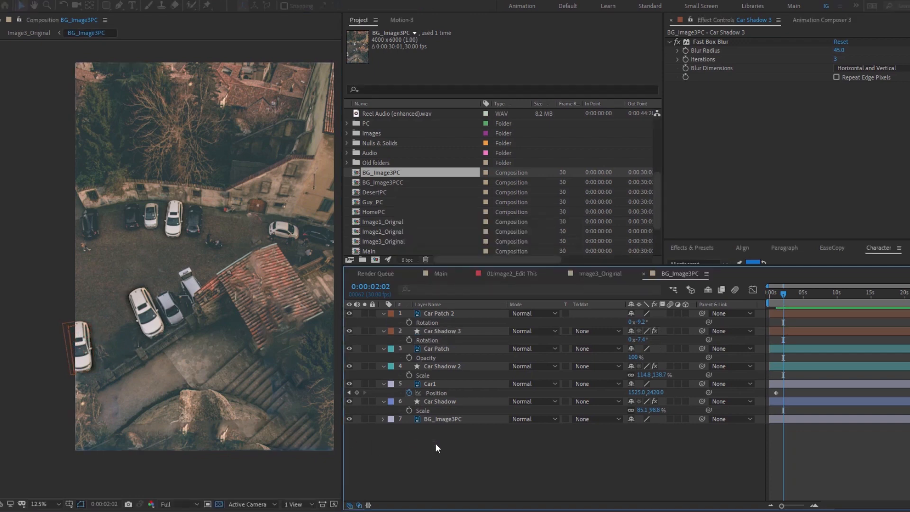
Give Car1 and Car Shadow the same blue label and parent Car Shadow to Car1 at 0:00:01:00
key("shift+slash")
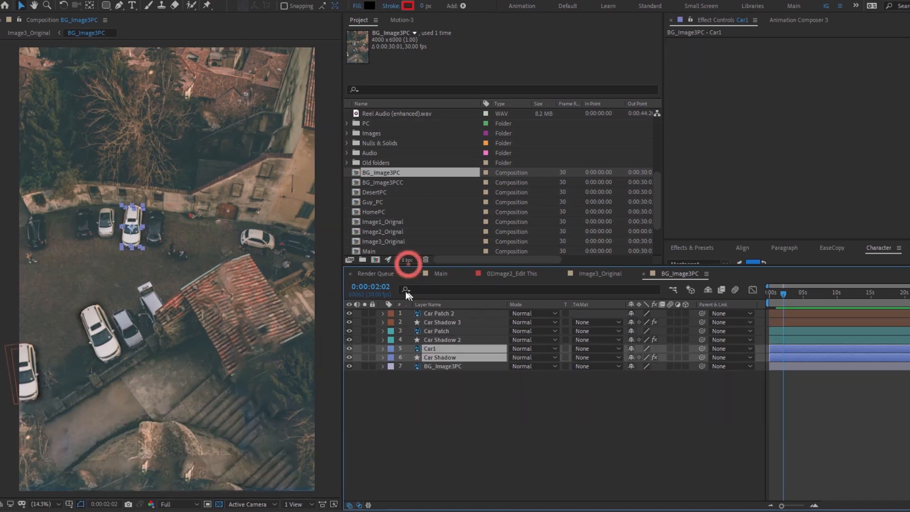
left_click(544, 388)
left_click(450, 357)
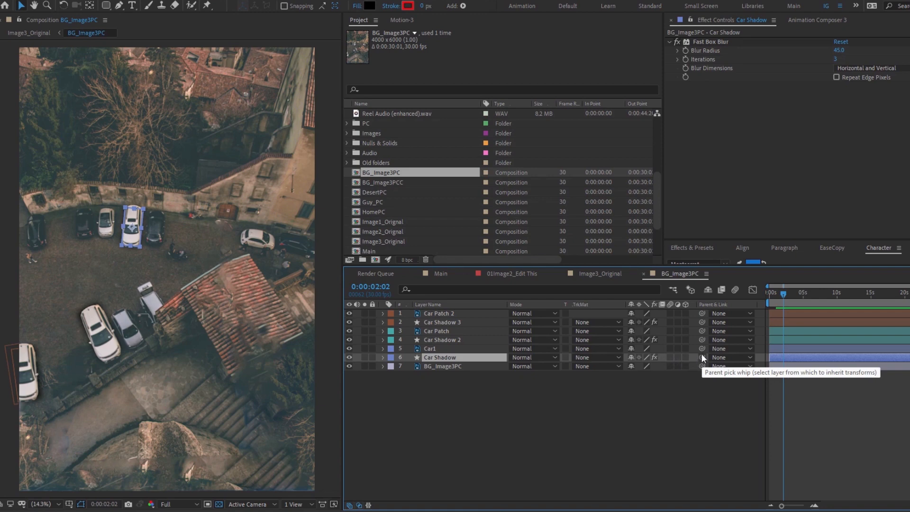
left_click(469, 349)
key("p")
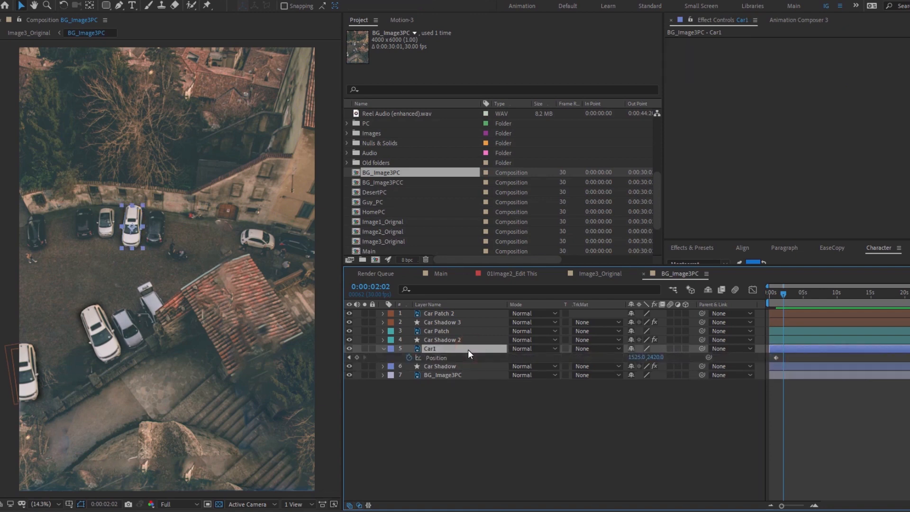
left_click_drag(782, 295, 778, 294)
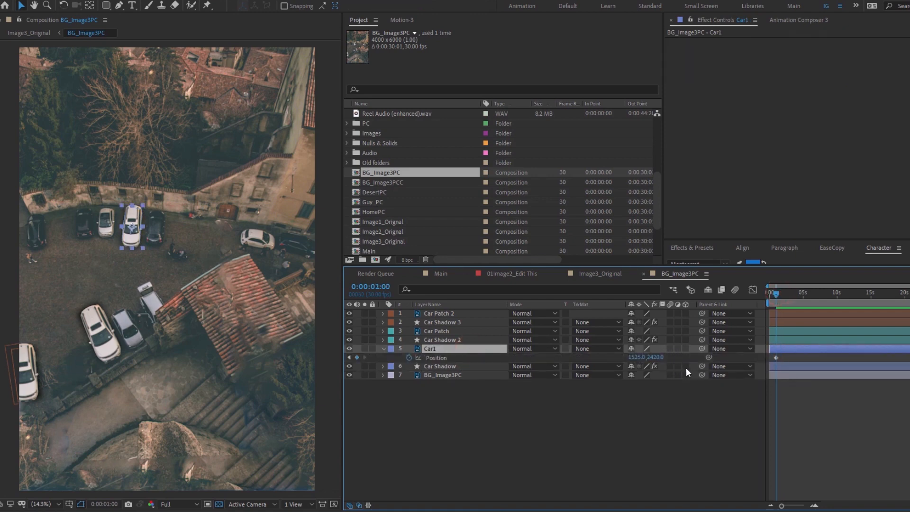
left_click_drag(701, 366, 443, 350)
left_click(467, 389)
Move Car1's final Position keyframe from 1 second to about 2 seconds and preview the slower parking motion
left_click_drag(776, 294, 761, 298)
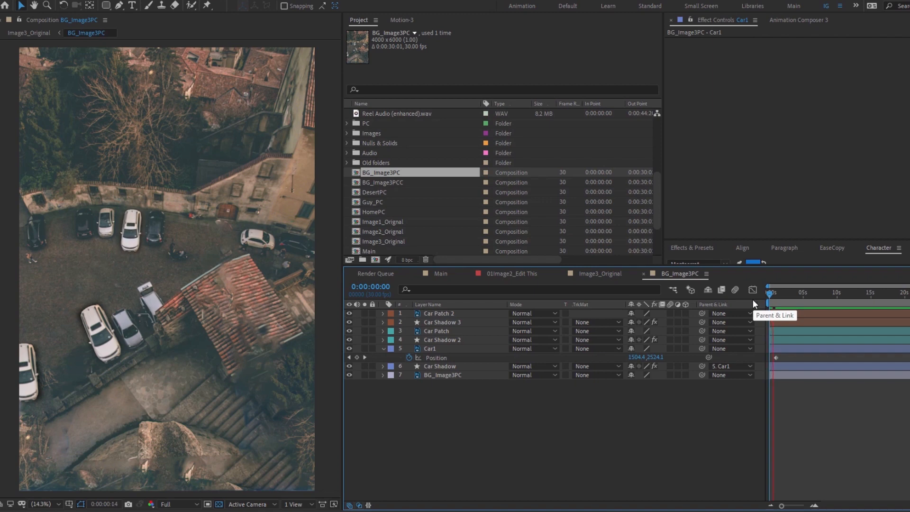
left_click_drag(777, 357, 786, 358)
key("space")
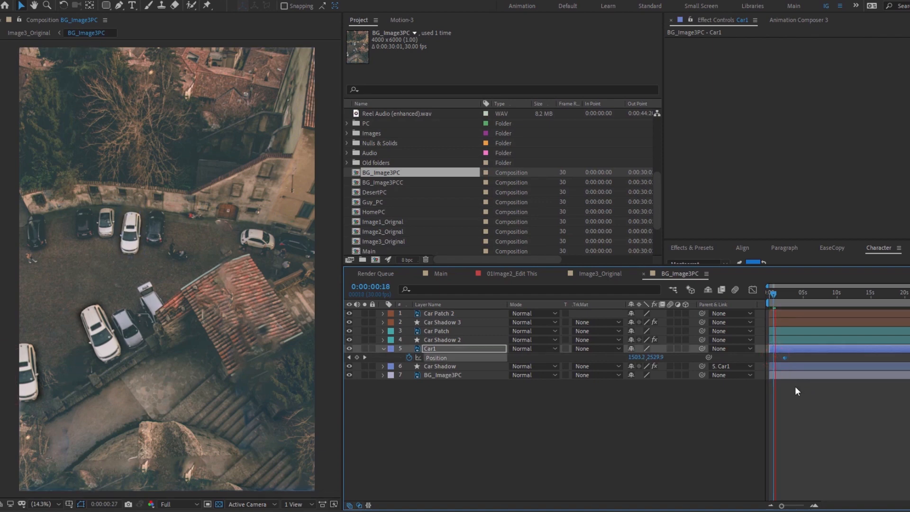
Colour-correct the patch cars with Hue/Saturation and Levels, and return to the Image3_Original comp for a preview
left_click(437, 332)
key("ctrl+space")
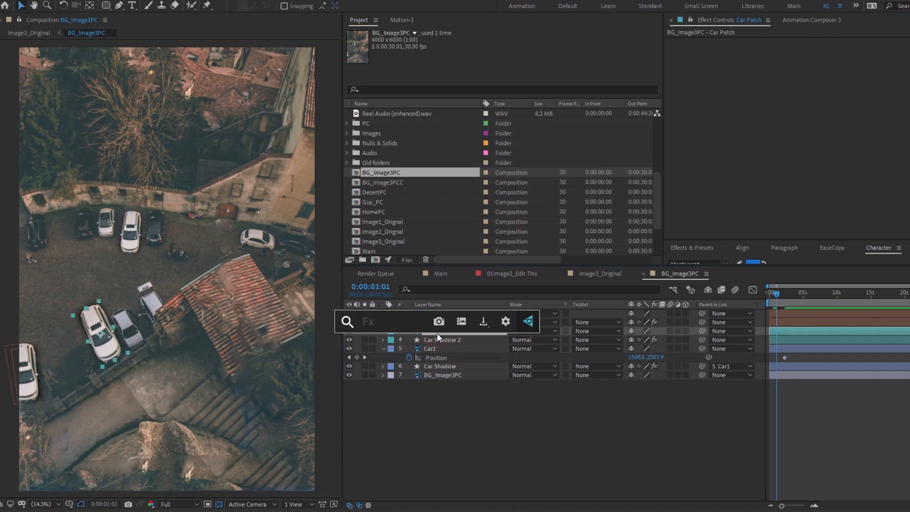
key("Tab")
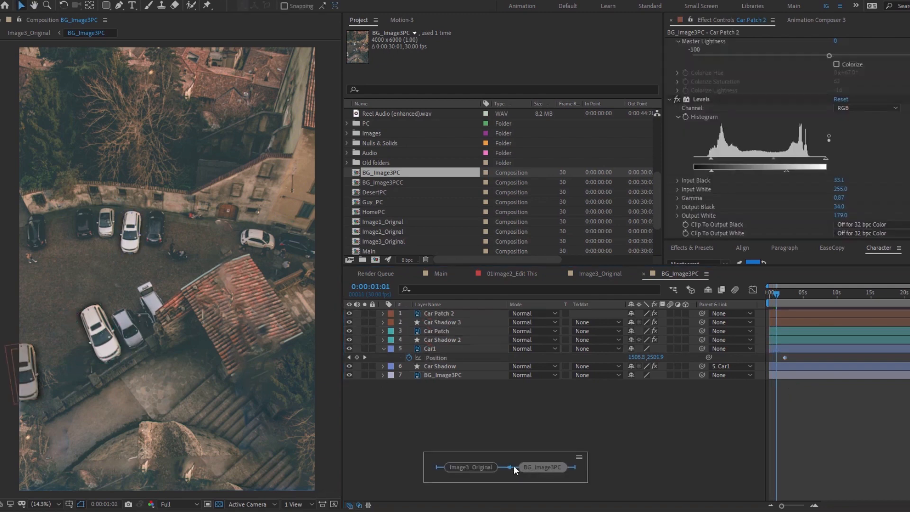
left_click(479, 465)
left_click(590, 407)
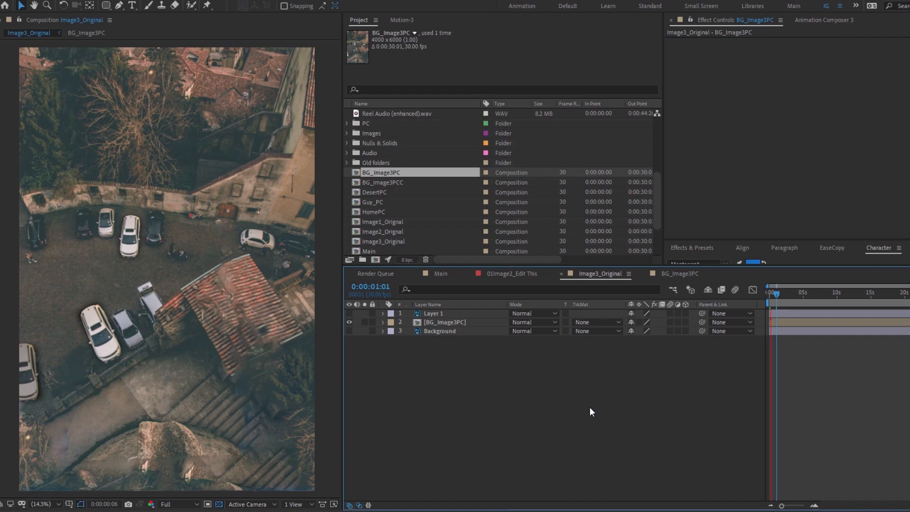
Make Layer 1 with the legs visible in Image3_Original and rename it Shoes
left_click(444, 314)
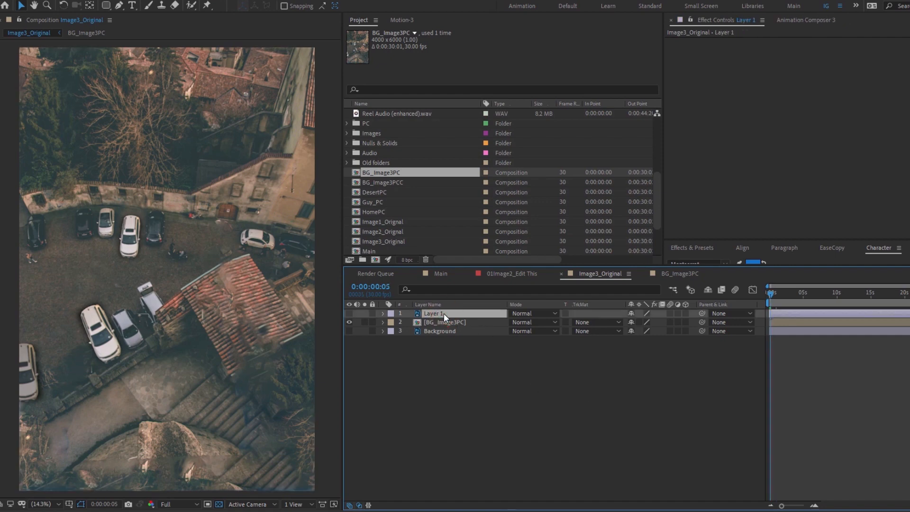
left_click(349, 314)
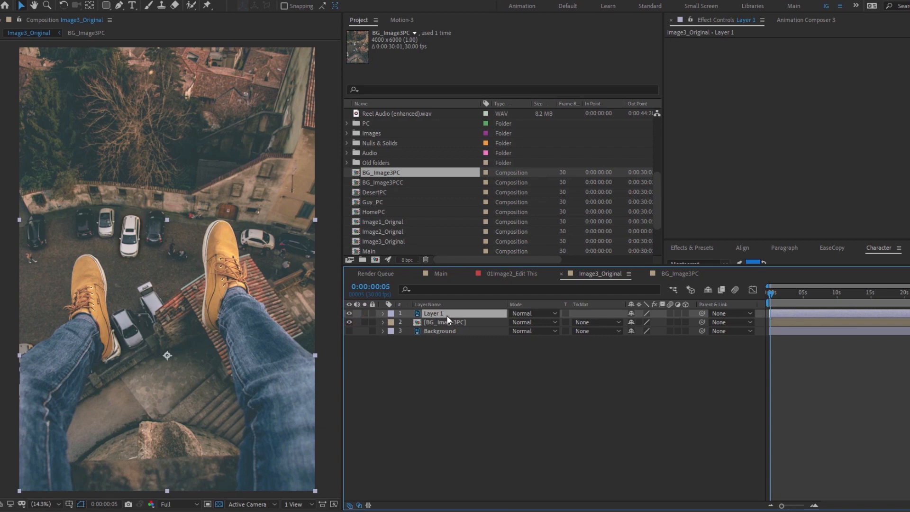
key("Return")
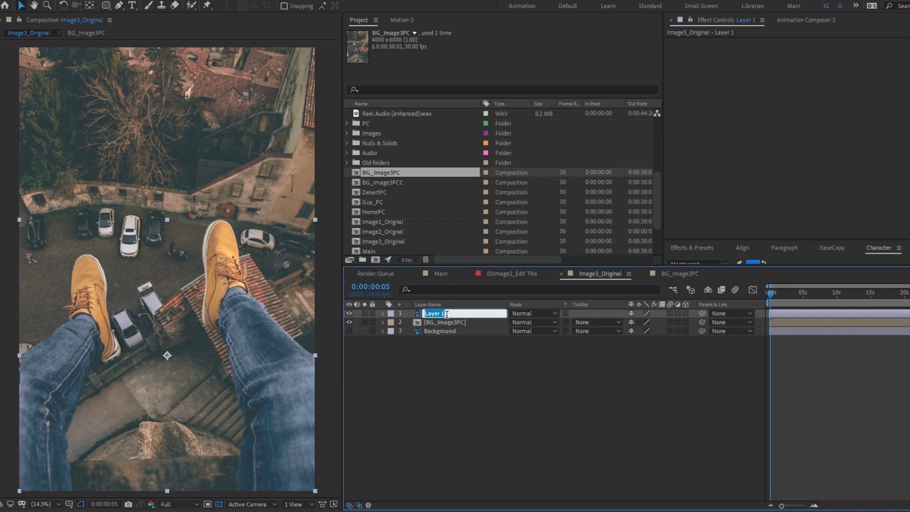
type("Shows")
key("Return")
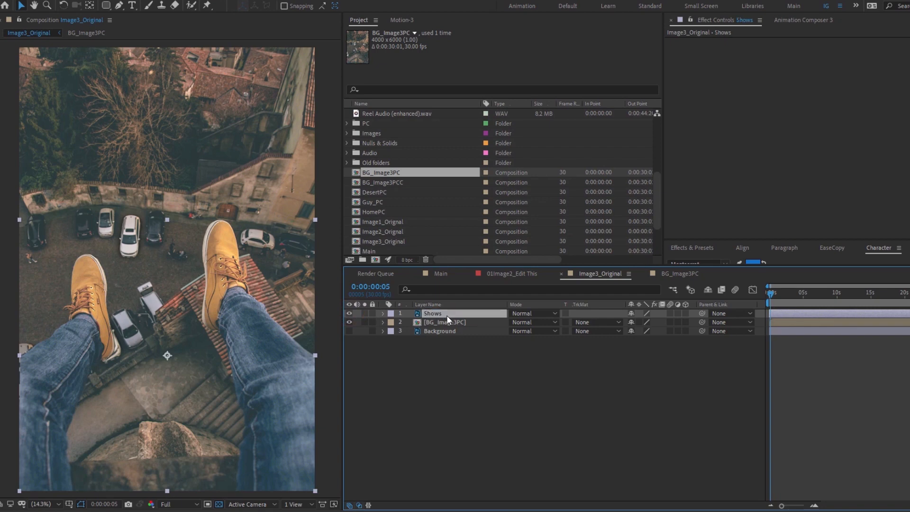
key("Return")
left_click(447, 314)
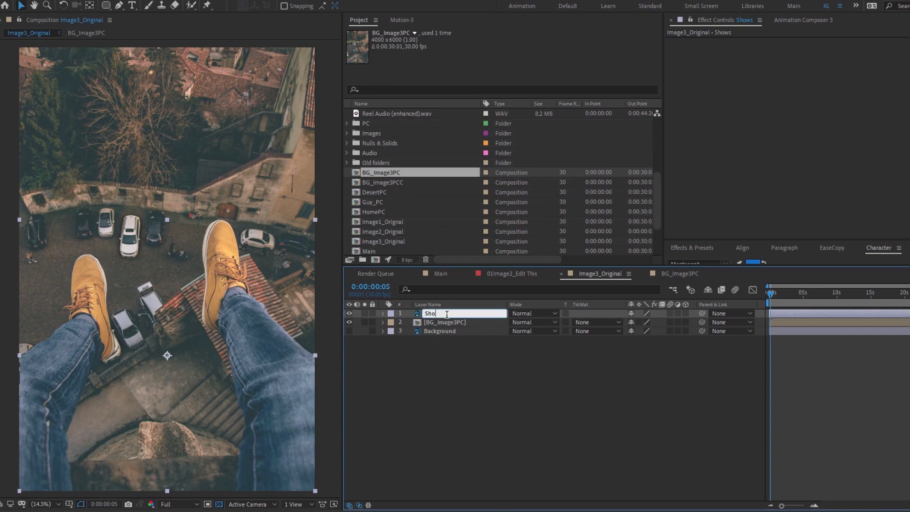
key("Return")
Pre-compose the Shoes layer as Shoes_image3PC, moving all attributes into the new composition
key("ctrl+shift+c")
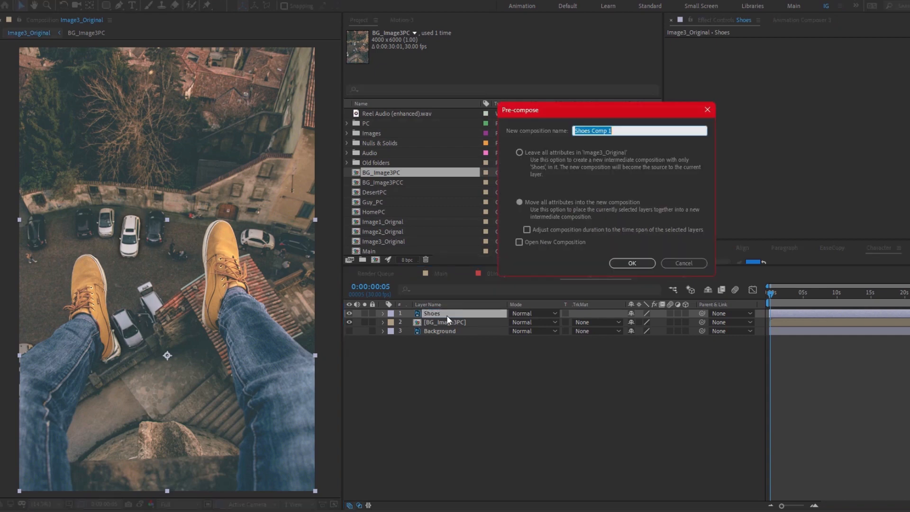
type("Sho")
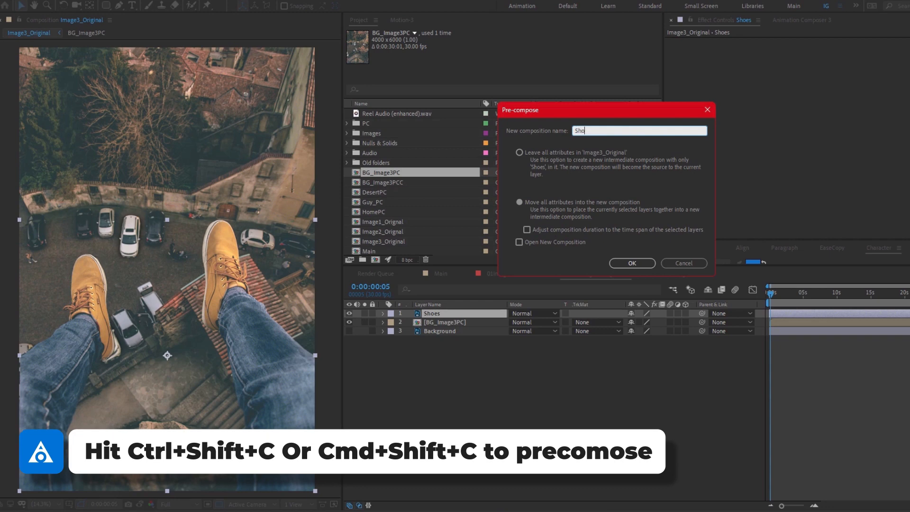
type("es_image3PC")
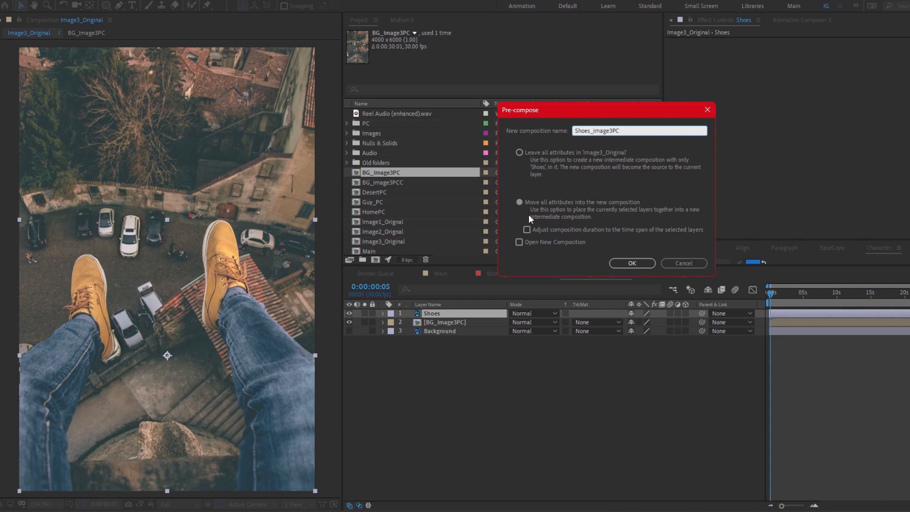
left_click(631, 263)
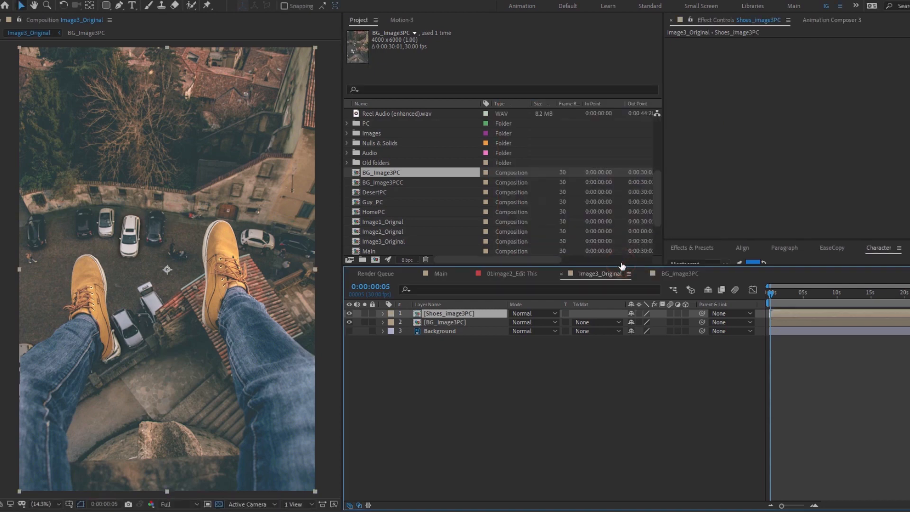
Duplicate the 01Image2_Edit This composition in the project
scroll(419, 167, "up", 5)
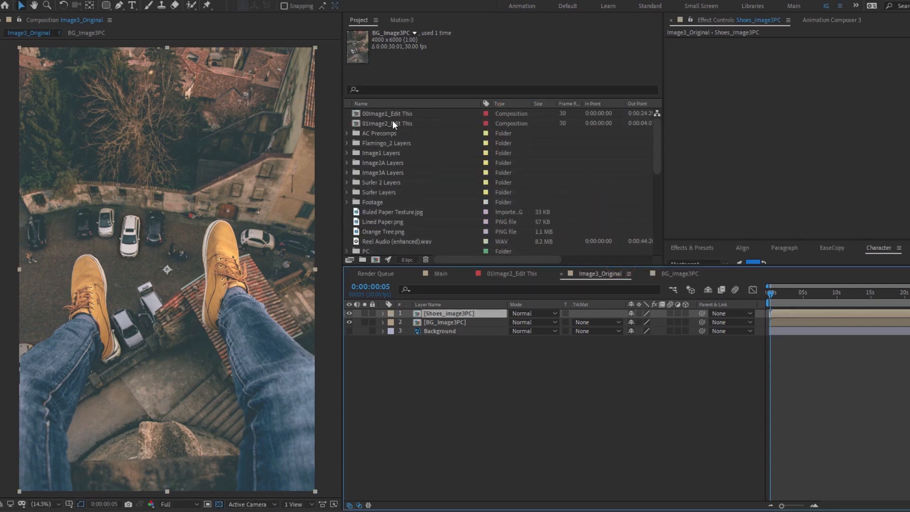
left_click(393, 124)
key("ctrl+d")
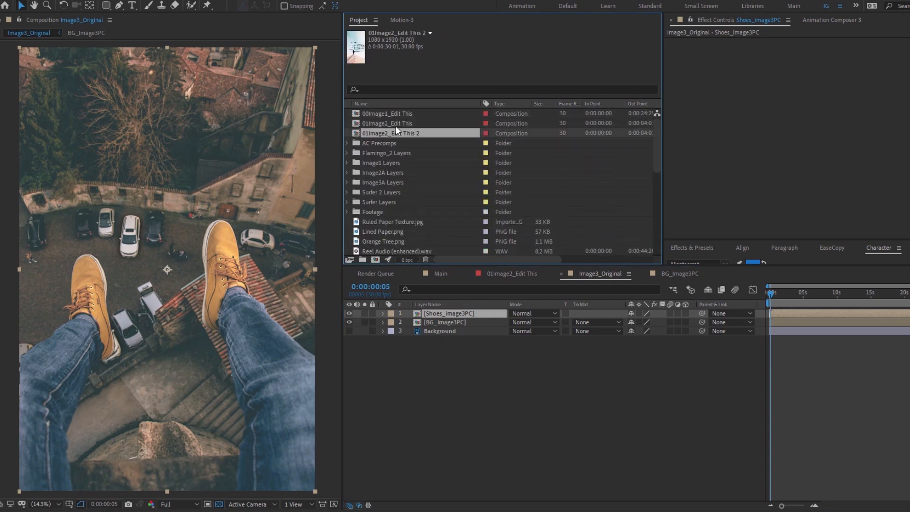
Rename the duplicated edit composition as 01Image3_Edit This
left_click(396, 134)
key("Right")
key("BackSpace")
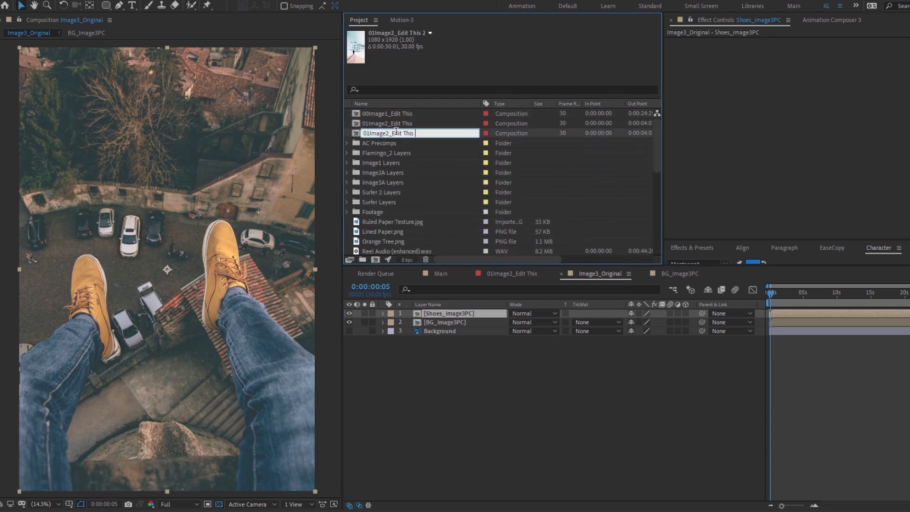
left_click(390, 133)
key("BackSpace")
type("3")
left_click(464, 360)
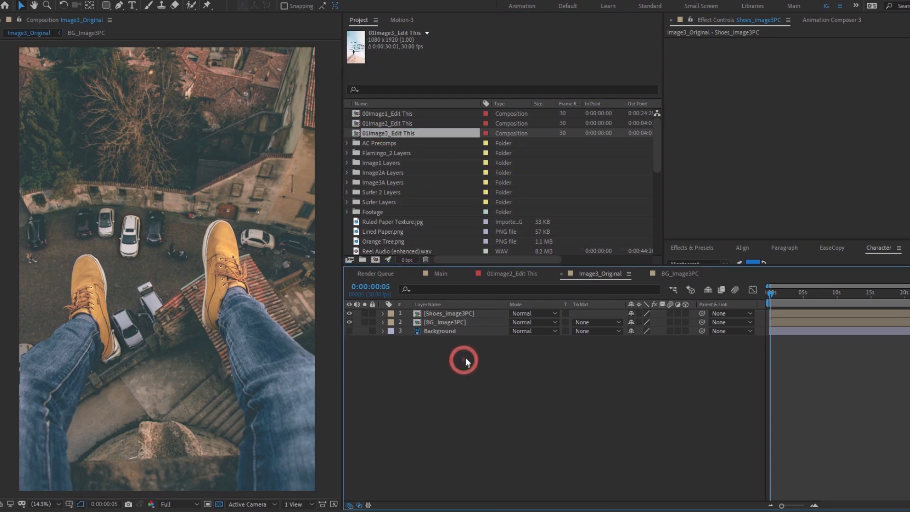
Open the 01Image3_Edit This composition and locate the Image3 precomps in the project
double_click(375, 132)
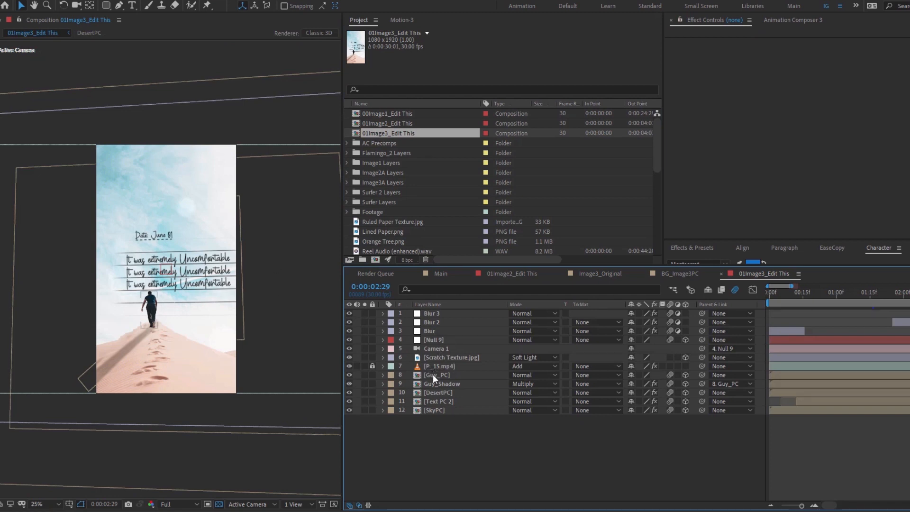
left_click(433, 375)
scroll(396, 202, "down", 5)
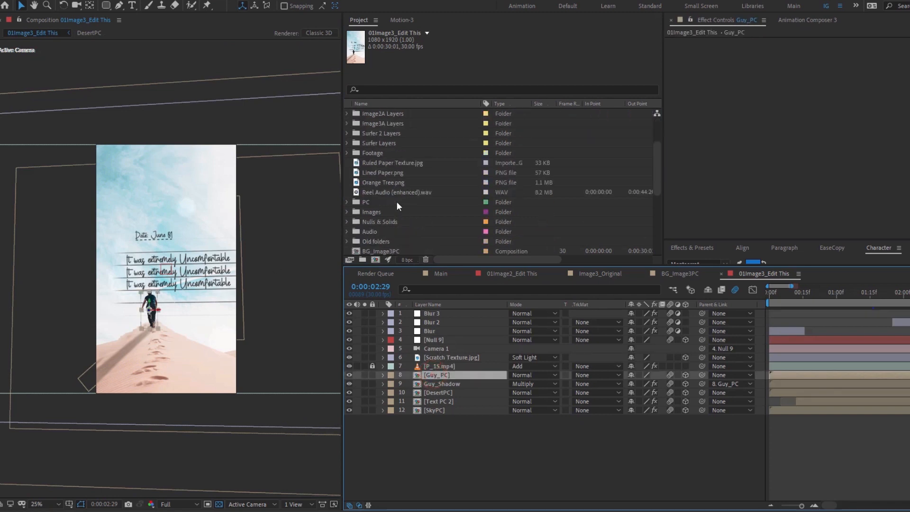
scroll(397, 202, "down", 3)
scroll(375, 210, "up", 3)
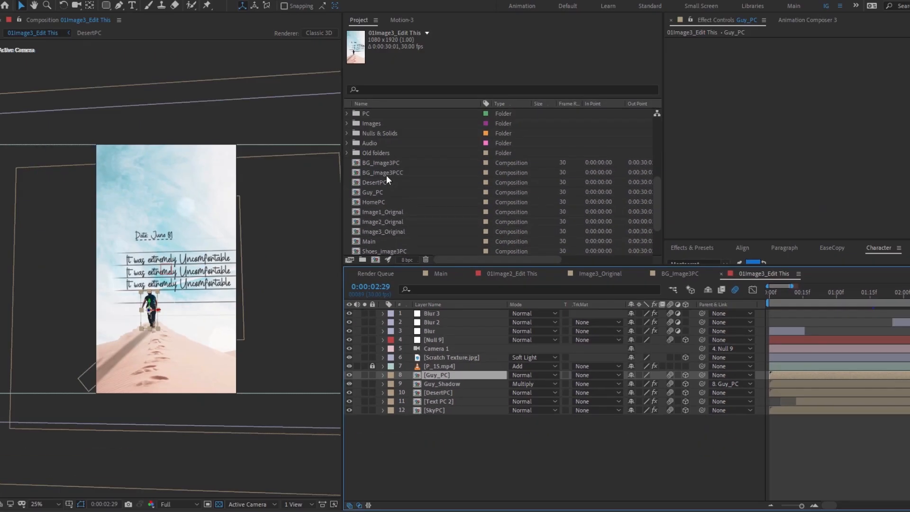
Replace the SkyPC layer in 01Image3_Edit This with the BG_Image3PC composition, keeping the layer's effects and placement
left_click(96, 22)
double_click(391, 168)
left_click(389, 173)
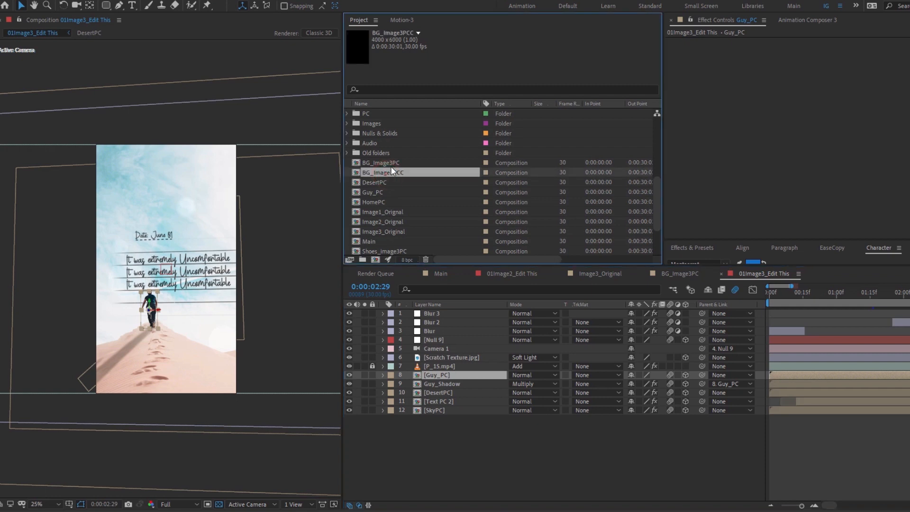
left_click(389, 165)
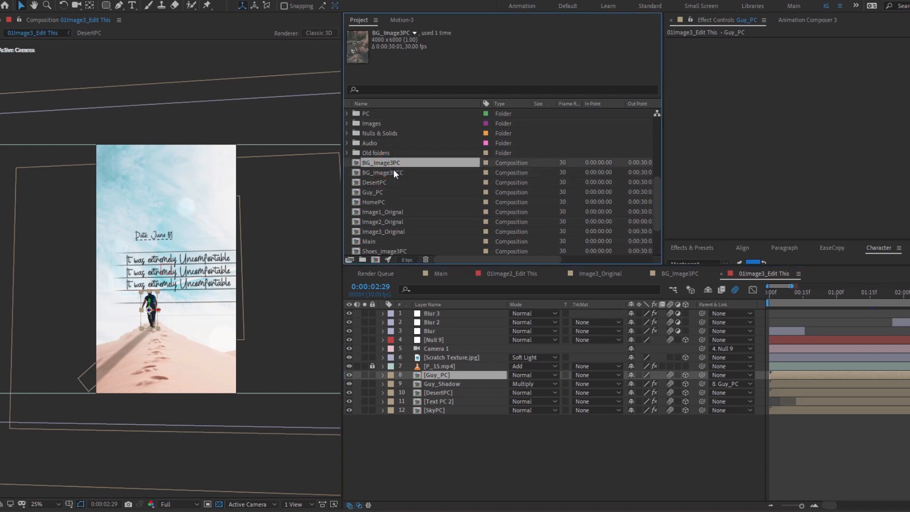
left_click(436, 410)
left_click_drag(379, 161, 429, 406)
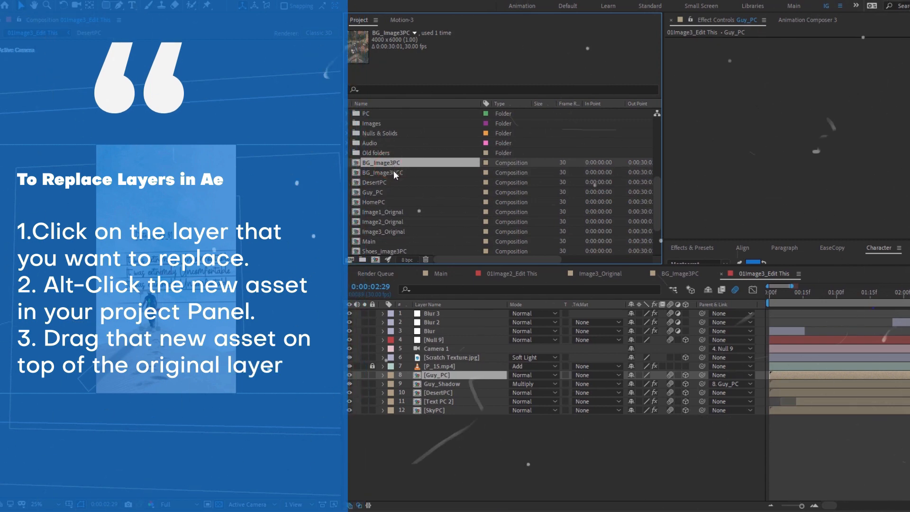
left_click(436, 410)
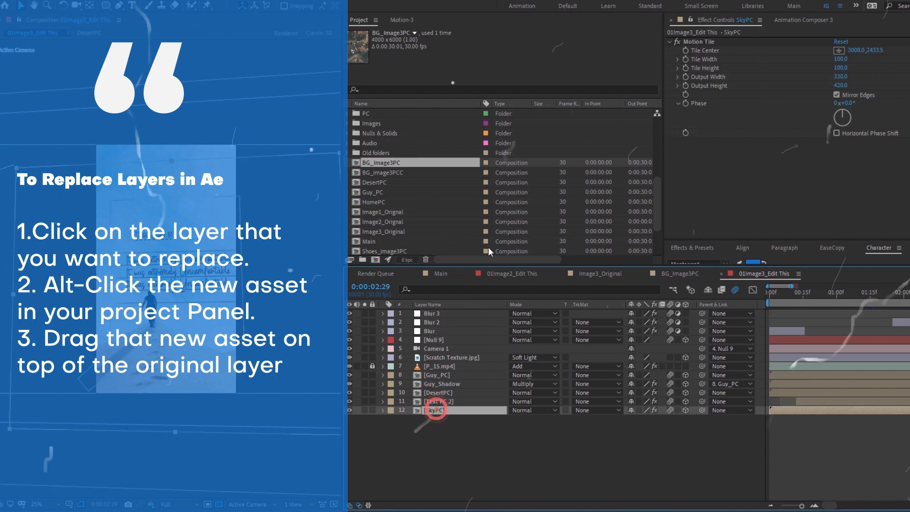
left_click_drag(380, 163, 429, 407)
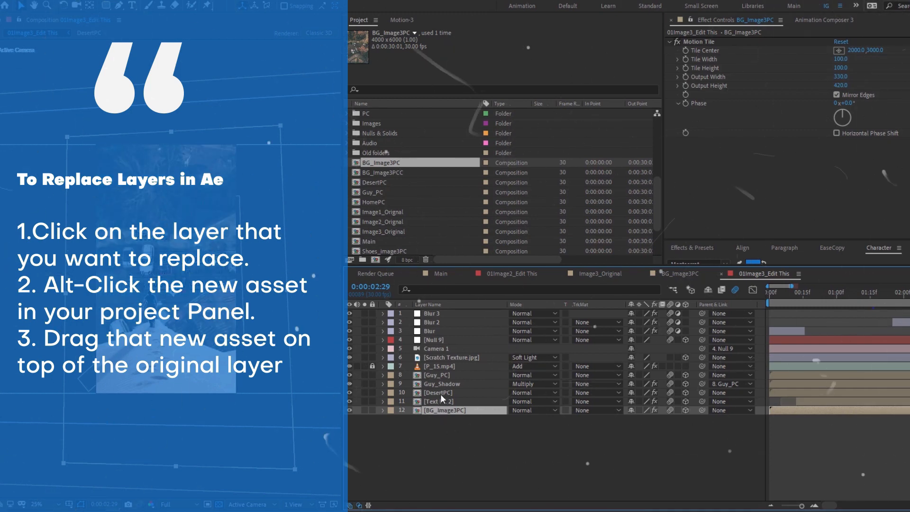
Hide the Guy_Shadow and DesertPC layers in 01Image3_Edit This
left_click(440, 393)
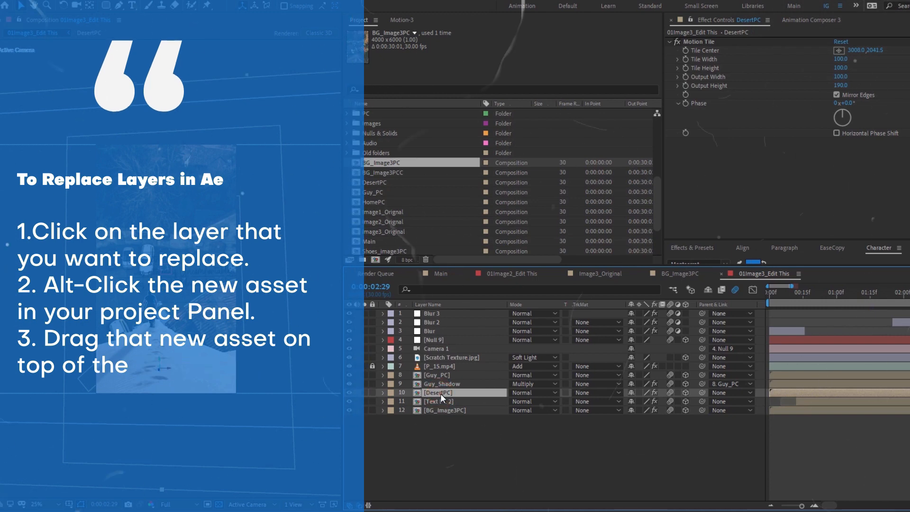
left_click(430, 410)
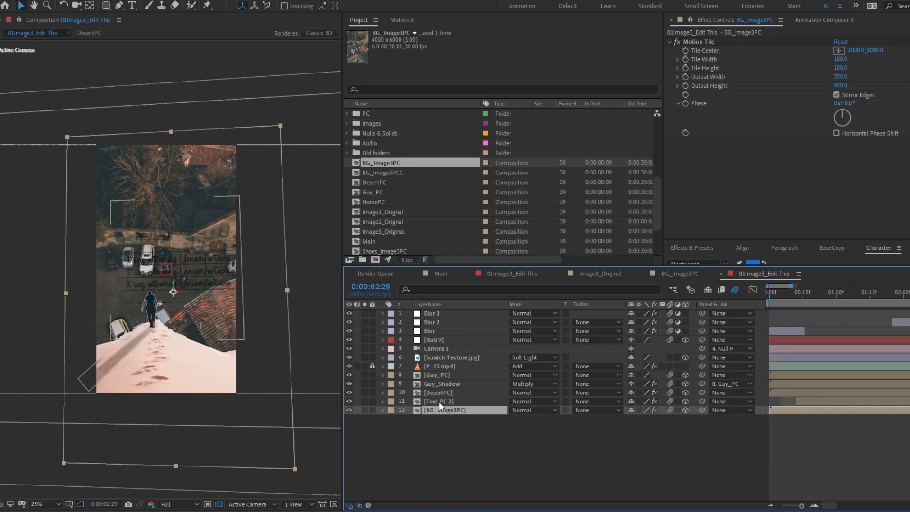
left_click(440, 394)
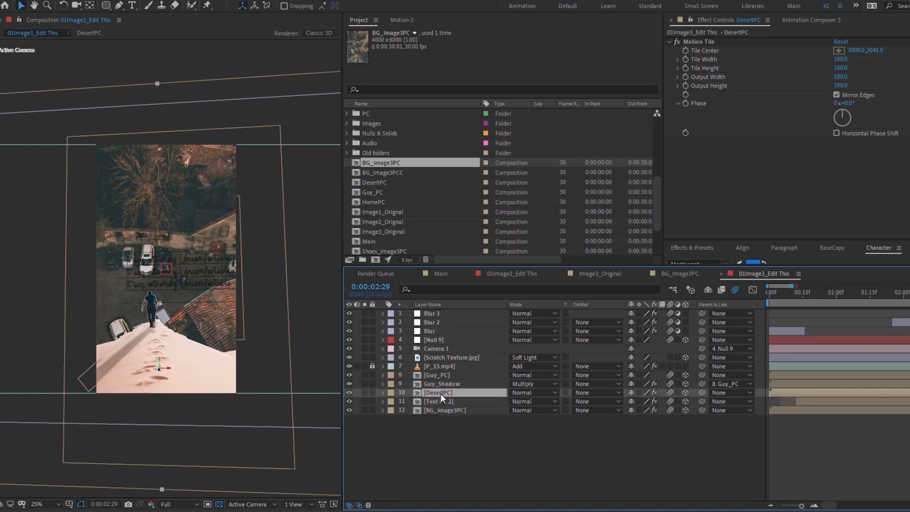
left_click(349, 385)
left_click(349, 392)
Replace the Guy_PC layer with the Shoes_image3PC composition from the project
left_click(445, 376)
scroll(388, 221, "down", 1)
left_click_drag(388, 221, 433, 375)
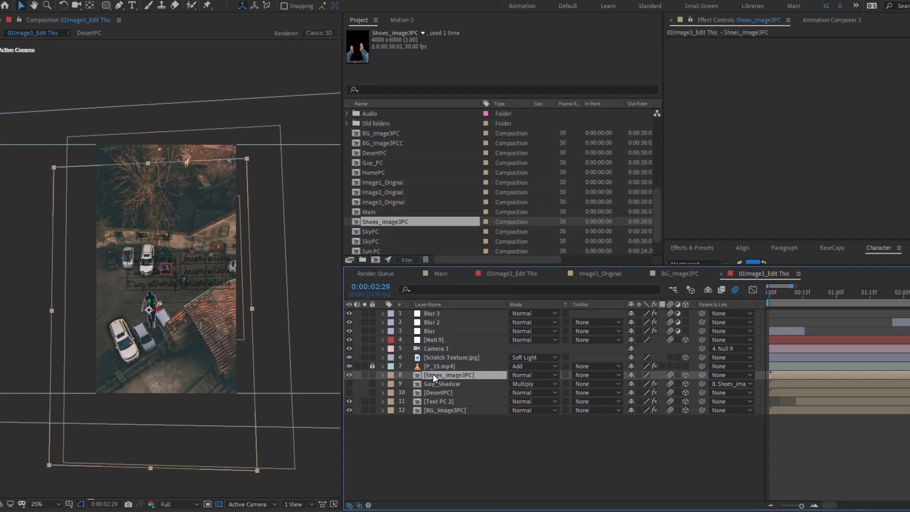
Scale the Shoes_image3PC layer to 33% and move it so both legs rise from the frame's lower edge
key("s")
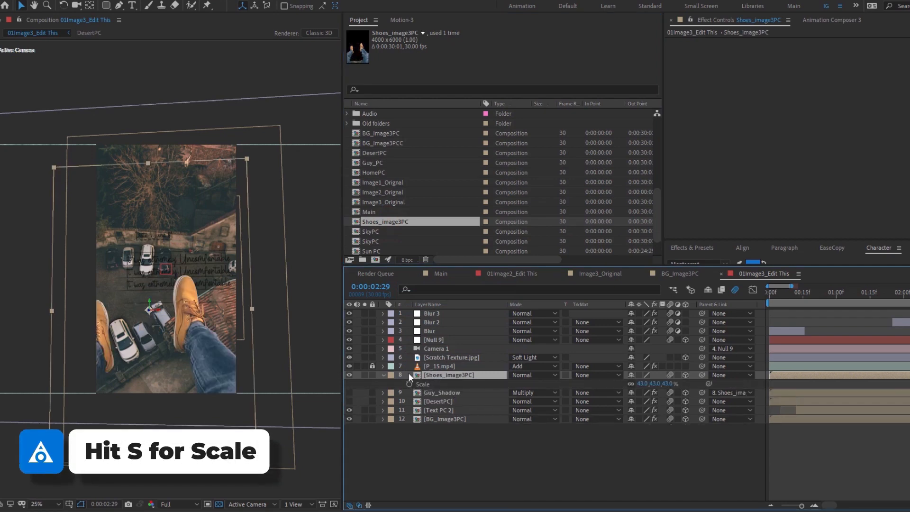
left_click_drag(667, 382, 200, 345)
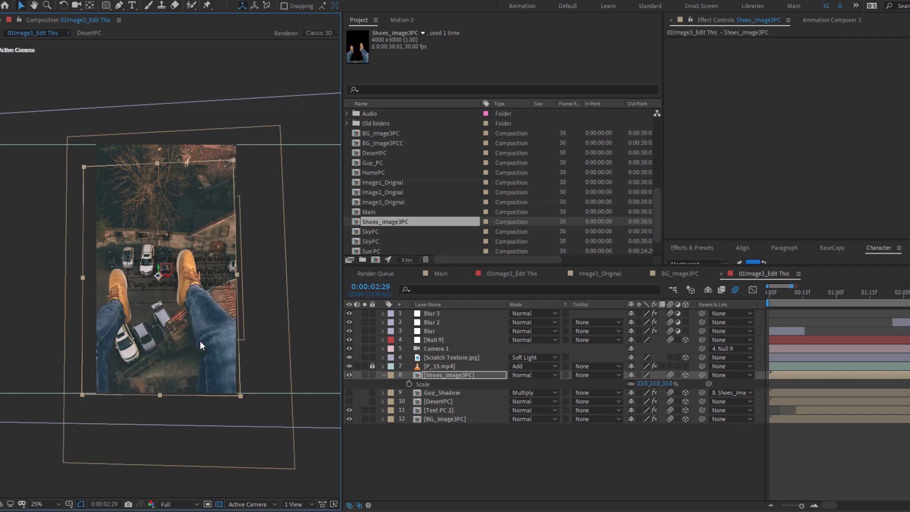
left_click_drag(199, 348, 199, 347)
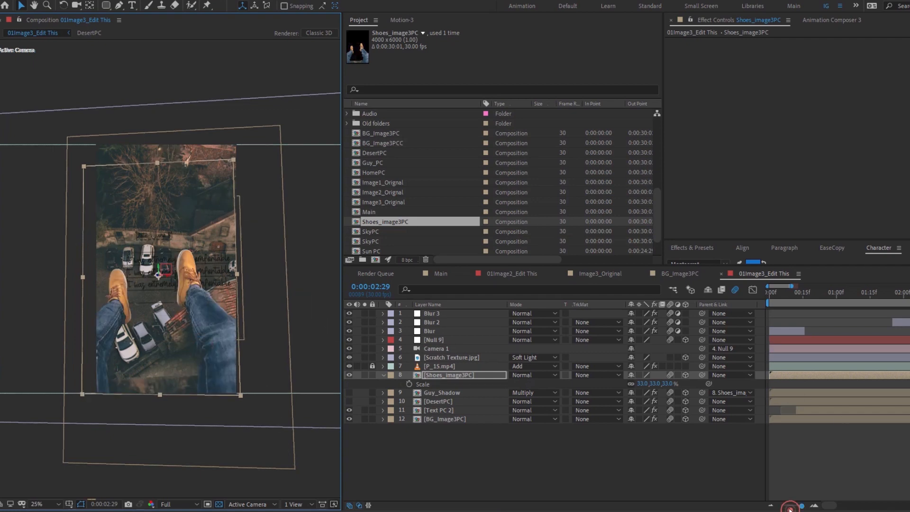
Delete the Guy_Shadow and DesertPC layers from 01Image3_Edit This
left_click_drag(801, 506, 787, 505)
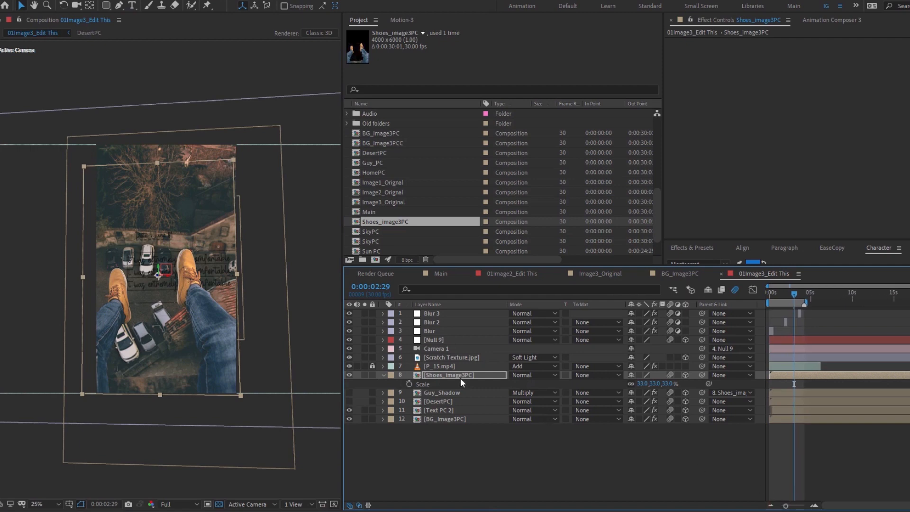
left_click(434, 392)
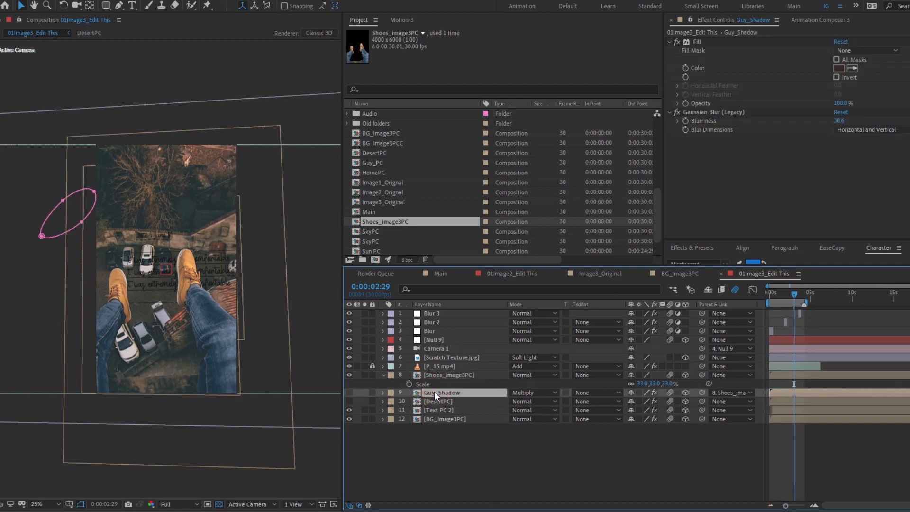
key("Delete")
left_click(434, 392)
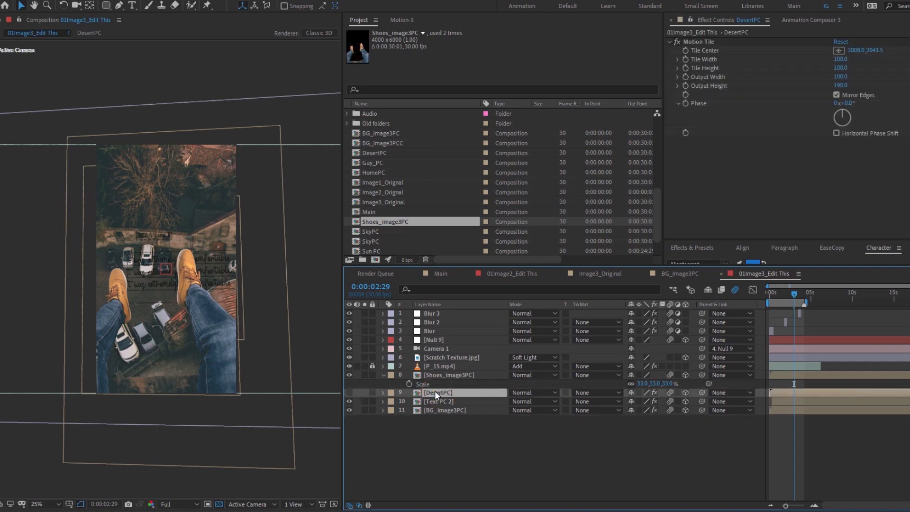
key("Delete")
left_click(434, 413)
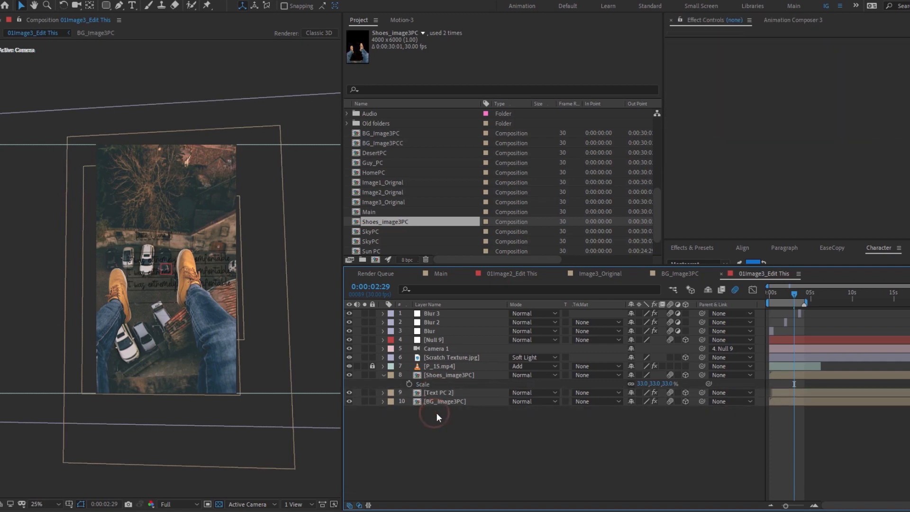
Move the Text PC 2 layer up and slightly left so its lines sit above the shoes
key("shift+slash")
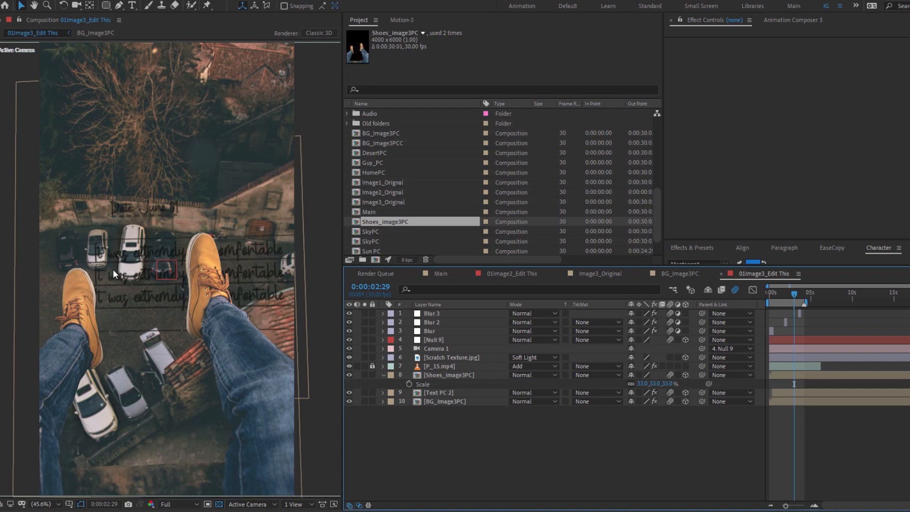
left_click(438, 393)
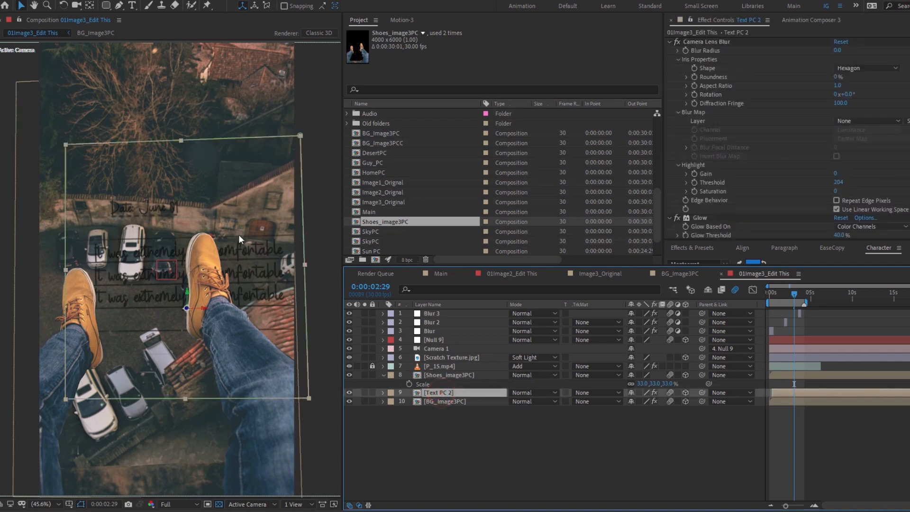
left_click_drag(239, 239, 208, 170)
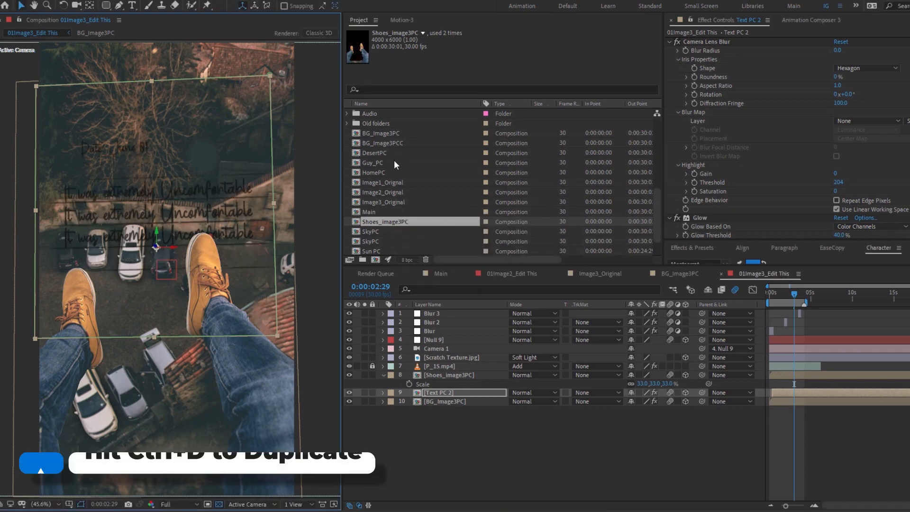
Duplicate the Text PC 2 composition in the project and replace the text layer with the Text PC 3 copy
scroll(394, 160, "down", 3)
left_click(396, 191)
left_click(377, 242)
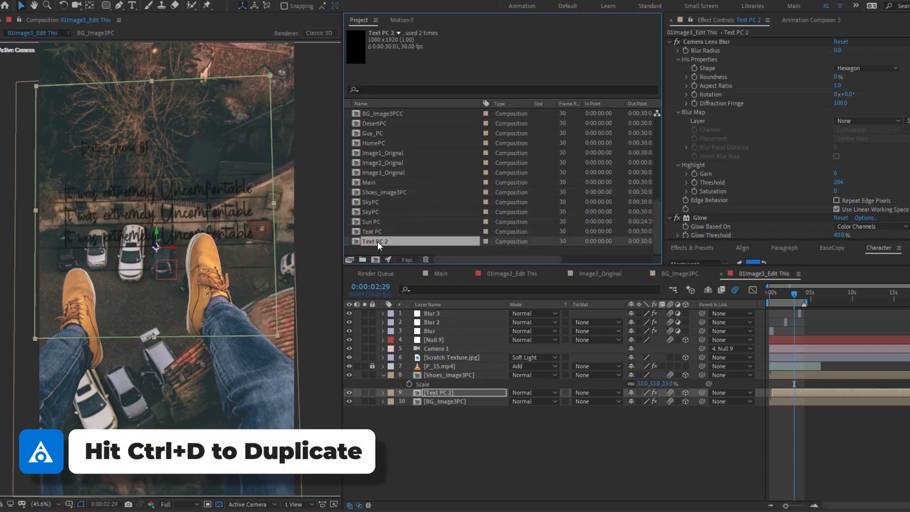
key("ctrl+d")
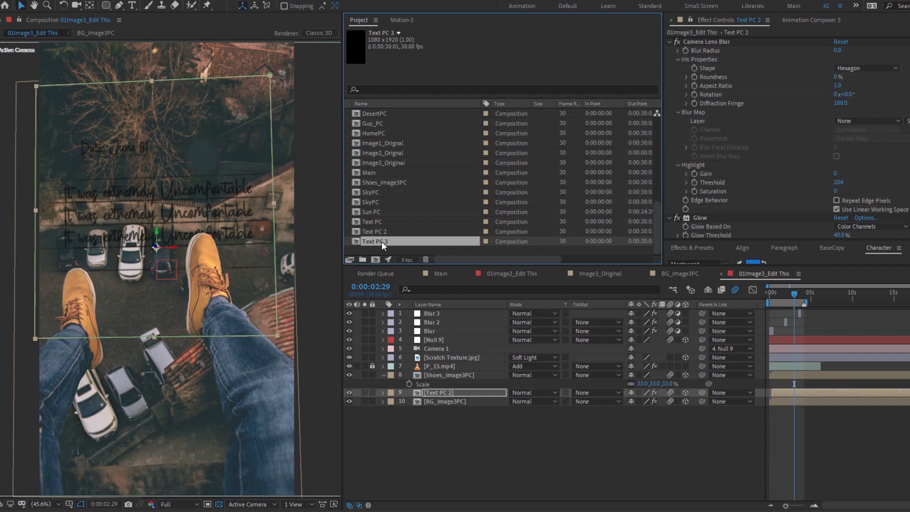
left_click_drag(383, 242, 429, 392)
left_click(437, 429)
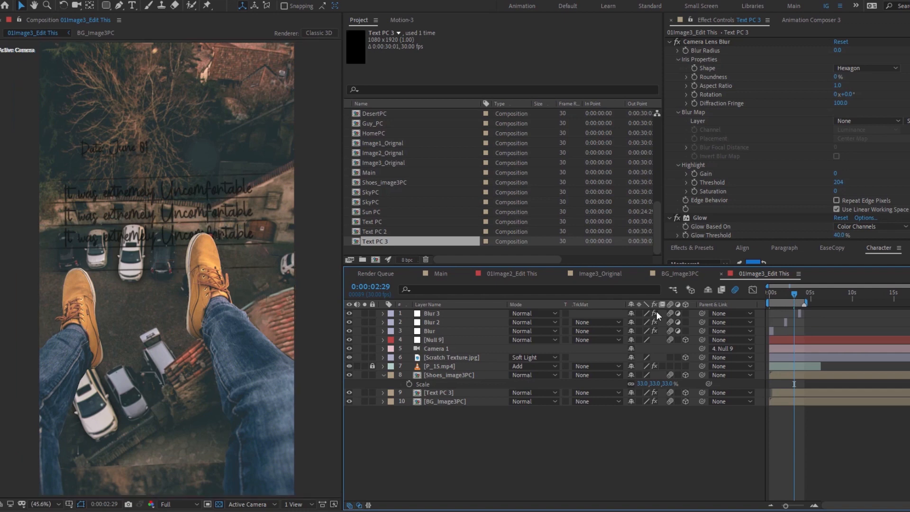
Preview the animation and lower the Shoes_image3PC layer at 0:00:00:00 until the legs meet the frame's lower edge
key("space")
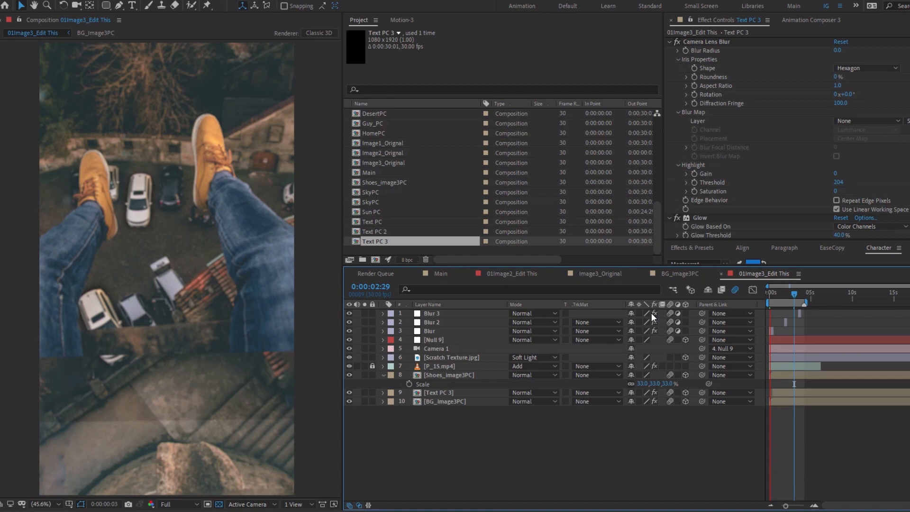
left_click(439, 375)
scroll(227, 336, "down", 2)
left_click(430, 331)
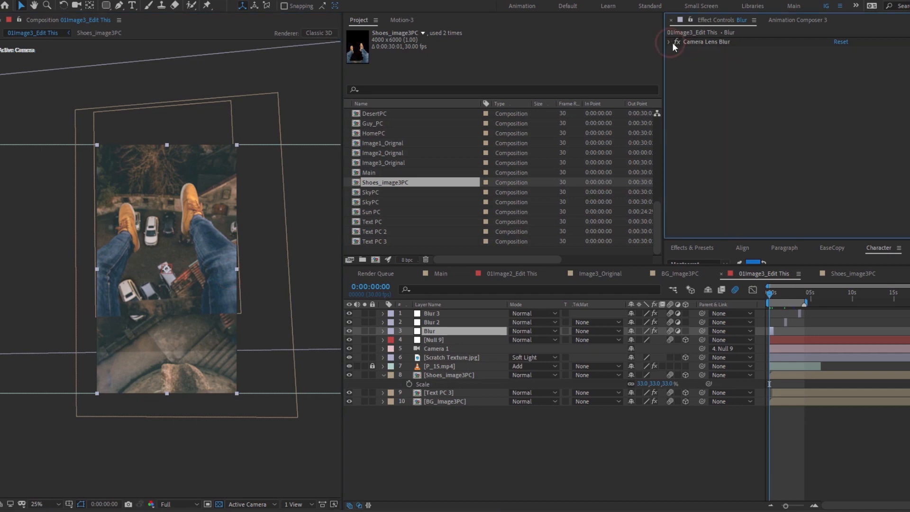
left_click(432, 377)
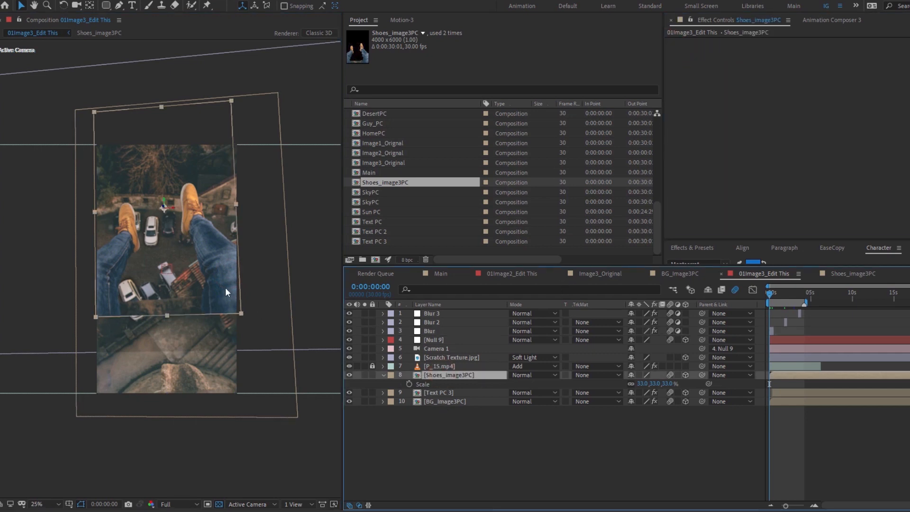
left_click_drag(192, 280, 192, 351)
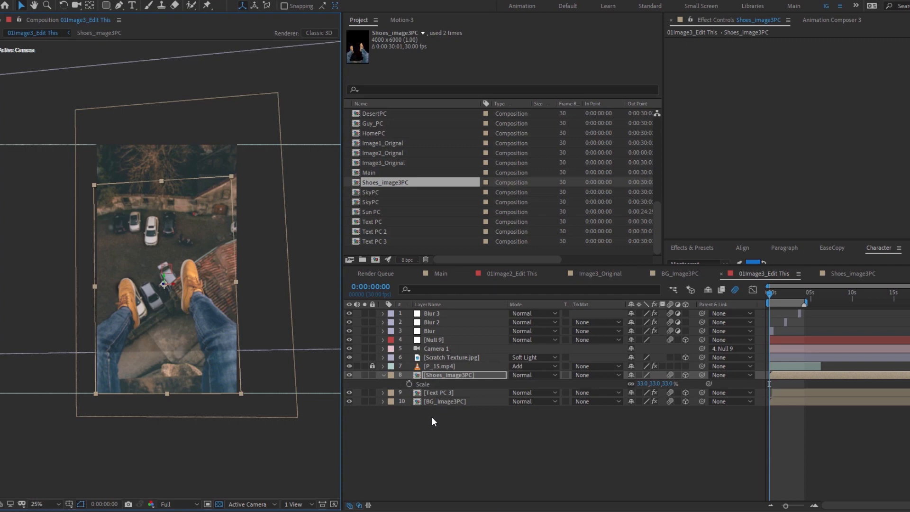
Raise the Shoes_image3PC layer at 0:00:00:15 until its lower edge meets the bottom of the frame
key("p")
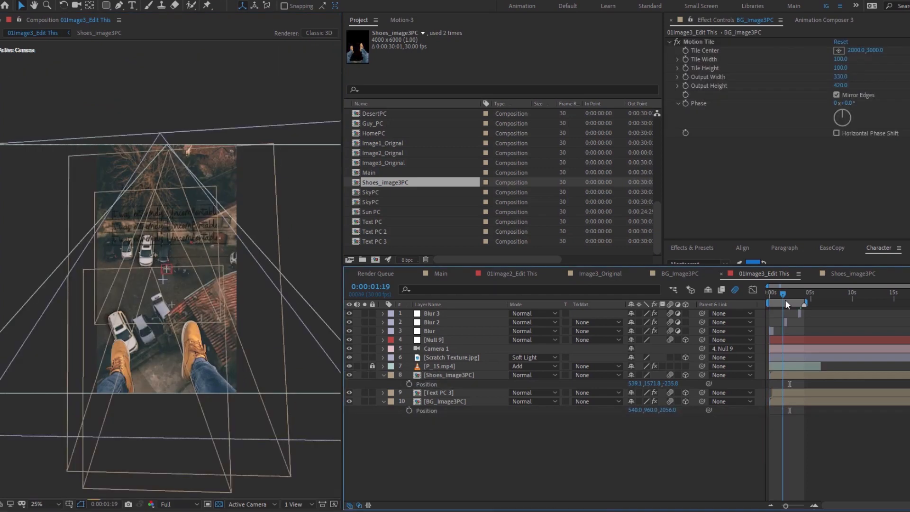
left_click_drag(785, 300, 779, 292)
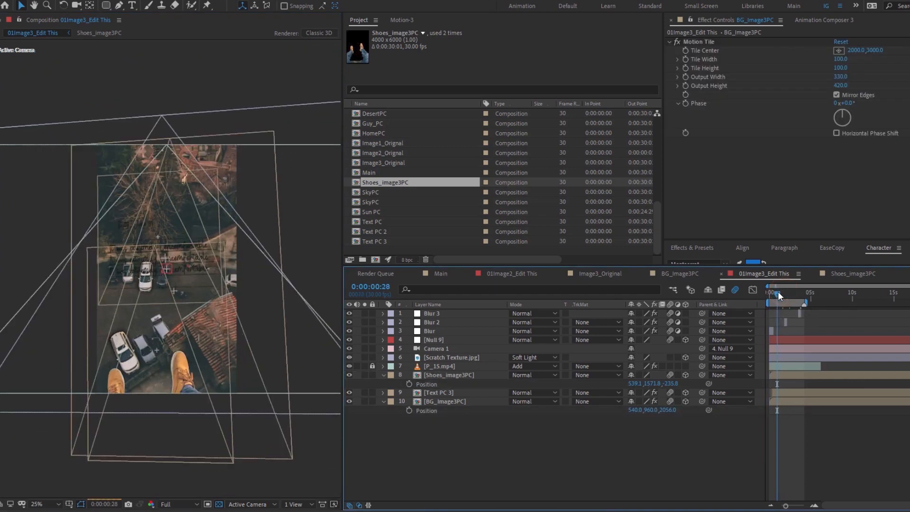
left_click_drag(778, 291, 775, 292)
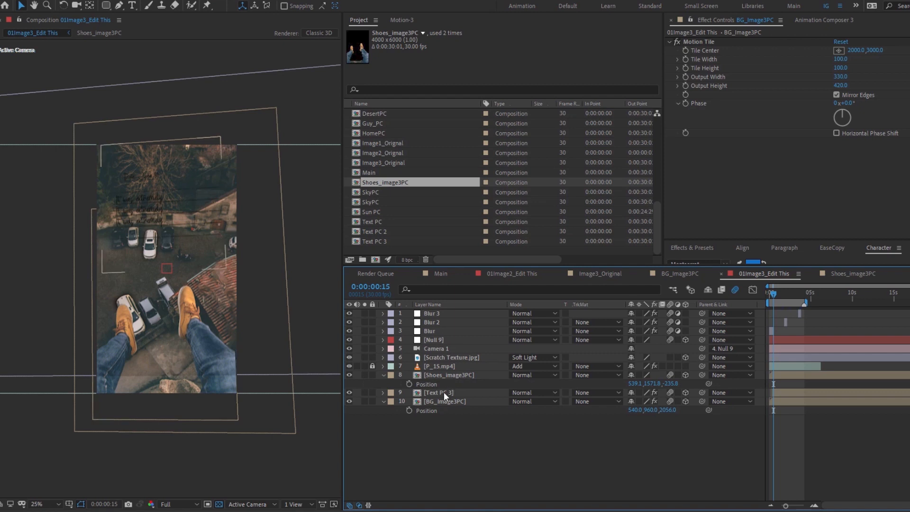
left_click(446, 375)
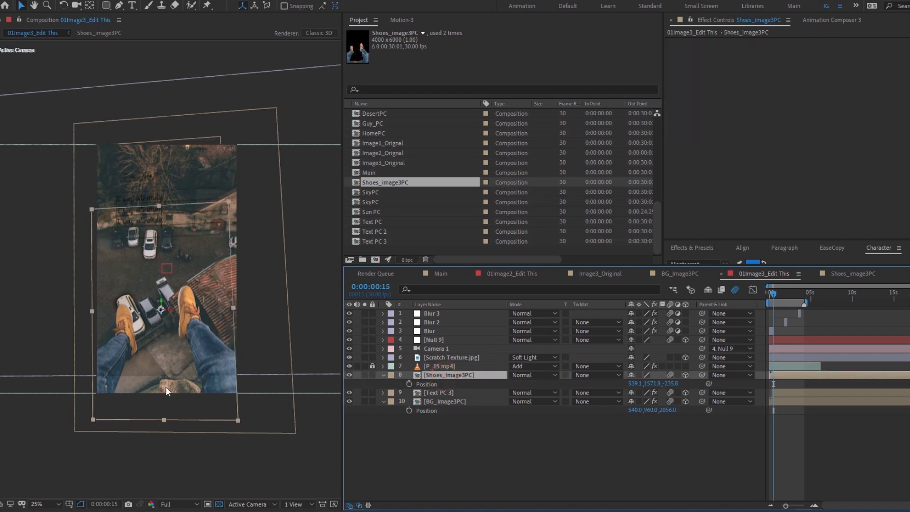
left_click_drag(166, 388, 165, 362)
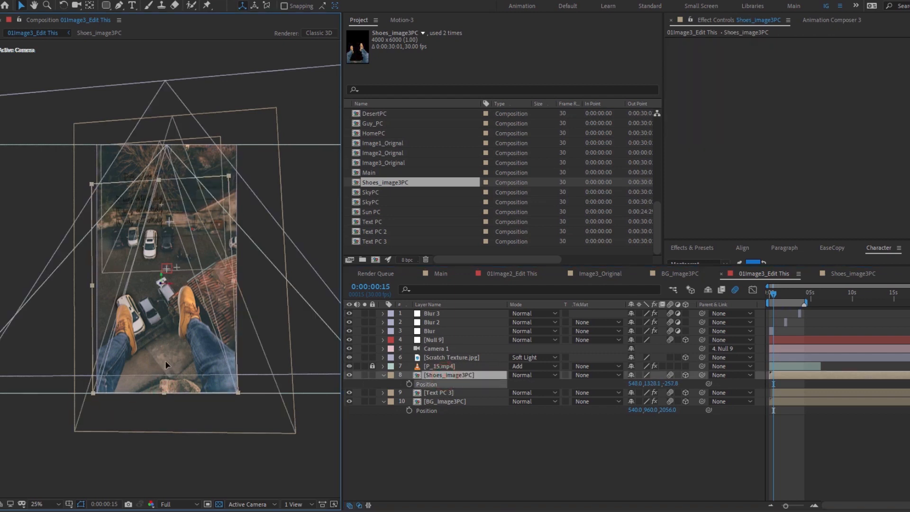
Check the keyframes of Null 9 and remove Camera 1's parent link to that null
left_click(436, 341)
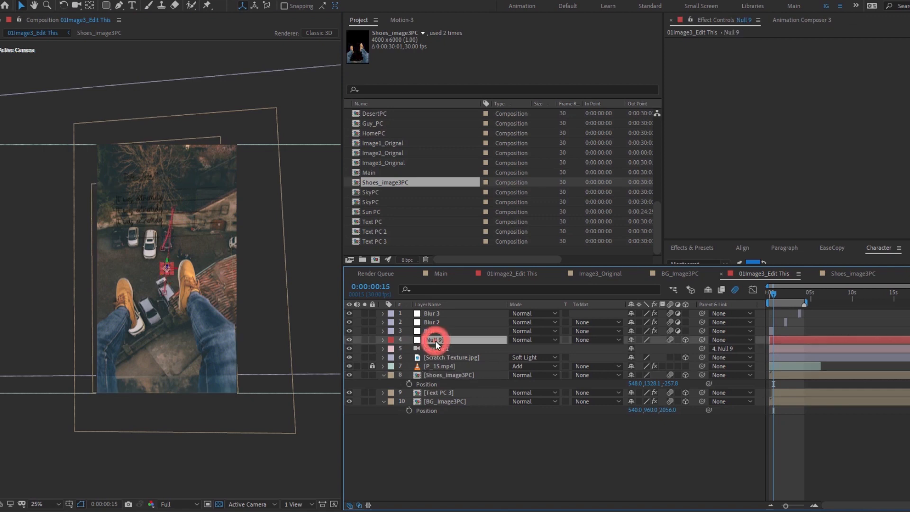
key("u")
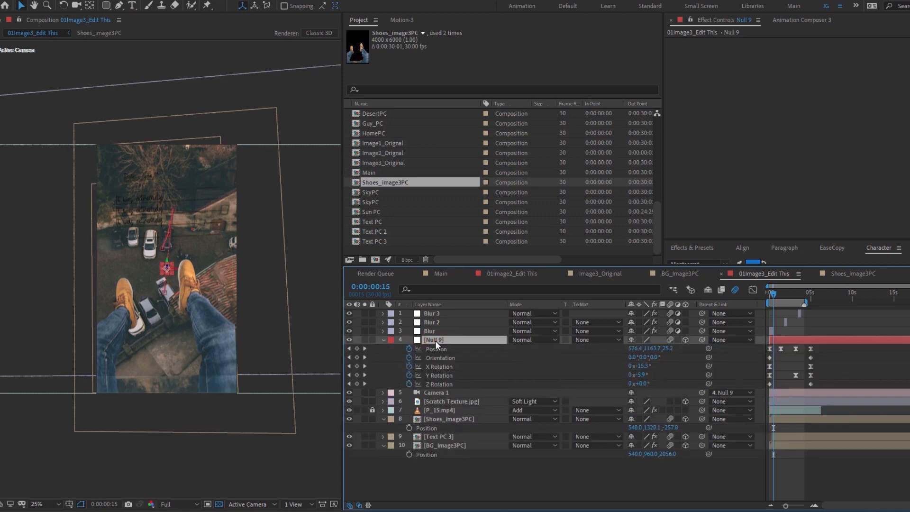
left_click(718, 391)
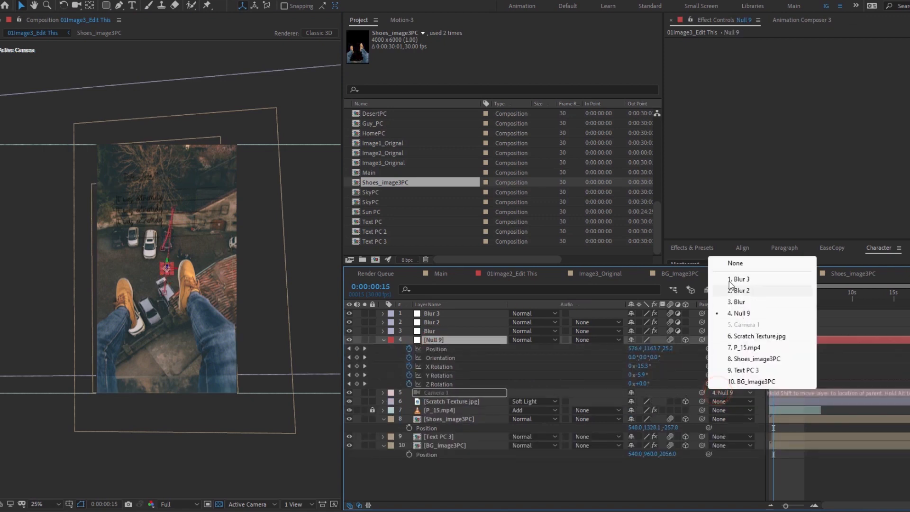
left_click(731, 264)
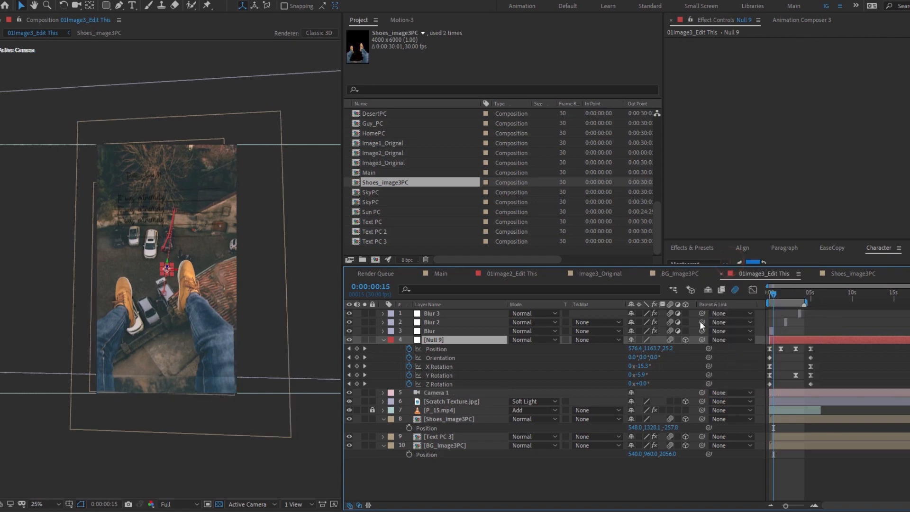
left_click(384, 340)
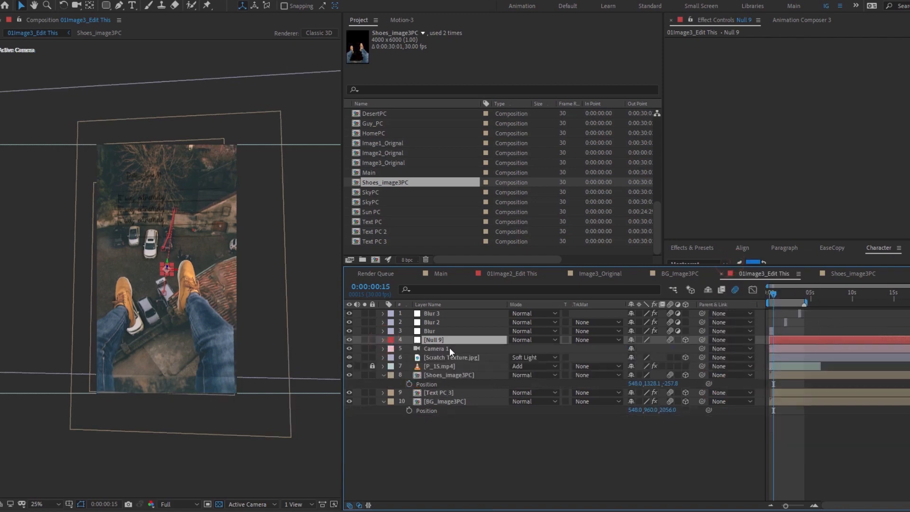
Show Camera 1's Position keyframes and preview the camera move without the null
left_click(449, 349)
key("p")
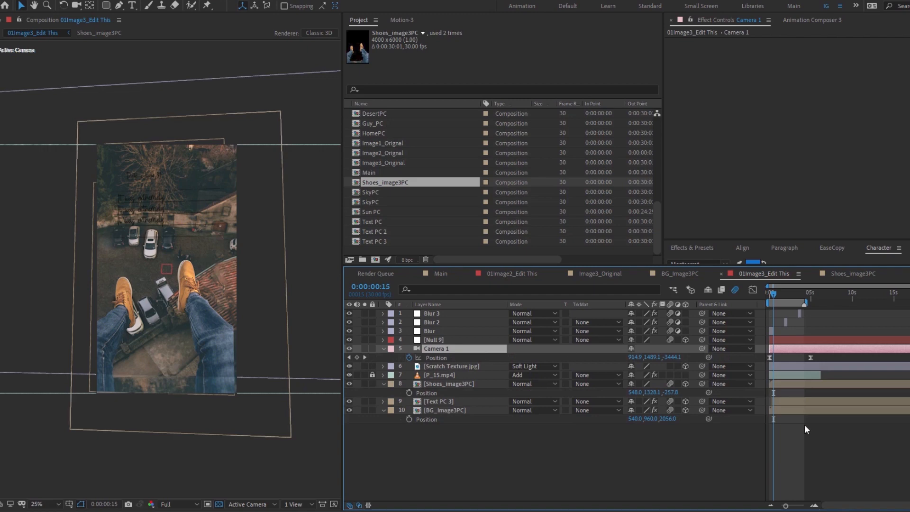
left_click_drag(775, 294, 795, 296)
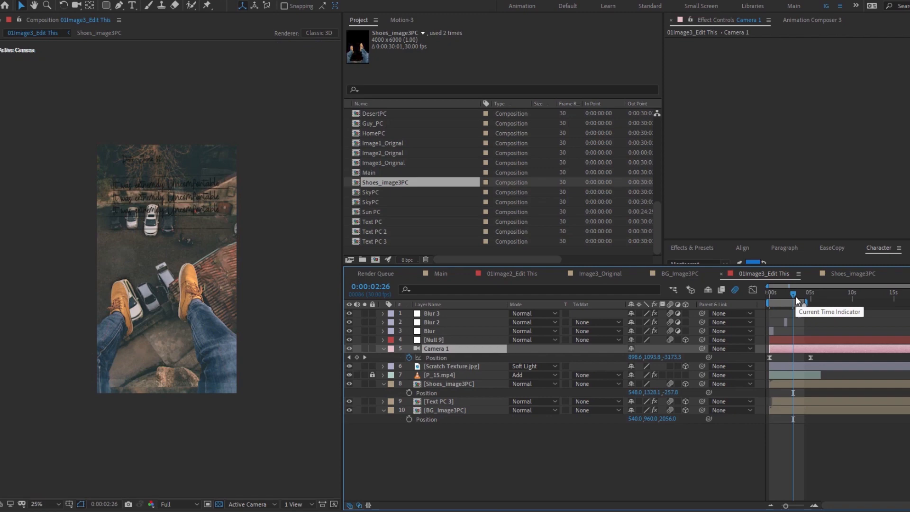
key("space")
Scale the Shoes_image3PC layer to 36.1% and reposition it so the legs still reach the frame's lower edge
left_click(215, 336)
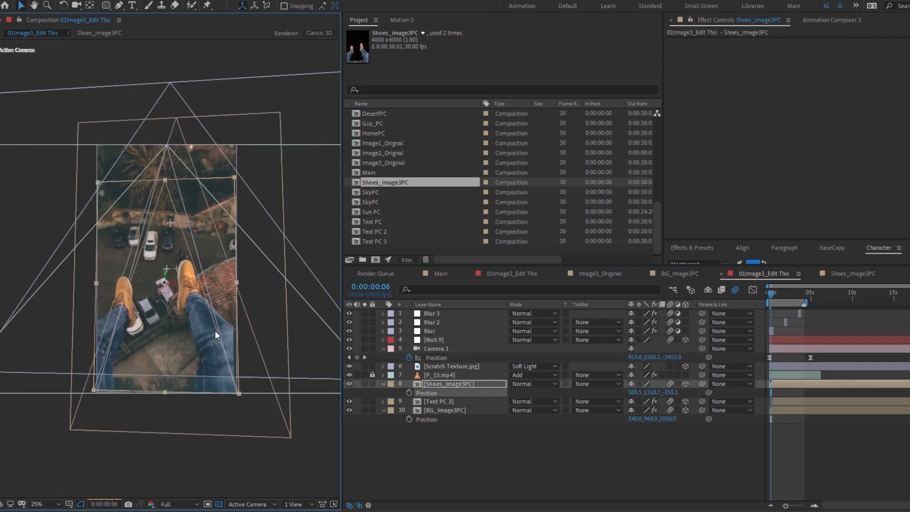
key("s")
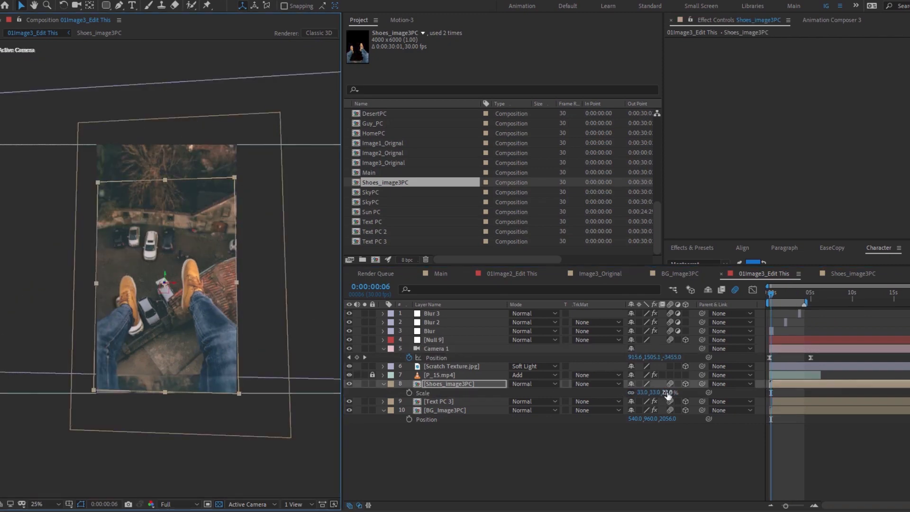
left_click_drag(668, 394, 683, 394)
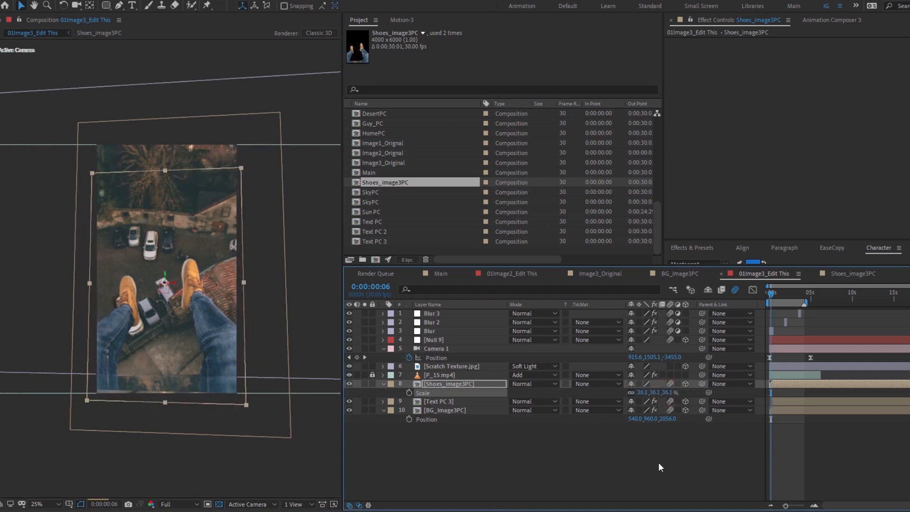
left_click(187, 384)
left_click_drag(186, 386, 187, 379)
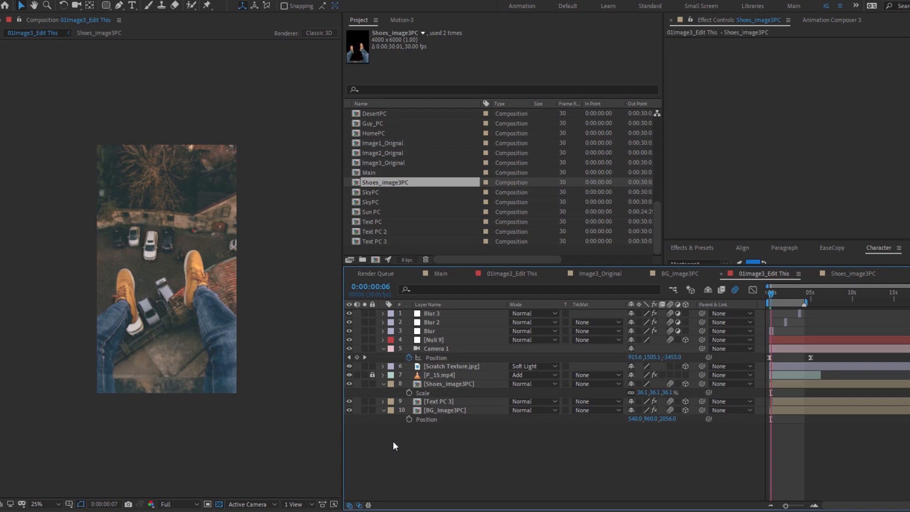
Change the date line in the Text PC 3 composition to "Date: June 15"
double_click(431, 401)
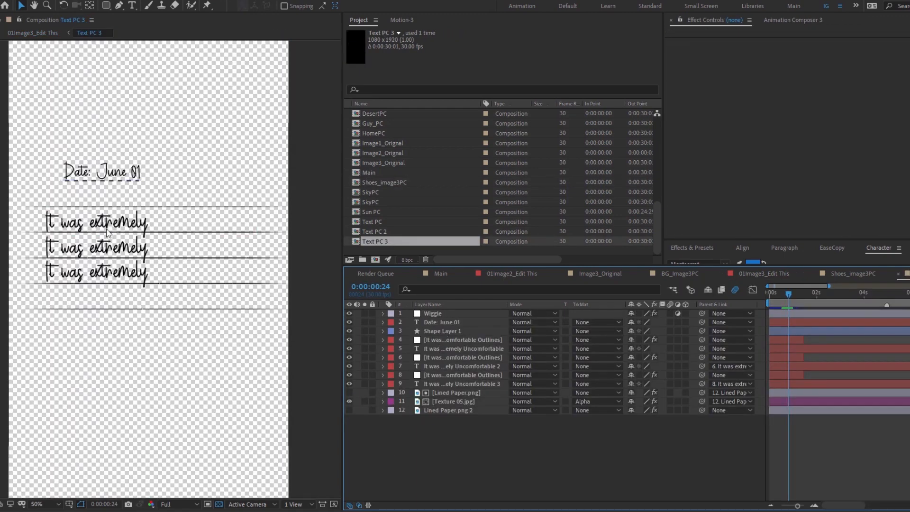
double_click(448, 323)
left_click_drag(131, 171, 143, 171)
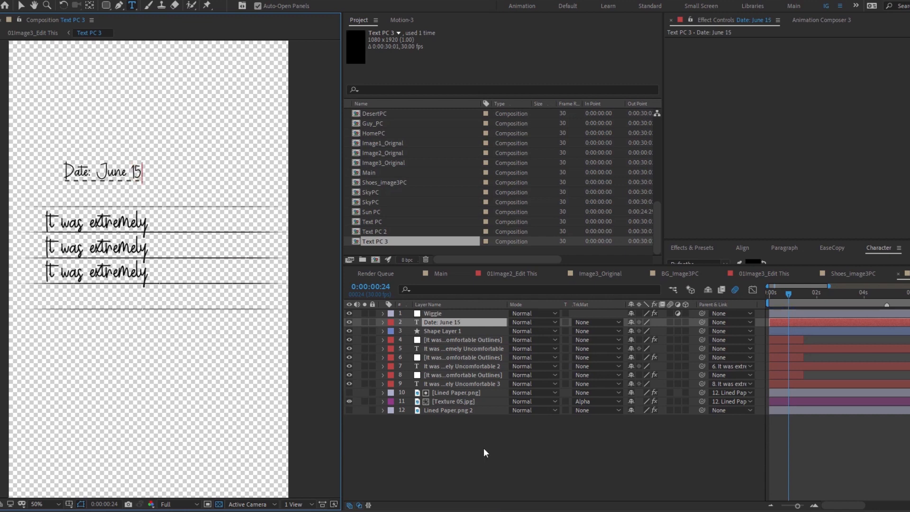
left_click(21, 6)
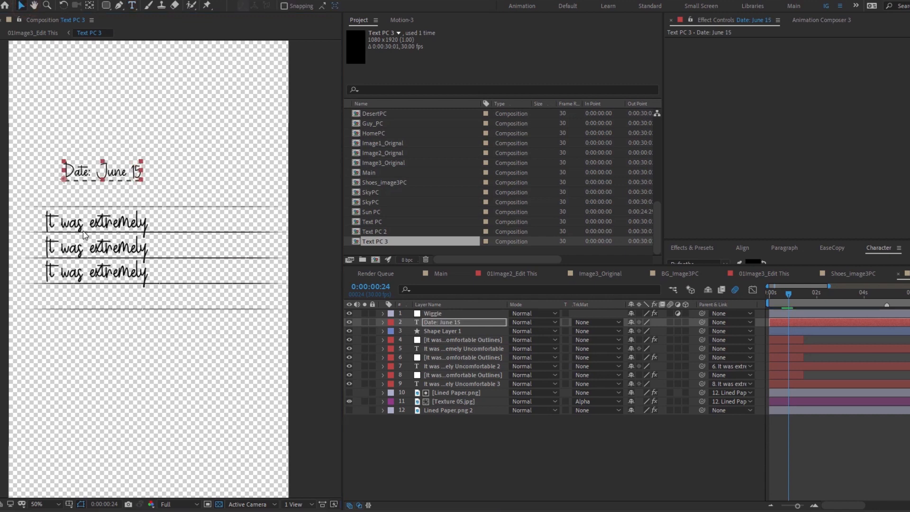
Delete the upper two handwritten lines with their outlines and replace the remaining line's text with "Inspiring"
left_click(454, 340)
left_click(449, 366, "shift")
key("Delete")
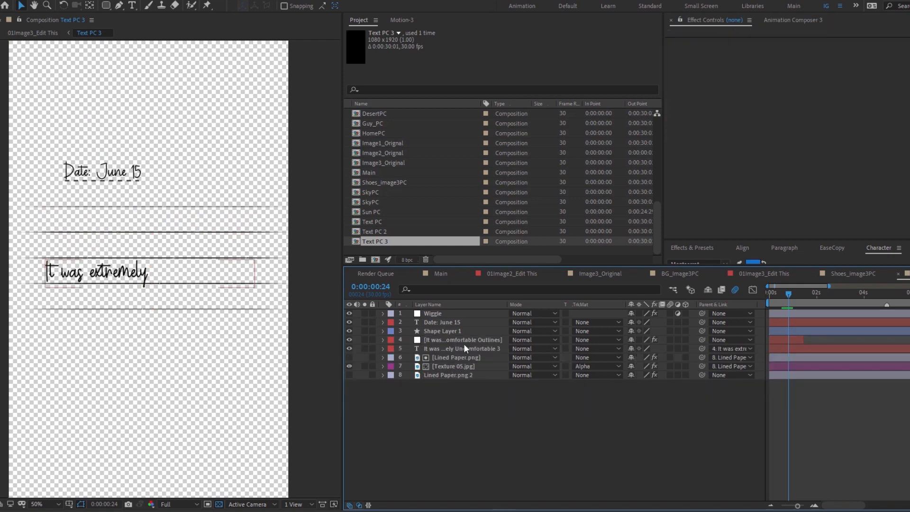
double_click(454, 348)
type("Inspiring")
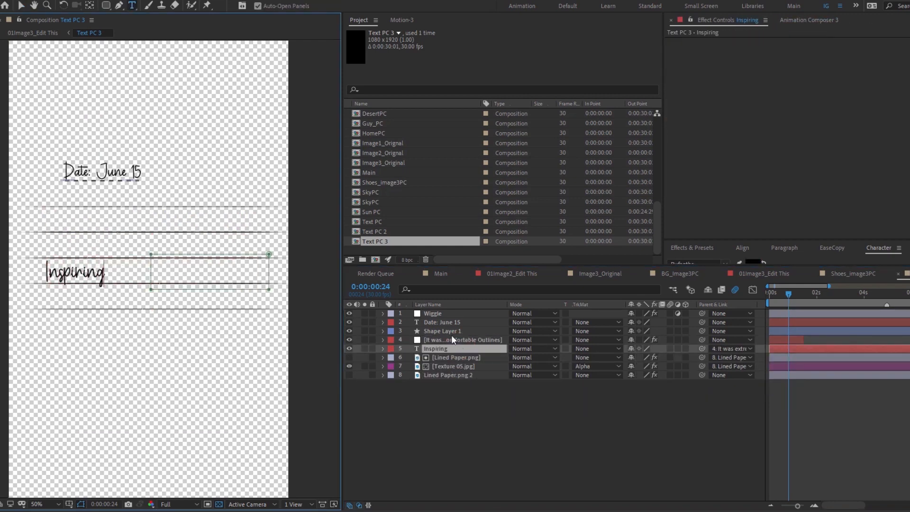
Delete the old animated mask from the Inspiring text layer
left_click(439, 349)
key("u")
left_click(445, 358)
key("Delete")
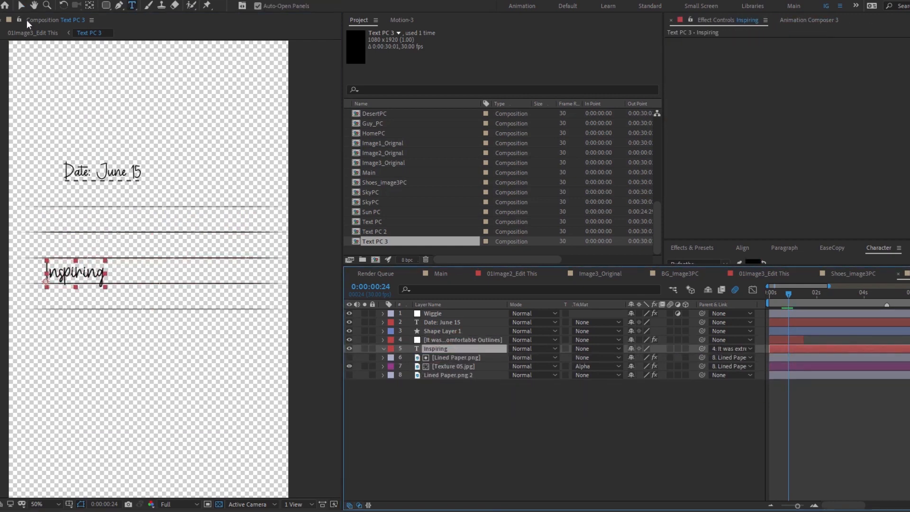
Scale the Inspiring text to 274.3% and place it across the ruled lines below the date
left_click(21, 5)
left_click_drag(83, 276, 104, 249)
key("s")
mouse_move(660, 358)
left_mouse_down()
mouse_move(797, 352)
mouse_move(837, 323)
mouse_move(859, 328)
mouse_move(656, 358)
mouse_move(674, 357)
left_mouse_up()
left_click(197, 245)
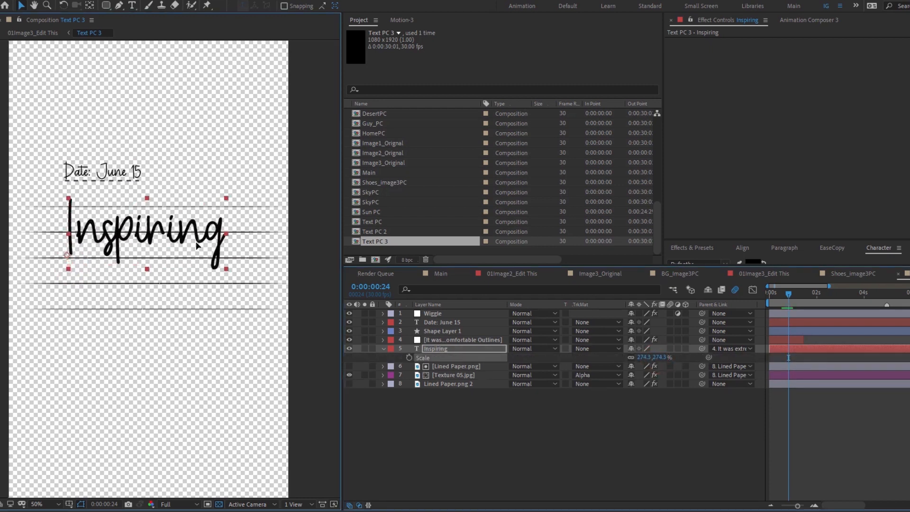
left_click_drag(196, 245, 169, 249)
Add an exclamation mark to the text so it reads "Inspiring!"
double_click(181, 270)
left_click(212, 242)
type("!")
left_click(20, 5)
Create masks from the Inspiring! text as a separate outlines layer
left_click(440, 350)
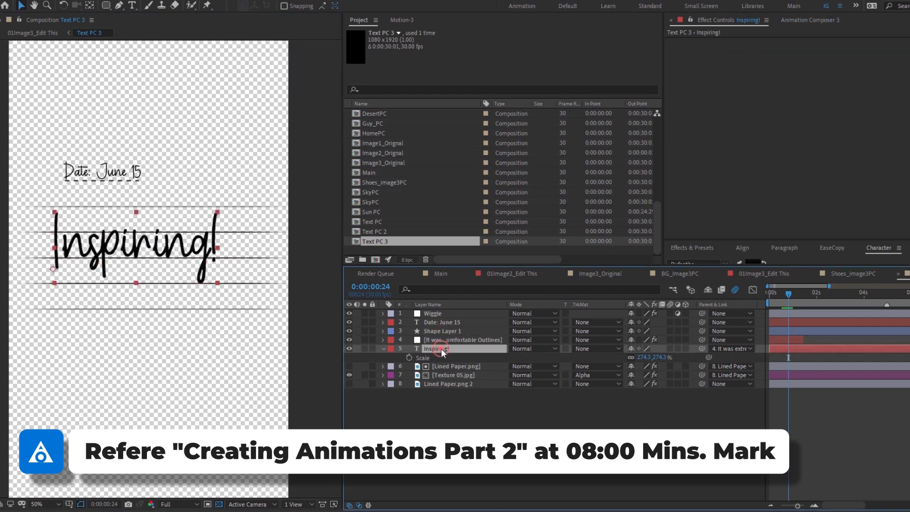
right_click(441, 352)
left_click(616, 286)
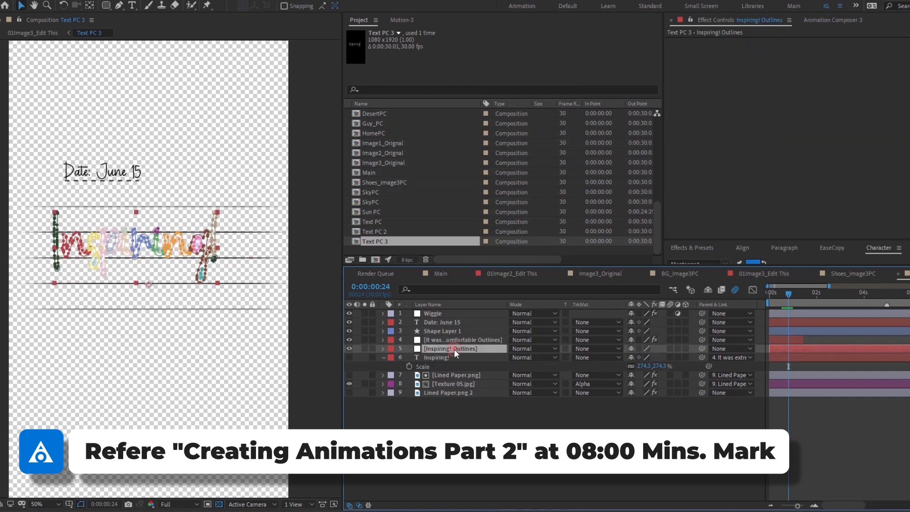
Apply the Stroke effect to the Inspiring! Outlines layer at 0:00:00:29, where the old outlines layer's first Stroke keyframe sits
left_click(460, 340)
key("u")
key("k")
left_click(458, 366)
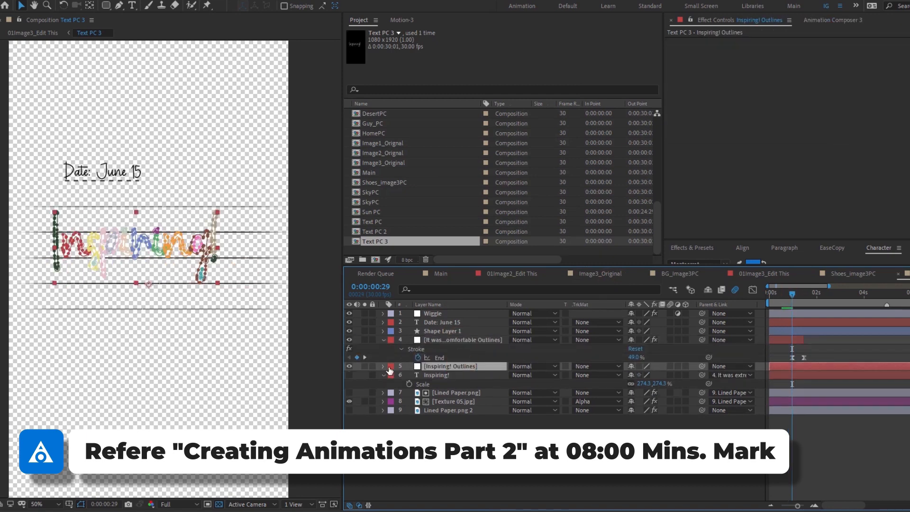
left_click(474, 341)
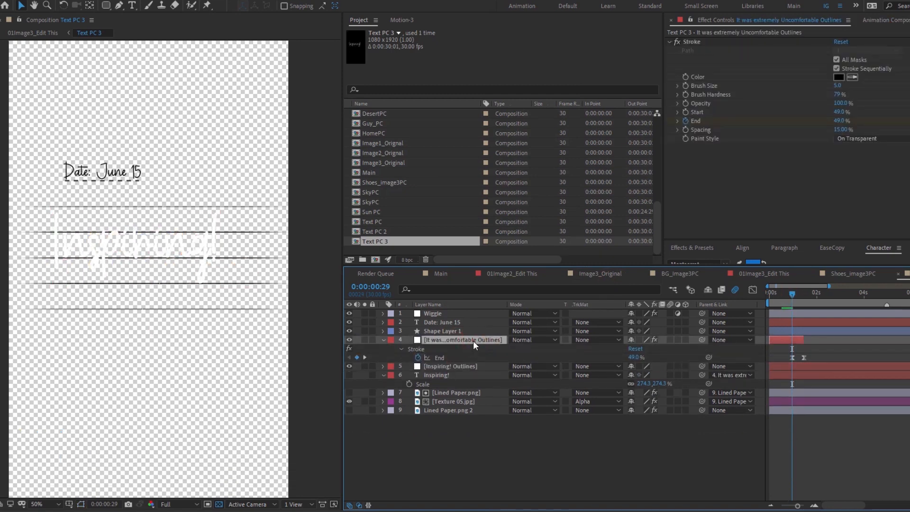
left_click(471, 366)
key("ctrl+space")
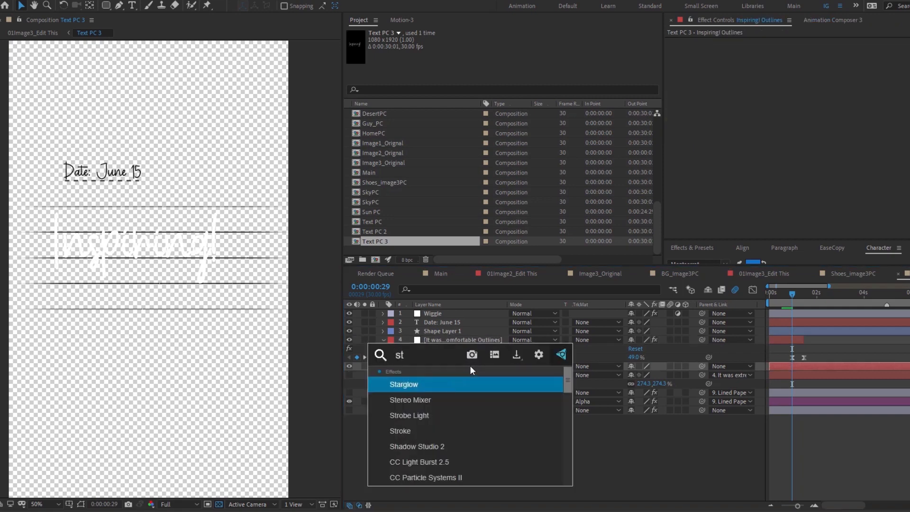
type("stro")
left_click(422, 398)
Set the Stroke effect to cover all masks with the On Transparent paint style
left_click(839, 104)
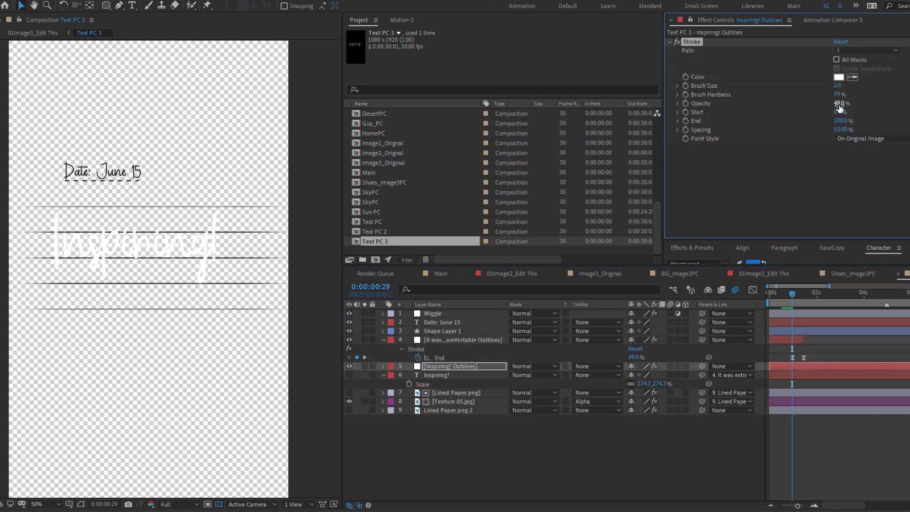
left_click(854, 139)
left_click(854, 157)
left_click(837, 60)
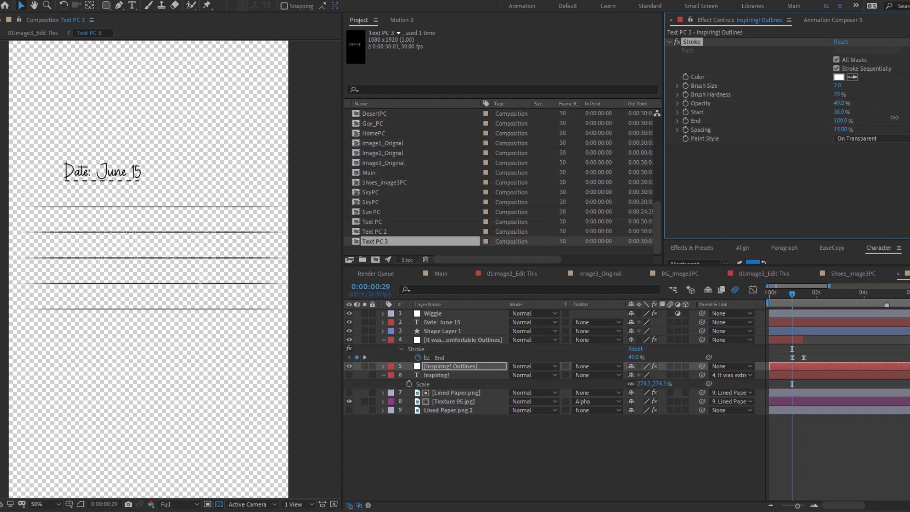
Give the Stroke an 8.0 brush size and 100% Start, with a 0% End keyframe at 0:00:00:29
left_click(788, 337)
left_click_drag(841, 120, 809, 132)
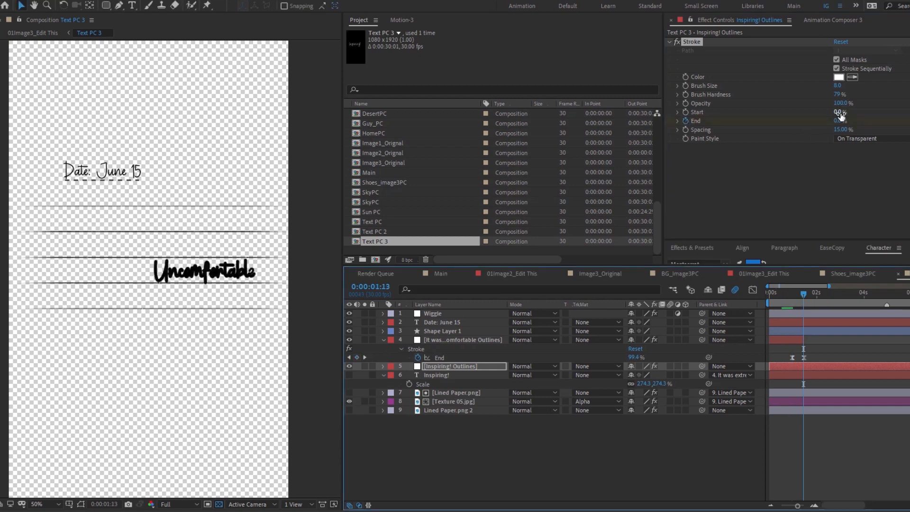
left_click_drag(839, 113, 891, 113)
Set the Stroke's End to 100% at 0:00:01:13 on the Inspiring! Outlines layer and ease its two End keyframes
left_click(483, 364)
key("u")
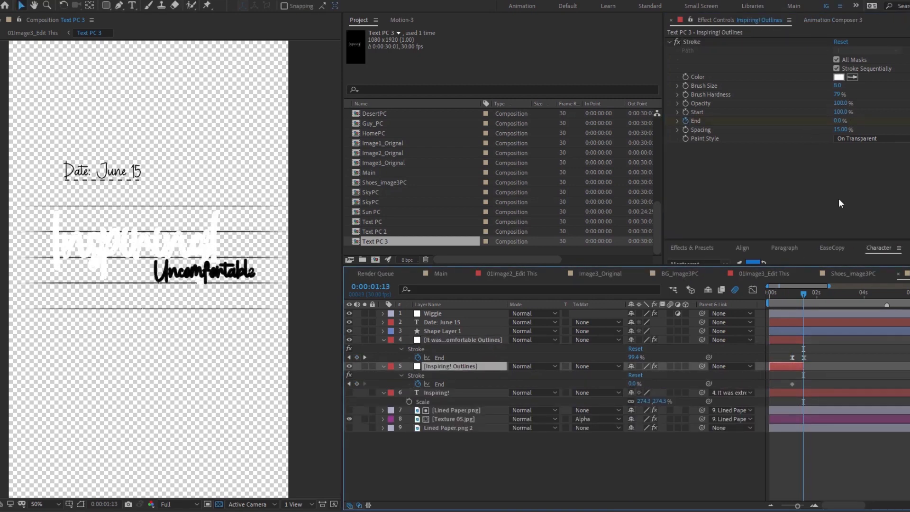
left_click_drag(838, 121, 892, 121)
right_click(793, 384)
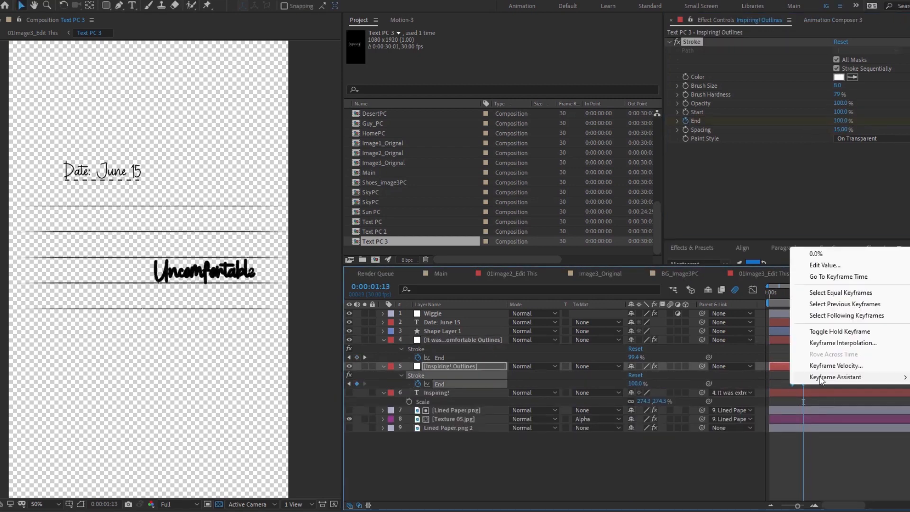
key("Escape")
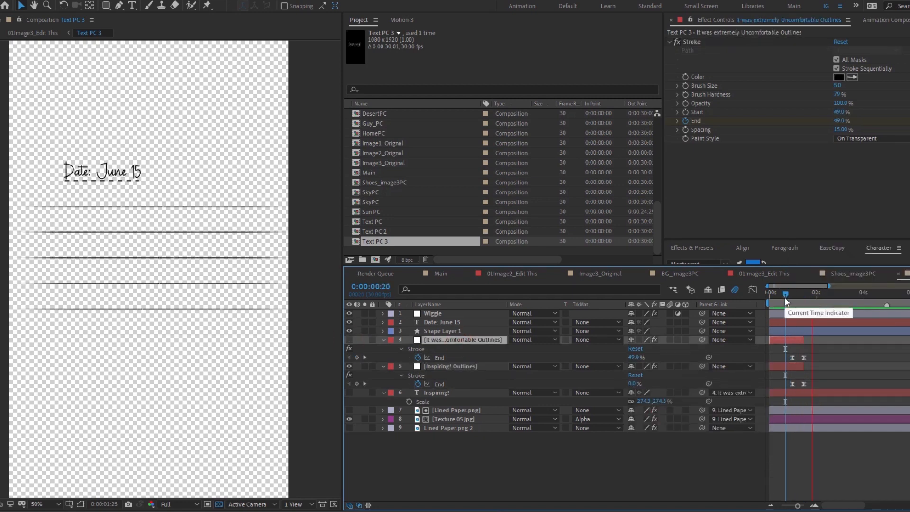
Draw a rounded rectangle mask on the Inspiring! text layer, keyframing its path from a narrow strip at 0:00:00:29 to 0:00:01:13
left_click(797, 393)
key("q")
left_click_drag(42, 204, 203, 270)
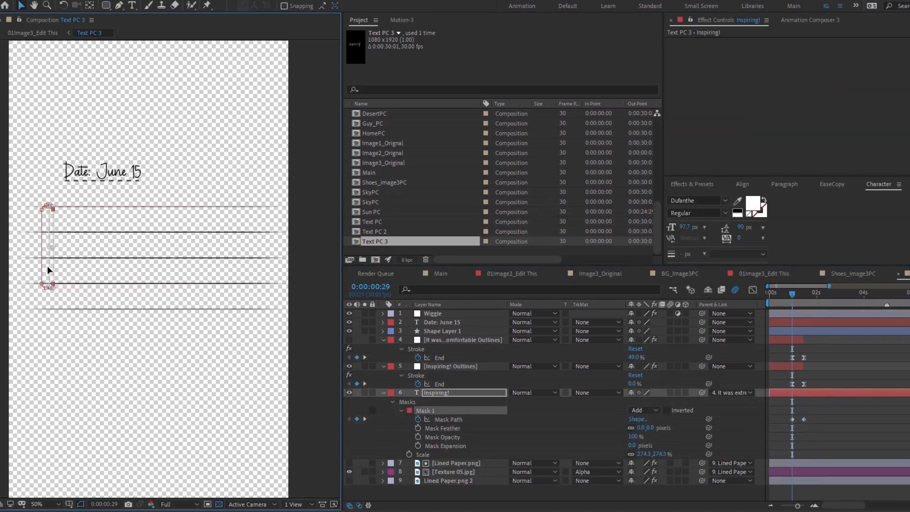
Check the Inspiring! reveal and the Lined Paper layers in Text PC 3, and go back to the 01Image3_Edit This composition
left_click_drag(803, 302, 807, 304)
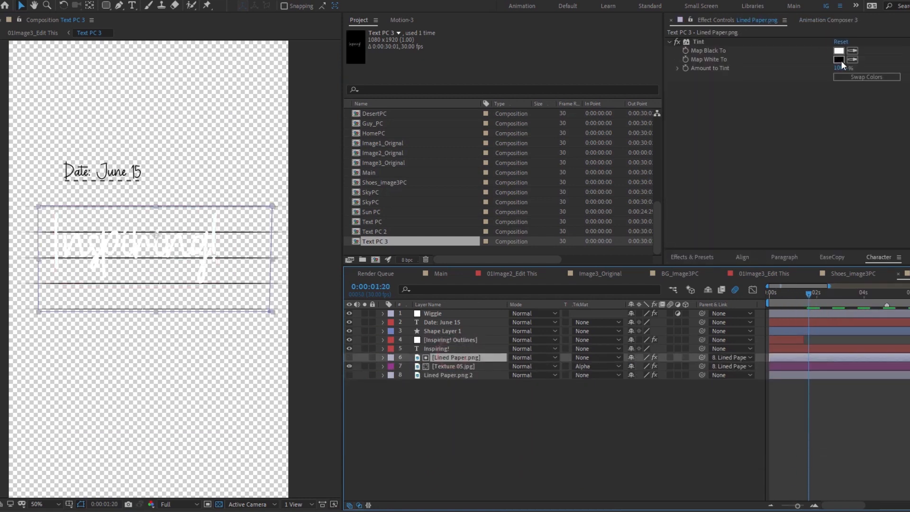
left_click(442, 375)
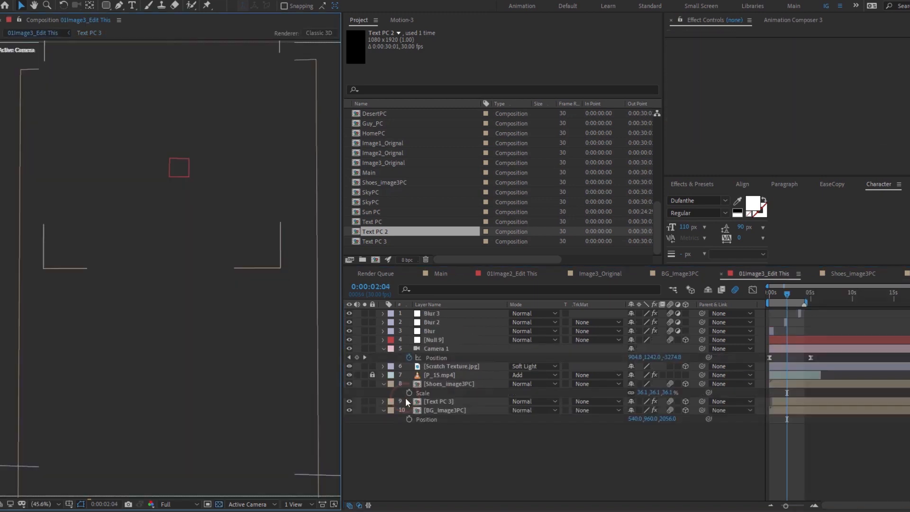
left_click(524, 442)
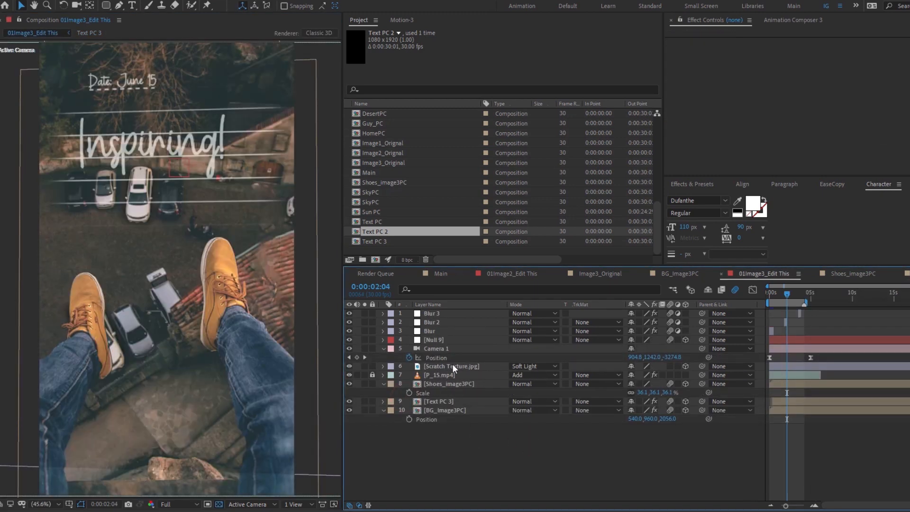
Reveal the Text PC 3 layer's opacity and move the layer down so Inspiring! sits over the parked cars, just above the shoes
left_click(437, 383)
left_click(437, 402)
key("t")
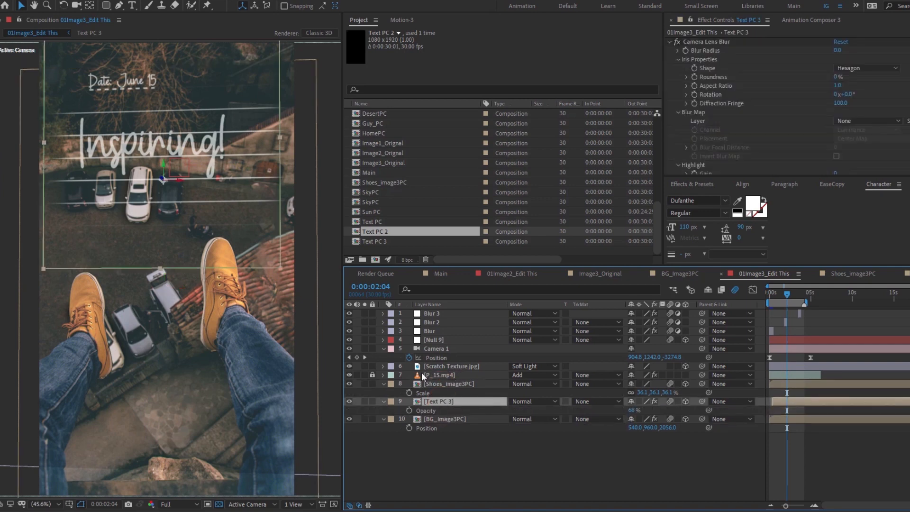
left_click_drag(243, 187, 243, 256)
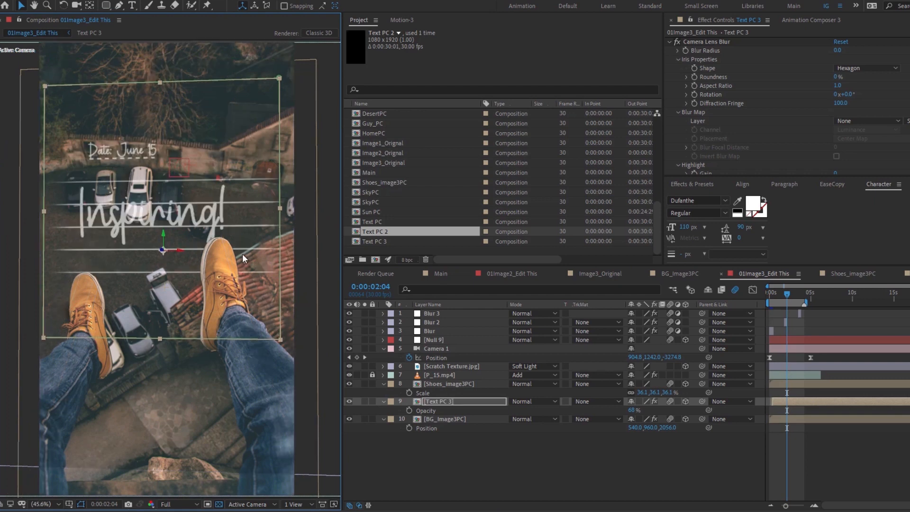
left_click_drag(245, 211, 246, 247)
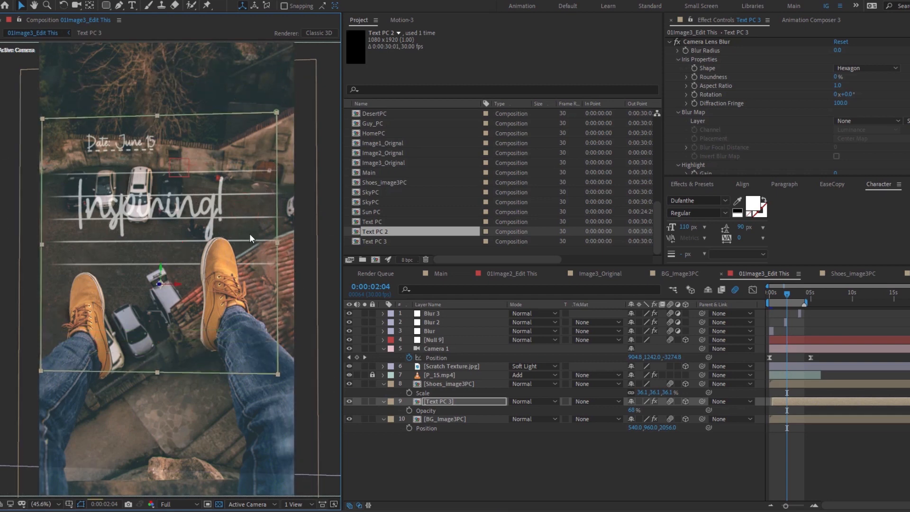
Reposition the Text PC 3 layer over the parking lot and set its scale to 120%
left_click_drag(253, 228, 251, 219)
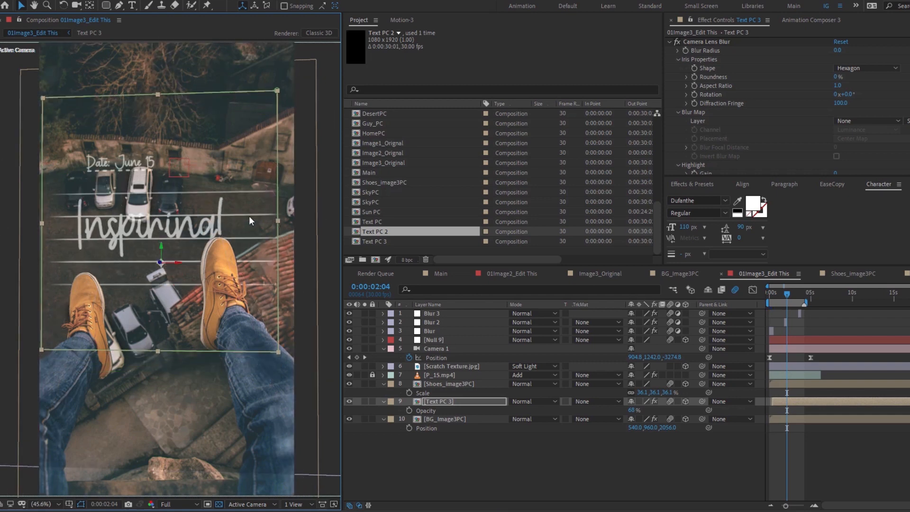
left_click_drag(252, 252, 240, 256)
key("s")
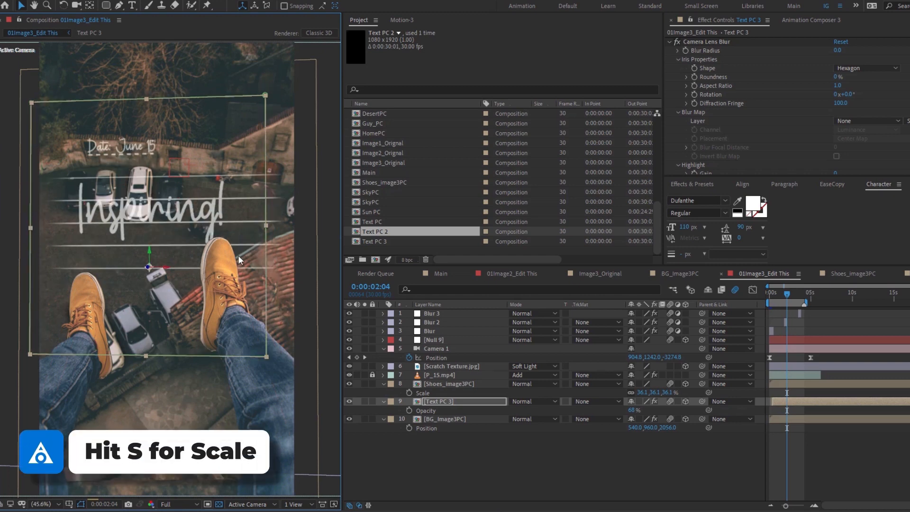
left_click(674, 411)
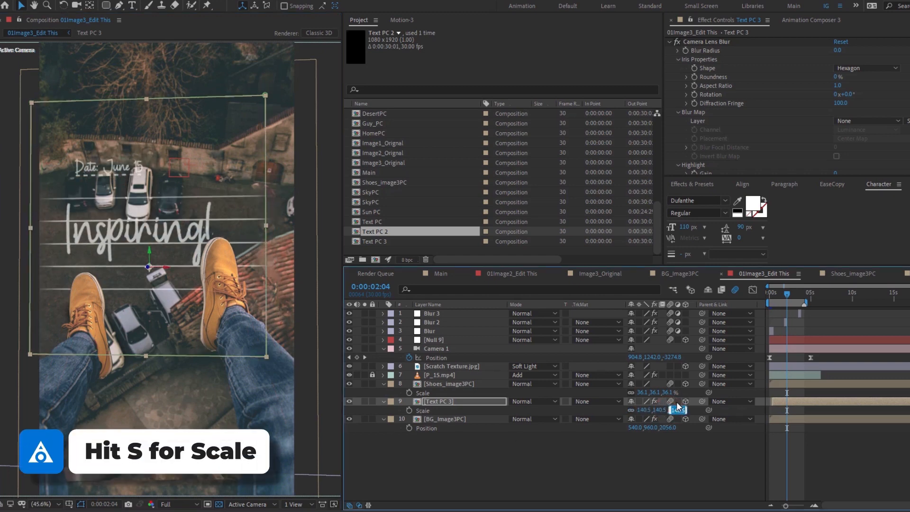
type("120")
key("Return")
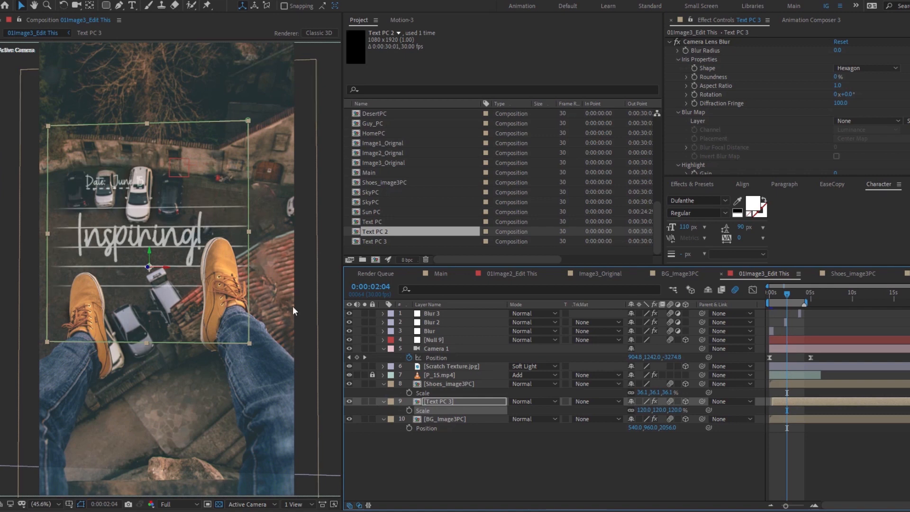
Nudge the scaled Text PC 3 layer until the lettering sits between and above the shoes, and save the project
left_click_drag(195, 238, 205, 230)
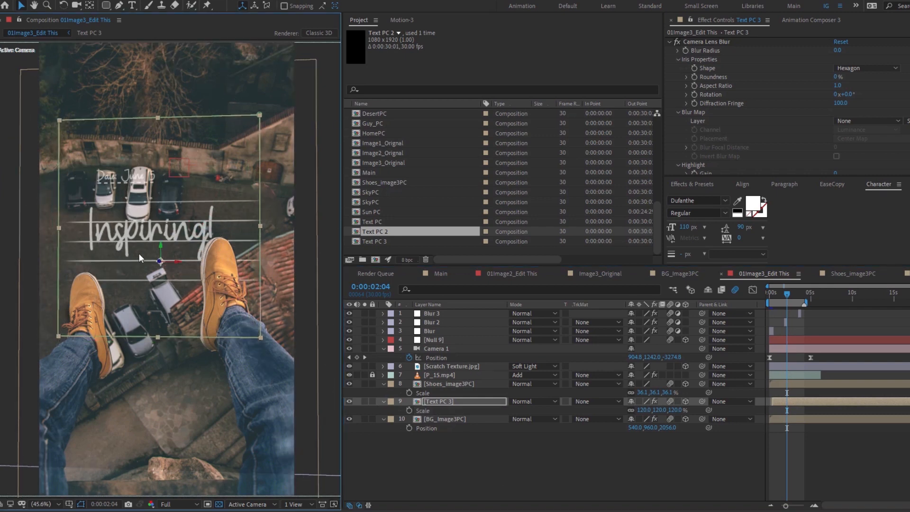
left_click(495, 464)
key("ctrl+s")
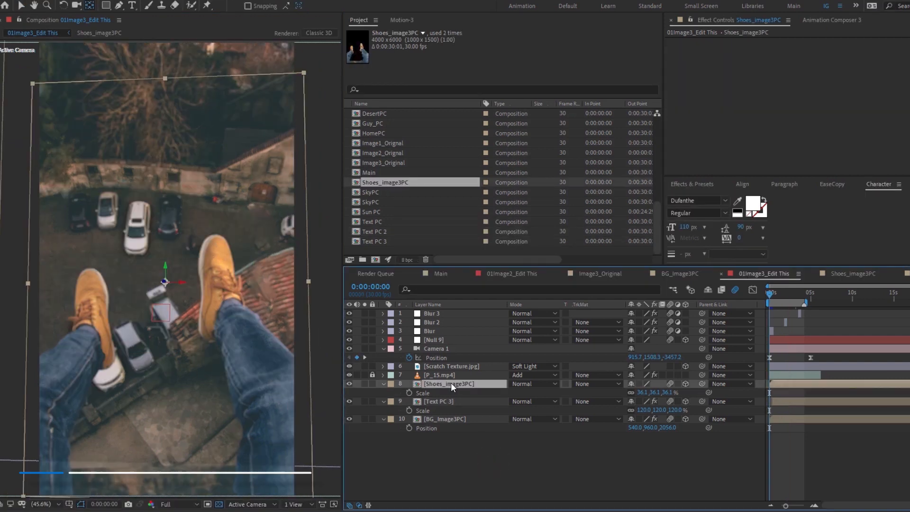
Keyframe the Shoes_image3PC layer's X Rotation from 16° at the first frame to 0° at 1 second
key("r")
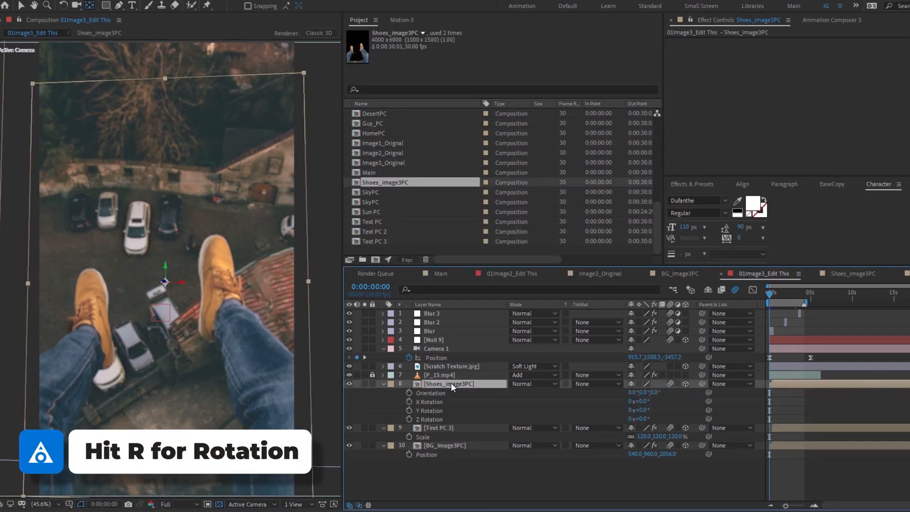
left_click(410, 402)
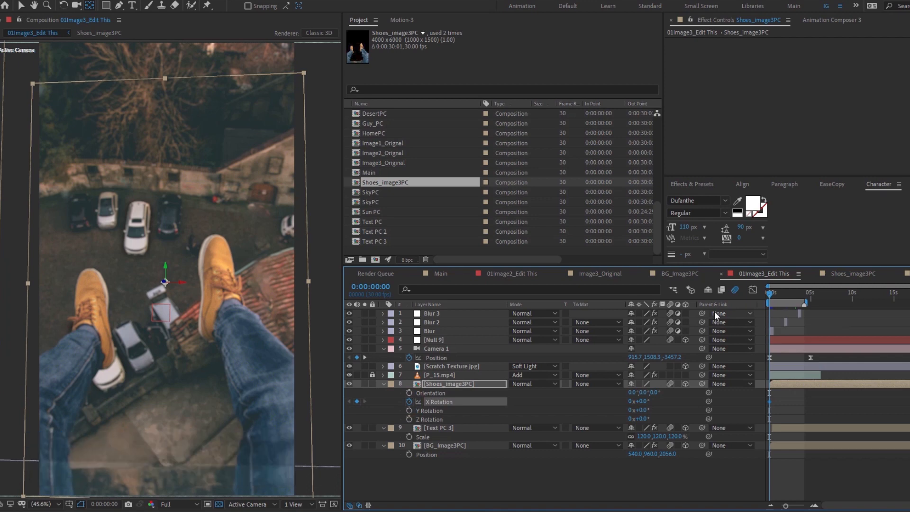
key("shift+Page_Down")
key("shift+Page_Down")
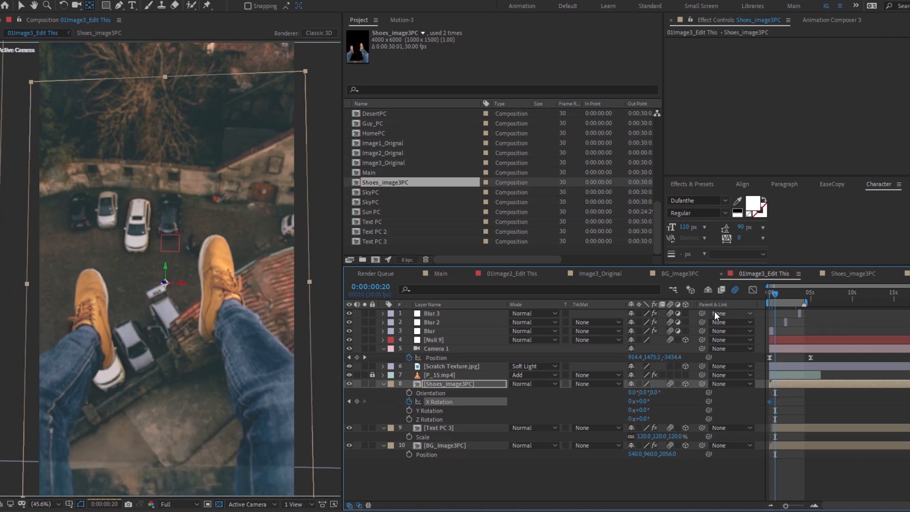
key("shift+Page_Down")
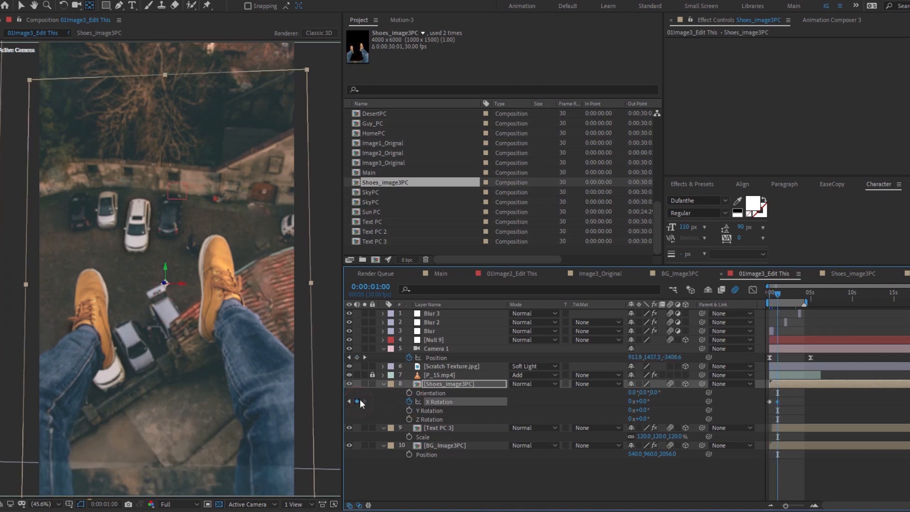
left_click_drag(783, 289, 765, 294)
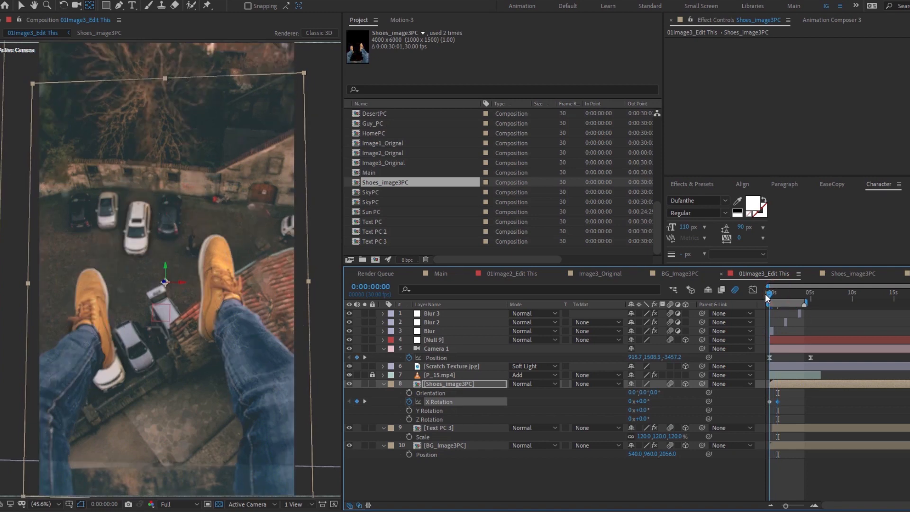
mouse_move(644, 403)
left_mouse_down()
mouse_move(656, 403)
mouse_move(647, 406)
left_mouse_up()
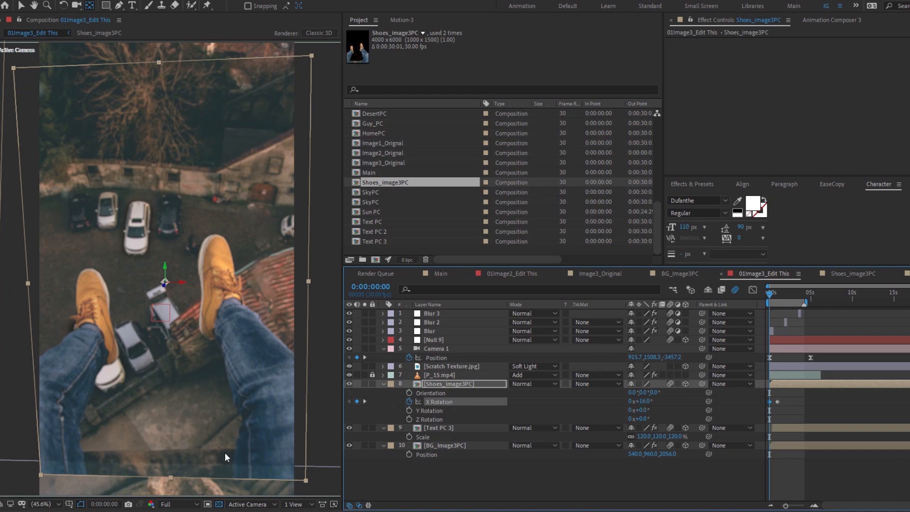
Keyframe the Shoes_image3PC layer's Scale from about 40% at the first frame to 36.1% at 1 second
key("v")
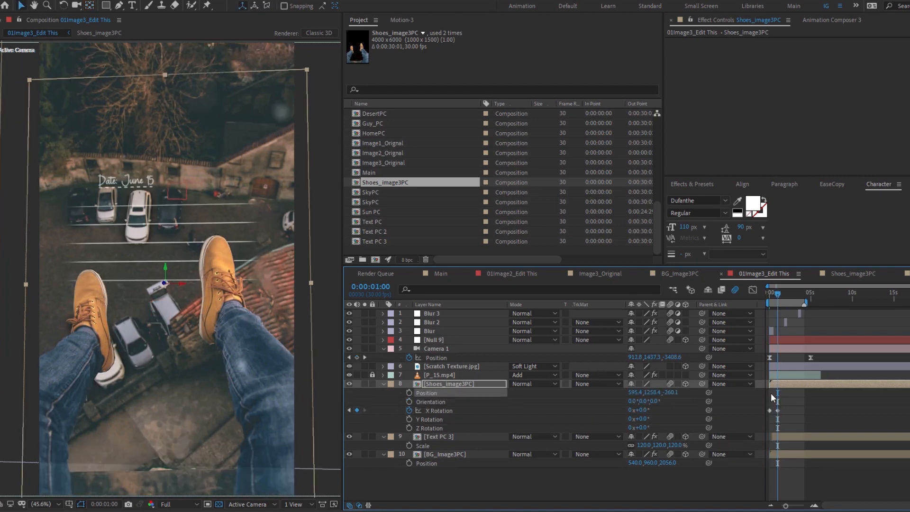
key("alt+shift+s")
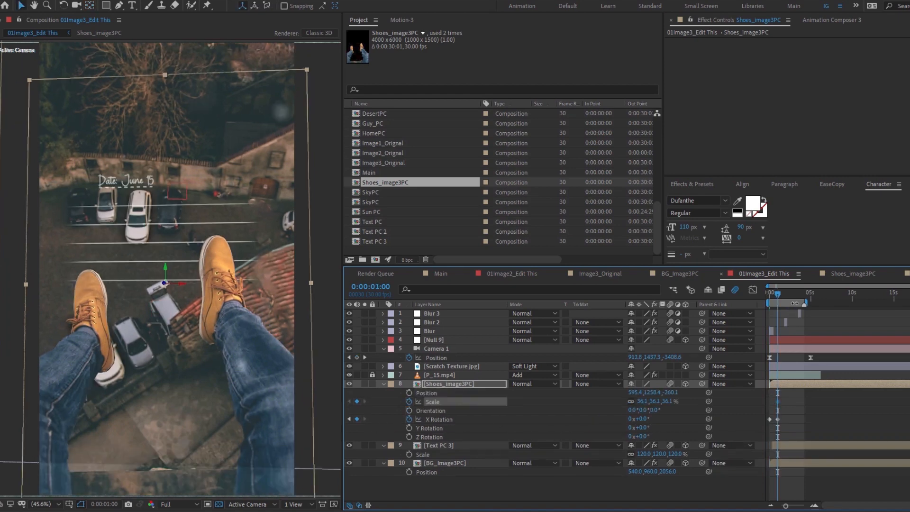
left_click_drag(780, 296, 764, 297)
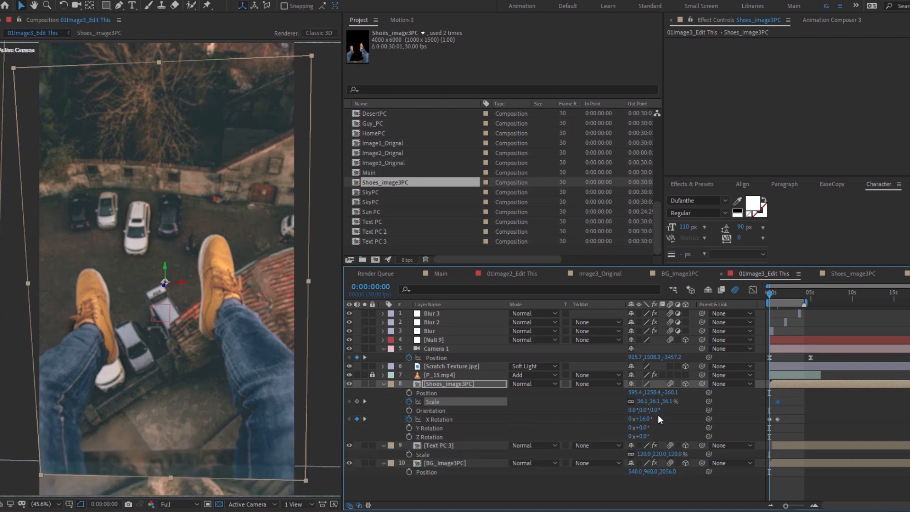
left_click_drag(672, 403, 695, 401)
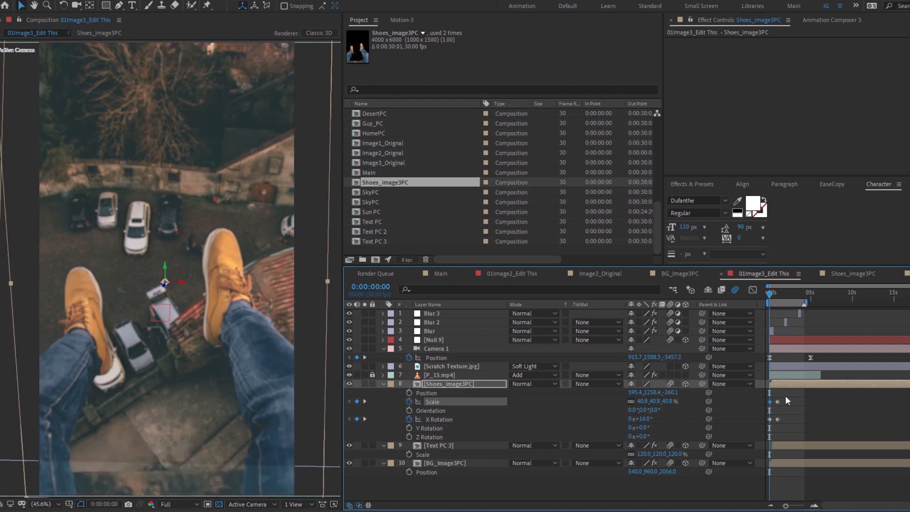
Apply Easy Ease to the Scale and X Rotation keyframes of the shoes layer and set the preview resolution to Quarter
left_click_drag(785, 396, 770, 418)
right_click(767, 417)
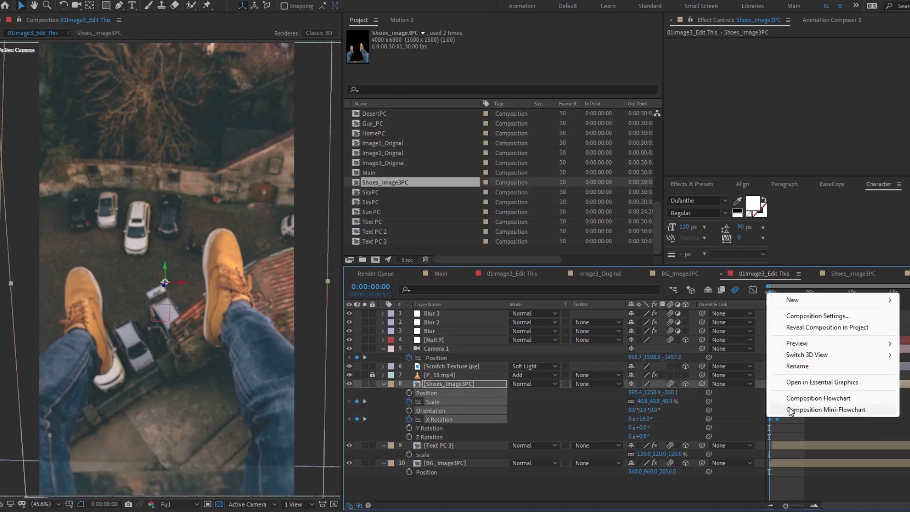
right_click(770, 418)
mouse_move(802, 410)
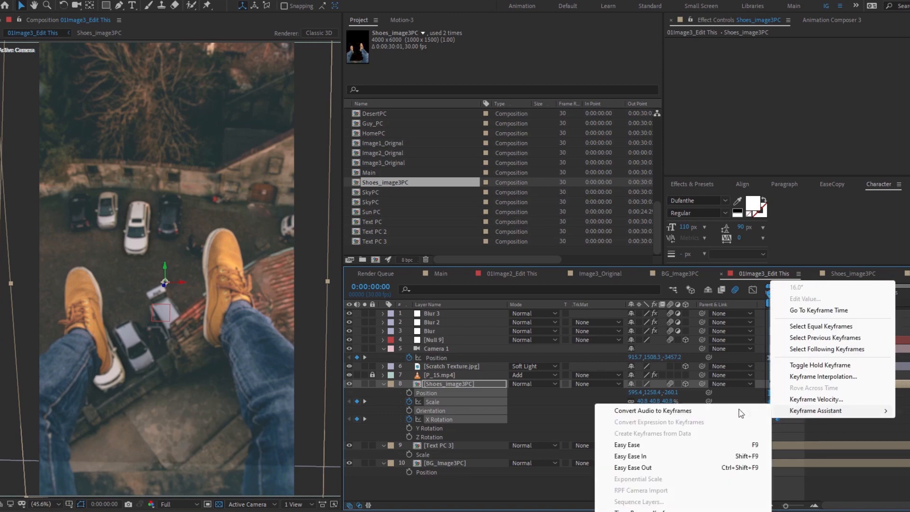
left_click(649, 456)
key("ctrl+alt+shift+j")
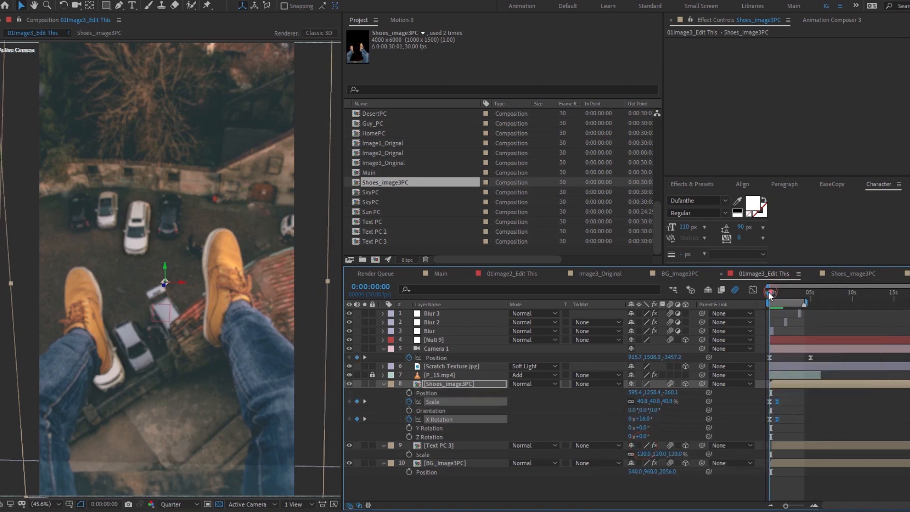
Shift the first Scale and X Rotation keyframes of the shoes layer to before the composition start and preview the motion
left_click_drag(773, 400, 764, 419)
key("Delete")
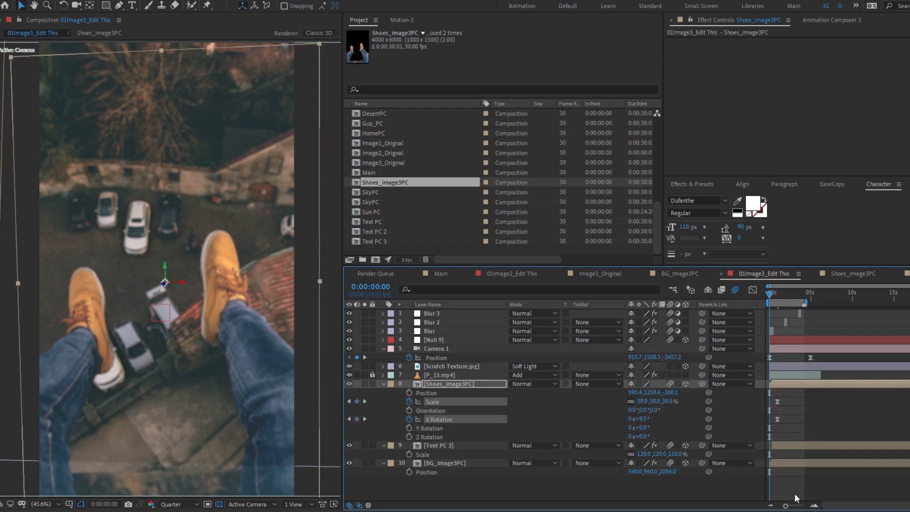
key("space")
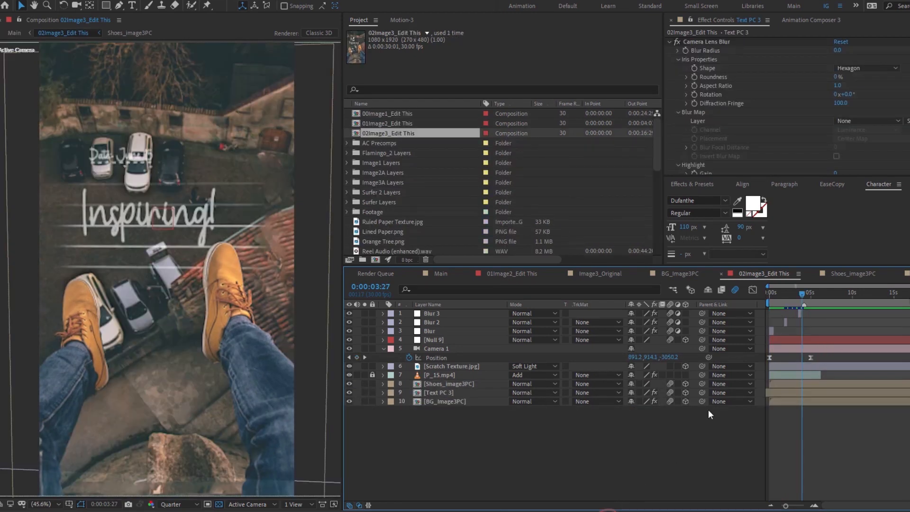
Solo the Shoes_image3PC layer and check its opening movement from the first frame
left_click_drag(792, 295, 769, 303)
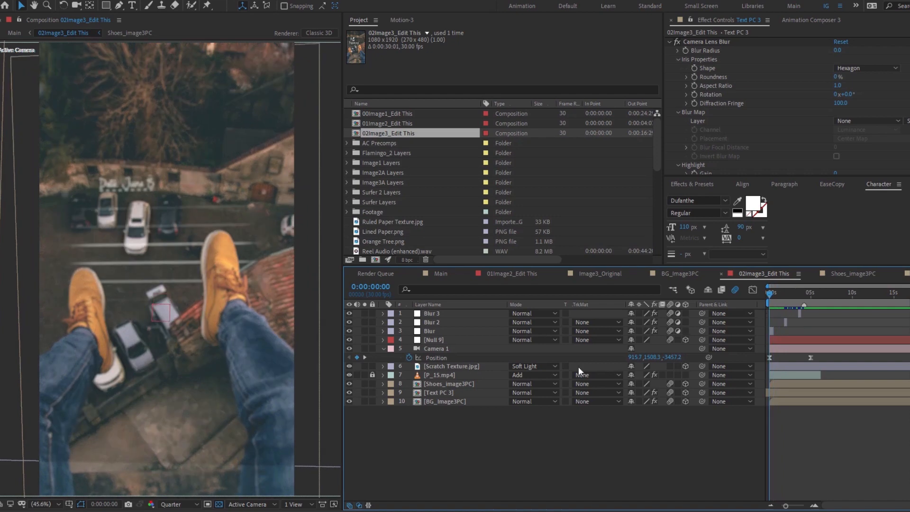
left_click(365, 384)
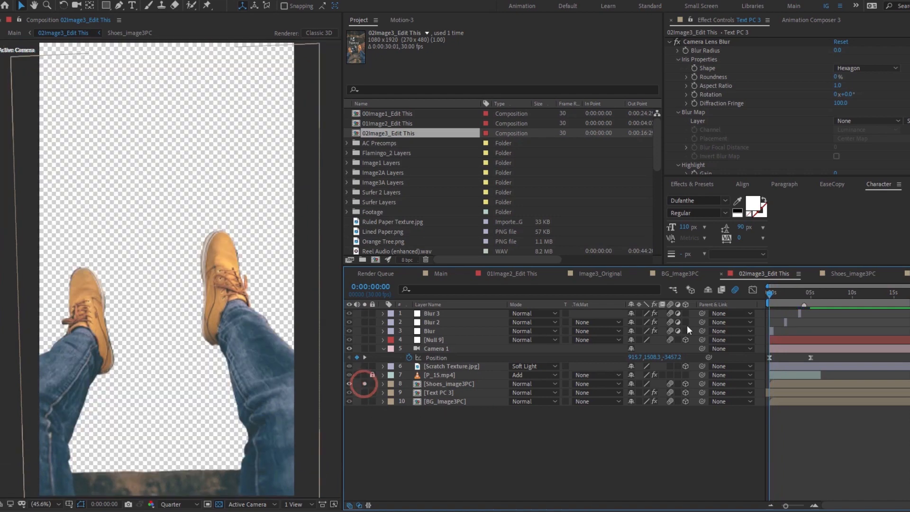
left_click_drag(772, 293, 746, 294)
Time-reverse the Scale and X Rotation keyframes of the Shoes_image3PC layer
left_click(429, 384)
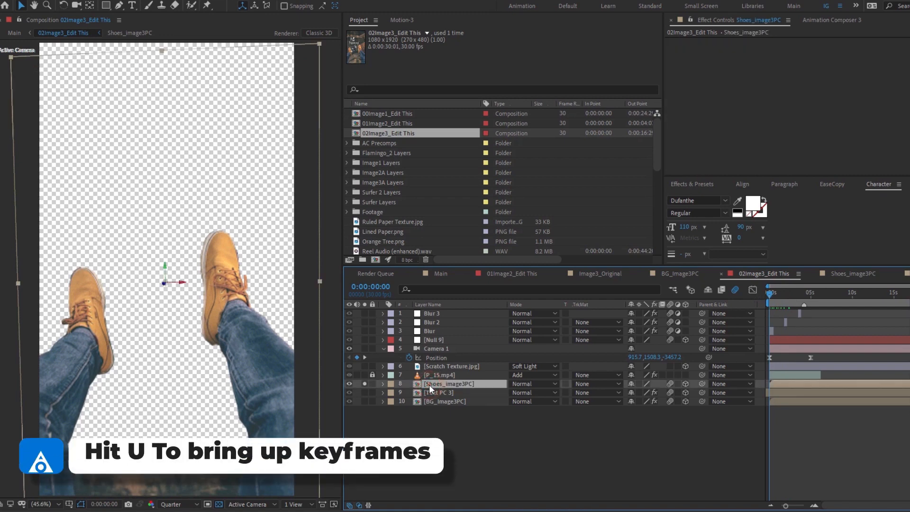
key("u")
left_click(787, 394)
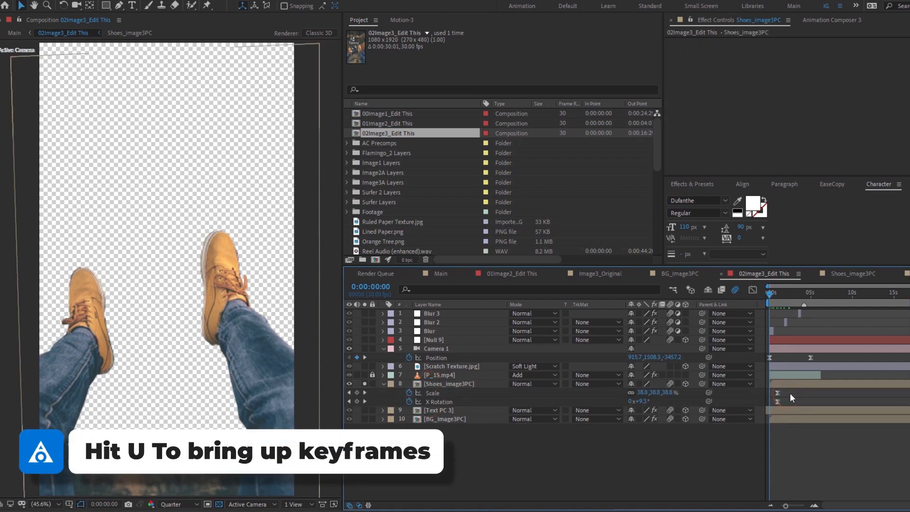
left_click(434, 393)
left_click(435, 402, "shift")
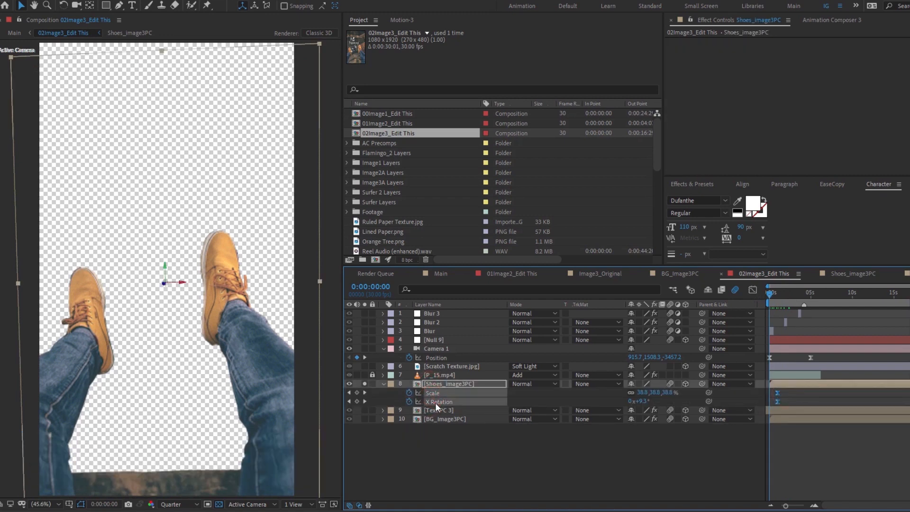
right_click(779, 401)
mouse_move(790, 401)
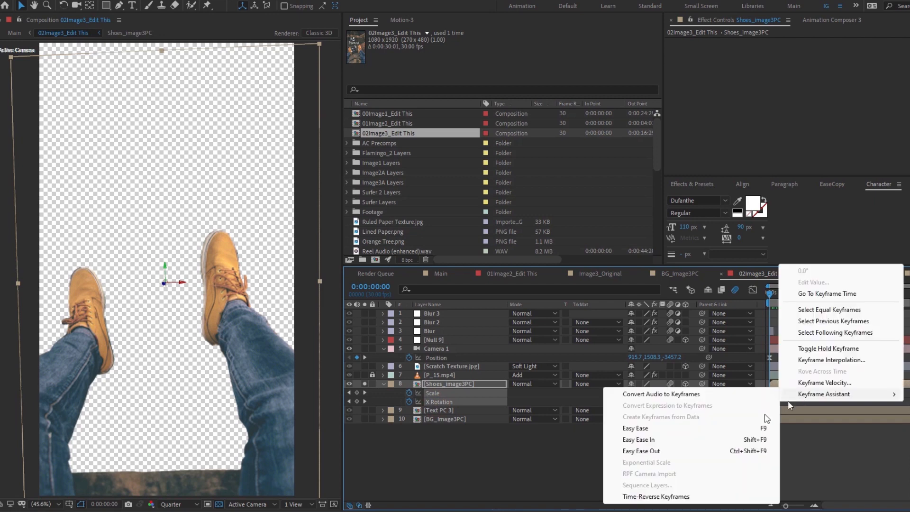
left_click(655, 497)
Preview the reversed shoe motion, and unsolo the Shoes_image3PC layer to play the full composition
left_click(793, 468)
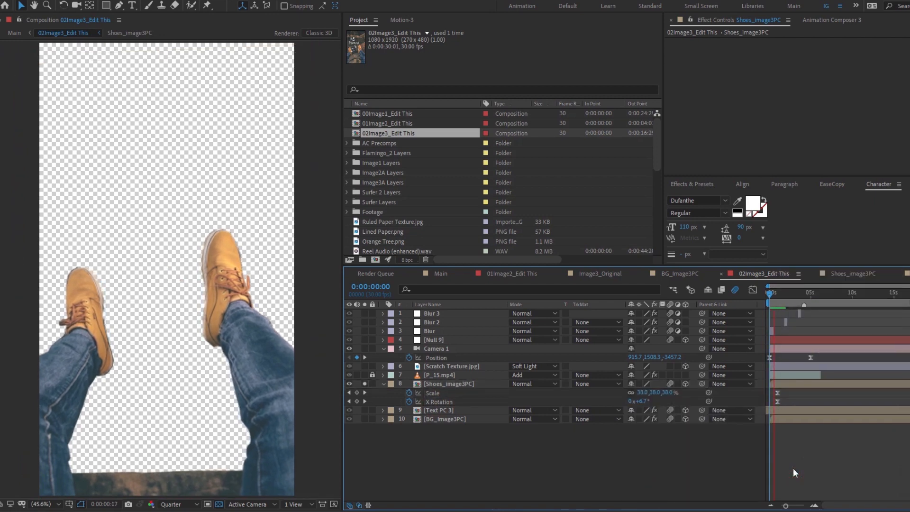
key("space")
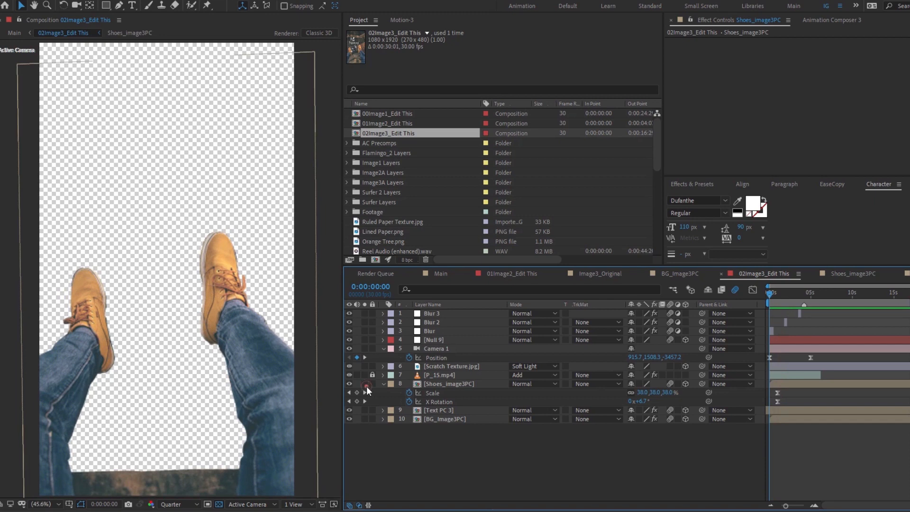
left_click(367, 386)
key("space")
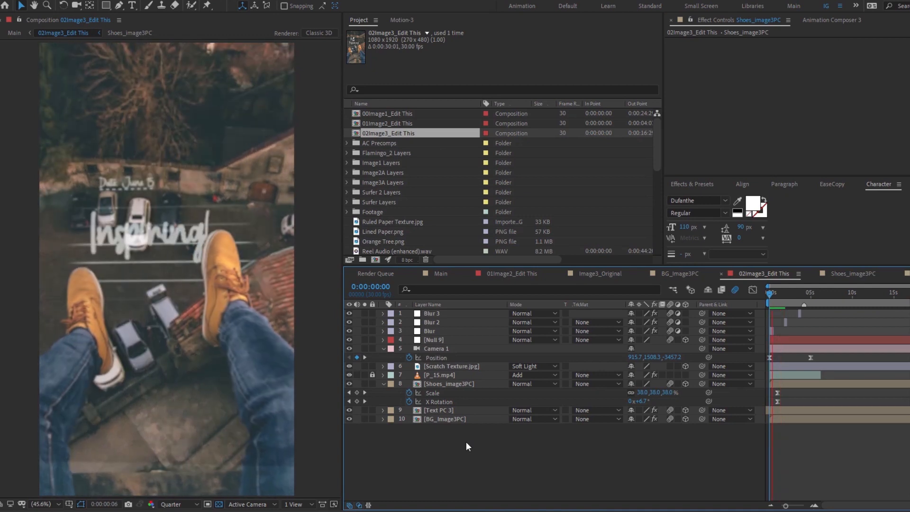
Set the Text PC 3 layer's opacity to 84% and play back the composition
left_click(448, 414)
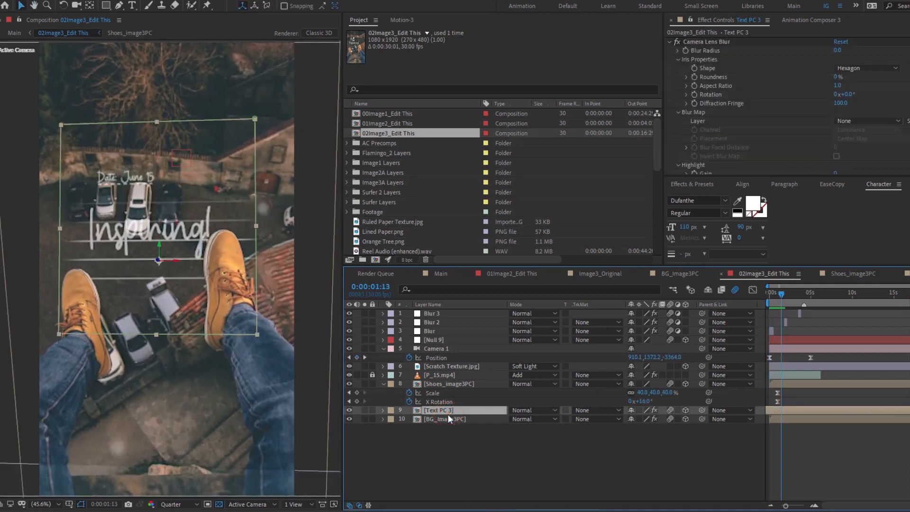
key("t")
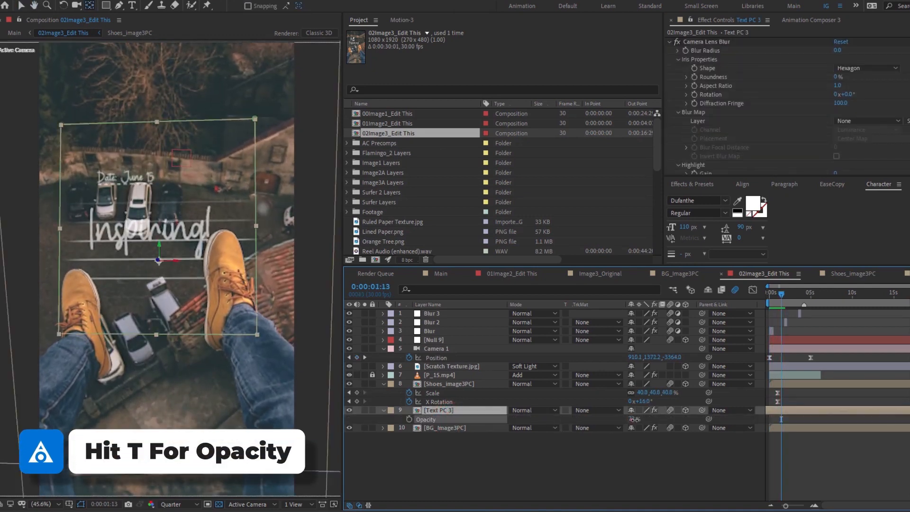
left_click(615, 459)
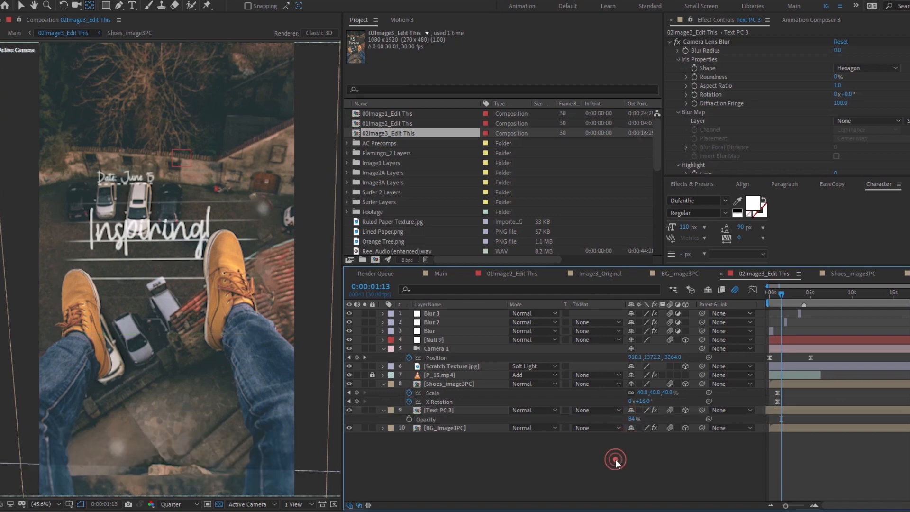
key("space")
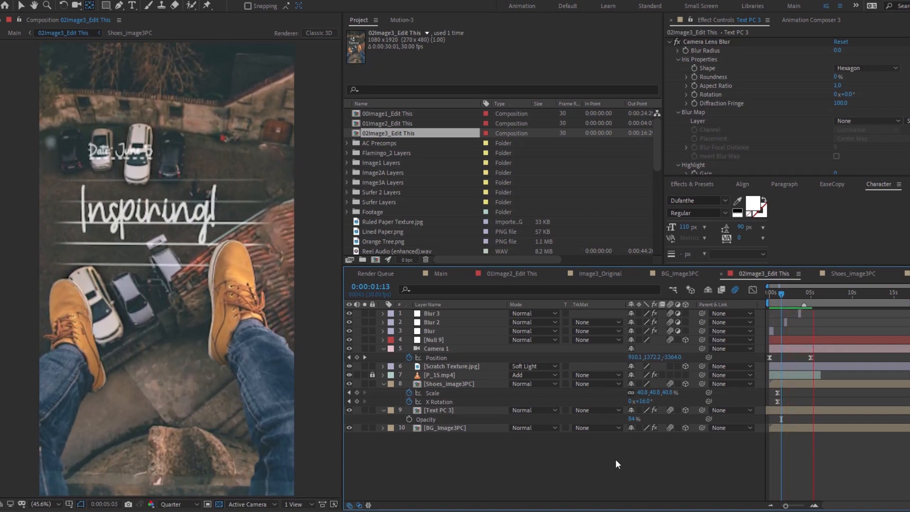
key("space")
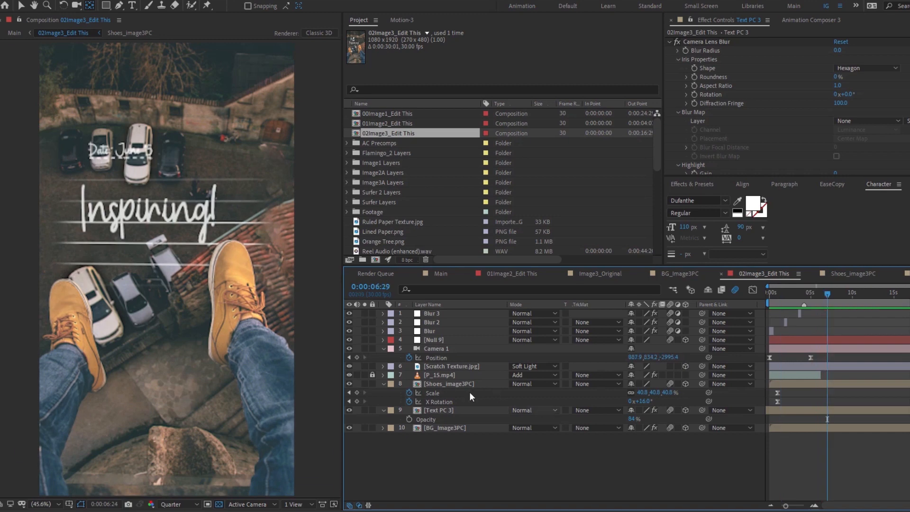
Open the BG_Image3PC composition and select the Car1 layer
double_click(439, 426)
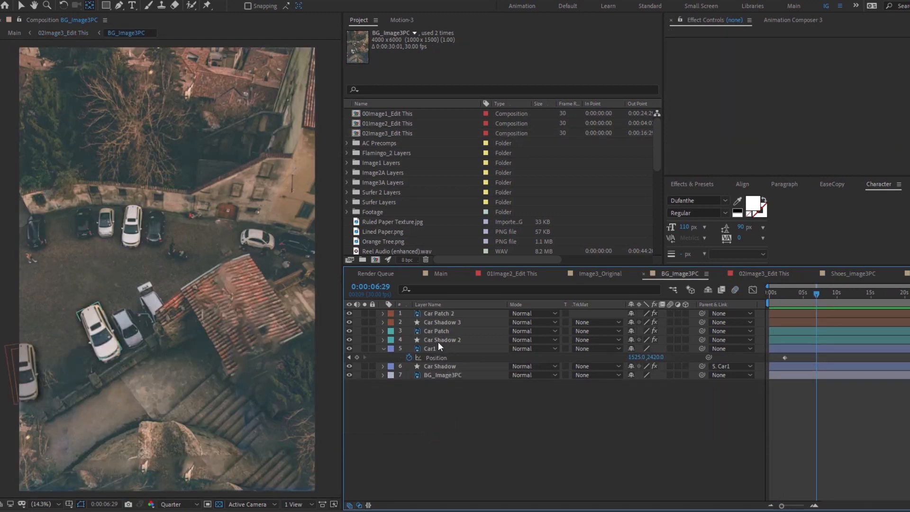
left_click(437, 349)
key("Return")
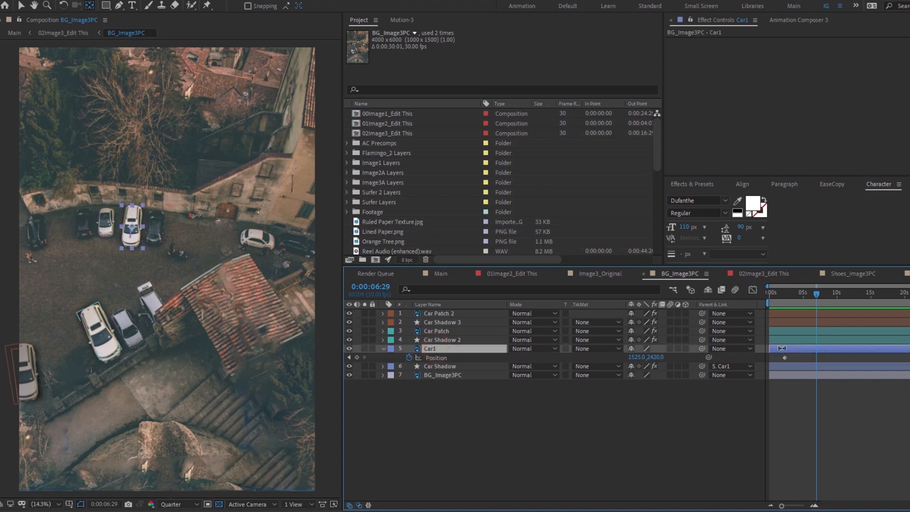
left_click_drag(785, 358, 846, 350)
left_click(799, 351)
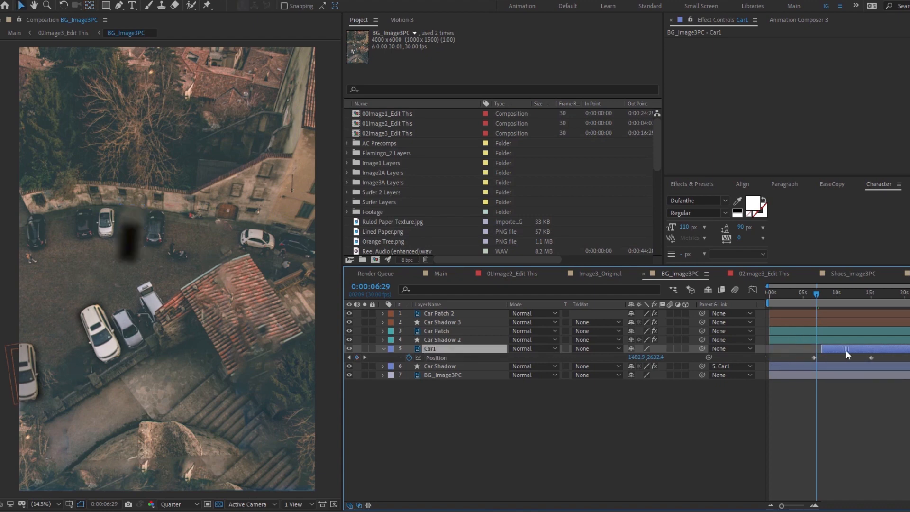
left_click(816, 357)
left_click_drag(789, 358, 791, 358)
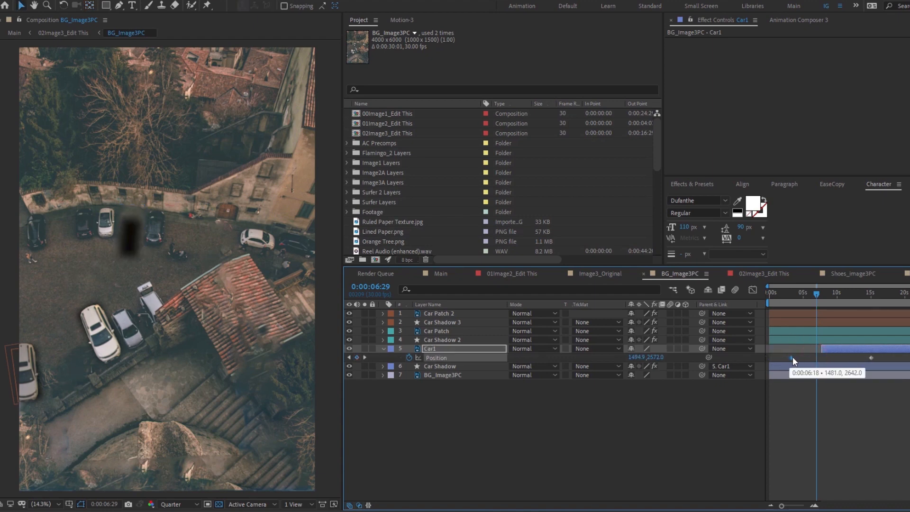
key("ctrl+z")
key("ctrl+z")
key("ctrl+z")
key("ctrl+z")
key("ctrl+z")
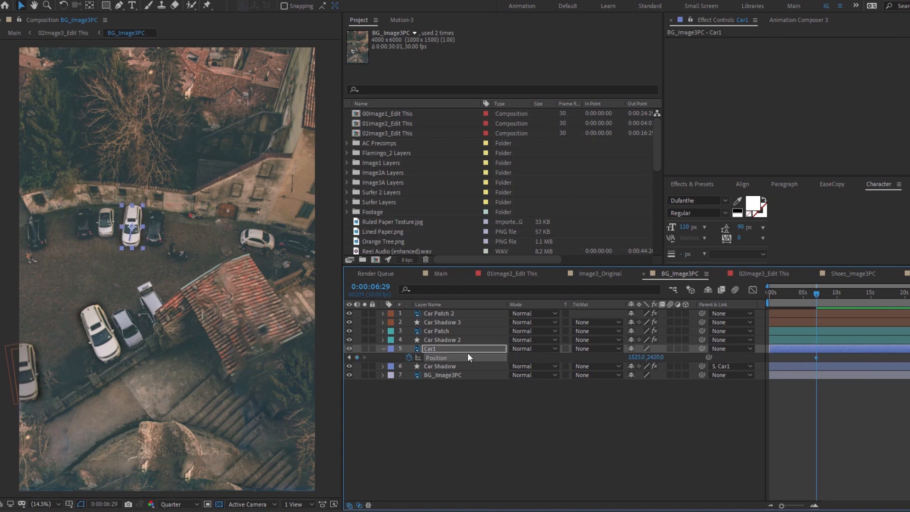
Move the car farther down the road at Car1's first Position keyframe, and shift the layer so its last keyframe falls near 9 seconds
mouse_move(808, 348)
left_mouse_down()
mouse_move(844, 347)
mouse_move(791, 349)
left_mouse_up()
key("j")
left_click(128, 249)
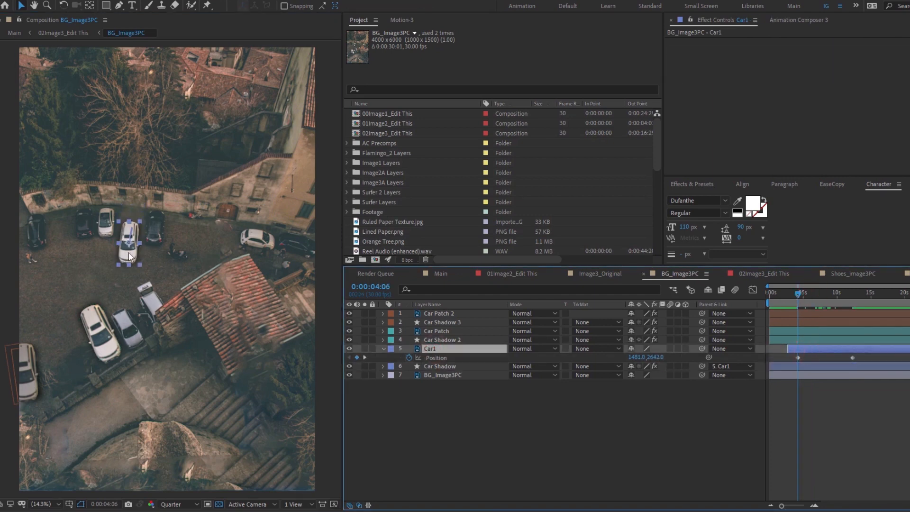
left_click_drag(129, 251, 126, 275)
left_click(792, 414)
mouse_move(824, 349)
left_mouse_down()
mouse_move(771, 349)
mouse_move(830, 358)
left_mouse_up()
Preview the Car1 motion in the background composition
left_click(823, 398)
key("space")
left_click(818, 395)
key("space")
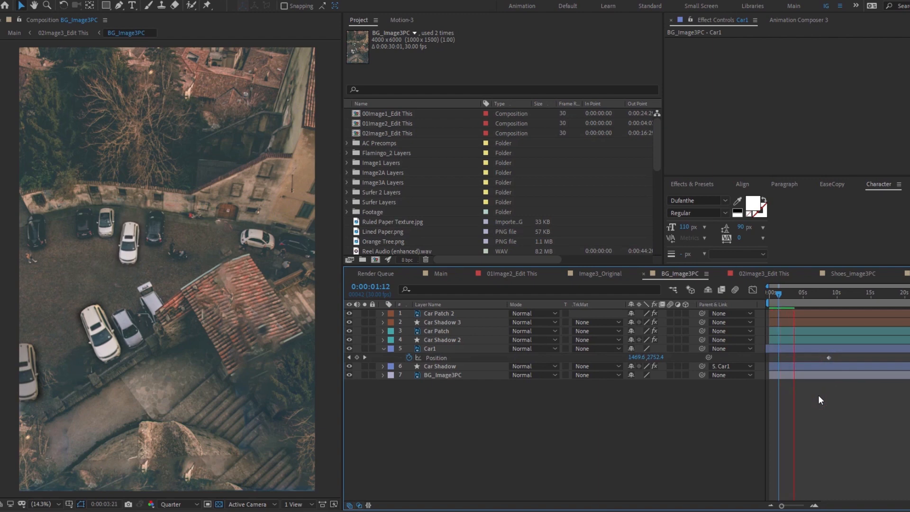
key("space")
Return to the 02Image3_Edit This composition and play back the scene with the moving car
key("Tab")
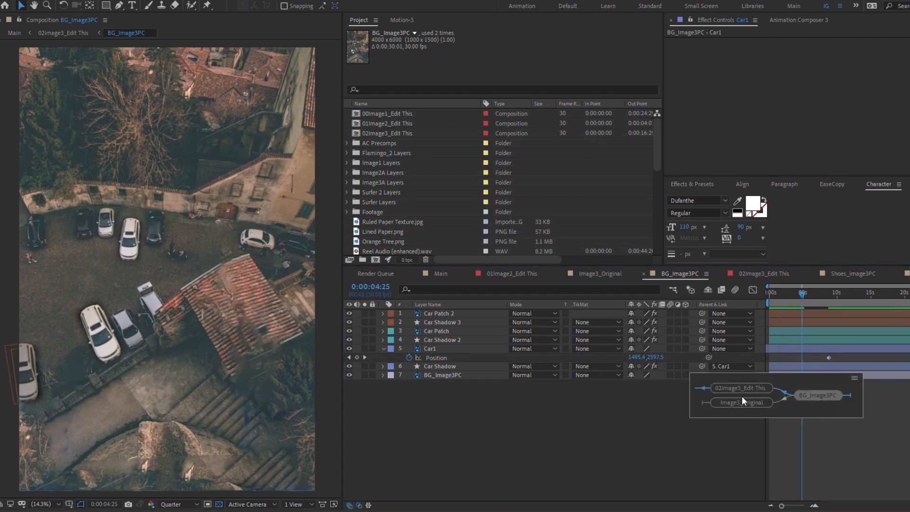
left_click(739, 391)
left_click(702, 449)
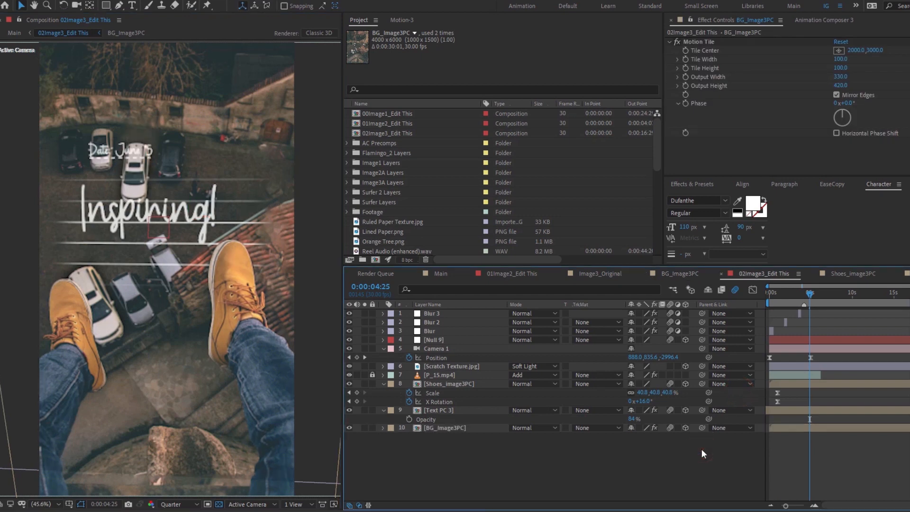
key("space")
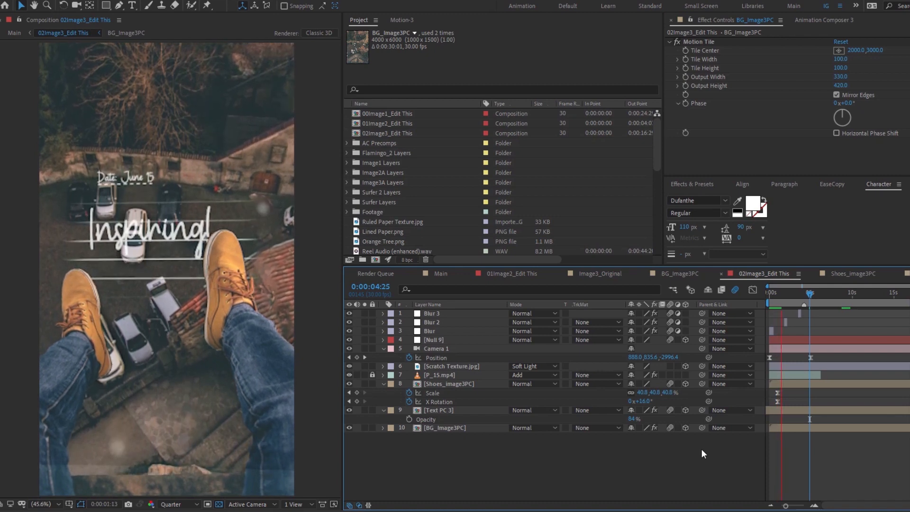
left_click(702, 449)
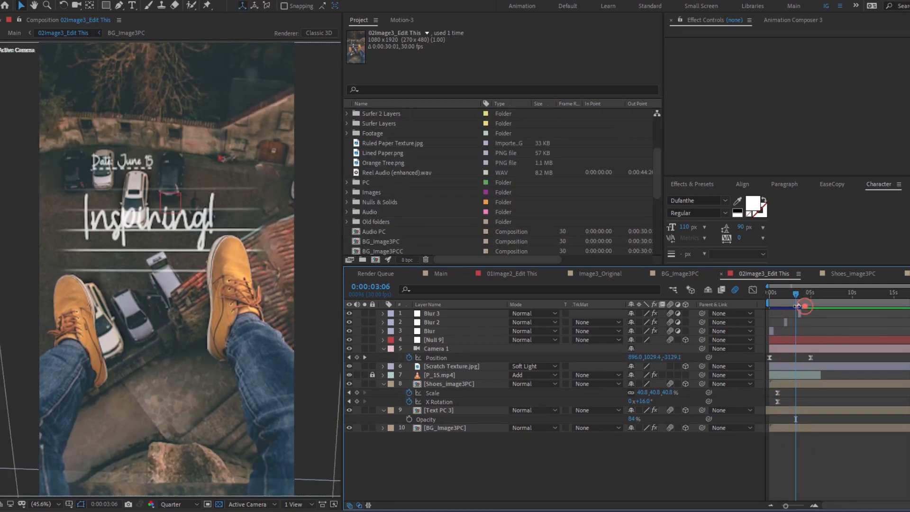
Open the Text PC 3 composition, duplicate the Inspiring! text layer and trim the duplicate's start to 0:00:04:05
double_click(435, 409)
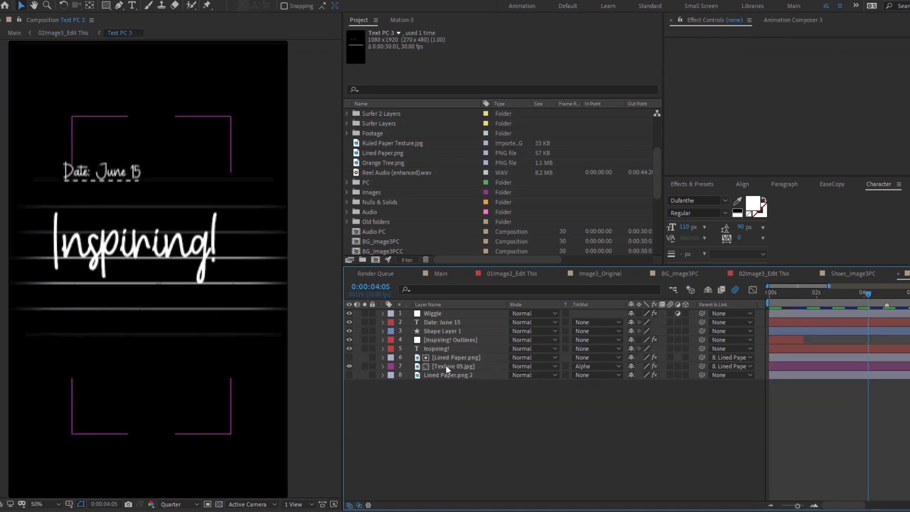
left_click(445, 349)
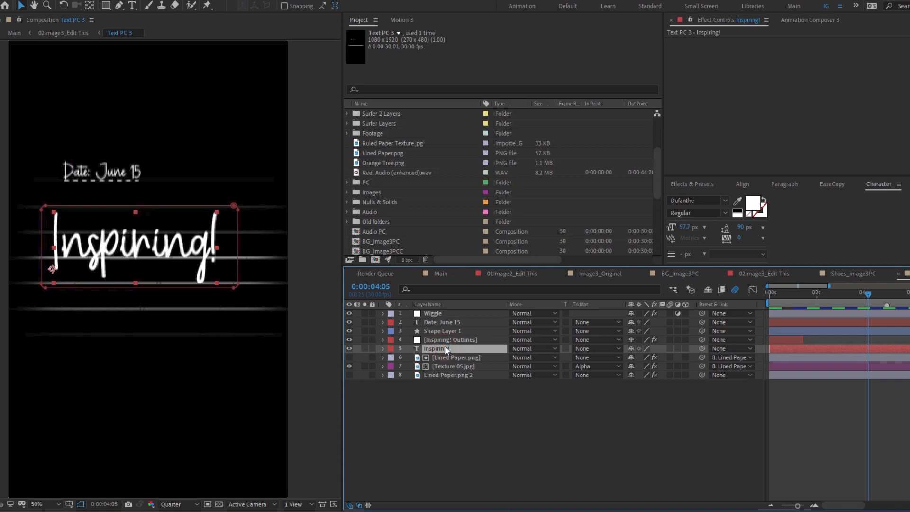
key("ctrl+d")
key("alt+bracketleft")
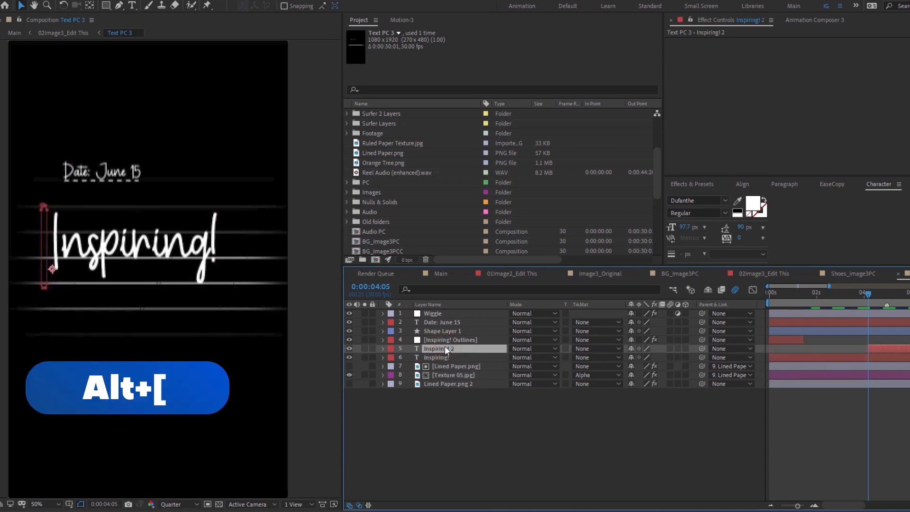
Trim the end of the original Inspiring! text layer to 0:00:04:05
key("s")
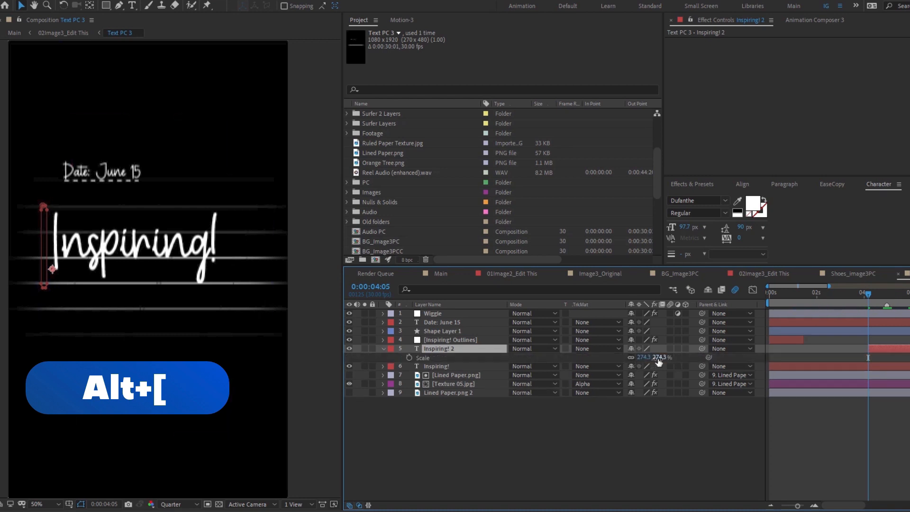
left_click_drag(658, 358, 629, 358)
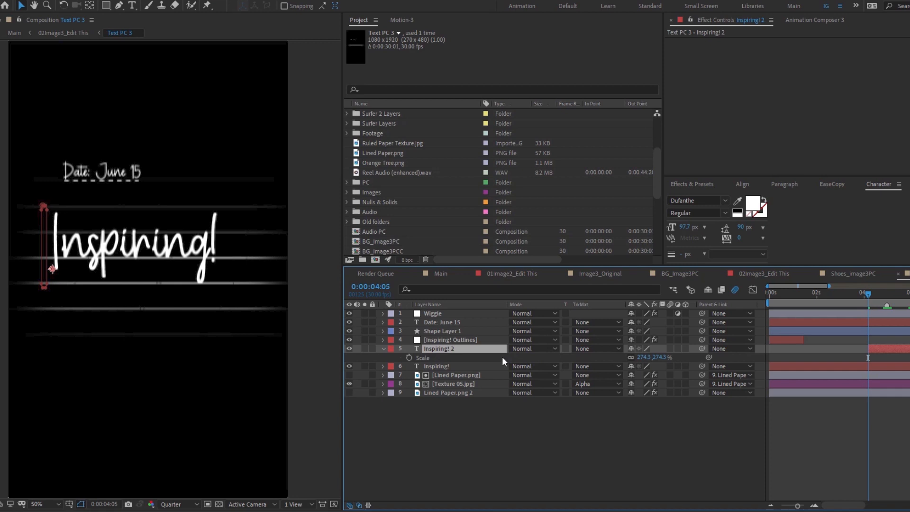
left_click(869, 364)
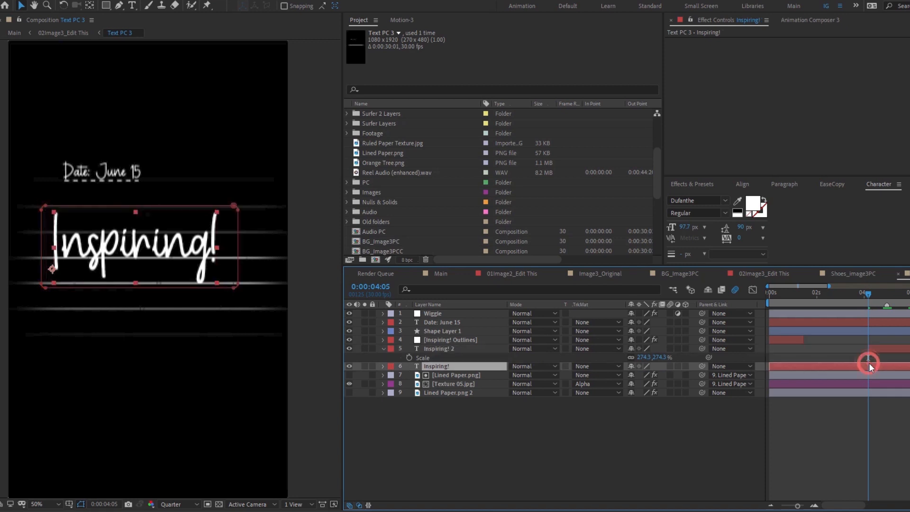
key("alt+bracketright")
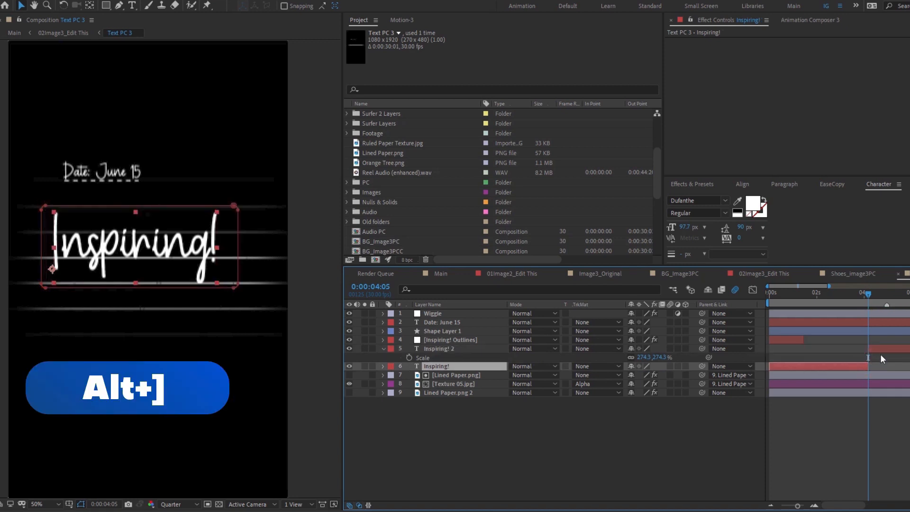
Scale the duplicate Inspiring! text to 126.3% and trim the original layer to end exactly where the duplicate starts
left_click(881, 351)
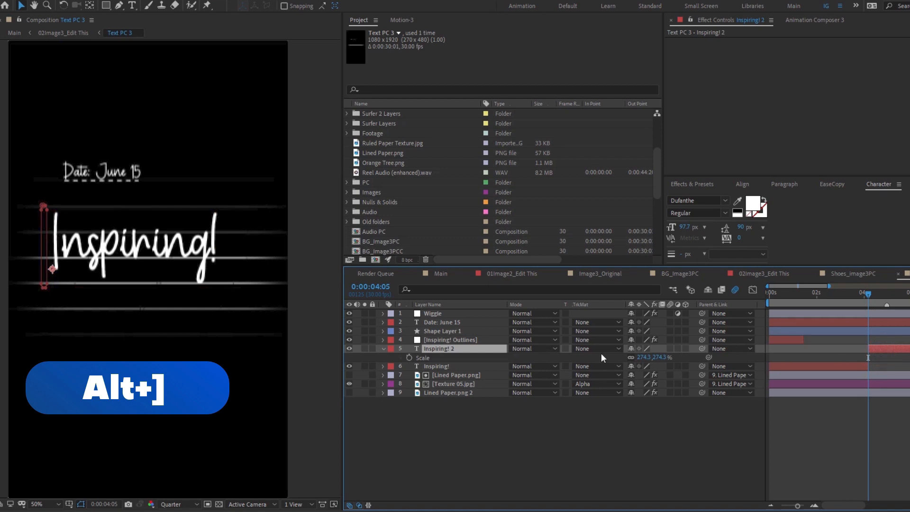
key("s")
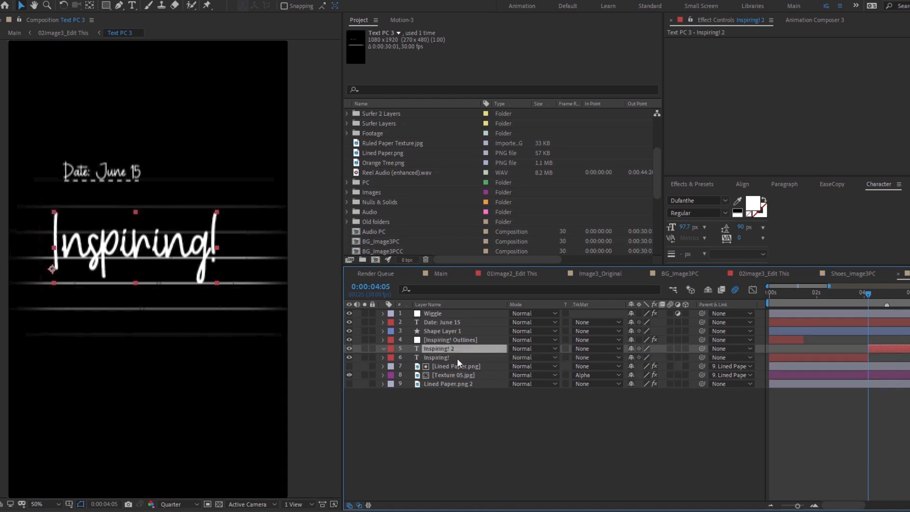
key("s")
left_click_drag(656, 357, 586, 358)
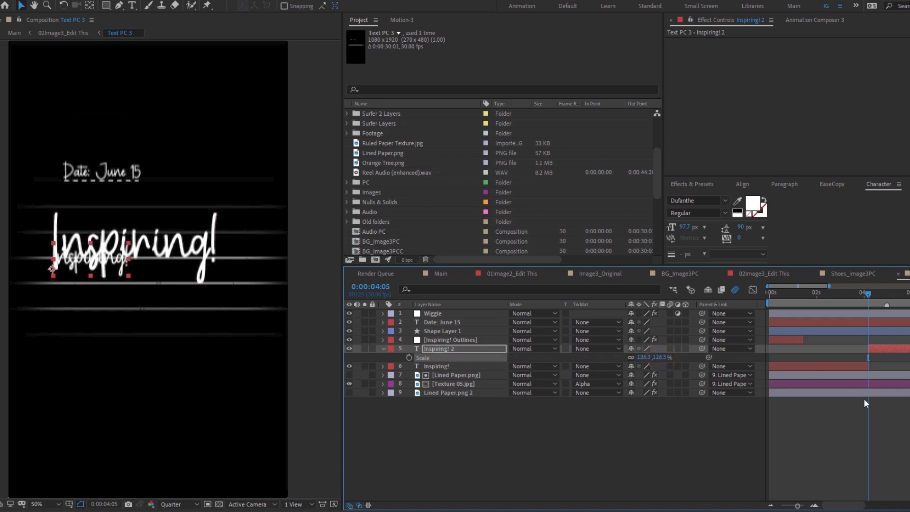
left_click_drag(799, 506, 815, 504)
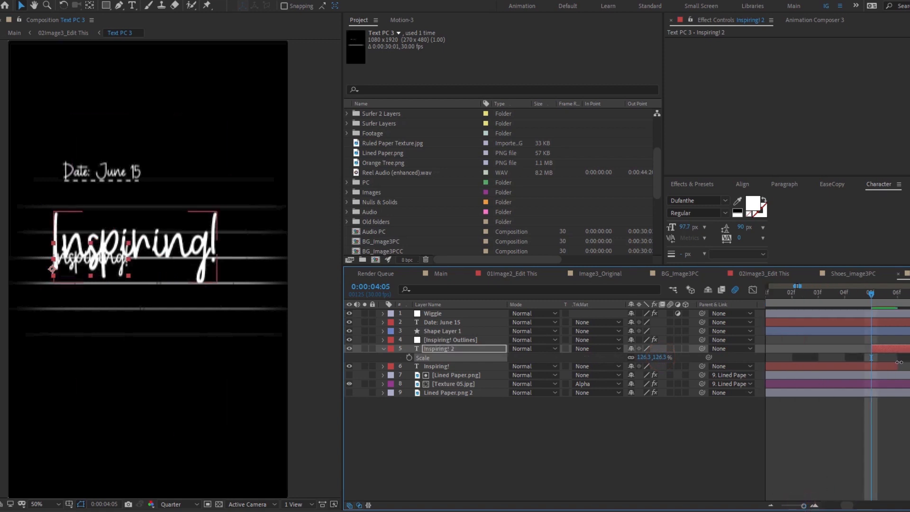
left_click_drag(896, 365, 871, 365)
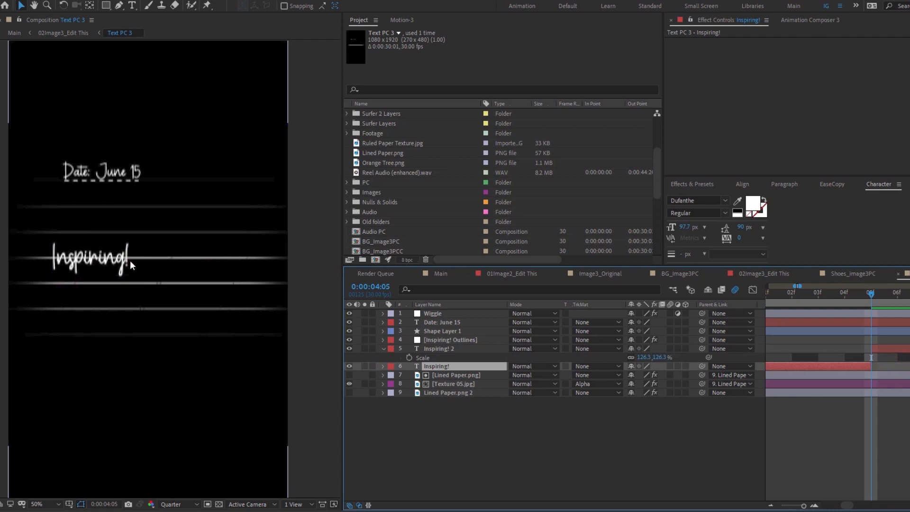
Nudge the duplicate text up and to the left, and replace its wording with "If you keep waiting for things to happen"
left_click(458, 350)
left_click_drag(101, 263, 93, 253)
double_click(95, 254)
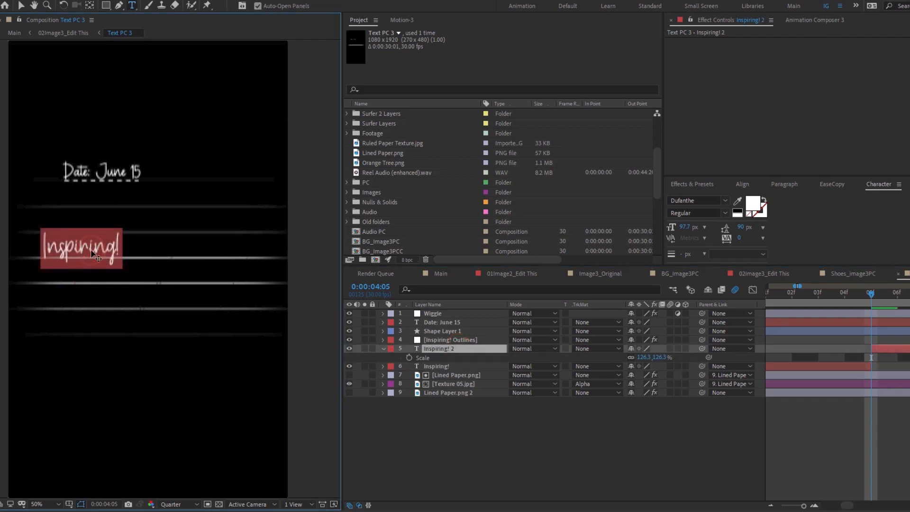
type("if you keep waiting for things to happen")
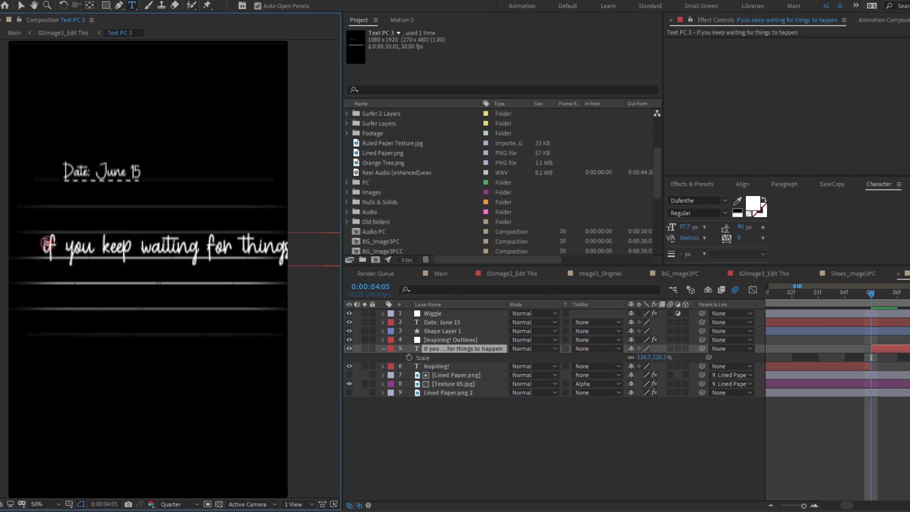
left_click_drag(49, 244, 40, 244)
type("I")
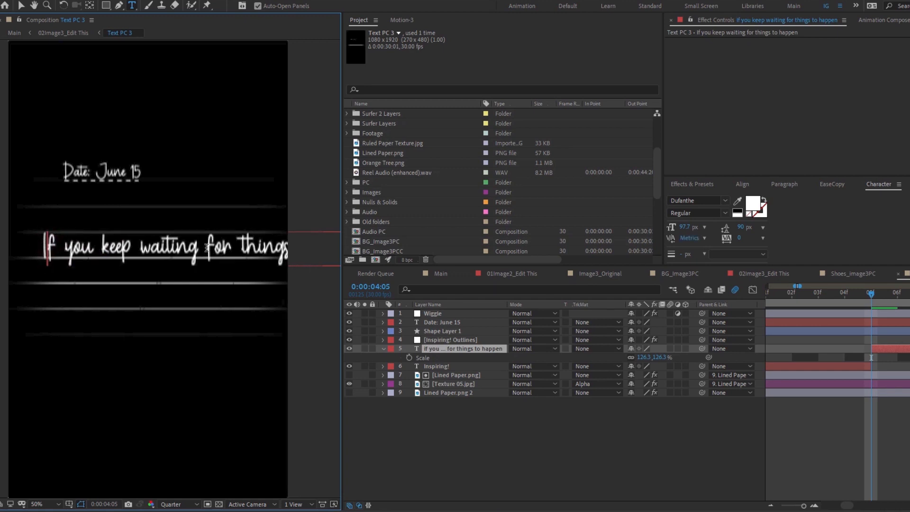
Break the sentence into two lines after "for" without a leading space, and add trailing dots after "happen"
left_click(232, 242)
key("Return")
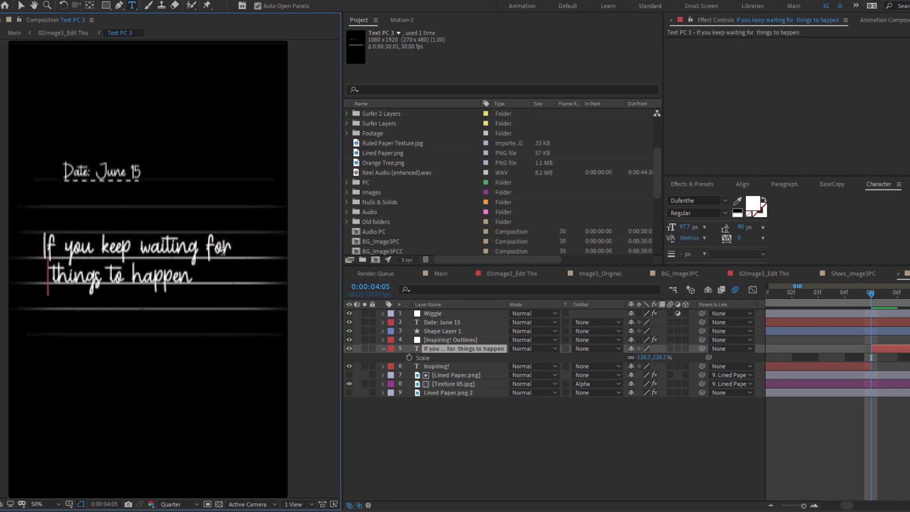
key("Delete")
left_click(192, 274)
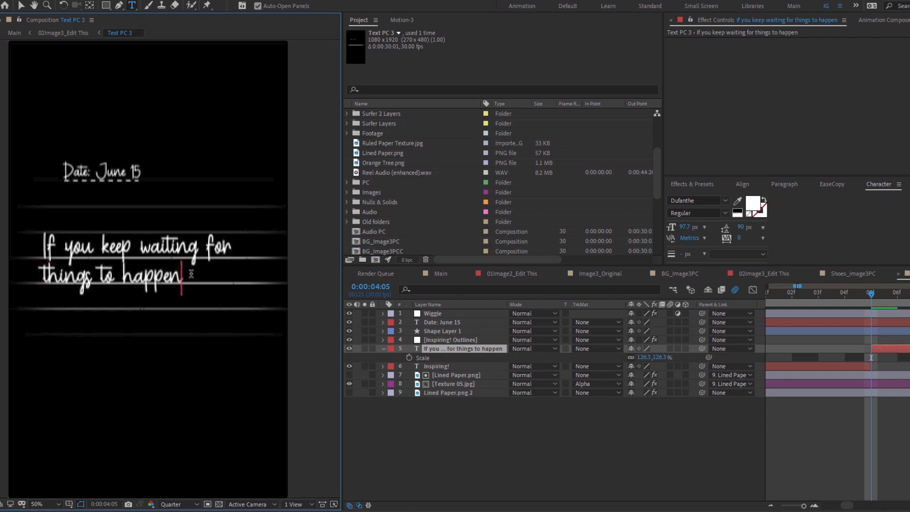
type("....")
left_click(20, 5)
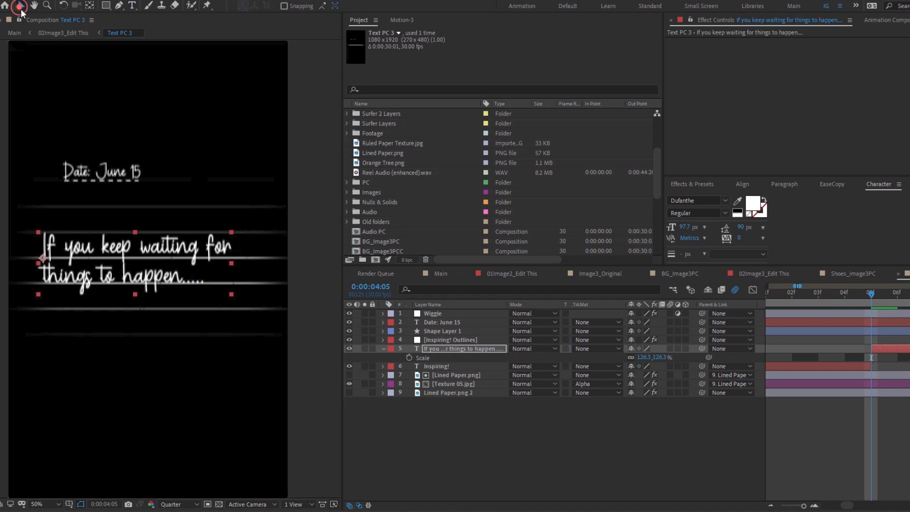
left_click(545, 406)
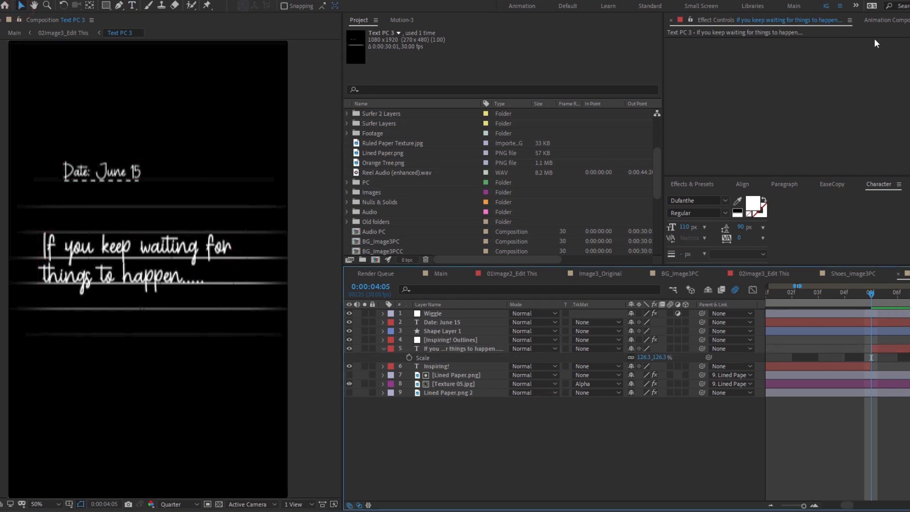
Add the short Digital Glitch transition from the Animation Composer starter precomps at the 0:00:04:05 cut between the two texts
left_click(883, 20)
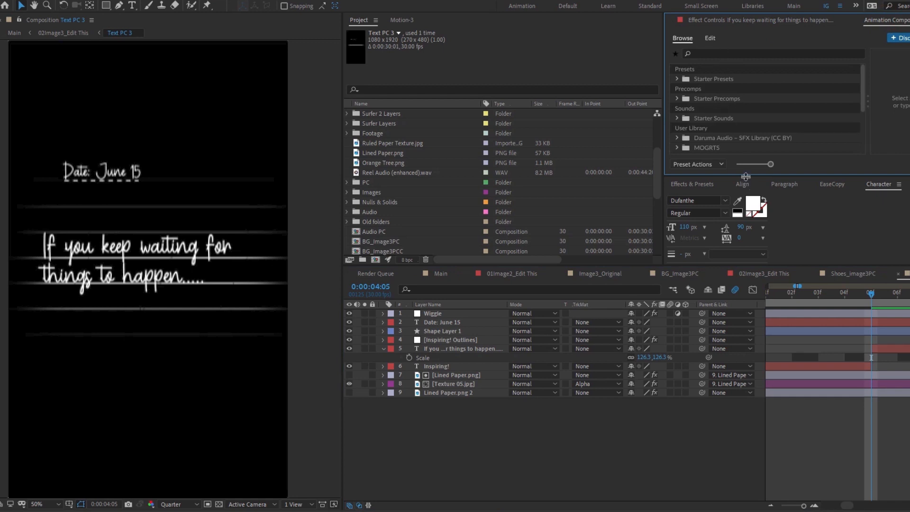
left_click_drag(746, 177, 746, 218)
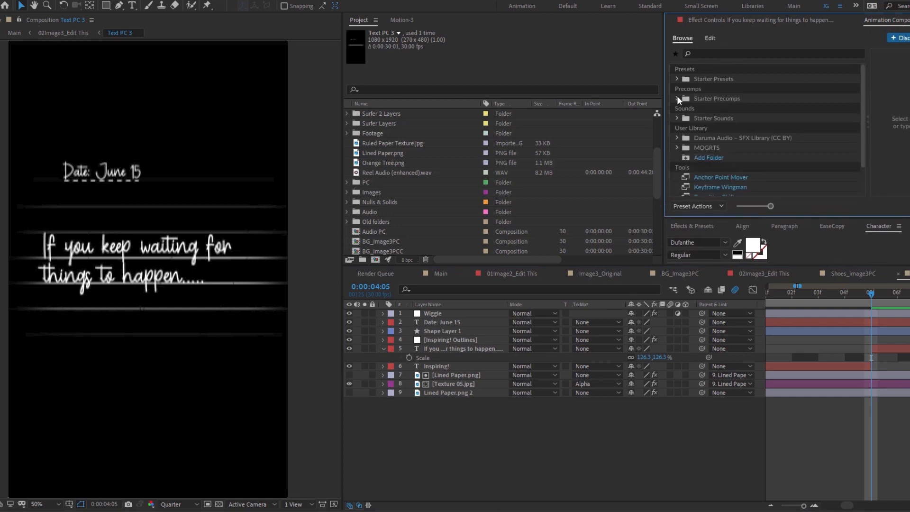
left_click(678, 100)
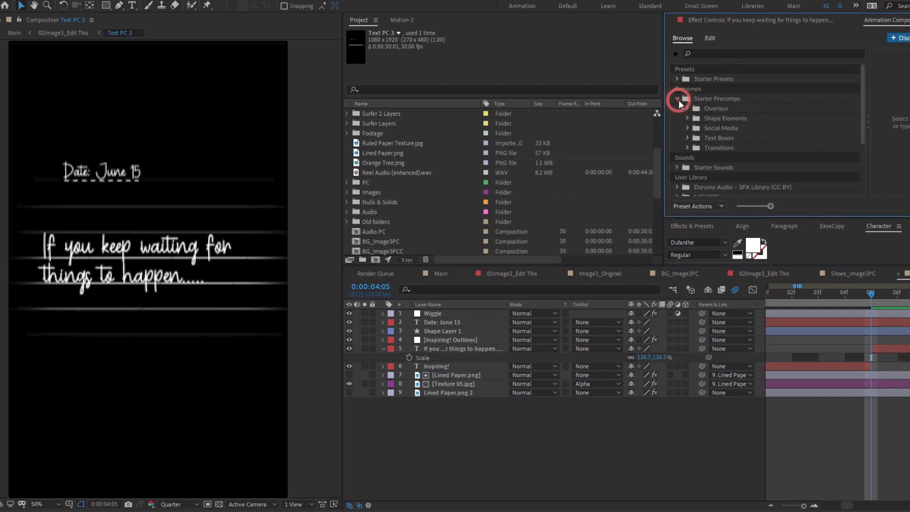
left_click(687, 147)
scroll(713, 152, "down", 6)
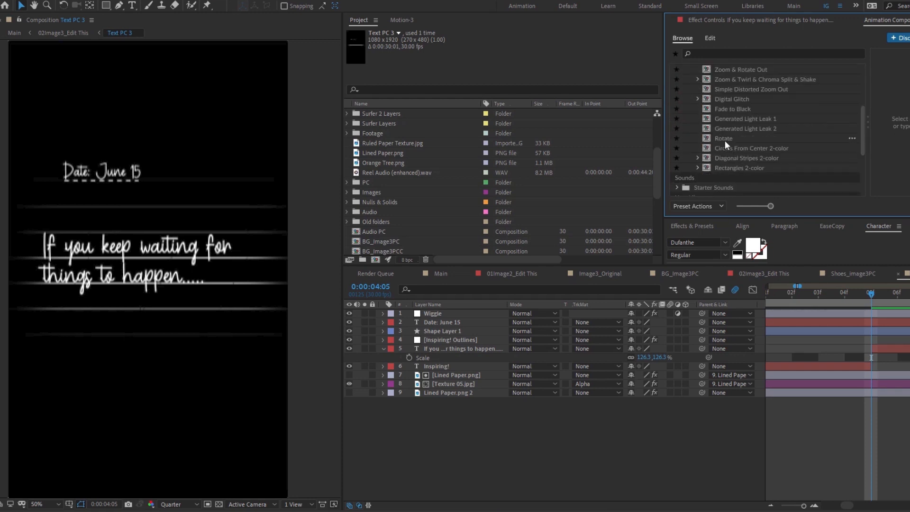
left_click(728, 102)
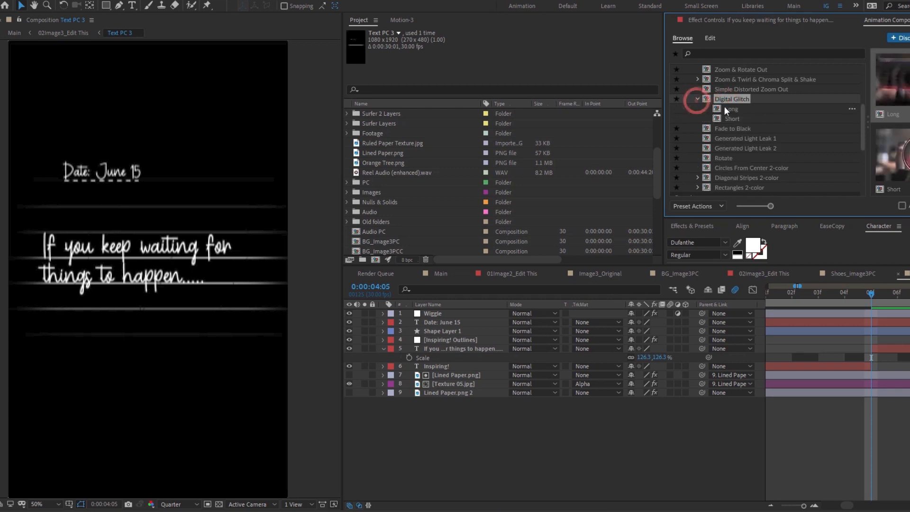
left_click(731, 118)
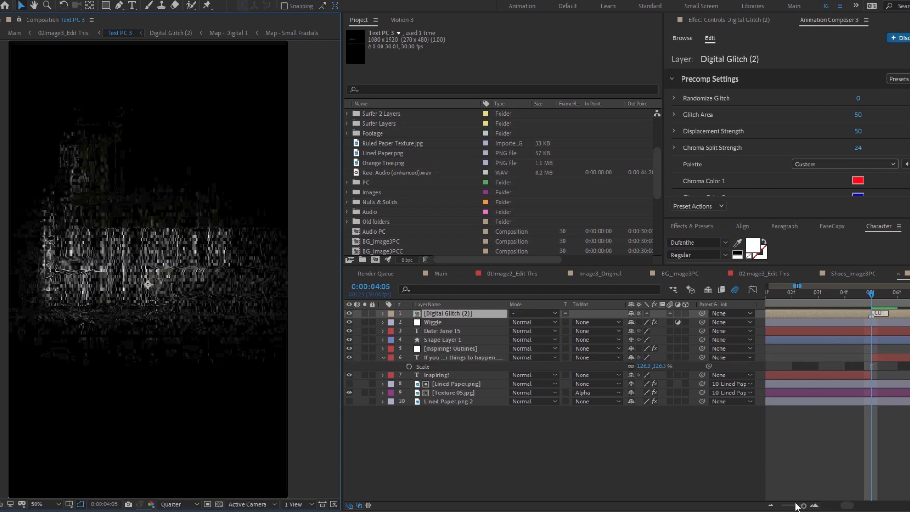
Reduce the Digital Glitch layer's opacity, trying 20% first and settling on 40%
left_click_drag(797, 506, 793, 507)
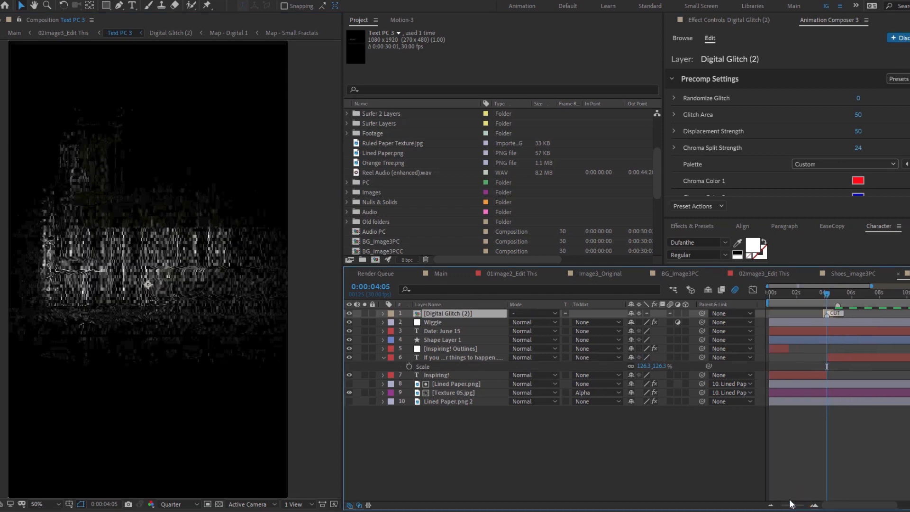
key("t")
left_click(637, 322)
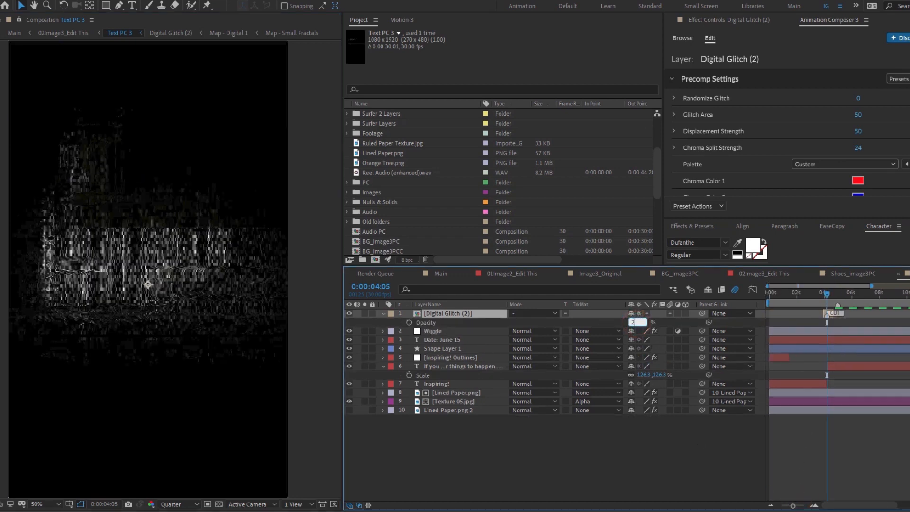
type("20")
key("Return")
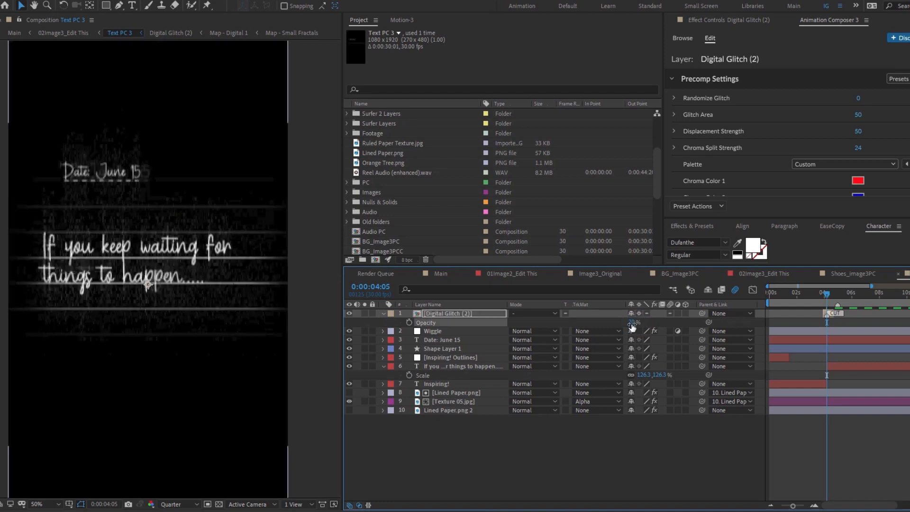
left_click(632, 323)
type("40")
key("Return")
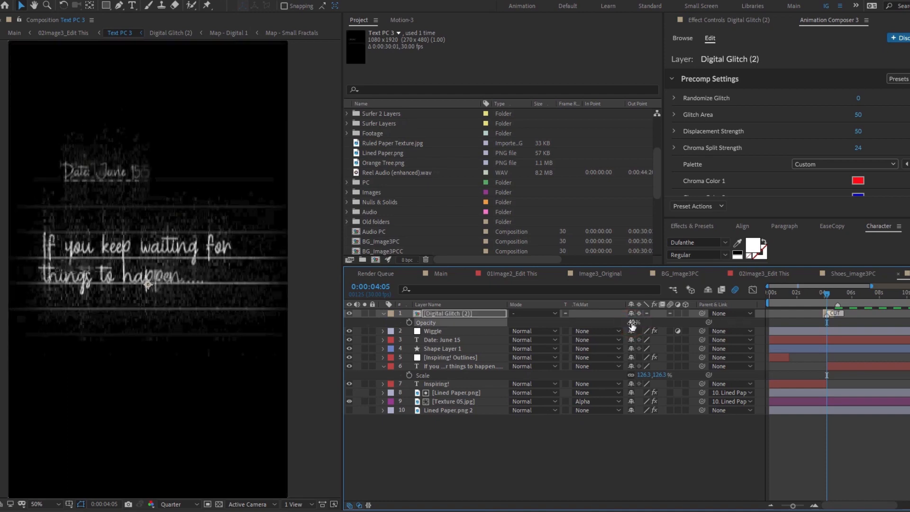
Play back the glitch transition between the two texts from just before 0:00:04:00 to check how it looks
left_click_drag(825, 298, 822, 298)
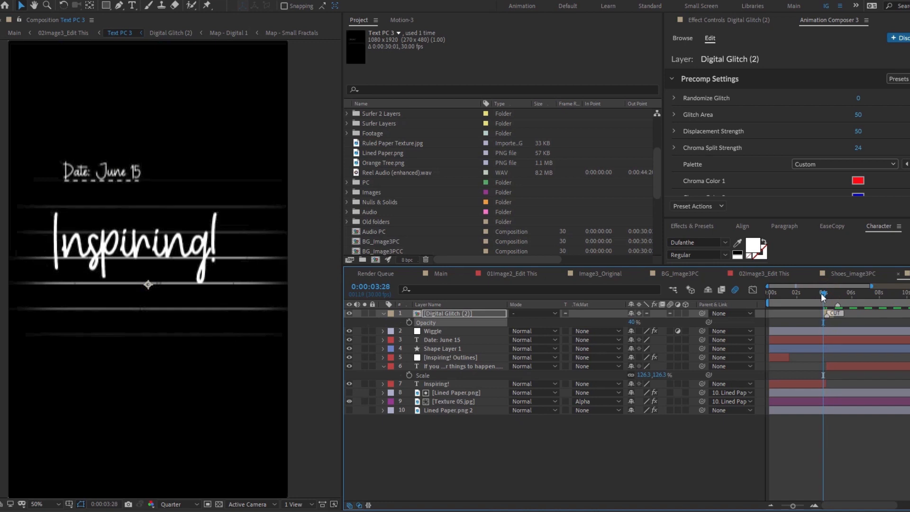
key("space")
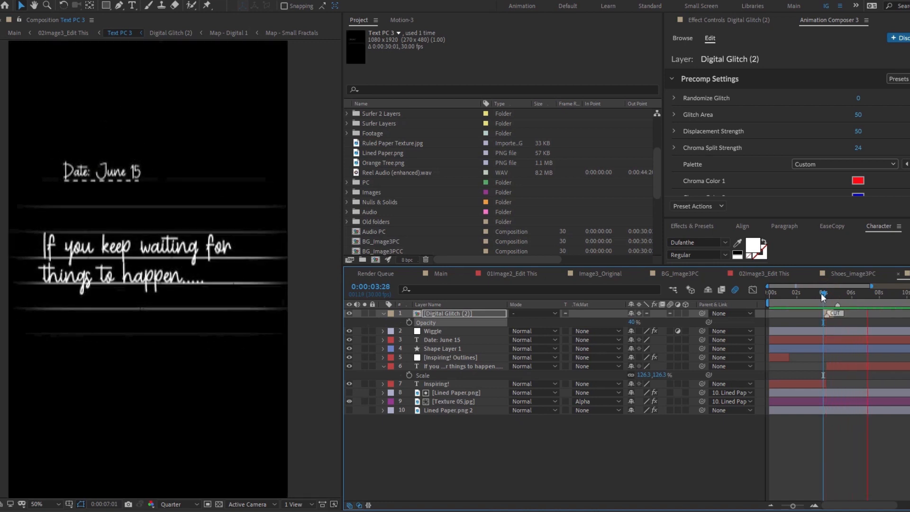
left_click(824, 297)
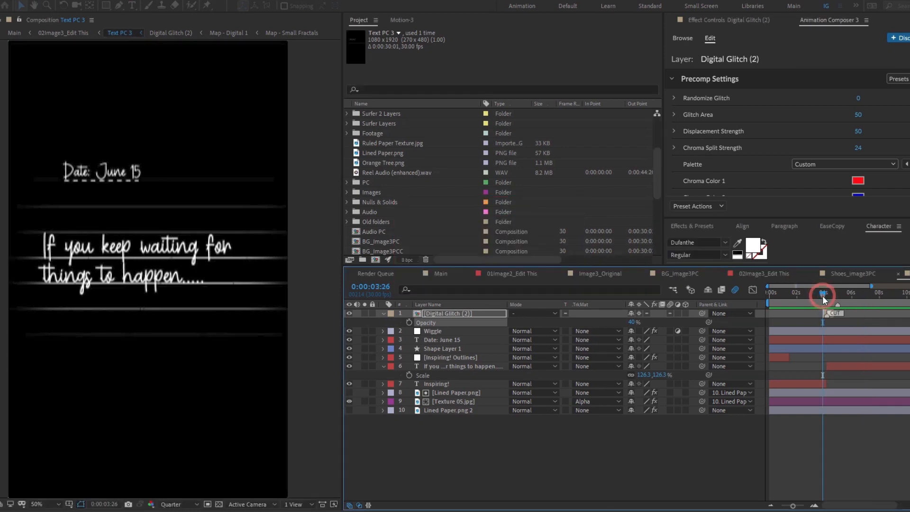
key("space")
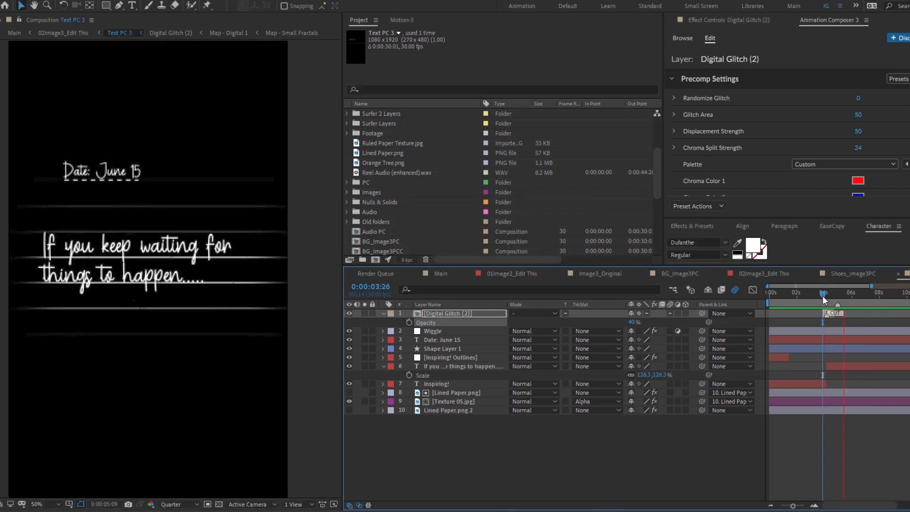
left_click(767, 297)
Return to the 02Image3_Edit This composition, unlock the P_15.mp4 layer and extend its end further along the timeline
key("Tab")
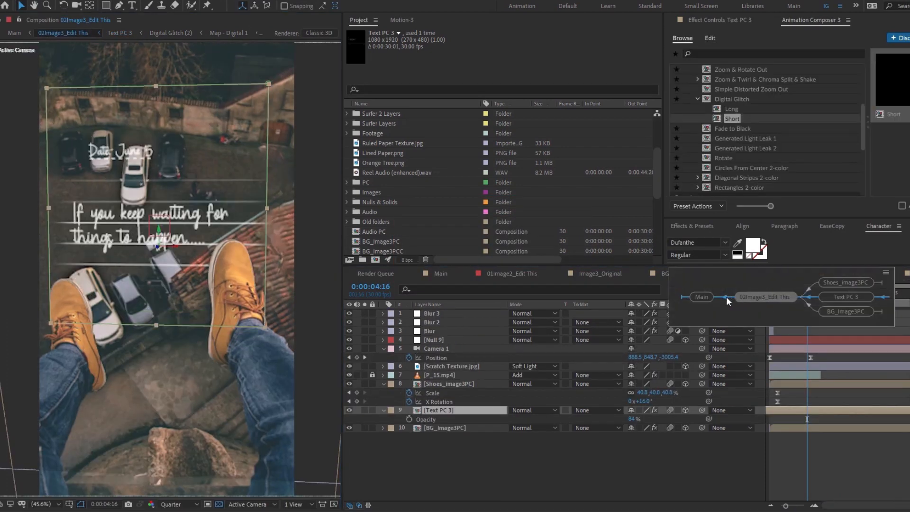
left_click(808, 368)
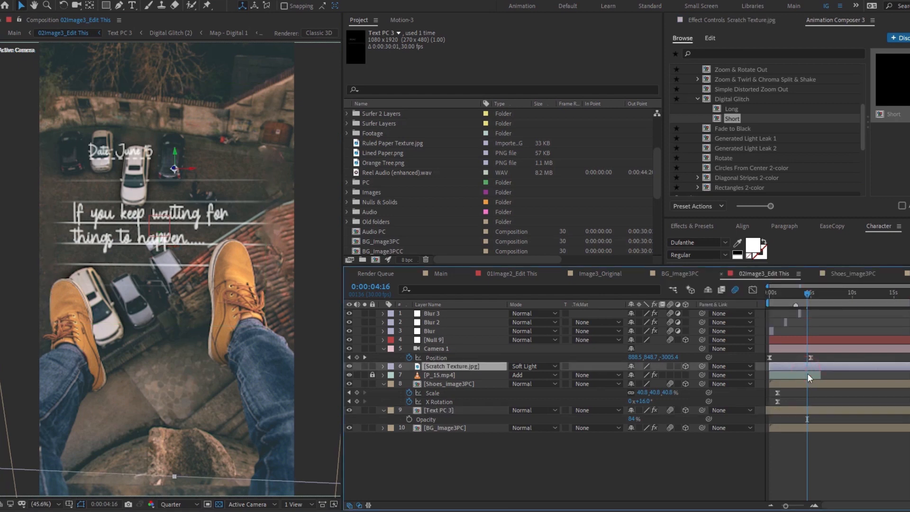
left_click(808, 377)
left_click(374, 375)
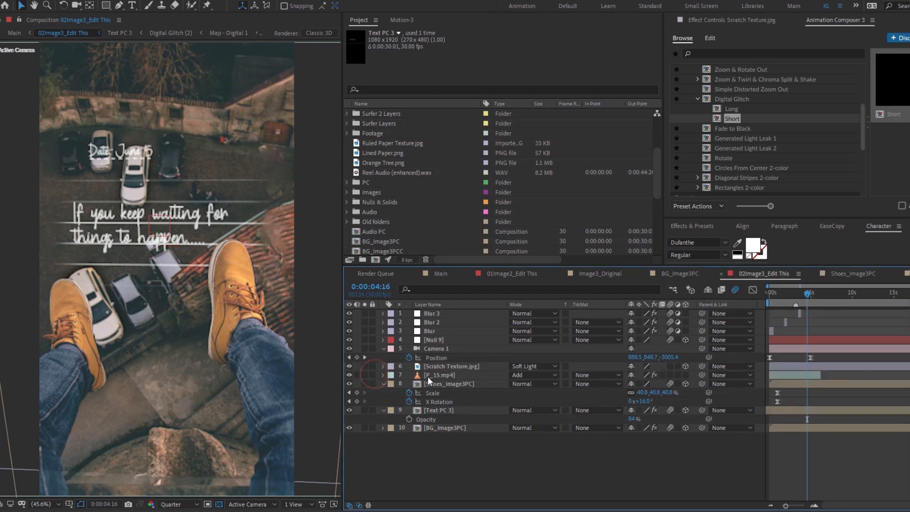
left_click(427, 376)
left_click_drag(822, 376, 908, 378)
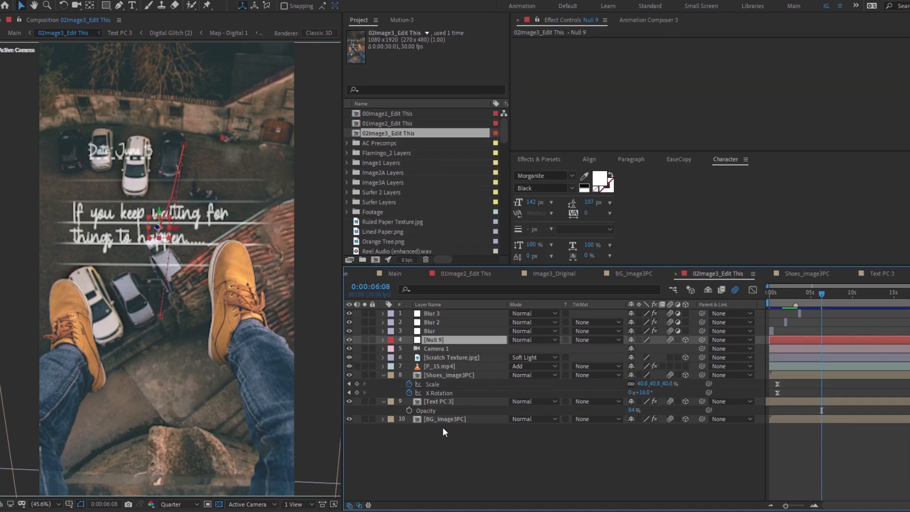
Delete the old null and create a new one, centred horizontally and vertically in the composition
key("Delete")
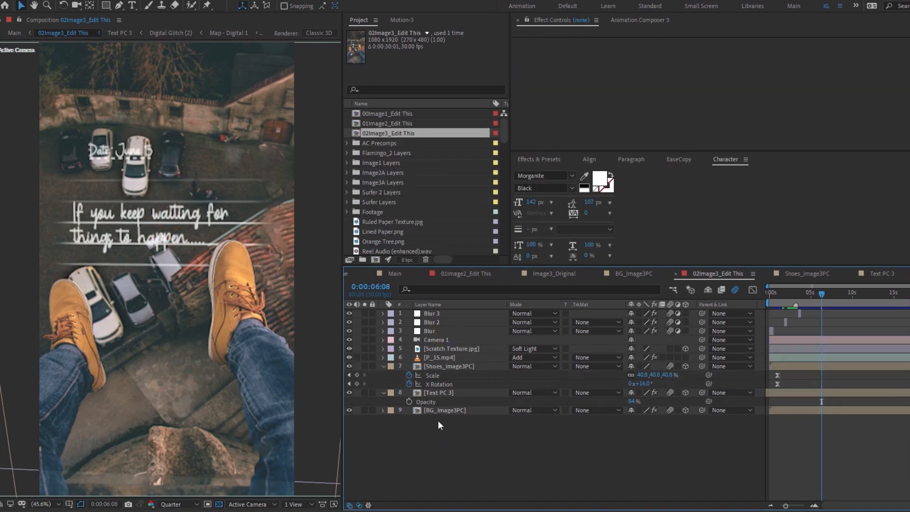
key("ctrl+alt+shift+y")
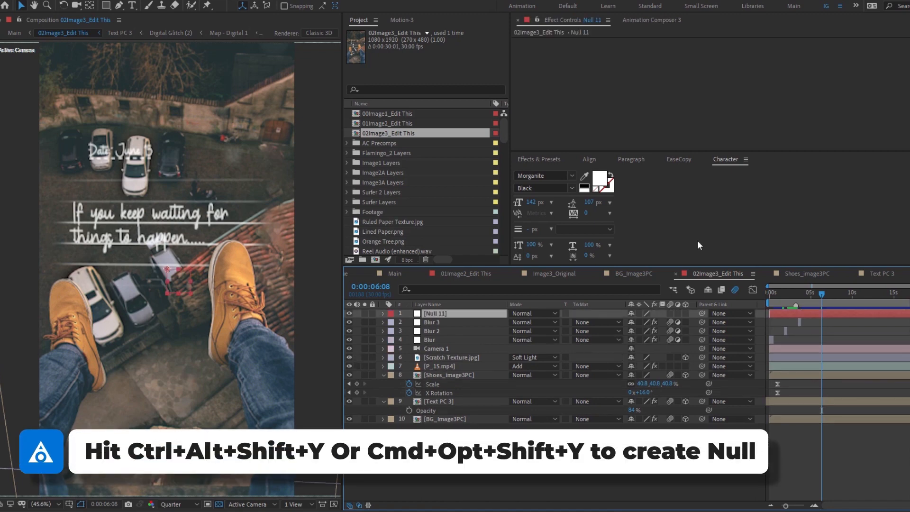
left_click(589, 159)
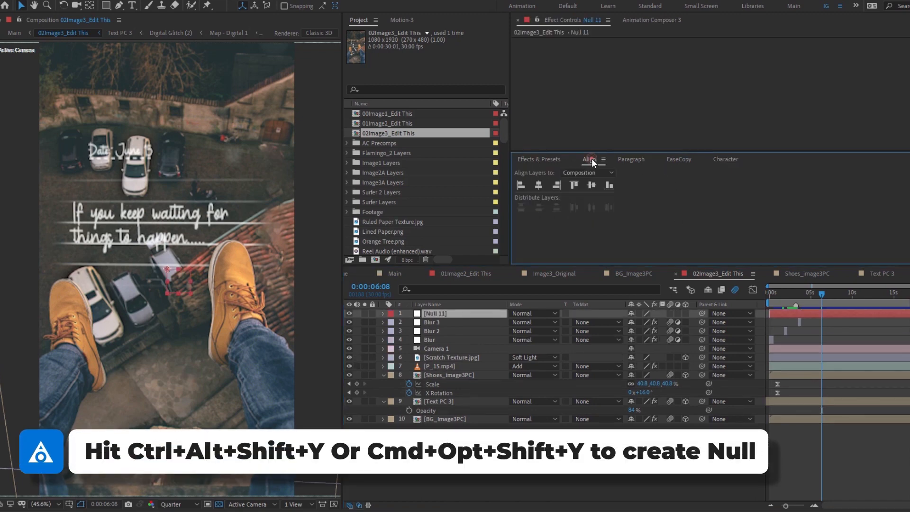
left_click(540, 185)
left_click(593, 186)
Place the new null directly above Camera 1, make it a 3D layer and parent the camera to it
left_click_drag(453, 315, 437, 348)
left_click(438, 348)
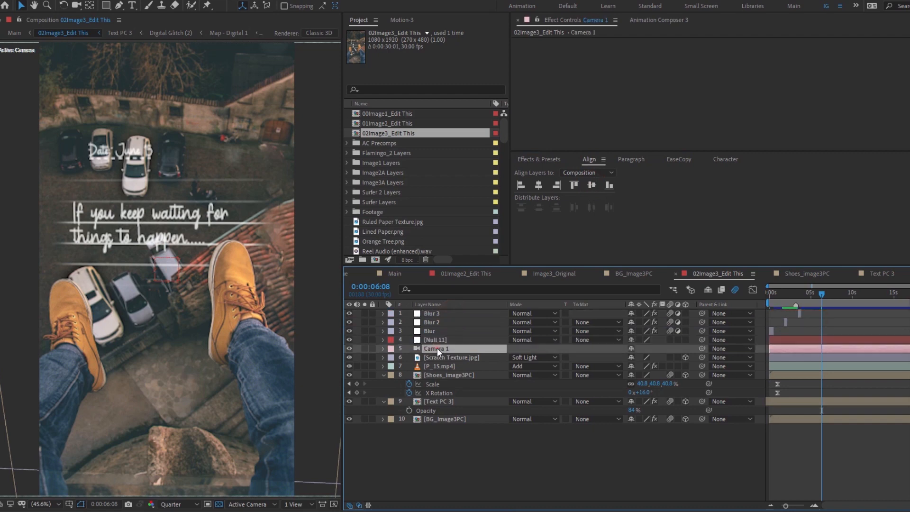
left_click(685, 340)
left_click_drag(703, 349, 460, 341)
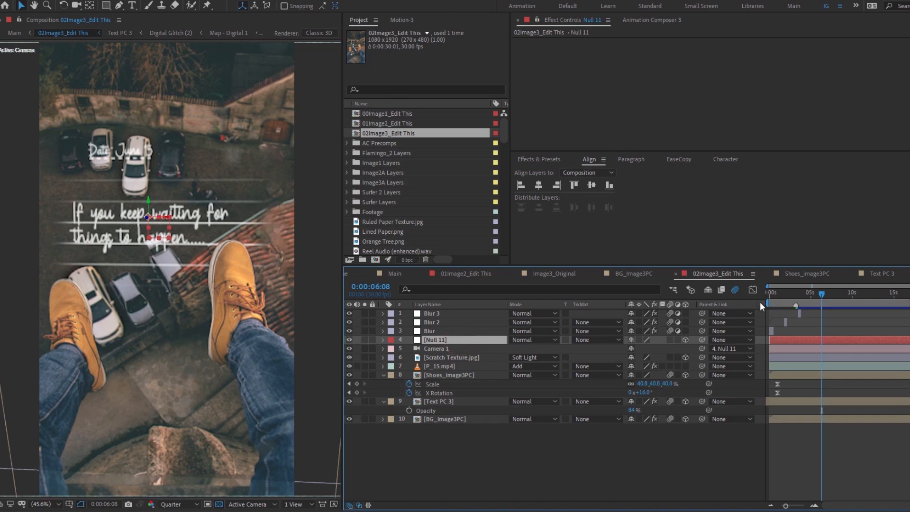
Keyframe the null's orientation and X, Y and Z rotations at 0:00:00:00, and repeat those keyframes at a marker added at 0:00:06:08
left_click(770, 292)
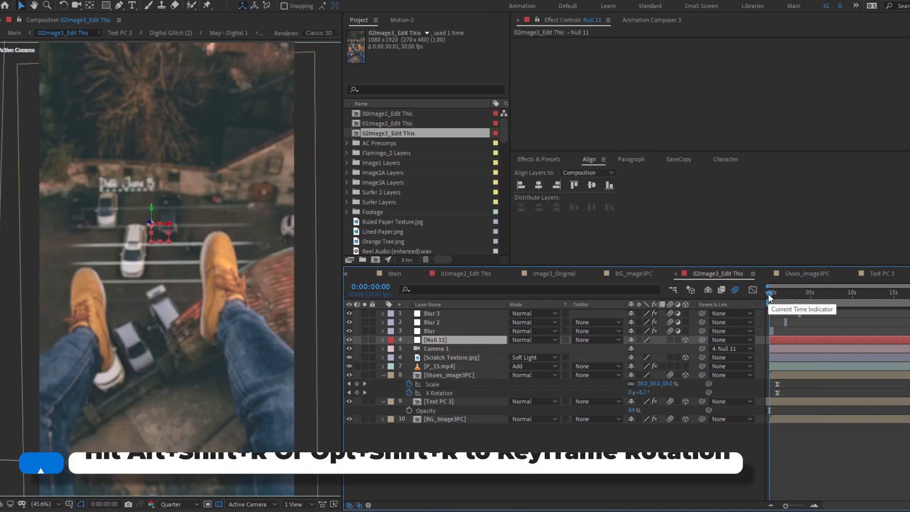
key("alt+shift+r")
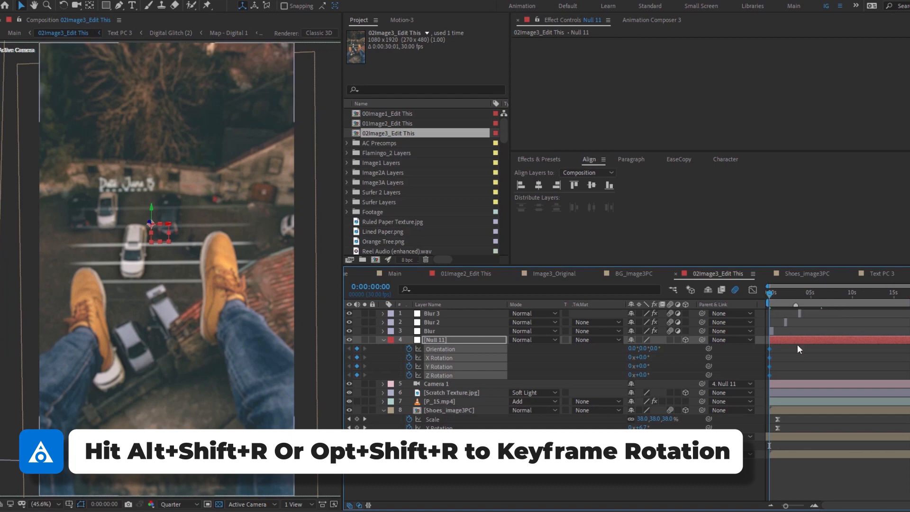
left_click(822, 293)
left_click(840, 469)
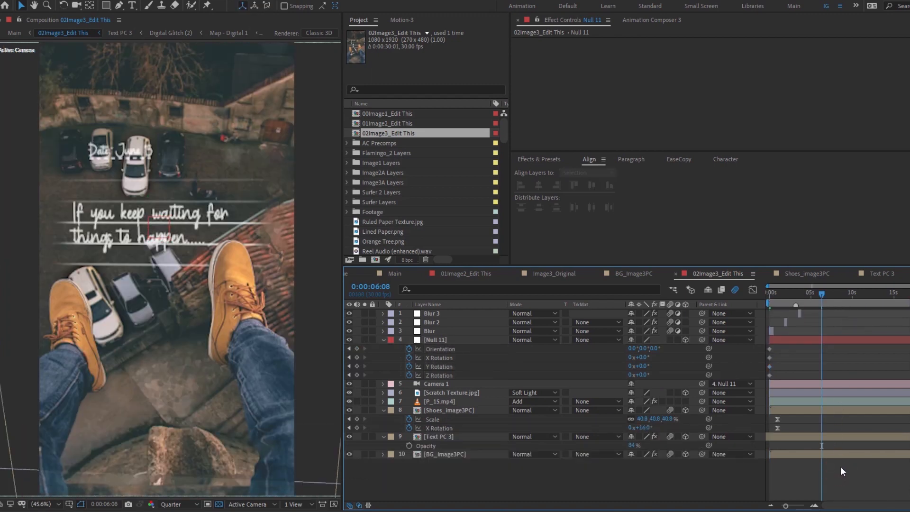
left_click(828, 339)
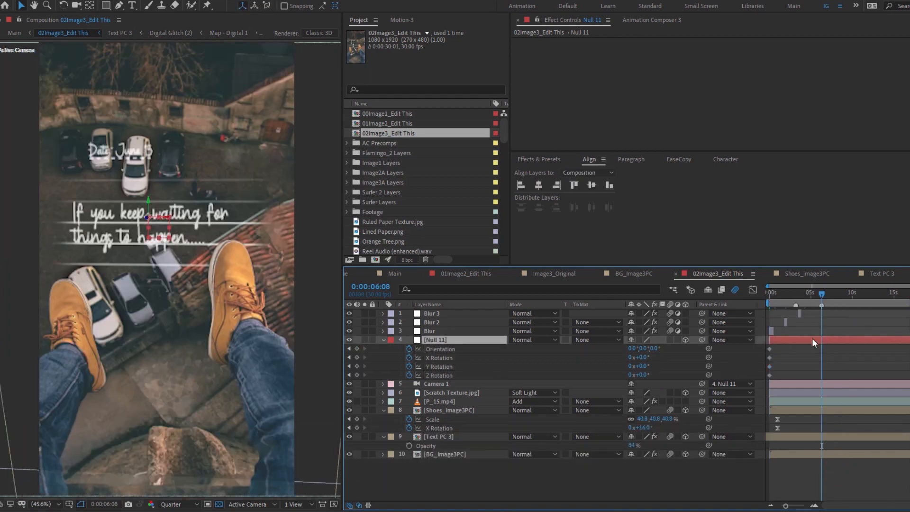
left_click_drag(778, 349, 764, 379)
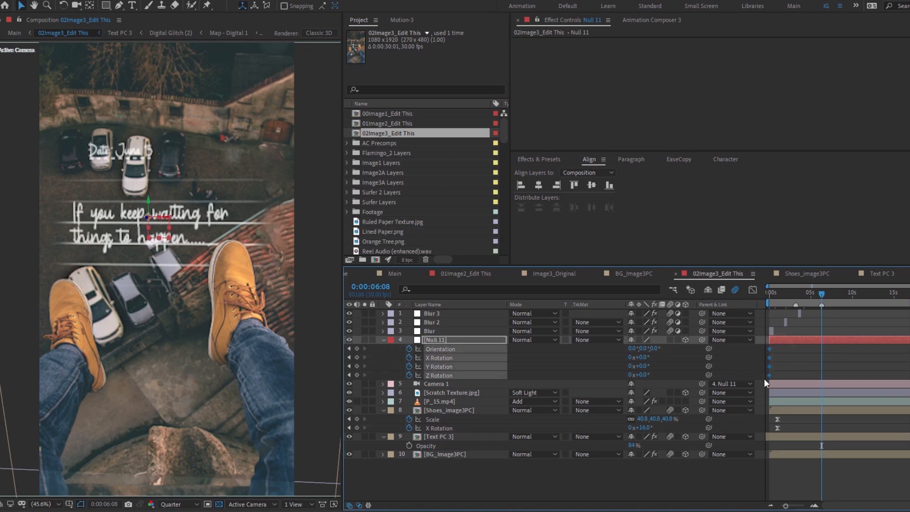
Set the null's Z Rotation to 11° at 0:00:03:13, leaving its other rotations at zero
left_click_drag(792, 294, 798, 295)
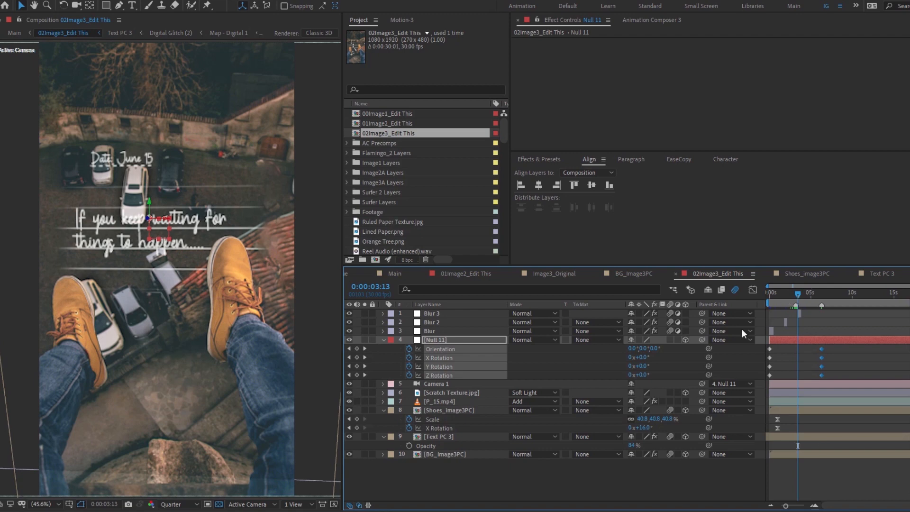
left_click_drag(648, 367, 649, 375)
key("ctrl+z")
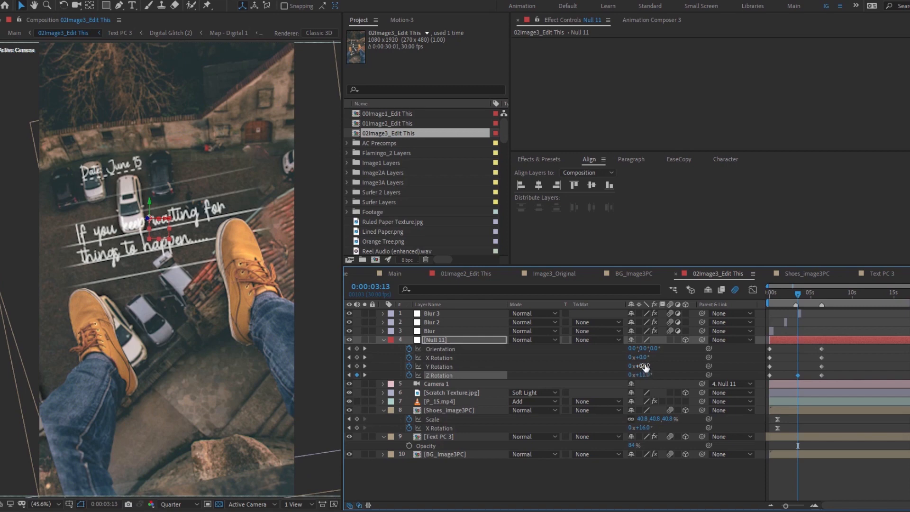
Keyframe the null's position at 0:00:00:00 and 0:00:03:13, setting its Z position to 330 at the second keyframe
key("alt+shift+p")
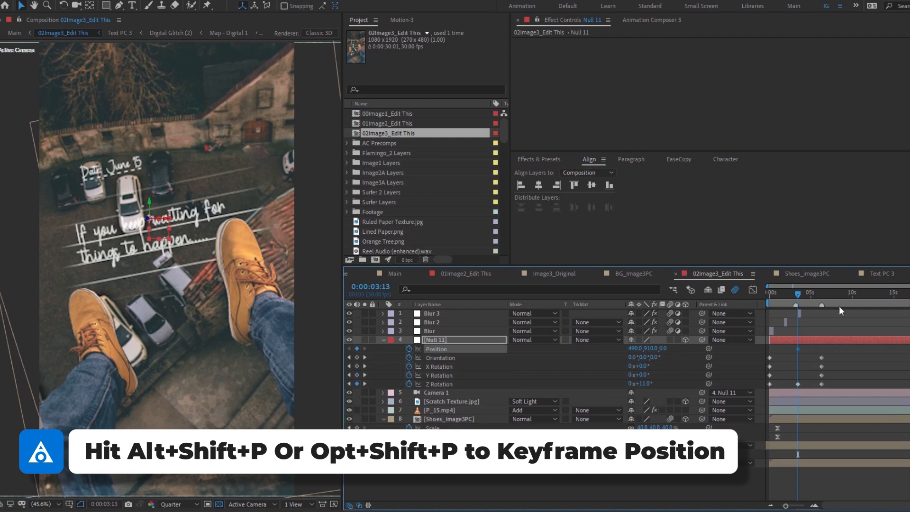
left_click_drag(798, 297, 767, 297)
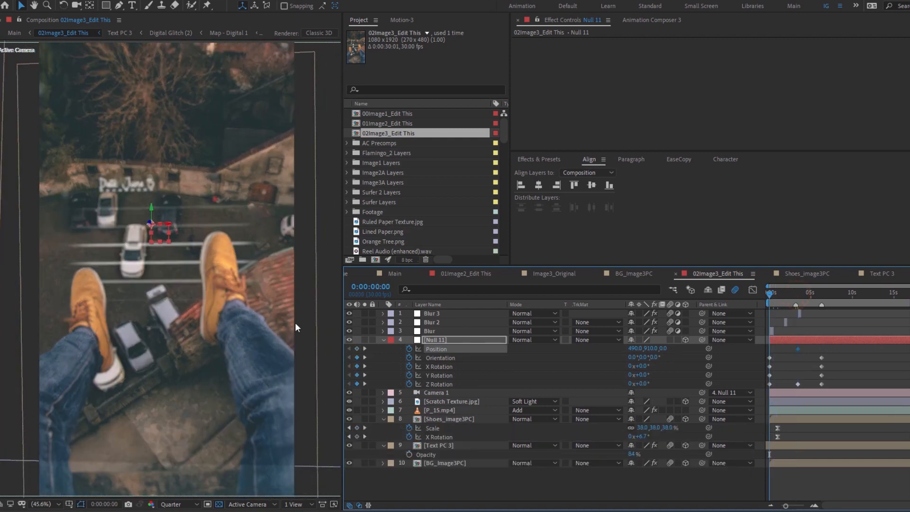
left_click(358, 349)
left_click_drag(794, 294, 797, 295)
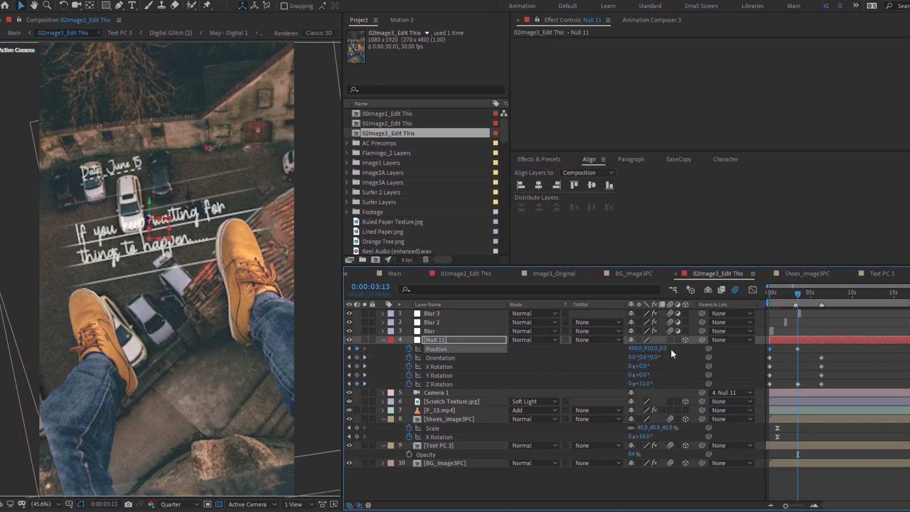
left_click_drag(669, 348, 817, 329)
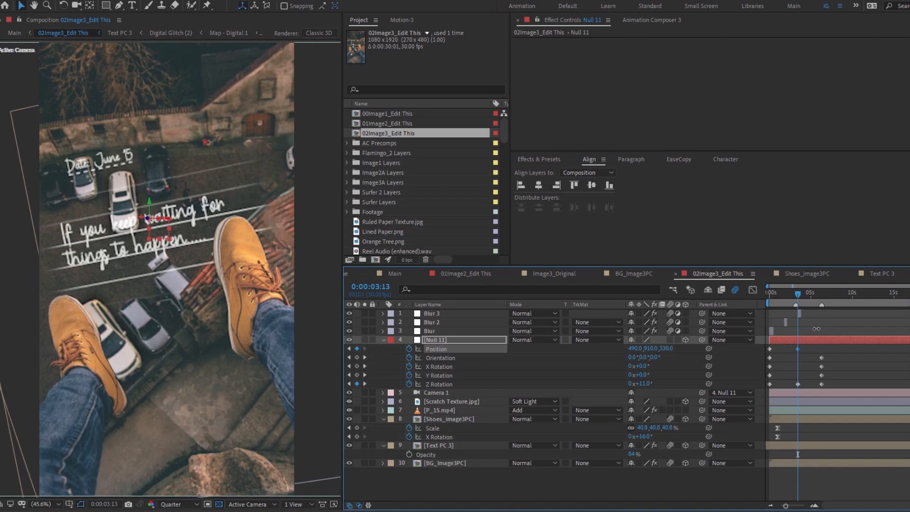
Copy the null's first position keyframe to 0:00:06:08 so its position there is 490, 910, 0
left_click_drag(797, 294, 817, 298)
left_click_drag(779, 348, 766, 352)
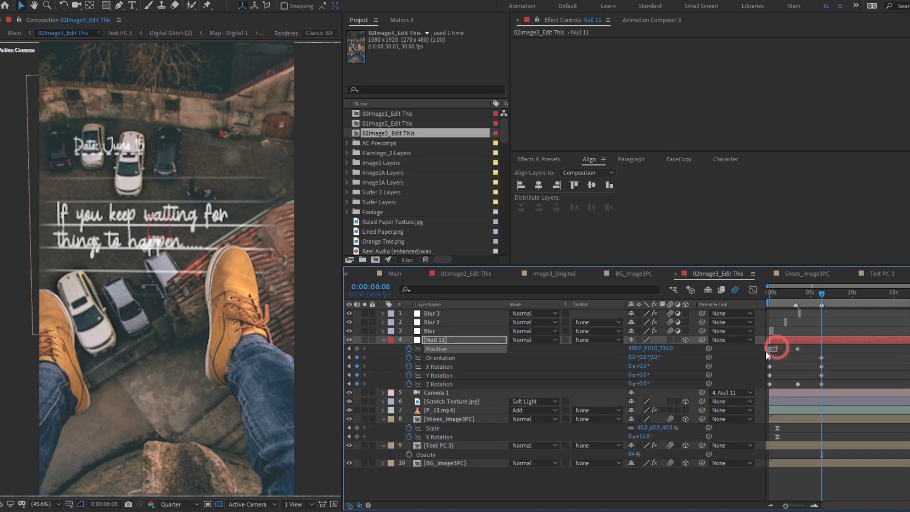
key("ctrl+c")
key("ctrl+v")
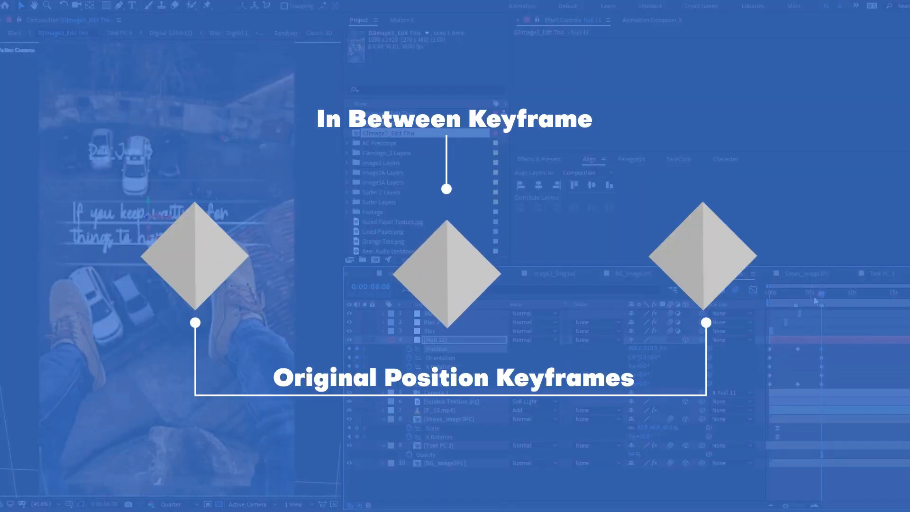
Adjust the null's X Rotation at 0:00:03:14 to tilt the camera midway through the move
left_click_drag(822, 294, 801, 306)
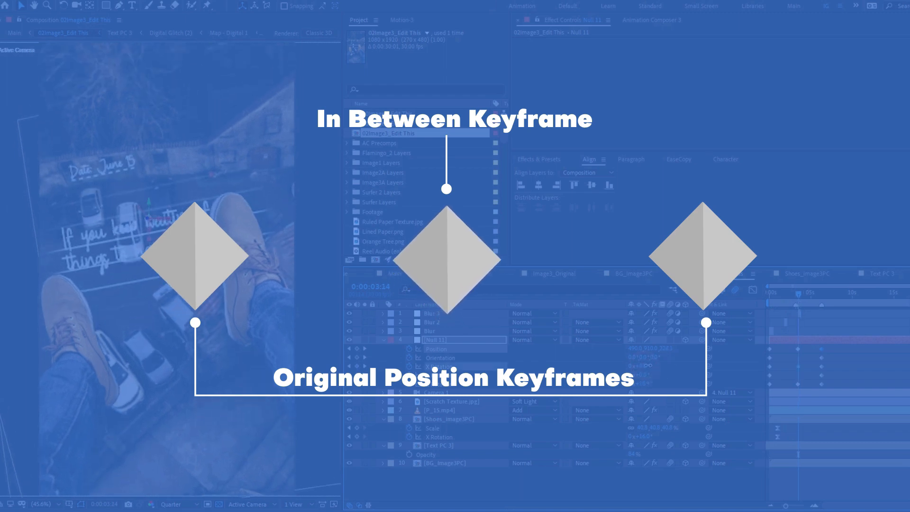
left_click_drag(649, 366, 648, 366)
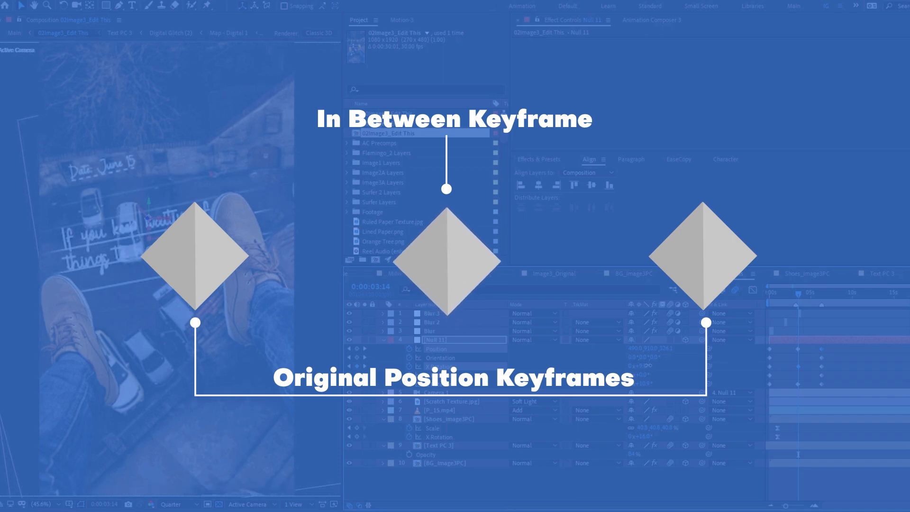
left_click(809, 354)
left_click_drag(799, 297, 824, 303)
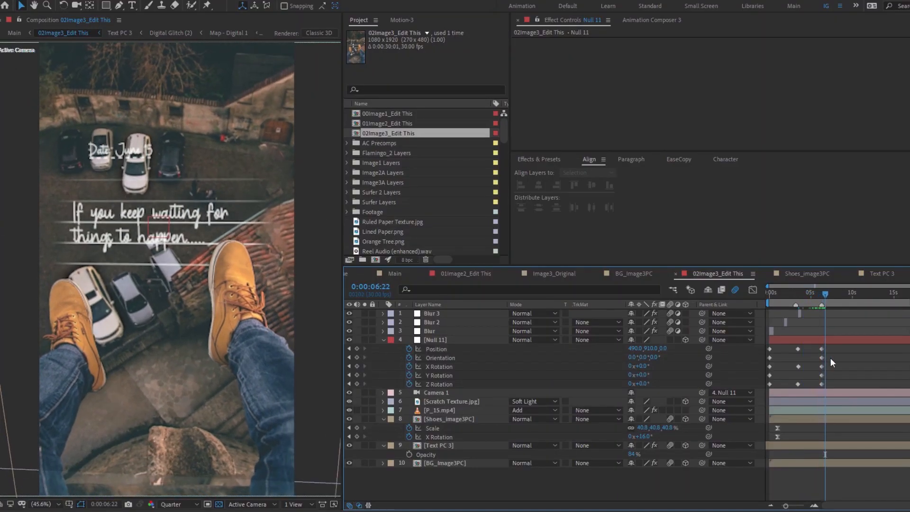
Apply Easy Ease to all of the null's position, orientation and rotation keyframes and preview the camera move
left_click_drag(781, 377, 759, 388)
right_click(770, 385)
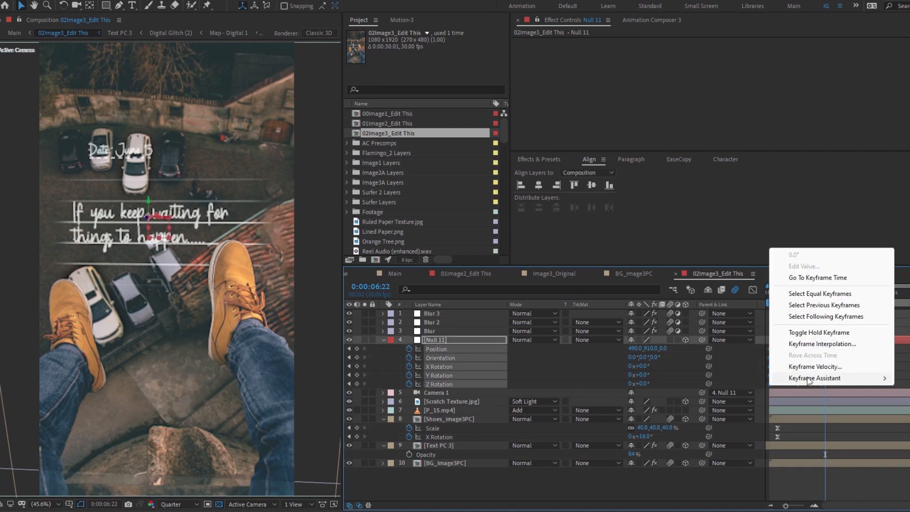
mouse_move(810, 378)
left_click(638, 413)
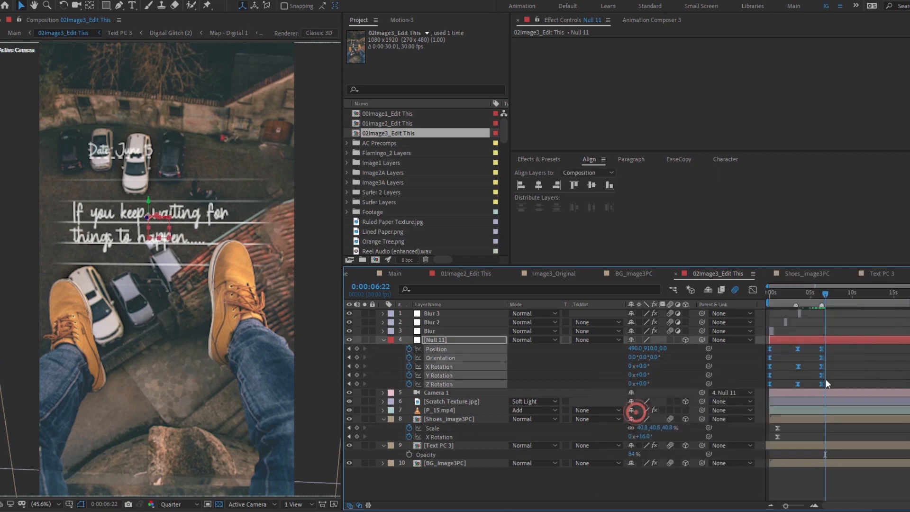
left_click(849, 364)
key("space")
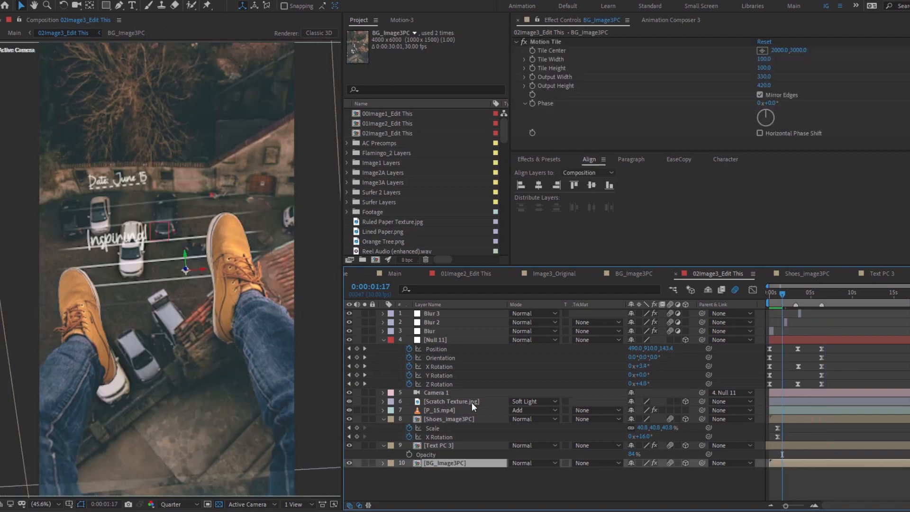
Scale the Scratch Texture.jpg layer up to 123.9% so its edge extends past the frame
left_click(471, 401)
scroll(260, 419, "down", 4)
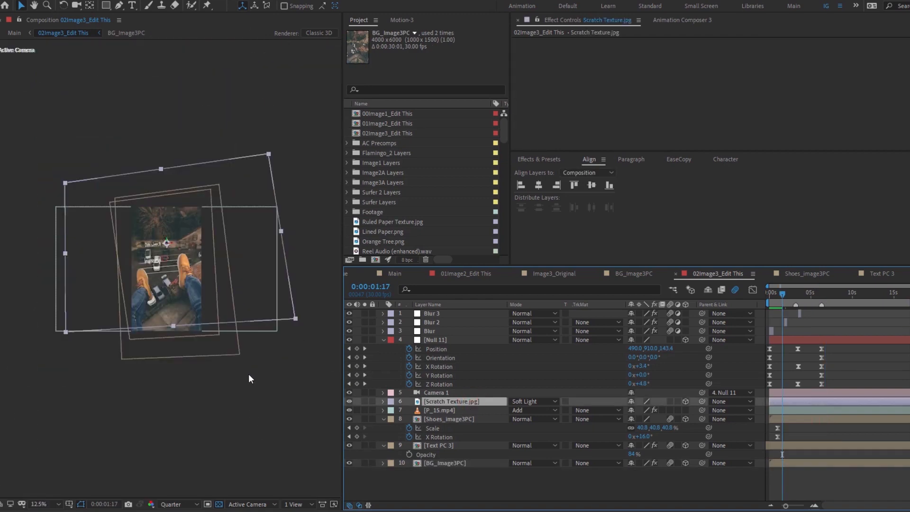
key("s")
scroll(170, 340, "up", 2)
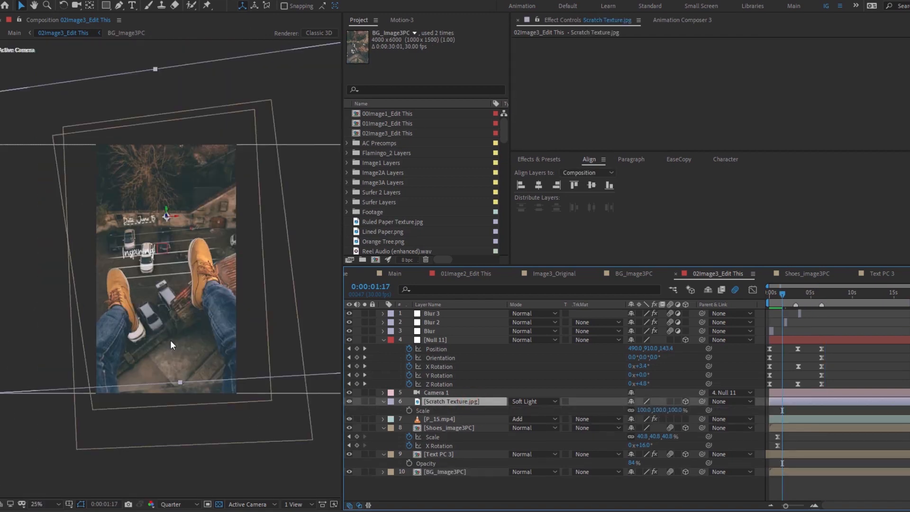
left_click(275, 468)
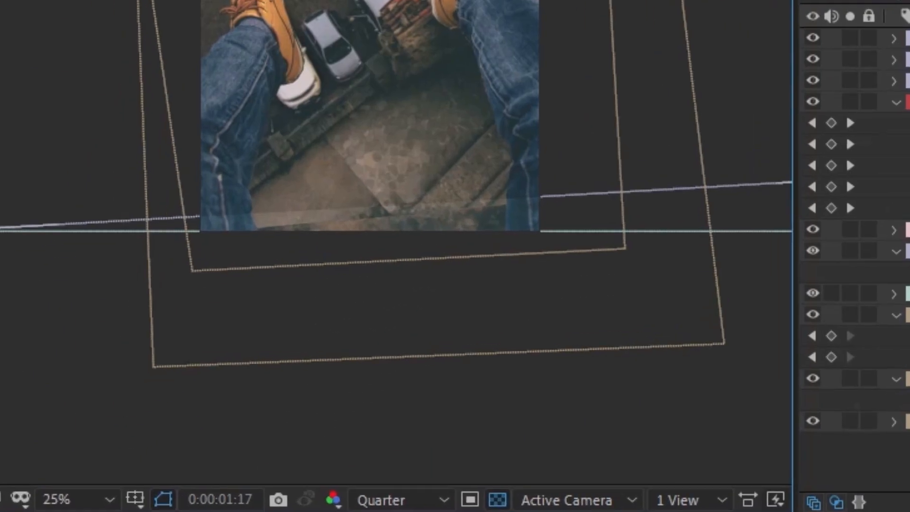
left_click_drag(668, 406, 832, 404)
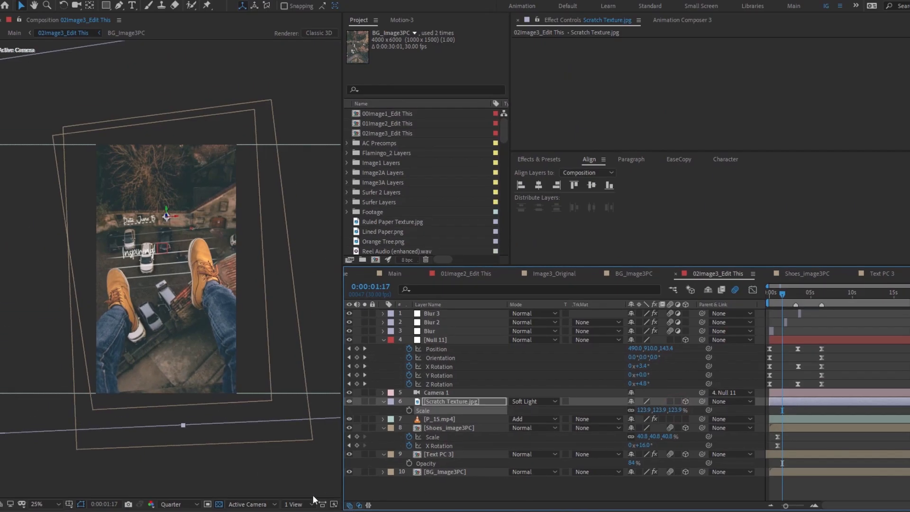
left_click(288, 491)
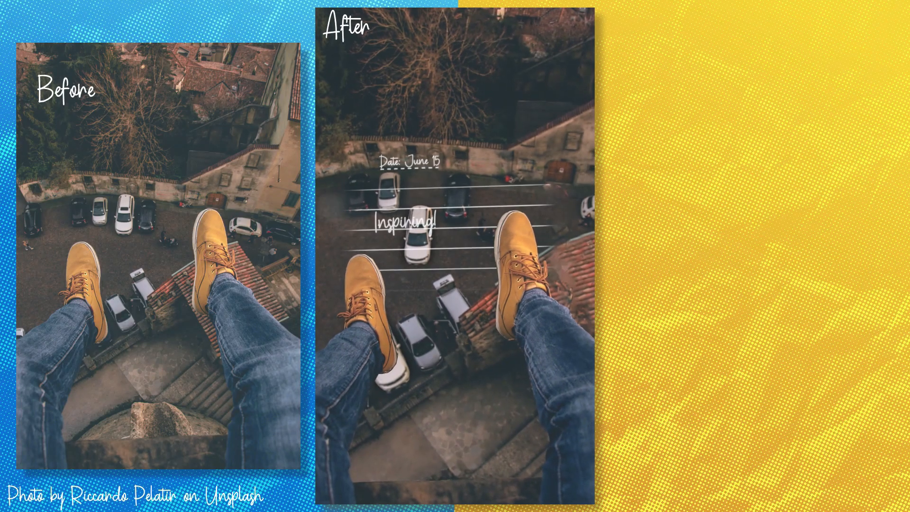
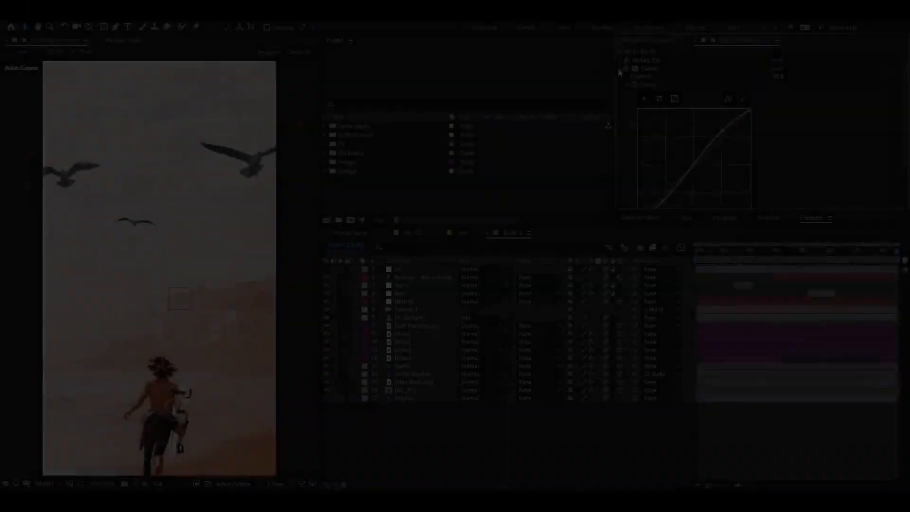
Collapse the Motion Tile and Curves settings on BG_PC and scrub through the Surfer 3 composition
left_click(620, 60)
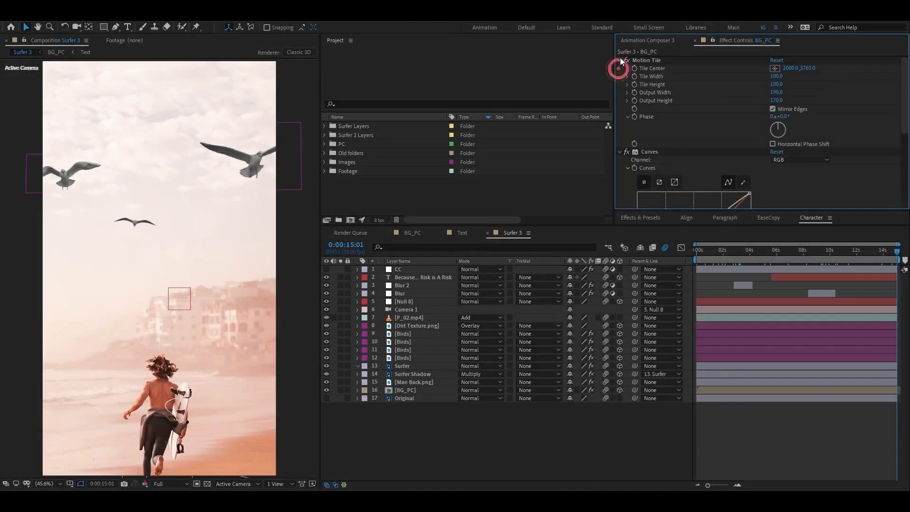
left_click(619, 69)
scroll(240, 210, "up", 1)
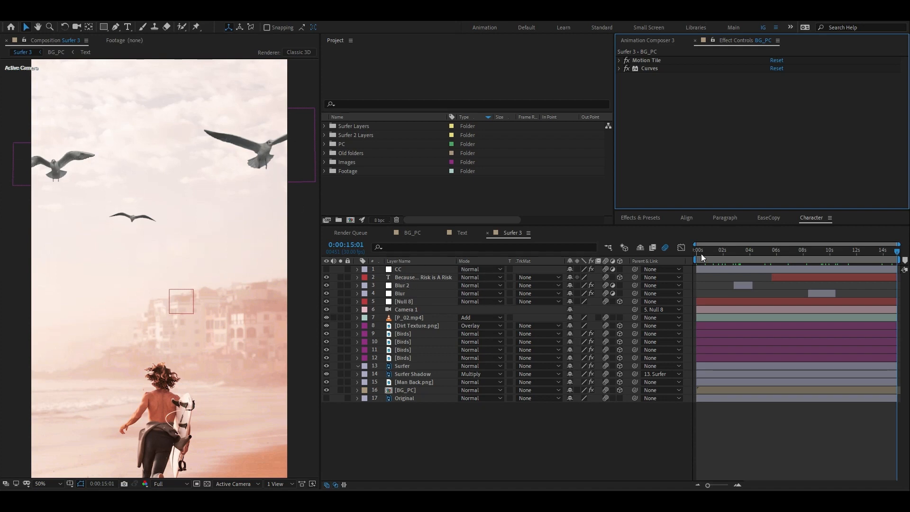
left_click_drag(718, 254, 875, 250)
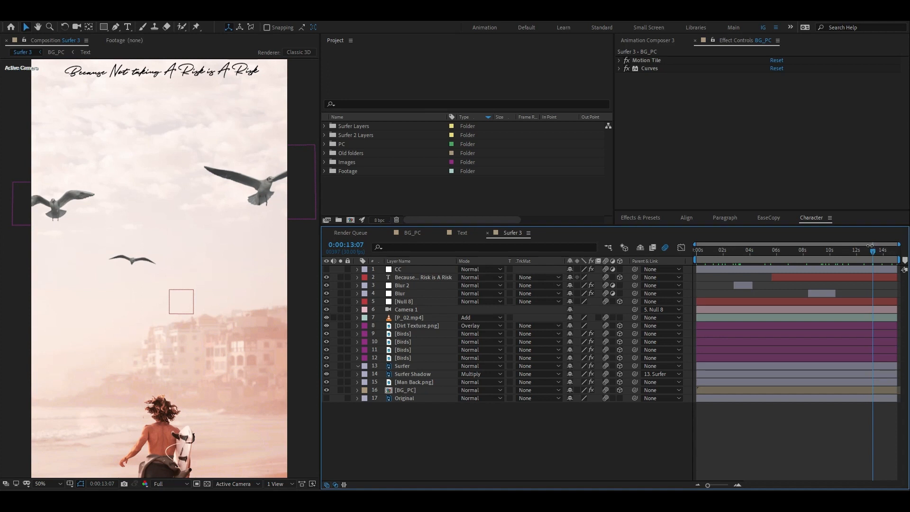
Examine the Sharpen and Hue/Saturation settings on the CC adjustment layer and collapse both effects
left_click(398, 270)
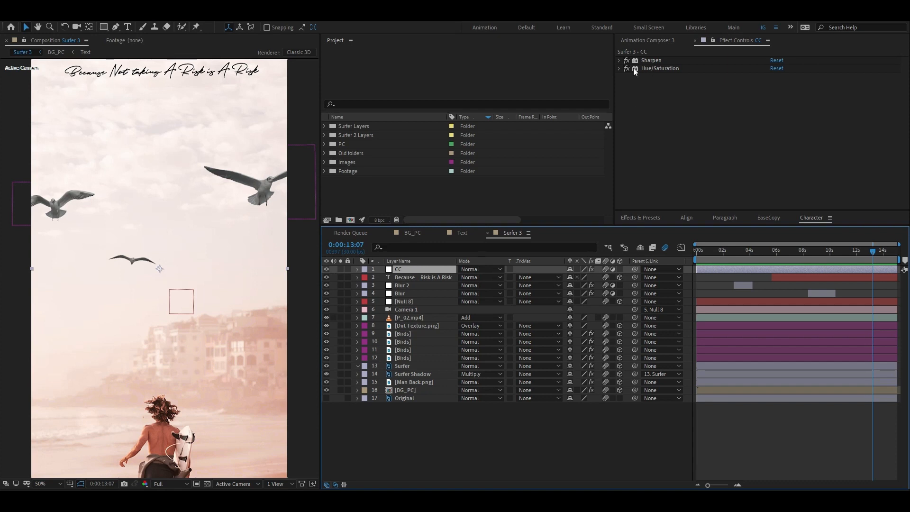
left_click(657, 62)
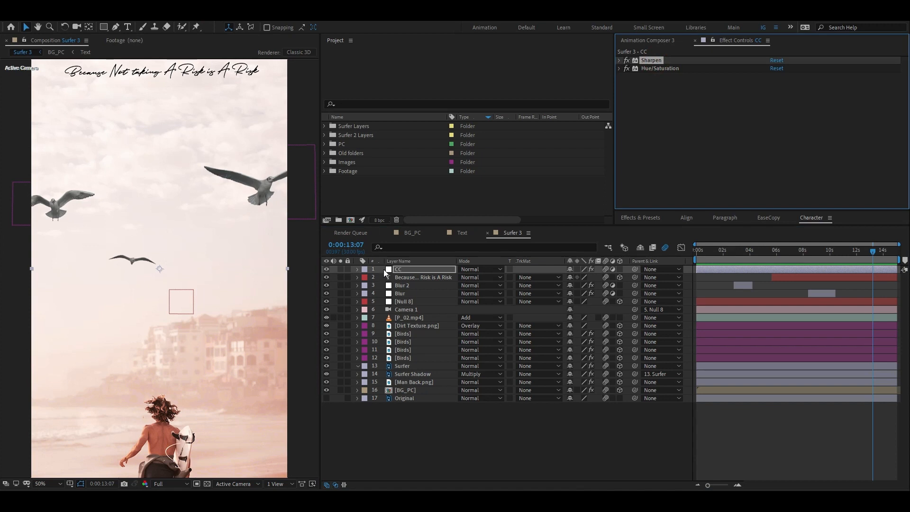
left_click(619, 61)
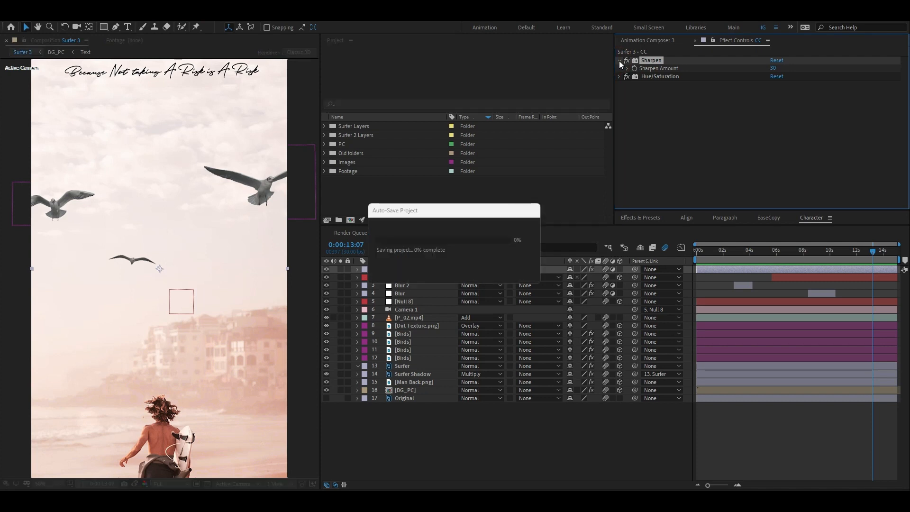
left_click(622, 77)
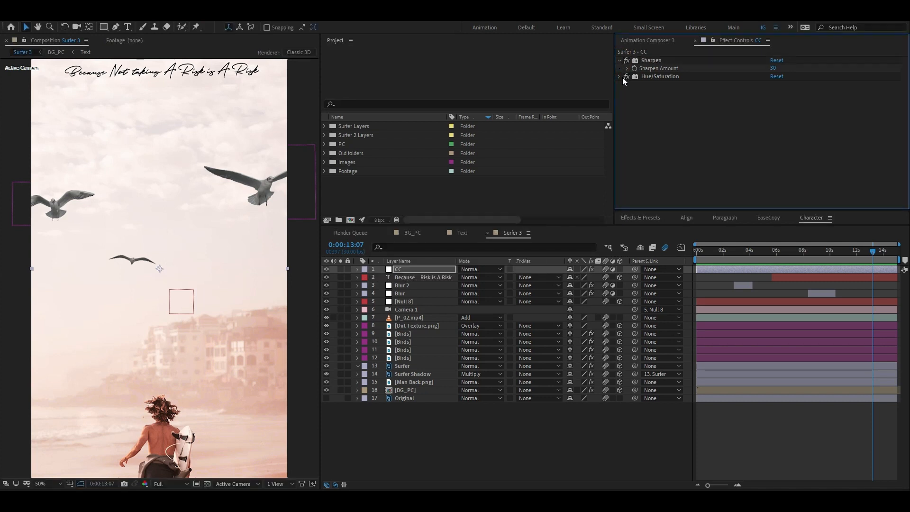
left_click(619, 77)
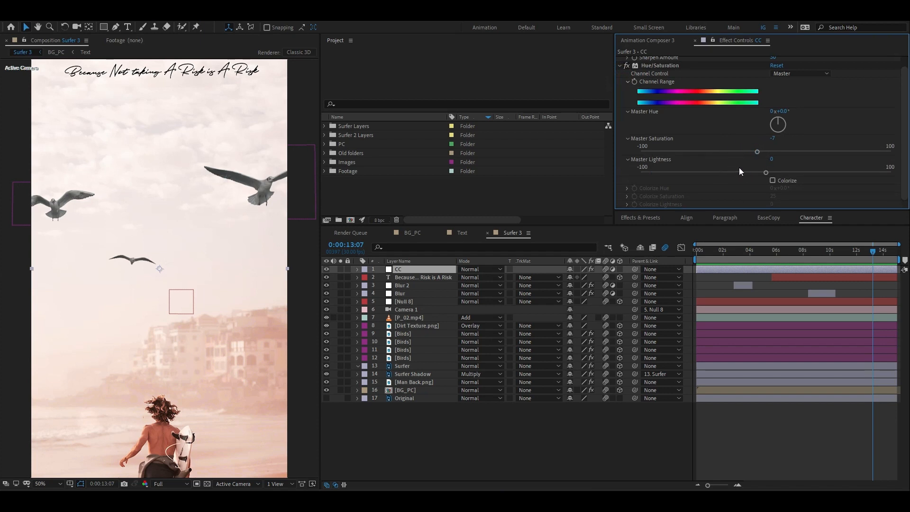
left_click(621, 65)
left_click(620, 61)
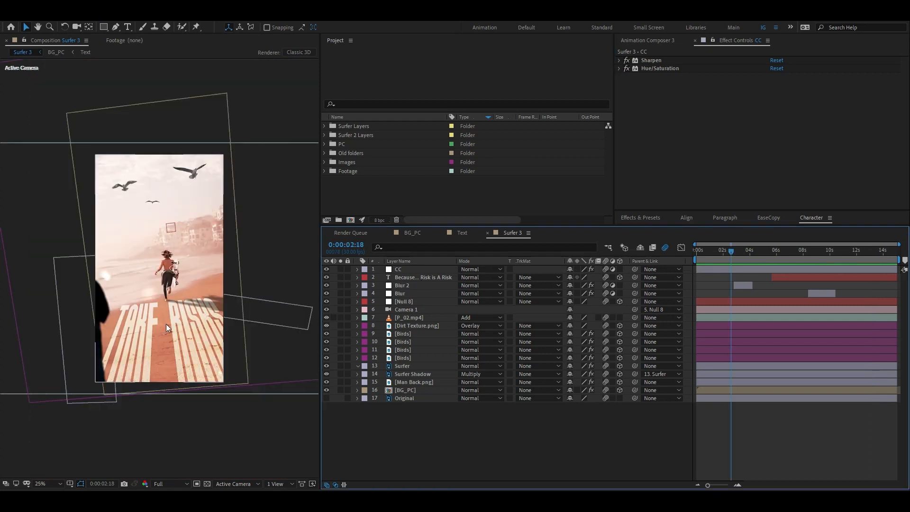
Examine the Blur adjustment layer's Camera Lens Blur settings and scrub around the first blur transition
left_click(408, 293)
left_click(748, 258)
left_click_drag(748, 257, 735, 258)
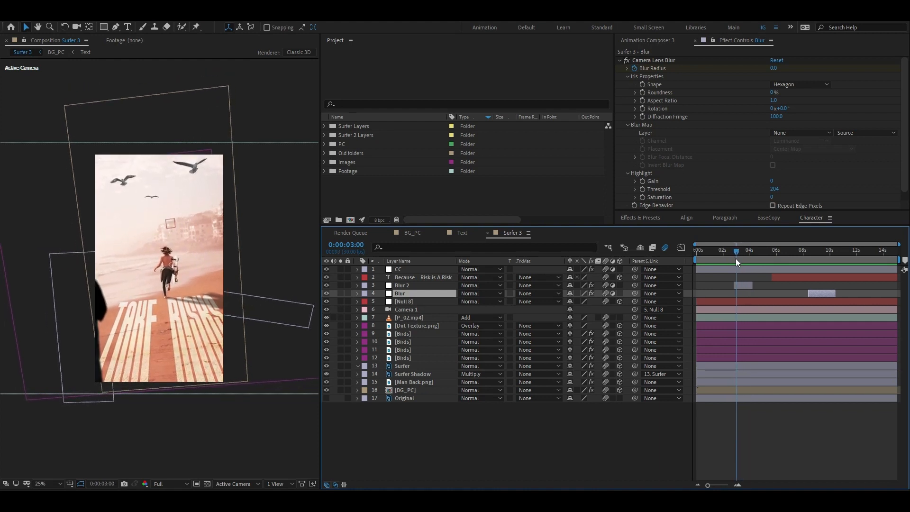
left_click_drag(736, 258, 714, 278)
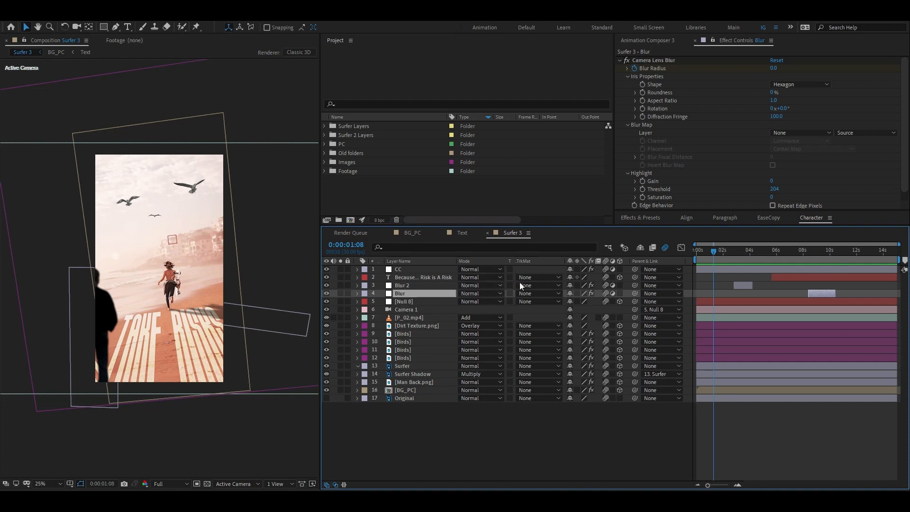
Go through the Null 8, Camera 1, P_02.mp4 and Dirt Texture.png layers to see each one's role in the scene
left_click(405, 302)
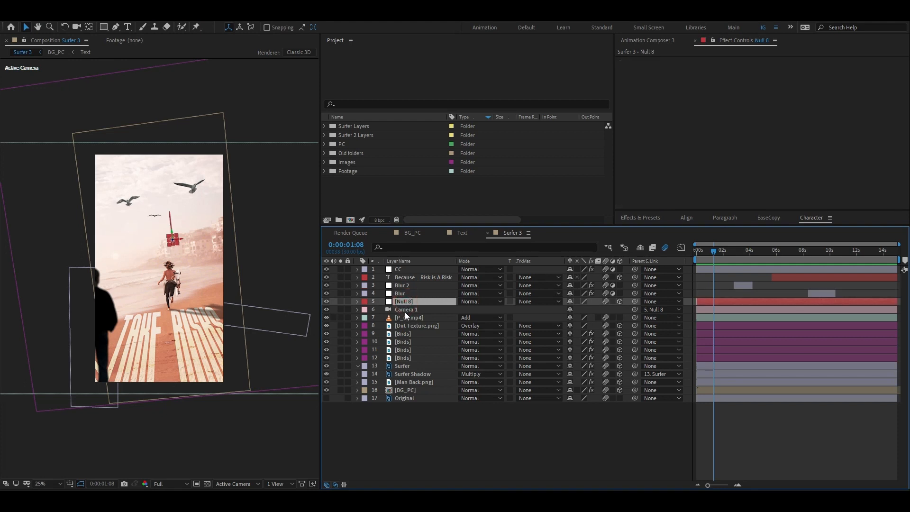
left_click(412, 309)
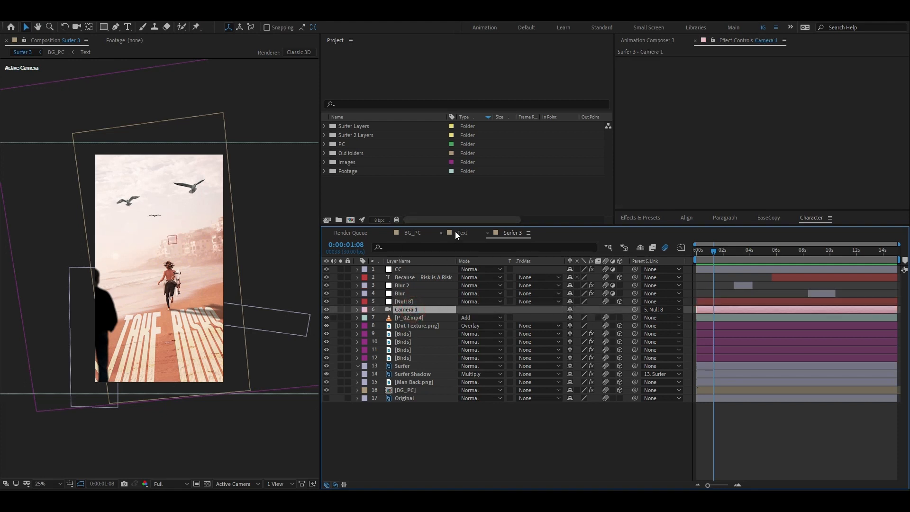
left_click(401, 318)
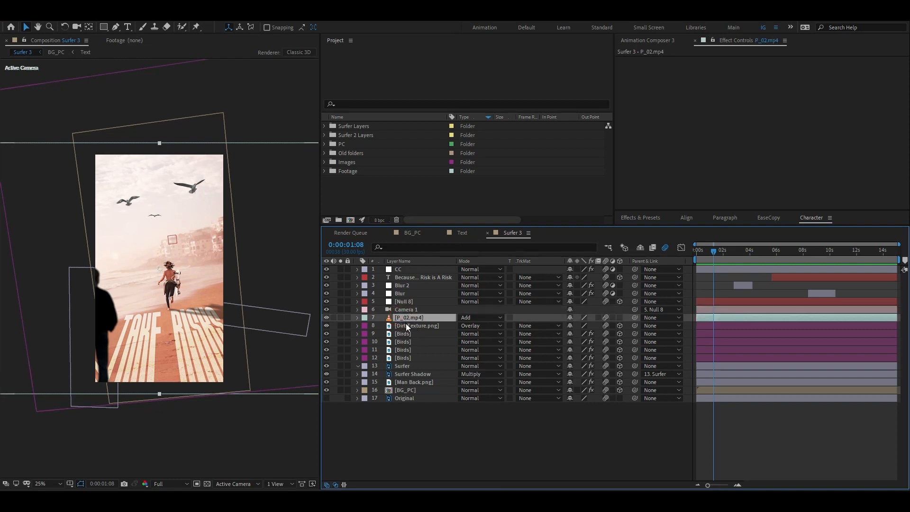
left_click(406, 326)
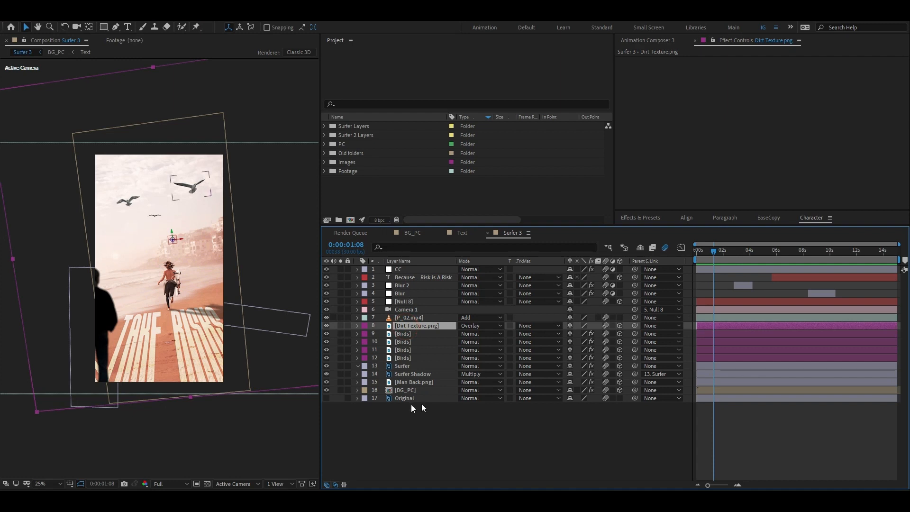
Examine the four Birds layers with their color correction effects and scrub to see their motion
left_click(409, 333)
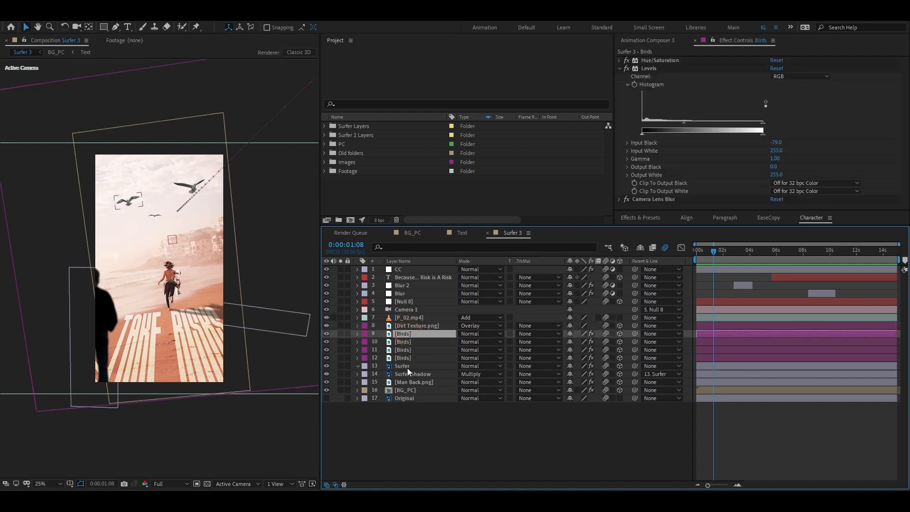
mouse_move(715, 252)
left_mouse_down()
mouse_move(702, 252)
mouse_move(735, 252)
mouse_move(697, 260)
mouse_move(701, 250)
mouse_move(722, 249)
left_mouse_up()
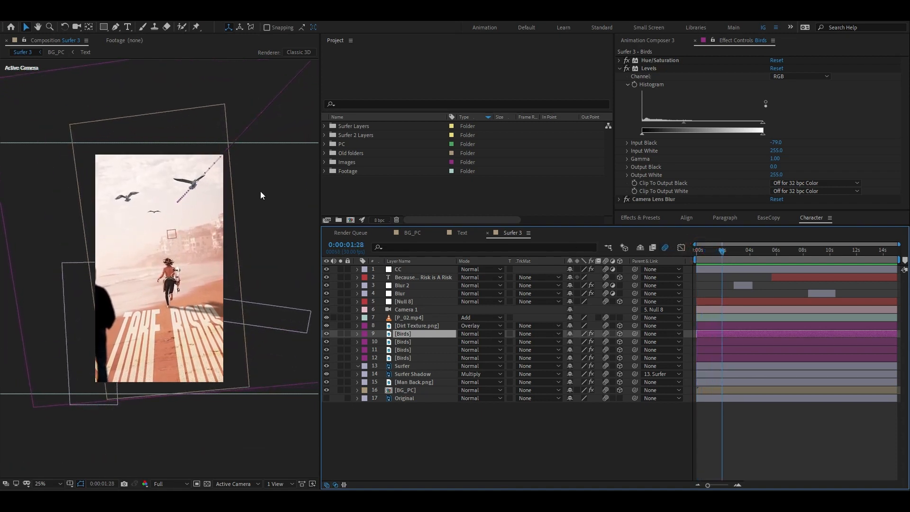
left_click(412, 342)
left_click(404, 350)
left_click(406, 357)
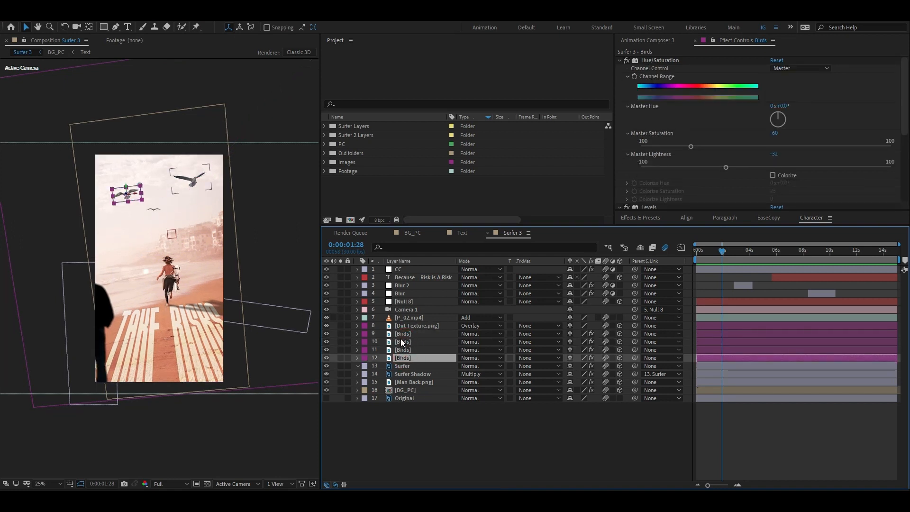
Examine the Surfer layer's Puppet and Curves effects and the Fill effect on the Surfer Shadow layer
left_click(171, 257)
scroll(171, 257, "up", 2)
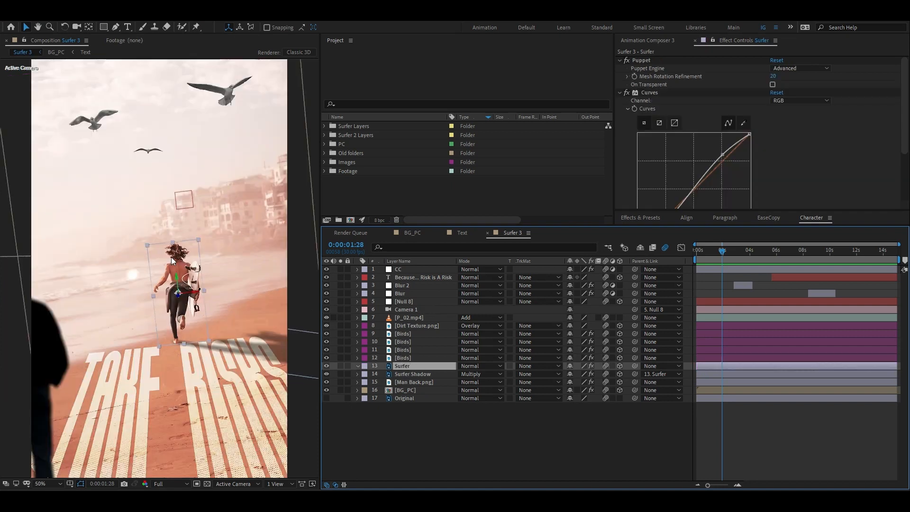
left_click(413, 374)
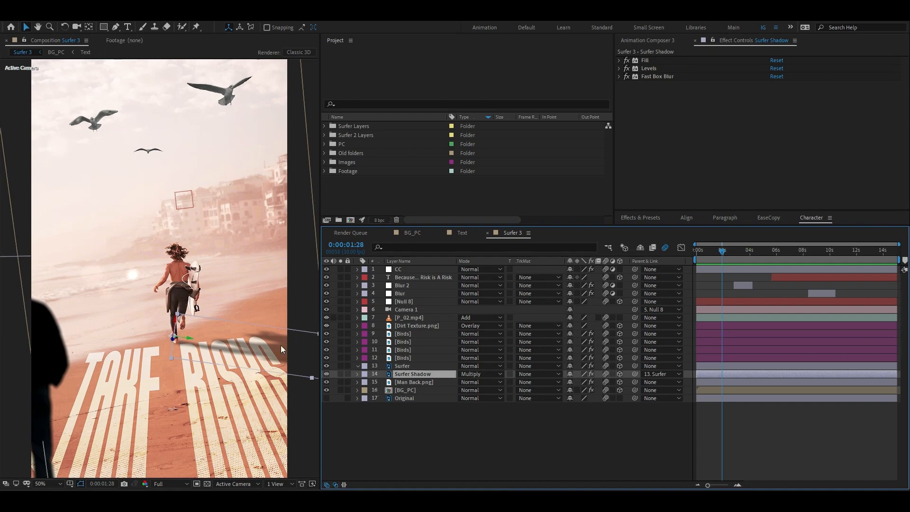
left_click(646, 60)
left_click(619, 61)
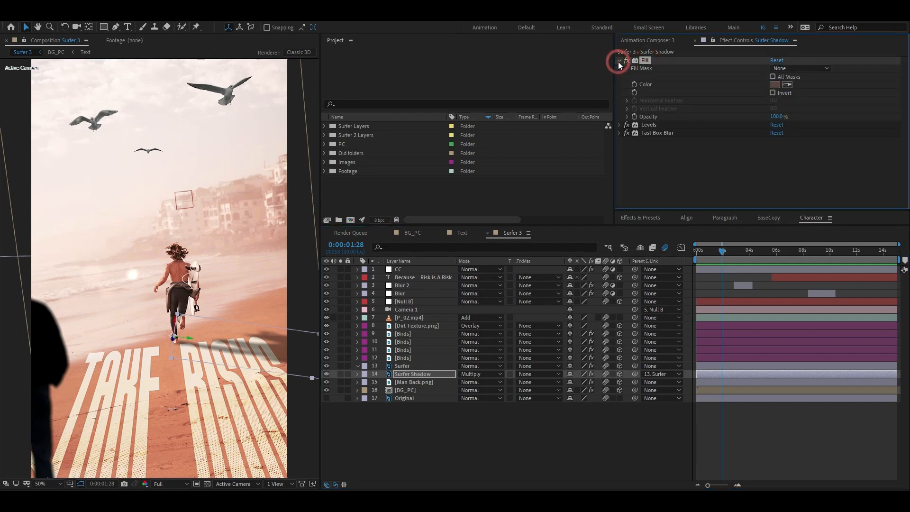
Examine the Levels and Fast Box Blur settings on the Surfer Shadow layer
left_click(620, 125)
scroll(622, 128, "down", 1)
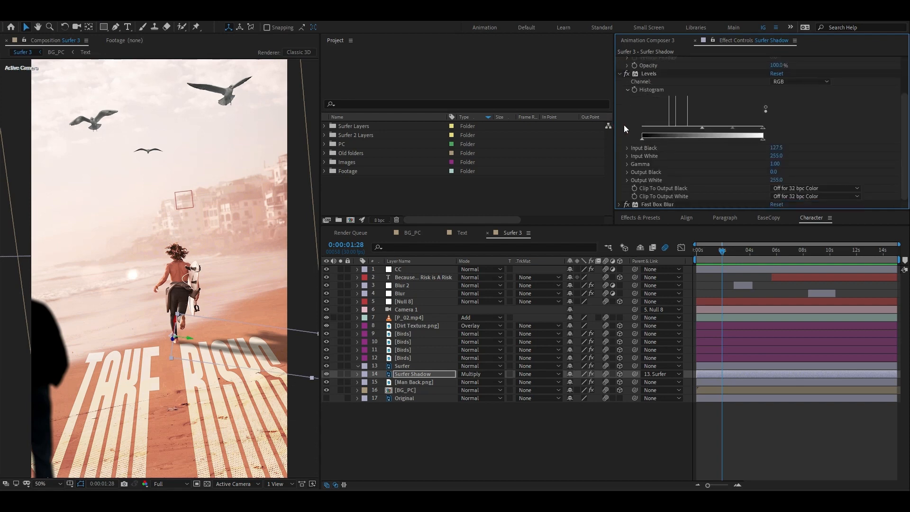
left_click(619, 204)
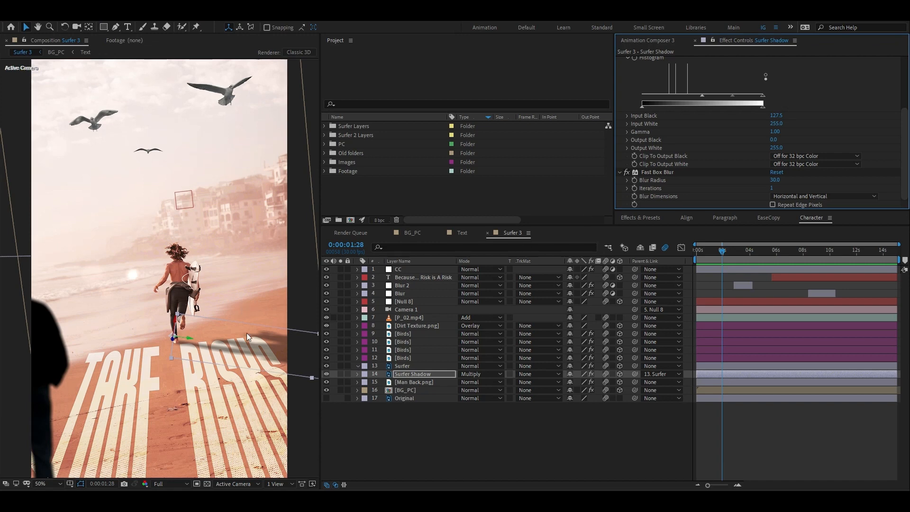
left_click(412, 375)
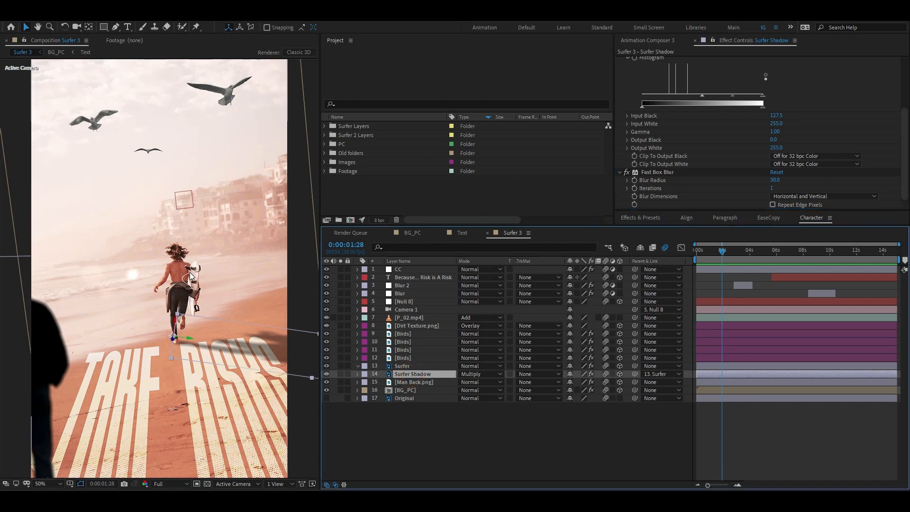
Examine the Man Back.png foreground layer and its effects, hiding it to compare the scene without it
left_click(402, 382)
key("comma")
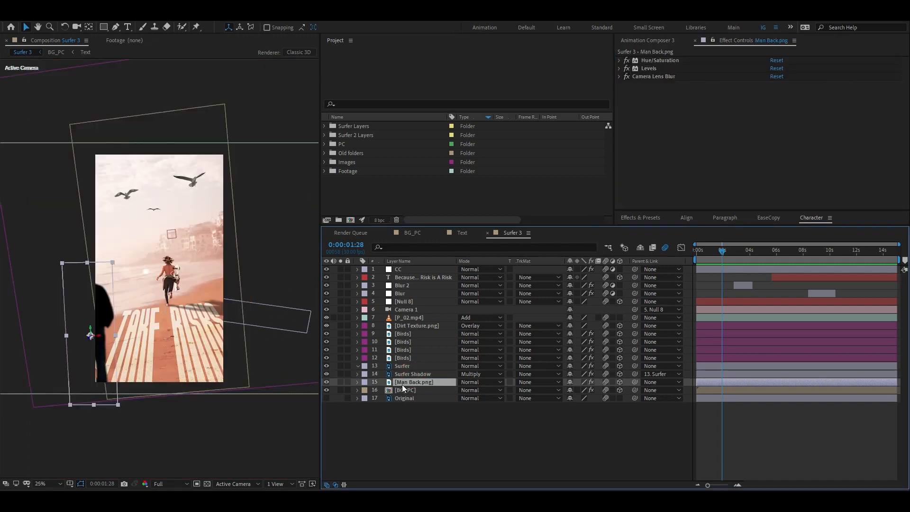
left_click(341, 382)
left_click(340, 382)
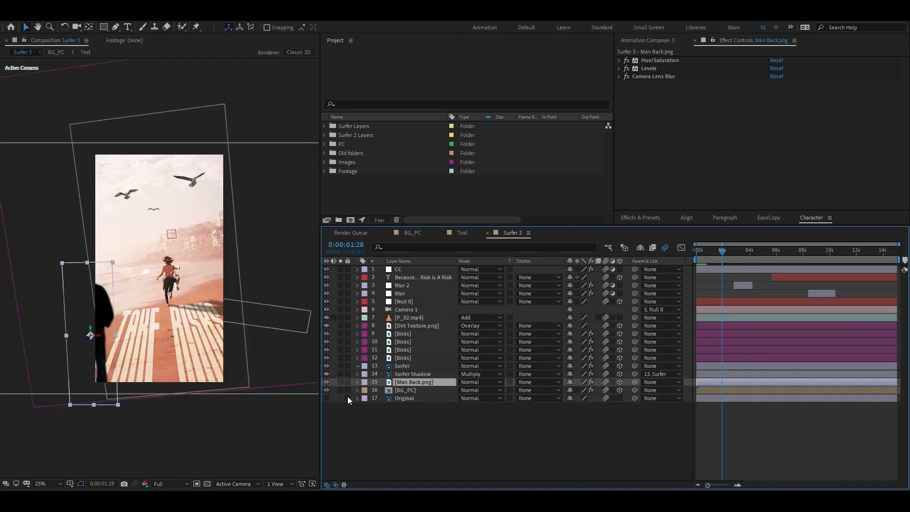
left_click(326, 382)
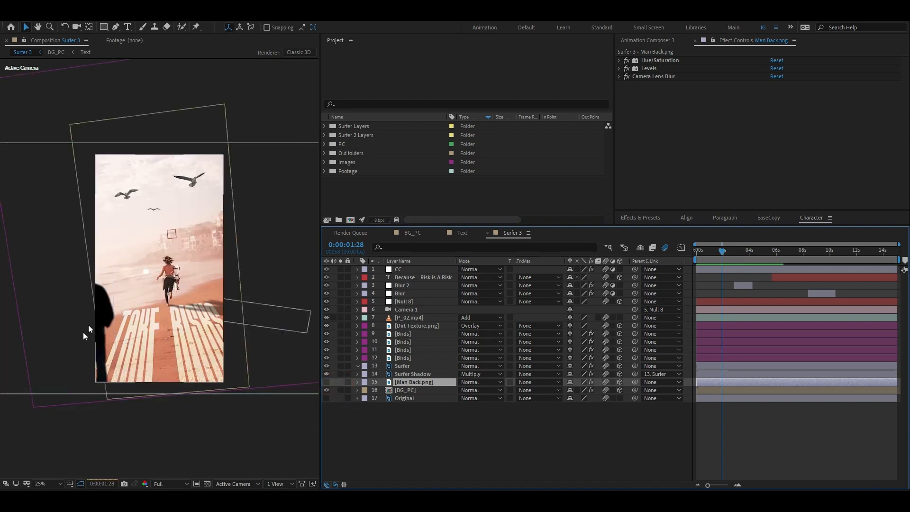
Examine the BG_PC layer's Motion Tile settings and make the Man Back.png layer visible again
left_click(411, 390)
left_click(646, 60)
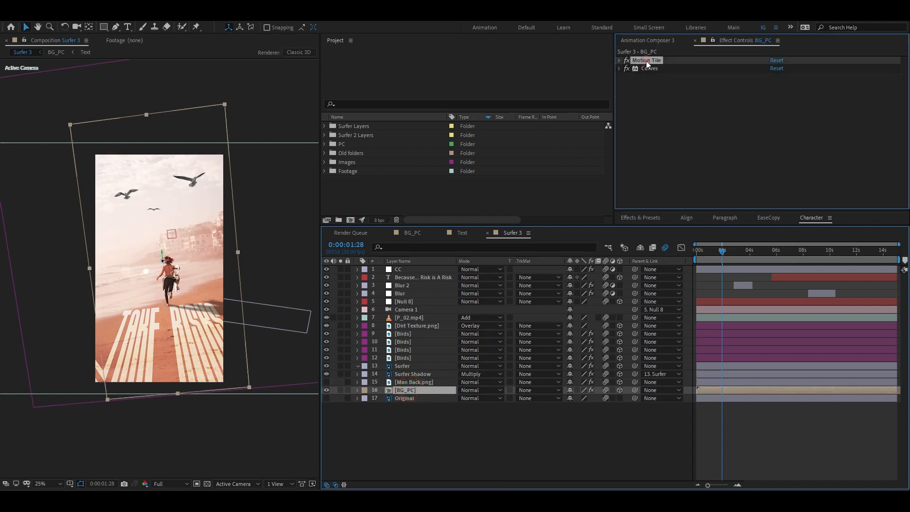
left_click(620, 61)
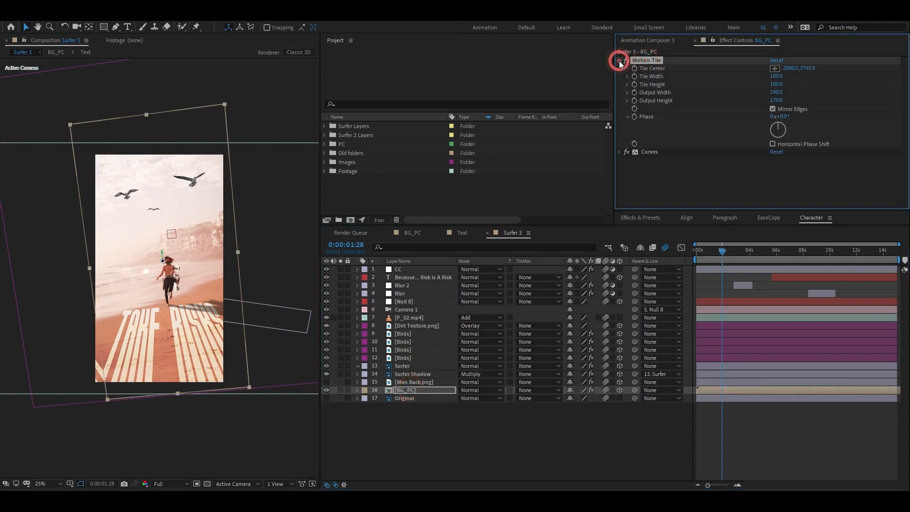
left_click(326, 383)
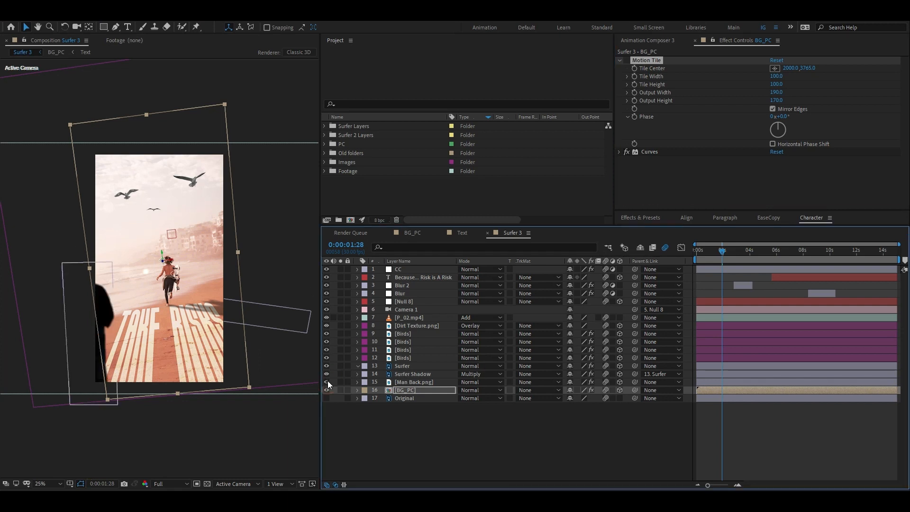
left_click(363, 432)
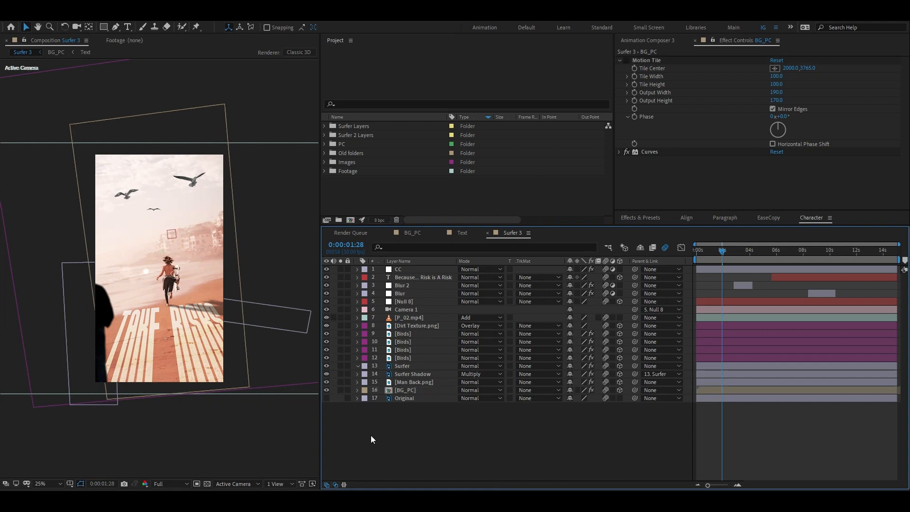
Scrub through the opening seconds to see how the Man Back.png silhouette moves in the foreground
mouse_move(720, 252)
left_mouse_down()
mouse_move(701, 257)
mouse_move(715, 258)
left_mouse_up()
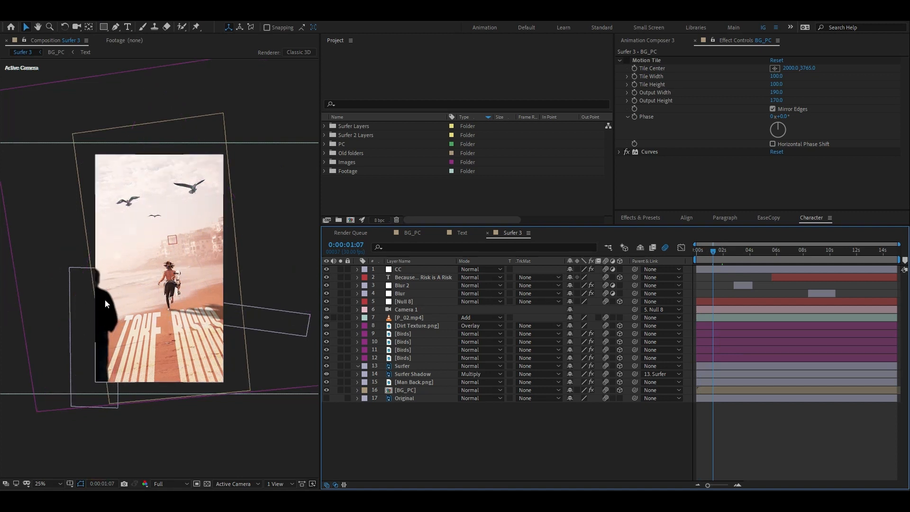
left_click(415, 382)
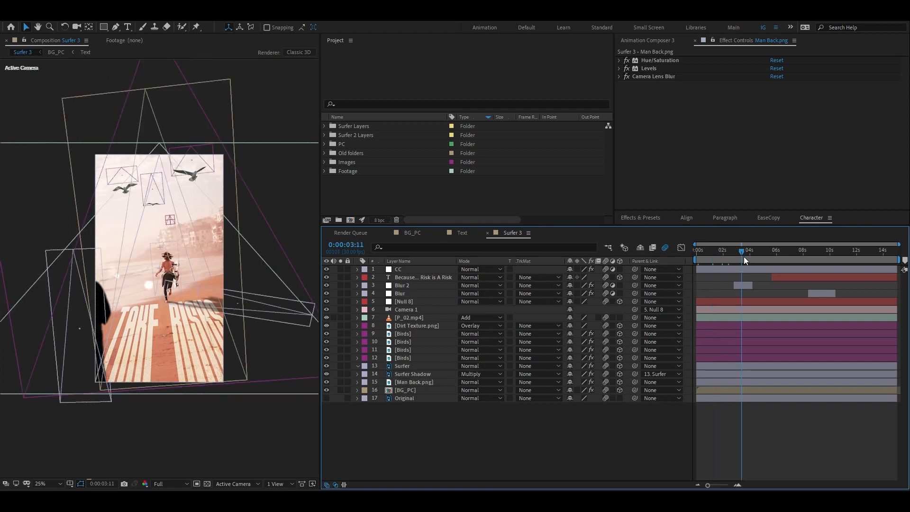
left_click_drag(744, 261, 747, 260)
key("Page_Down")
key("Page_Down")
key("Page_Down")
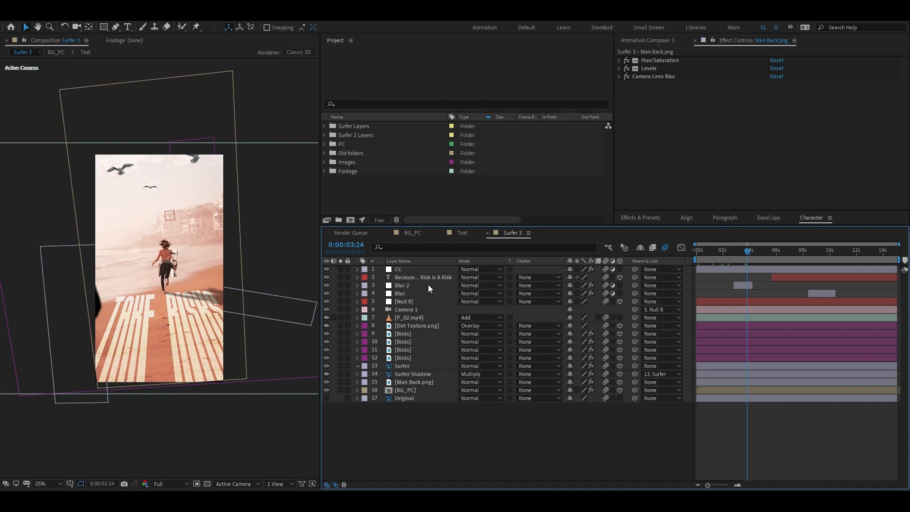
Open the BG_PC precomposition and look over its expanded background, patch and Main BG layers
double_click(414, 391)
left_click(410, 368)
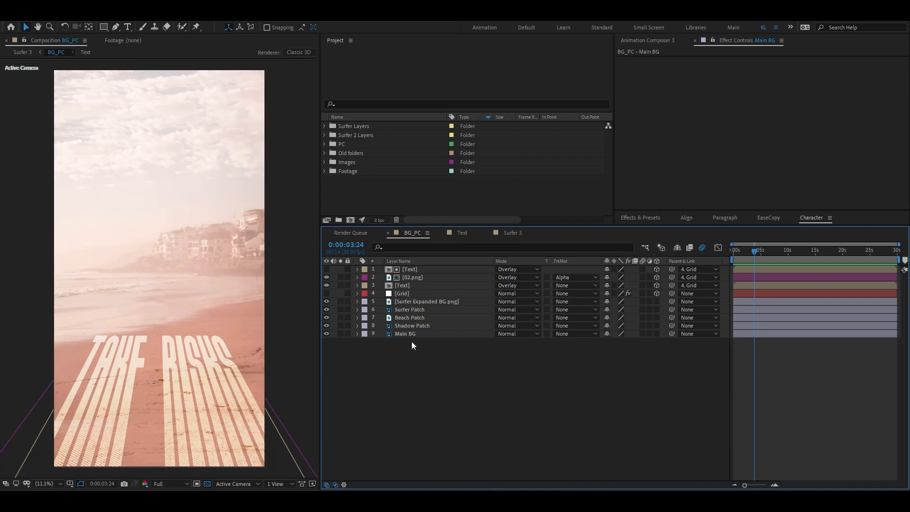
left_click(408, 302)
left_click(408, 309)
left_click(406, 325)
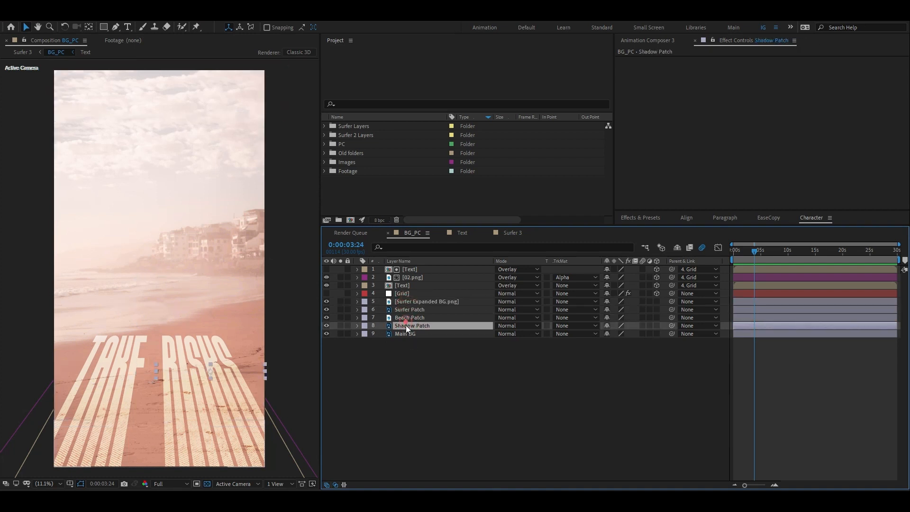
left_click(406, 332)
Go through the Surfer Expanded BG.png, Surfer, Beach and Shadow Patch and Main BG layers again, plus the sand text
left_click(410, 302)
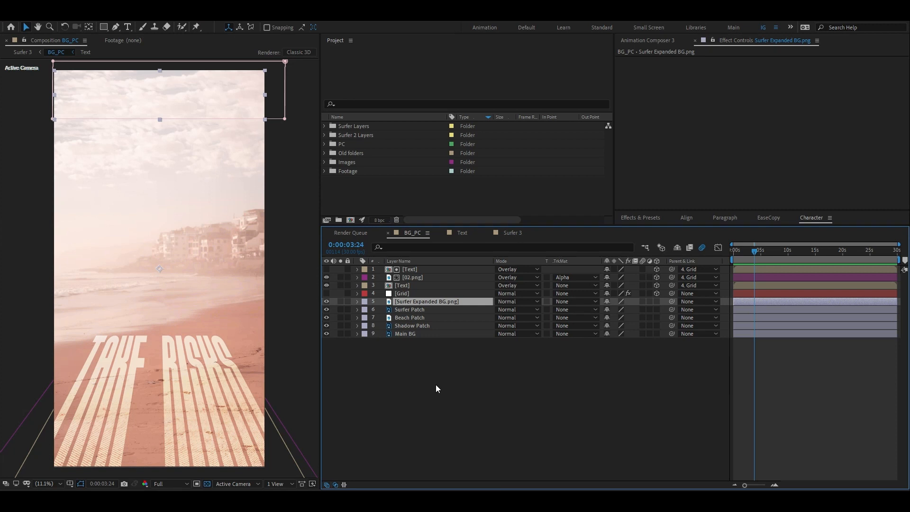
left_click(407, 309)
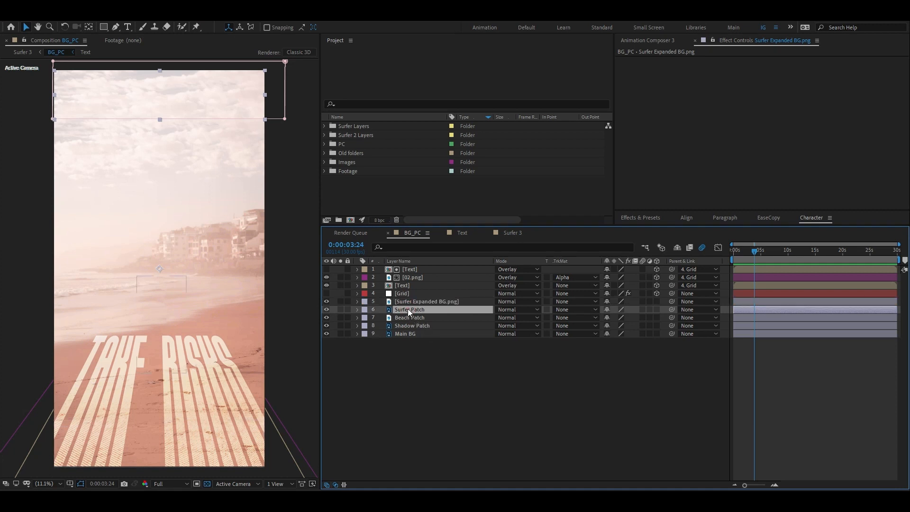
left_click(408, 318)
left_click(408, 325)
left_click(408, 334)
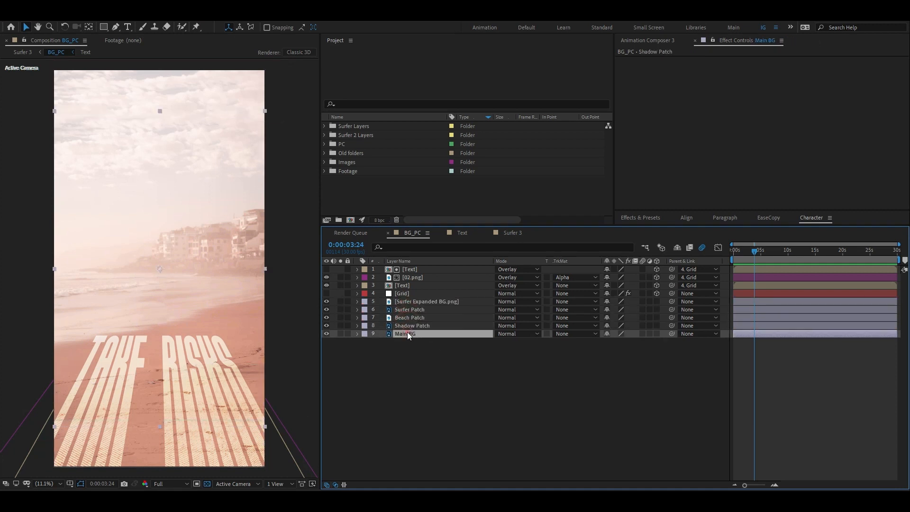
left_click(408, 351)
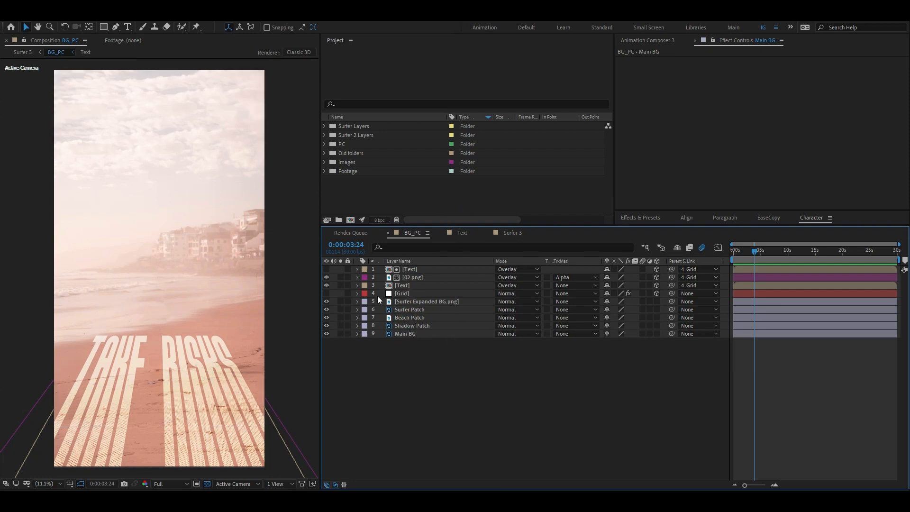
left_click(96, 381)
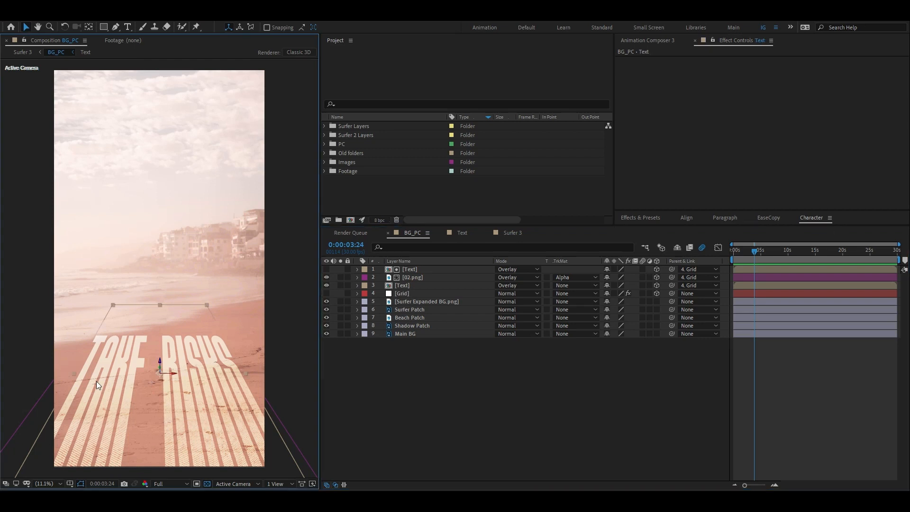
left_click(473, 360)
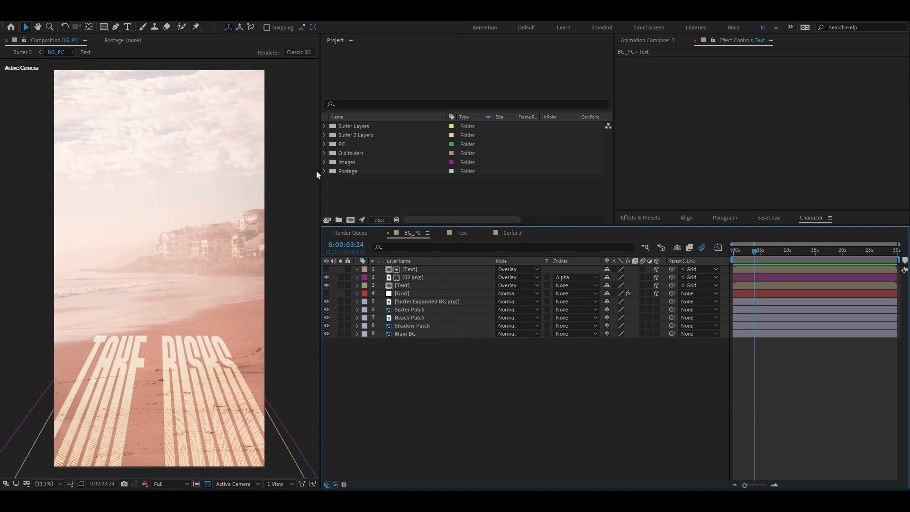
Duplicate the BG_PC composition in the PC folder and open the copy
left_click(325, 145)
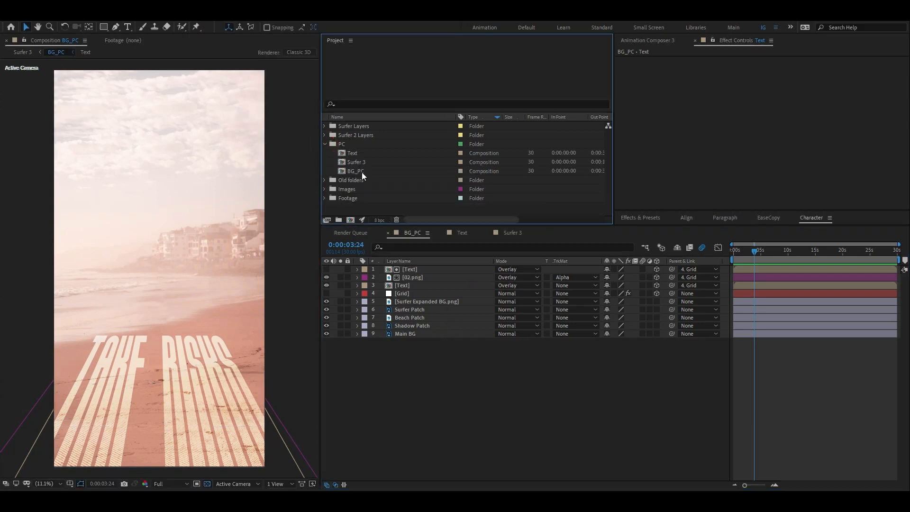
right_click(362, 172)
left_click(355, 172)
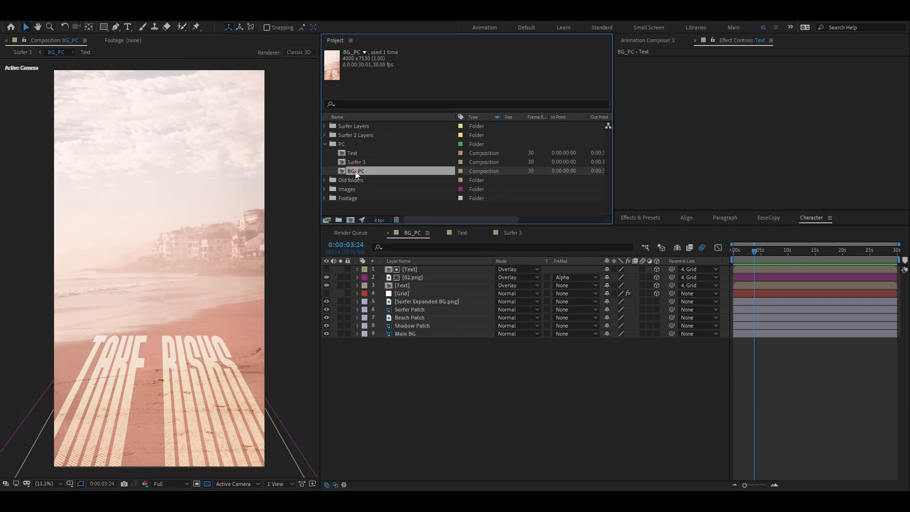
left_click(22, 17)
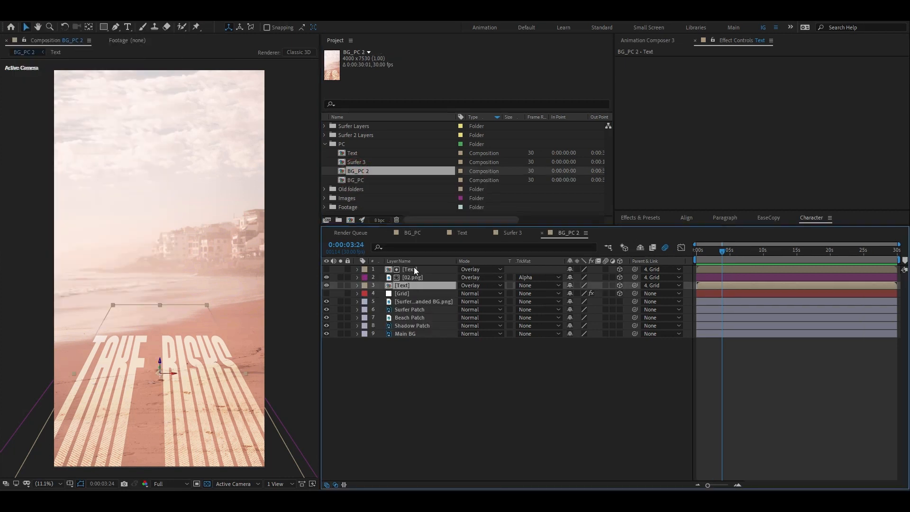
Delete both Text layers, the 02.png layer and the Grid layer from the BG_PC 2 composition
left_click(413, 270, "shift")
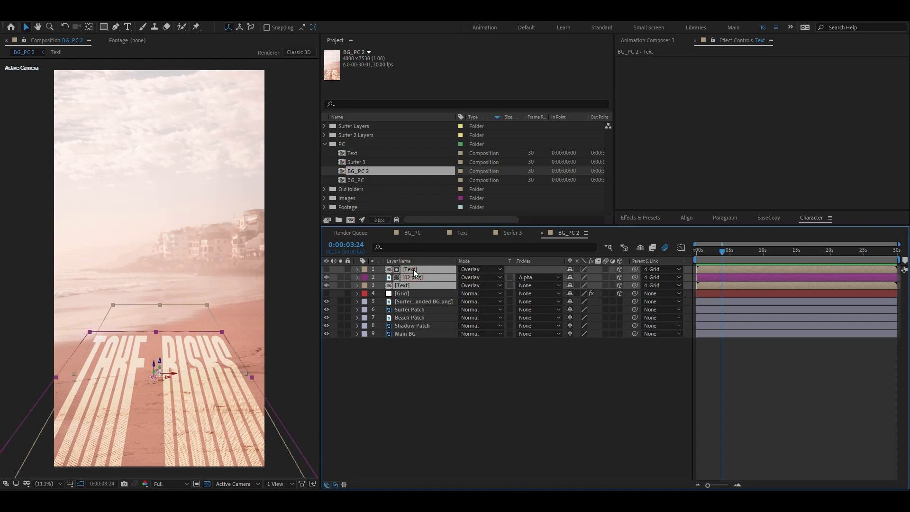
key("Delete")
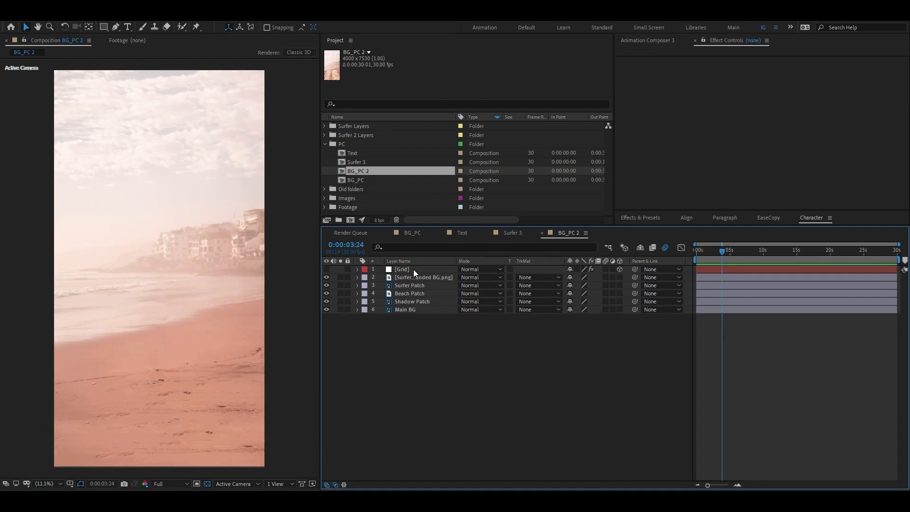
left_click(402, 269)
key("Delete")
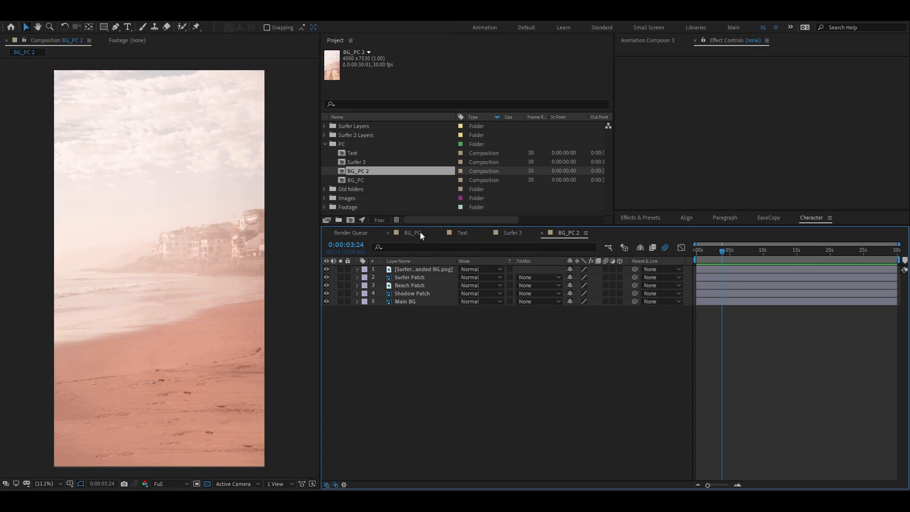
Check the BG_PC layer in Surfer 3, and add a black 4000 x 7530 px solid named Grid to BG_PC 2
left_click(513, 232)
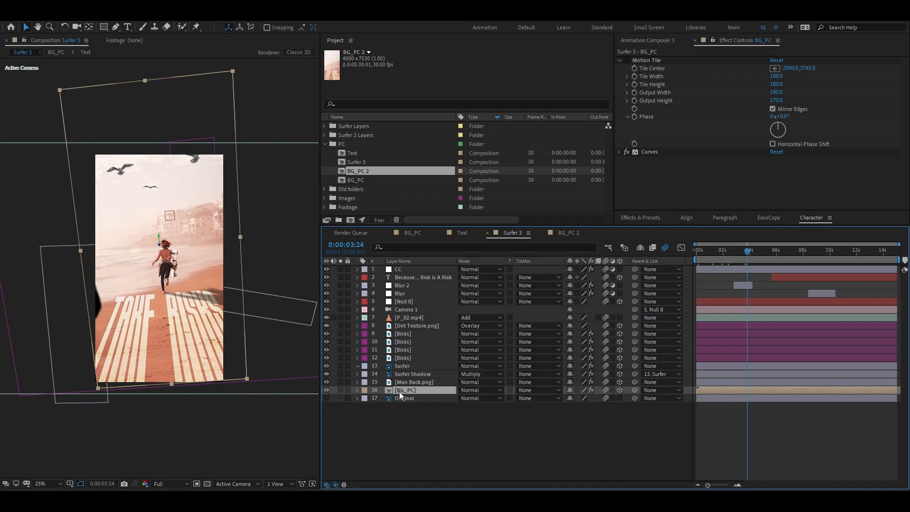
left_click(567, 233)
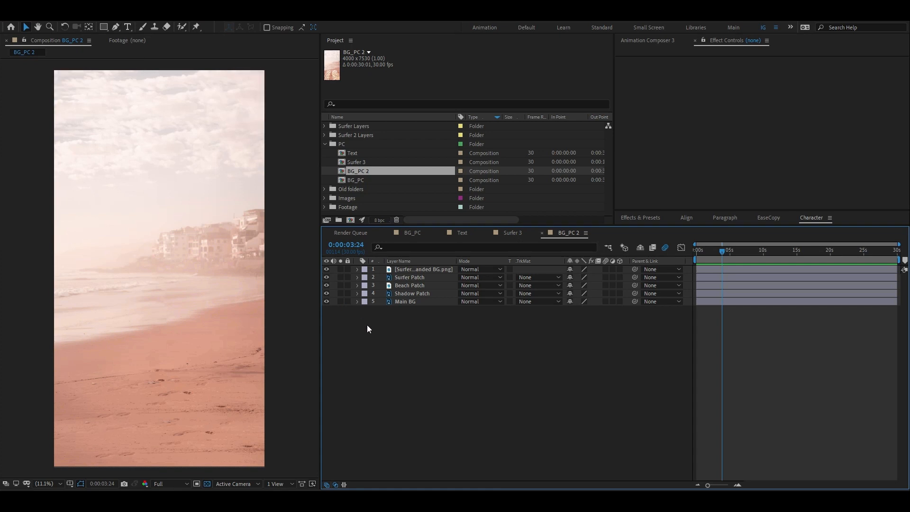
key("ctrl+y")
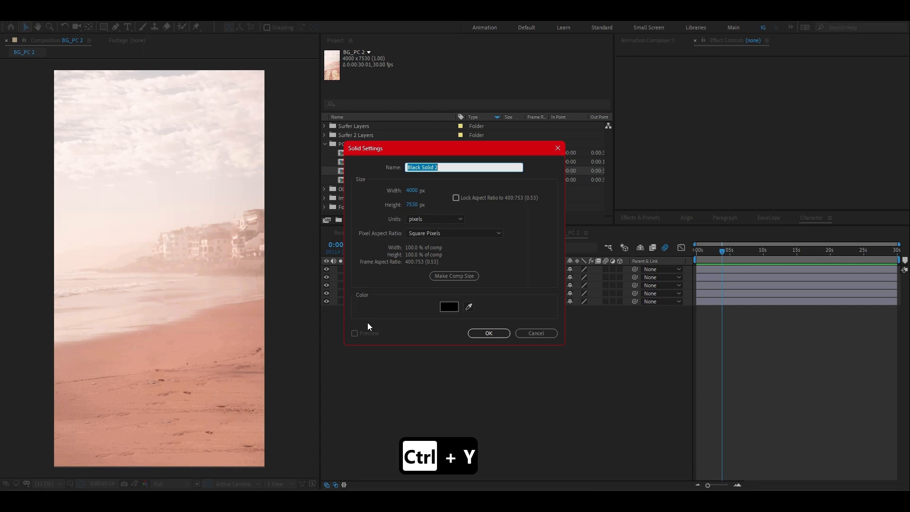
type("G")
type("rod")
key("BackSpace")
key("BackSpace")
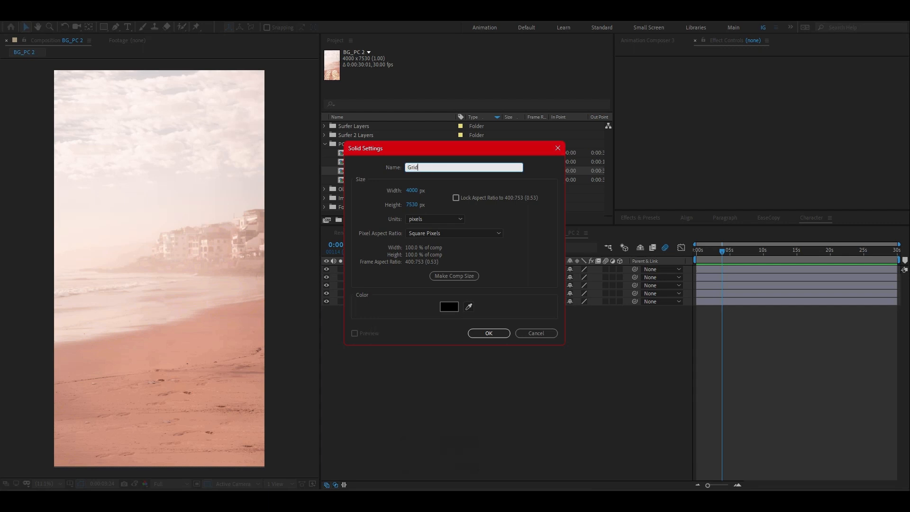
key("Return")
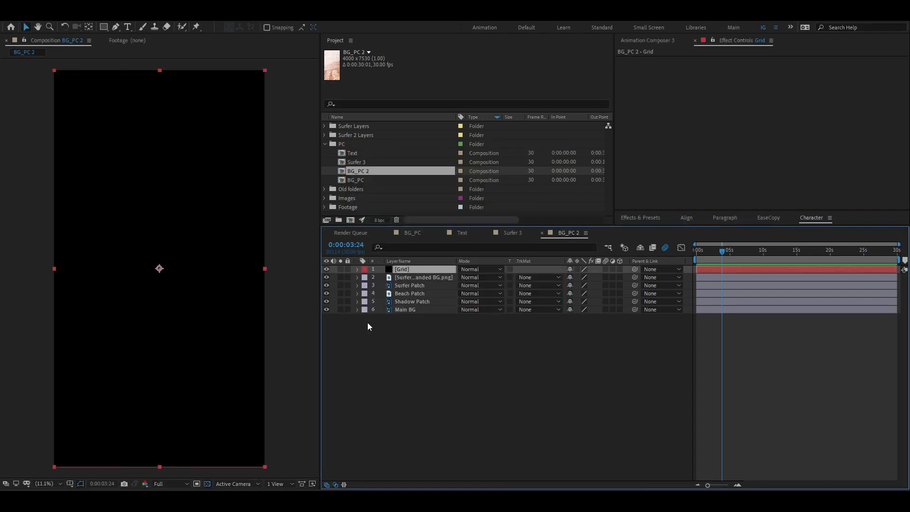
Apply the Grid effect to the Grid solid in BG_PC 2
key("ctrl+space")
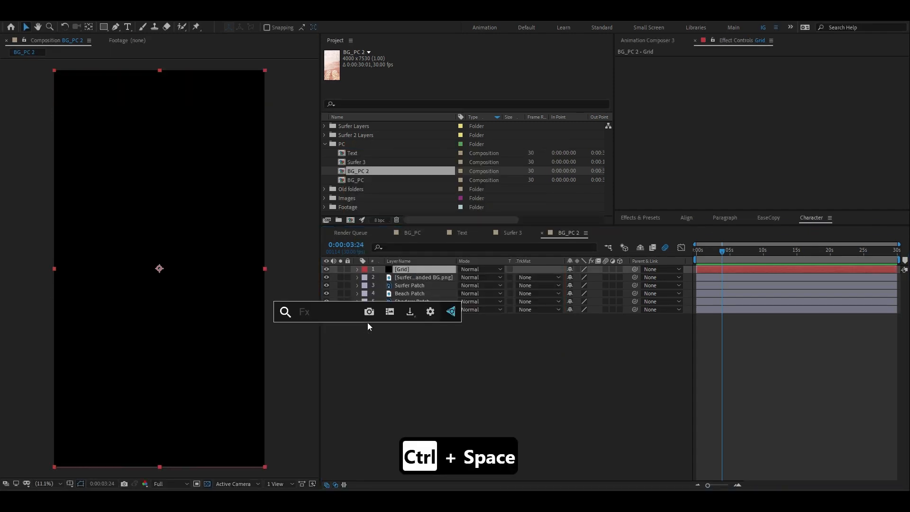
type("F")
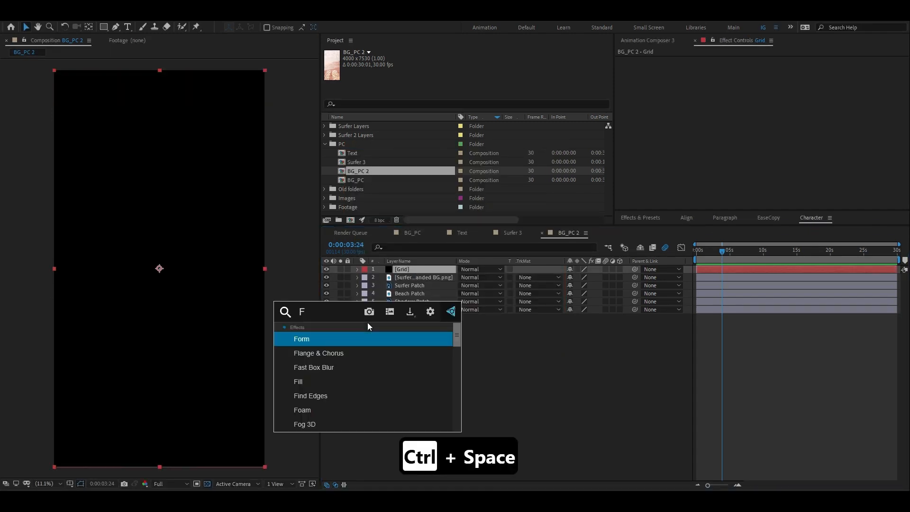
key("BackSpace")
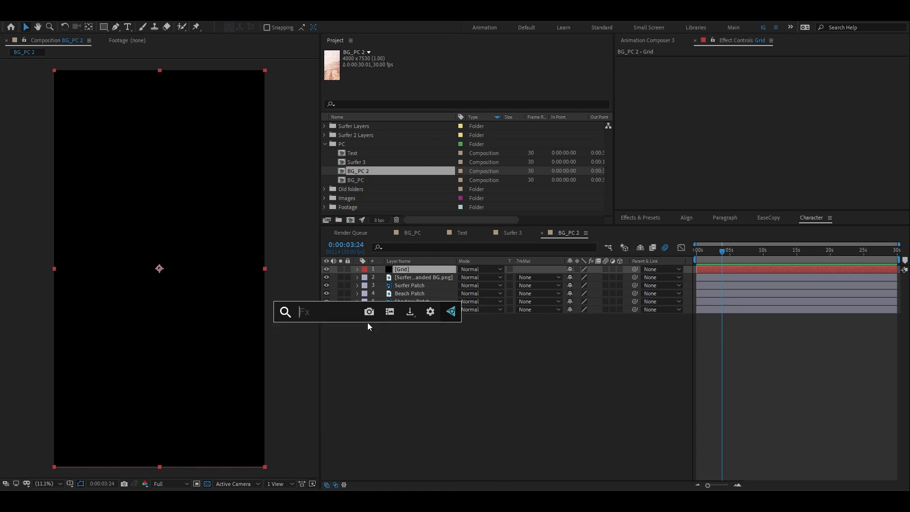
type("grid")
key("Return")
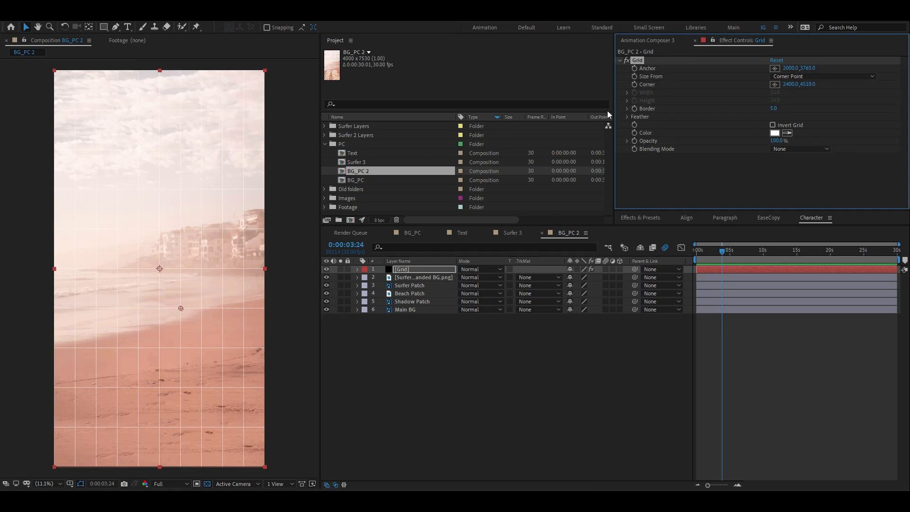
Make the Grid layer 3D, set its X Rotation to -77°, and move it down over the sand
left_click(621, 269)
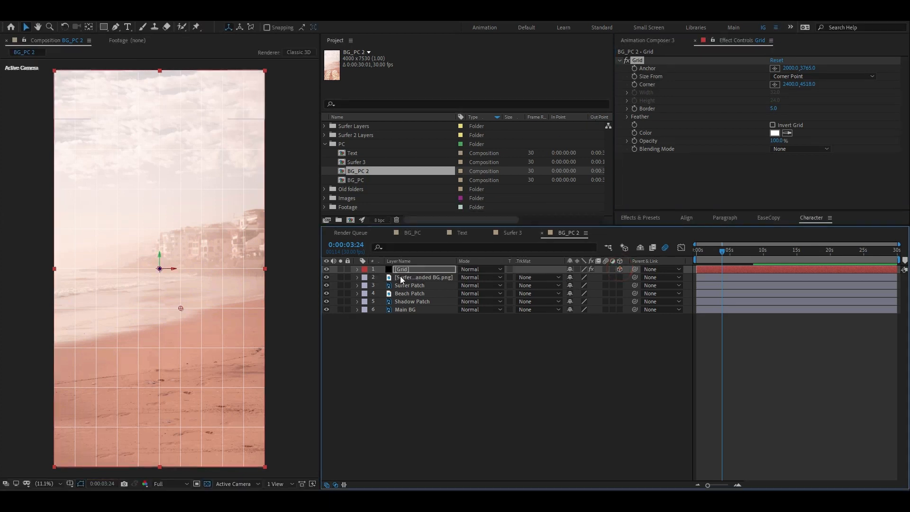
left_click(402, 269)
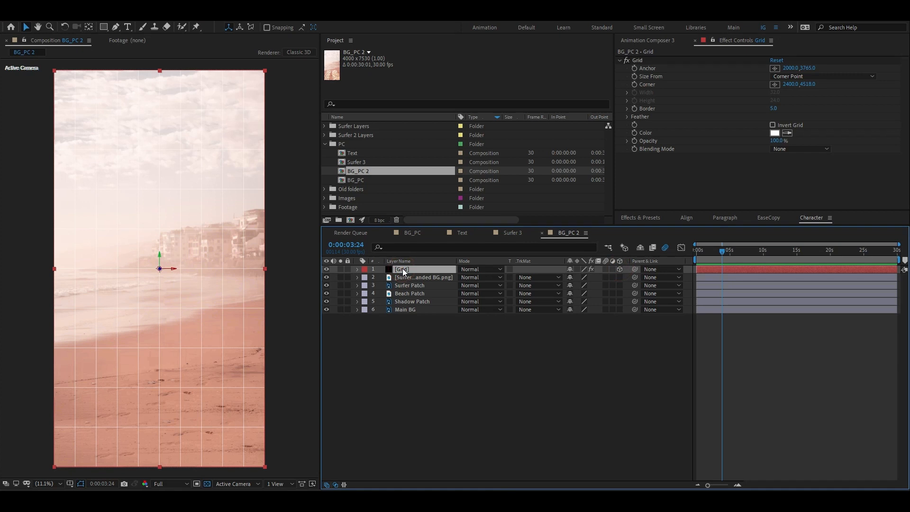
key("r")
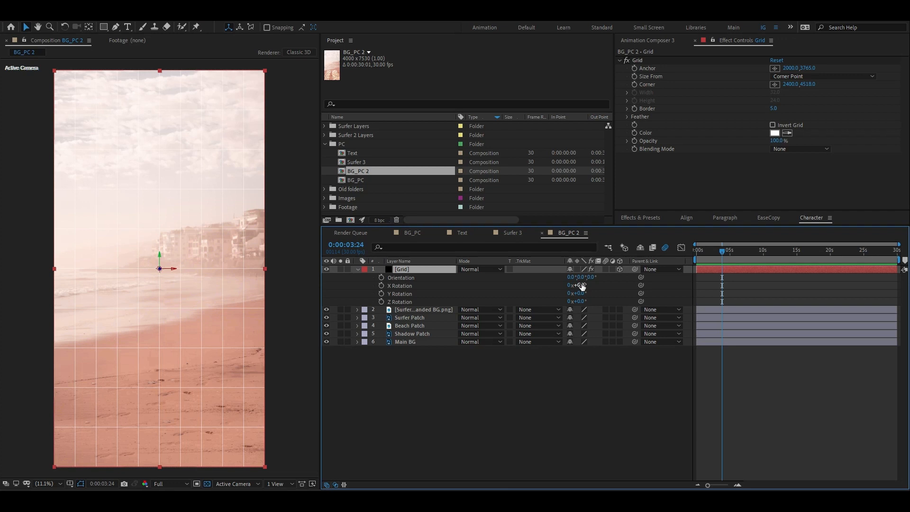
mouse_move(582, 286)
left_mouse_down()
mouse_move(589, 294)
mouse_move(571, 285)
left_mouse_up()
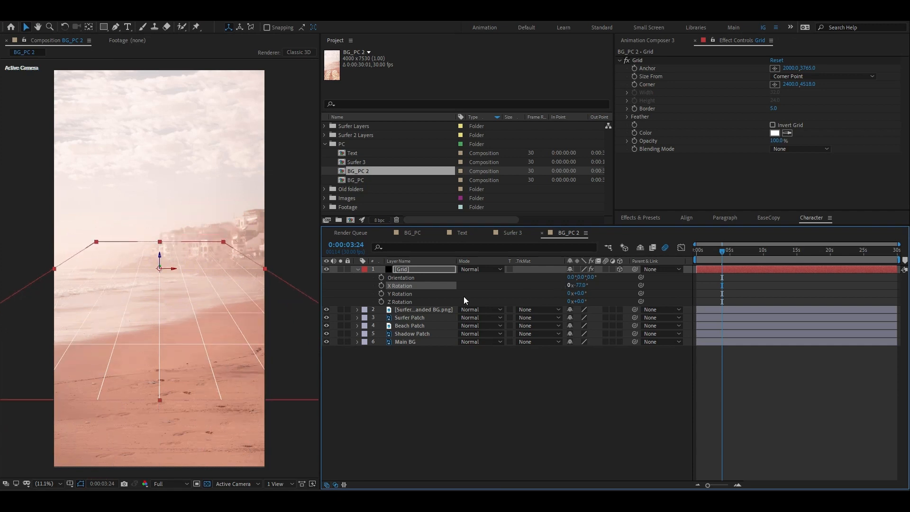
left_click_drag(195, 279, 192, 357)
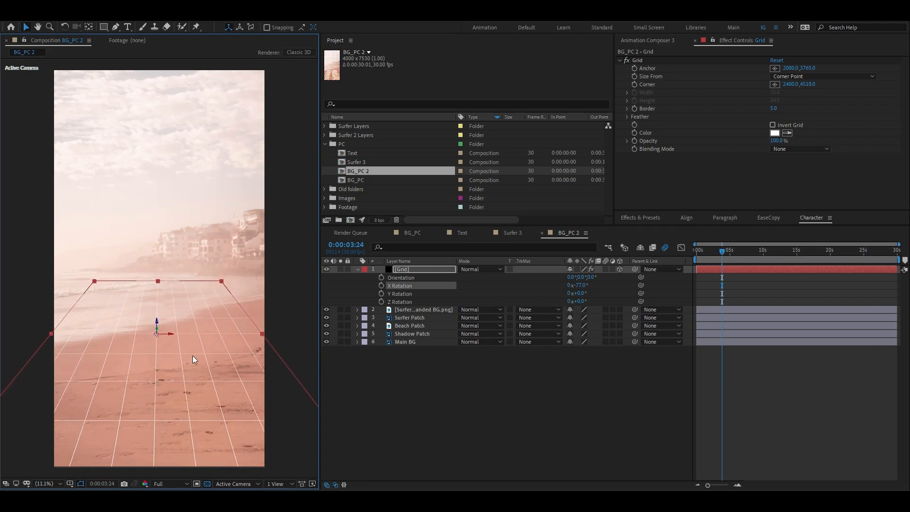
left_click(408, 393)
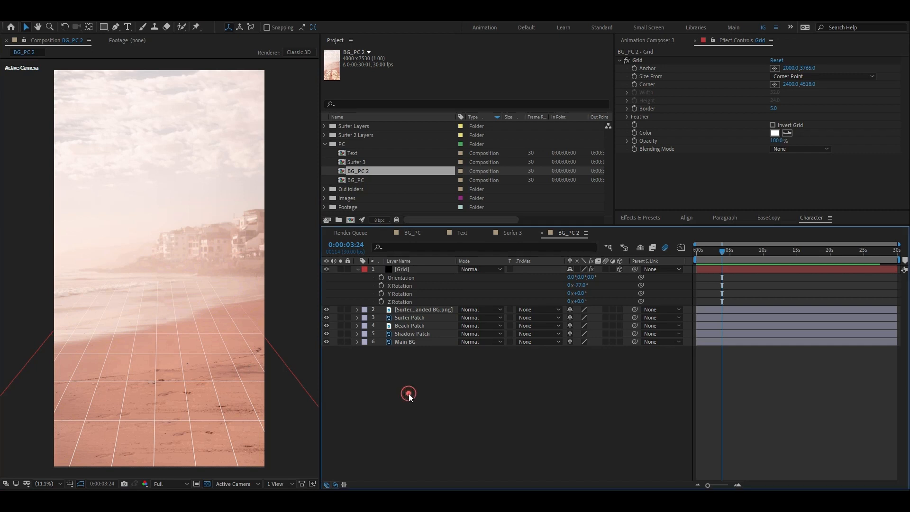
Add a text layer reading GRID in the sky area and enlarge the view of its character settings
left_click(222, 351)
left_click(433, 379)
key("ctrl+t")
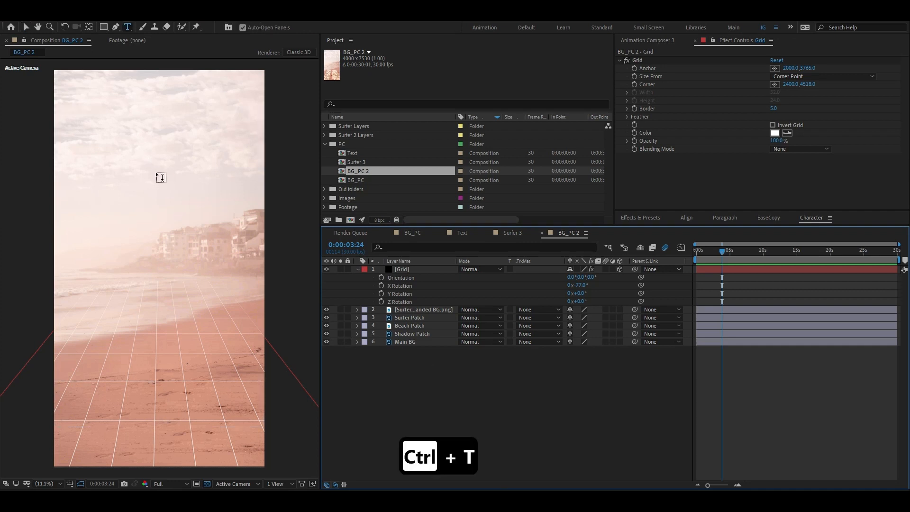
left_click(127, 177)
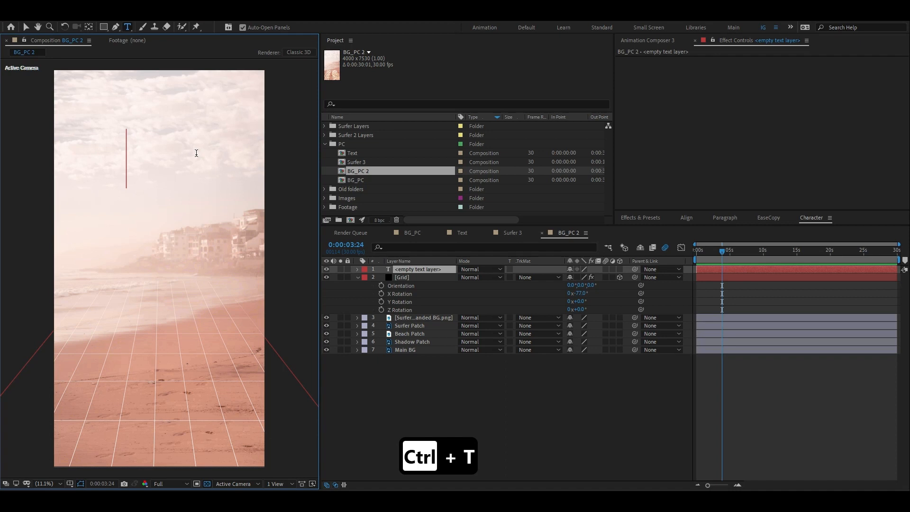
type("FRI")
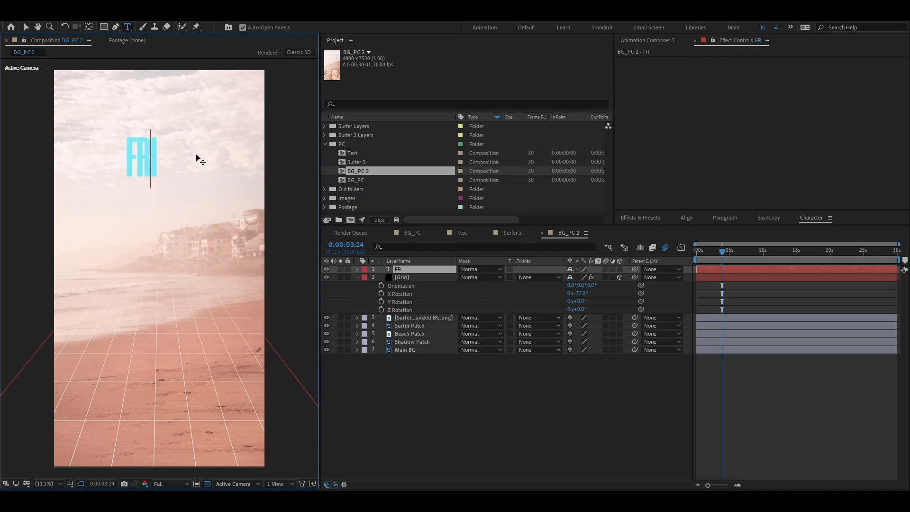
key("BackSpace")
key("BackSpace")
key("BackSpace")
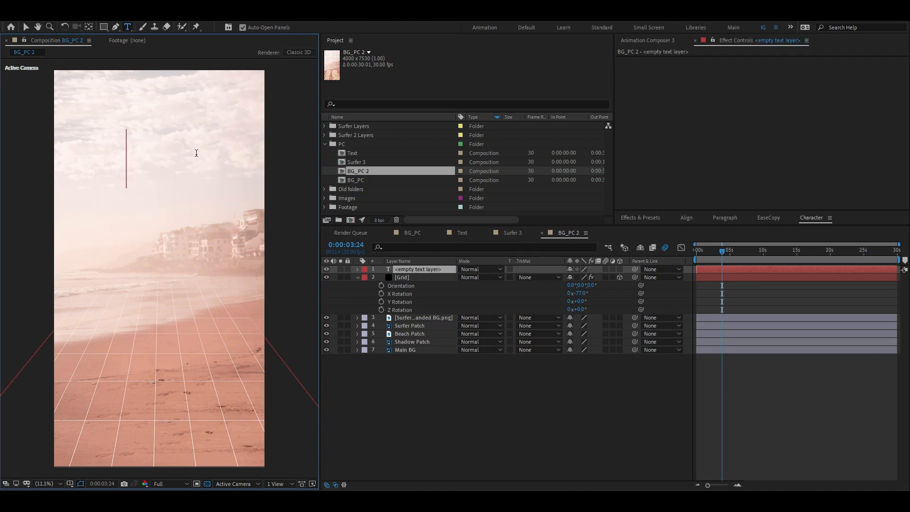
type("GRID")
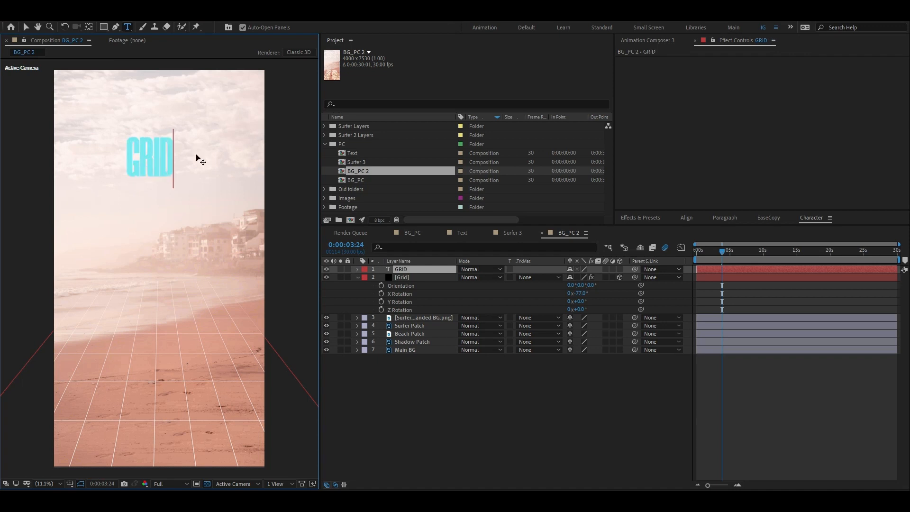
key("ctrl+a")
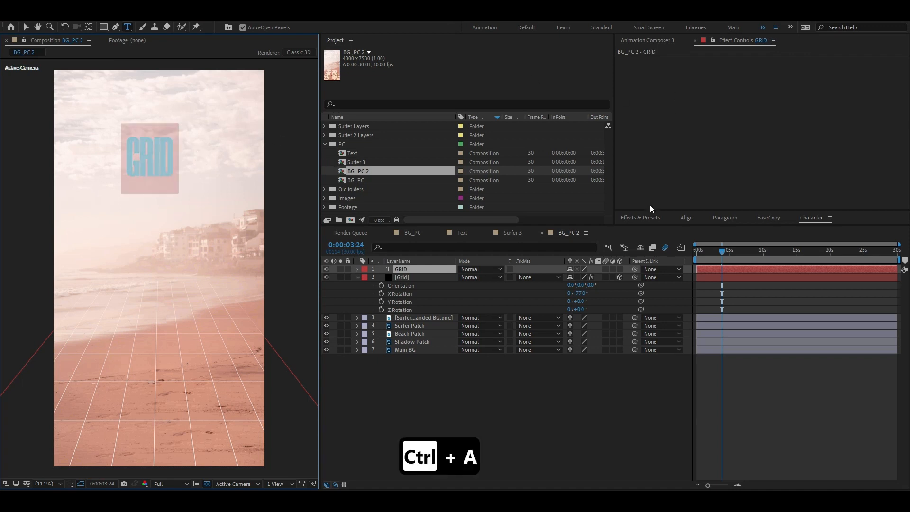
left_click_drag(649, 212, 647, 99)
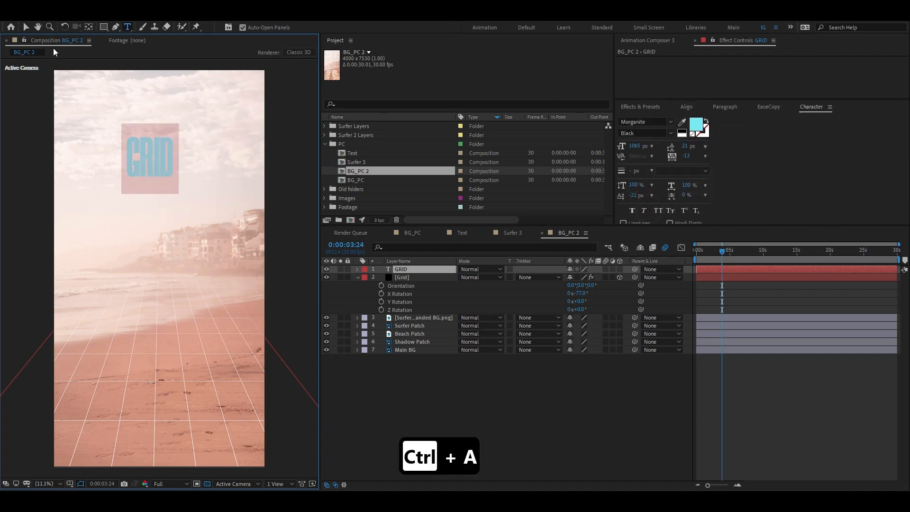
left_click(26, 27)
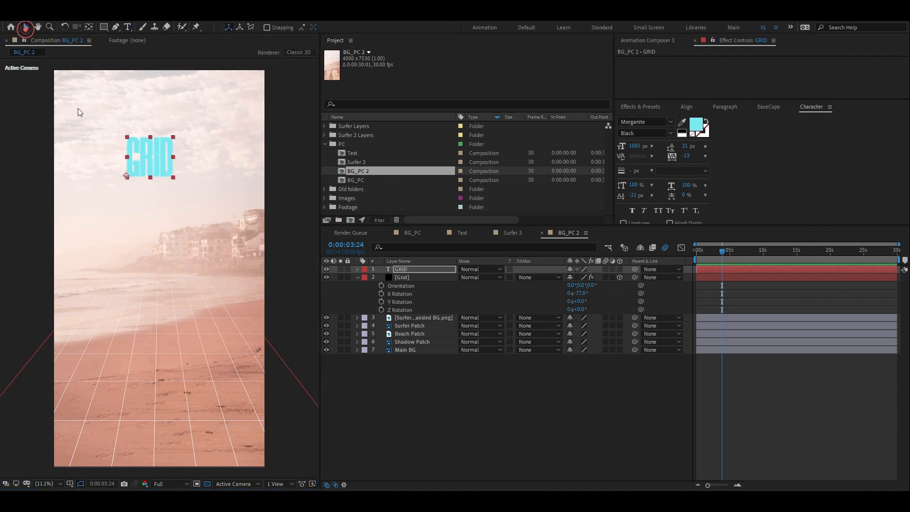
Make the GRID text a 3D layer parented to the Grid layer, and place it centered at the shoreline
left_click_drag(139, 155, 165, 195)
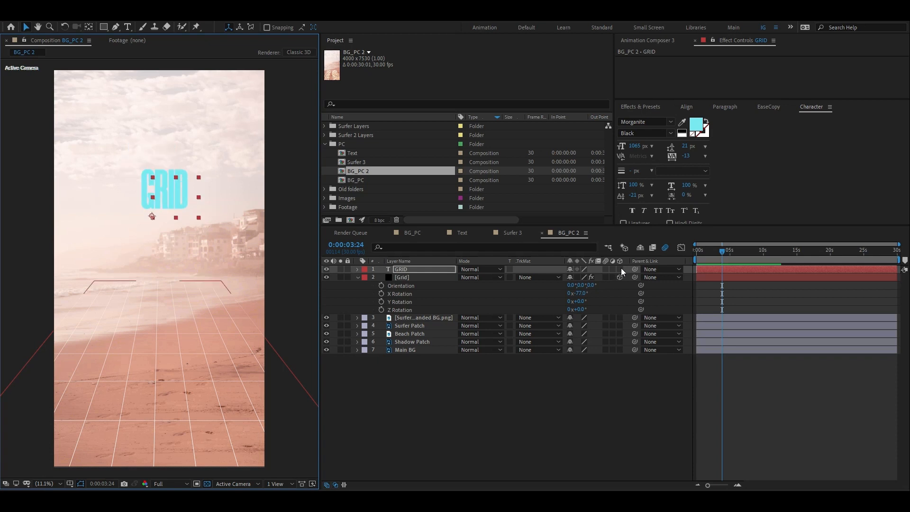
left_click(620, 269)
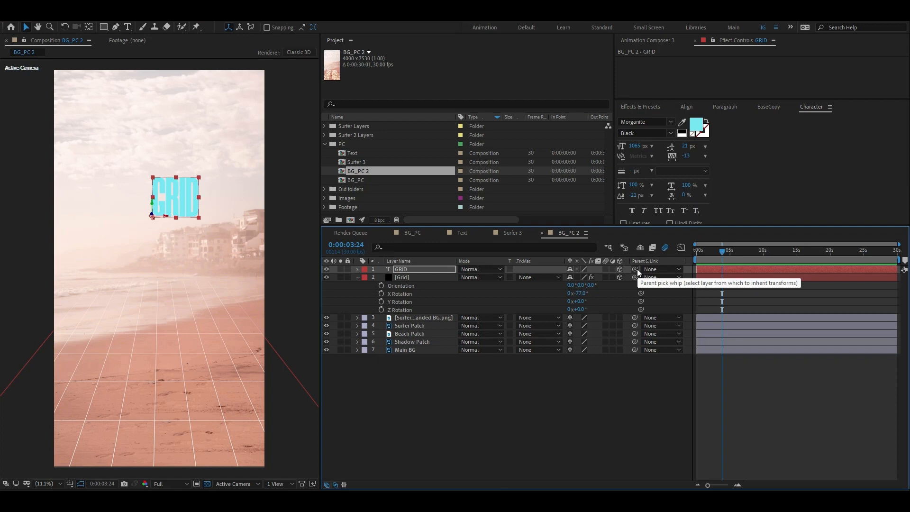
left_click_drag(637, 269, 407, 279)
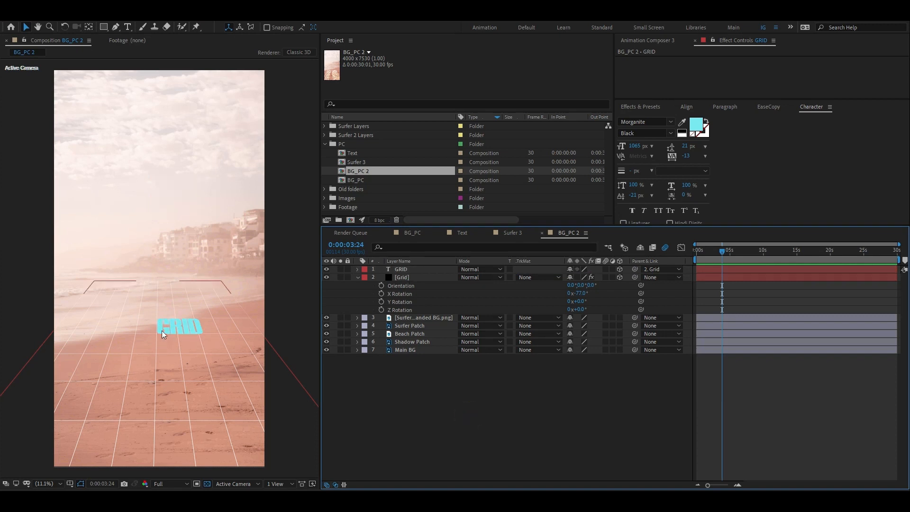
left_click(178, 326)
left_click_drag(160, 324, 160, 324)
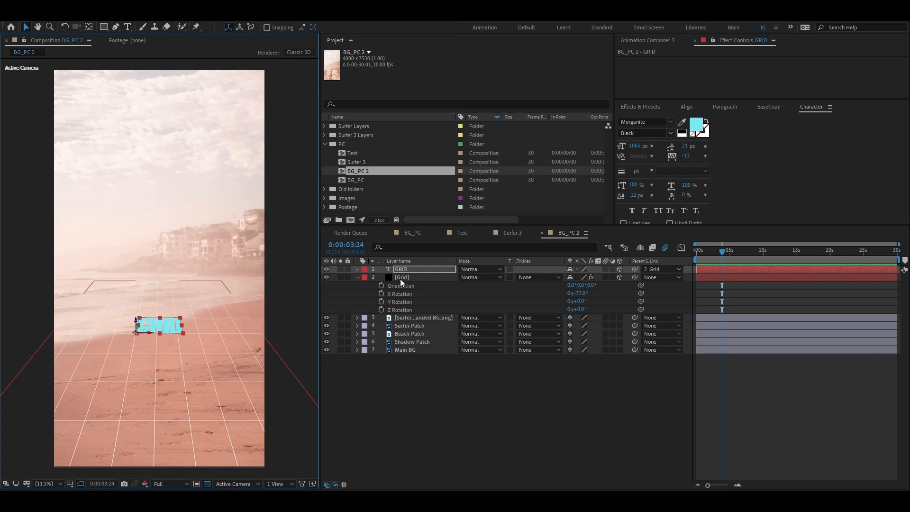
Stretch the Grid layer's far edge toward the horizon and scale the GRID text to 227%
left_click(414, 277)
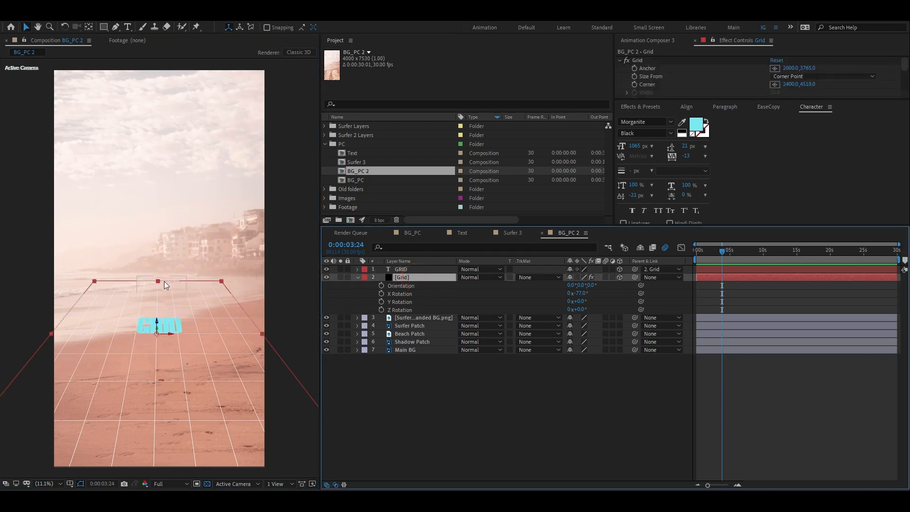
mouse_move(172, 241)
left_mouse_down()
mouse_move(178, 221)
mouse_move(166, 275)
mouse_move(165, 257)
left_mouse_up()
left_click(404, 270)
key("s")
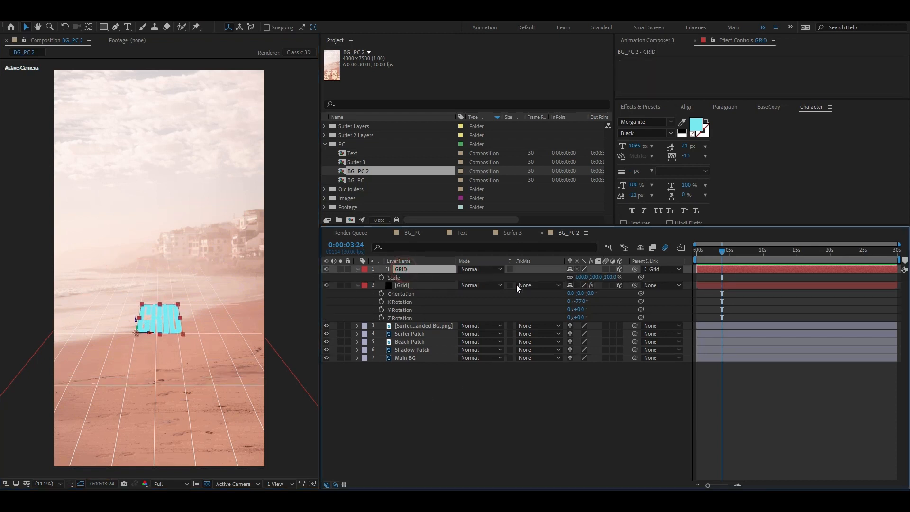
left_click_drag(612, 278, 667, 275)
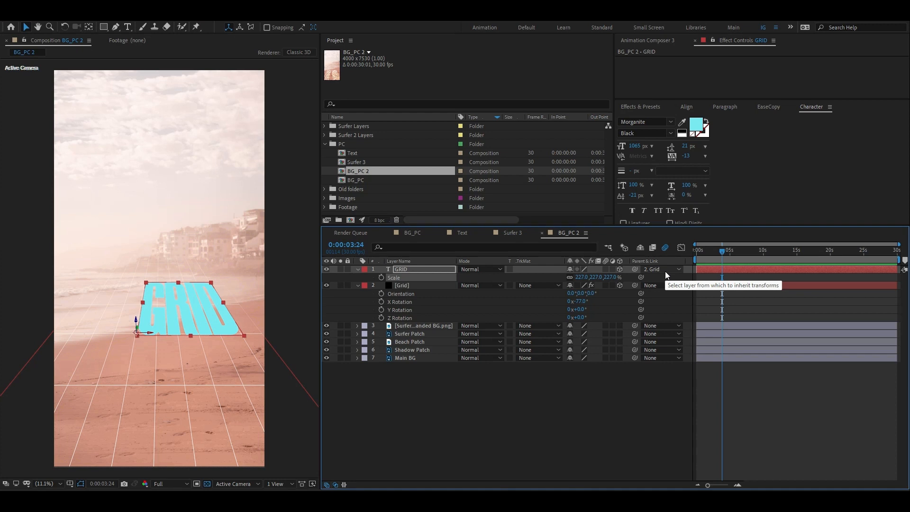
Center the GRID text's anchor point and scale the text to 432%, with its height stretched to 459.9%
key("ctrl+alt+Home")
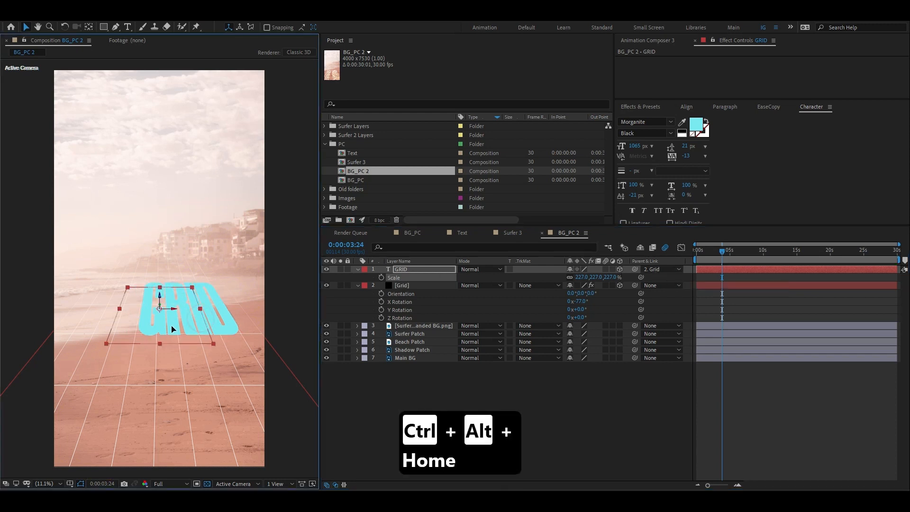
left_click_drag(598, 277, 697, 269)
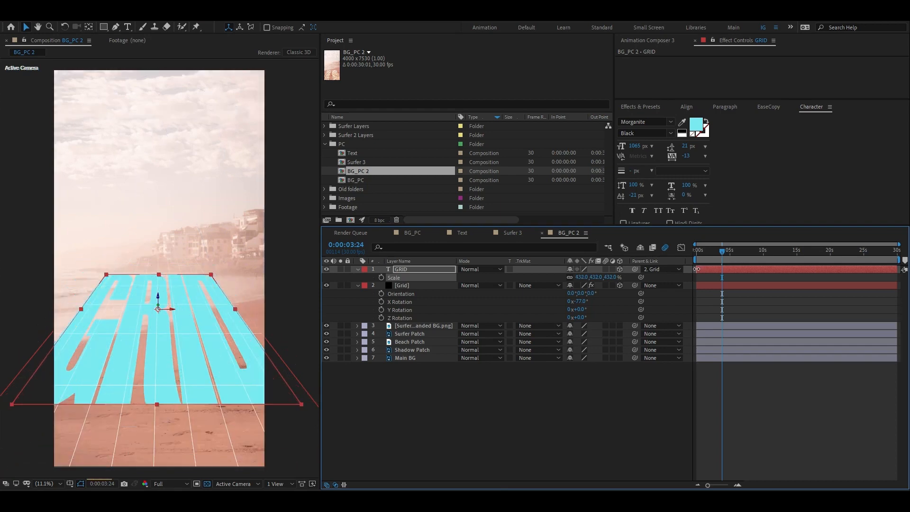
left_click(157, 404)
left_click_drag(157, 405, 159, 417)
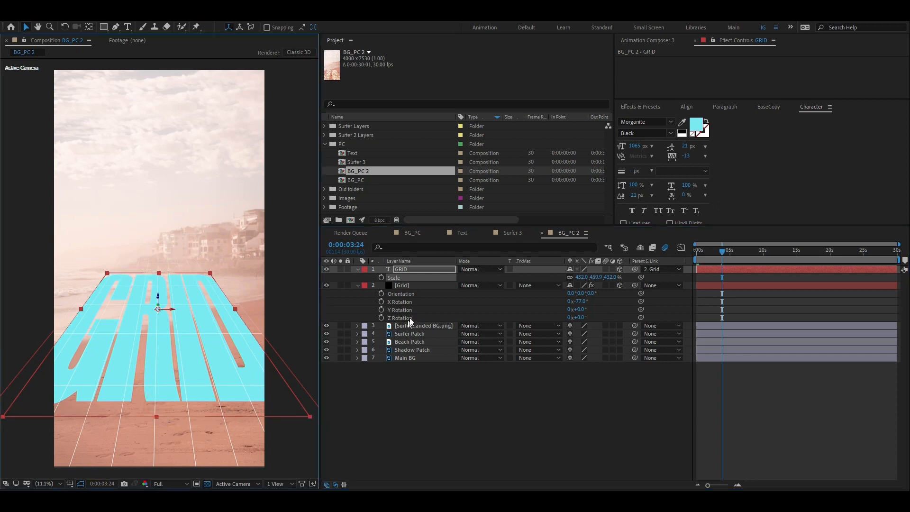
Stretch the Grid layer's far edge further up to lengthen the grid and its parented text
left_click(409, 285)
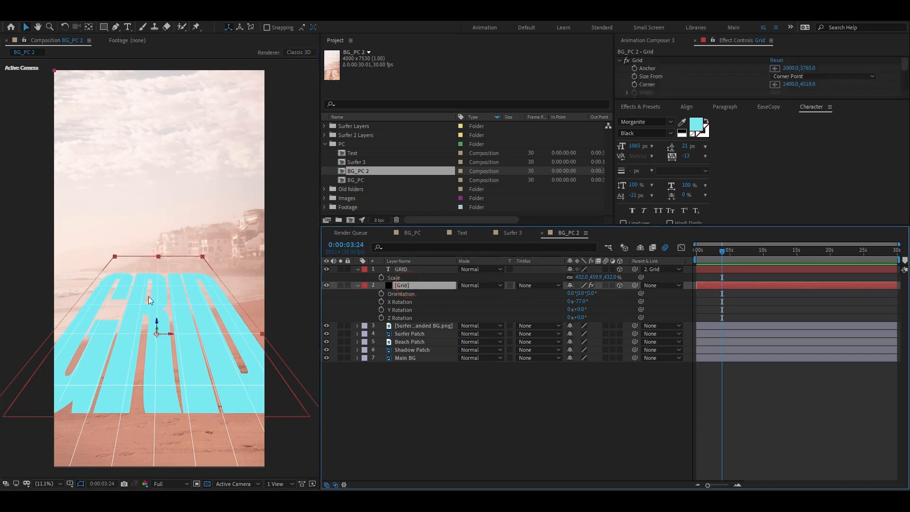
left_click(158, 256)
left_click_drag(163, 236, 164, 234)
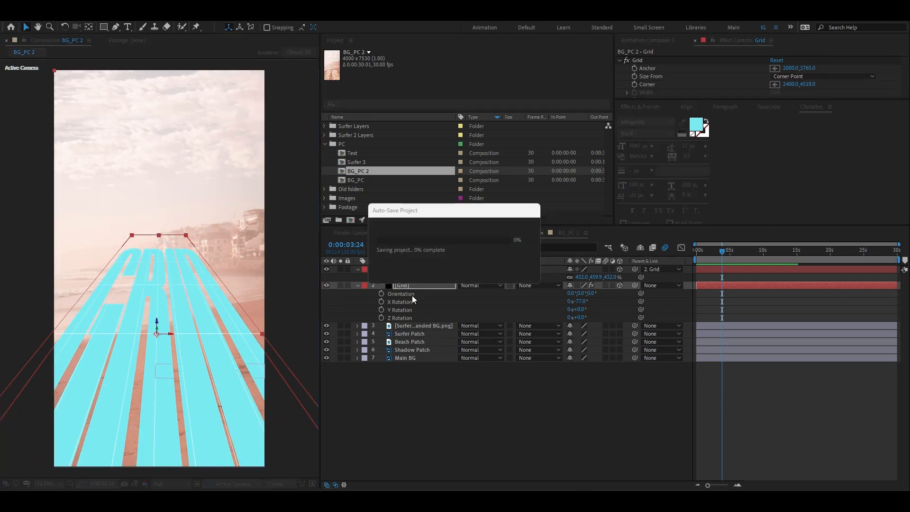
Shift the Grid layer slightly lower on the sand and flatten its tilt to an X Rotation of -88°
left_click_drag(577, 301, 577, 301)
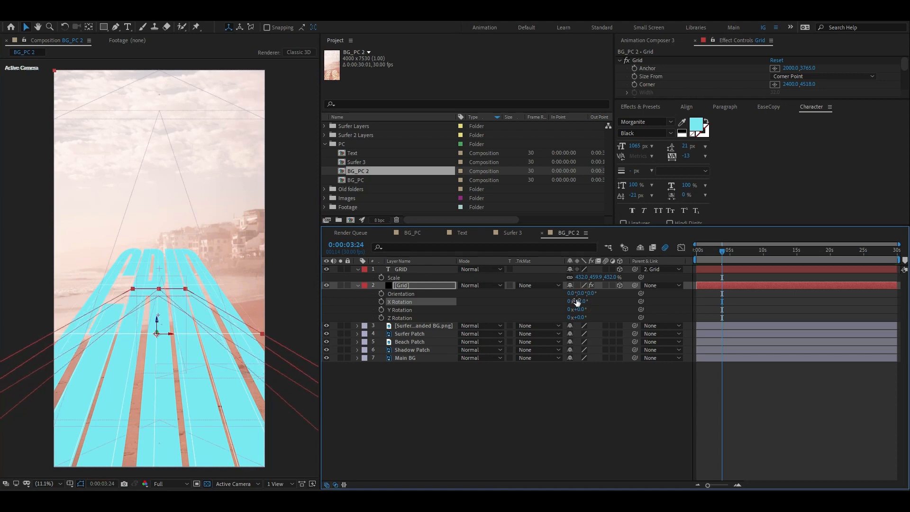
left_click(578, 301)
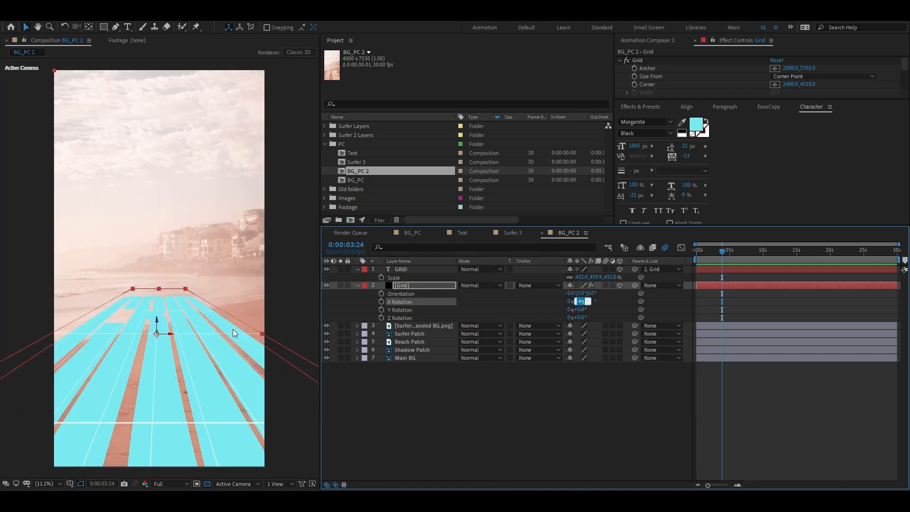
key("Return")
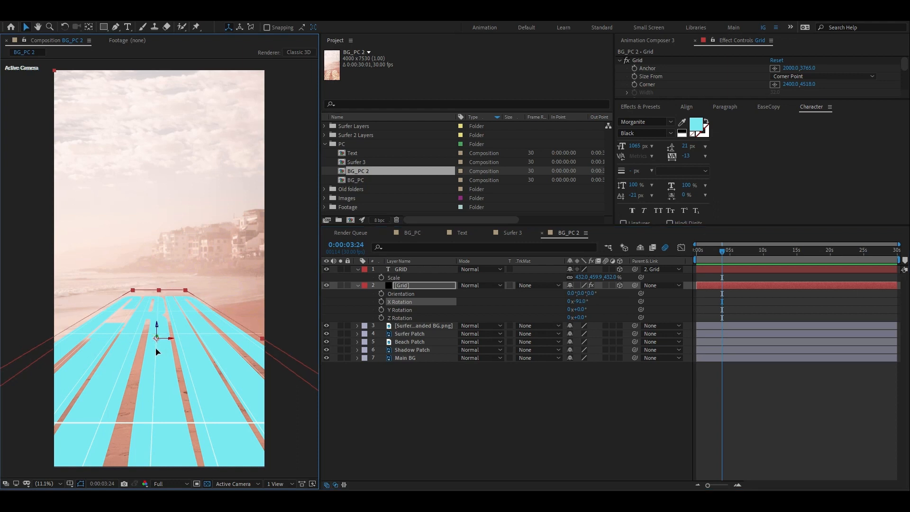
left_click_drag(156, 357, 156, 358)
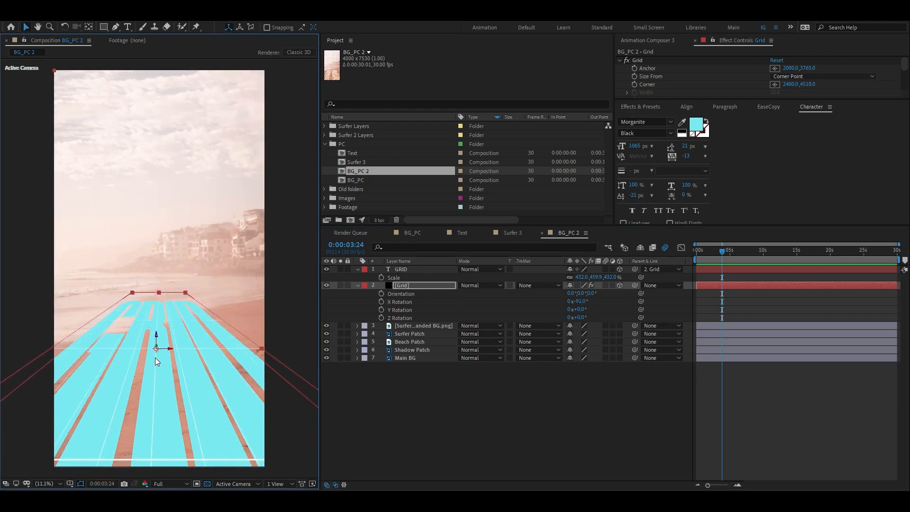
left_click_drag(584, 304, 593, 298)
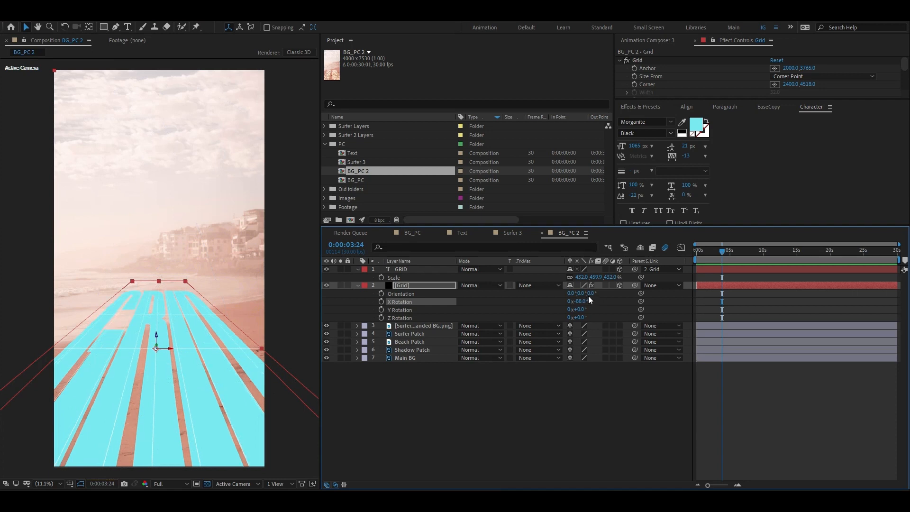
Scale the Grid layer down proportionally to about 63% width, shrinking its parented text, and collapse both layers' properties
left_click(424, 287)
key("s")
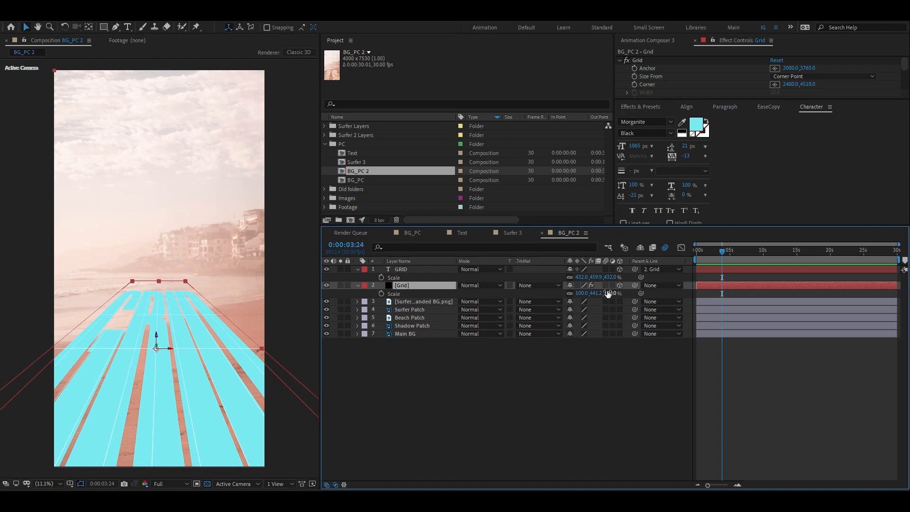
left_click_drag(608, 294, 449, 306)
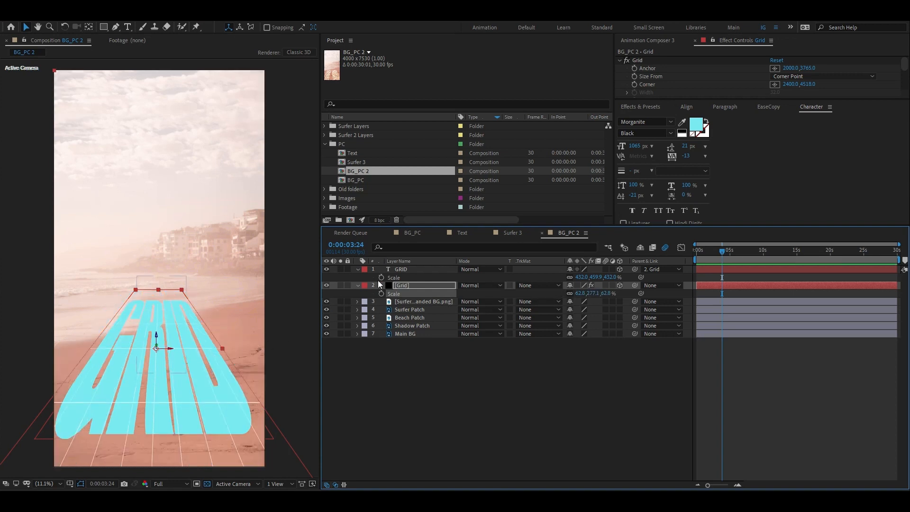
left_click(358, 270)
left_click(358, 278)
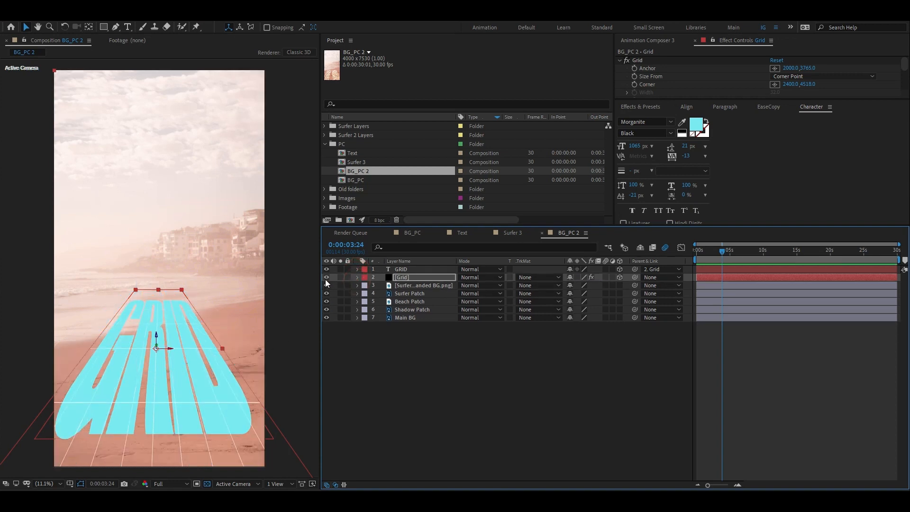
Move the Grid layer and its text lower so they run off the frame's bottom edge, and hide the Grid layer
left_click(325, 278)
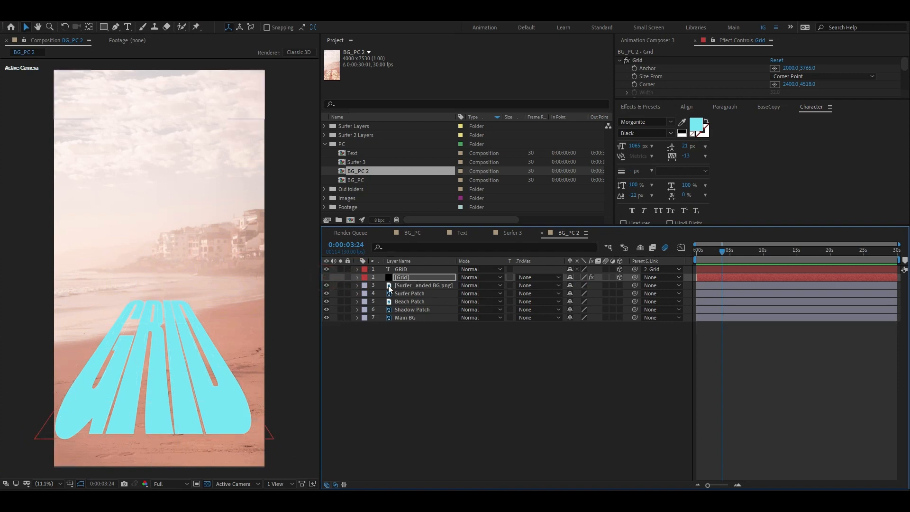
left_click(327, 278)
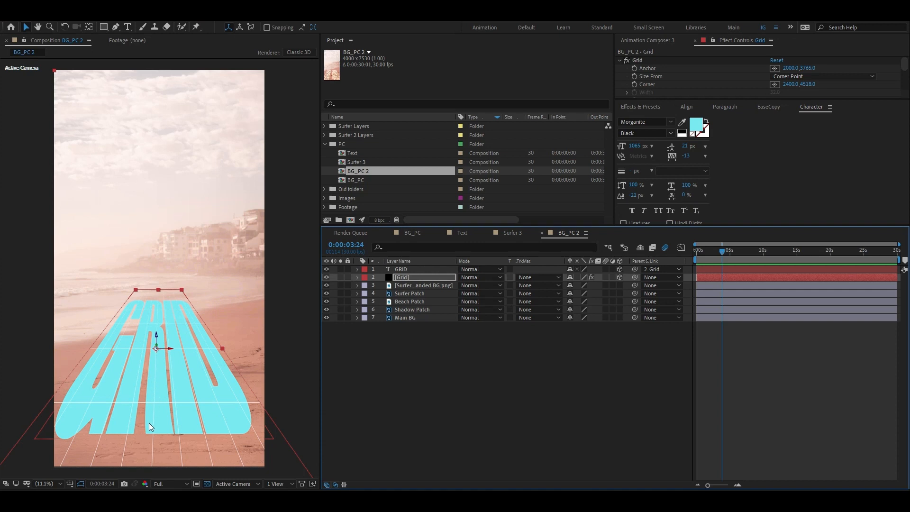
left_click_drag(148, 426, 148, 479)
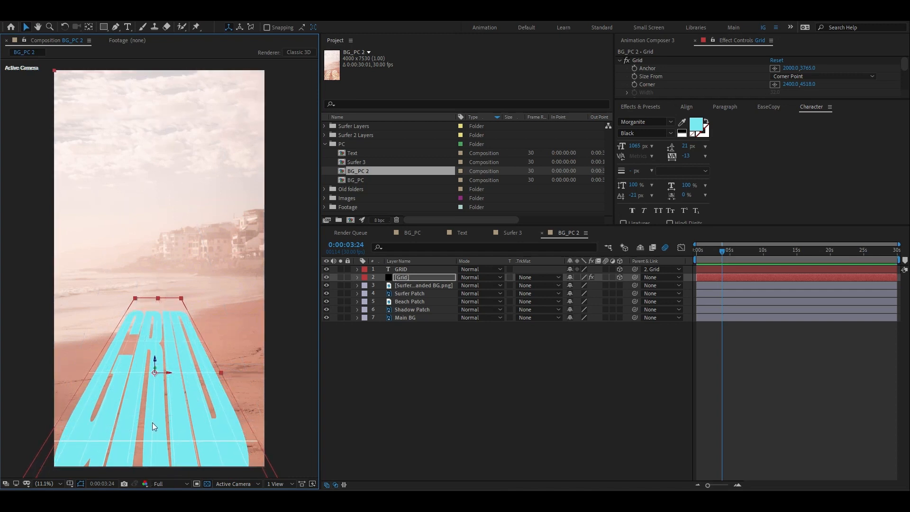
left_click_drag(152, 423, 151, 437)
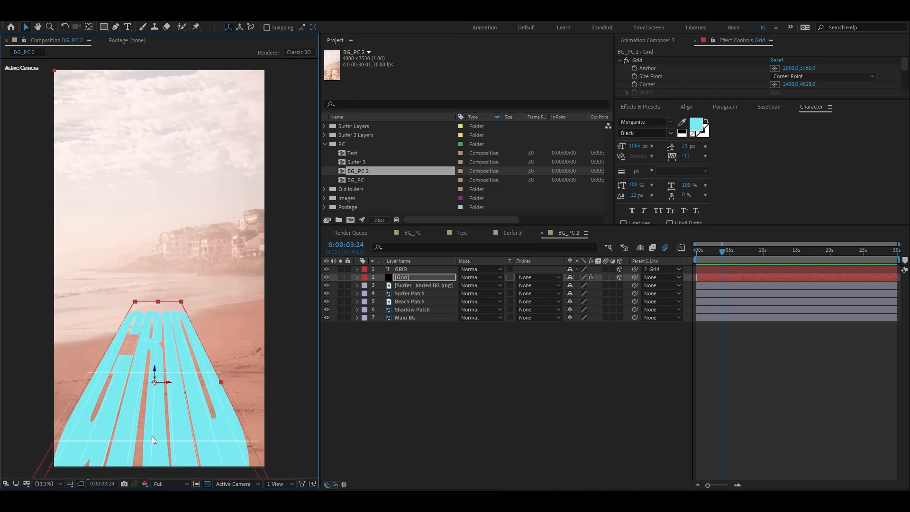
left_click(494, 399)
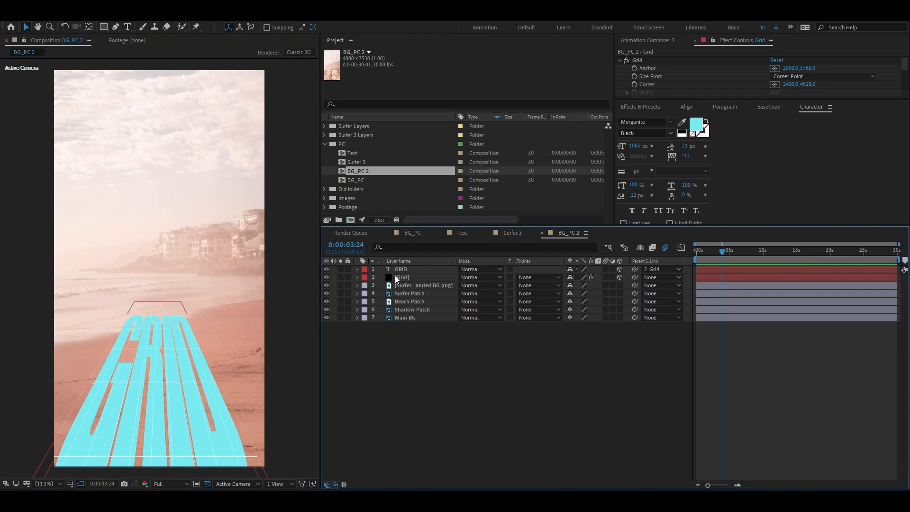
left_click(409, 278)
left_click(326, 278)
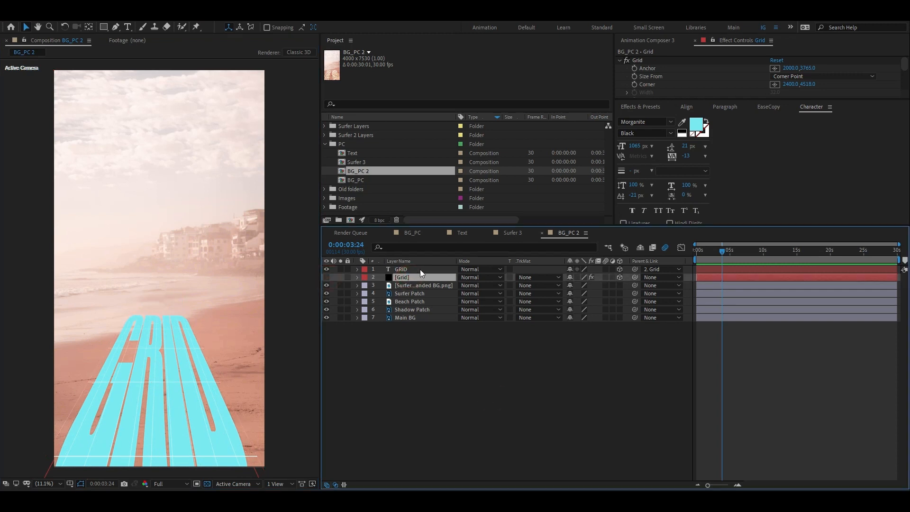
Apply the Gradient Ramp effect to the GRID text layer and lower the preview resolution to Third
left_click(420, 269)
key("ctrl+space")
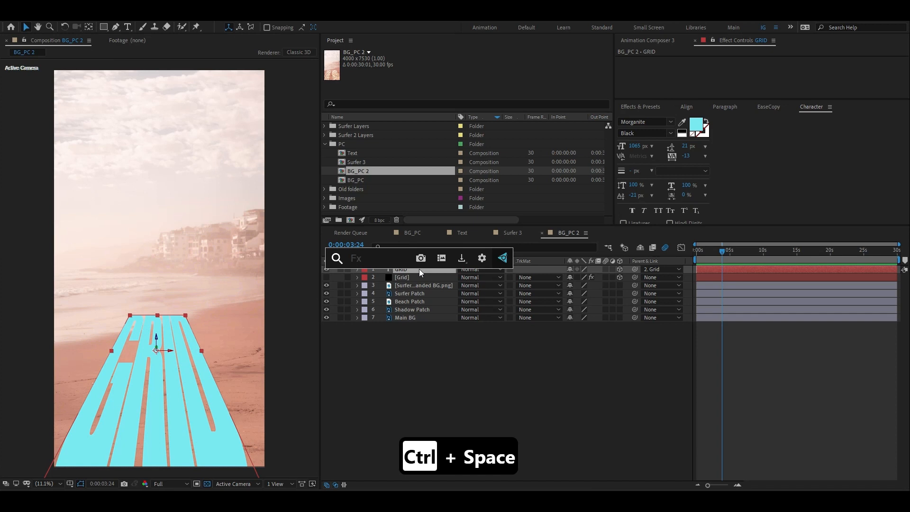
type("ramp")
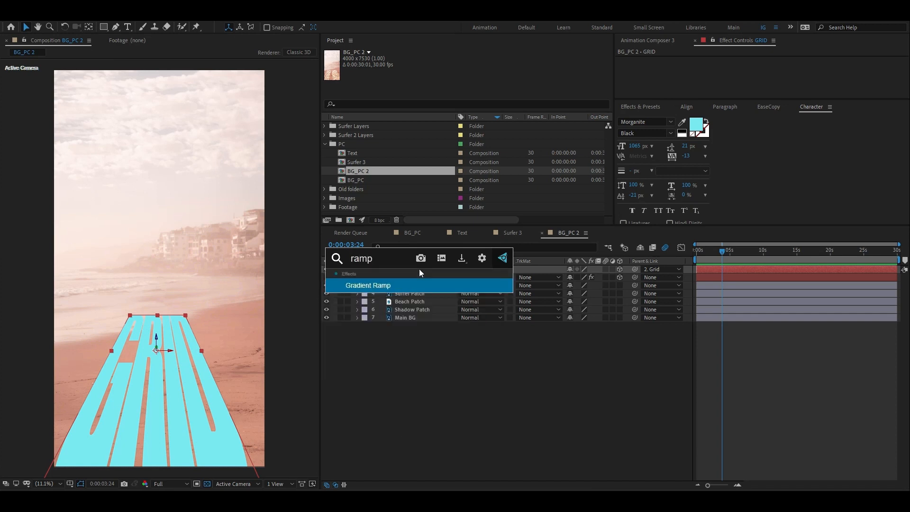
left_click(378, 285)
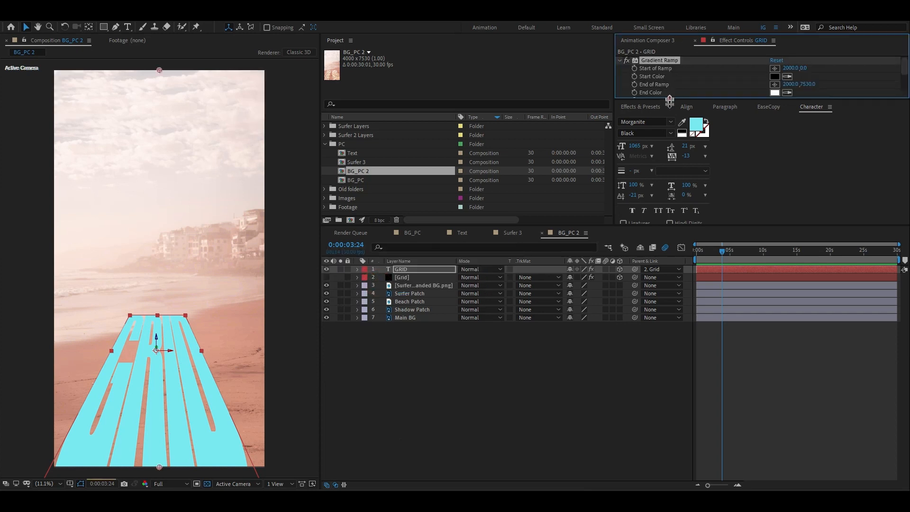
left_click_drag(671, 99, 666, 180)
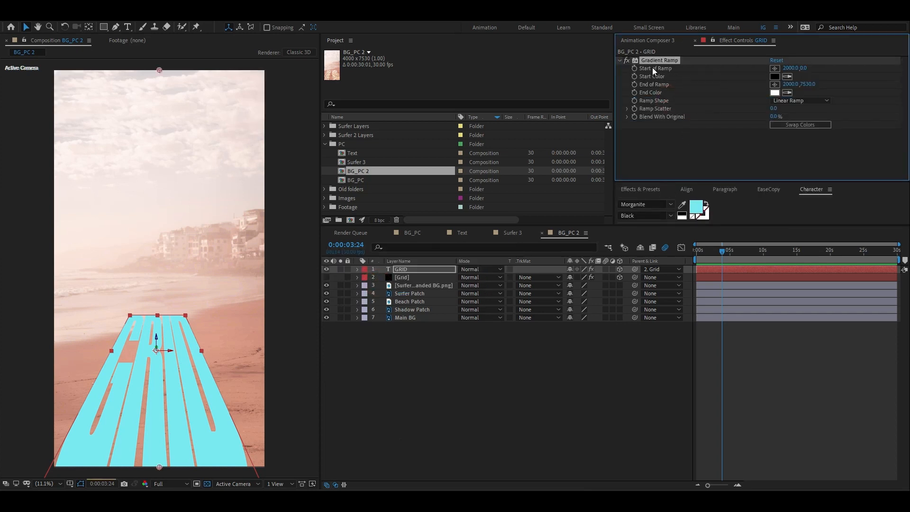
left_click(418, 347)
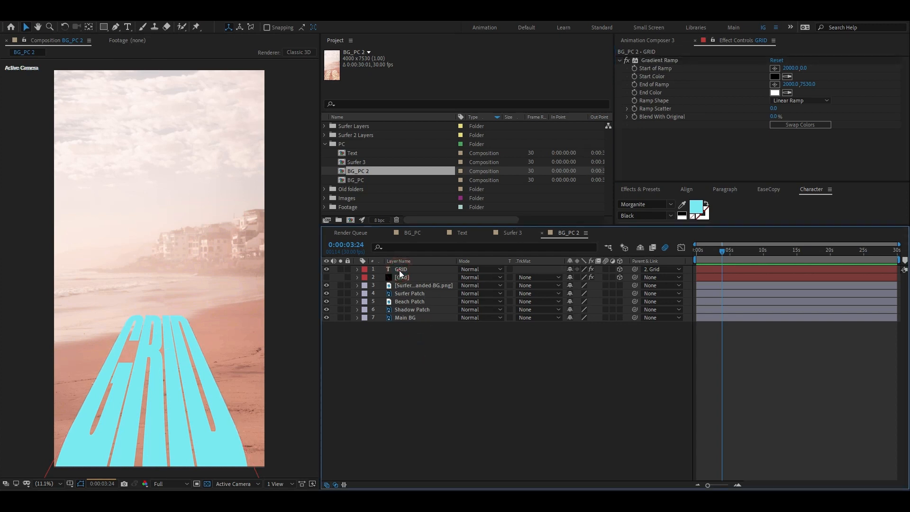
left_click(402, 273)
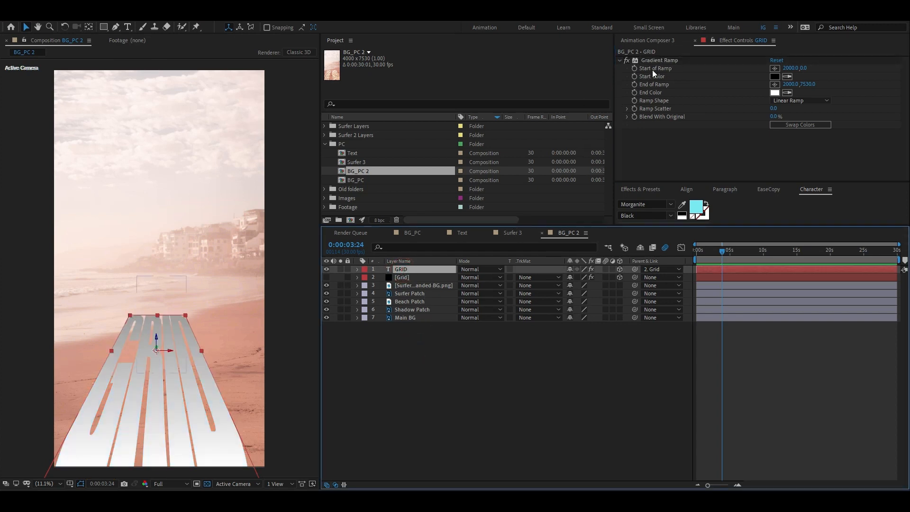
left_click(170, 484)
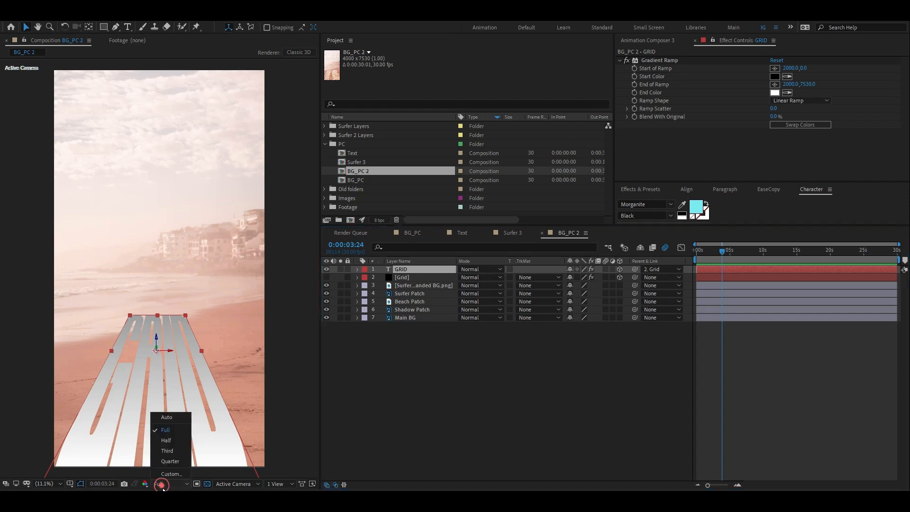
left_click(171, 450)
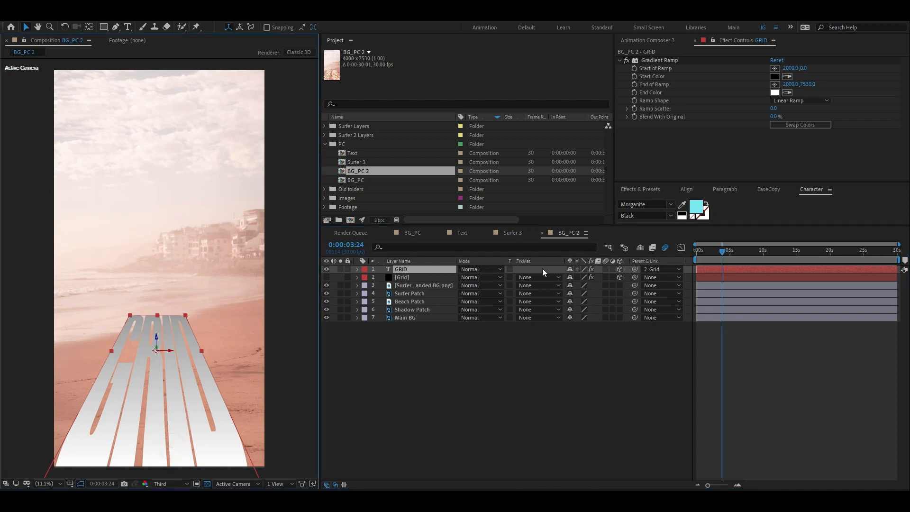
Place the ramp's start at the text's far edge (1944, 4752) and its end near the close edge (1818, 6984)
left_click(659, 60)
left_click(775, 68)
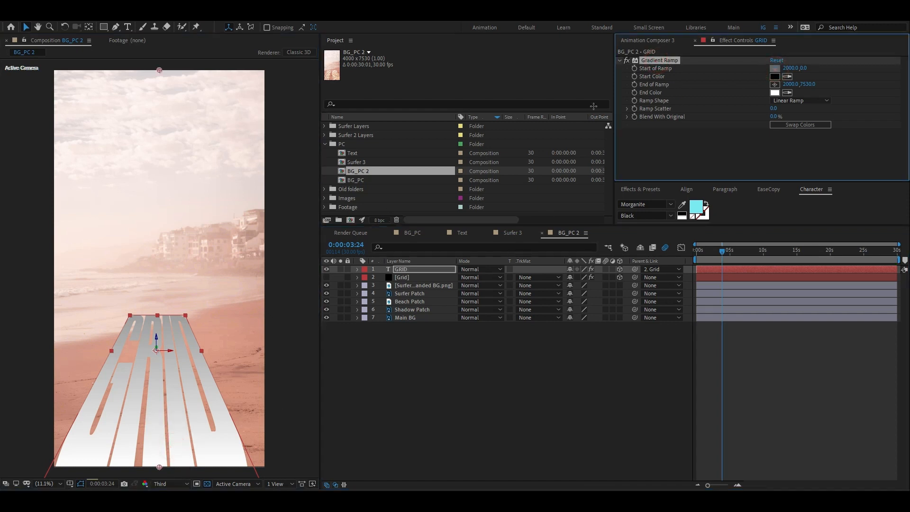
left_click(156, 321)
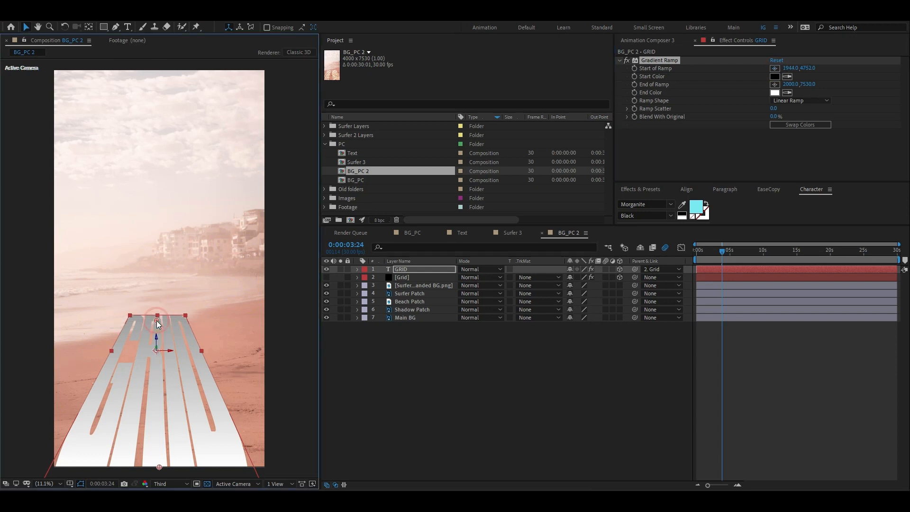
left_click(774, 84)
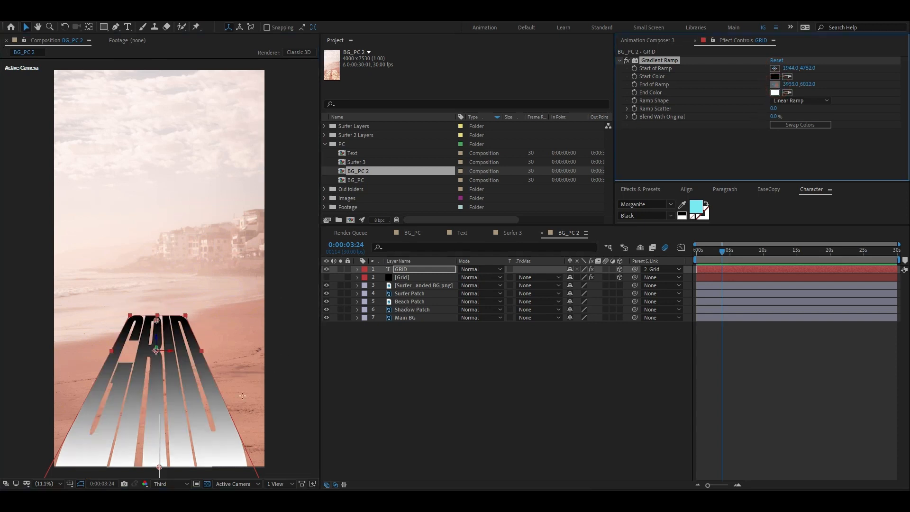
left_click(150, 426)
left_click_drag(151, 428, 150, 438)
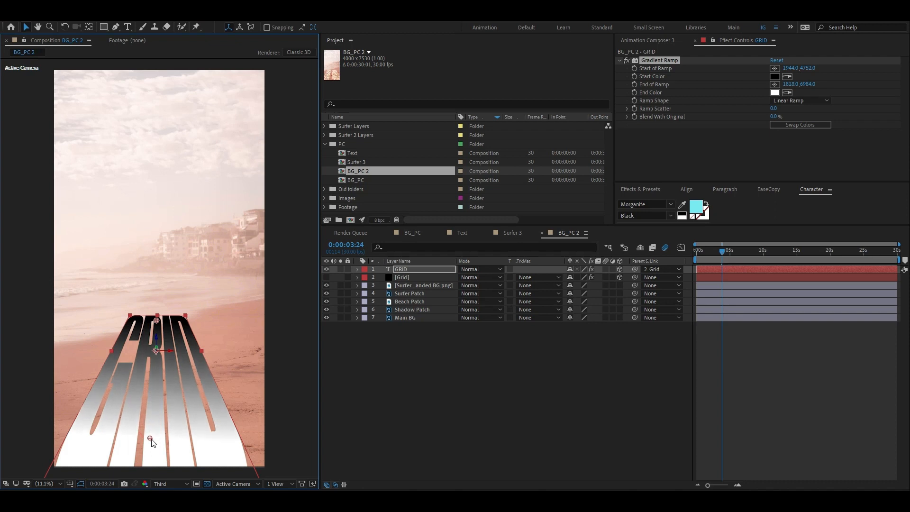
Match the ramp's start color to the text's light cyan fill and set its end color to the darker teal 4A909D
left_click(788, 76)
left_click(701, 206)
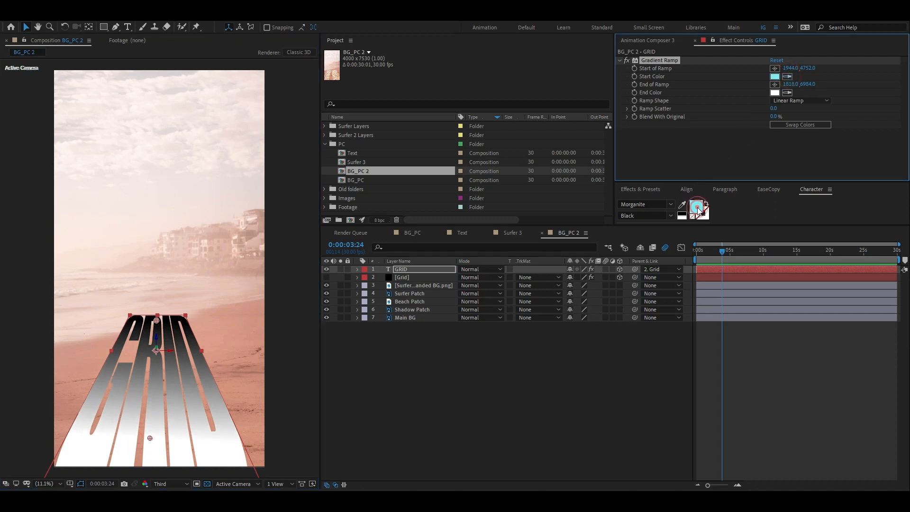
left_click(775, 77)
left_click(775, 92)
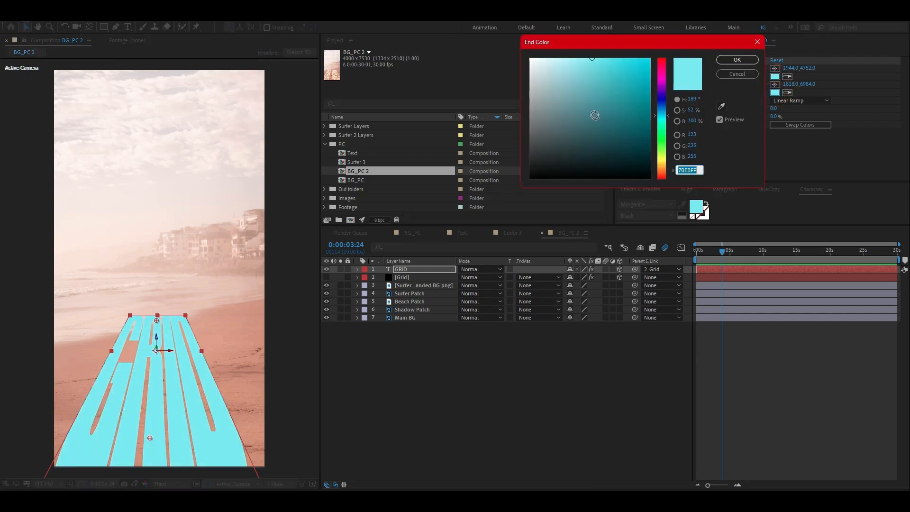
left_click(593, 104)
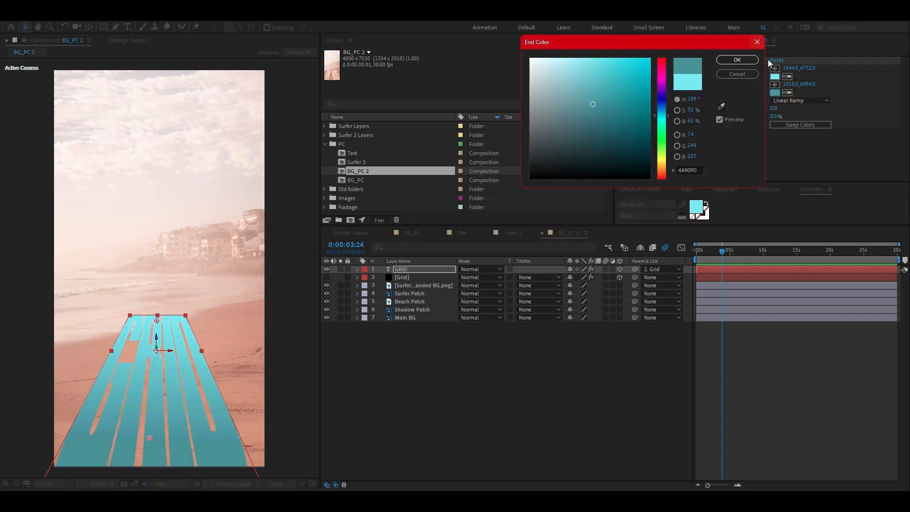
left_click(734, 60)
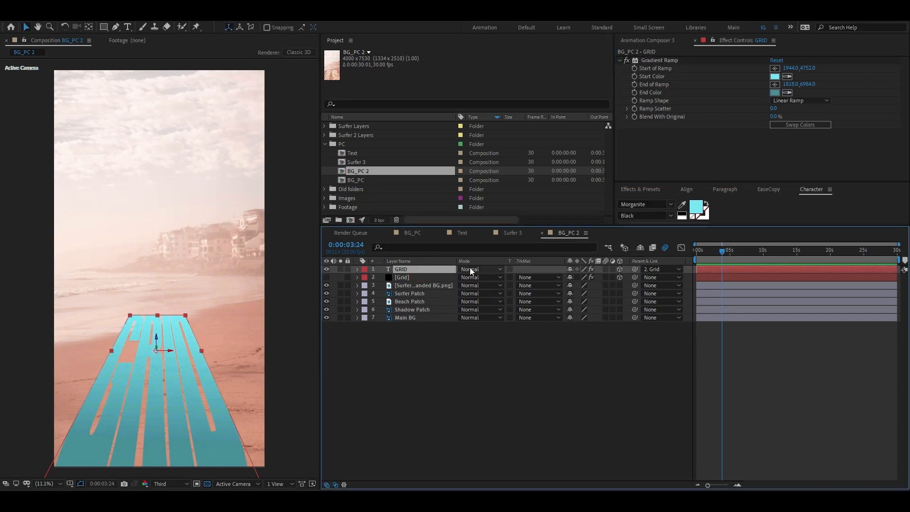
Try the Lighten and Multiply blending modes on the GRID text layer
left_click(474, 269)
left_click(506, 180)
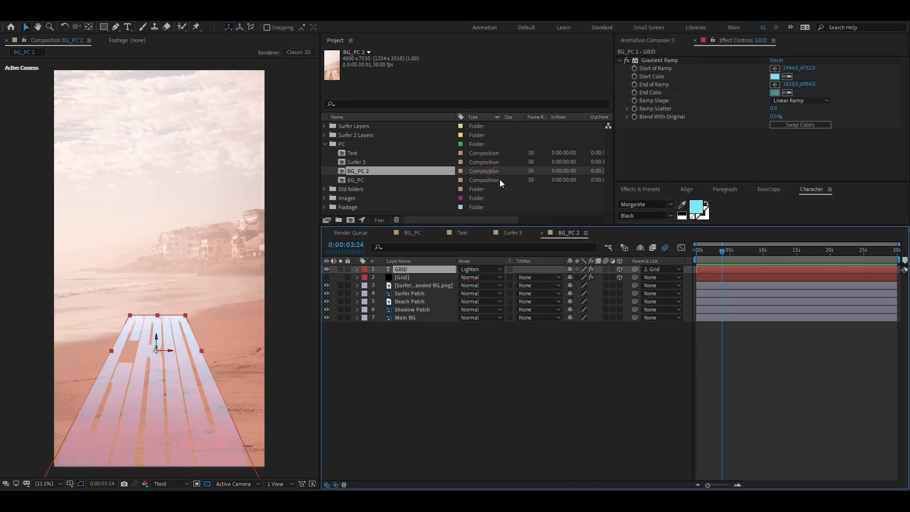
left_click(472, 272)
left_click(515, 115)
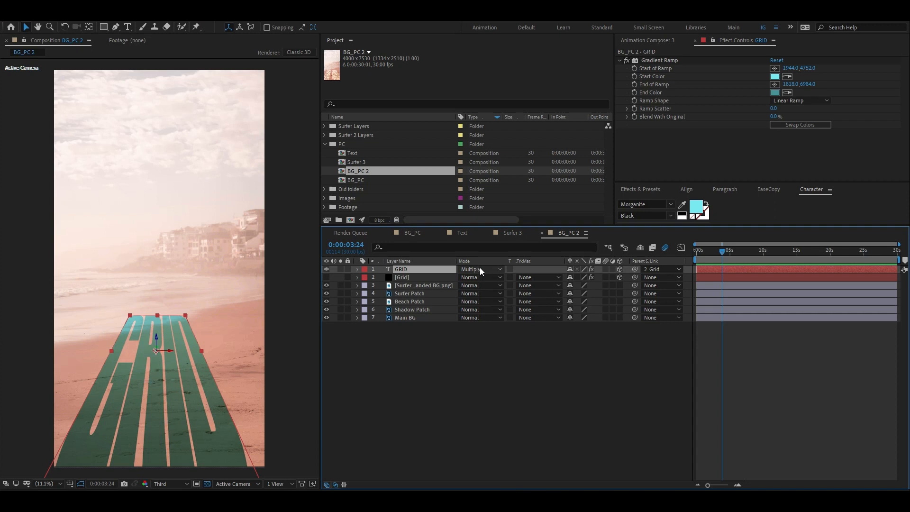
Tighten the gradient on the text by moving the ramp's start to 1953, 5481 and its end to 1899, 6192
left_click(649, 61)
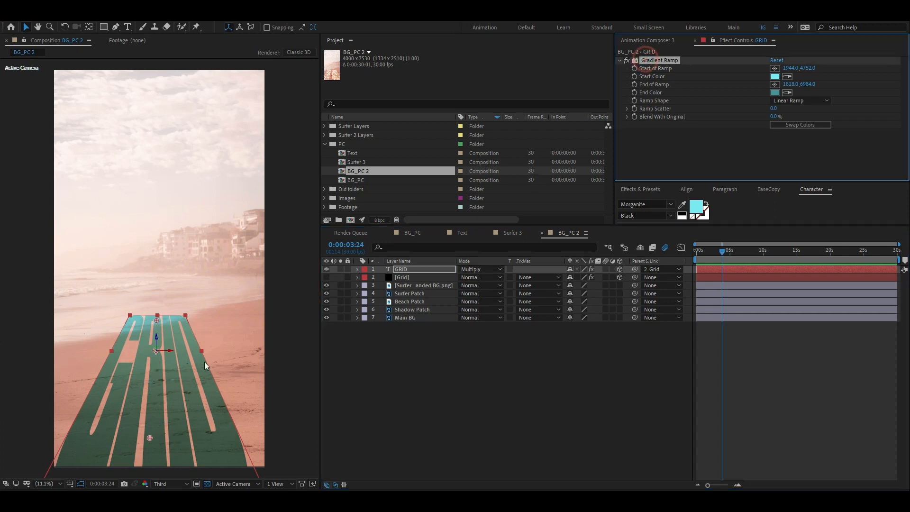
left_click_drag(150, 434, 145, 460)
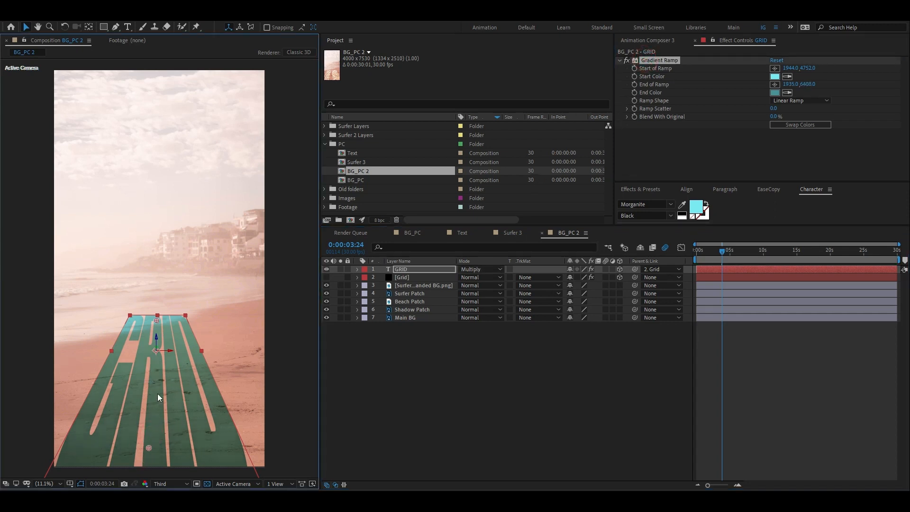
left_click_drag(157, 394, 157, 381)
left_click_drag(157, 321, 155, 395)
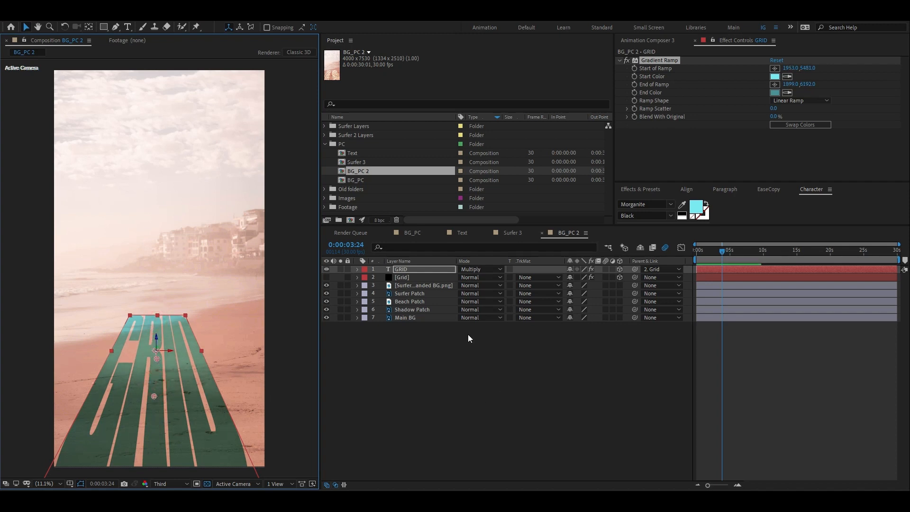
Try Overlay on the GRID text layer, and settle on the Darken blending mode
left_click(473, 269)
left_click(506, 247)
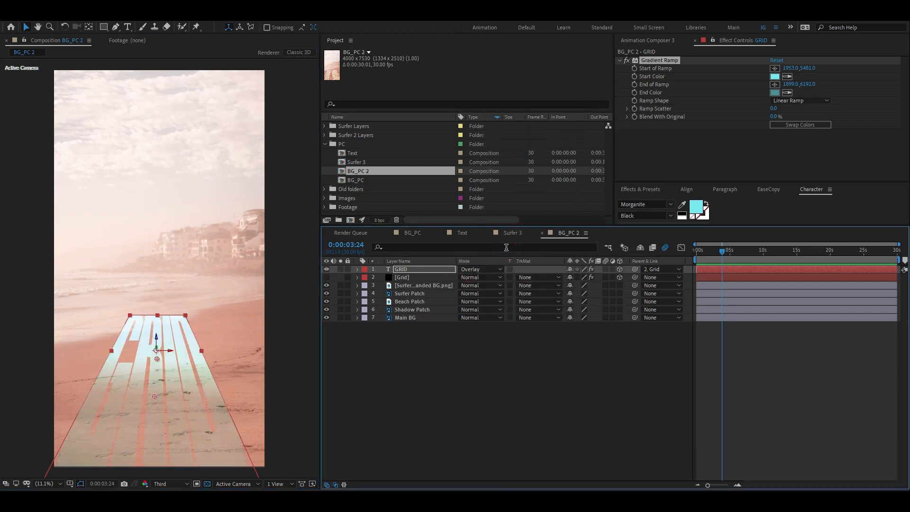
left_click(470, 269)
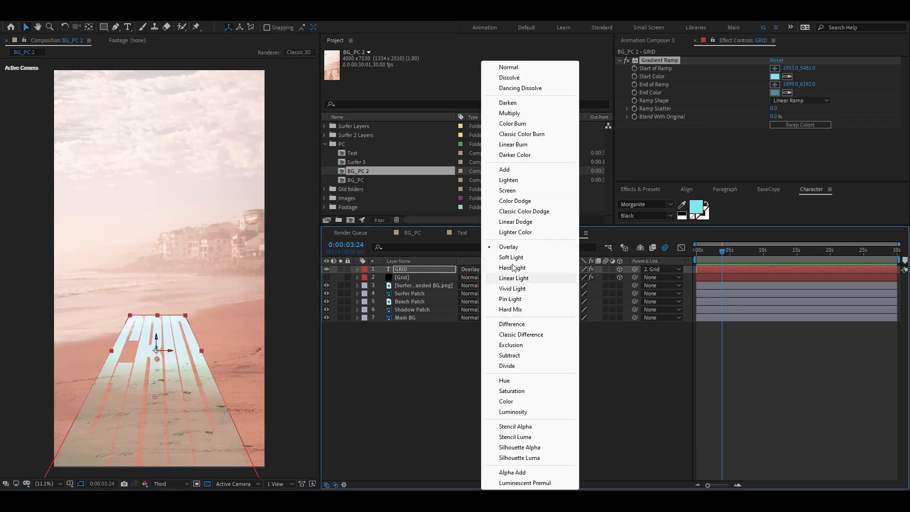
left_click(521, 104)
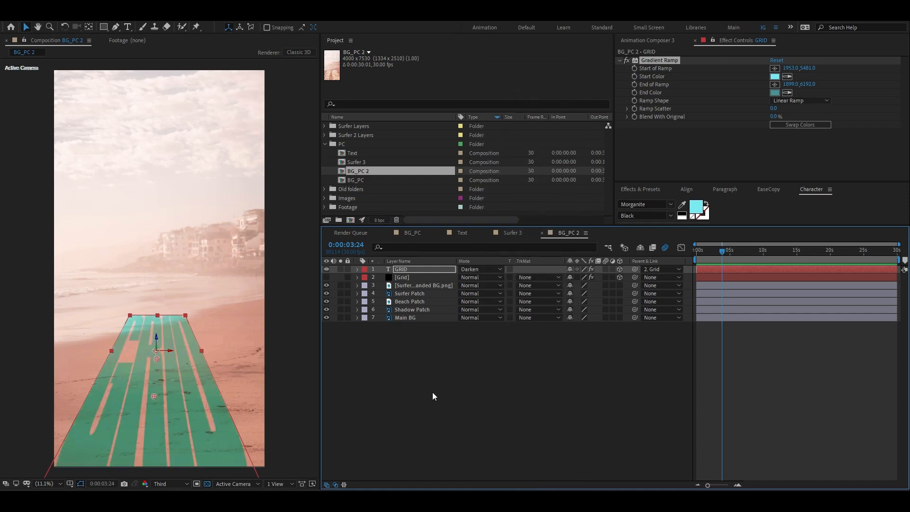
Extend the ramp's end point down to 1809, 7416 and reveal the GRID text layer's opacity
left_click_drag(154, 395, 150, 461)
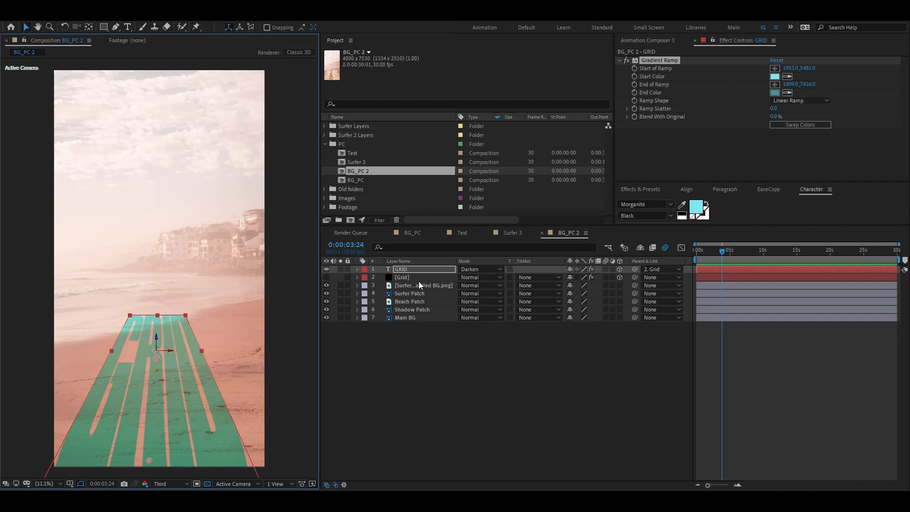
key("t")
mouse_move(573, 278)
left_mouse_down()
mouse_move(551, 282)
mouse_move(588, 280)
left_mouse_up()
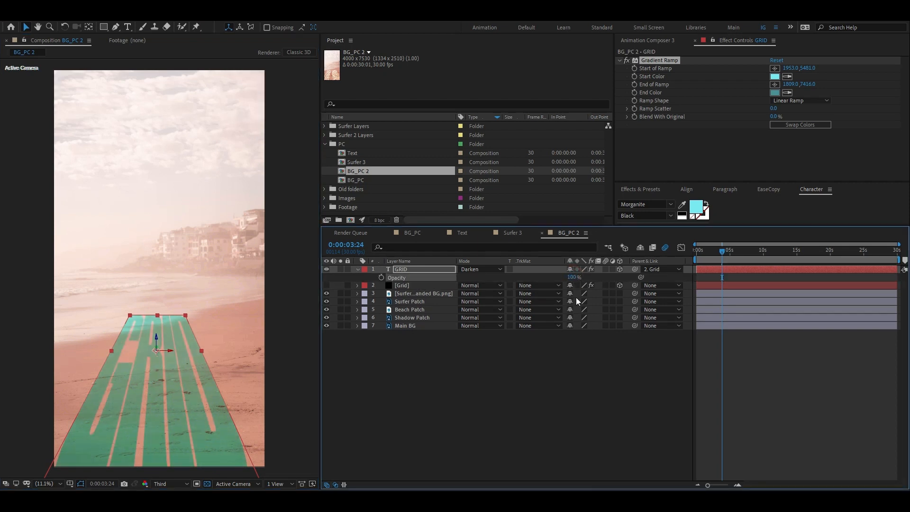
Collapse the GRID text layer's properties and deselect all layers in BG_PC 2
left_click(465, 399)
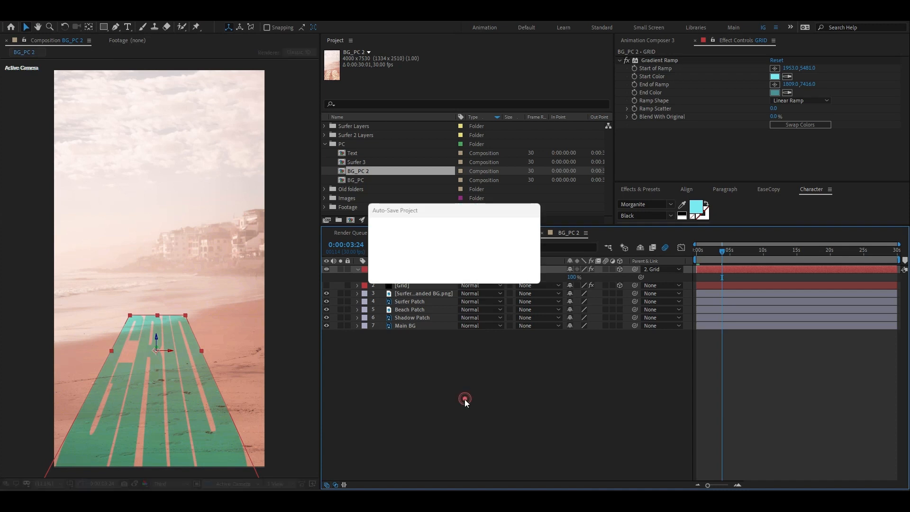
left_click(357, 270)
left_click(437, 380)
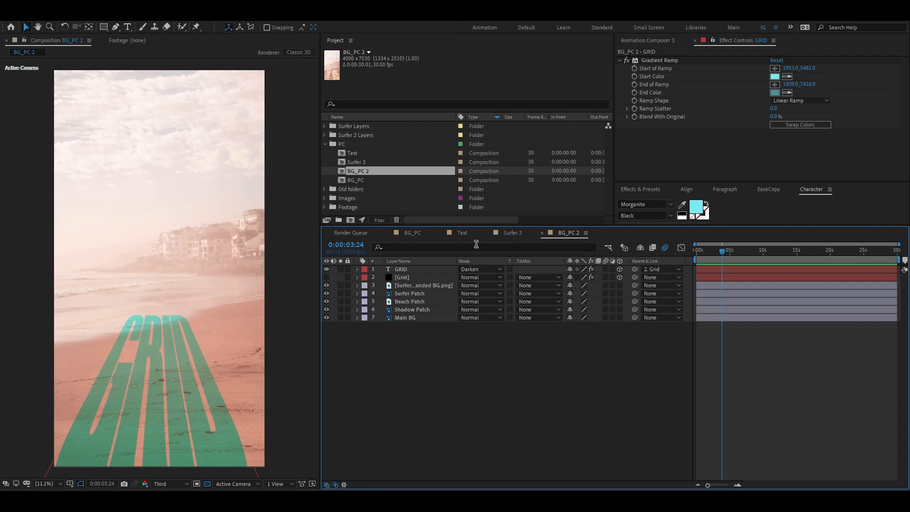
Examine how the 02.png texture blends over the TAKE RISKS text in the BG_PC composition at 0:00:03:17
left_click(418, 233)
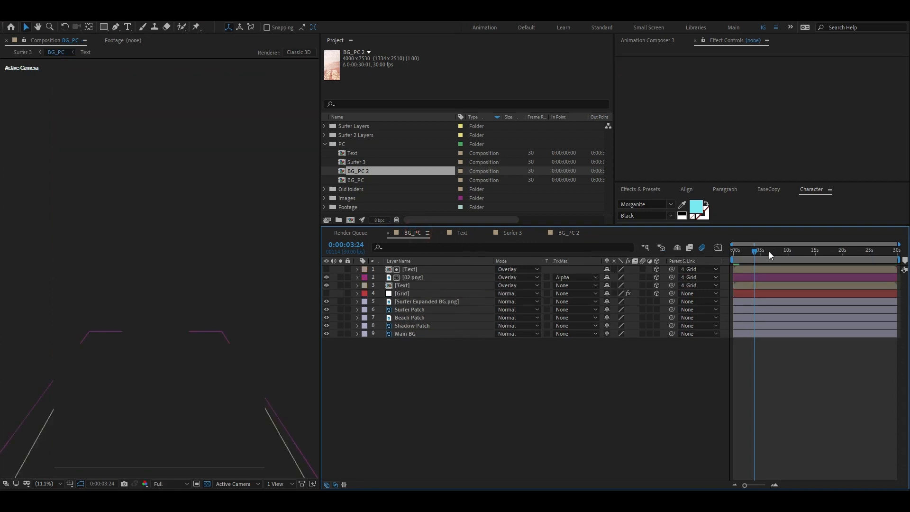
left_click(751, 251)
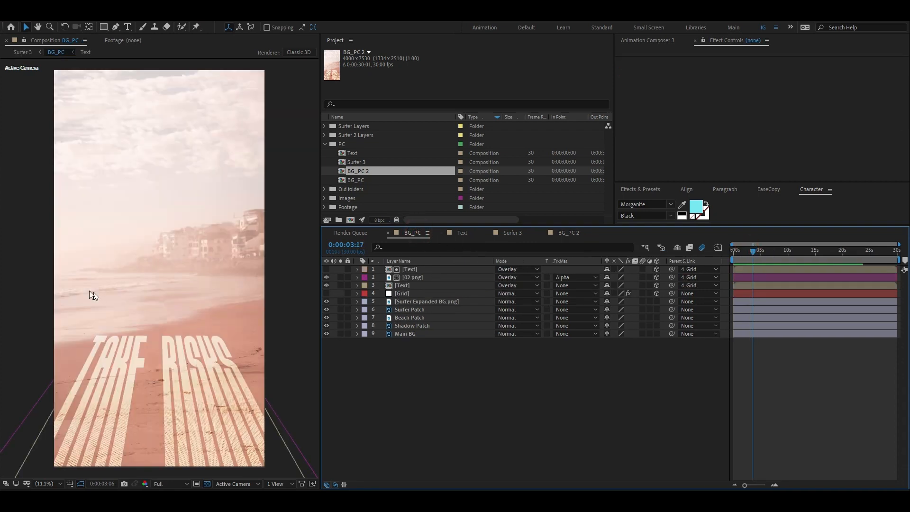
left_click(408, 278)
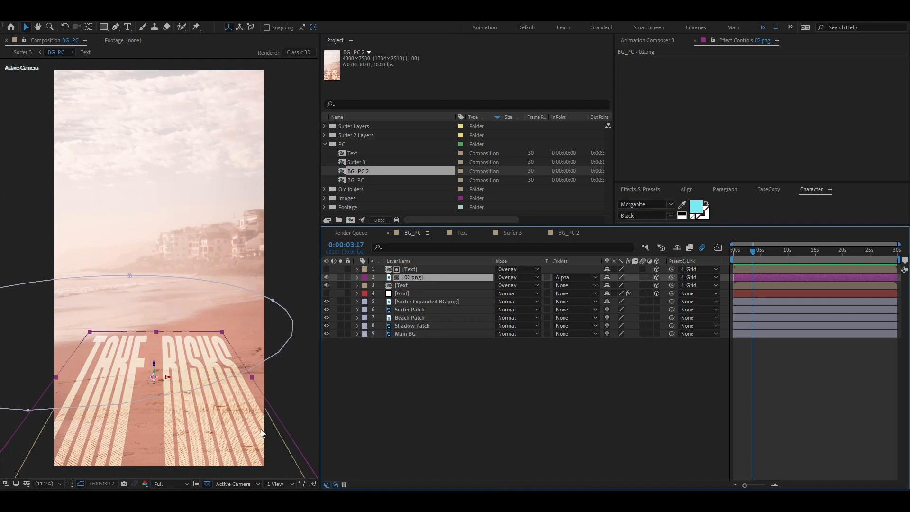
left_click(213, 410)
key("h")
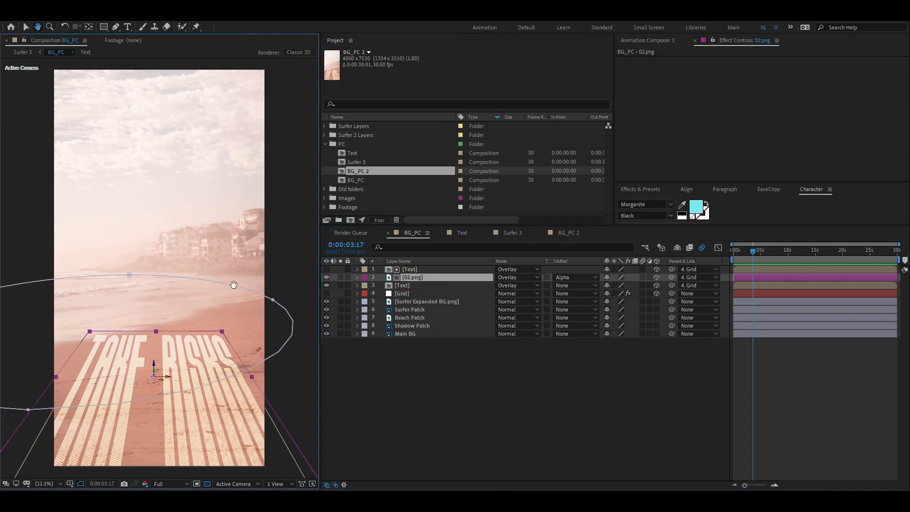
left_click(205, 411)
key("v")
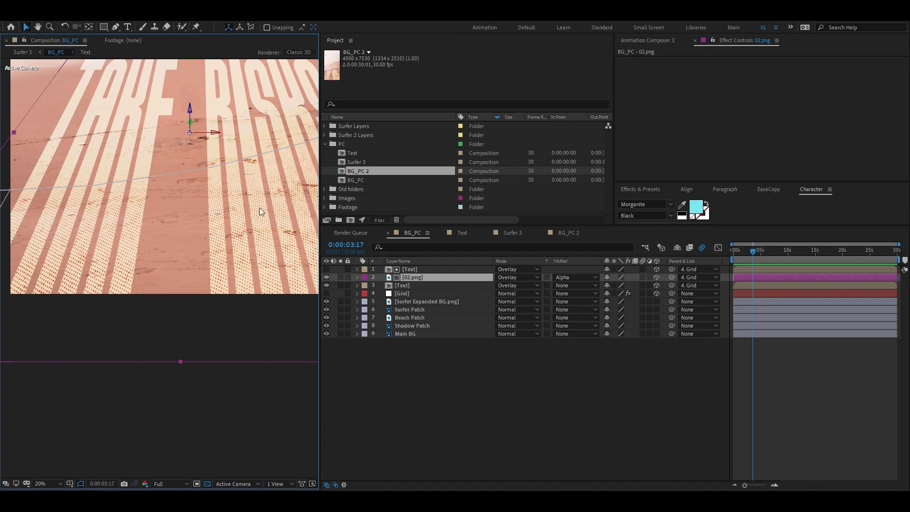
left_click(494, 396)
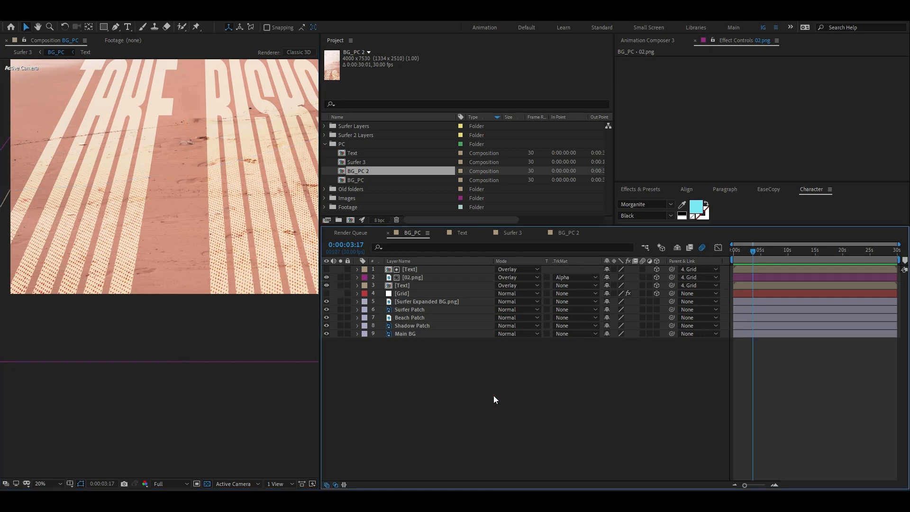
key("alt+slash")
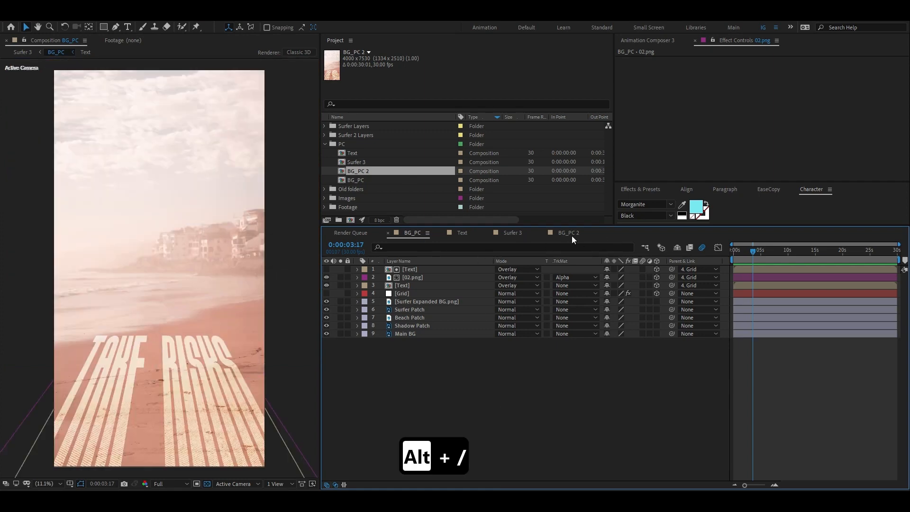
Open the Surfer 3 composition and inspect the position keyframes of Null 8, the parent of Camera 1
left_click(518, 232)
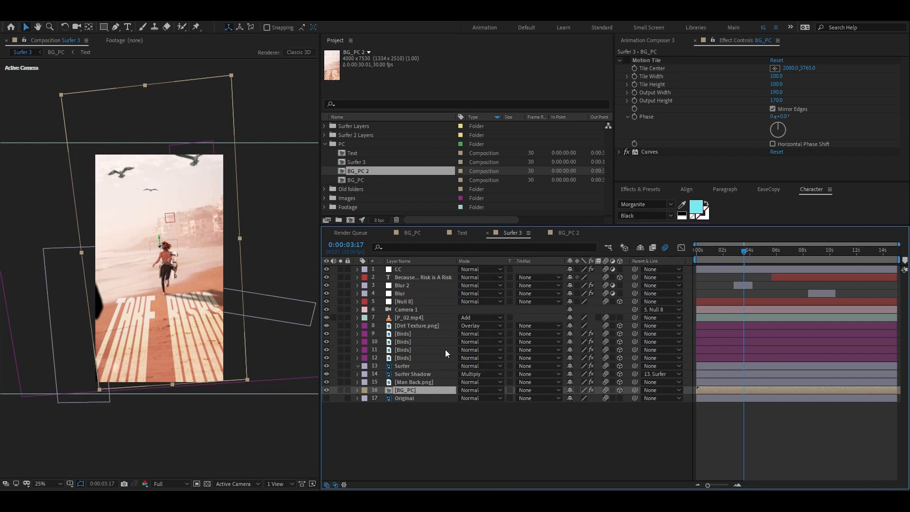
left_click(406, 311)
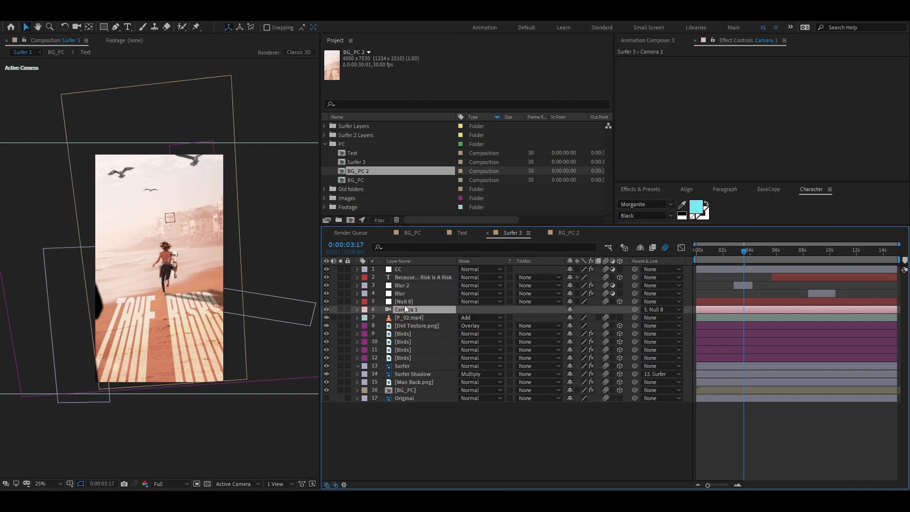
left_click(405, 304)
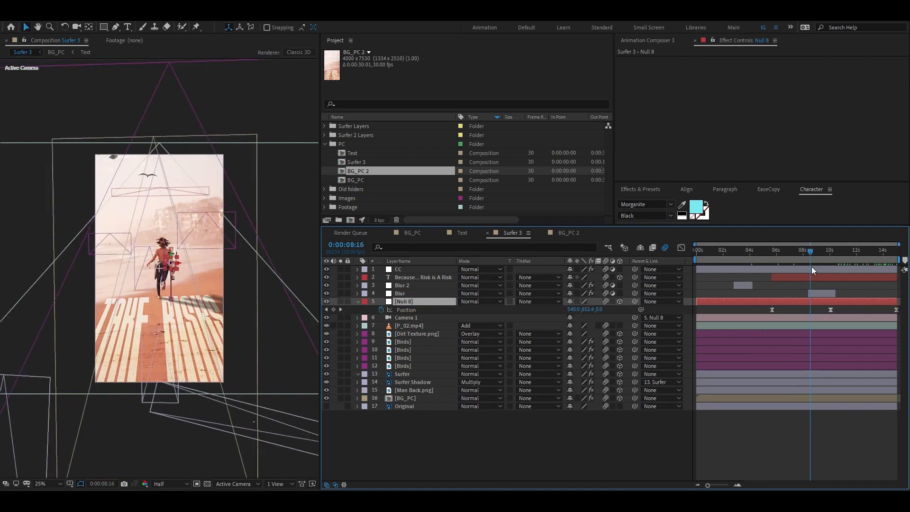
Reveal the Blur adjustment layer's Blur Radius keyframes and inspect the lens blur at 0:00:08:27
left_click(815, 294)
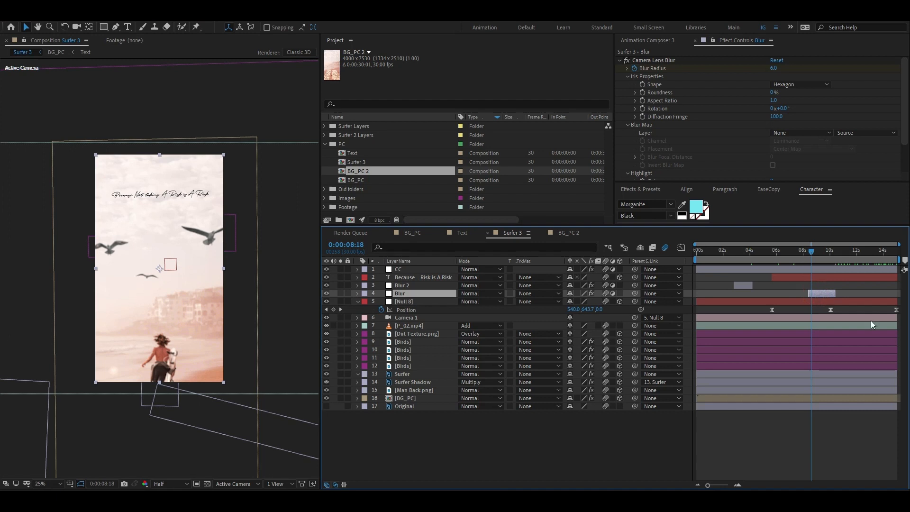
left_click(812, 251)
left_click_drag(812, 251, 809, 250)
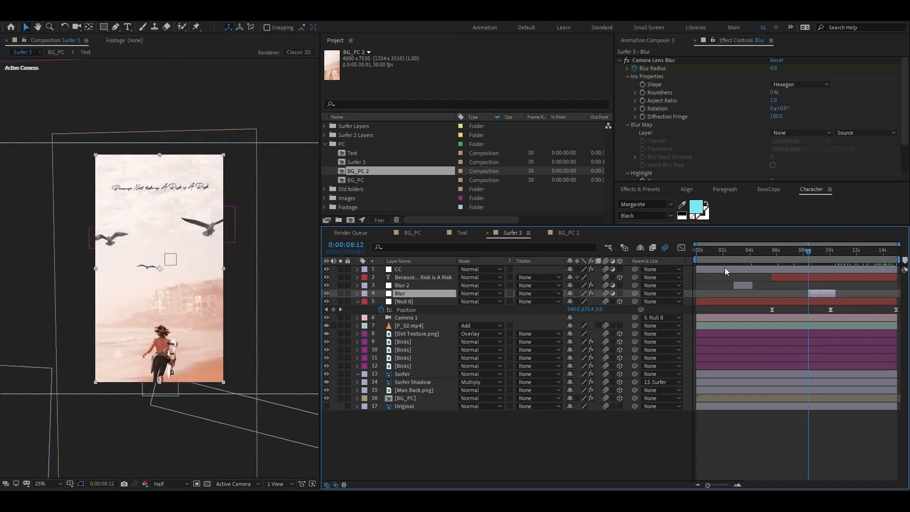
left_click(746, 286)
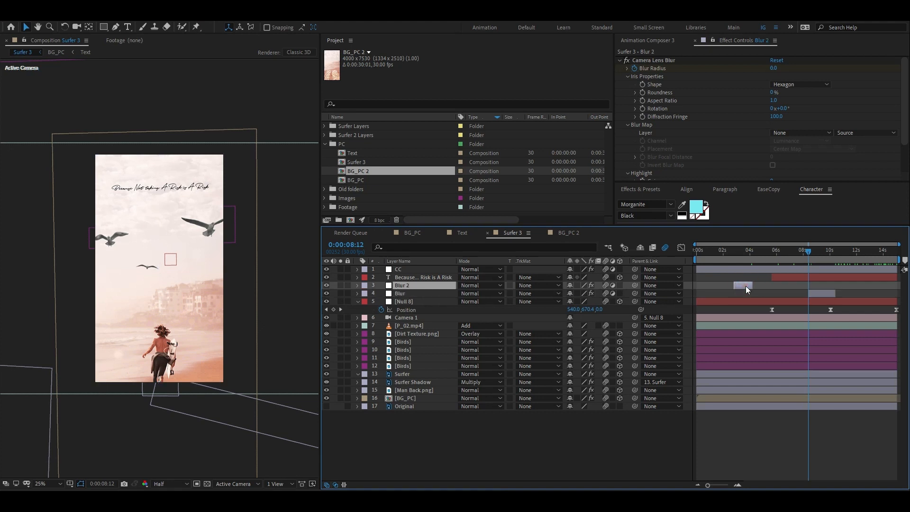
left_click(827, 294)
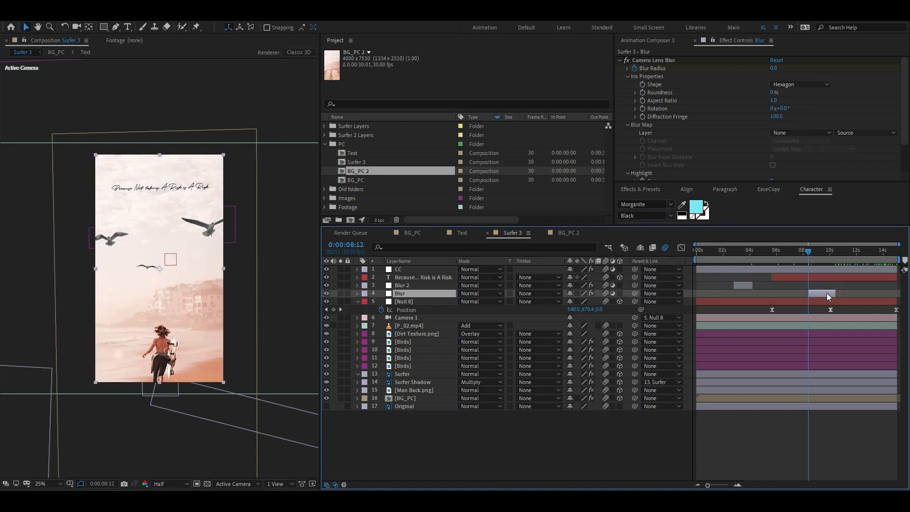
key("u")
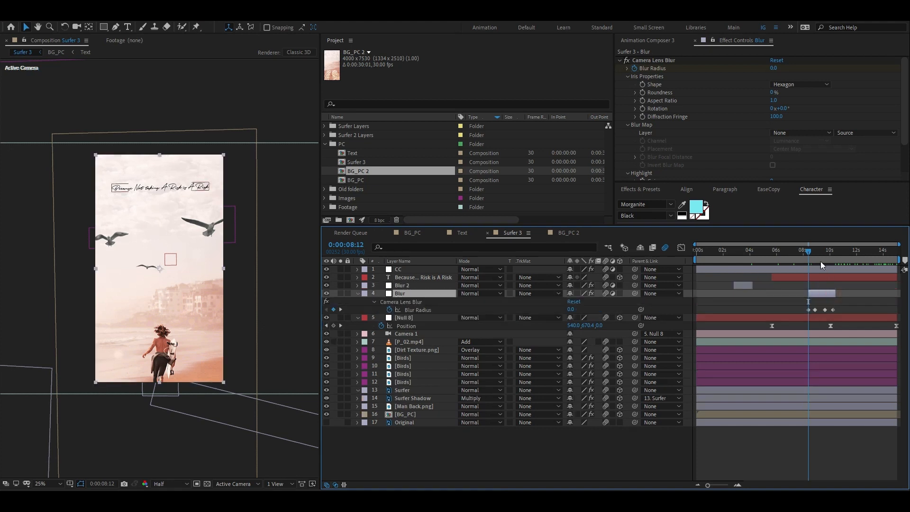
left_click(820, 301)
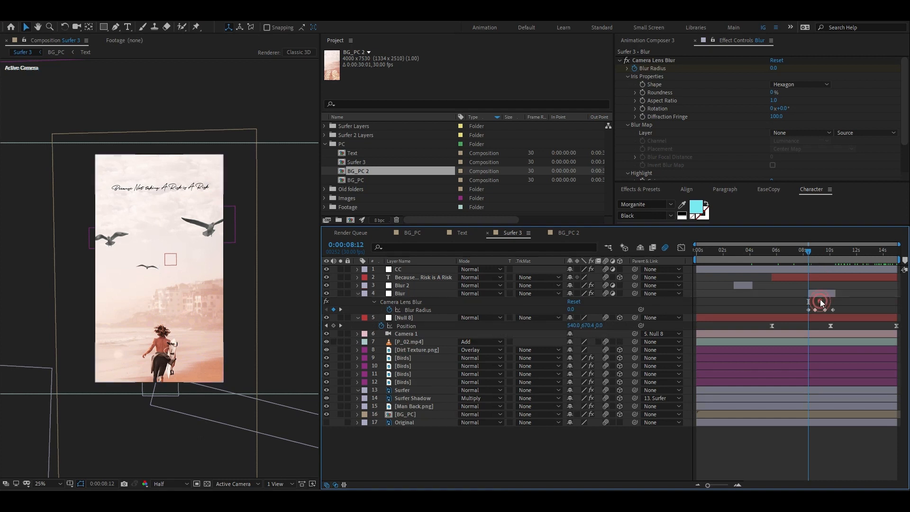
left_click(816, 257)
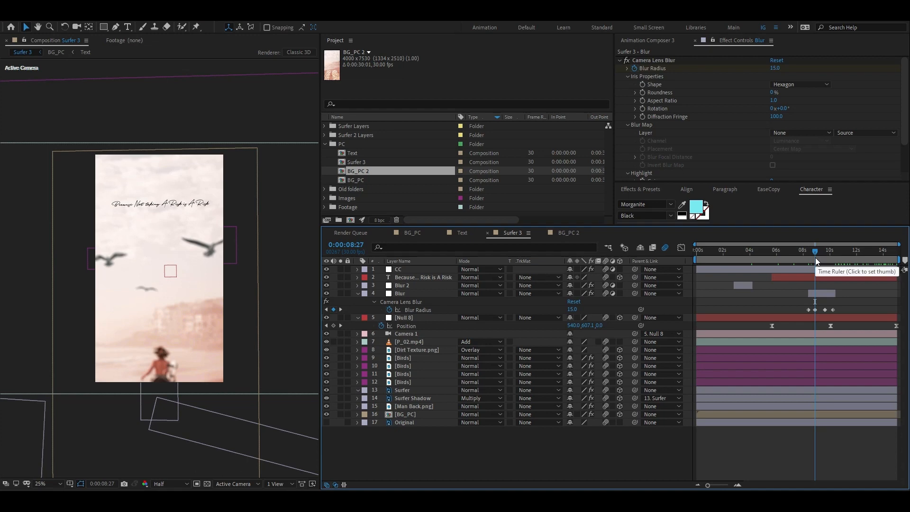
Go to 0:00:10:10 and enable the Motion Tile effect on the BG_PC layer
left_click(812, 277)
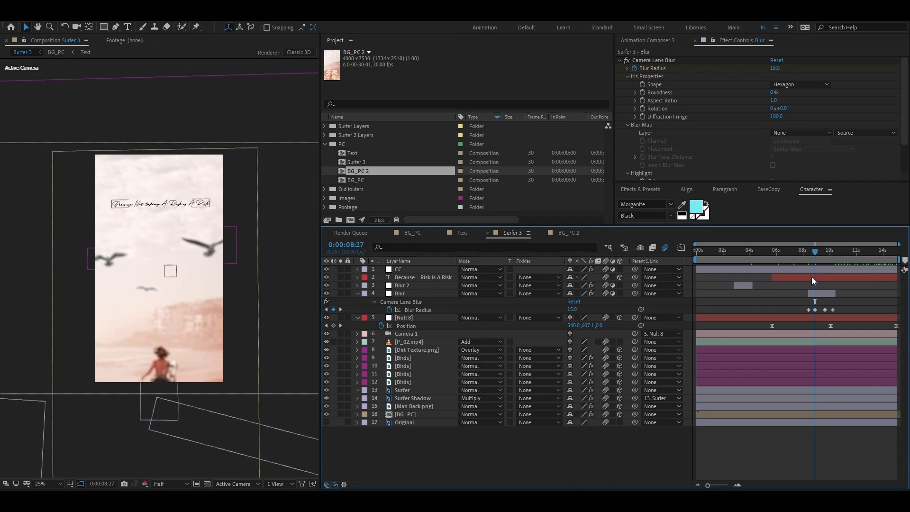
left_click_drag(770, 255, 836, 258)
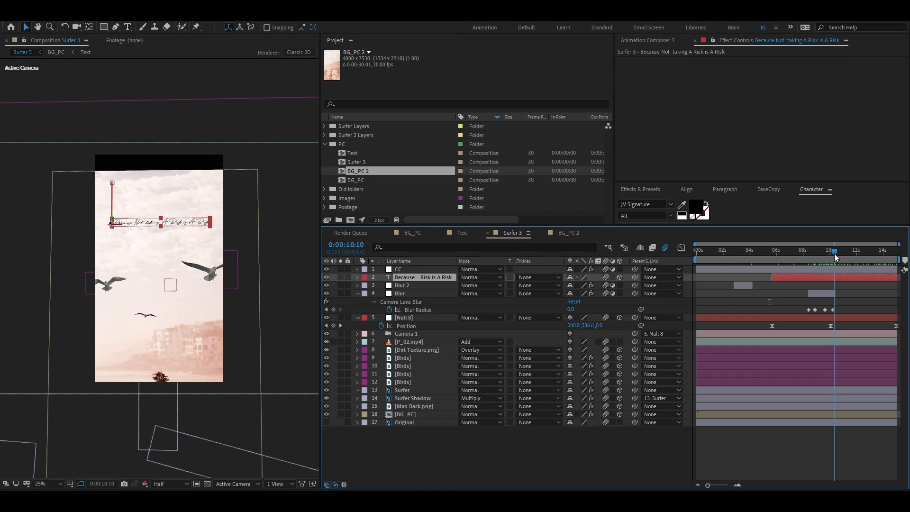
left_click(418, 414)
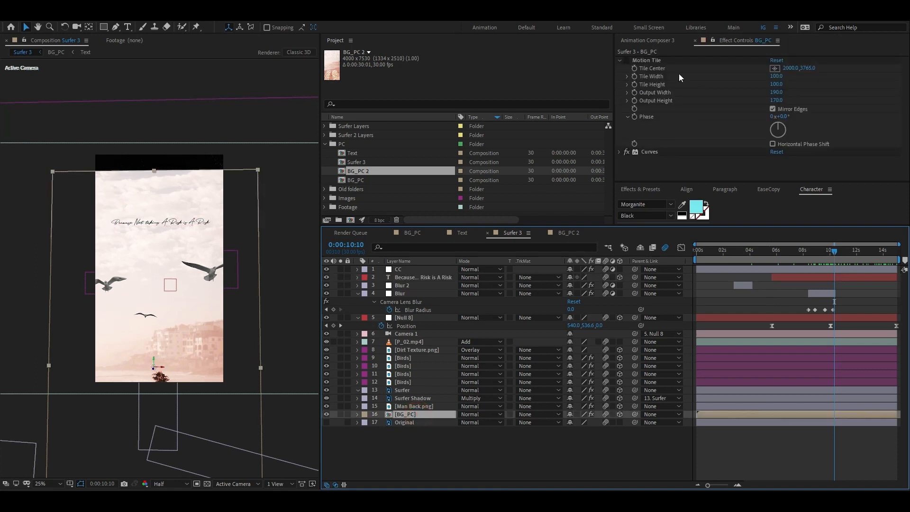
left_click(628, 60)
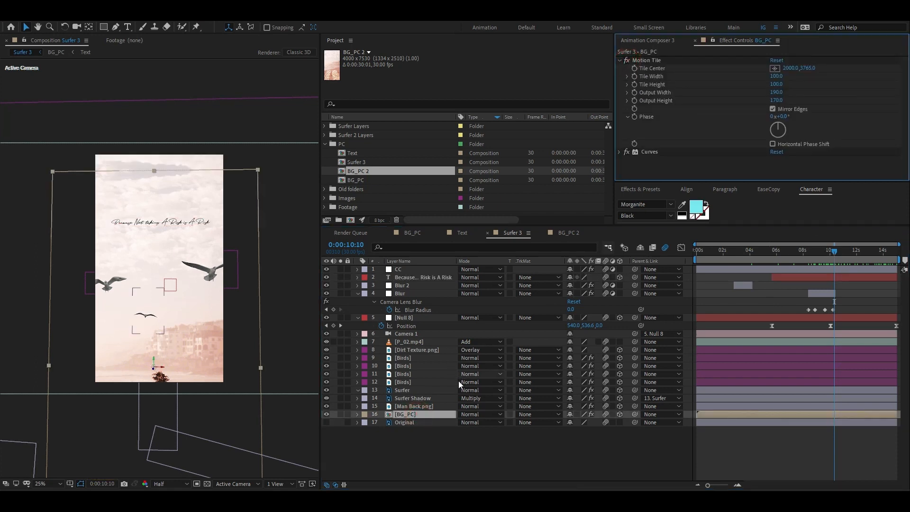
left_click(419, 433)
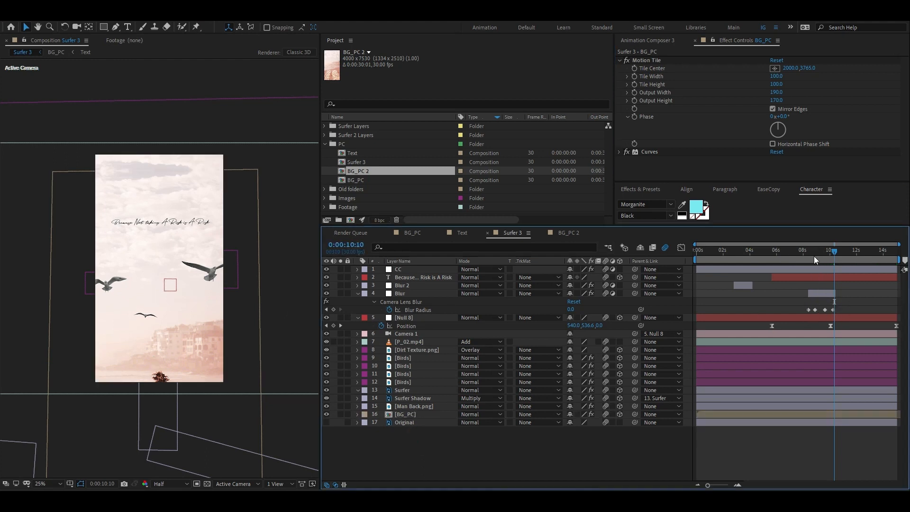
Reveal the Blur 2 layer's Blur Radius keyframes and scrub through the timeline to review both blur transitions
left_click_drag(815, 256, 824, 255)
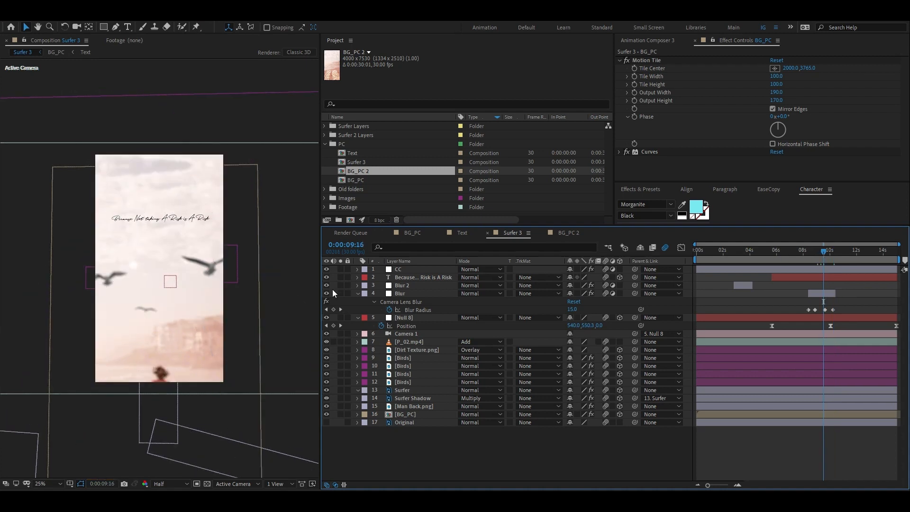
left_click(823, 278)
left_click(821, 294)
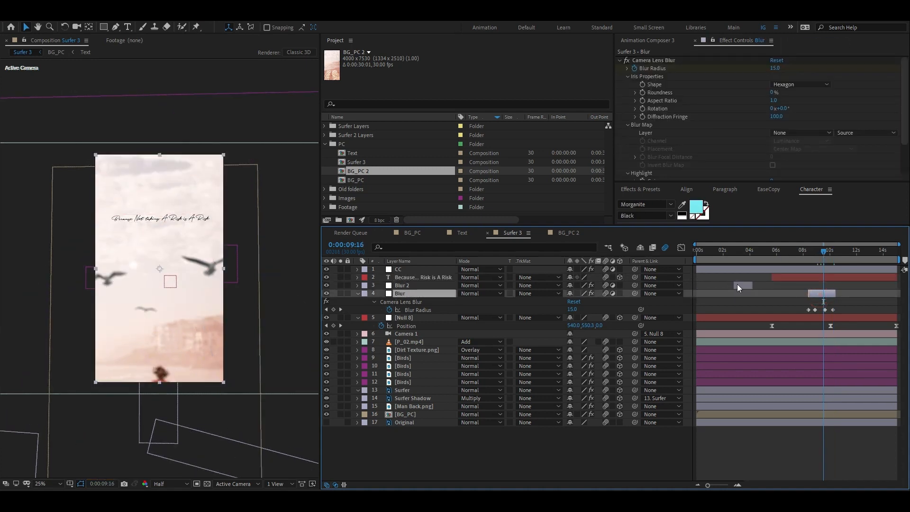
left_click(738, 285)
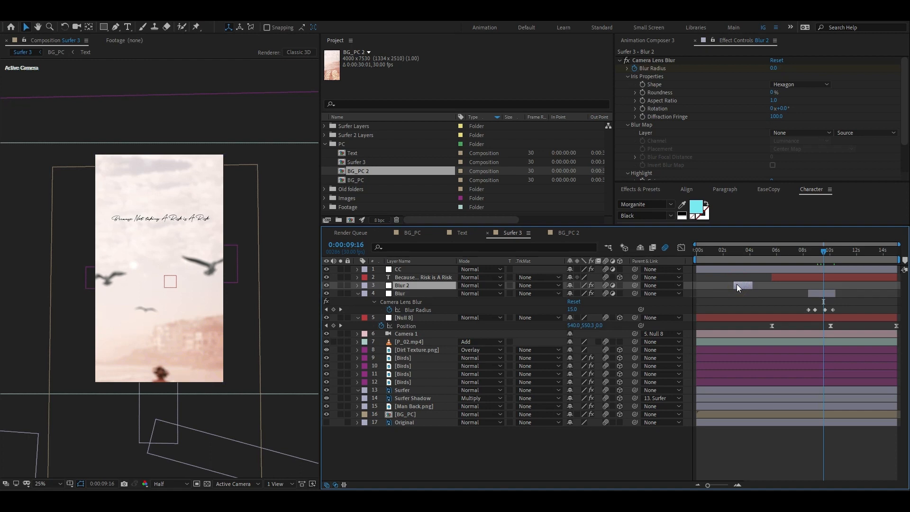
key("u")
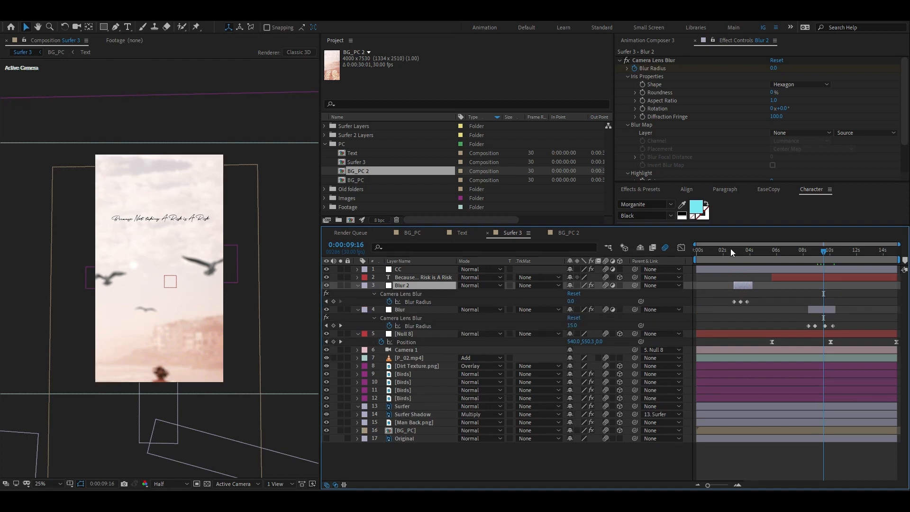
left_click(730, 260)
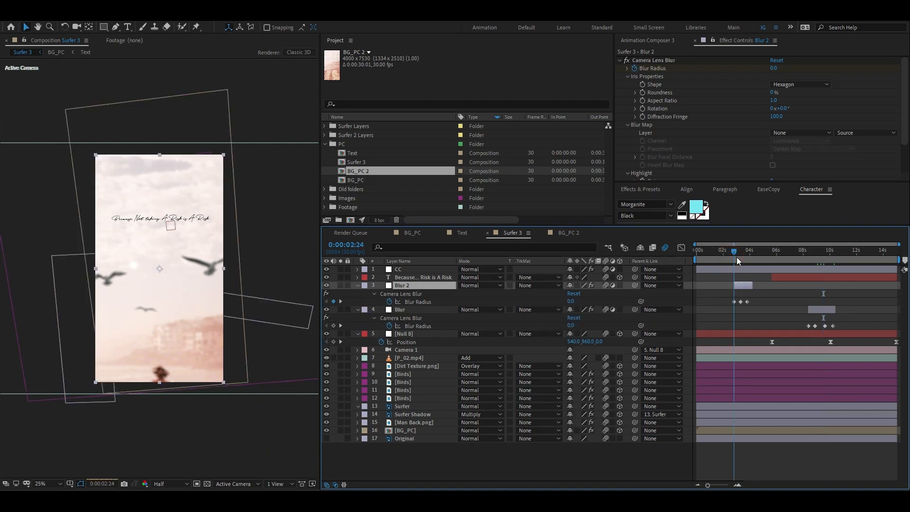
left_click_drag(738, 261, 817, 254)
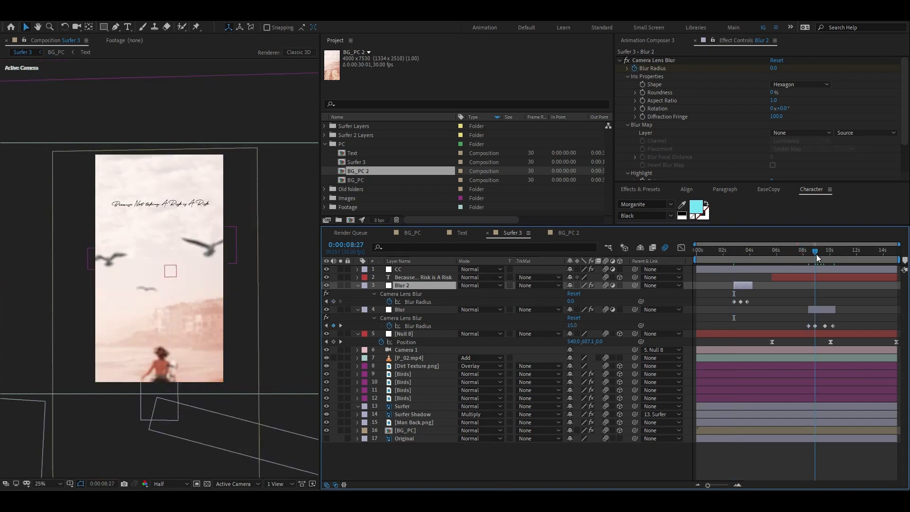
left_click_drag(816, 254, 882, 257)
Reveal Camera 1's keyframed position, orientation and rotation, and review the camera animation from the start
left_click(427, 350)
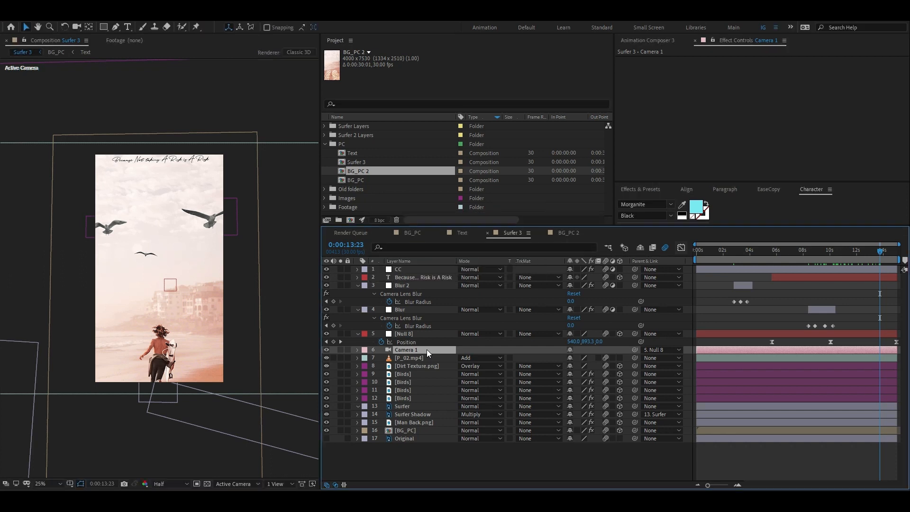
left_click(427, 333)
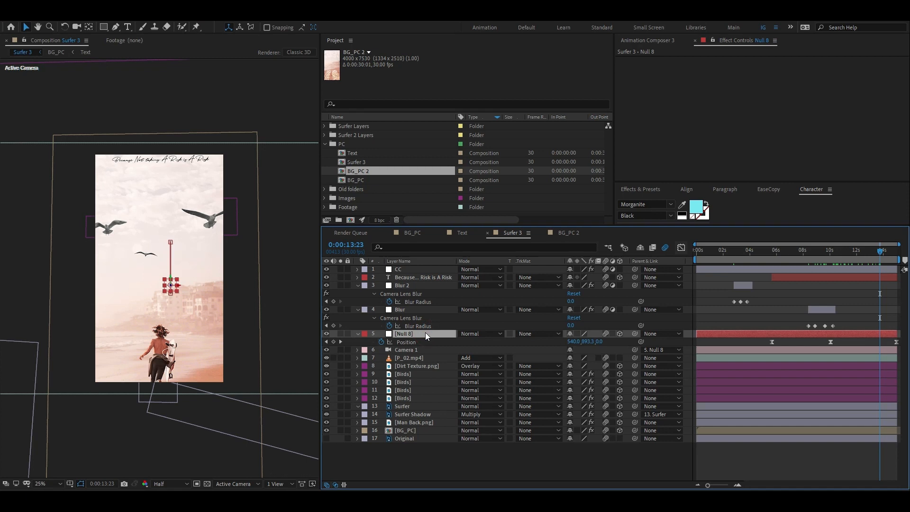
left_click(446, 350)
key("u")
key("Home")
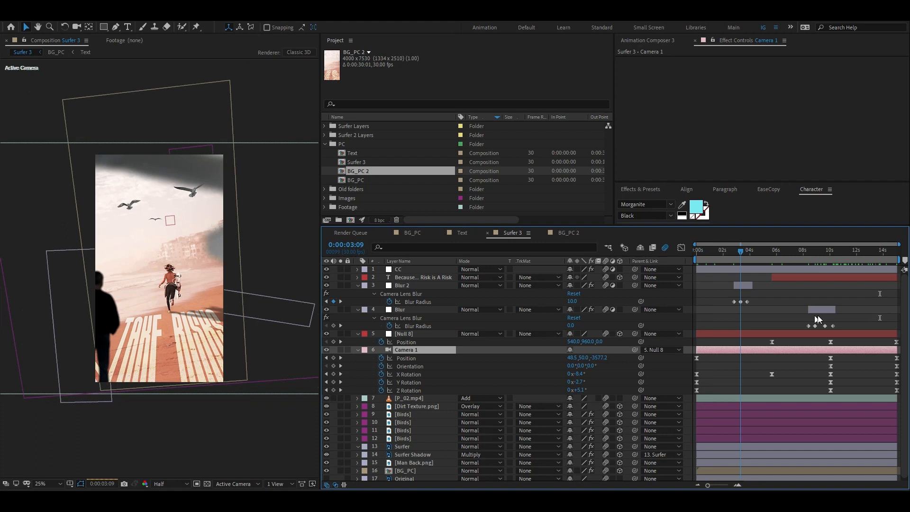
left_click_drag(816, 316, 894, 322)
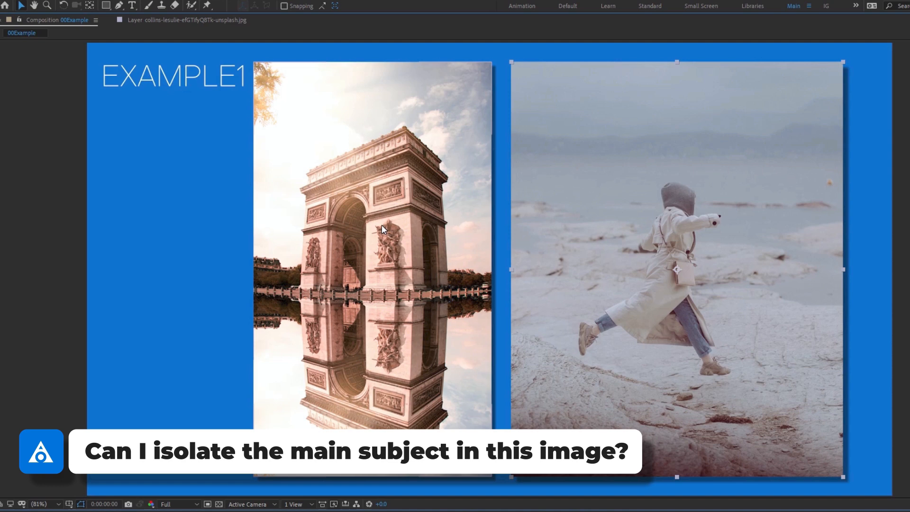
Open the triumphal arch photo from the 00Example composition in its own Layer view
double_click(394, 257)
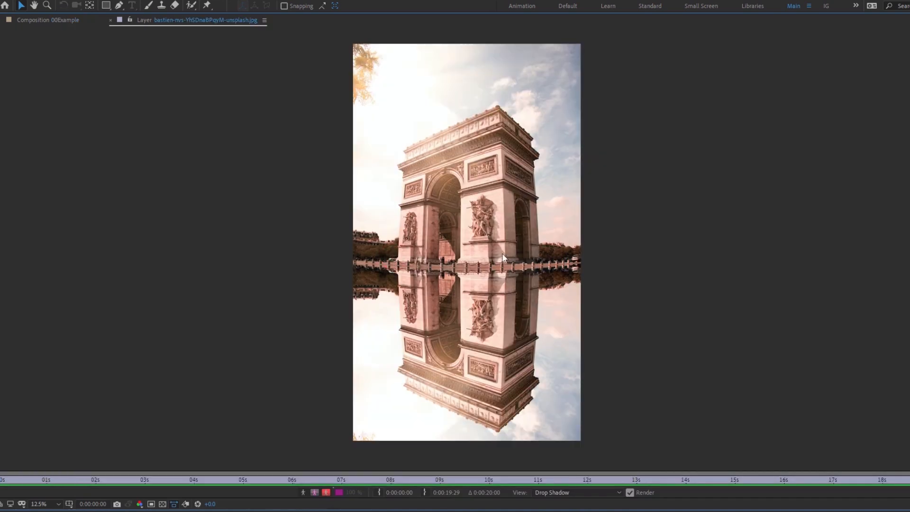
Examine the triumphal arch photo up close, checking the arch's base, its waterline and its mirrored reflection, and return to the full workspace
scroll(513, 250, "up", 1)
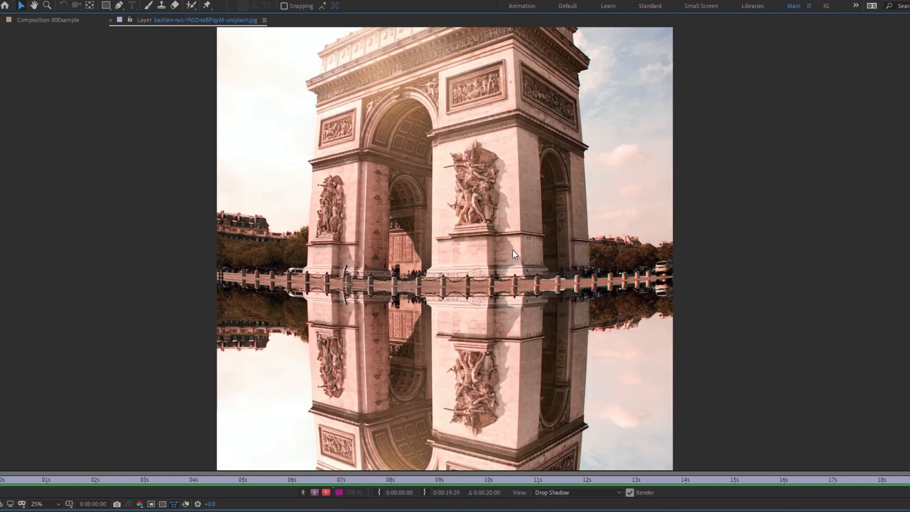
key("space")
left_click_drag(441, 323, 453, 189)
left_click_drag(427, 290, 426, 265)
left_click_drag(416, 338, 404, 441)
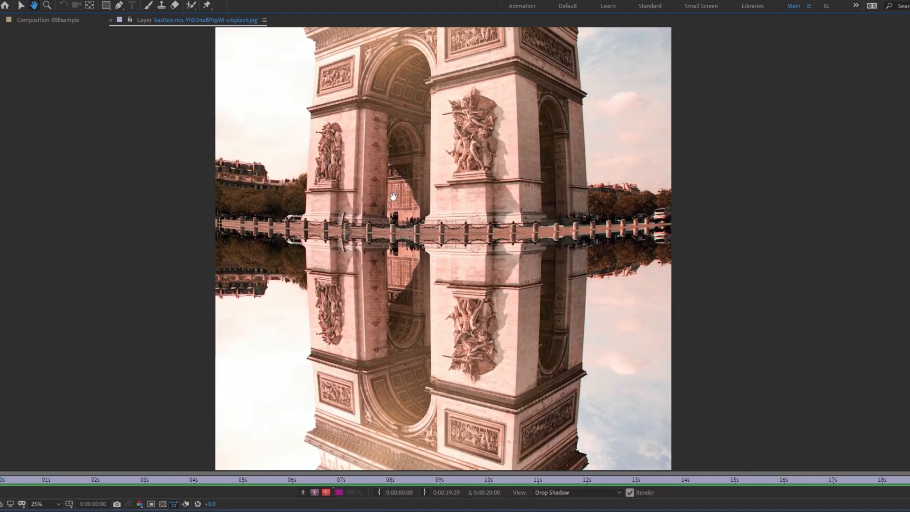
left_click_drag(394, 199, 387, 321)
scroll(406, 287, "down", 1)
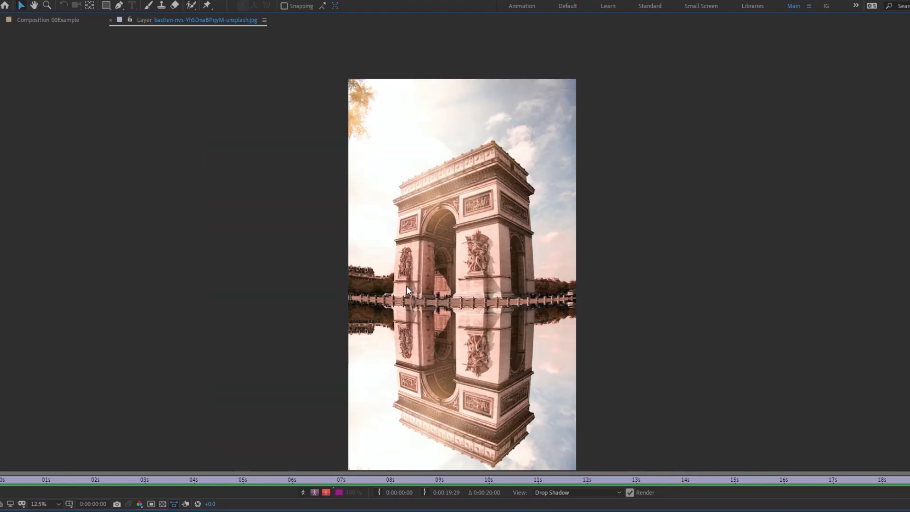
key("space")
left_click_drag(406, 286, 396, 263)
scroll(397, 260, "up", 1)
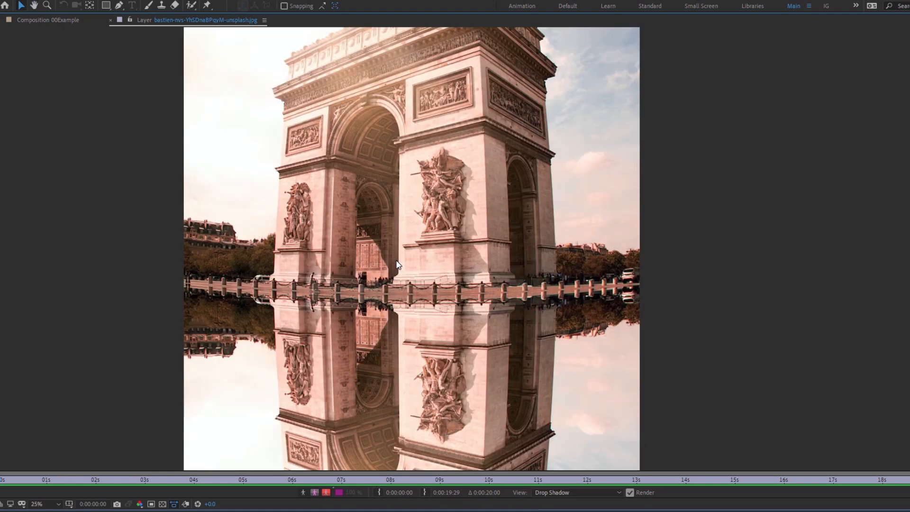
key("shift+slash")
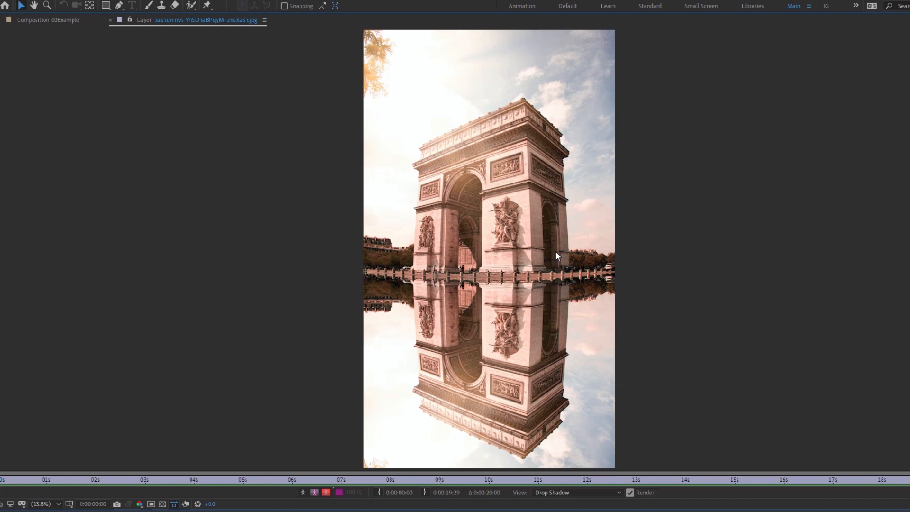
key("grave")
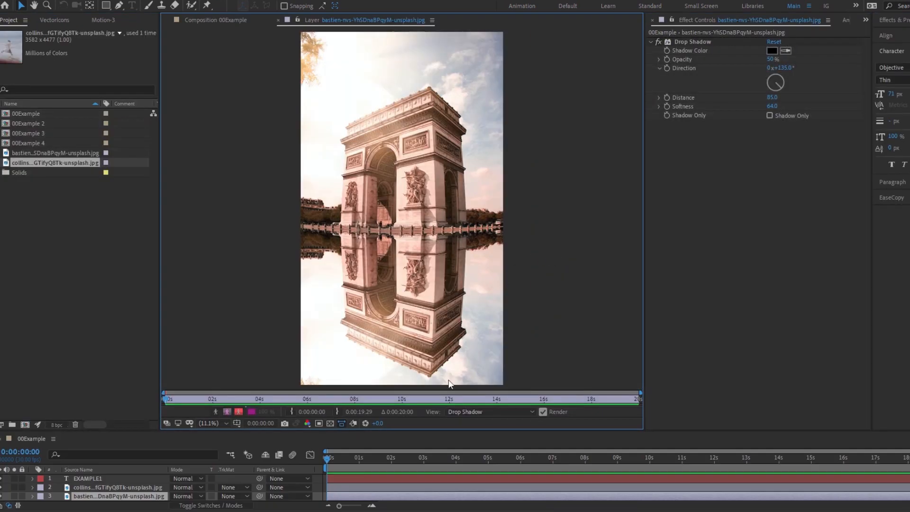
Open the running person photo from the 00Example composition in its own Layer view and inspect it in a maximized viewer
left_click(221, 19)
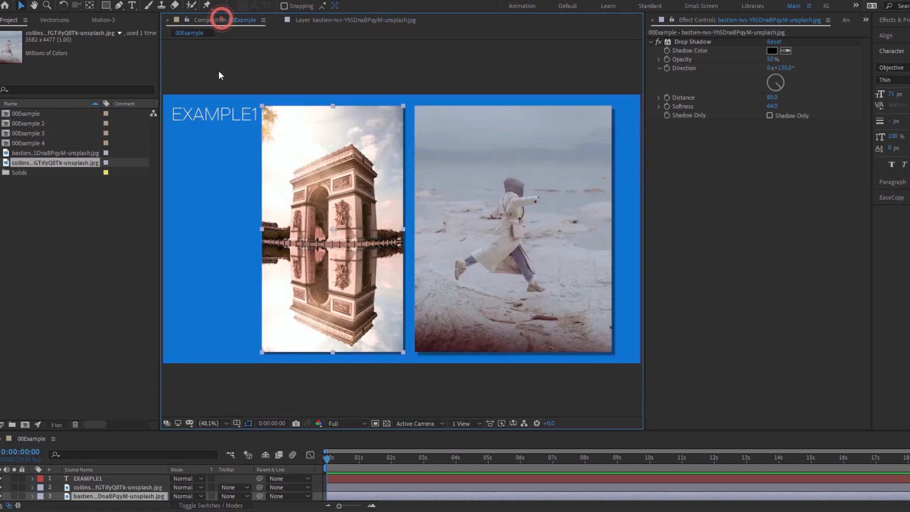
double_click(493, 279)
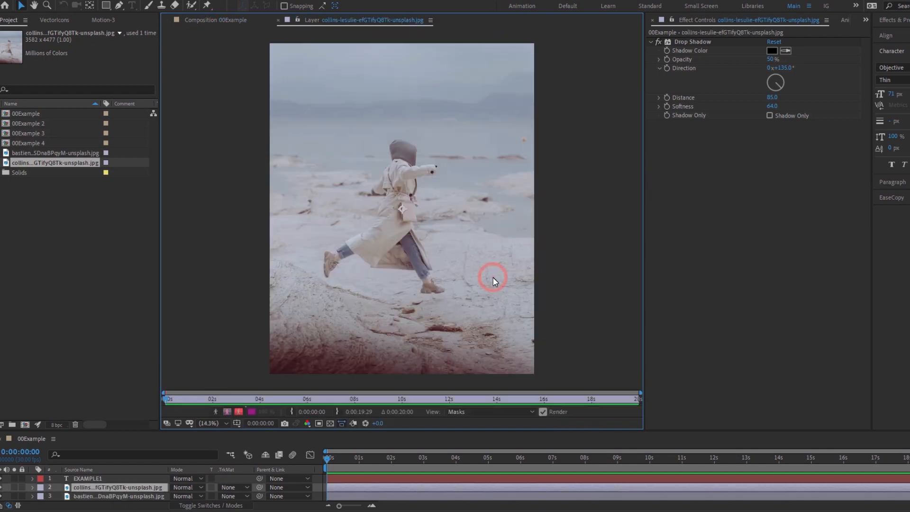
key("grave")
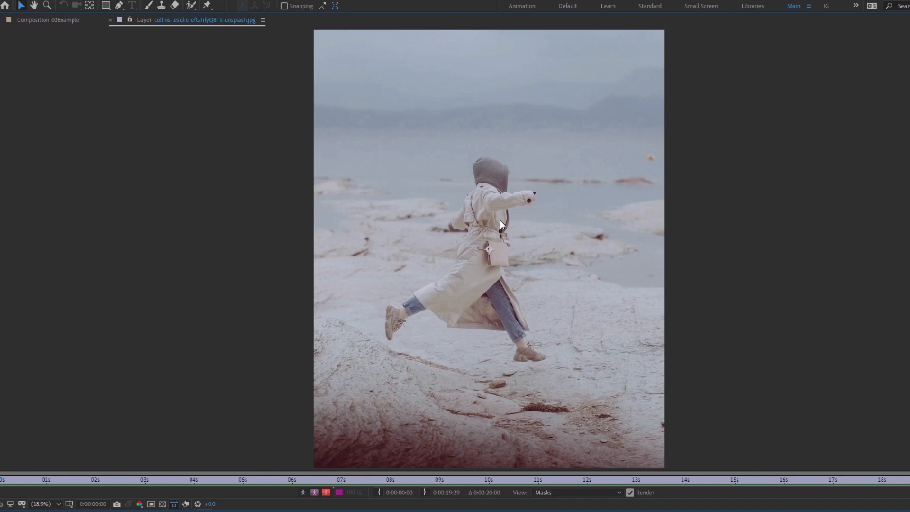
key("grave")
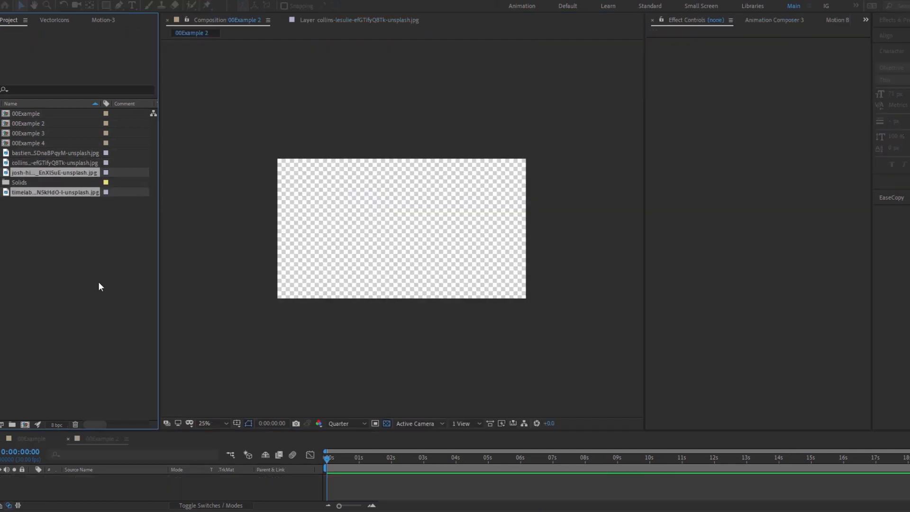
Open the photo of the woman on the swing as footage and inspect it in a maximized viewer
left_click(98, 281)
double_click(51, 174)
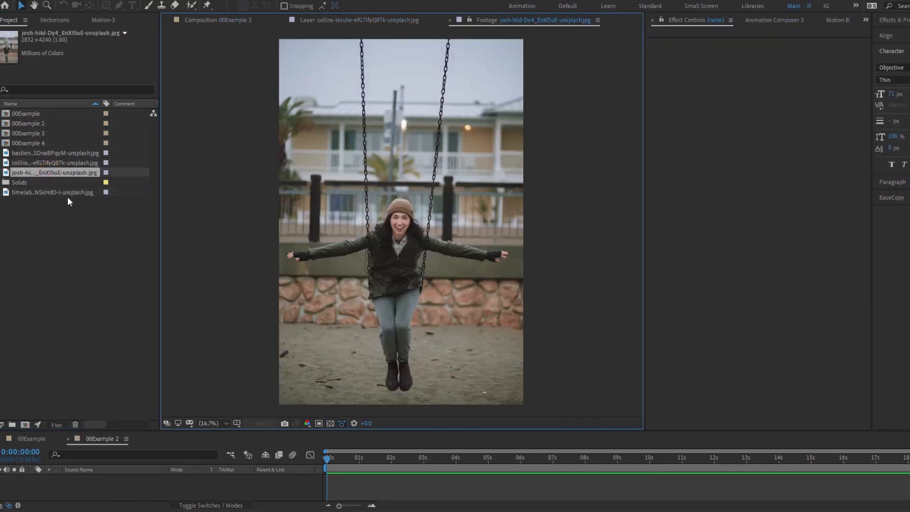
key("grave")
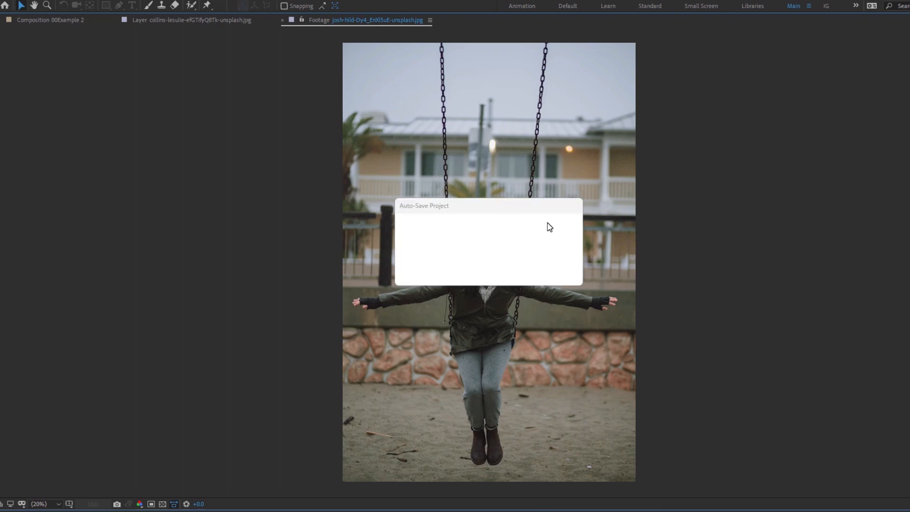
key("grave")
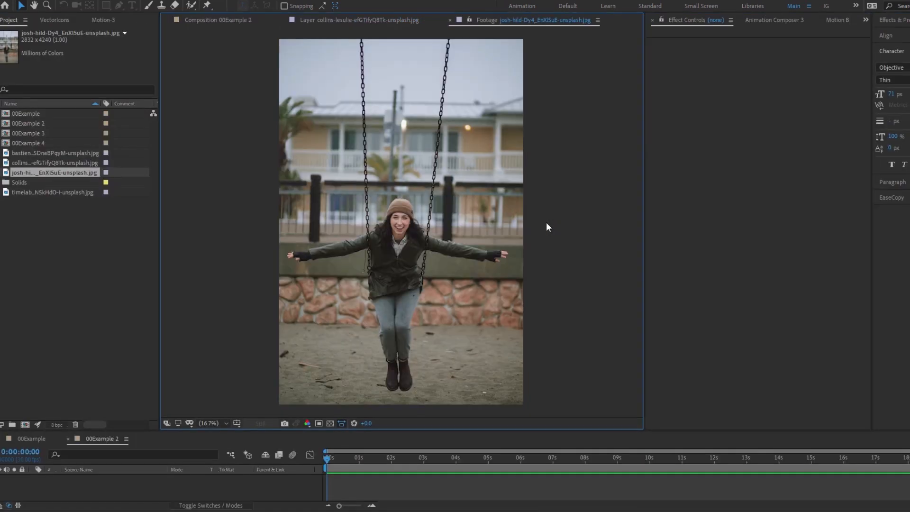
Open the aerial city photo with the arch roundabout as footage and inspect it in a maximized viewer
double_click(36, 192)
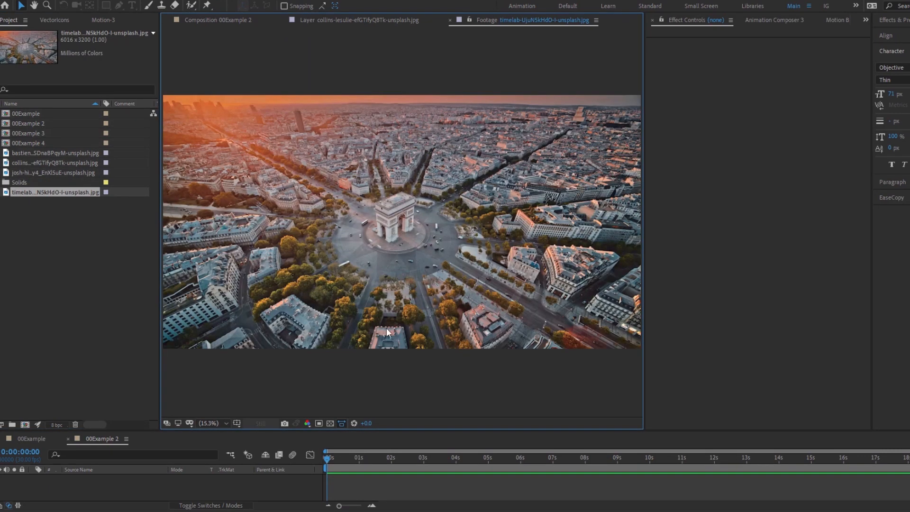
key("grave")
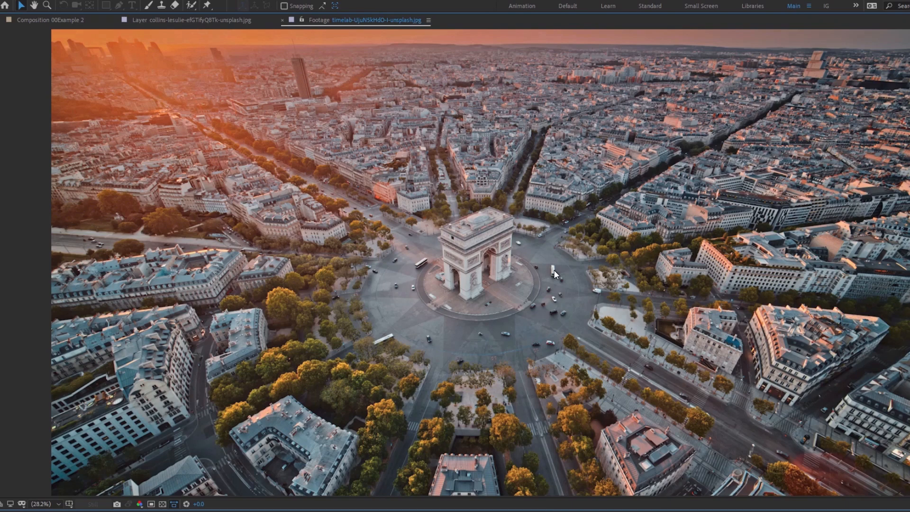
key("grave")
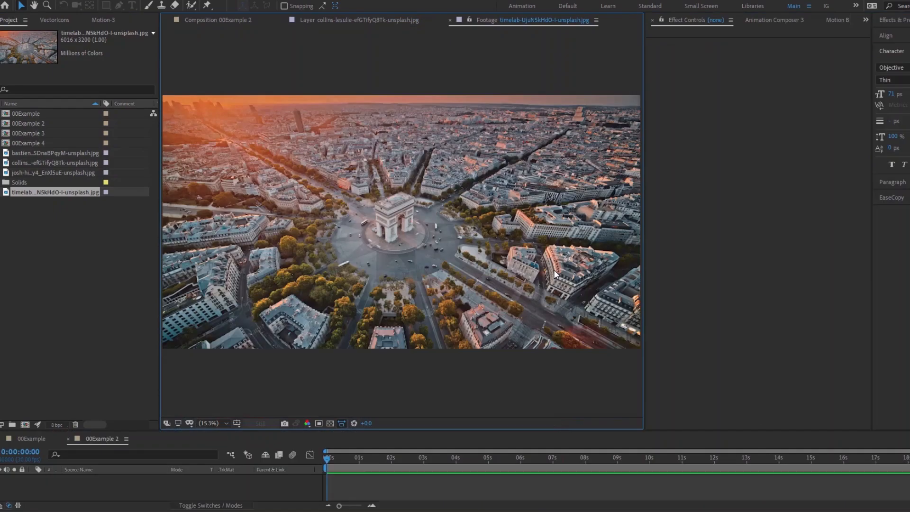
Open the photo of the red-jacketed hiker facing the mountain as footage and inspect it fitted to a maximized viewer
left_click(74, 299)
double_click(52, 182)
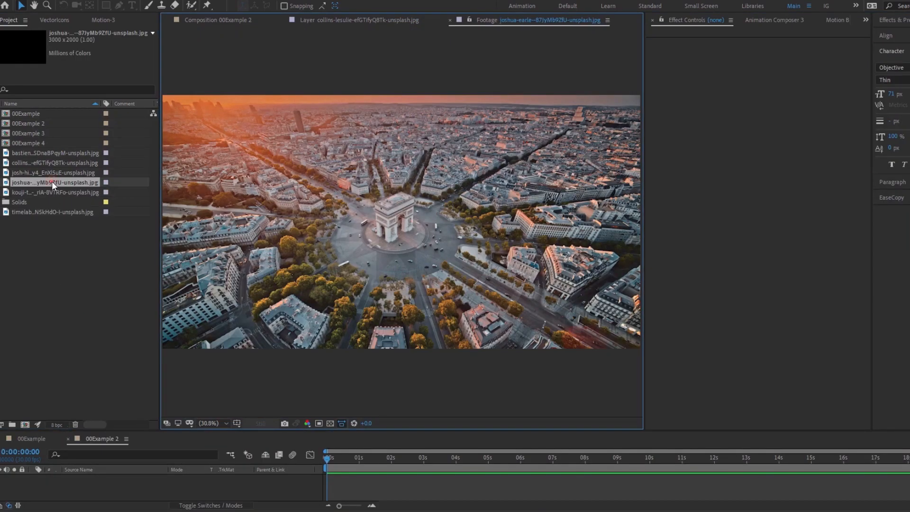
key("comma")
key("comma")
key("grave")
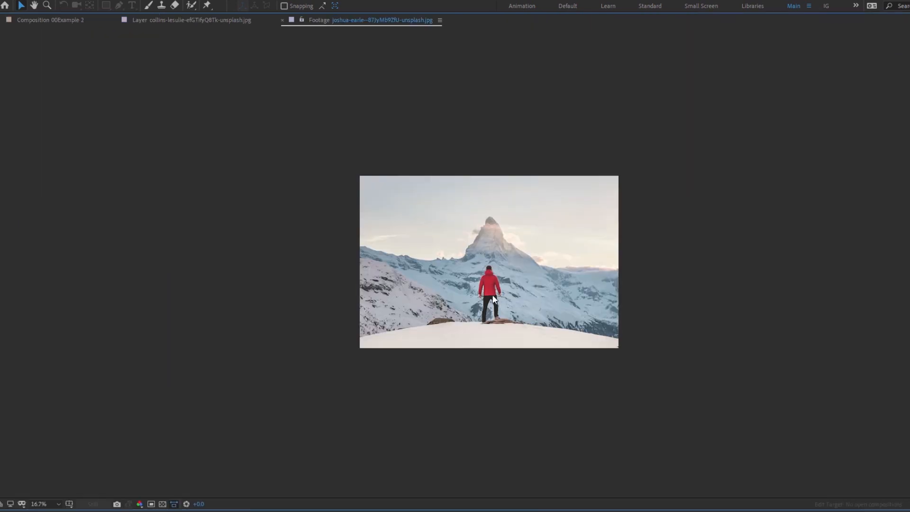
key("shift+slash")
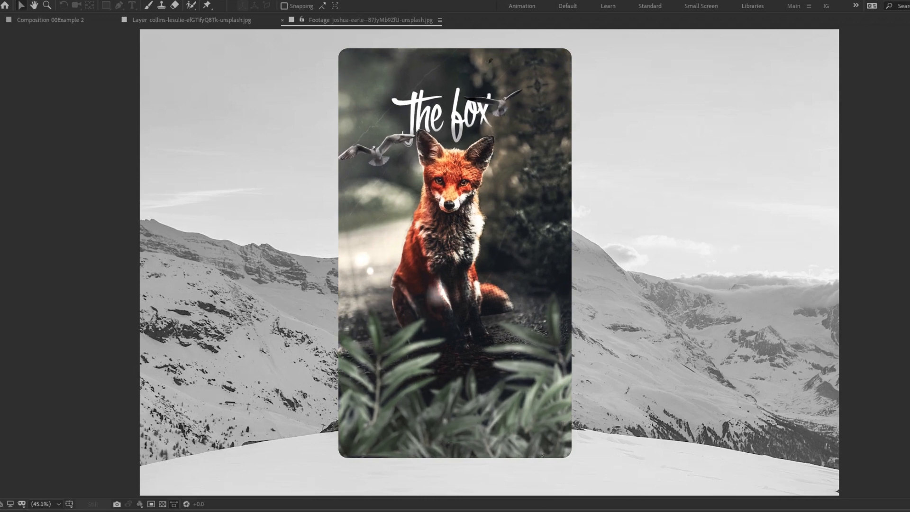
key("grave")
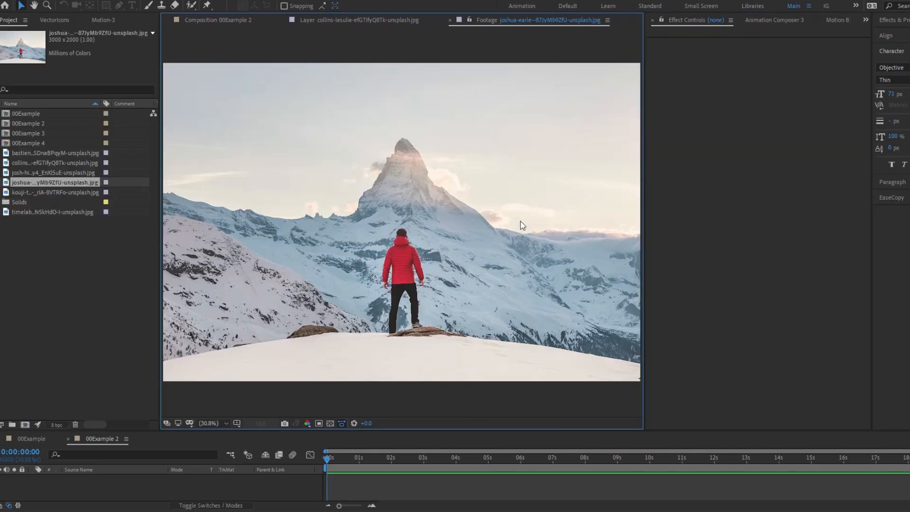
Open the red torii gate photo as footage and examine the gate and its cropped right-hand pillar in a maximized viewer
left_click(31, 192)
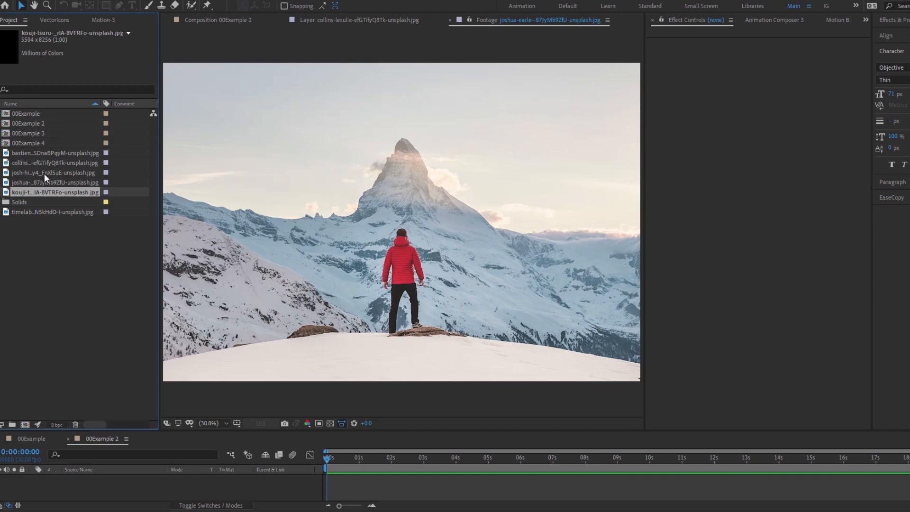
double_click(40, 192)
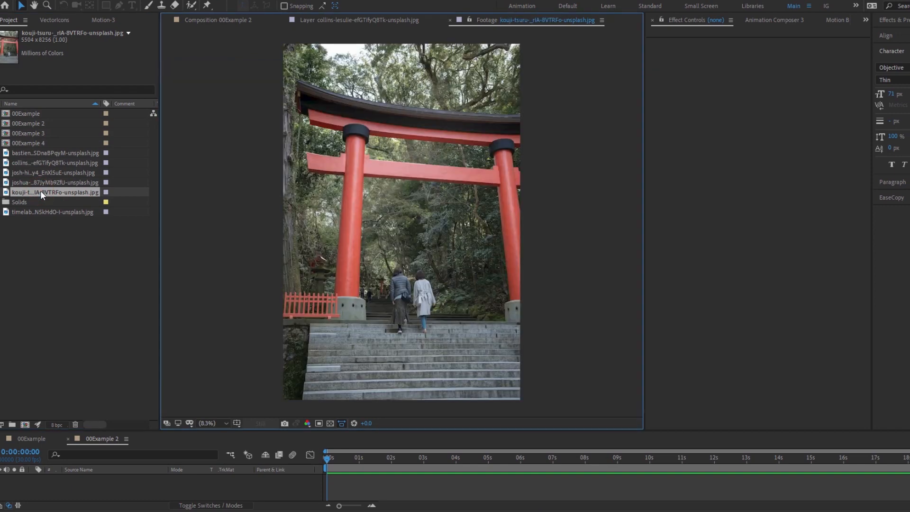
key("grave")
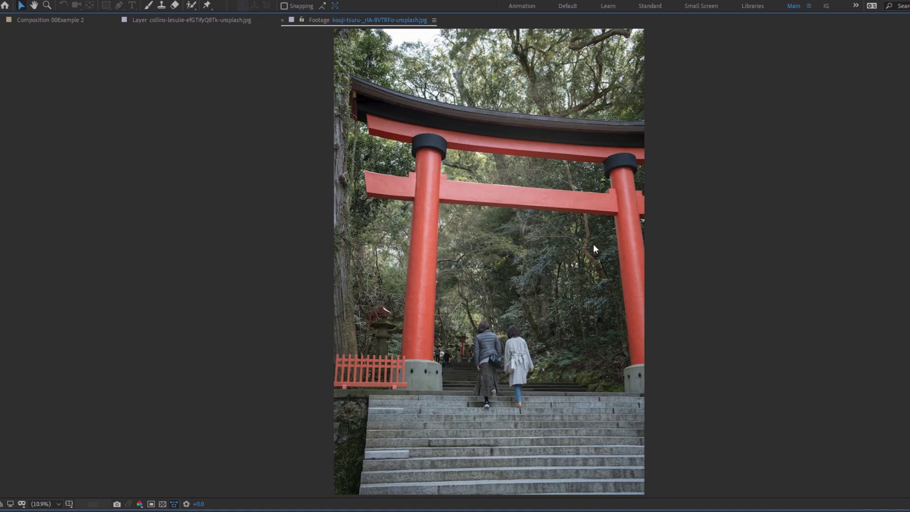
mouse_move(593, 244)
left_mouse_down()
mouse_move(514, 246)
mouse_move(593, 244)
left_mouse_up()
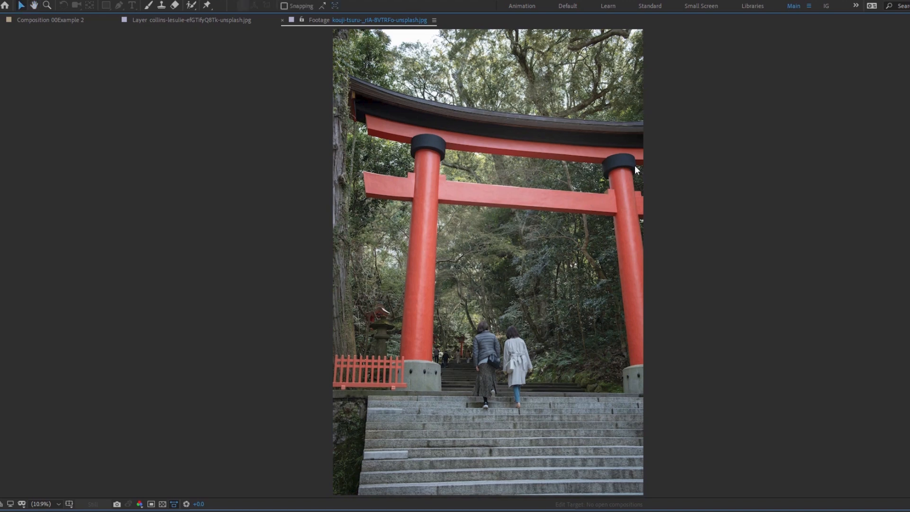
left_click_drag(635, 166, 527, 163)
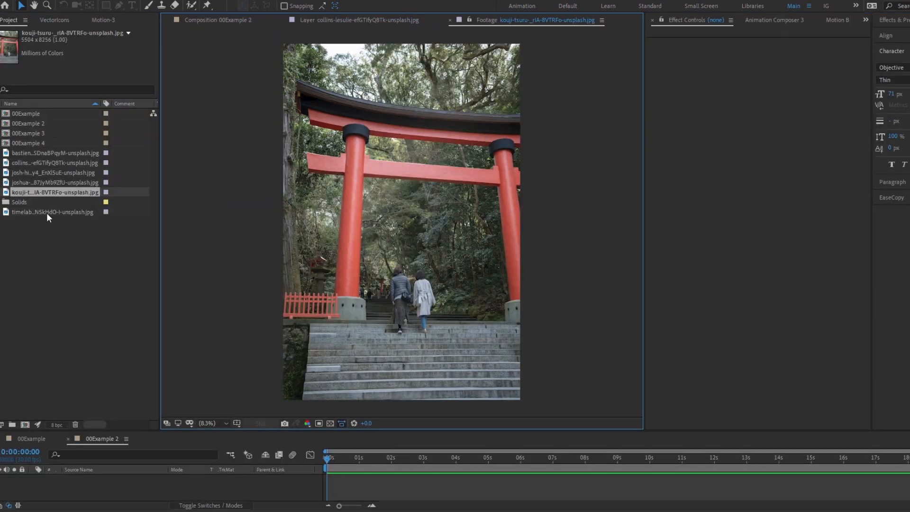
Open the photo of the bird above the mountains and sea as footage and inspect it in a maximized viewer
left_click(46, 212)
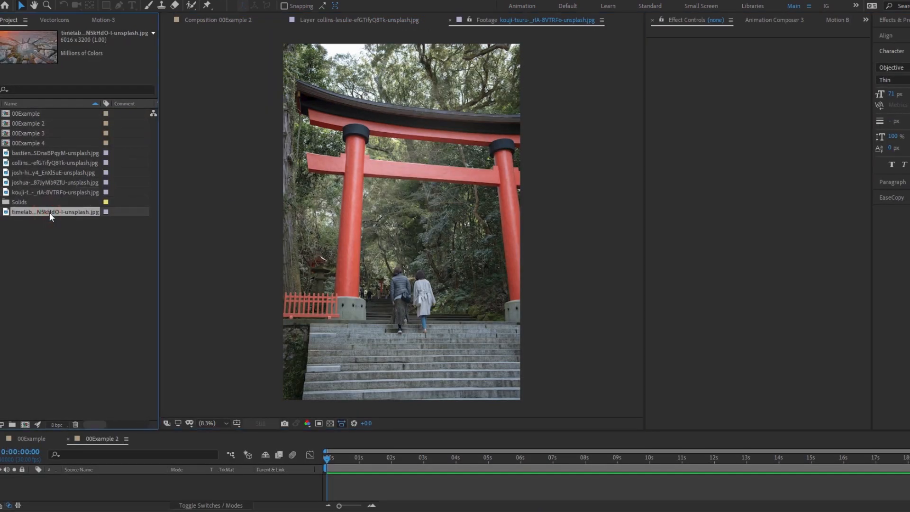
left_click(24, 163)
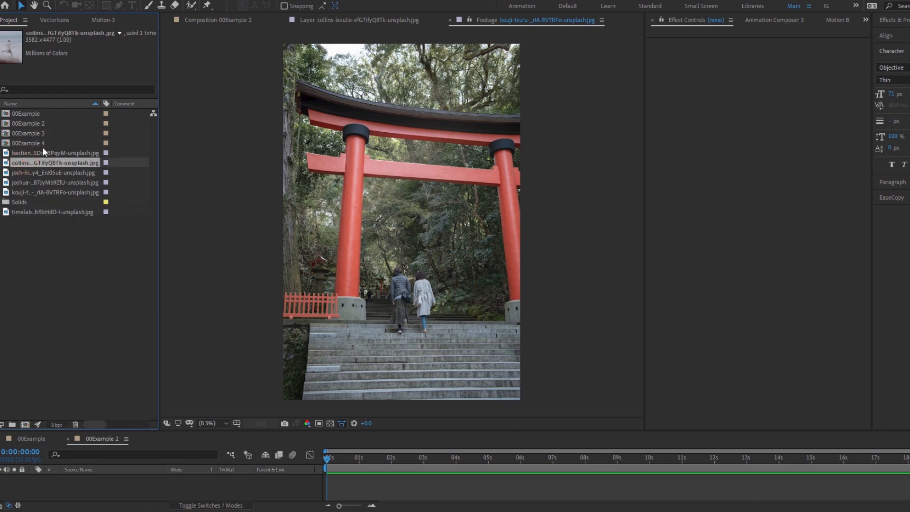
left_click(43, 146)
double_click(36, 212)
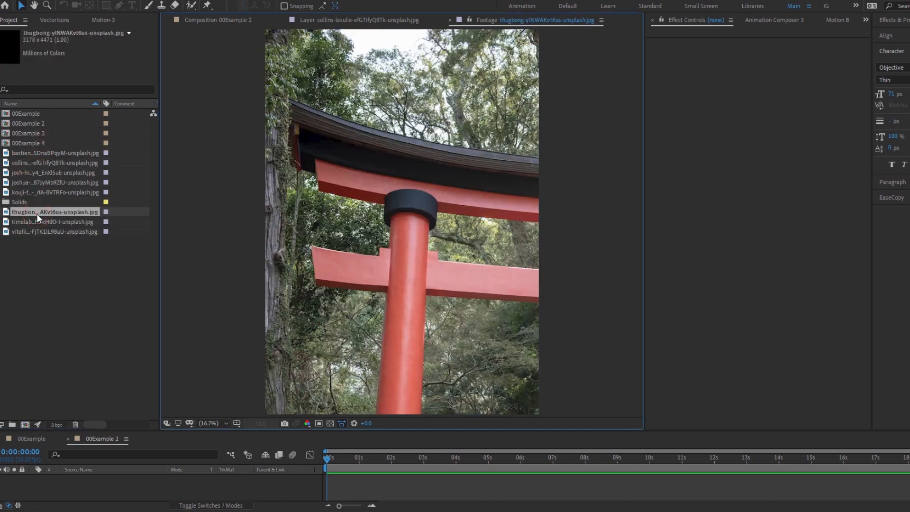
key("grave")
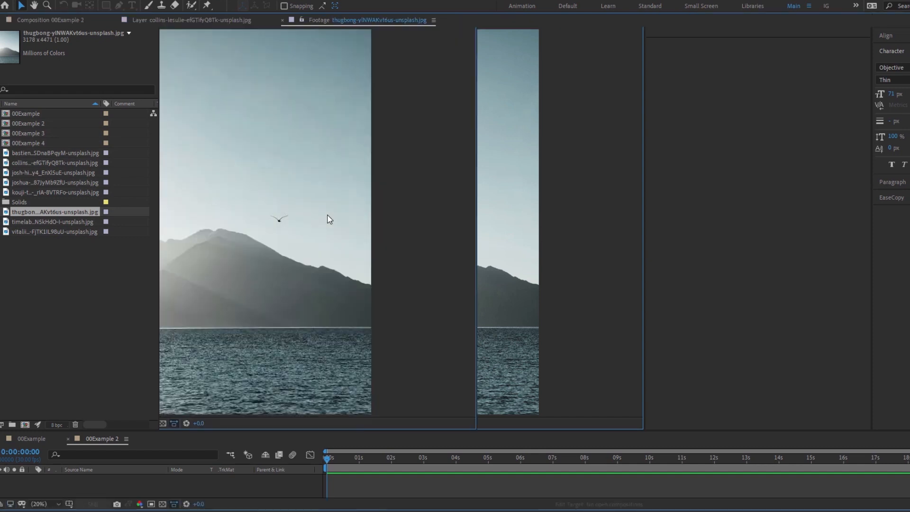
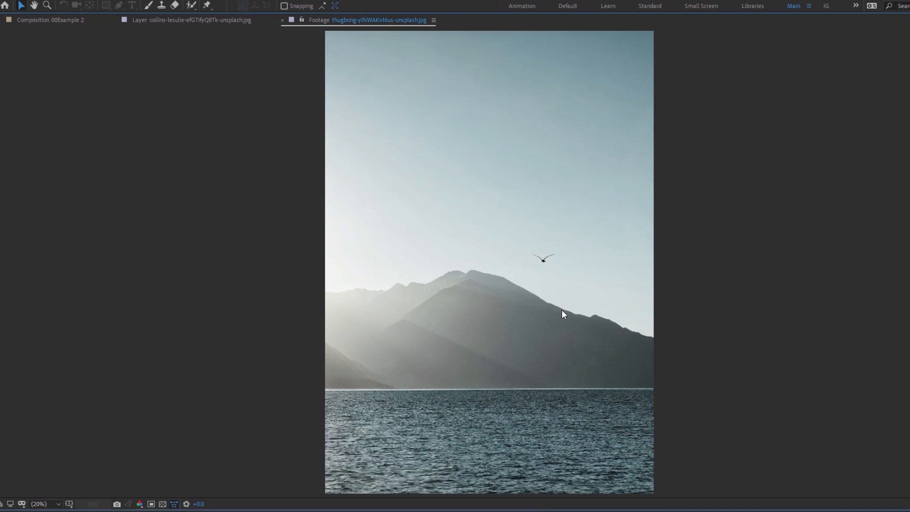
key("grave")
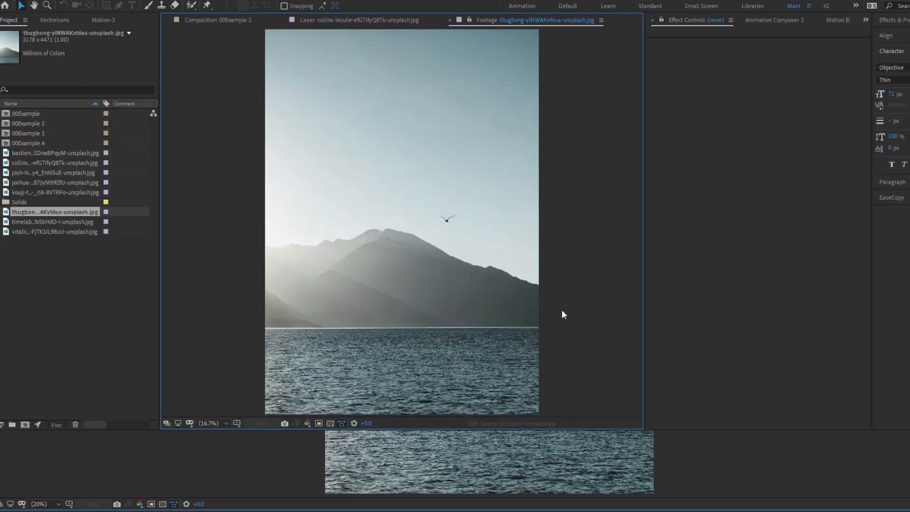
Open the photo of the woman running through the wheat field as footage and inspect it in a maximized viewer
left_click(40, 232)
double_click(42, 234)
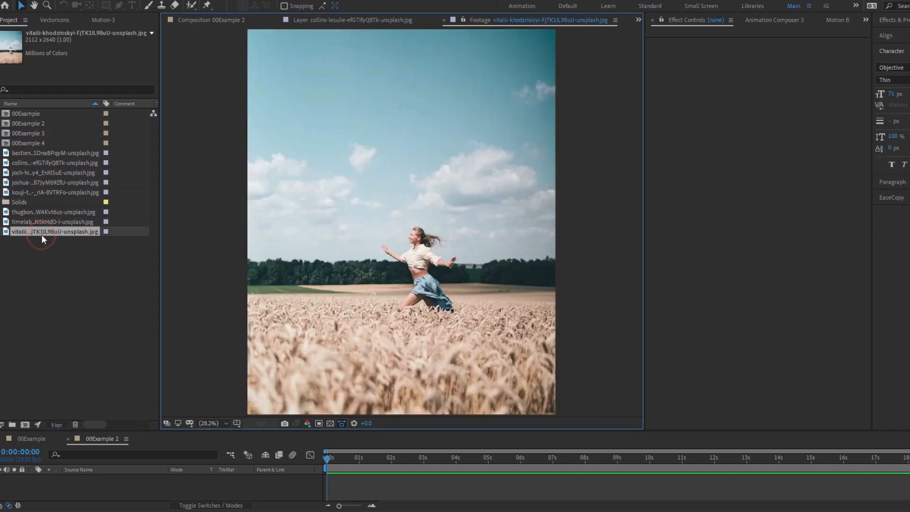
key("grave")
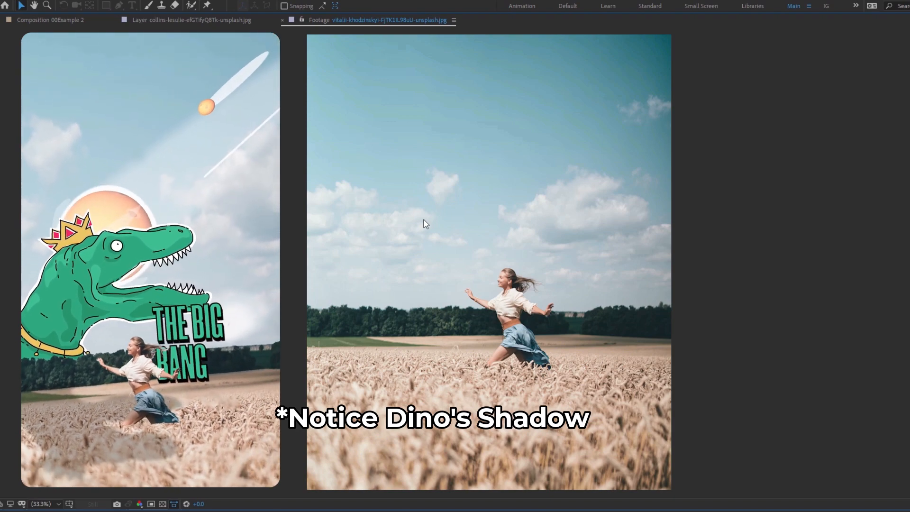
key("grave")
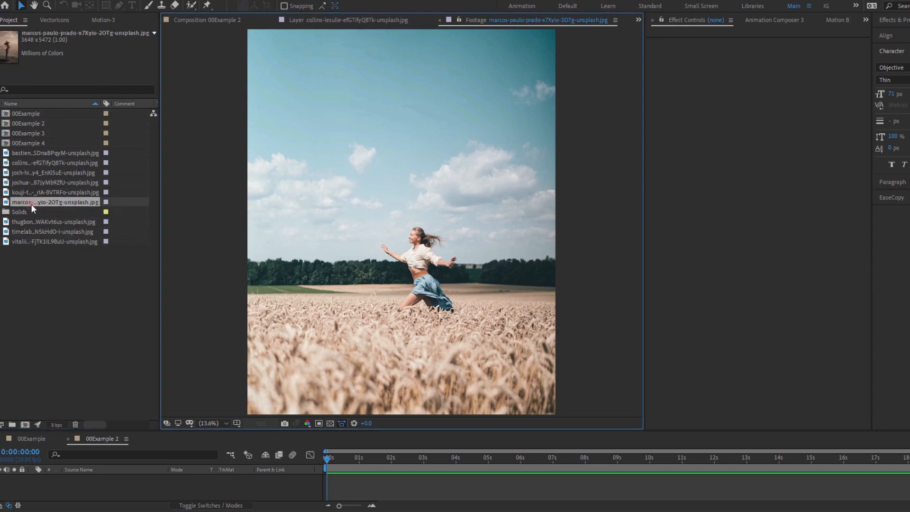
Open the beach photo of the woman in the wide-brimmed hat as footage and inspect it in a maximized viewer
double_click(31, 202)
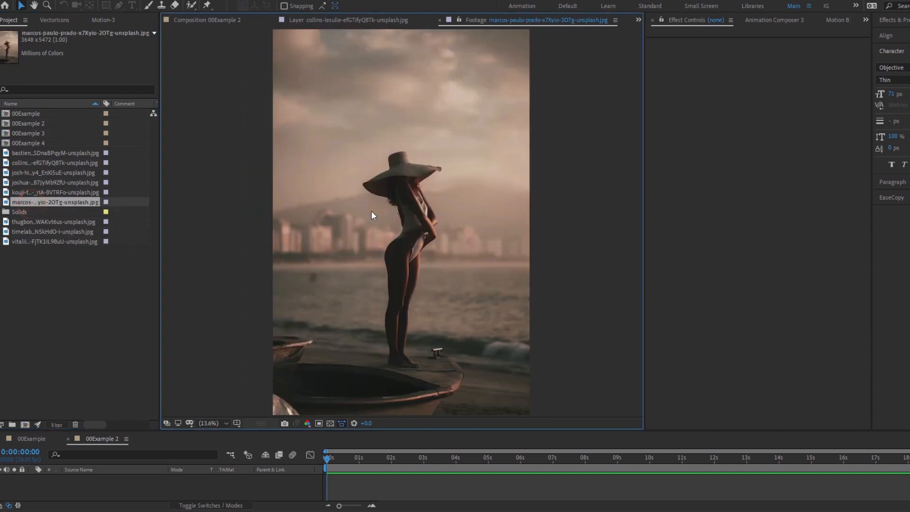
key("grave")
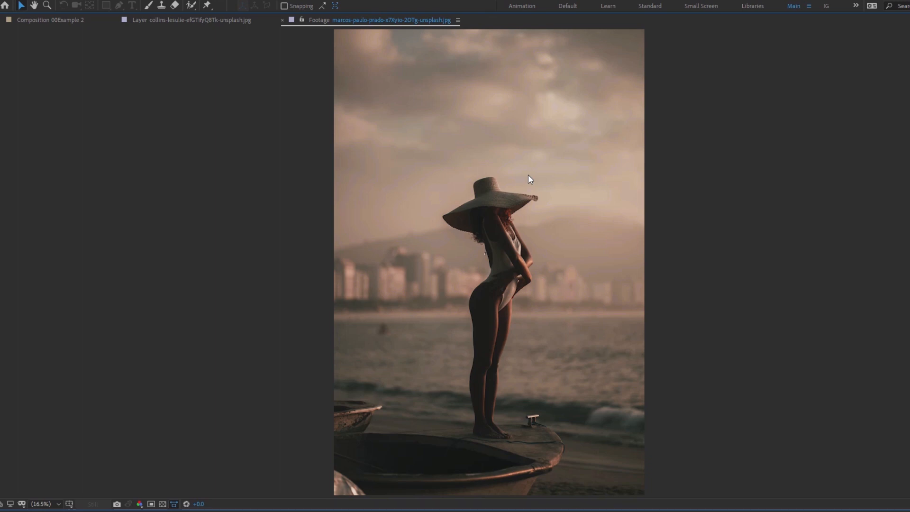
key("grave")
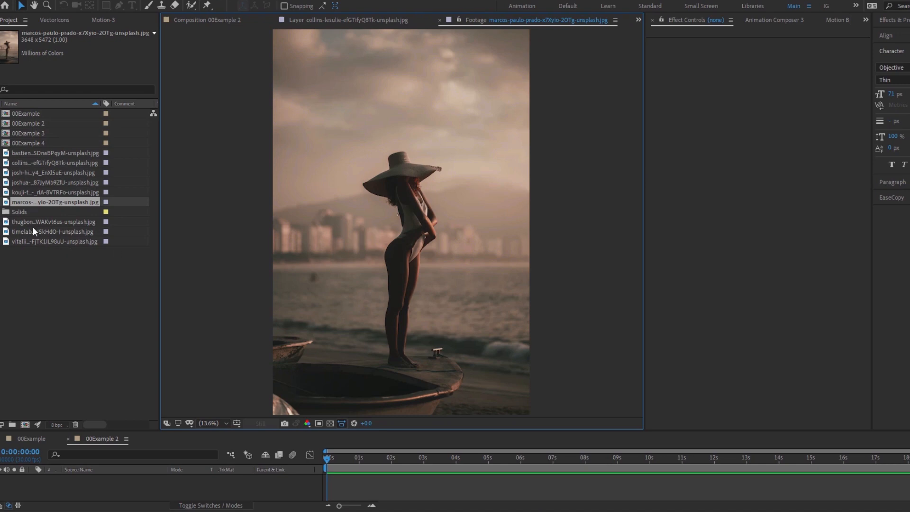
Open the aerial Arc de Triomphe photo and the foggy twin-tower skyline photo as footage and inspect each in a maximized viewer
double_click(32, 231)
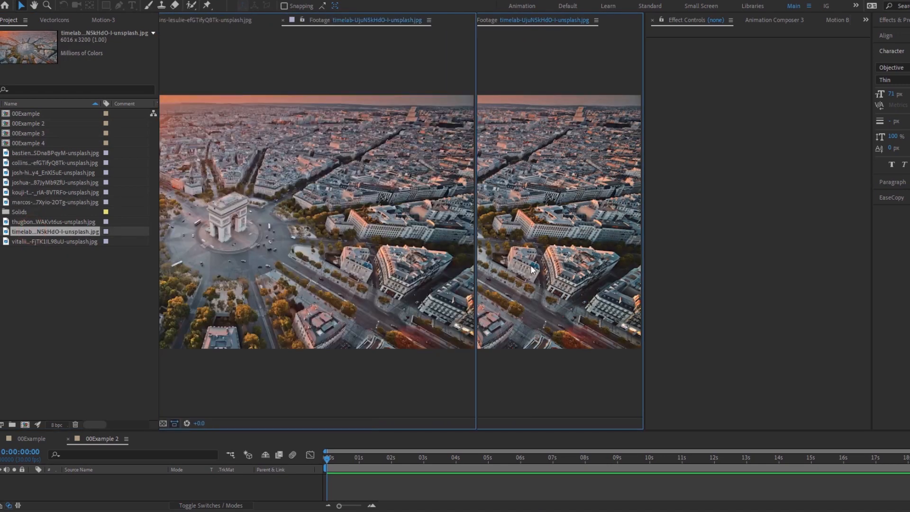
key("grave")
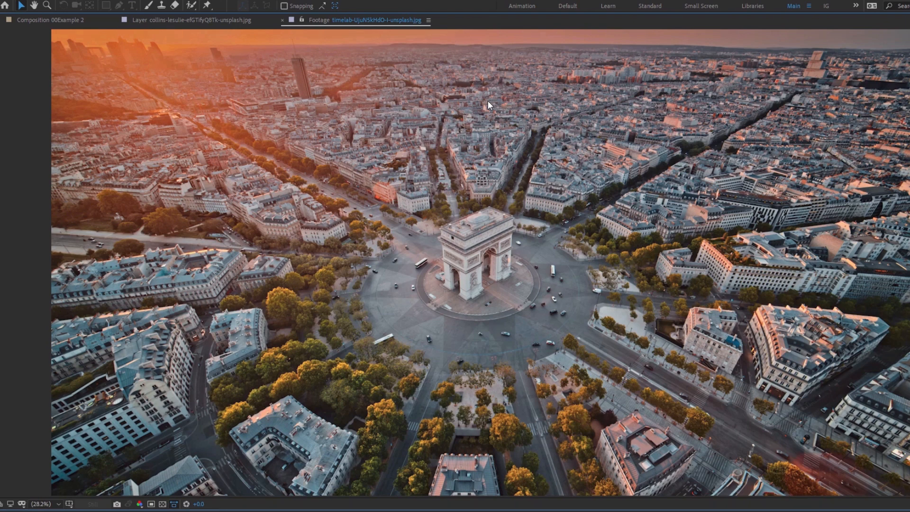
key("grave")
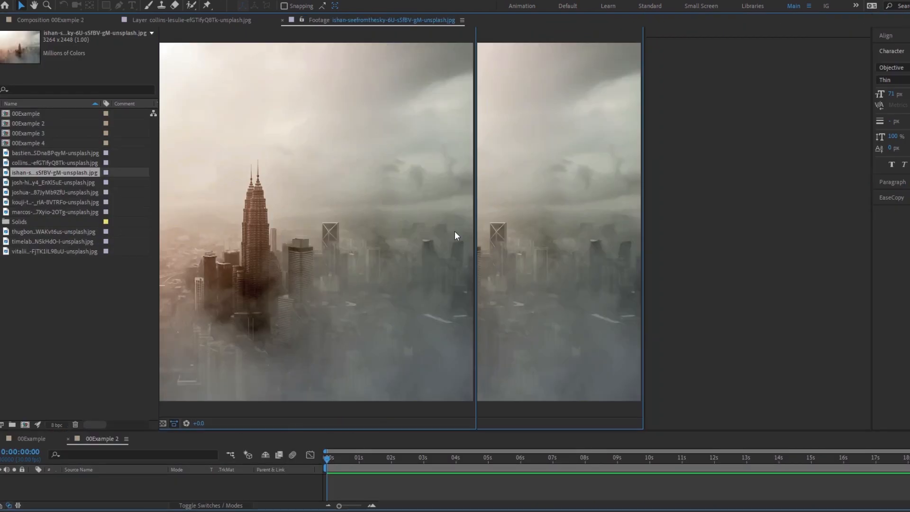
key("grave")
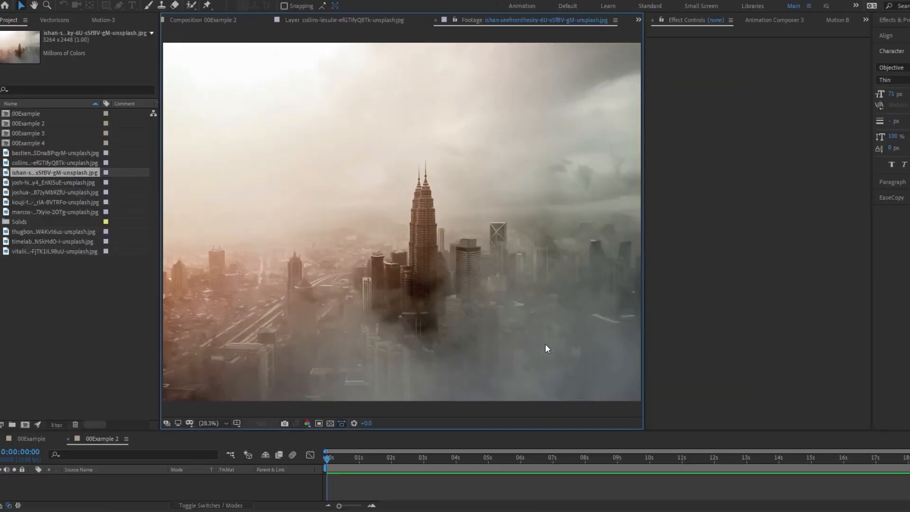
Switch to the 00Example composition and view its arch and running-woman photos in a maximized composition viewer
left_click(39, 440)
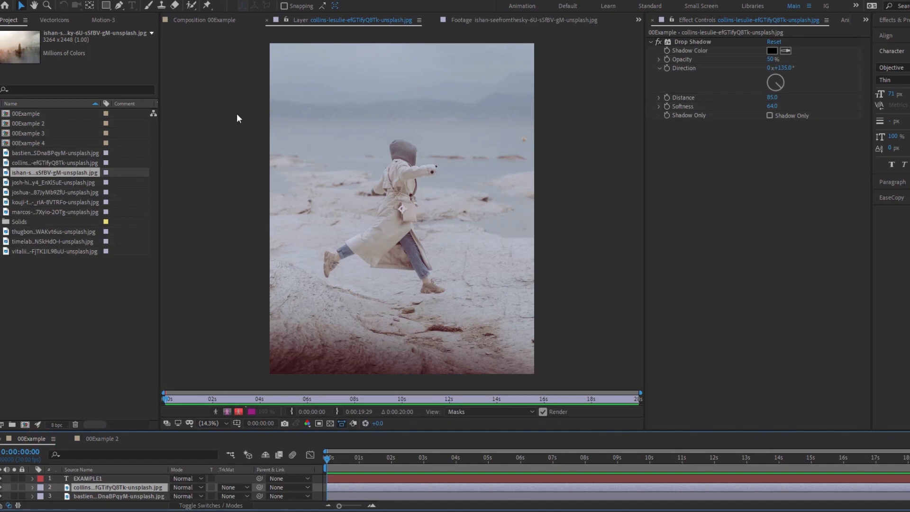
double_click(207, 23)
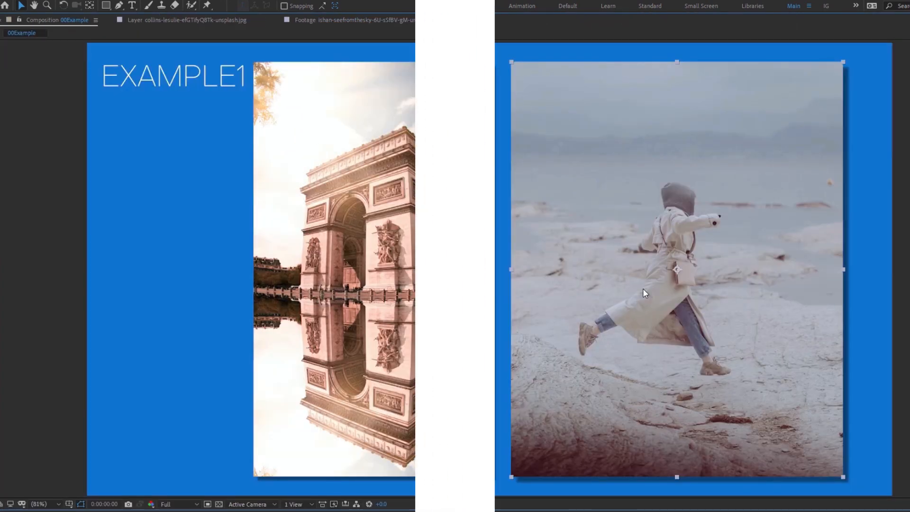